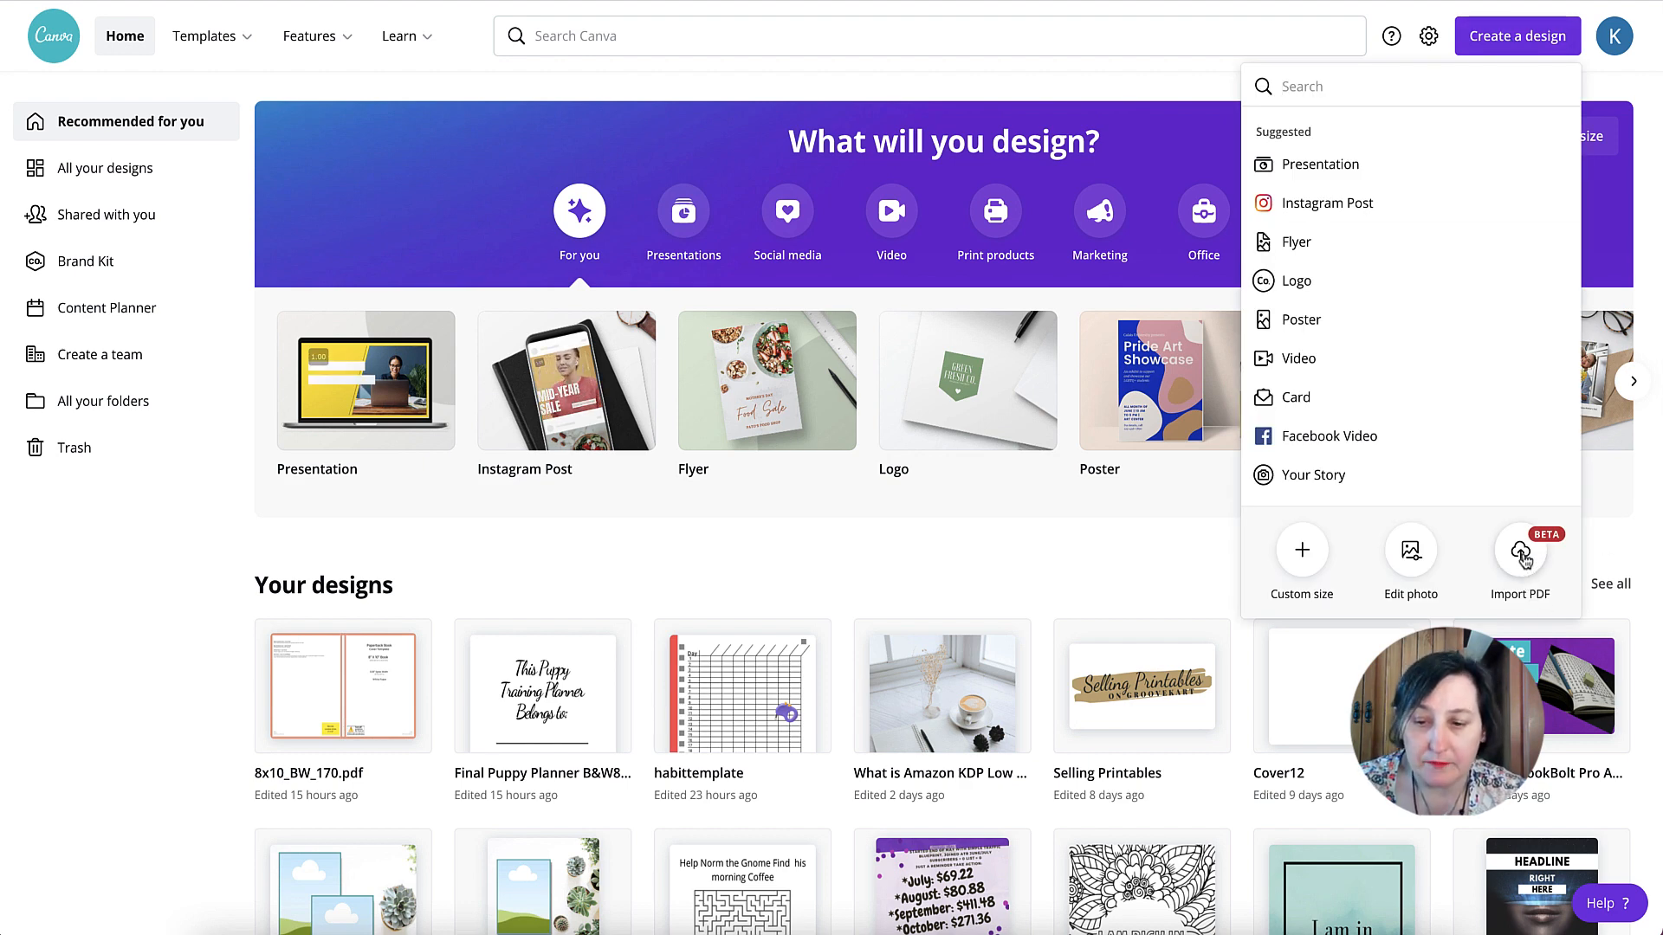
# Import Puppy Planner B&W8x10.pdf from Dropbox's 8 x 10 Interior Black and White folder and open it as a design
pyautogui.click(1522, 554)
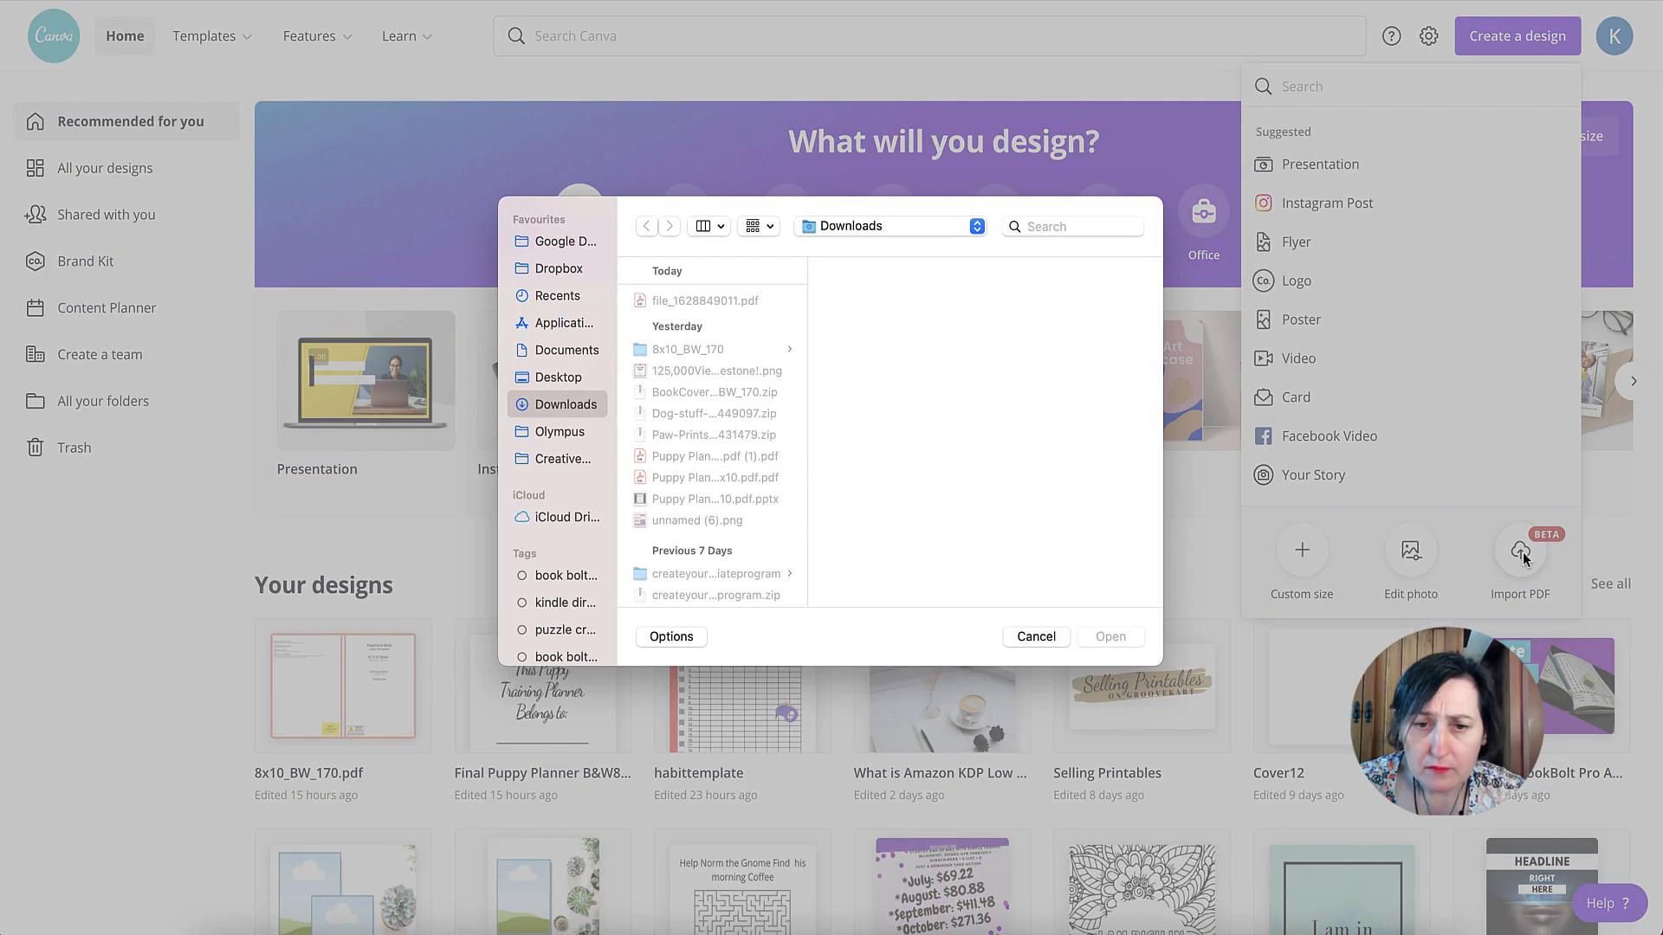
pyautogui.click(562, 270)
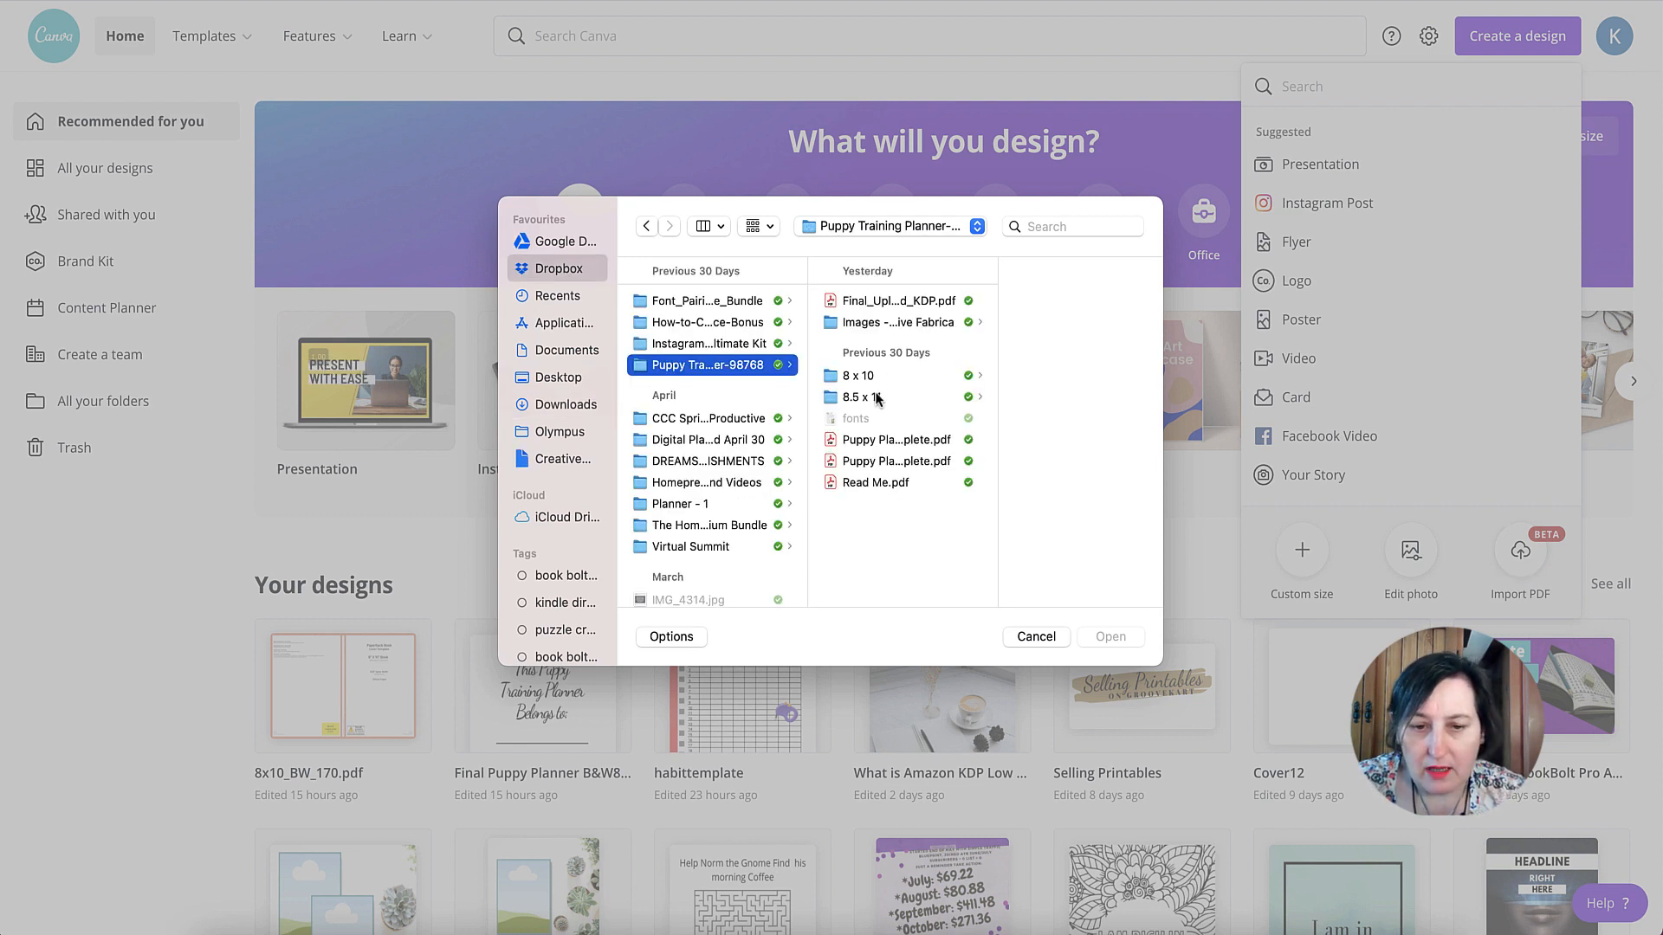
pyautogui.click(881, 374)
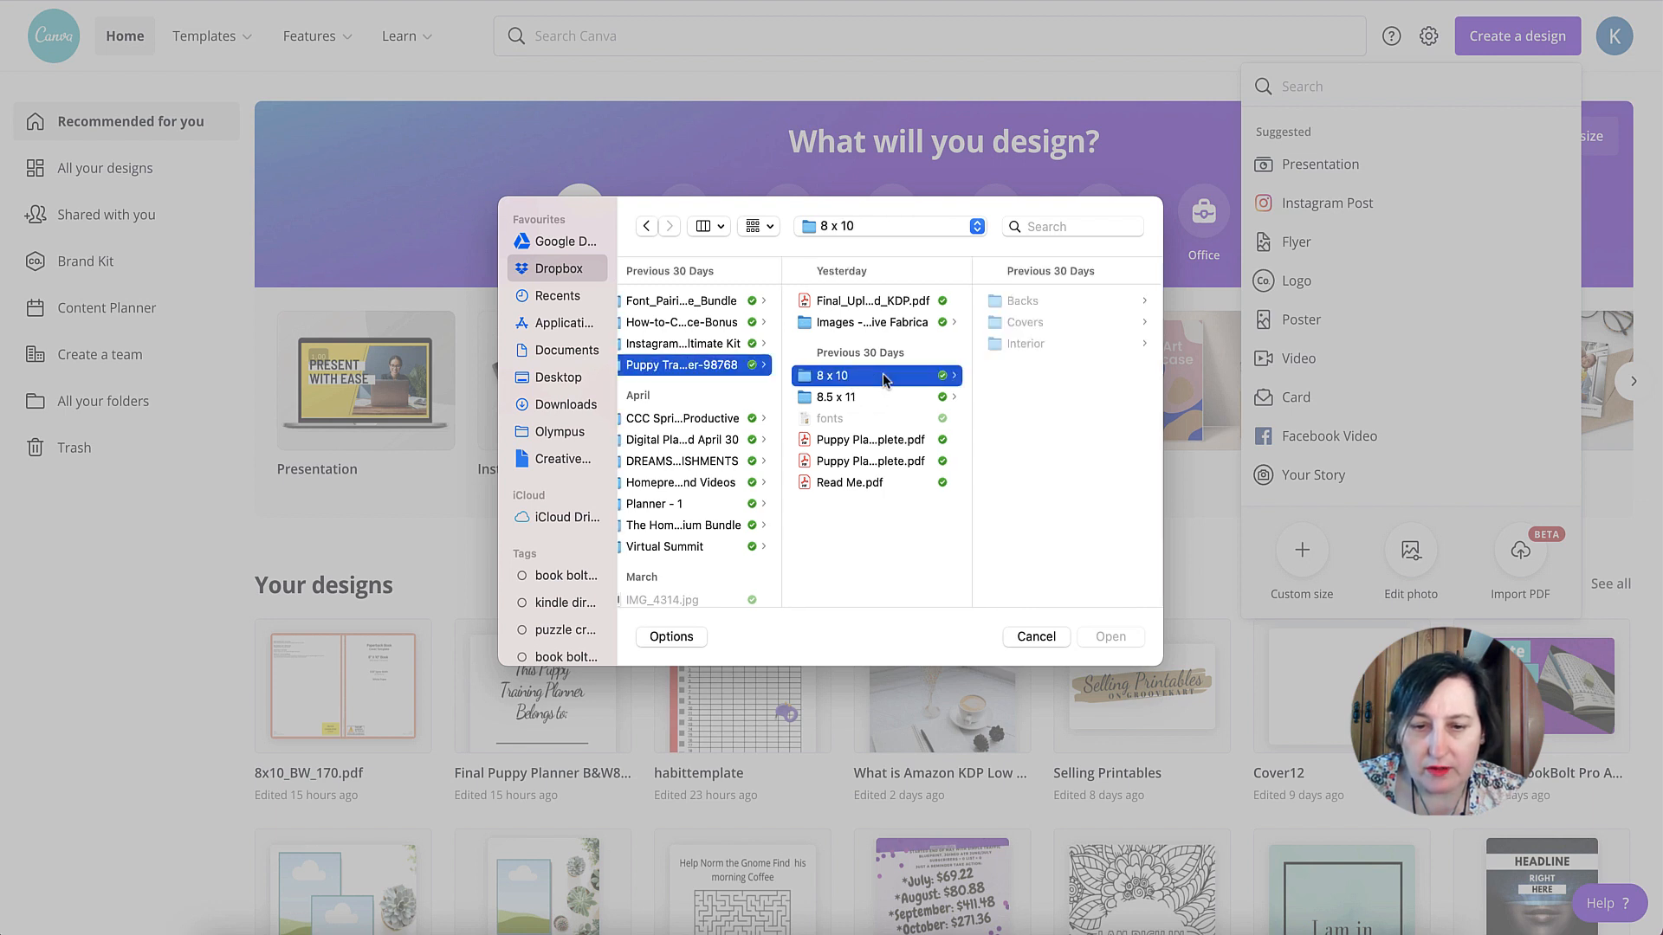
pyautogui.click(1027, 345)
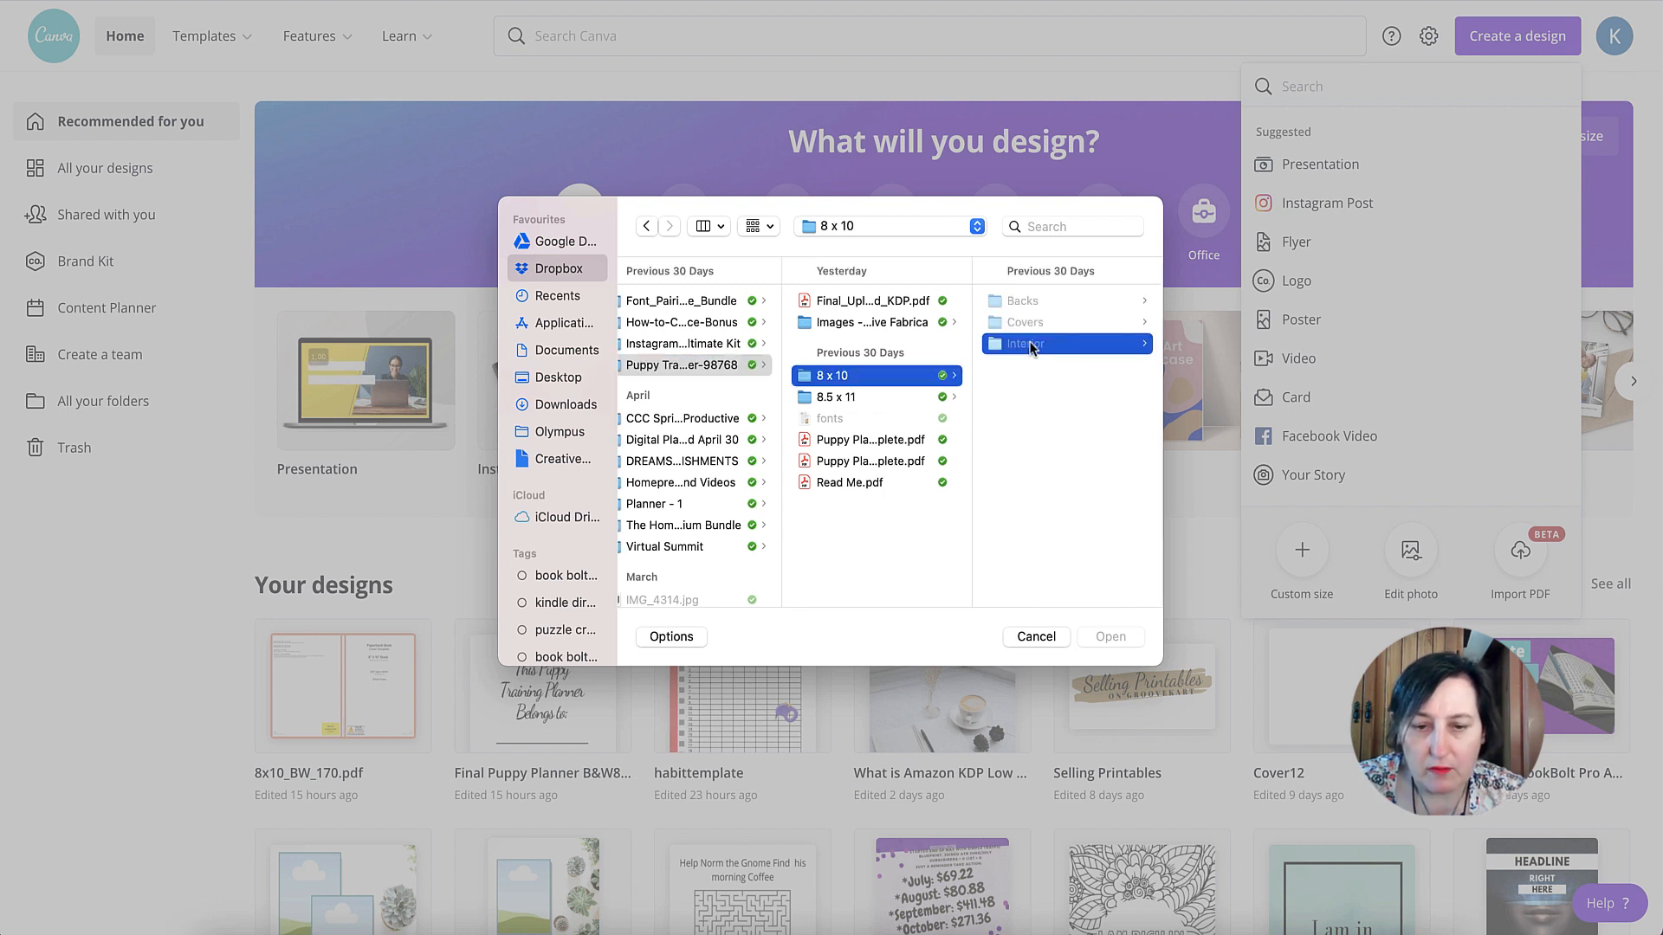
pyautogui.click(1039, 298)
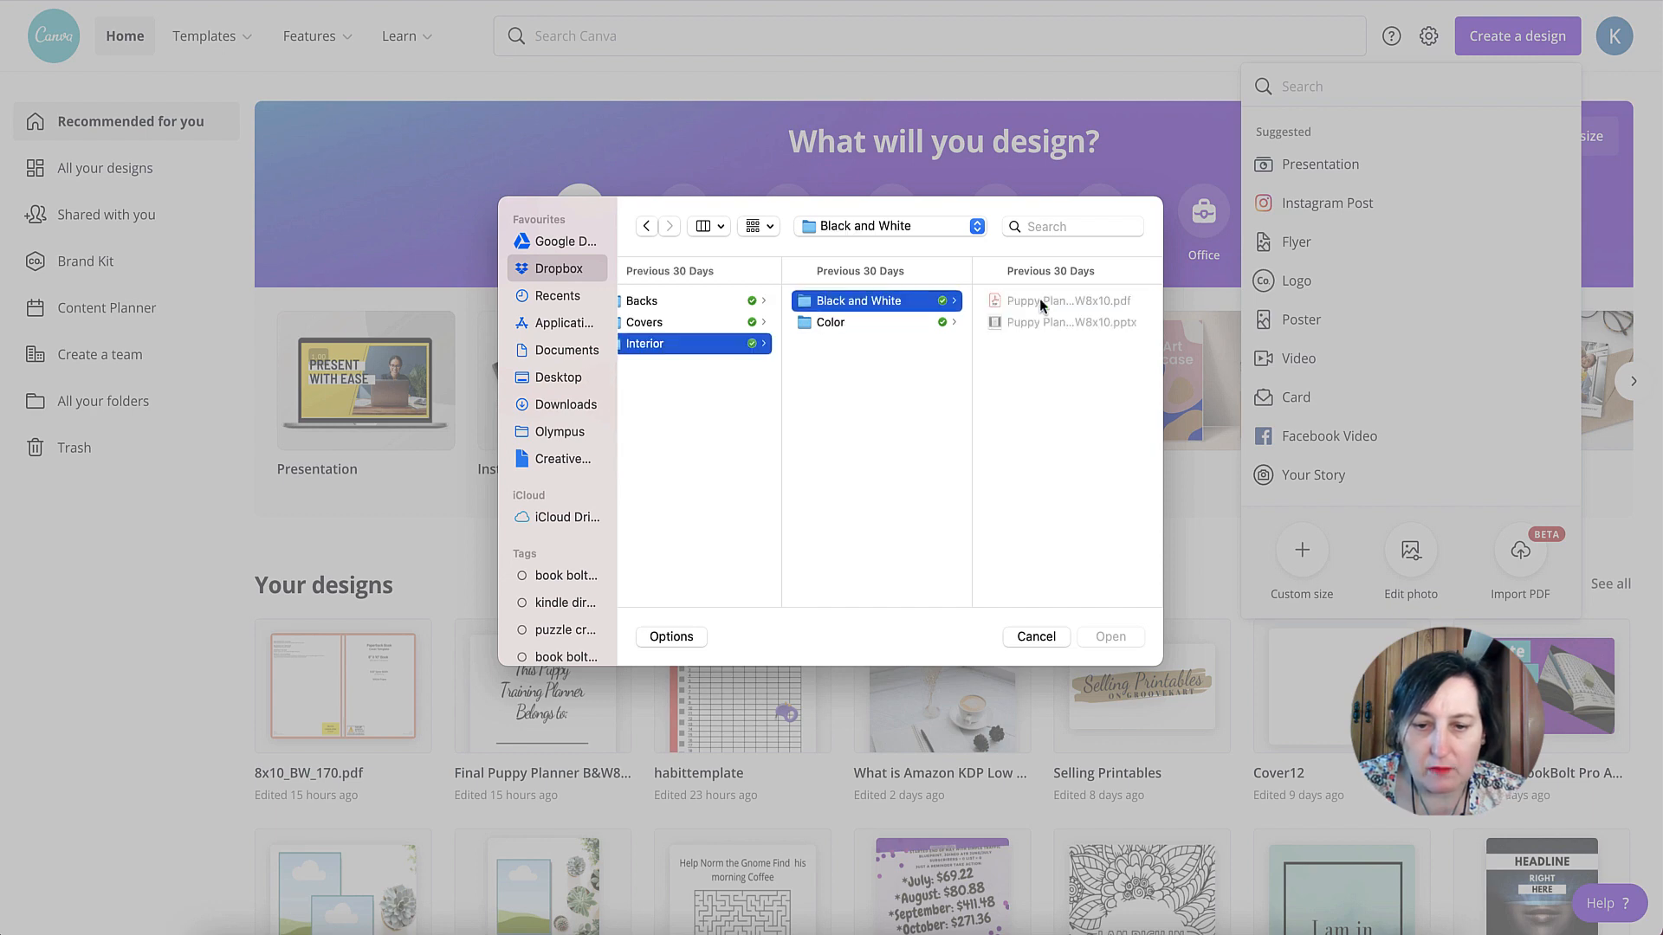
pyautogui.click(1077, 301)
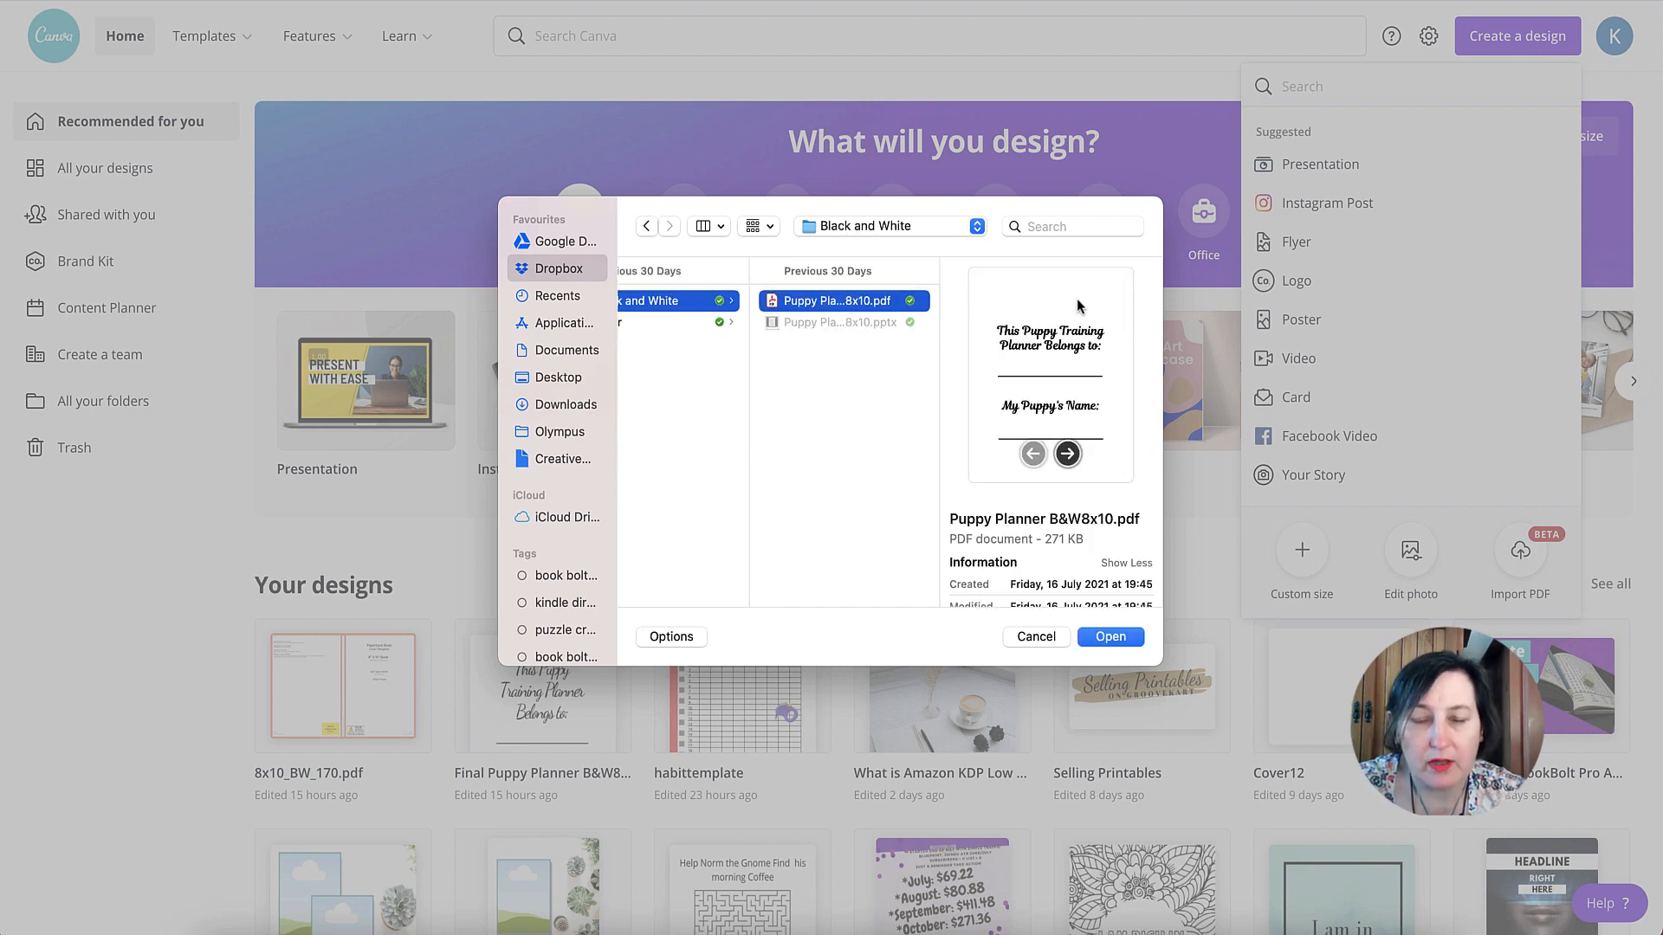
pyautogui.click(1117, 638)
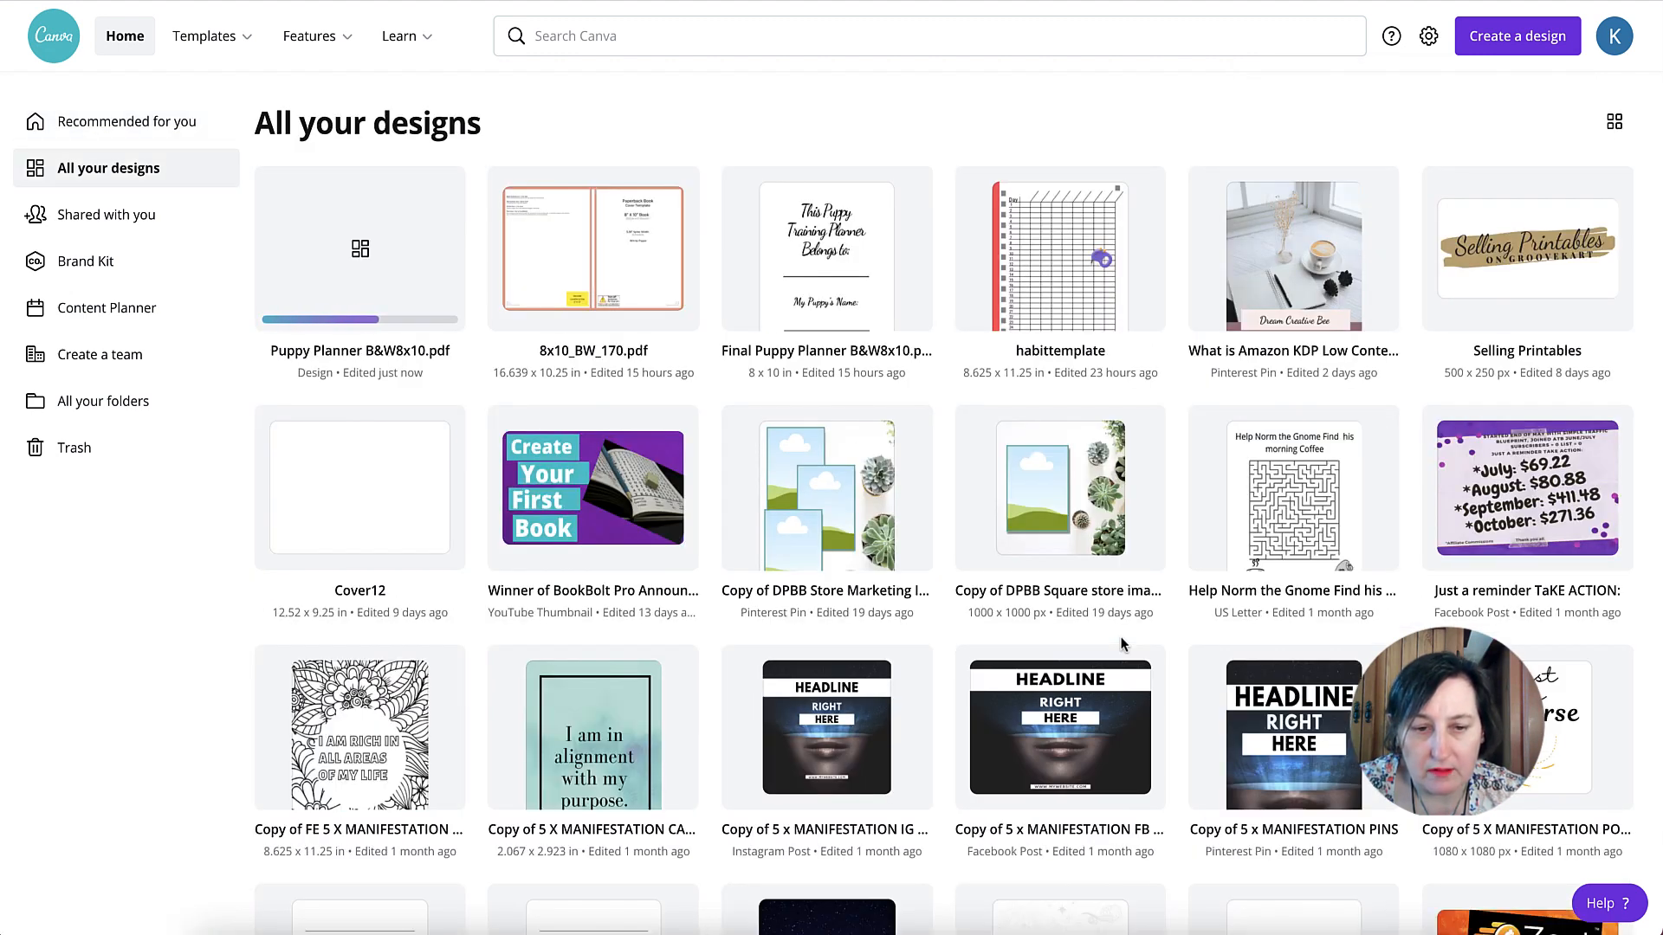
pyautogui.click(378, 260)
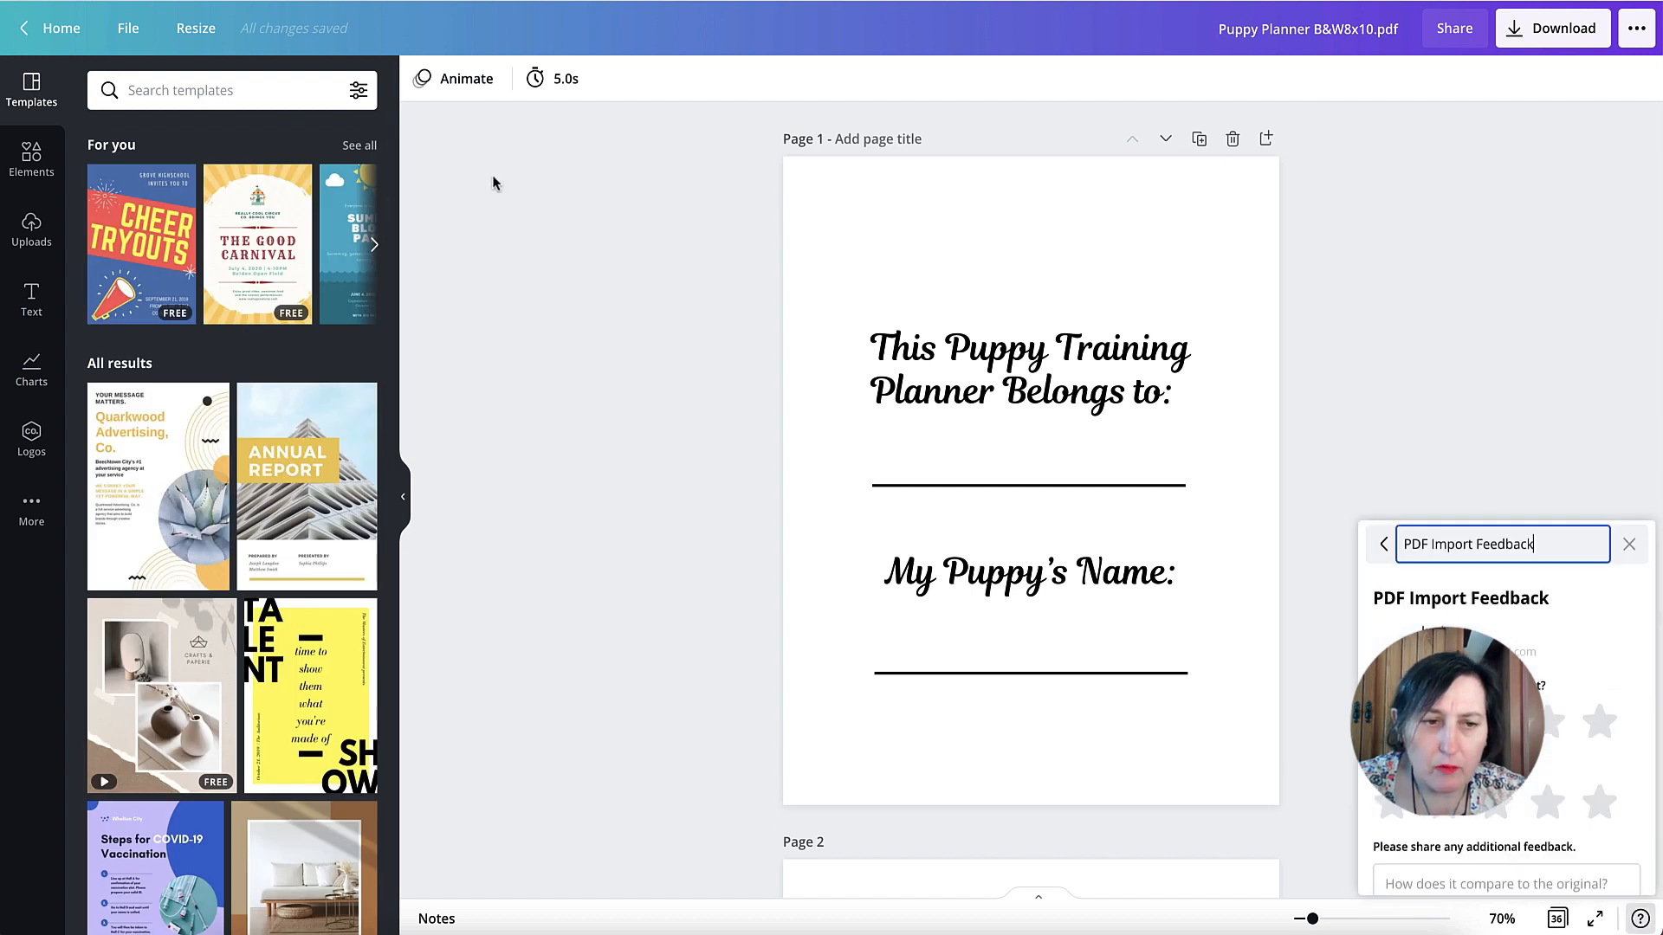
# Resize the imported design to a custom size of 8 x 10 in
pyautogui.click(196, 28)
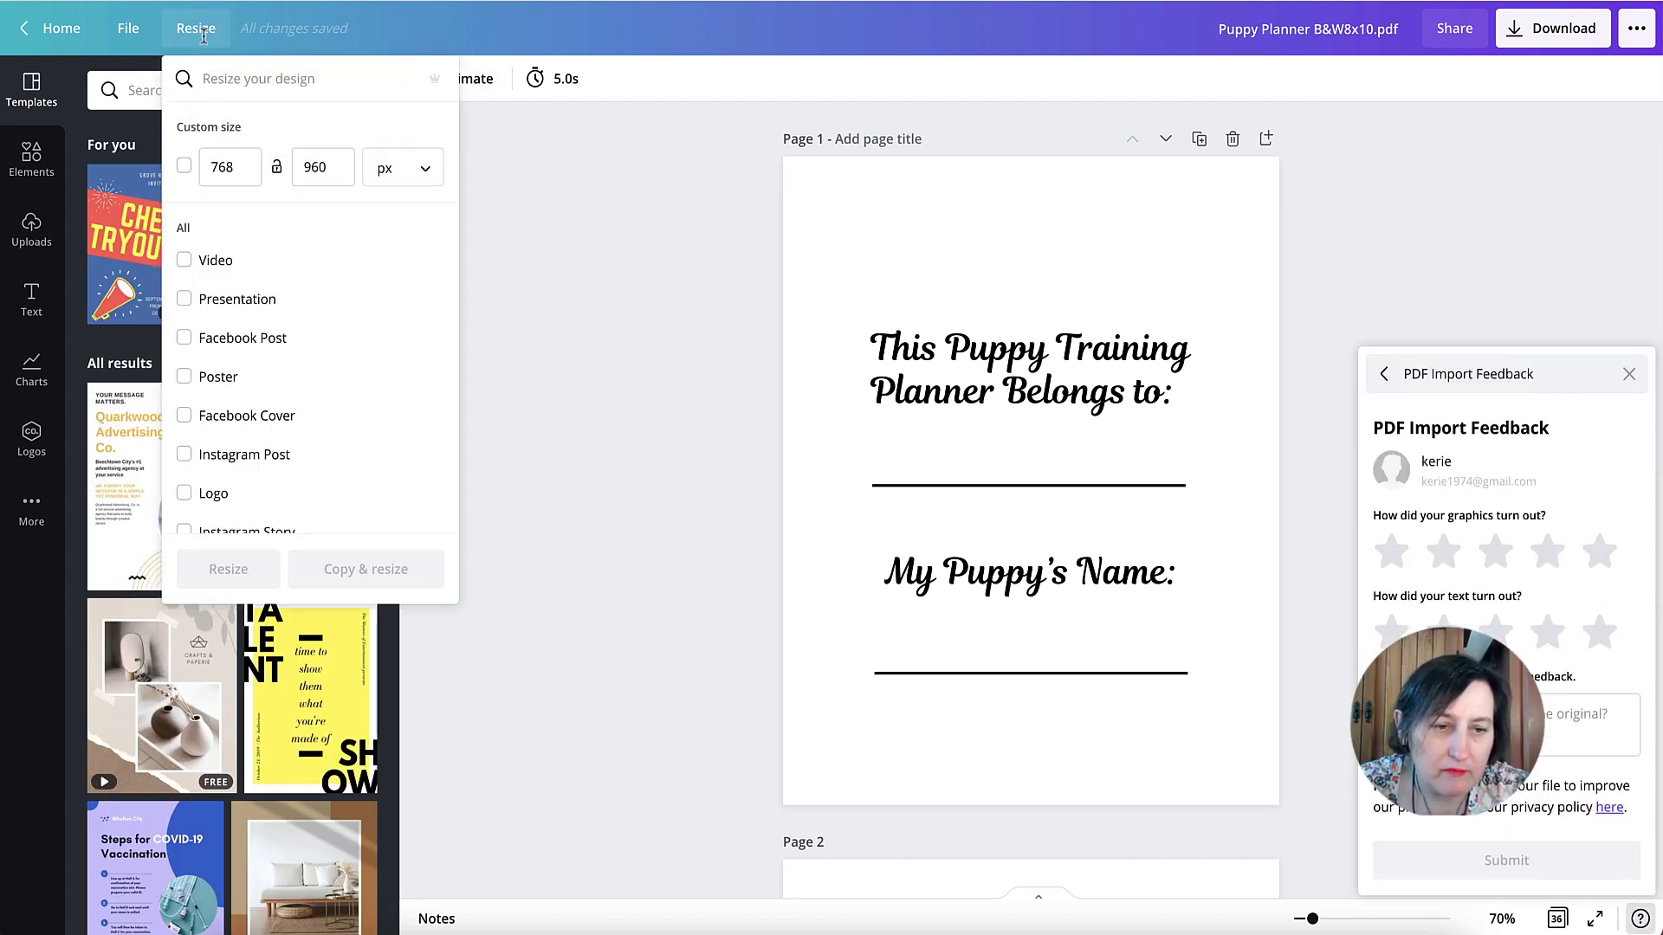
pyautogui.click(425, 169)
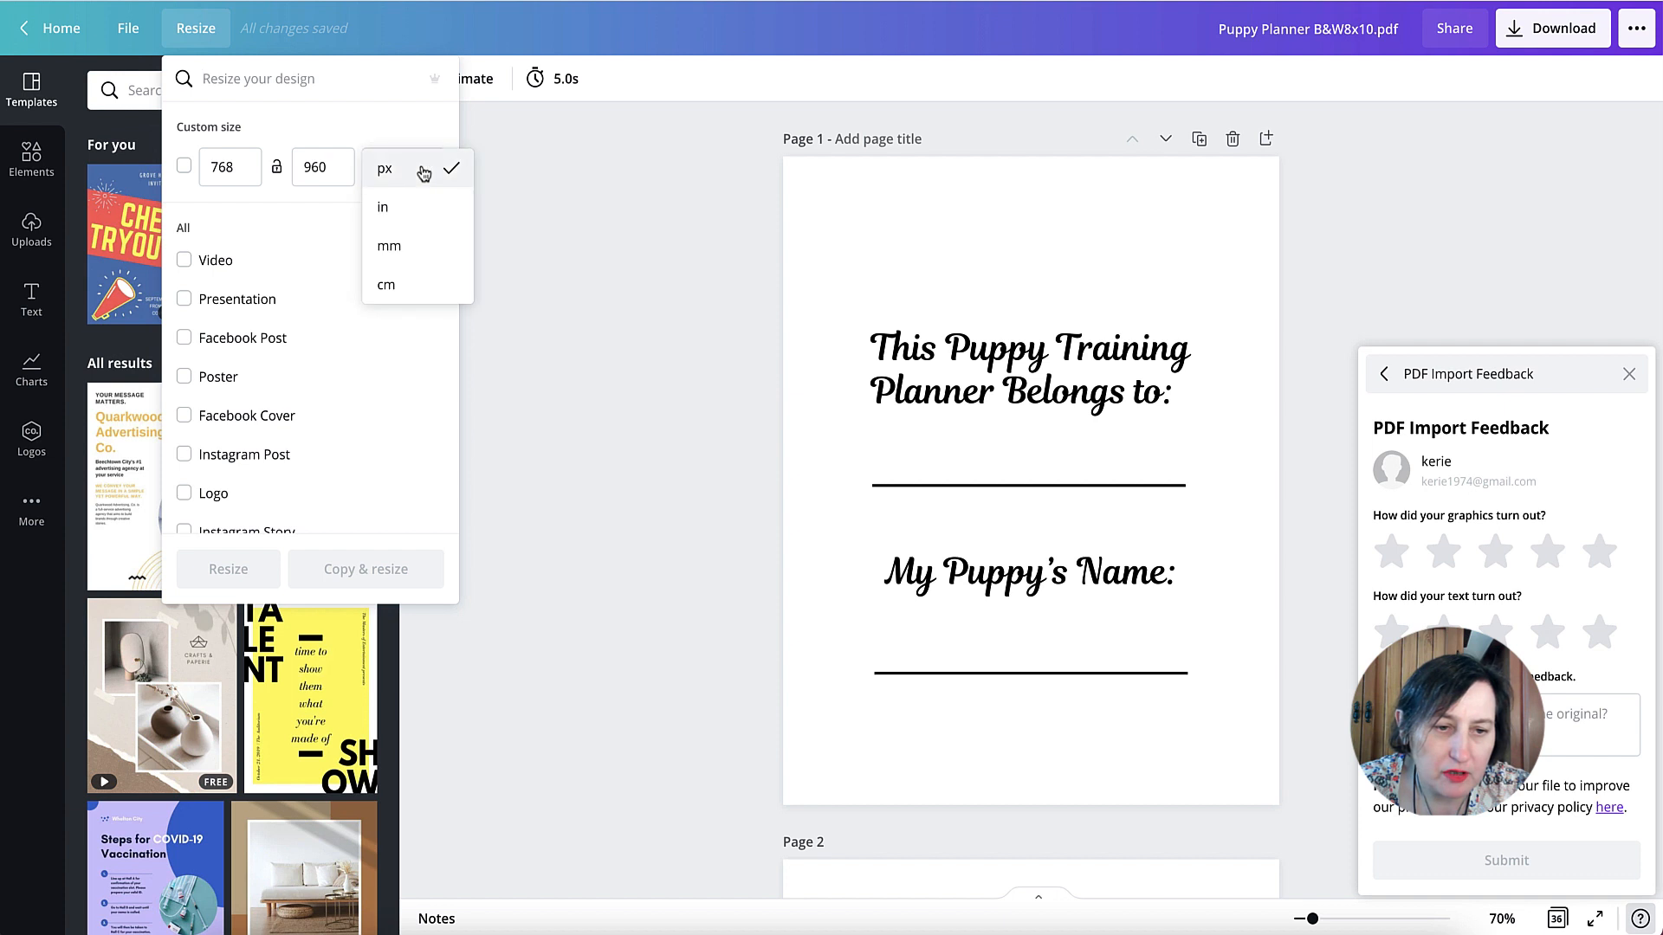
pyautogui.click(411, 213)
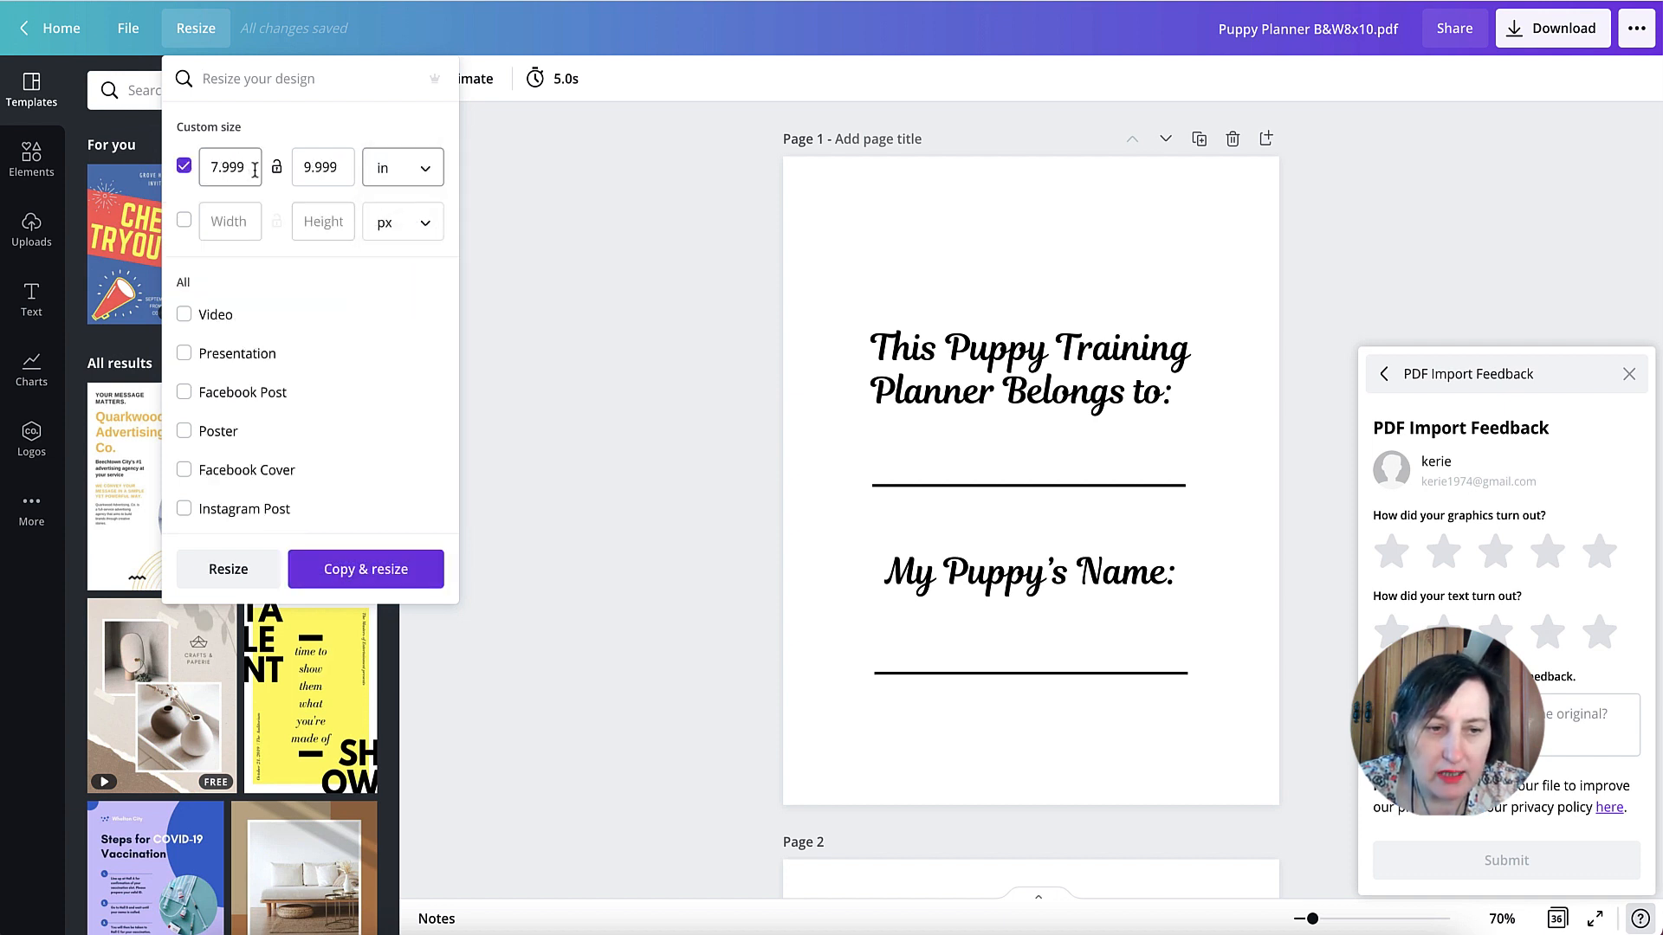
pyautogui.moveTo(255, 170); pyautogui.dragTo(210, 167)
pyautogui.write('8')
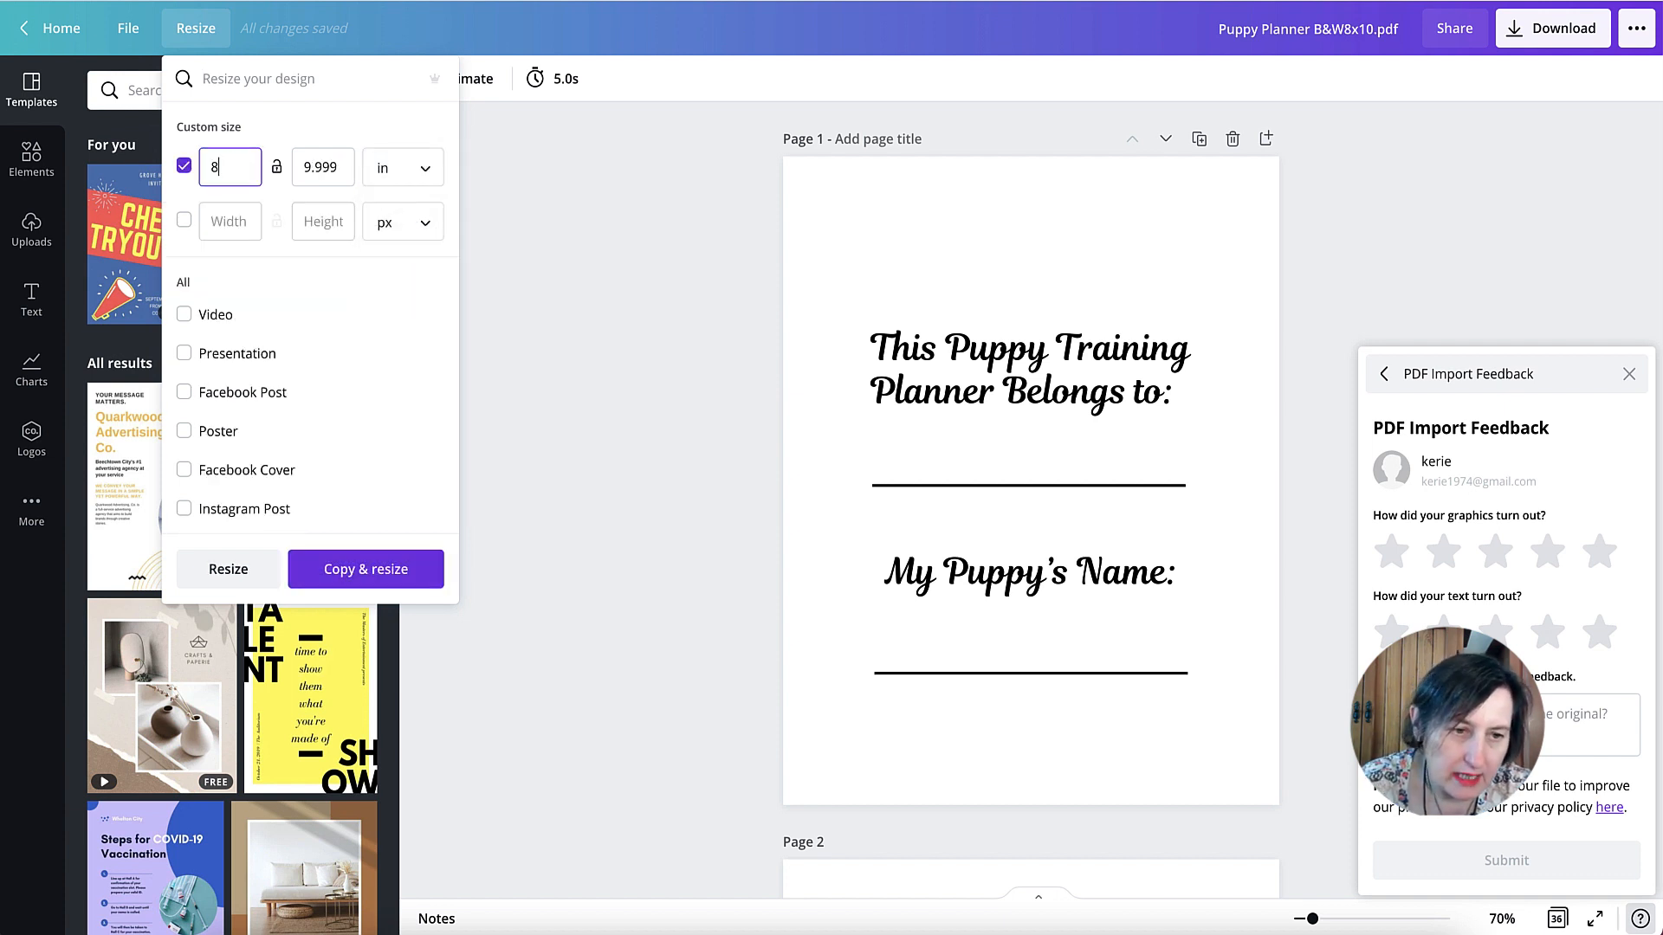
pyautogui.press('Tab')
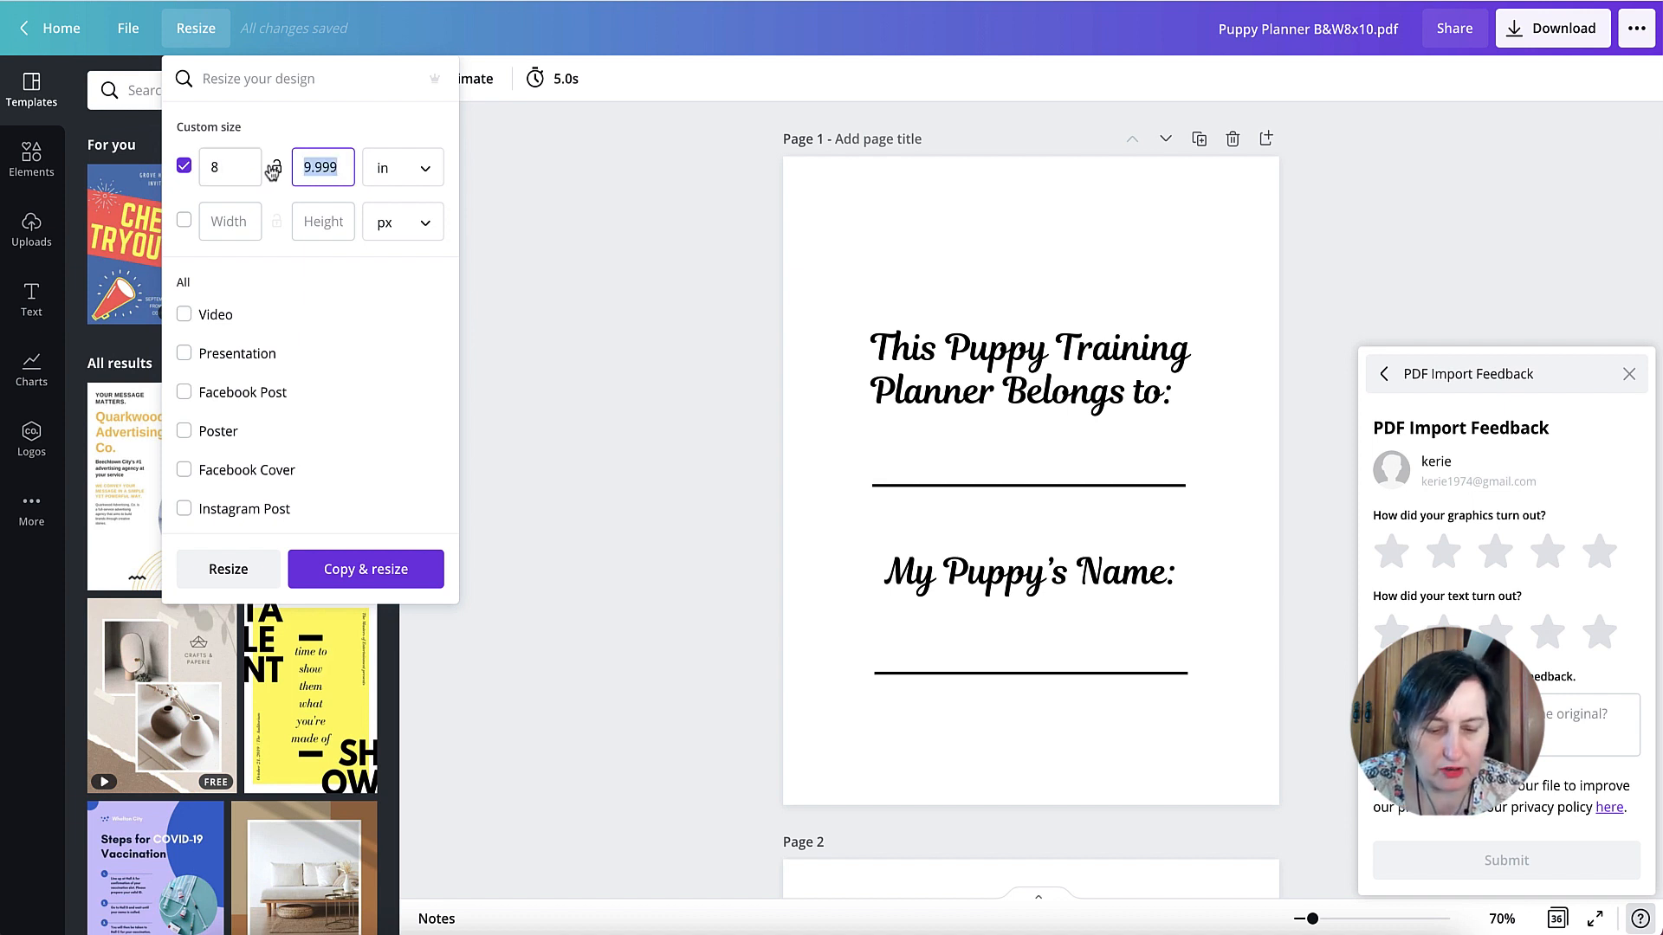
pyautogui.write('10')
pyautogui.click(270, 569)
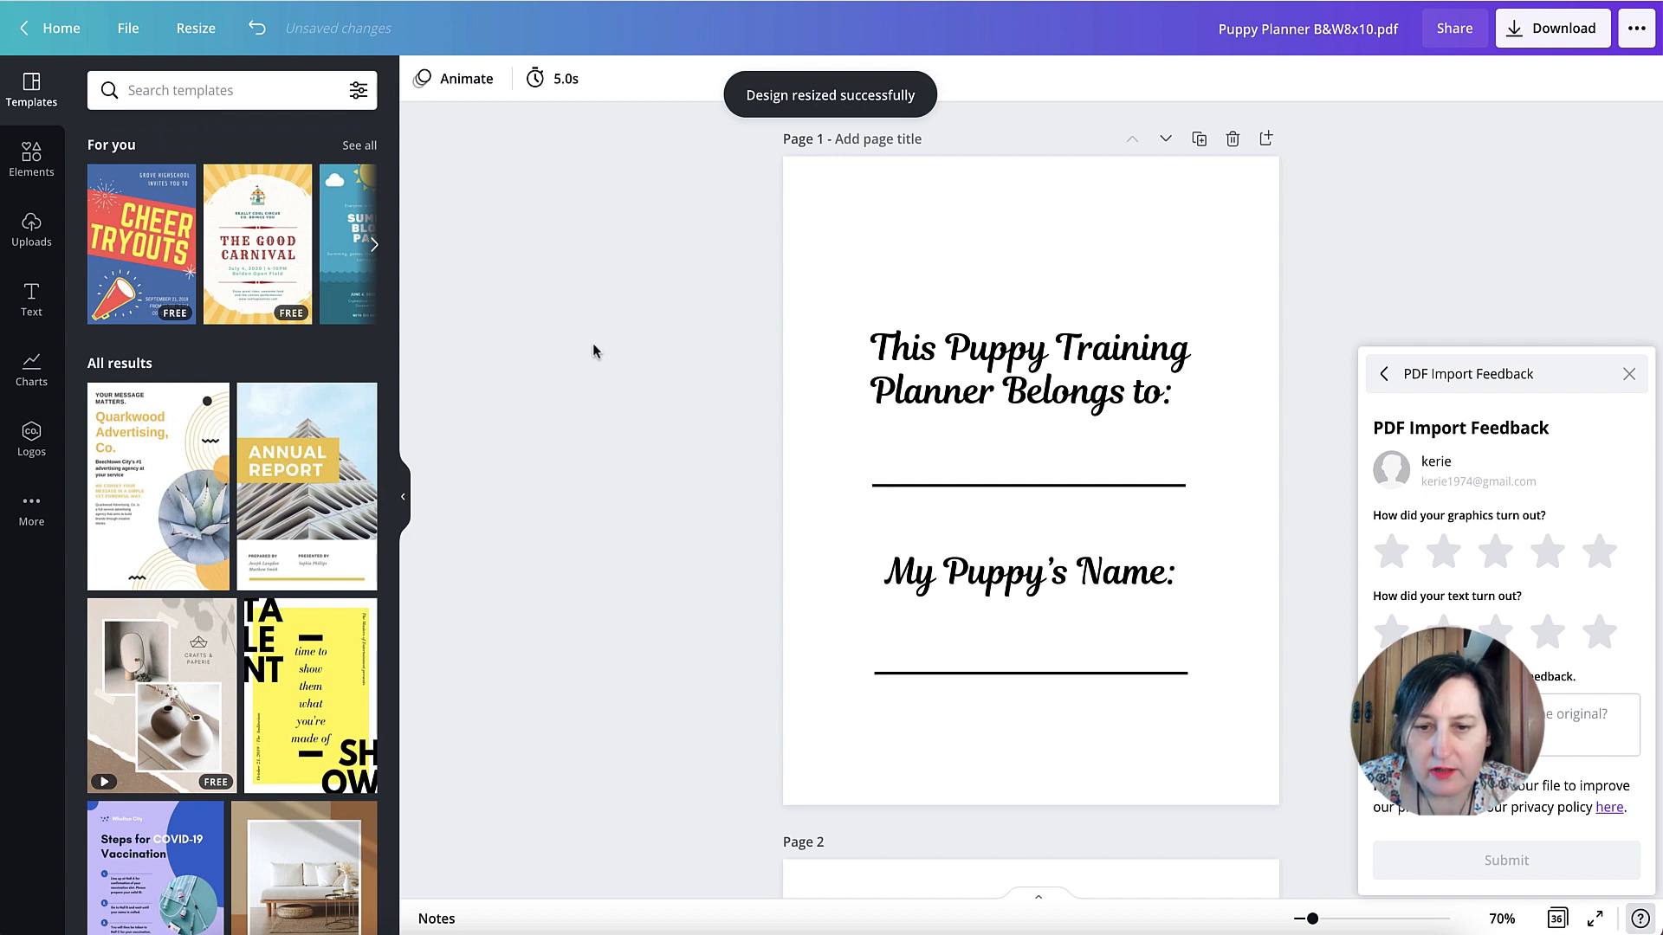
# Review the imported planner pages from the cover page to the Potty Tracker for layout problems
pyautogui.scroll(-7, 589, 349)
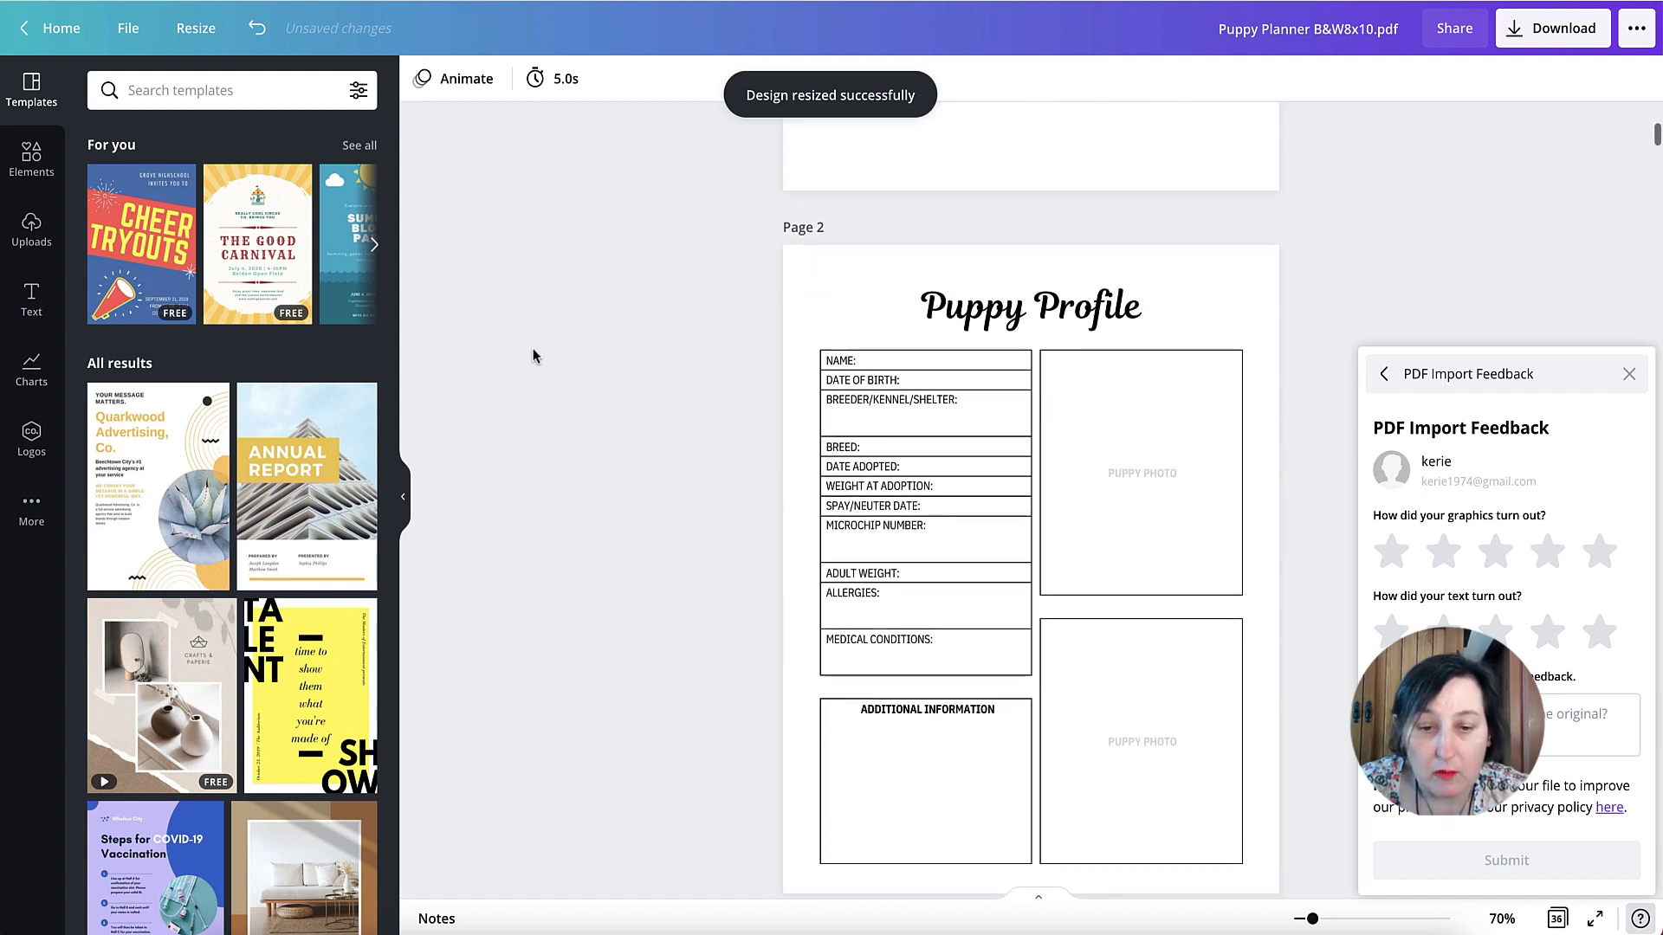
pyautogui.scroll(-3, 532, 348)
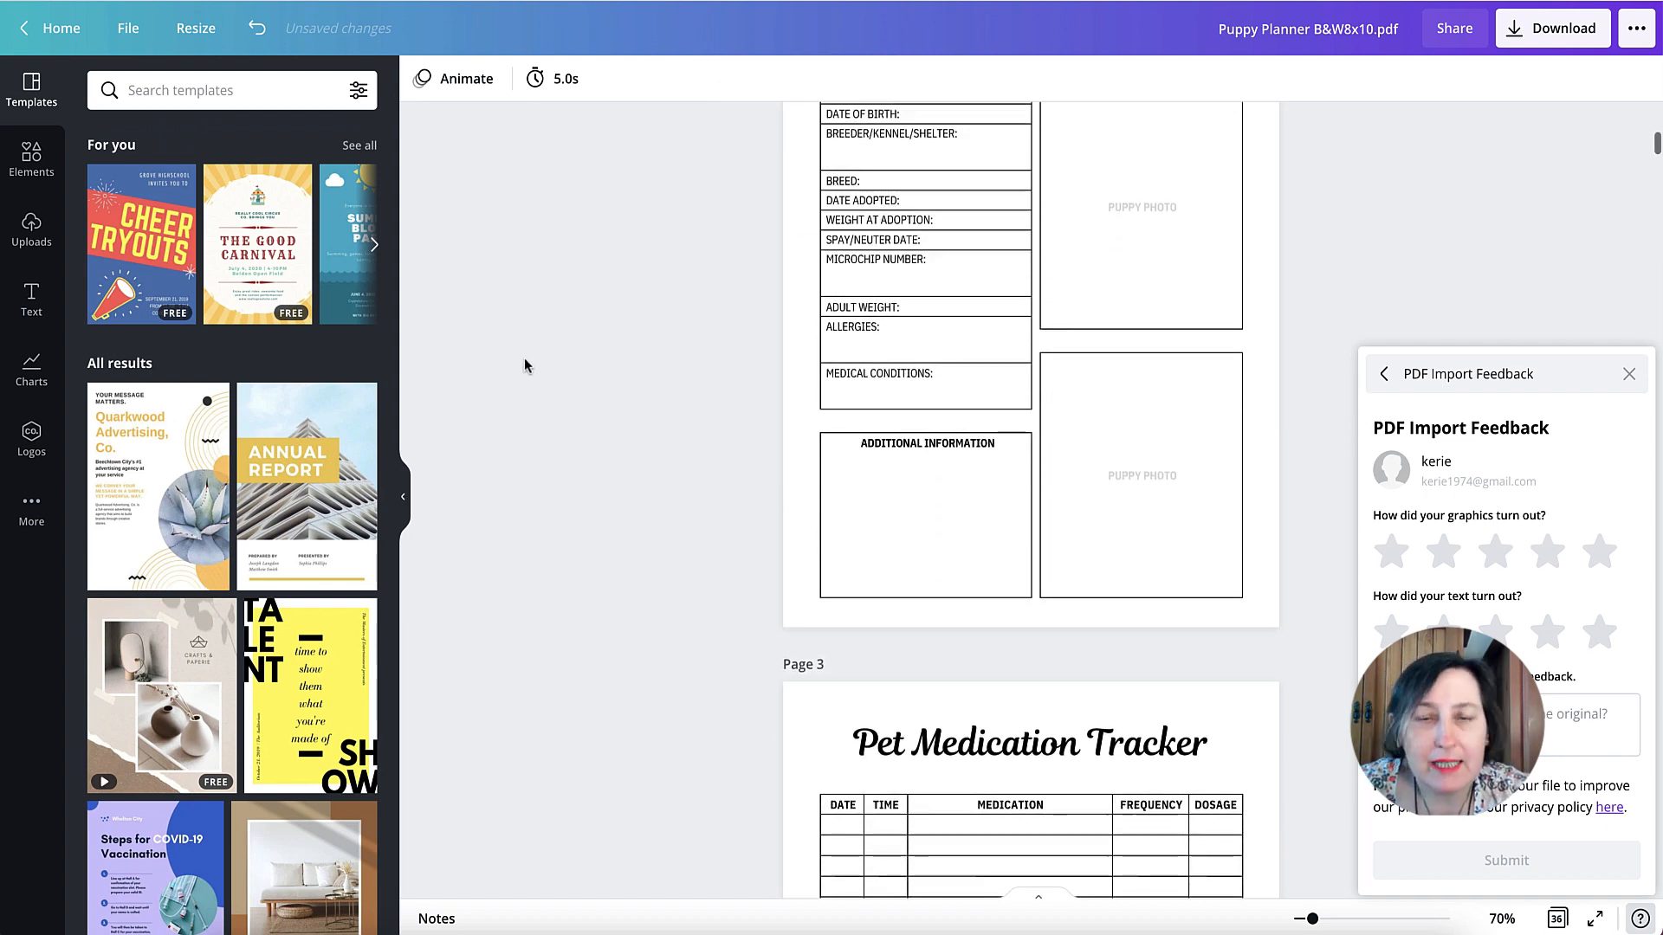
pyautogui.scroll(-1, 734, 381)
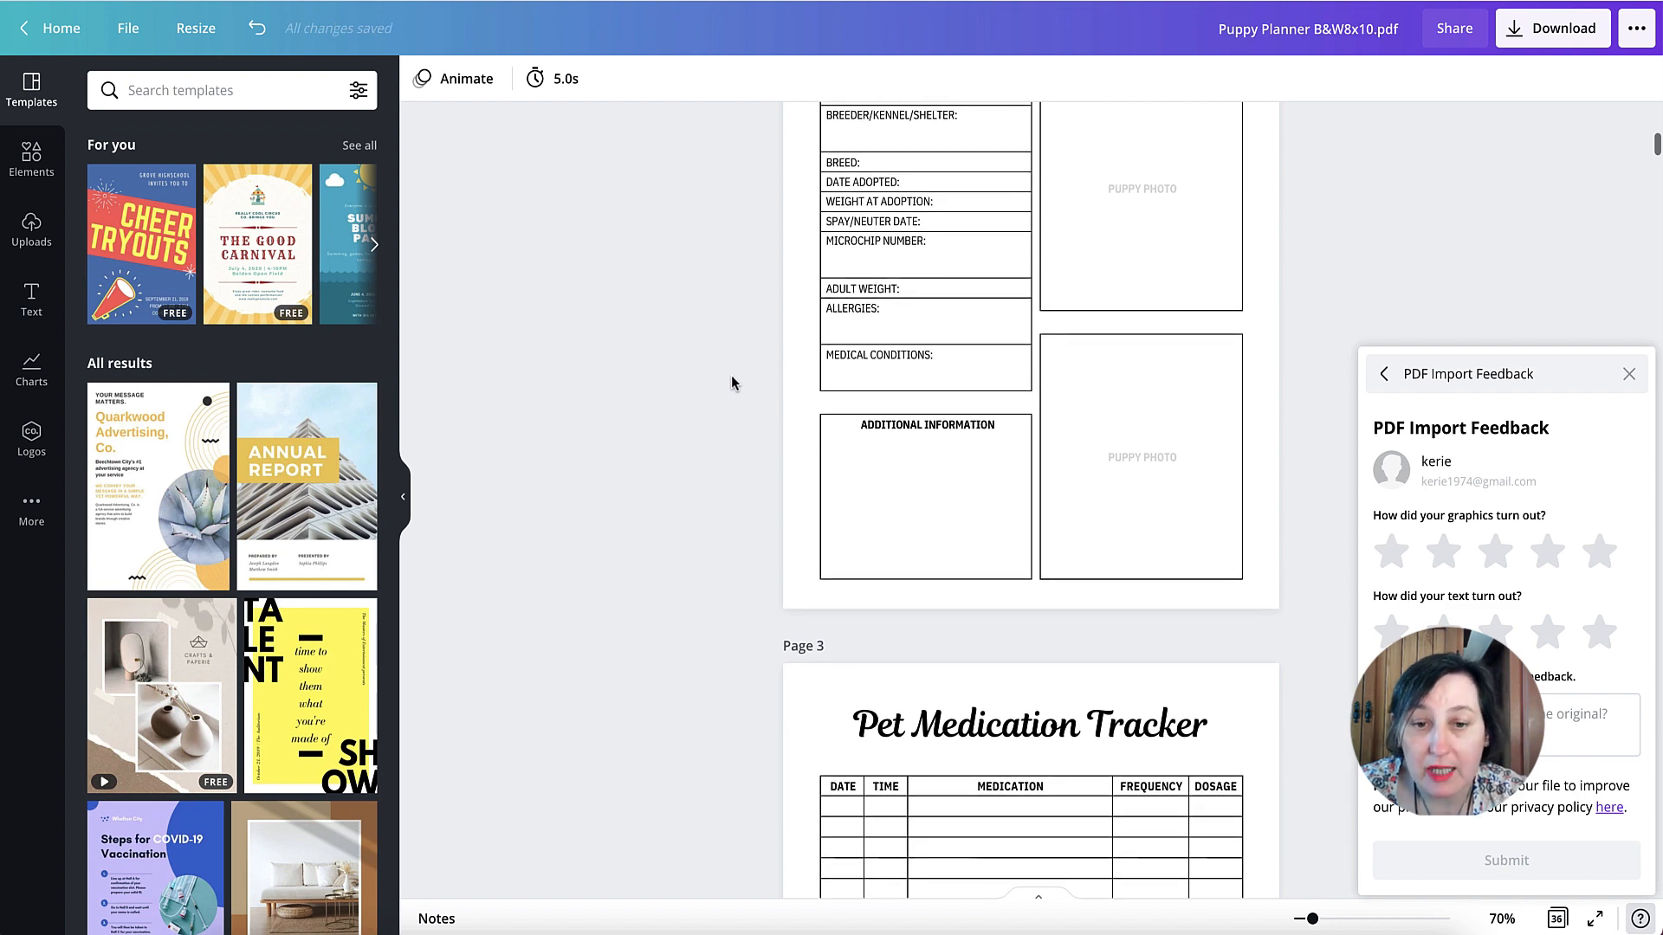
pyautogui.scroll(-3, 702, 383)
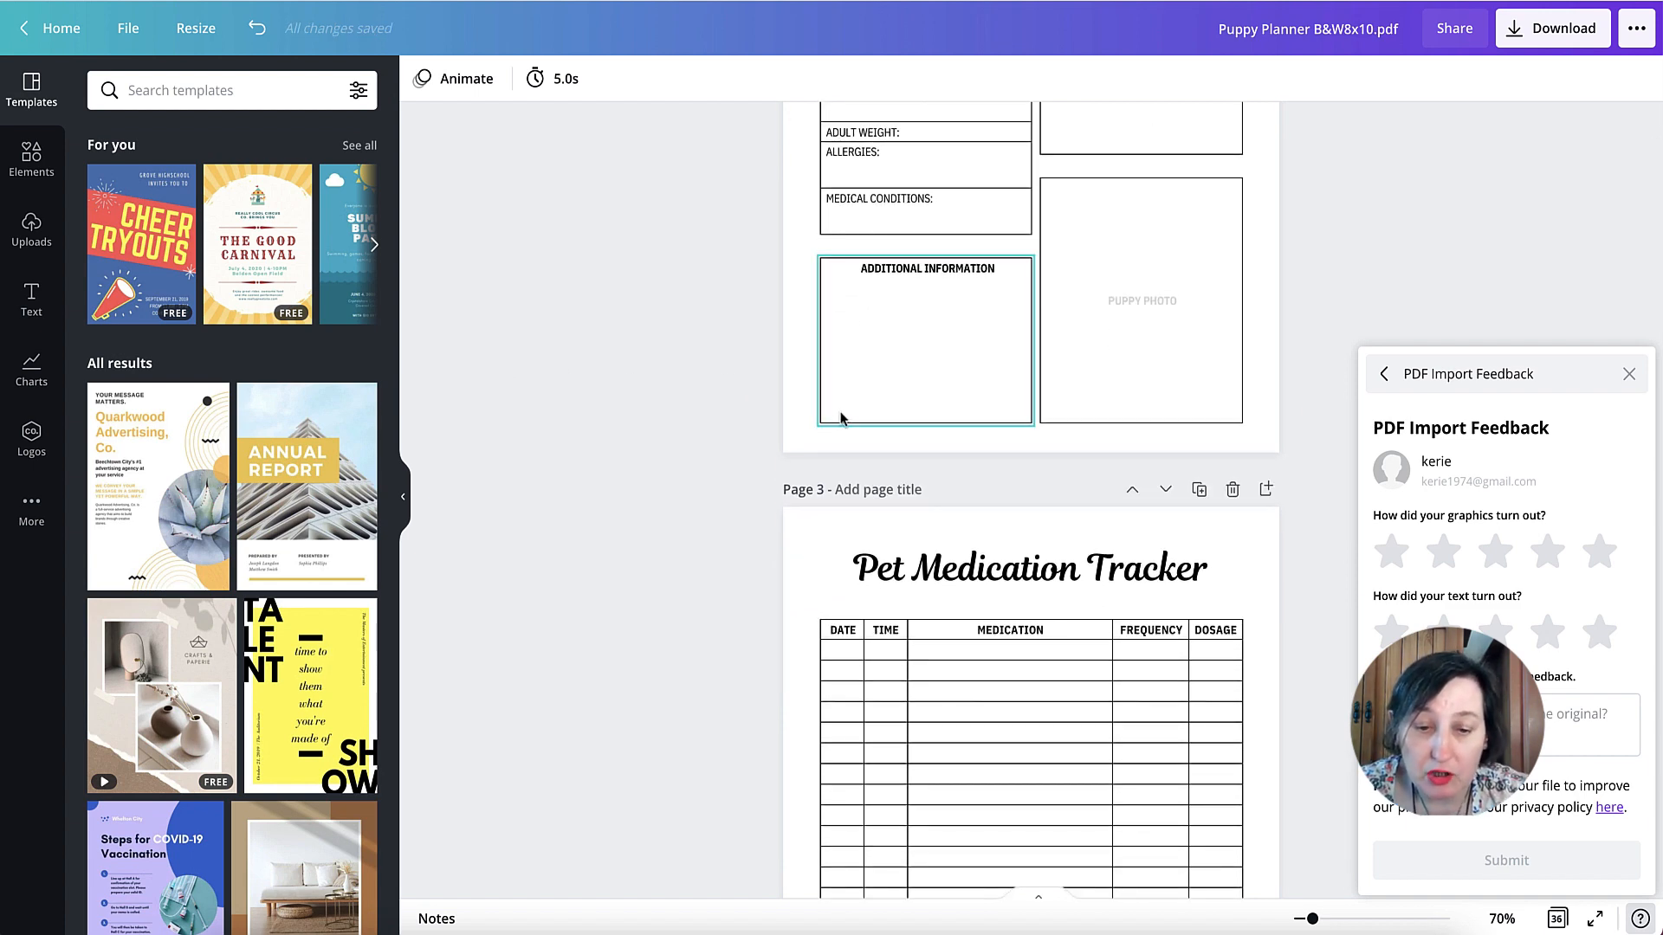
pyautogui.scroll(-5, 838, 417)
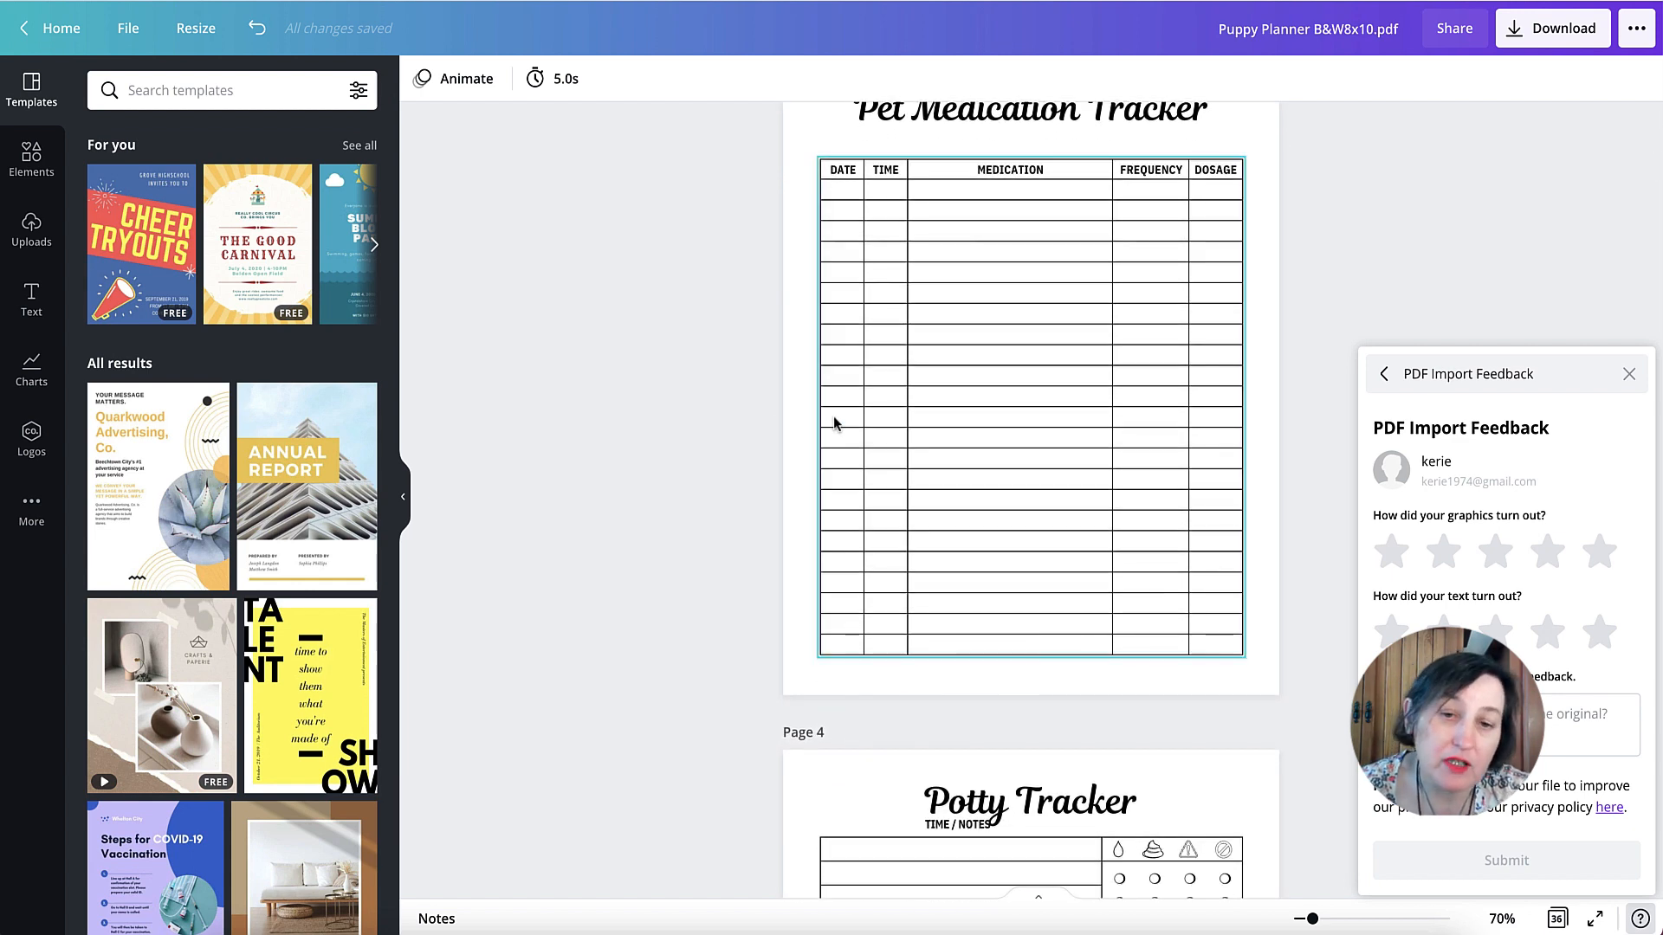
pyautogui.scroll(3, 982, 246)
# Select the Pet Medication Tracker title on page 3 and browse the fonts available for it
pyautogui.click(971, 267)
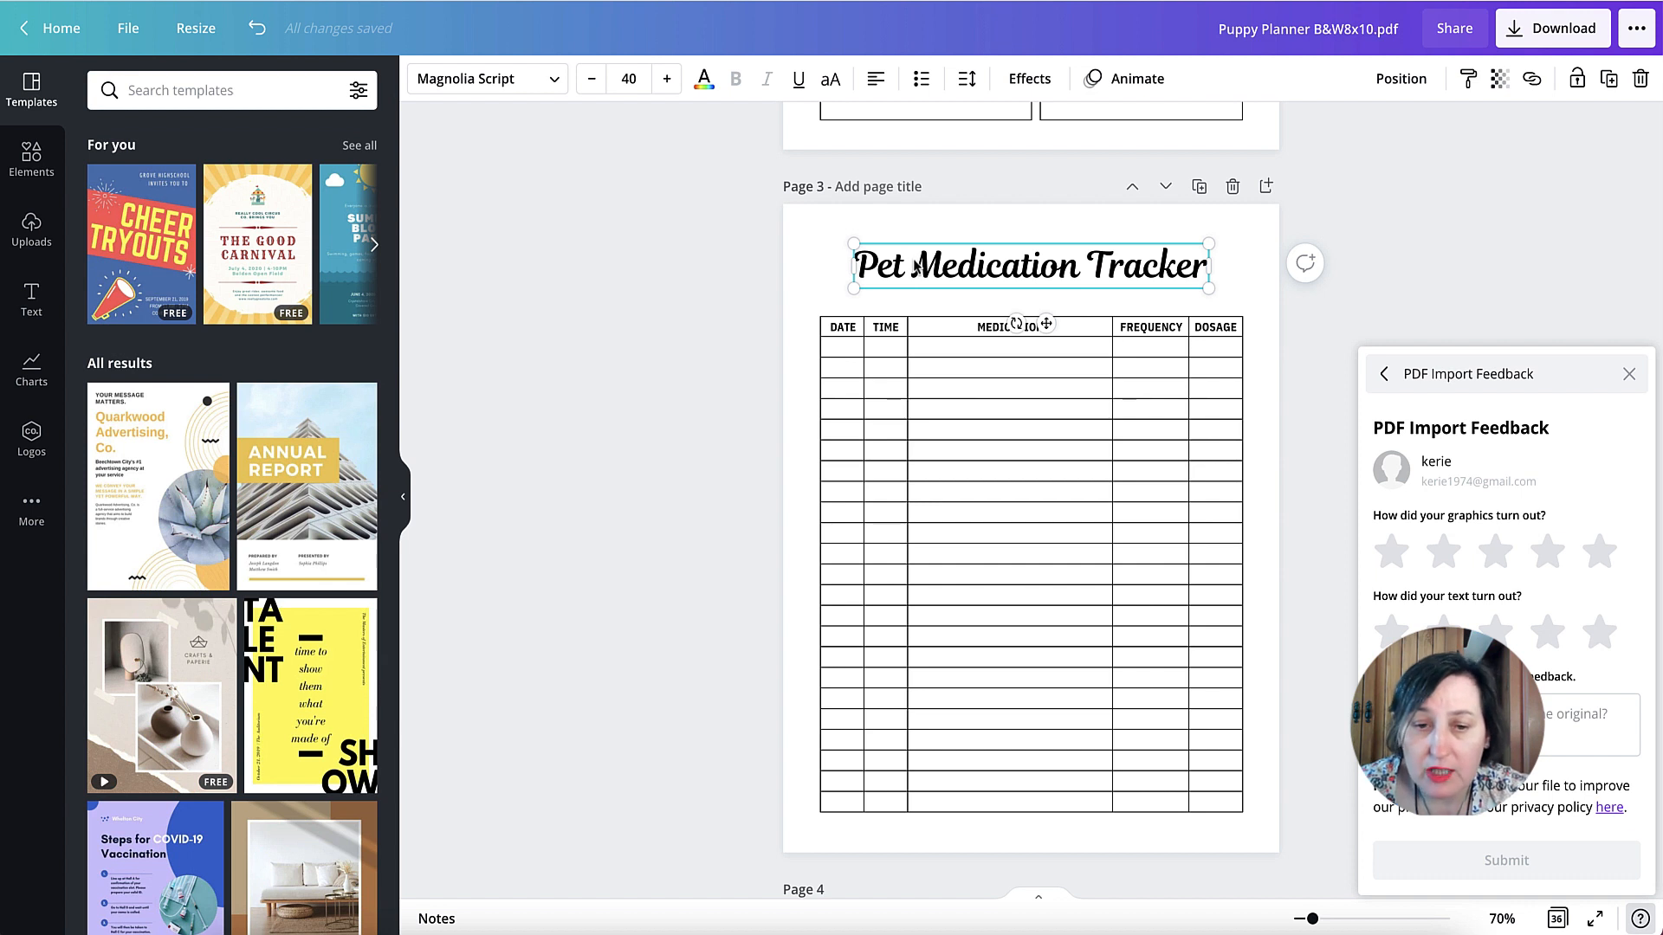
pyautogui.click(468, 78)
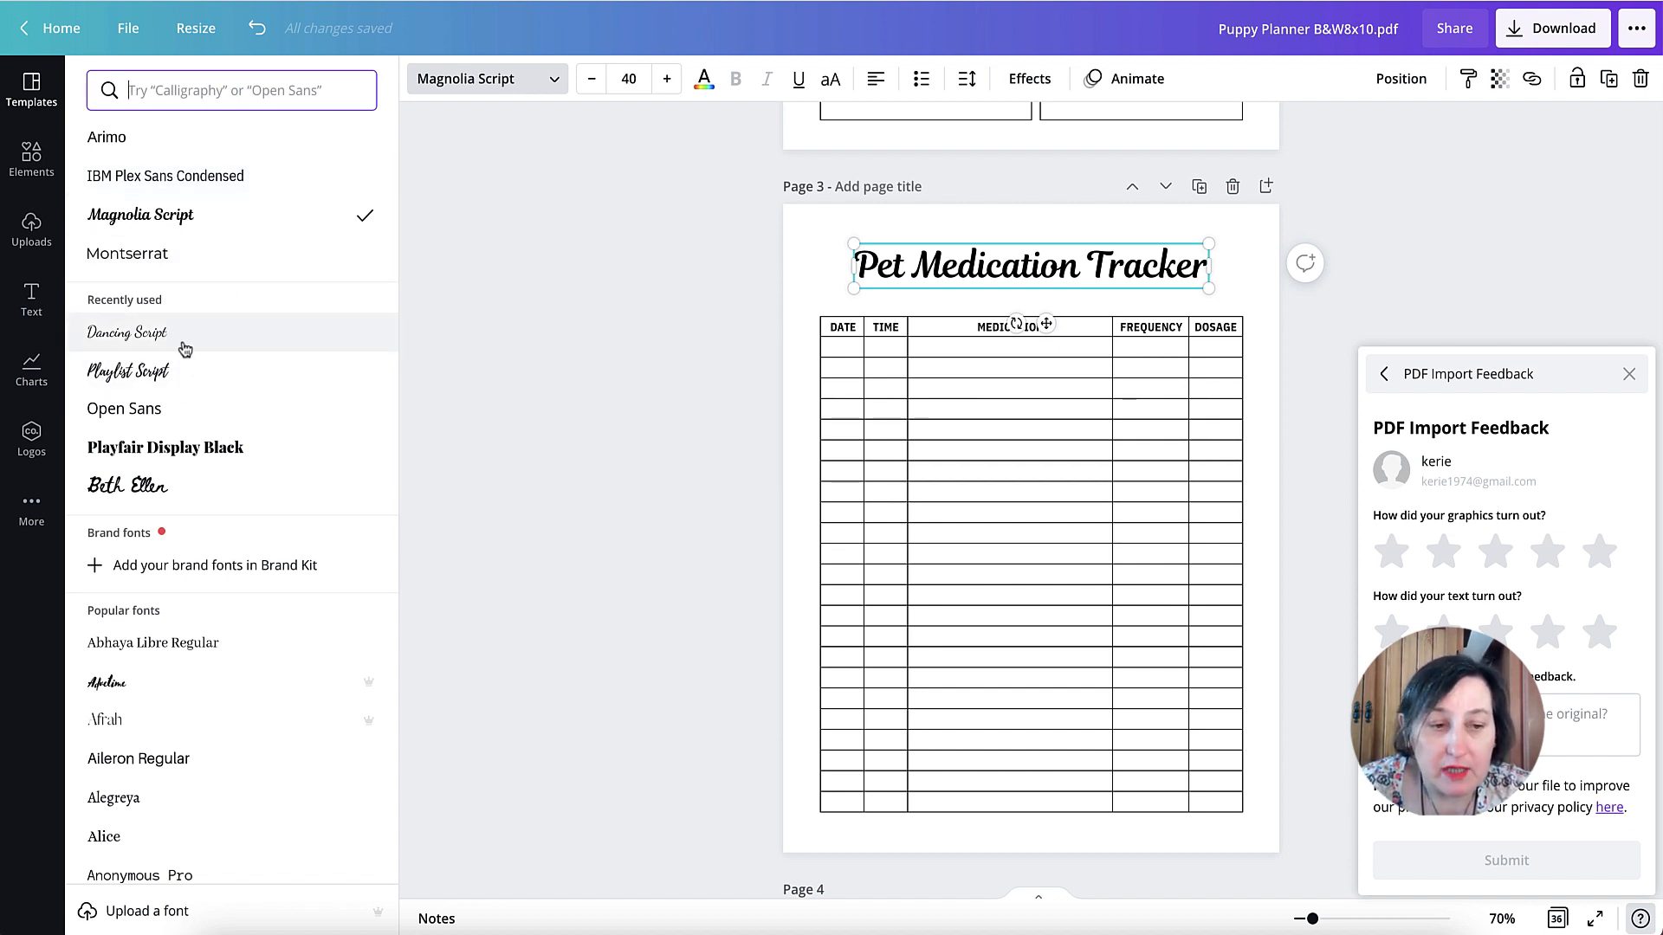
pyautogui.scroll(-1, 184, 348)
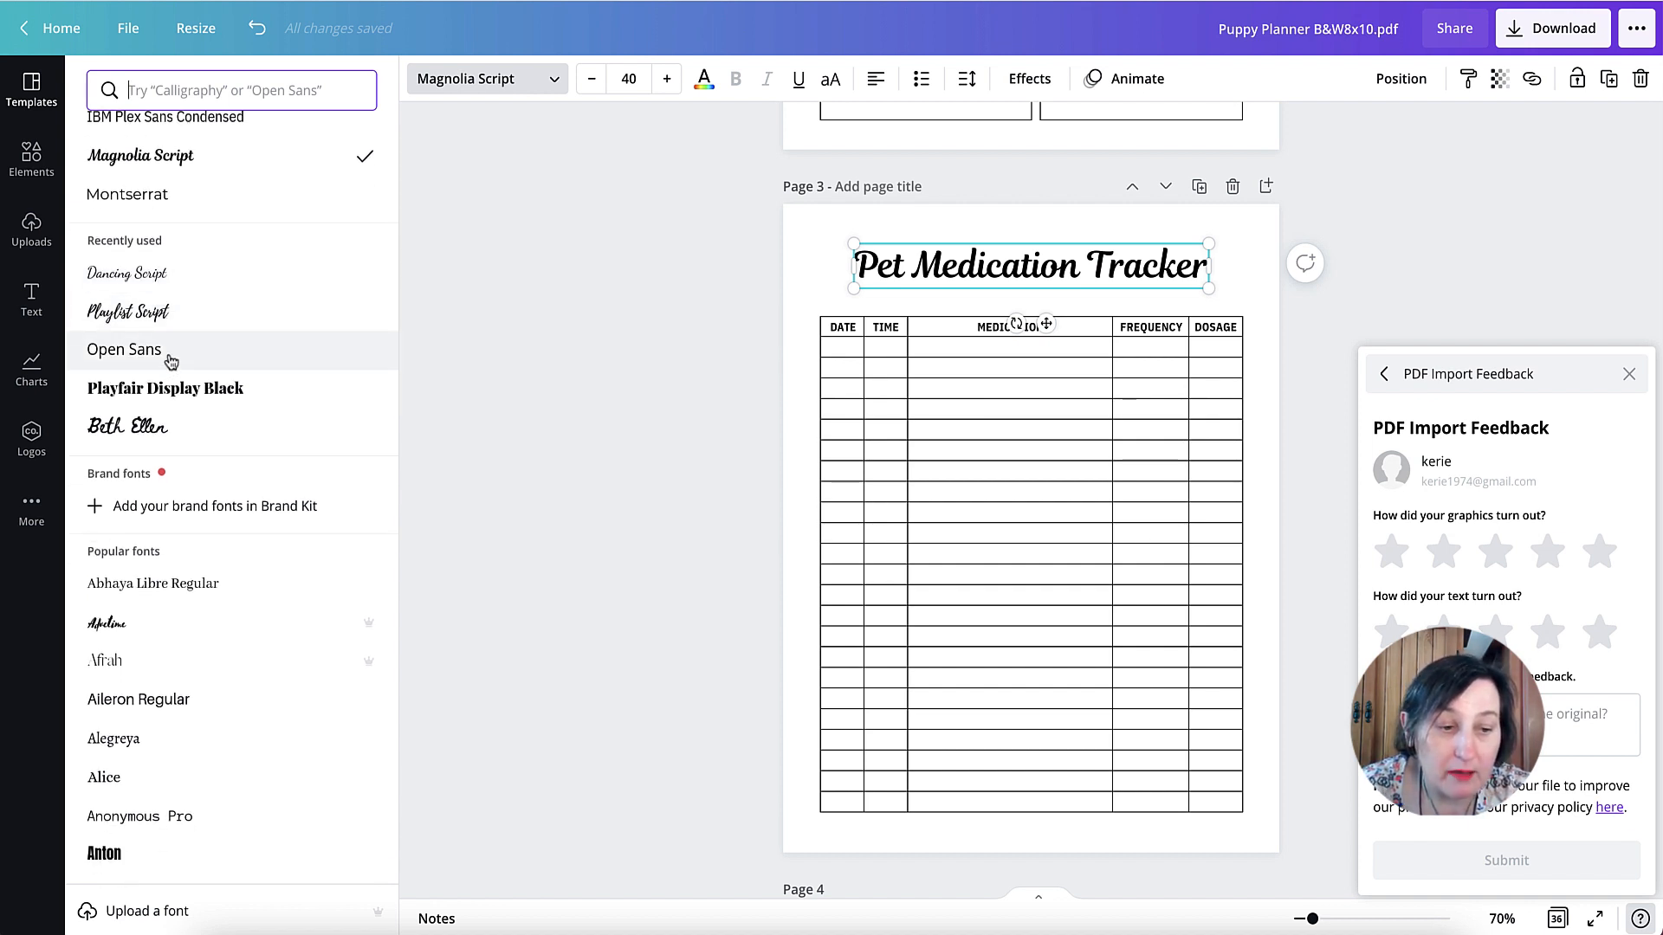
pyautogui.scroll(-5, 260, 447)
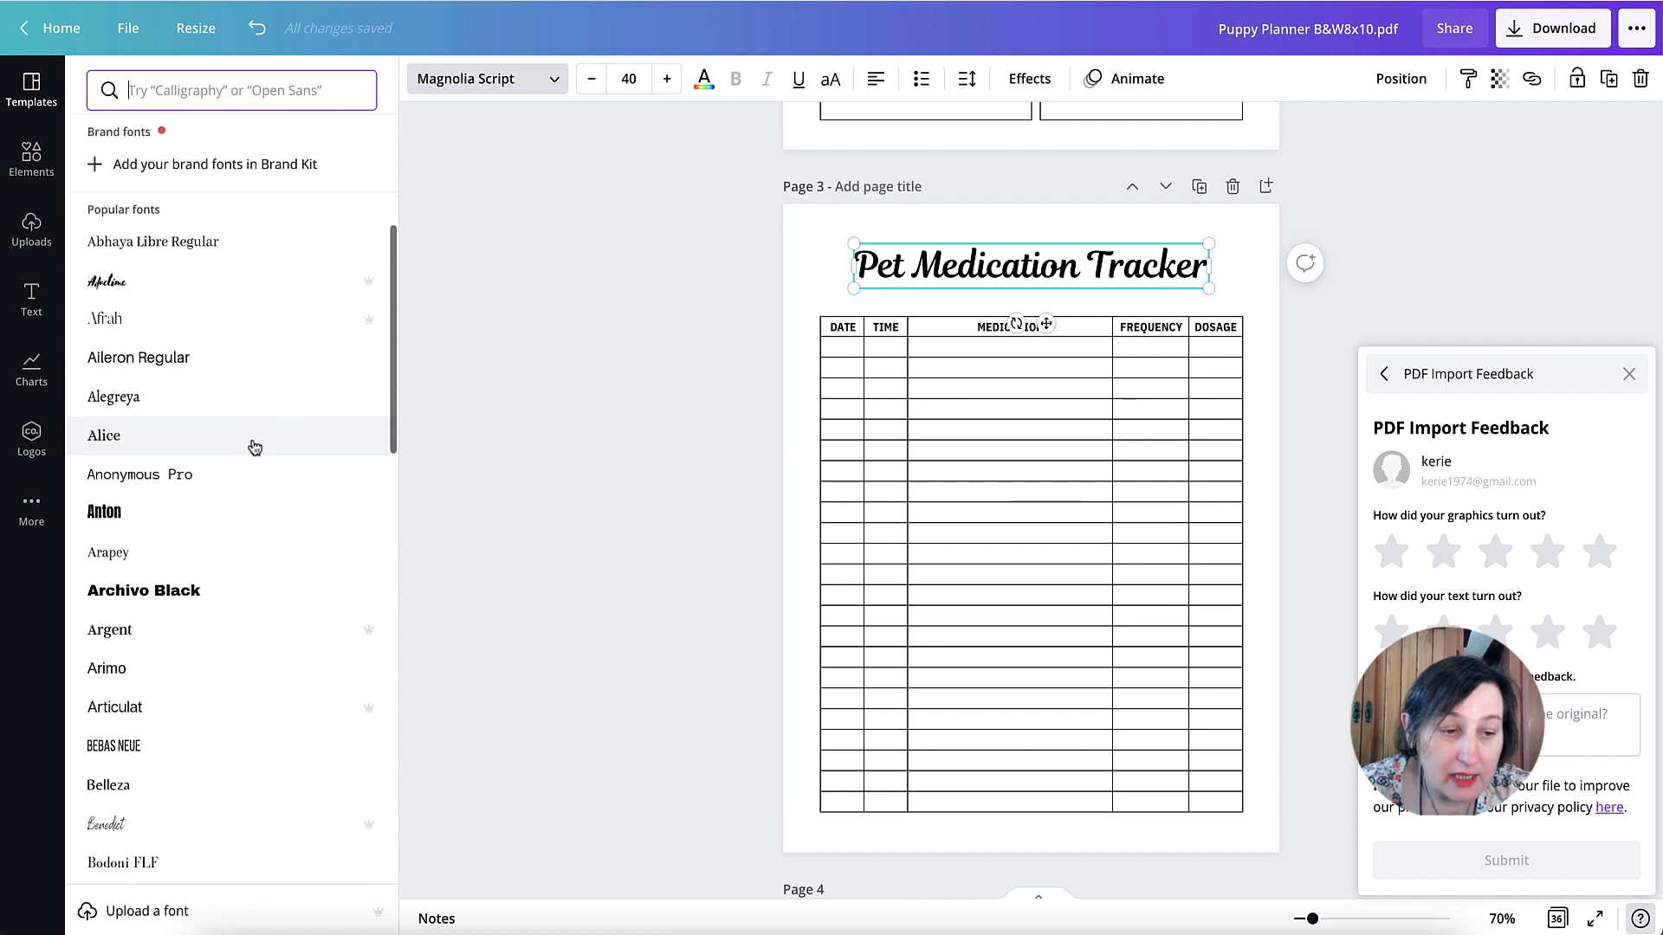
pyautogui.scroll(-7, 254, 447)
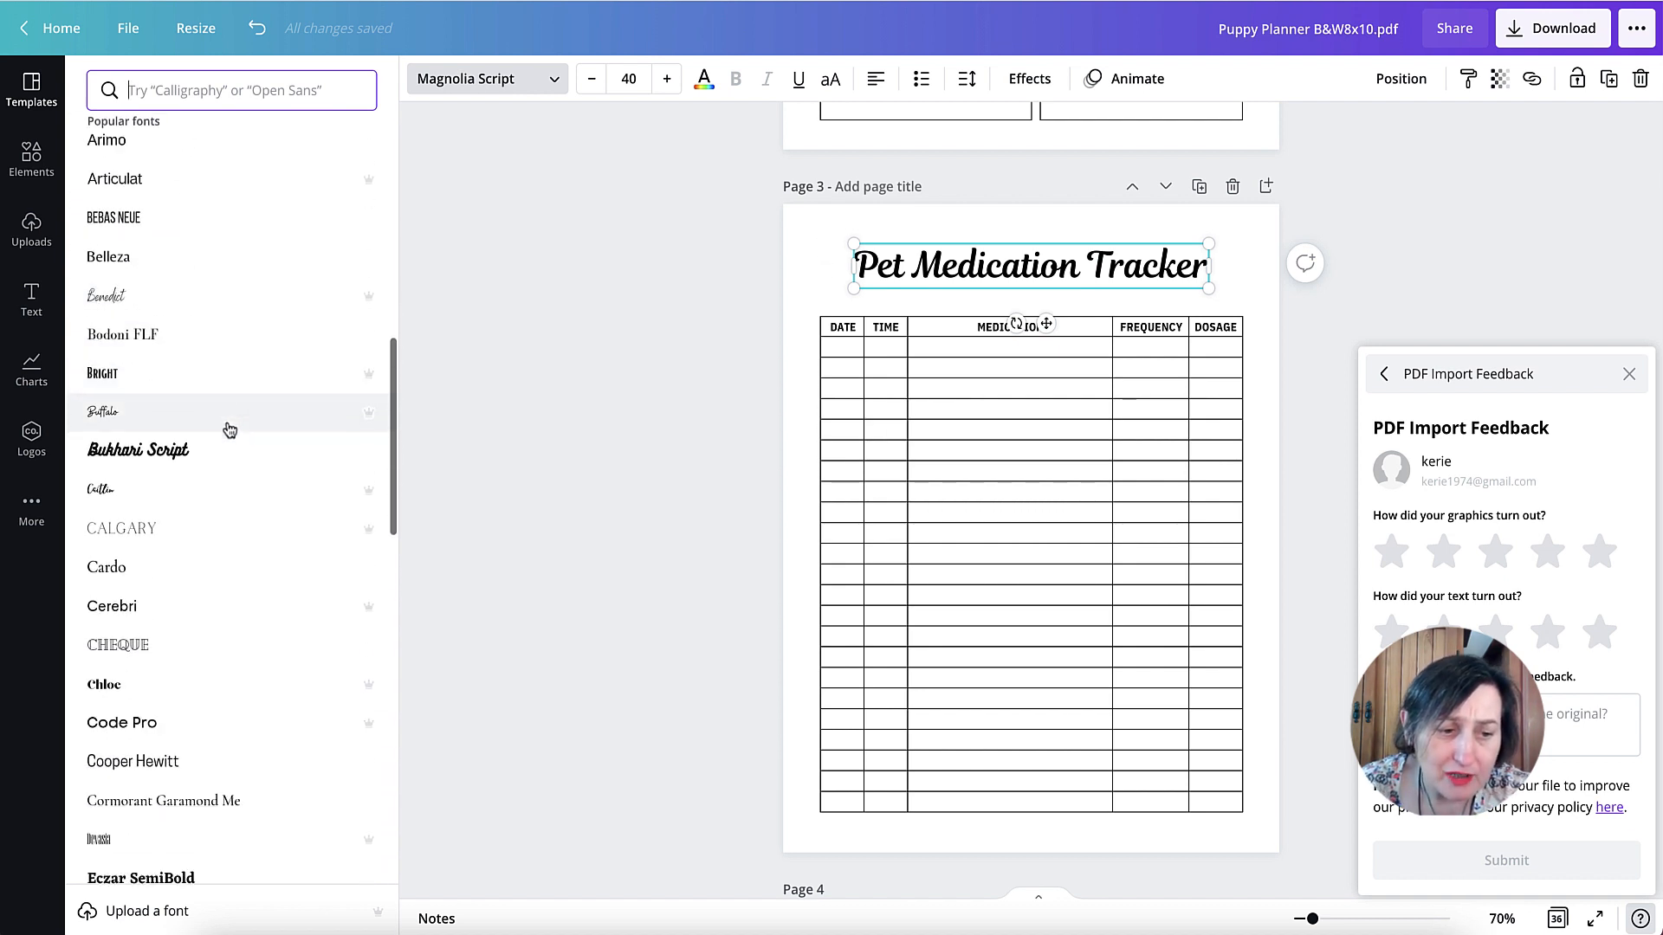
pyautogui.scroll(-6, 229, 430)
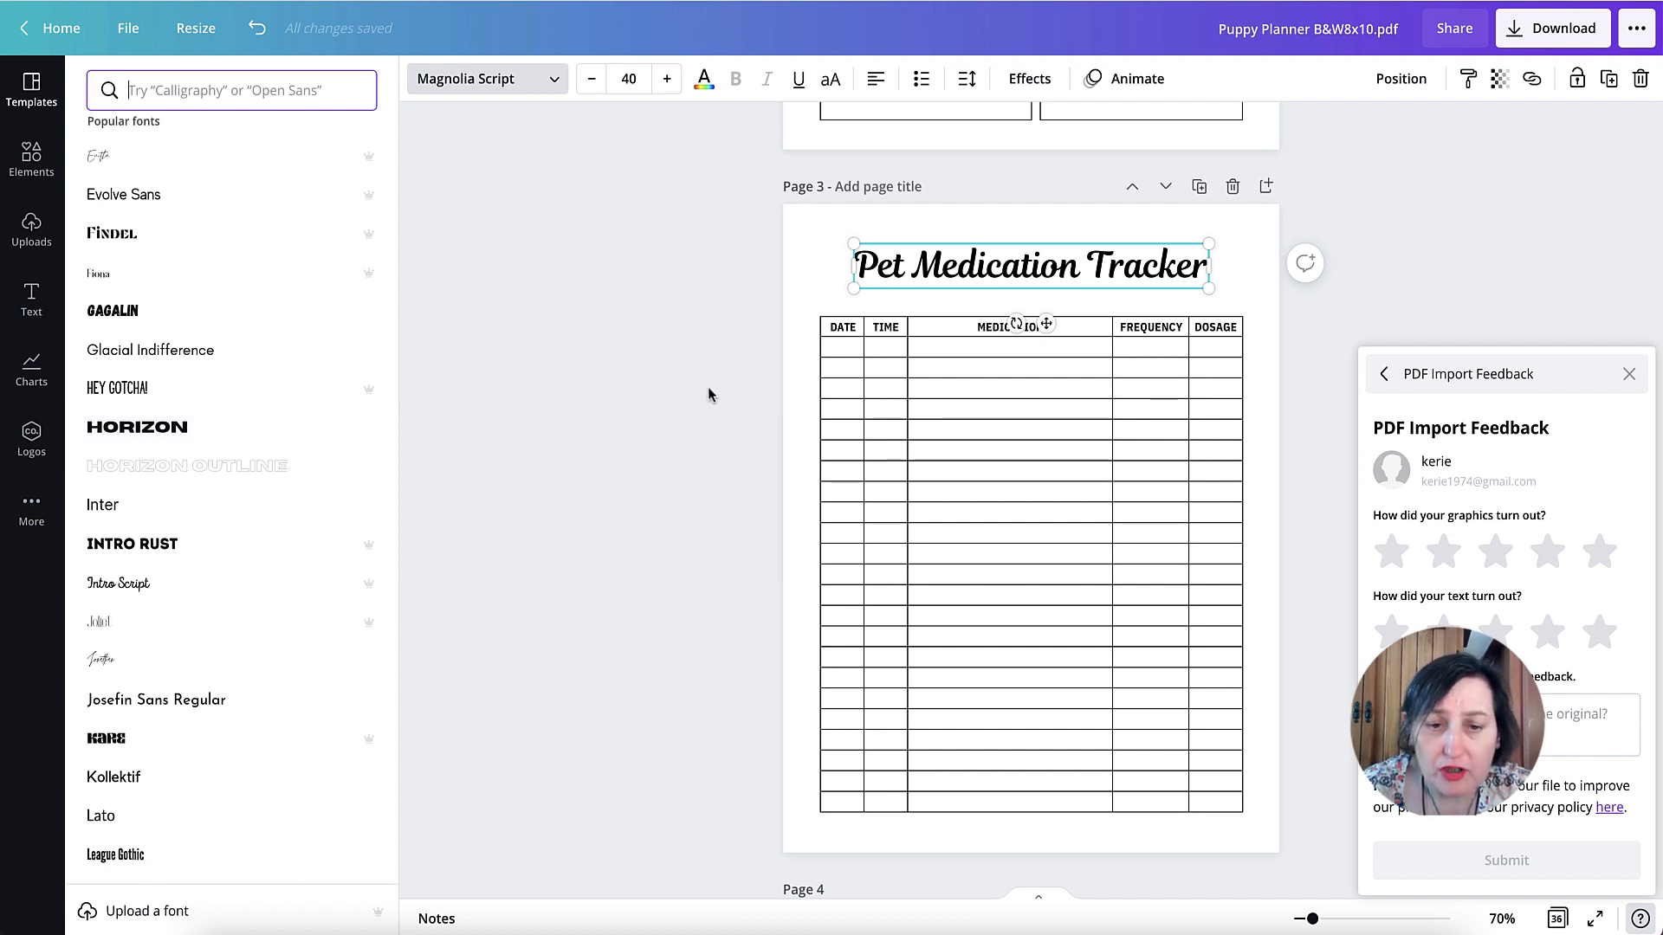
# Examine the TIME, MEDICATION, FREQUENCY, DOSAGE and DATE headings of the page 3 table as individual text elements
pyautogui.scroll(-1, 921, 394)
pyautogui.scroll(-1, 920, 393)
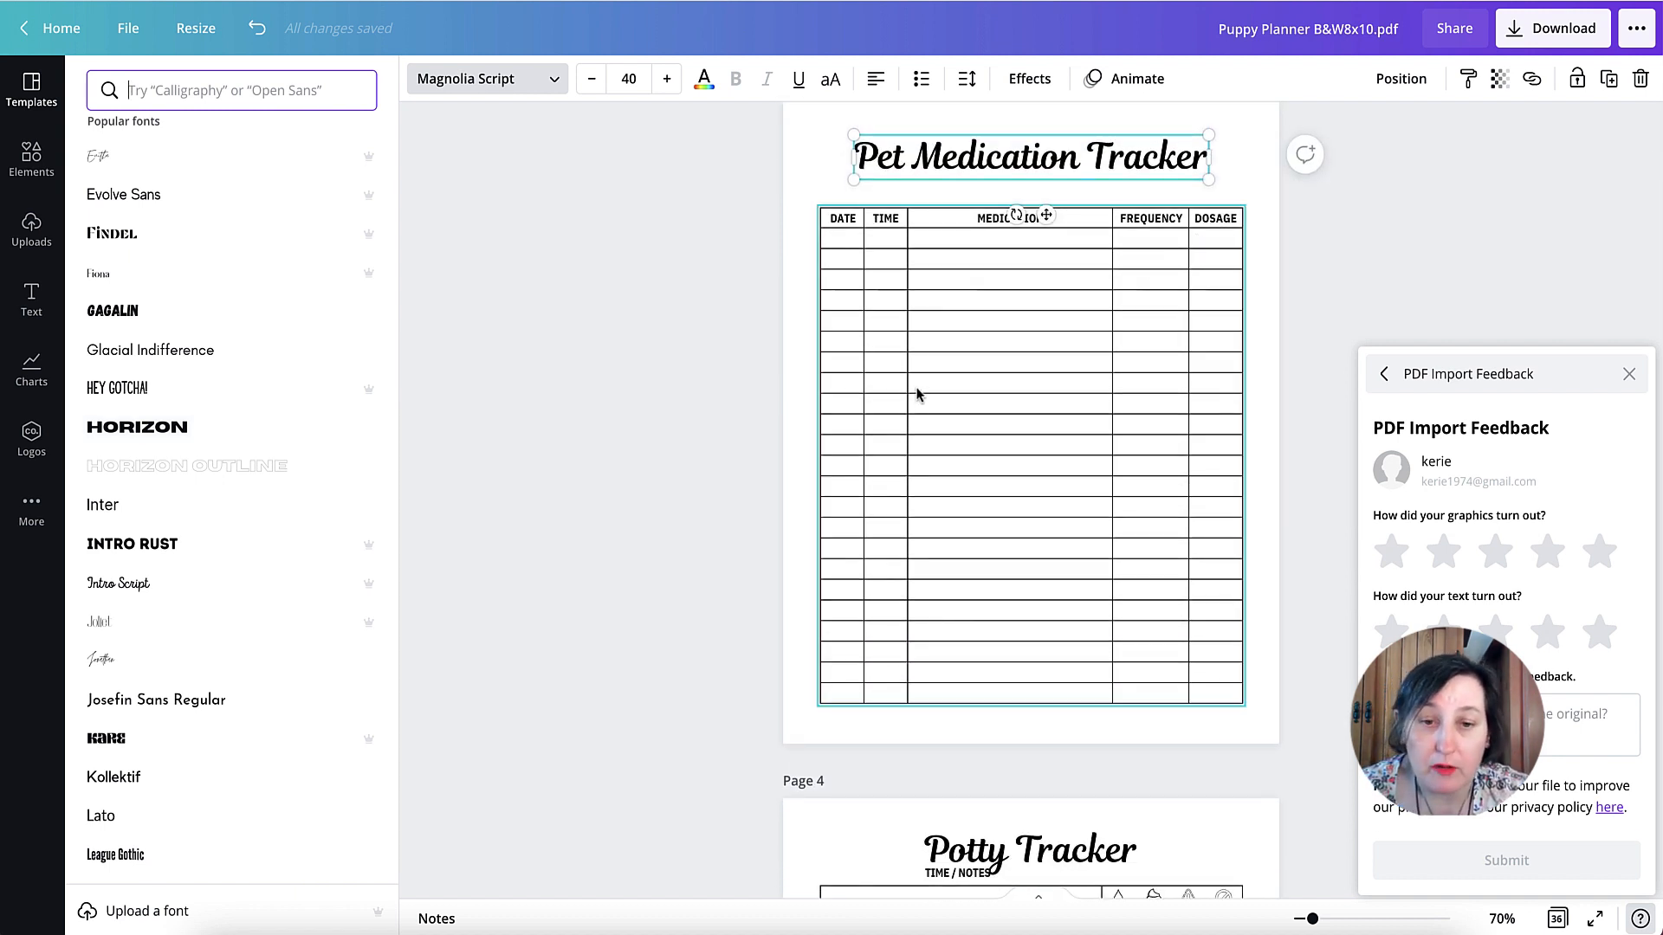
pyautogui.click(885, 218)
pyautogui.click(1013, 218)
pyautogui.click(1138, 219)
pyautogui.click(1215, 218)
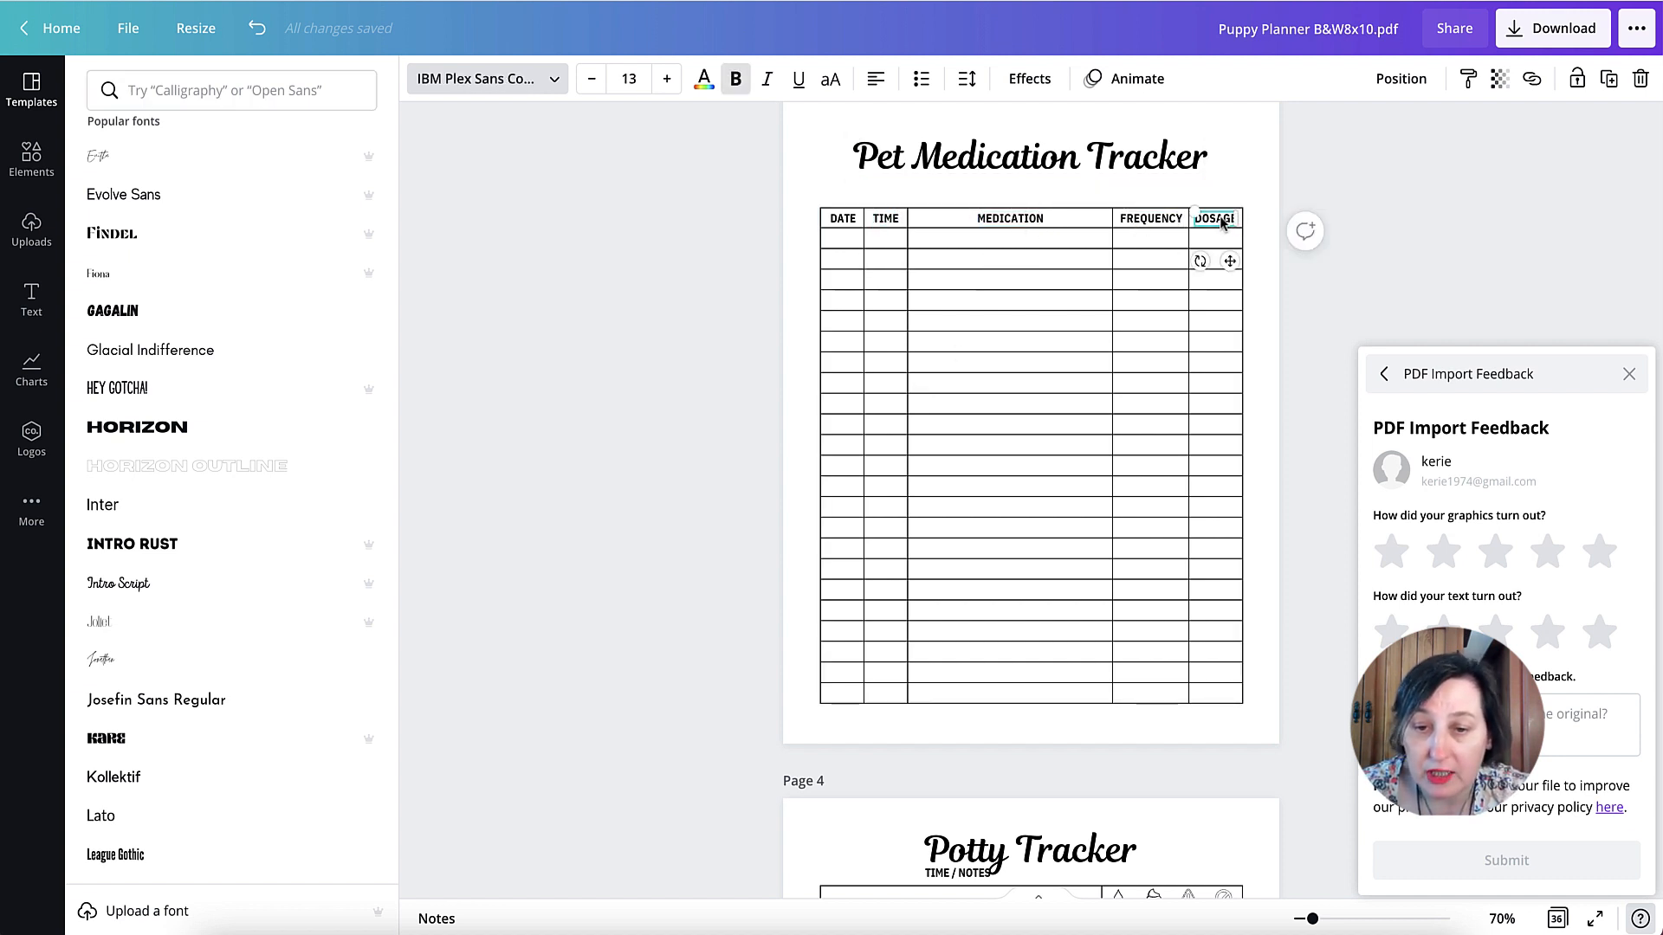
pyautogui.click(853, 218)
# Copy TIME / NOTES from the Potty Tracker title's text box on page 4 and delete it from that box
pyautogui.scroll(-5, 943, 222)
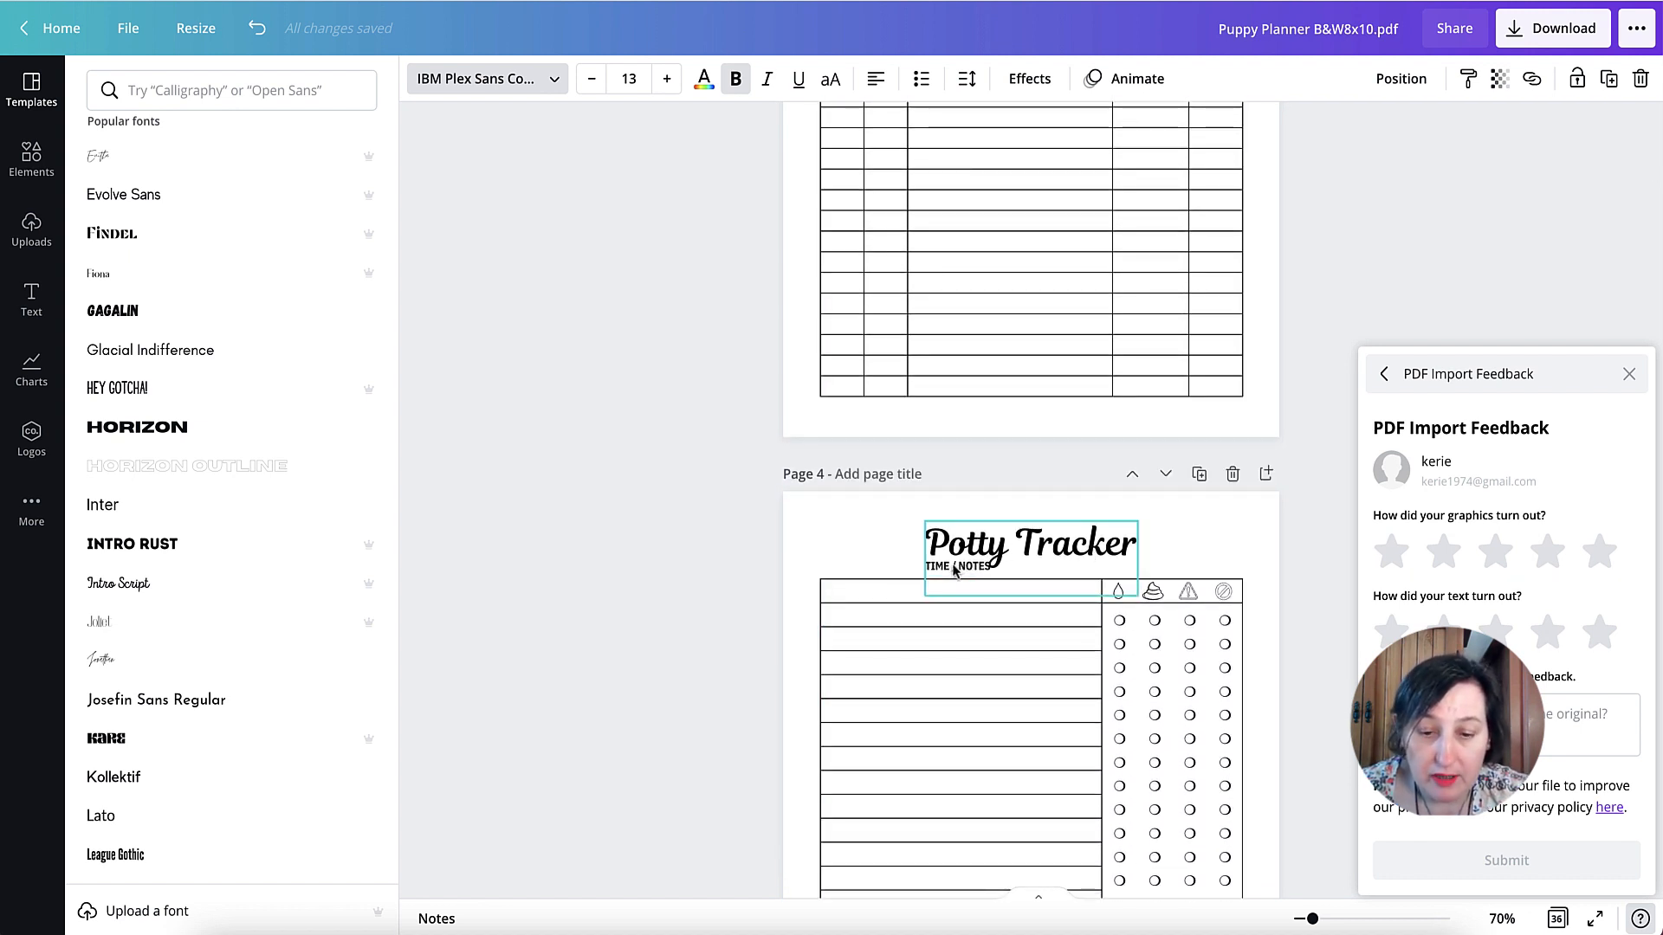
pyautogui.click(953, 570)
pyautogui.click(953, 569)
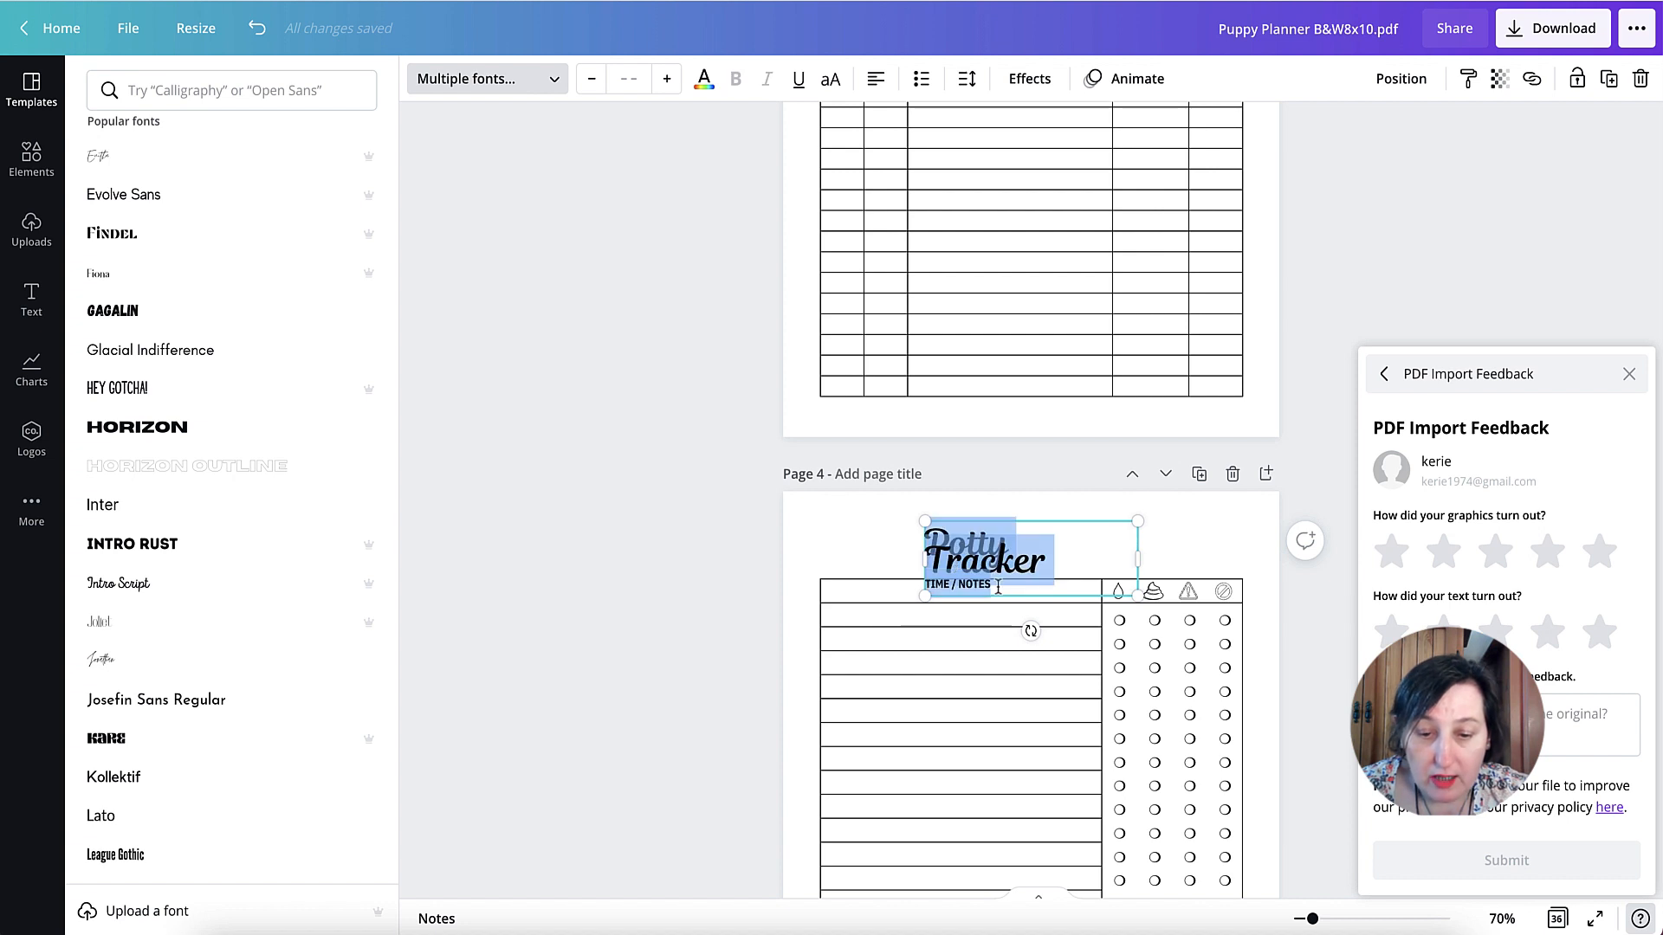
pyautogui.moveTo(925, 579); pyautogui.dragTo(911, 588)
pyautogui.hotkey('ctrl', 'c')
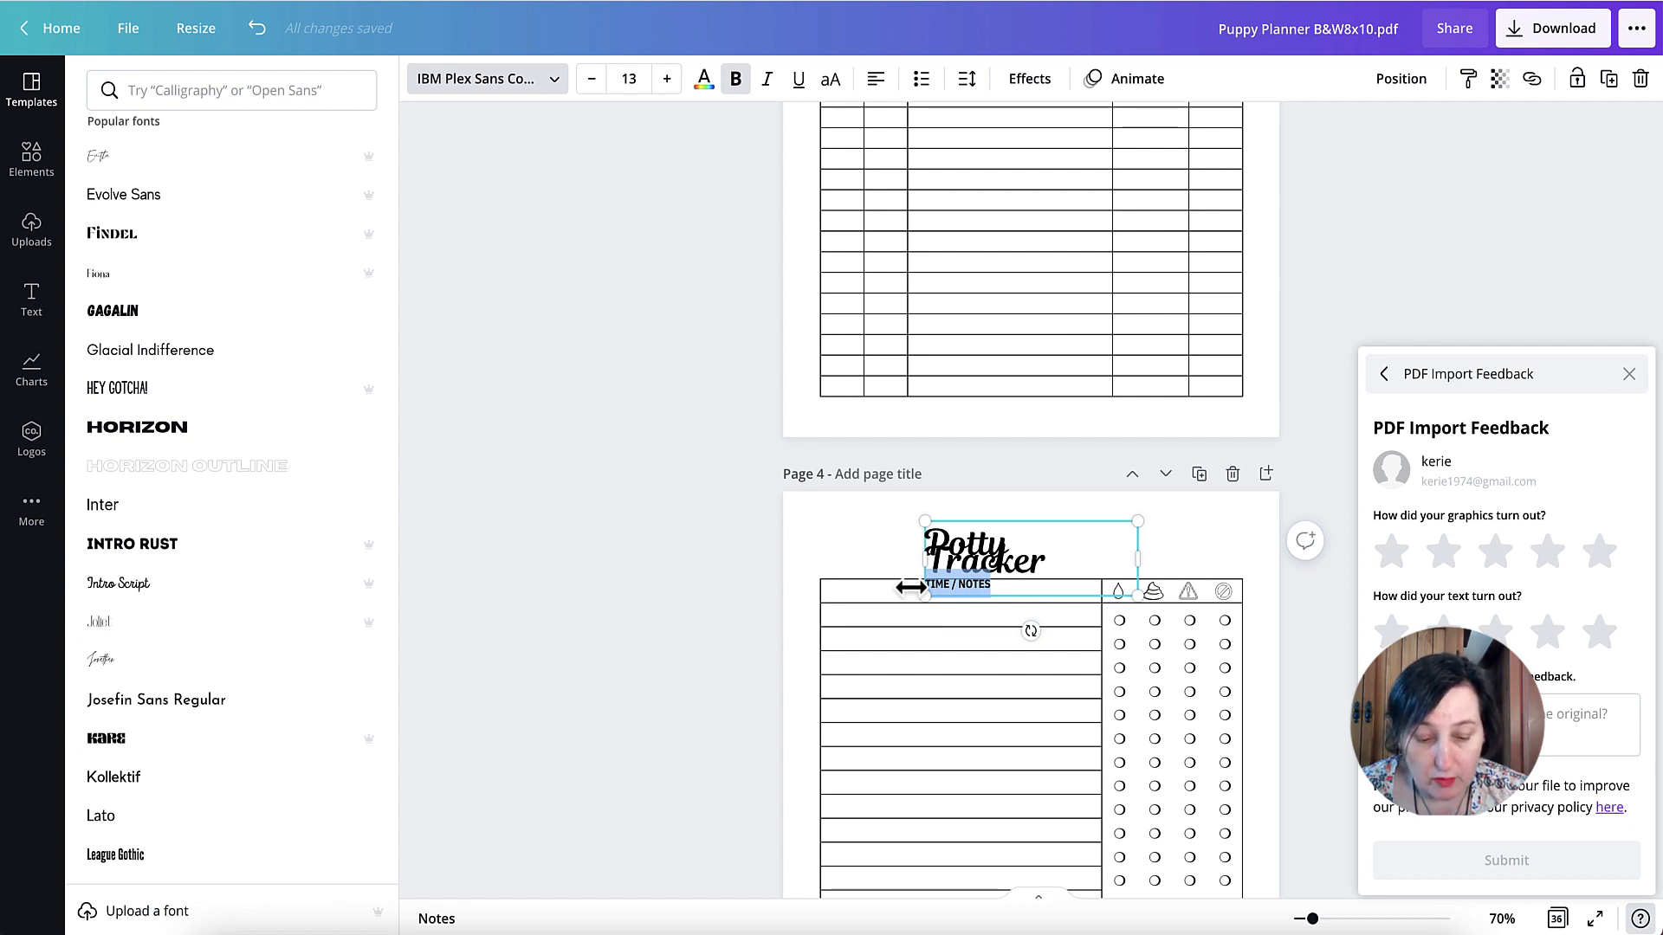
pyautogui.press('BackSpace')
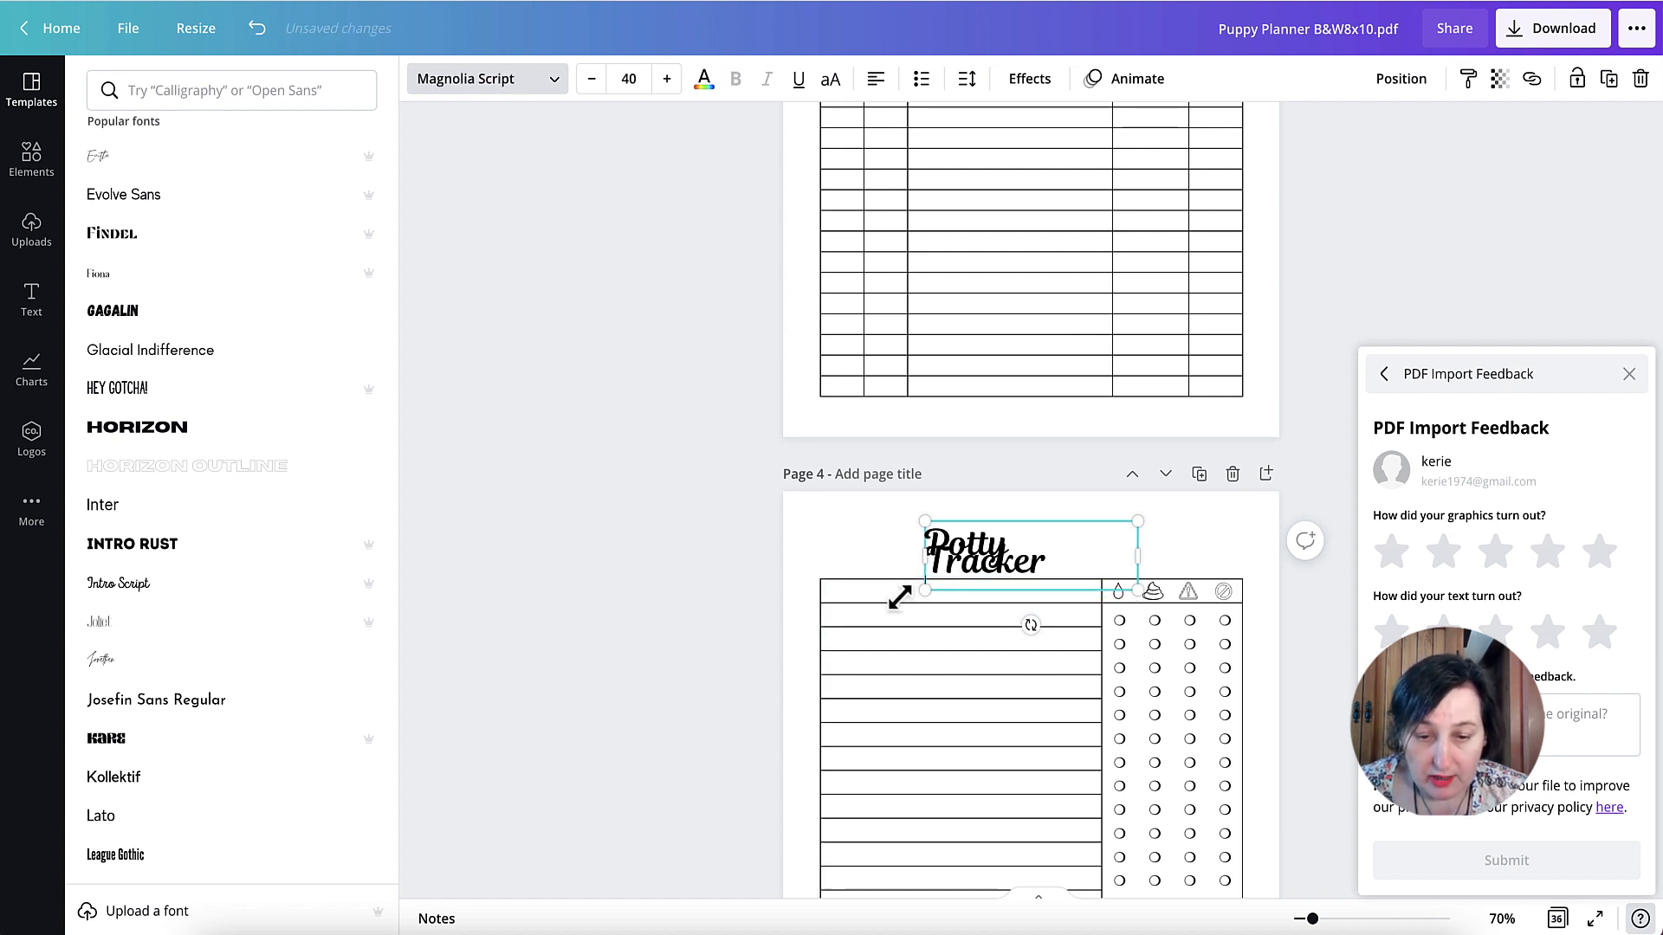
# Paste TIME / NOTES as a separate text box and place it in the wide header cell of the page 4 table
pyautogui.click(1269, 634)
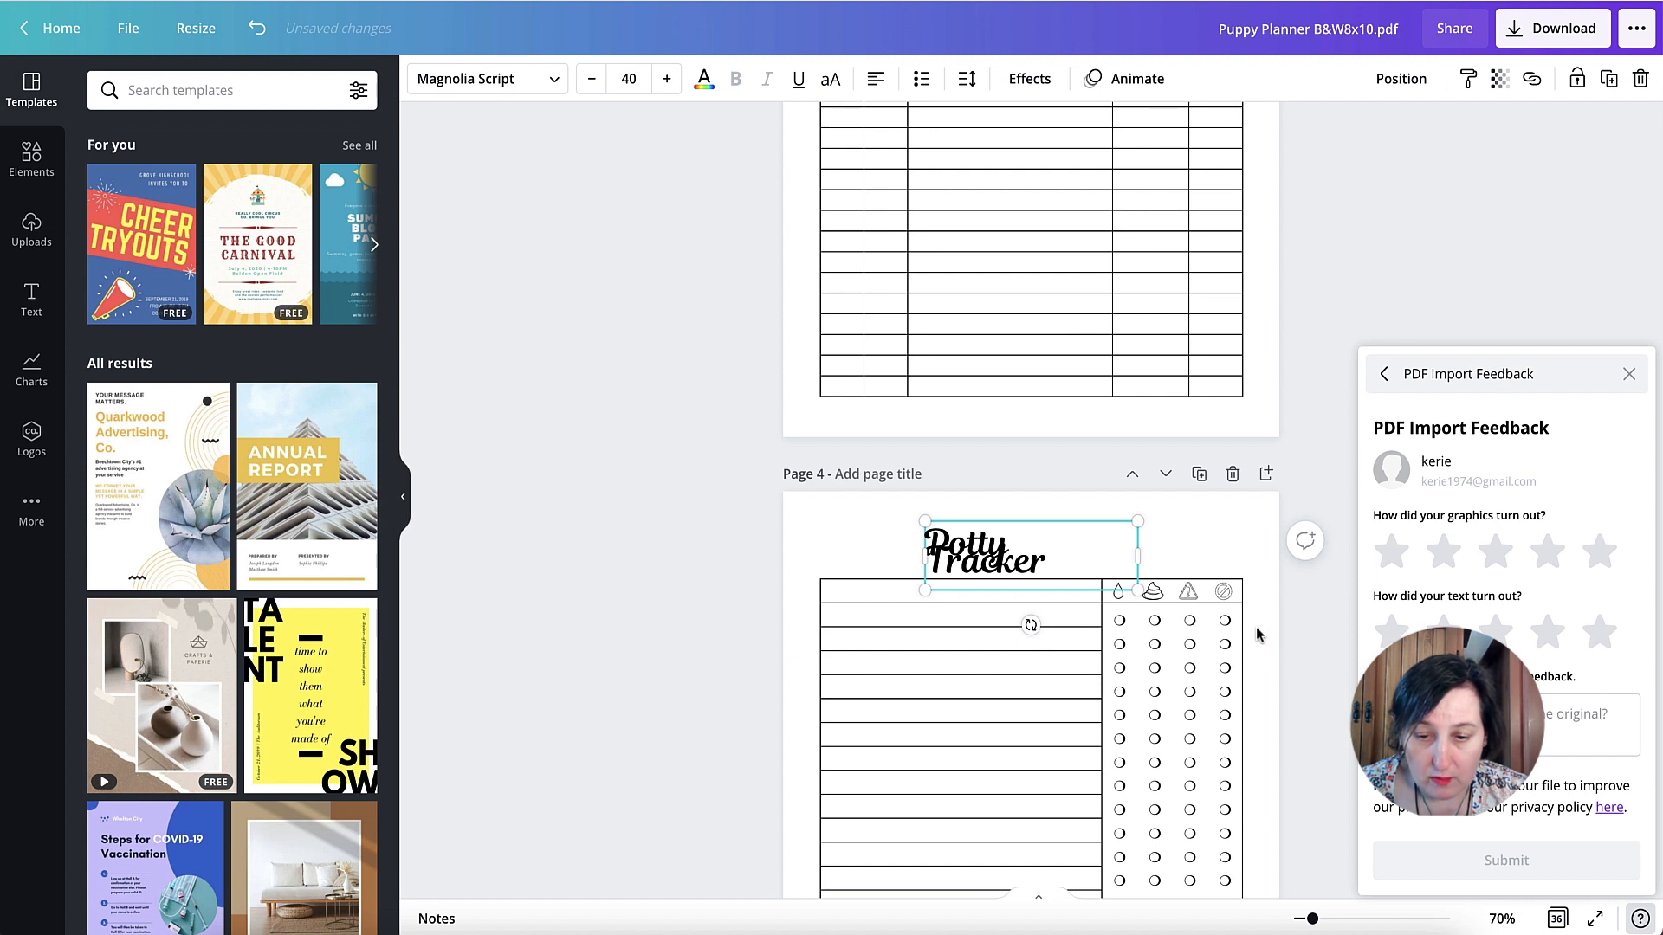
pyautogui.click(1257, 630)
pyautogui.click(992, 582)
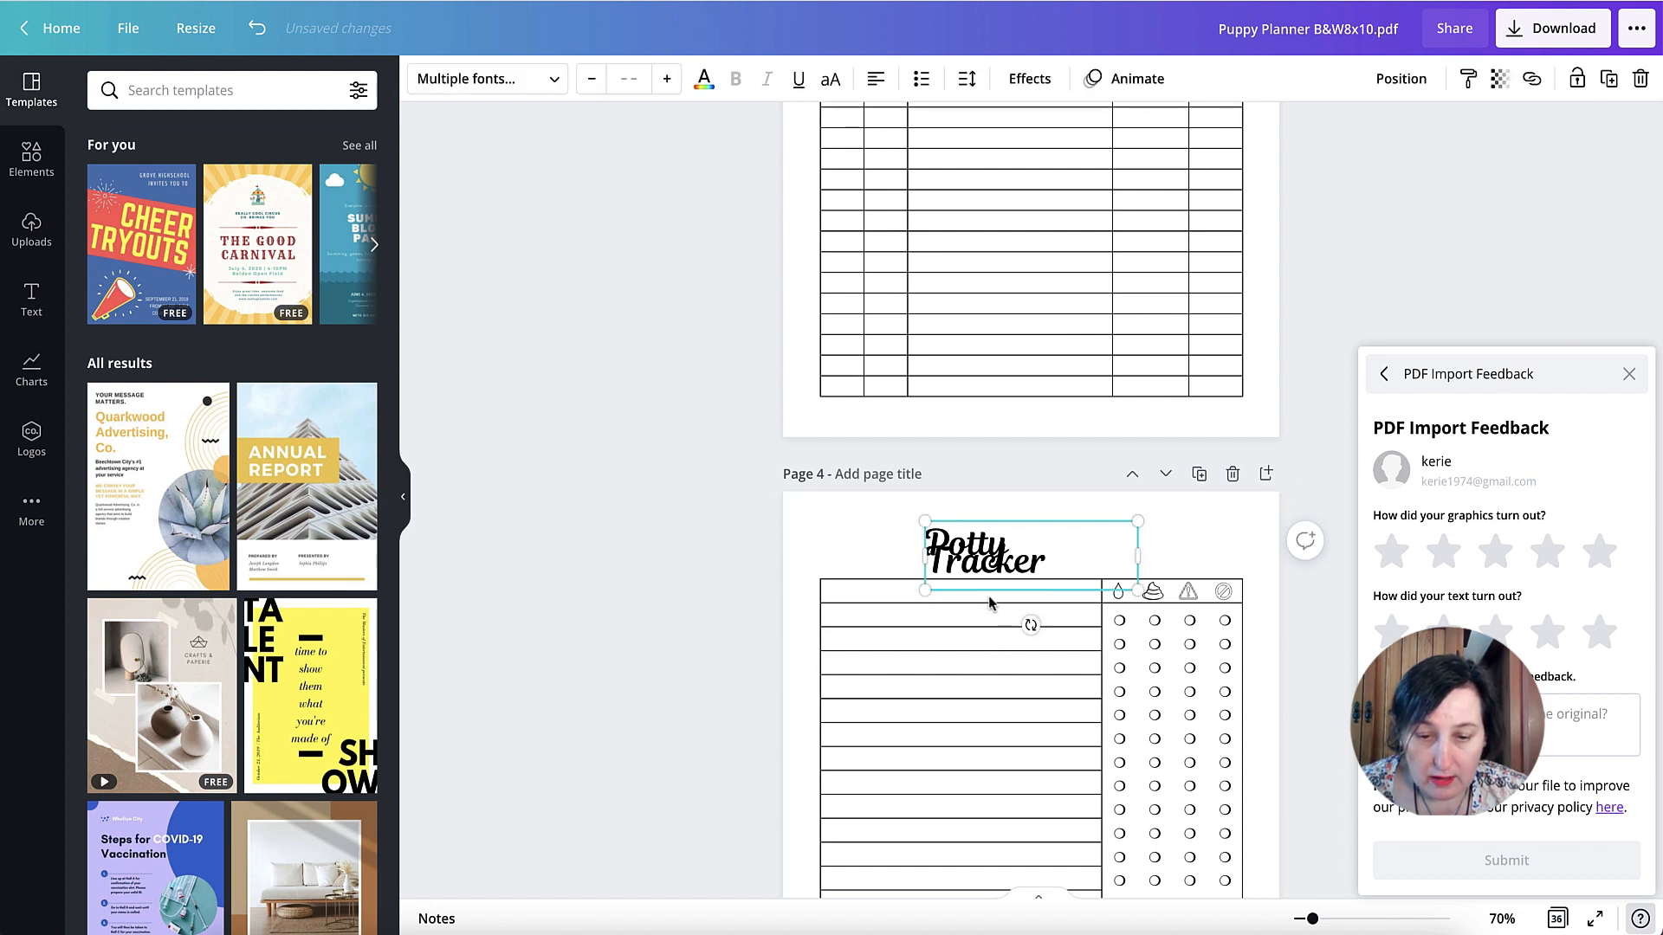
pyautogui.click(961, 718)
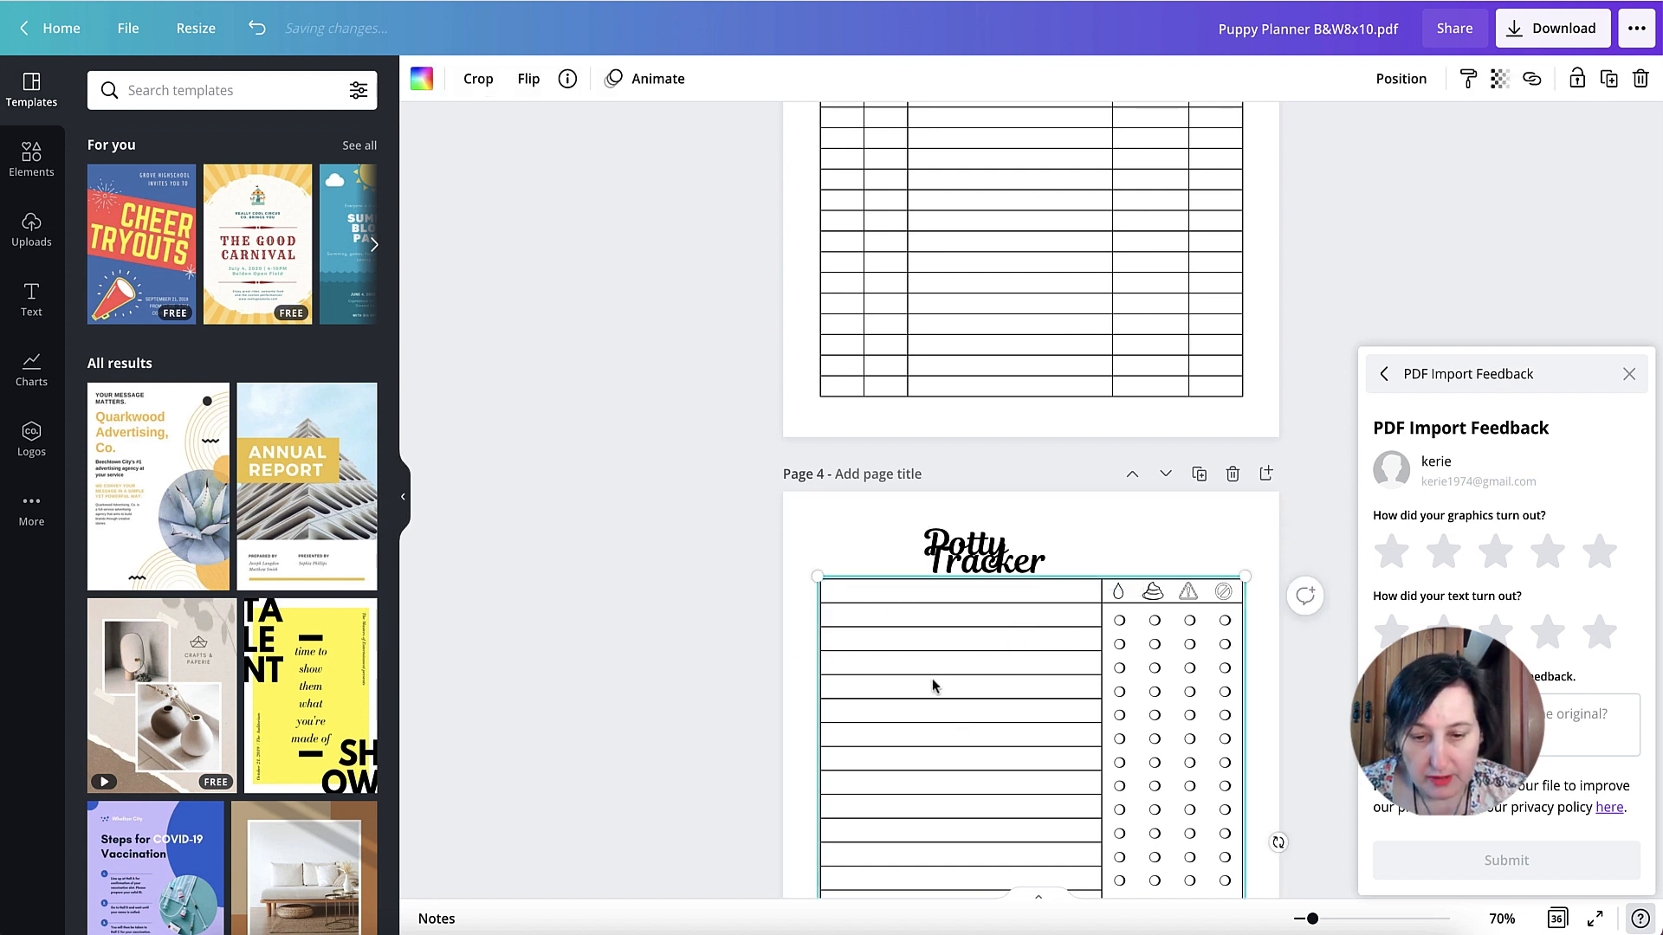
pyautogui.hotkey('ctrl', 'v')
pyautogui.moveTo(1048, 735); pyautogui.dragTo(985, 635)
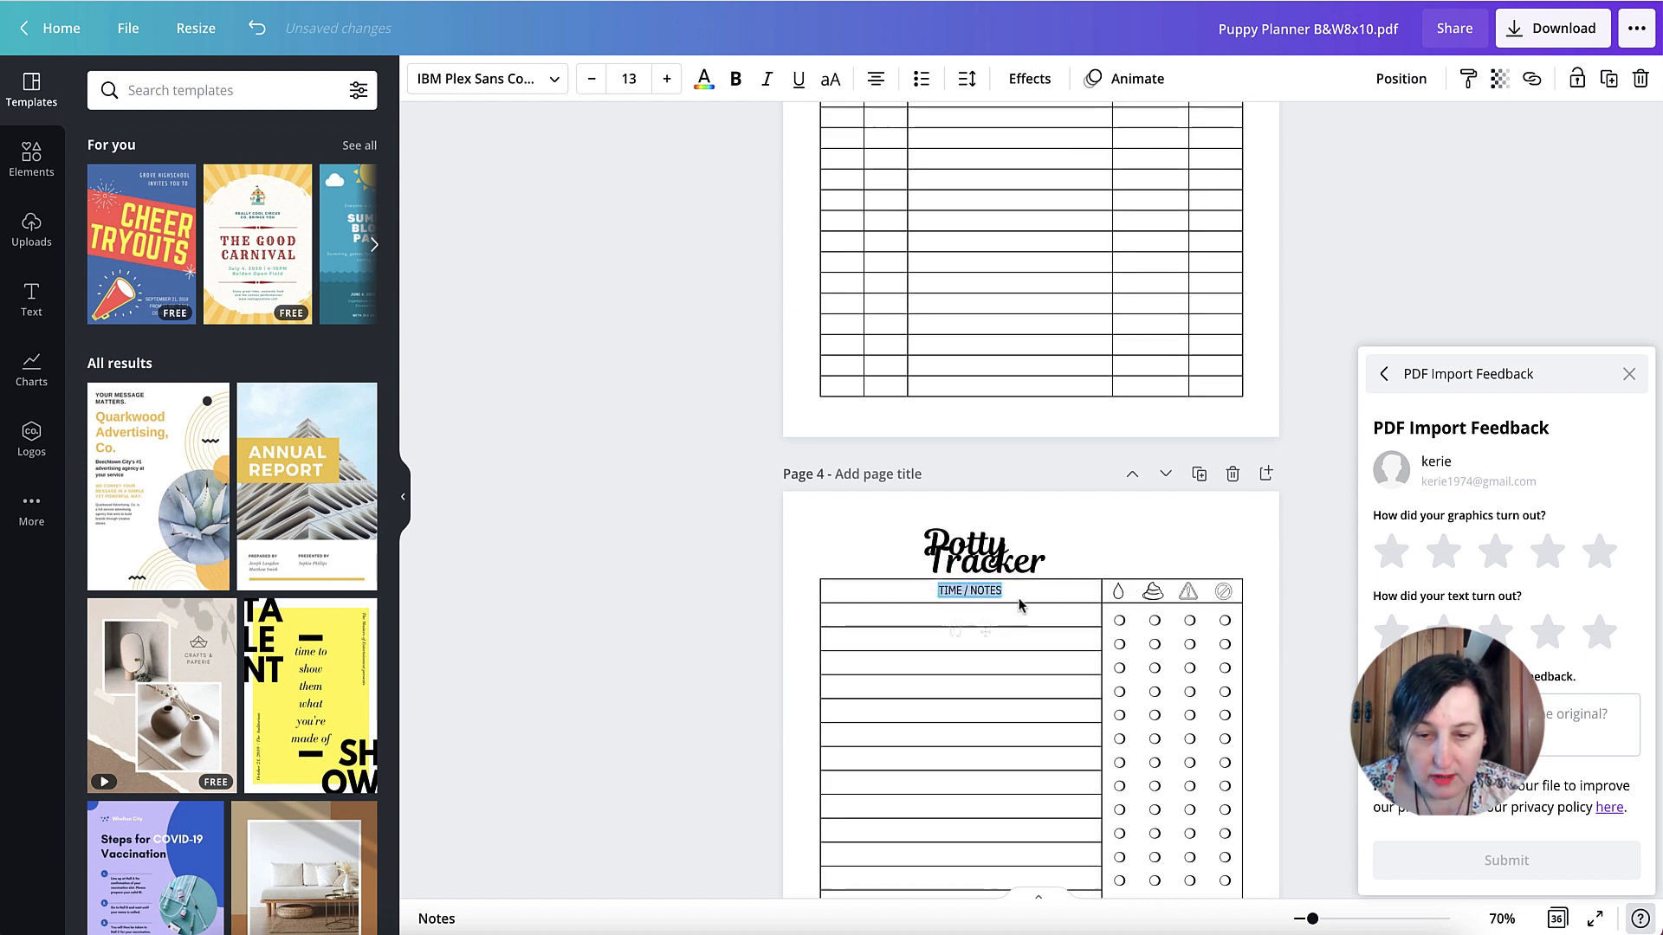
# Widen the Potty Tracker title's text box on page 4 to about 4.2 so the title fits on one line
pyautogui.click(1020, 565)
pyautogui.moveTo(1143, 557); pyautogui.dragTo(1181, 553)
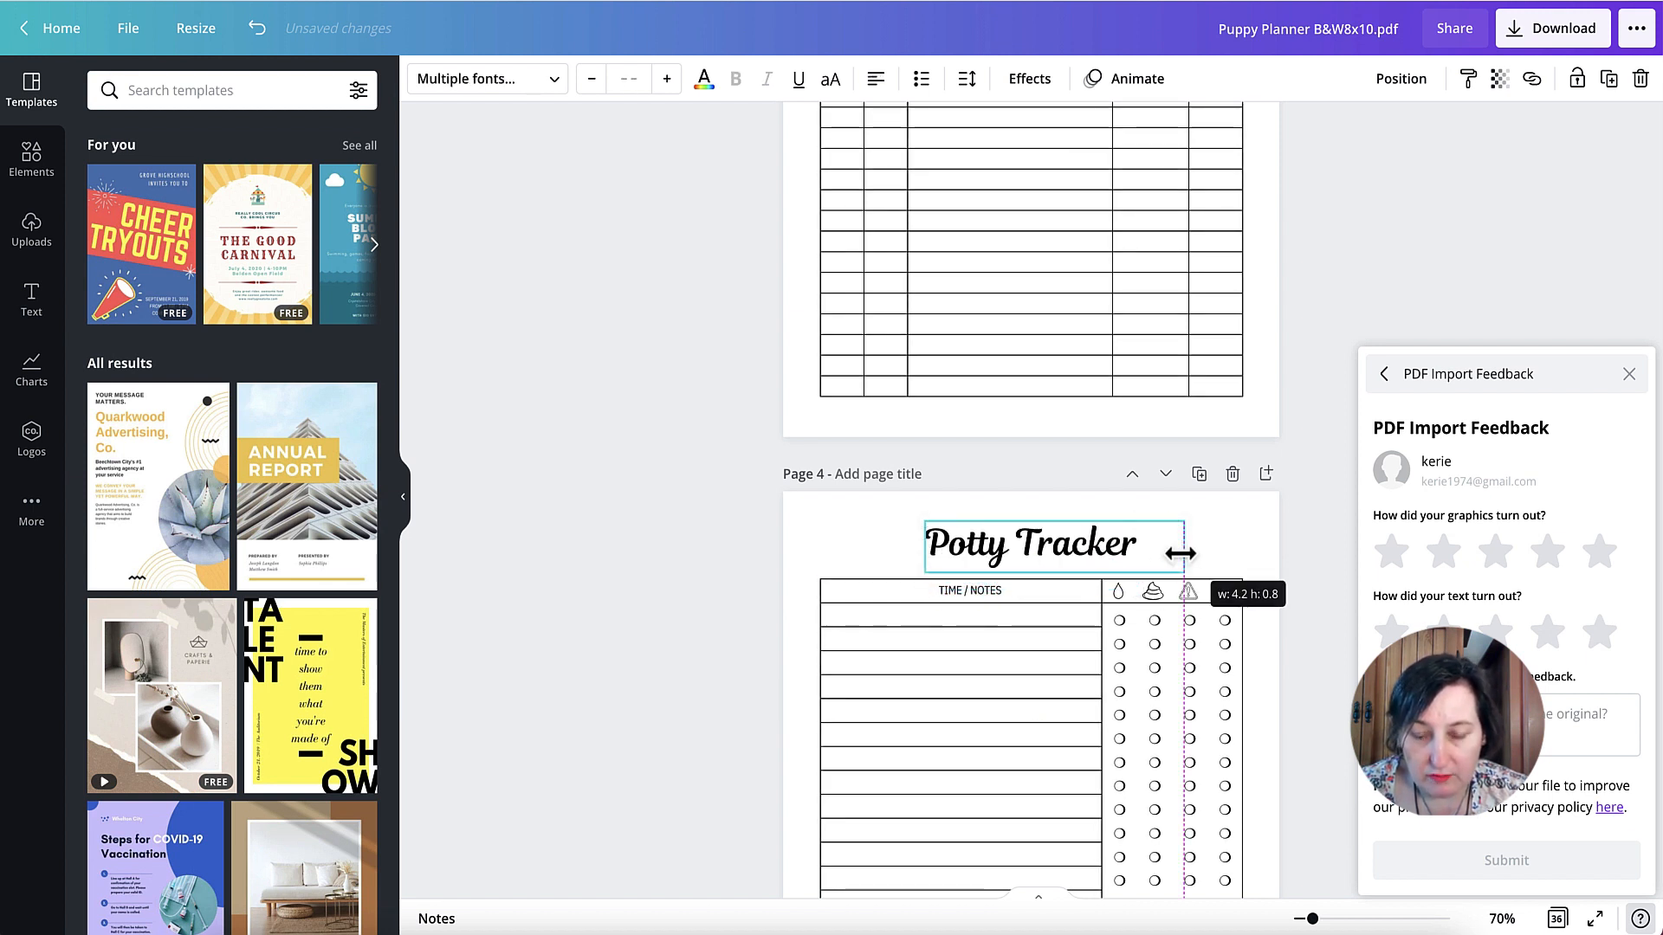
# Review the imported text and tables from the Puppy Growth Tracker page through the Feeding Schedule page
pyautogui.scroll(-9, 1001, 693)
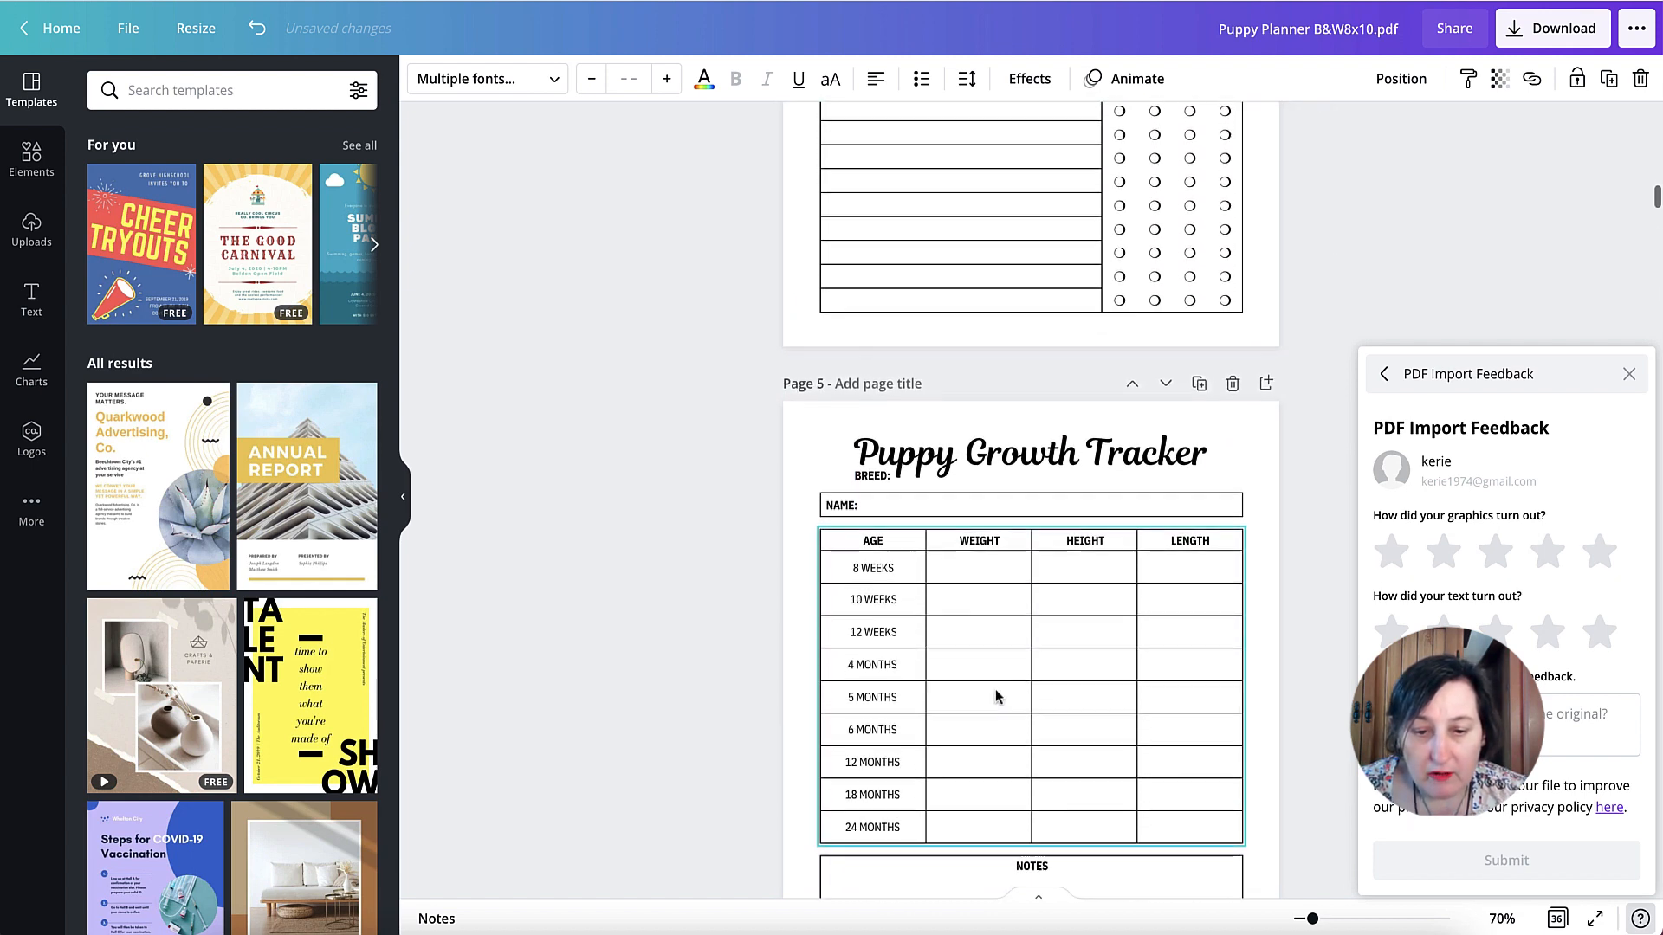
pyautogui.scroll(-2, 996, 697)
pyautogui.click(876, 383)
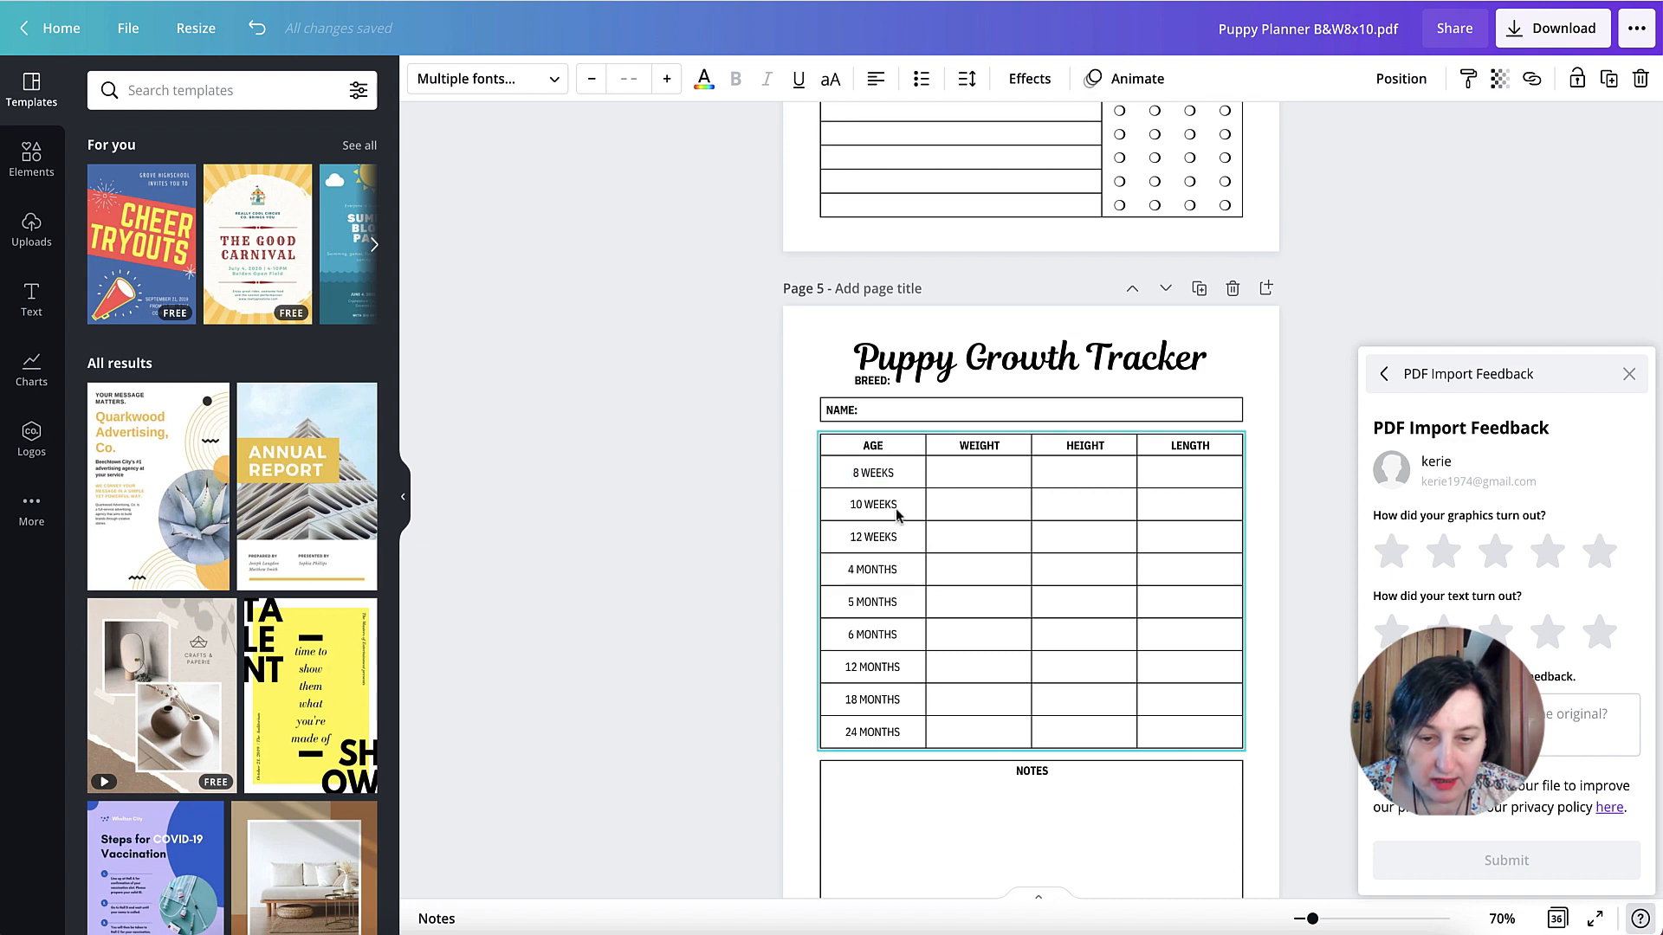
pyautogui.click(875, 467)
pyautogui.scroll(-15, 1023, 490)
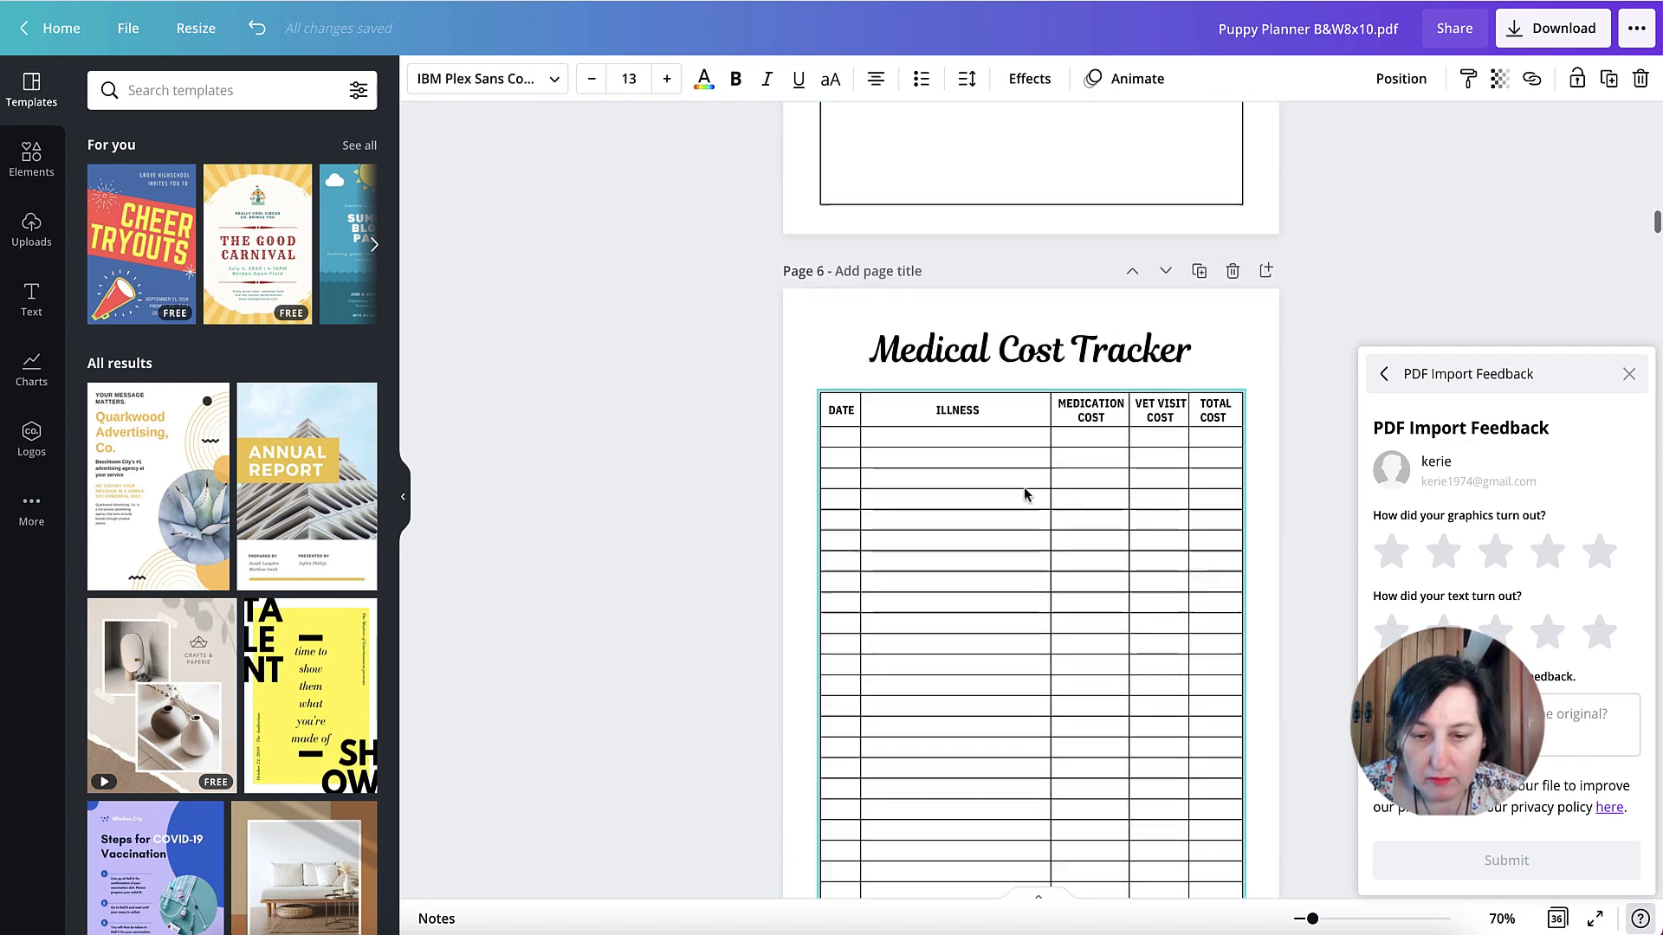
pyautogui.scroll(-12, 1023, 493)
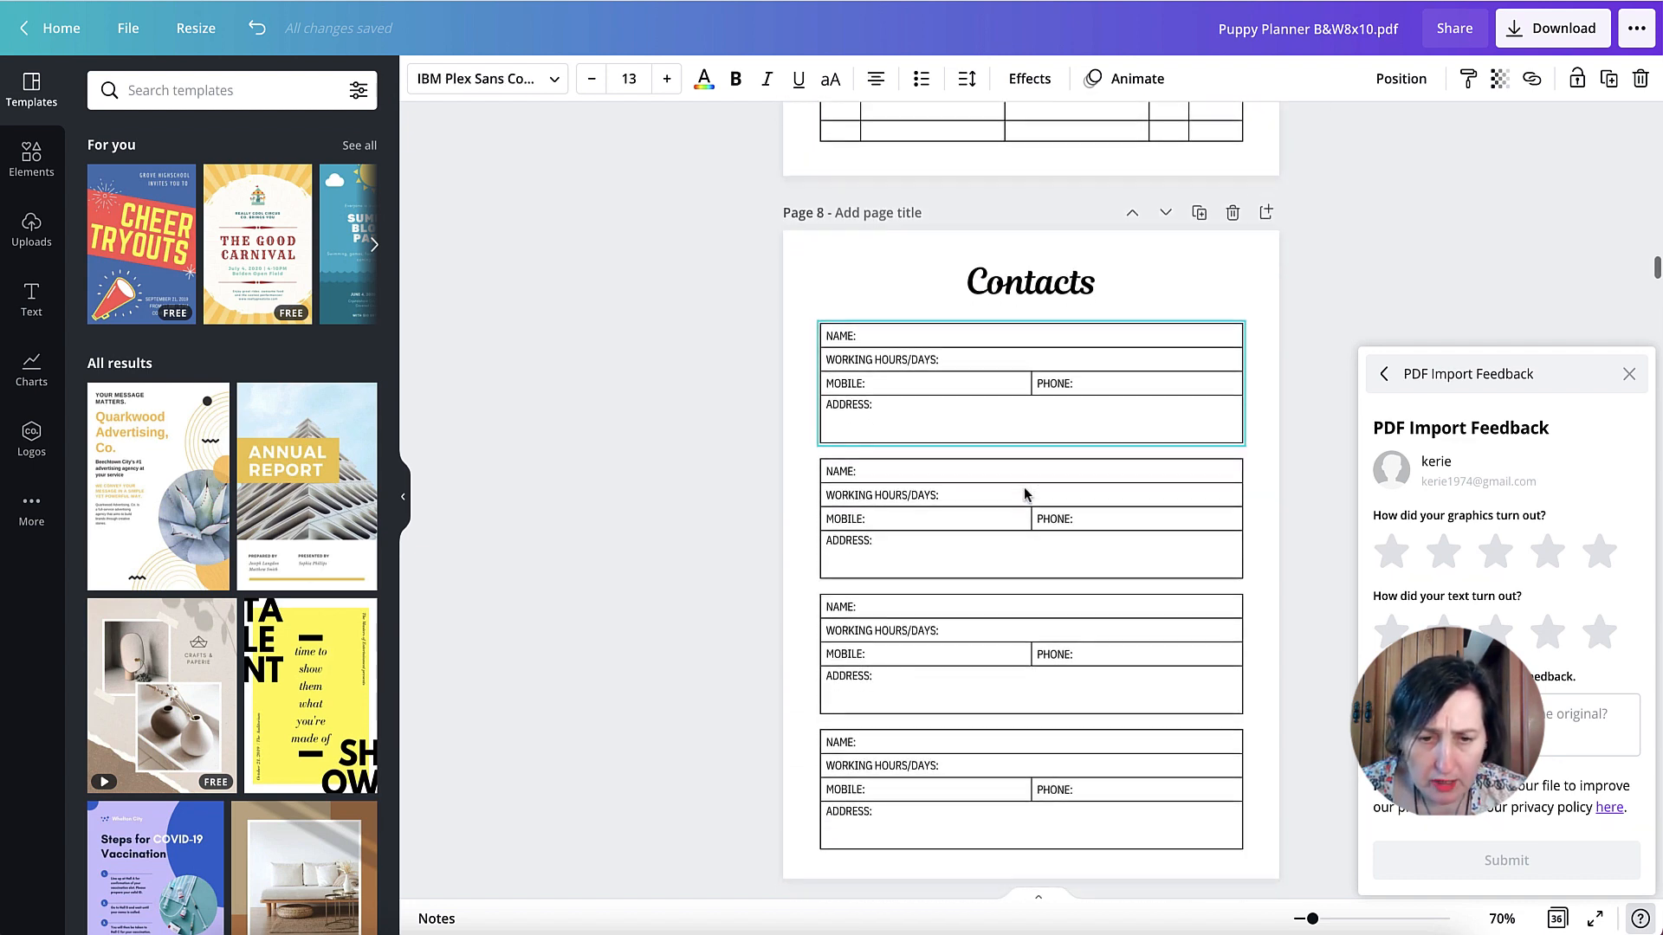
pyautogui.scroll(-8, 1024, 493)
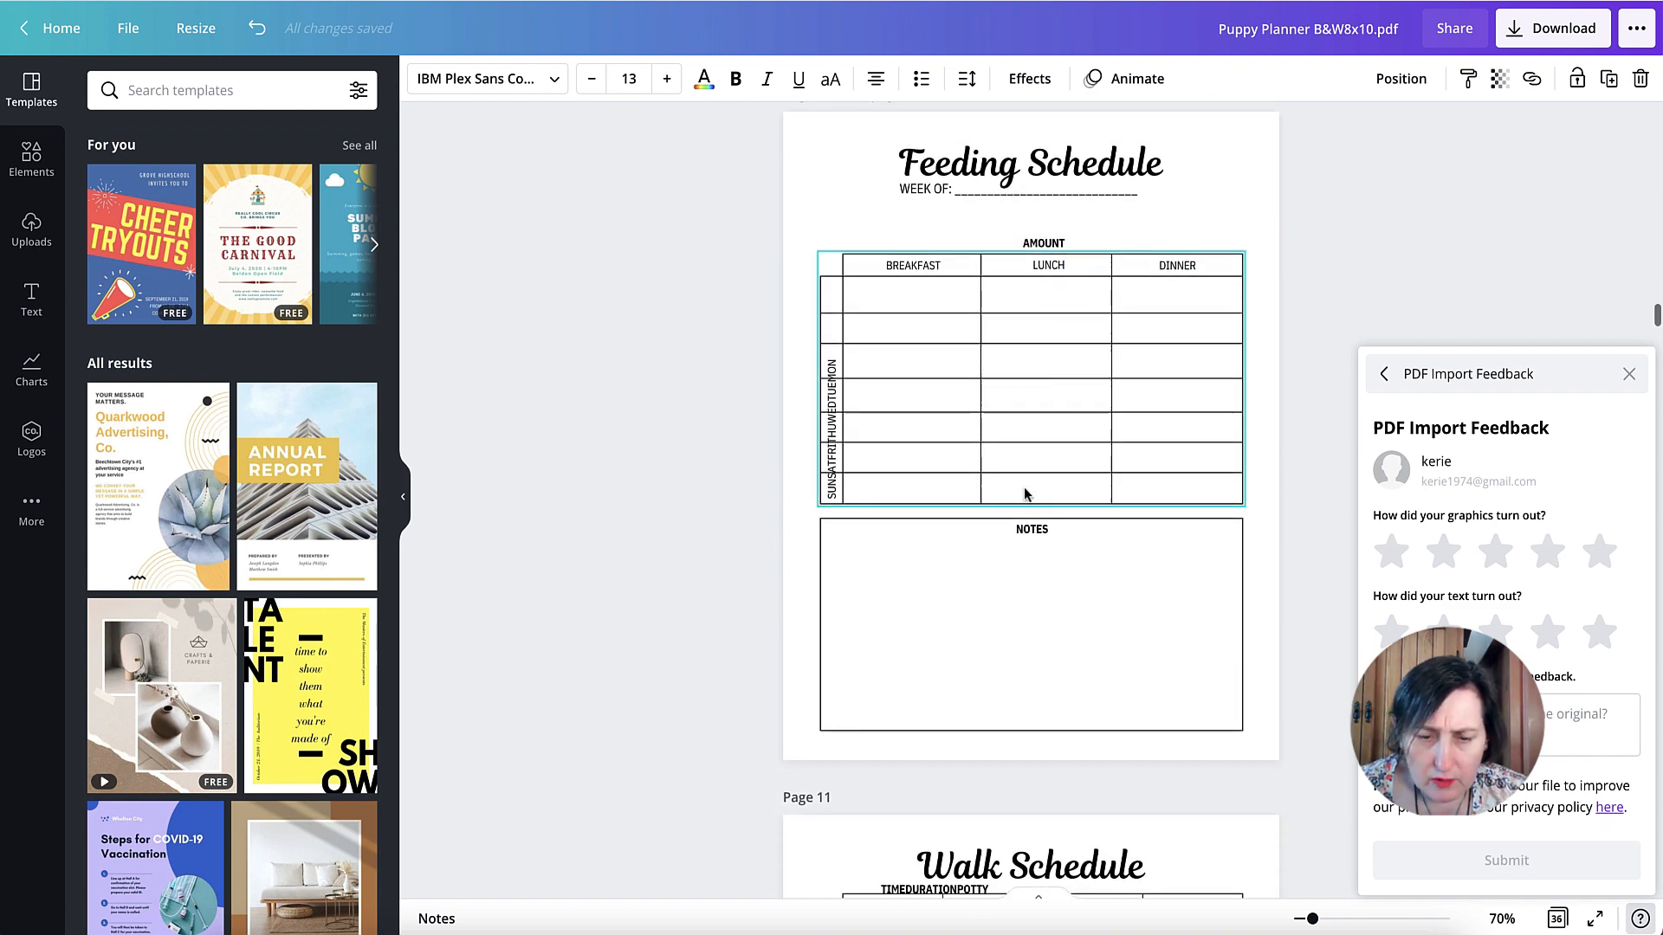
# Move the vertical weekday text on the Feeding Schedule page into the BREAKFAST column and cut MON from it
pyautogui.moveTo(833, 394); pyautogui.dragTo(930, 375)
pyautogui.doubleClick(932, 363)
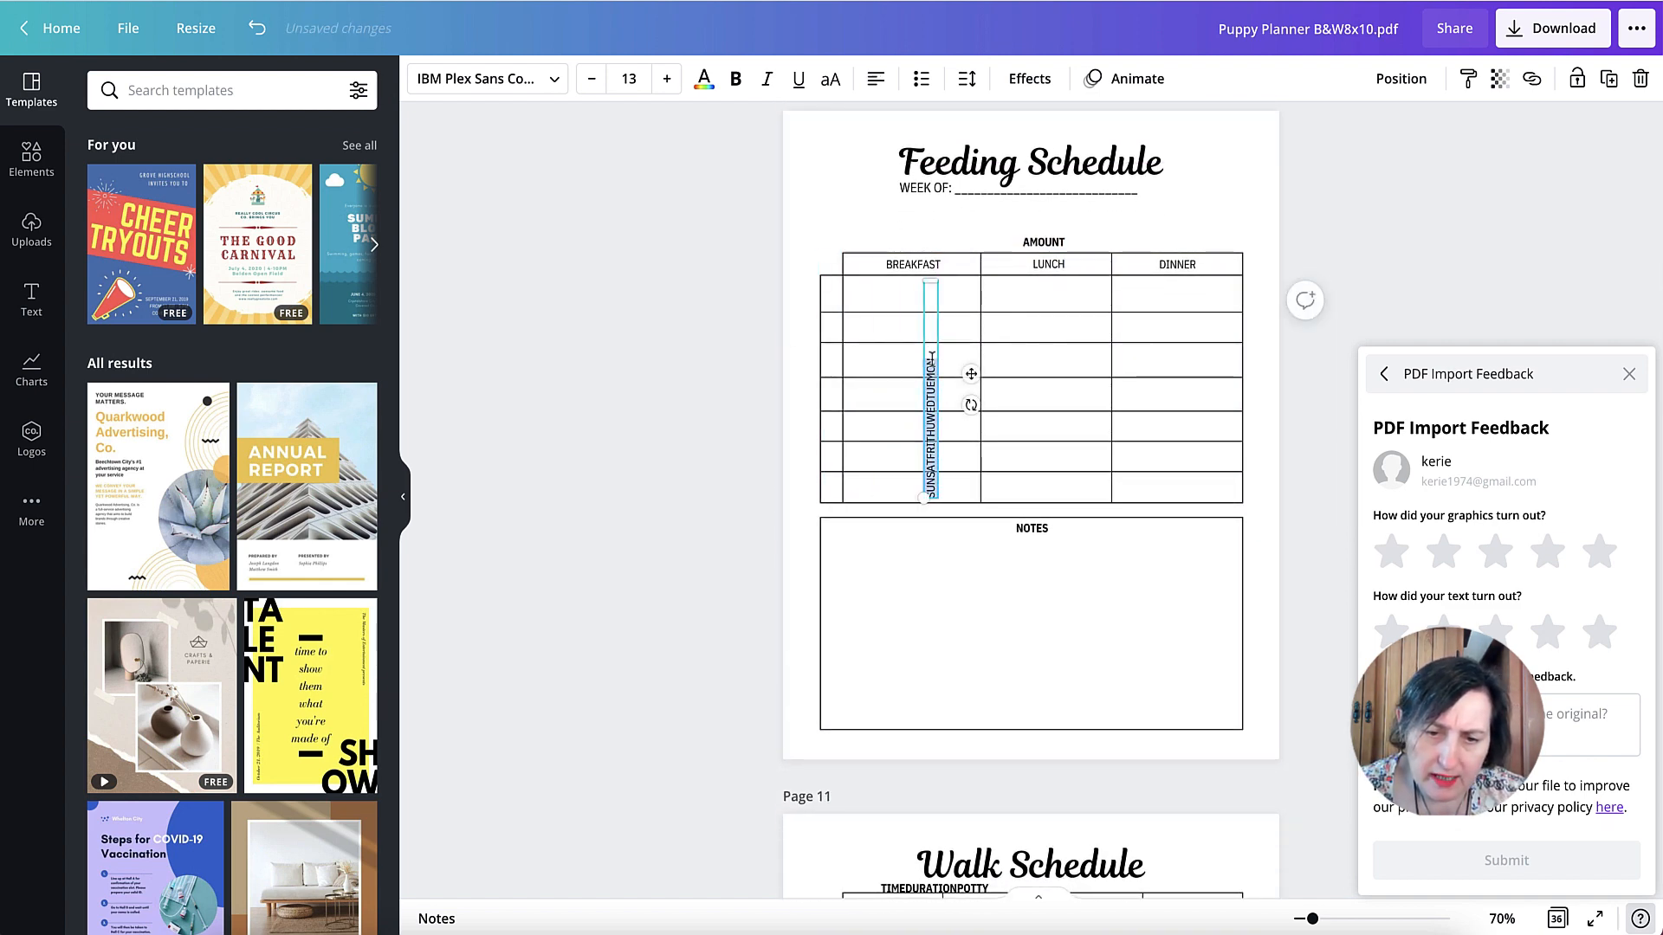
pyautogui.click(932, 349)
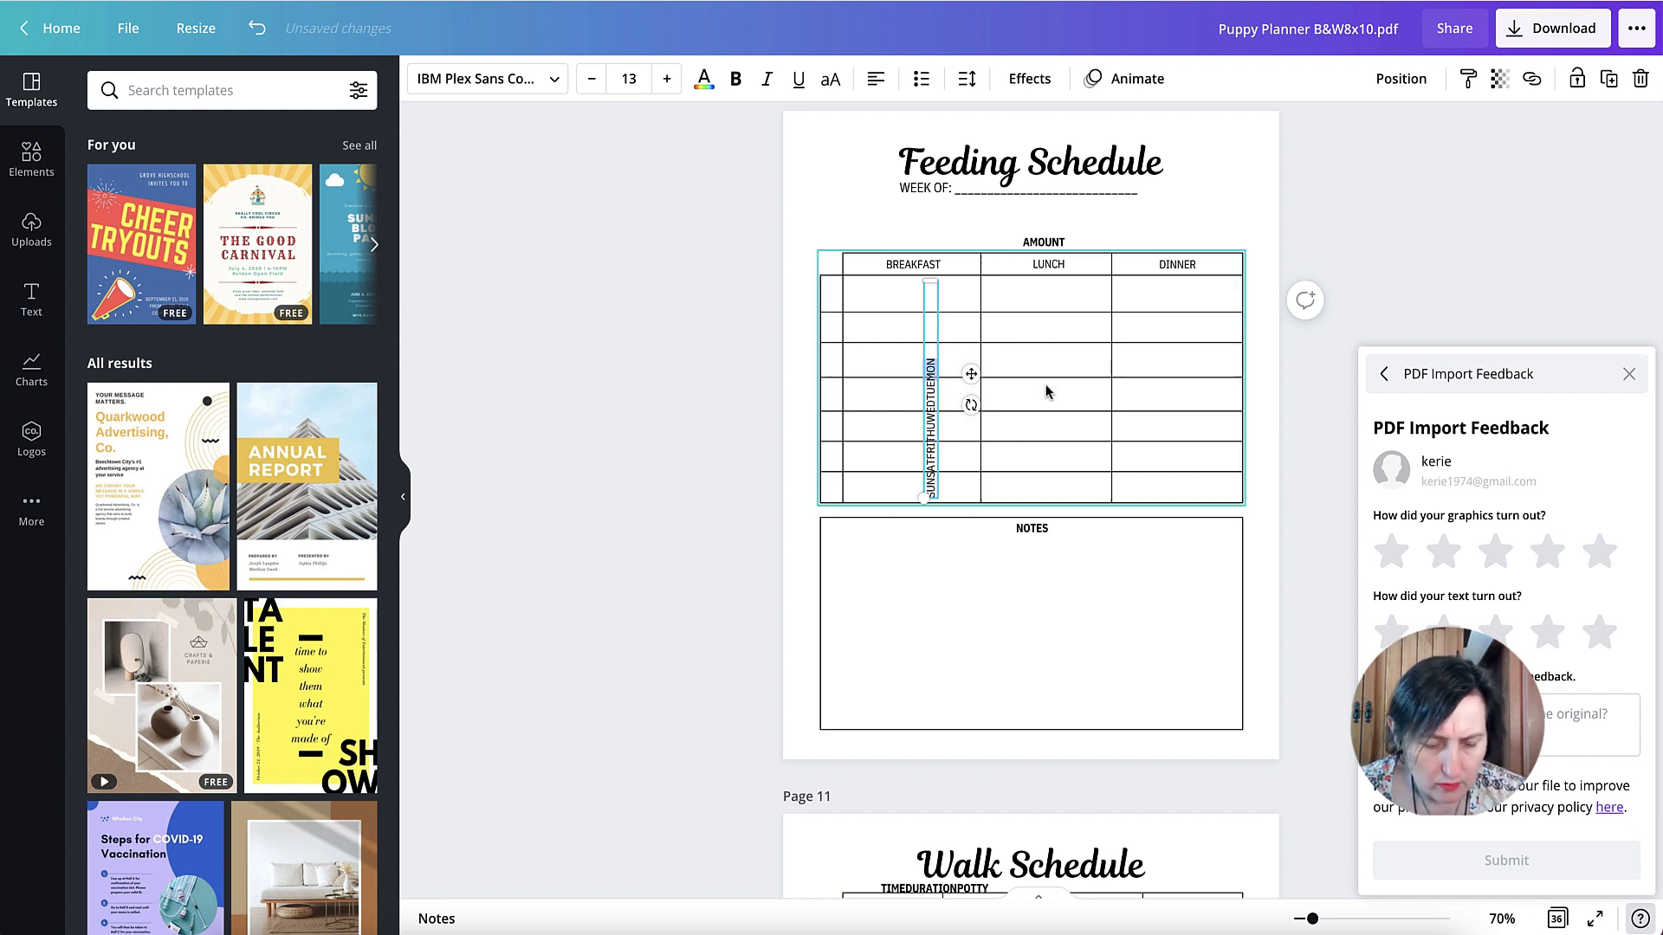
pyautogui.press('BackSpace')
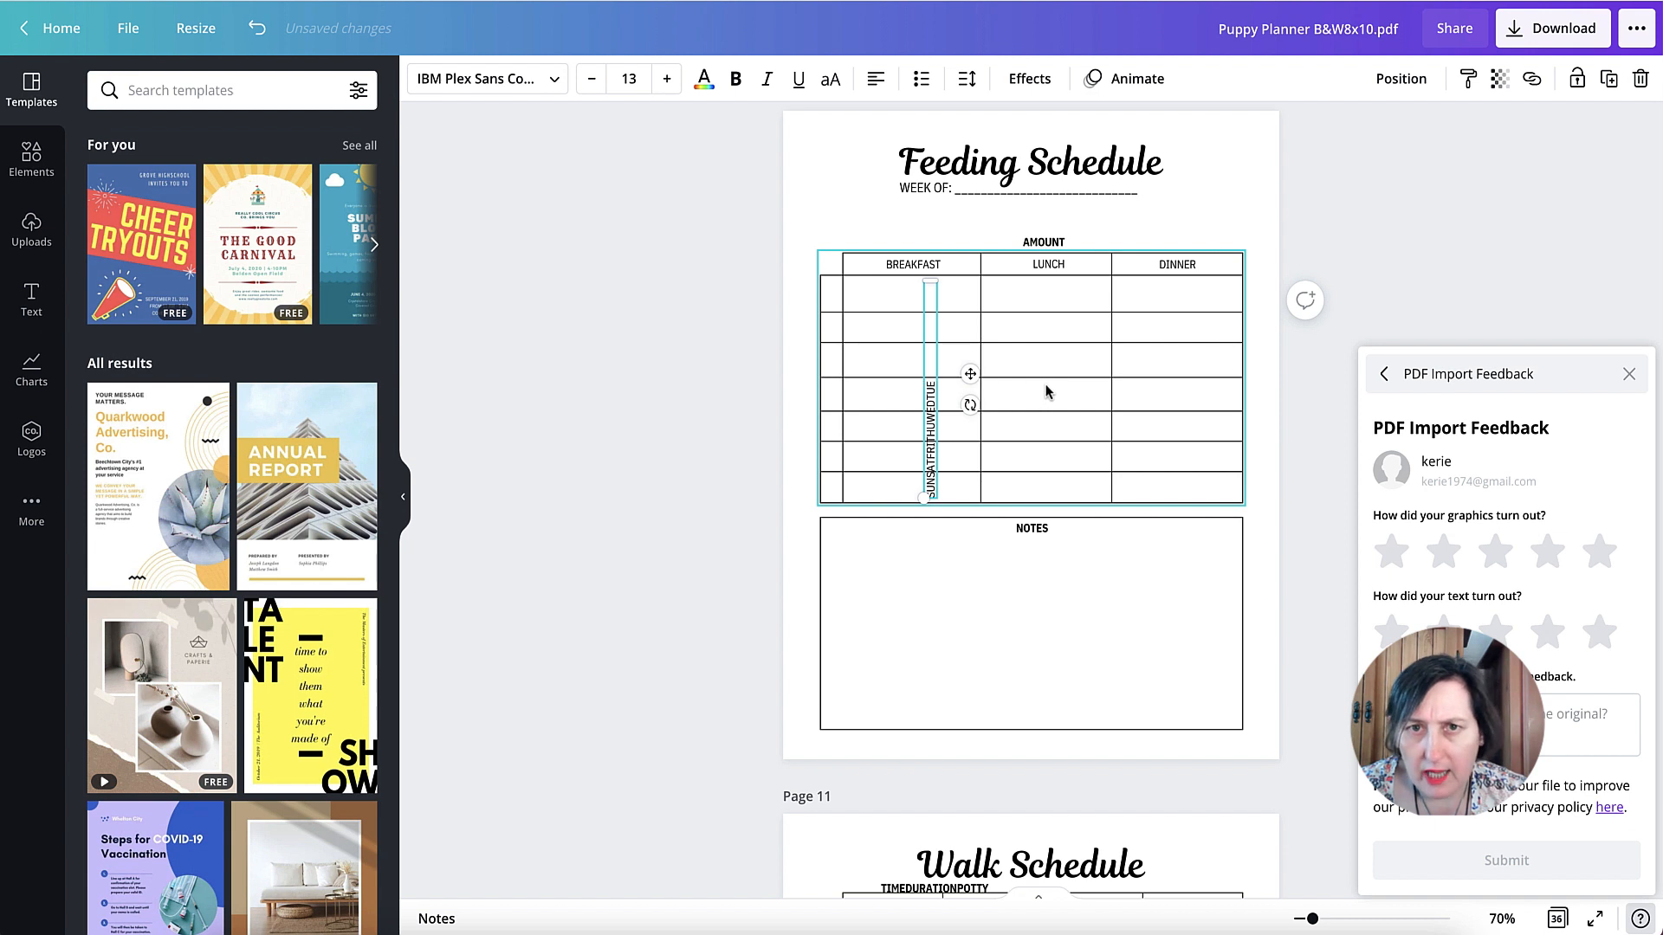
# Add MON as a separate text box, rotate it vertically, and place it in the Feeding Schedule table's first day cell
pyautogui.click(1078, 378)
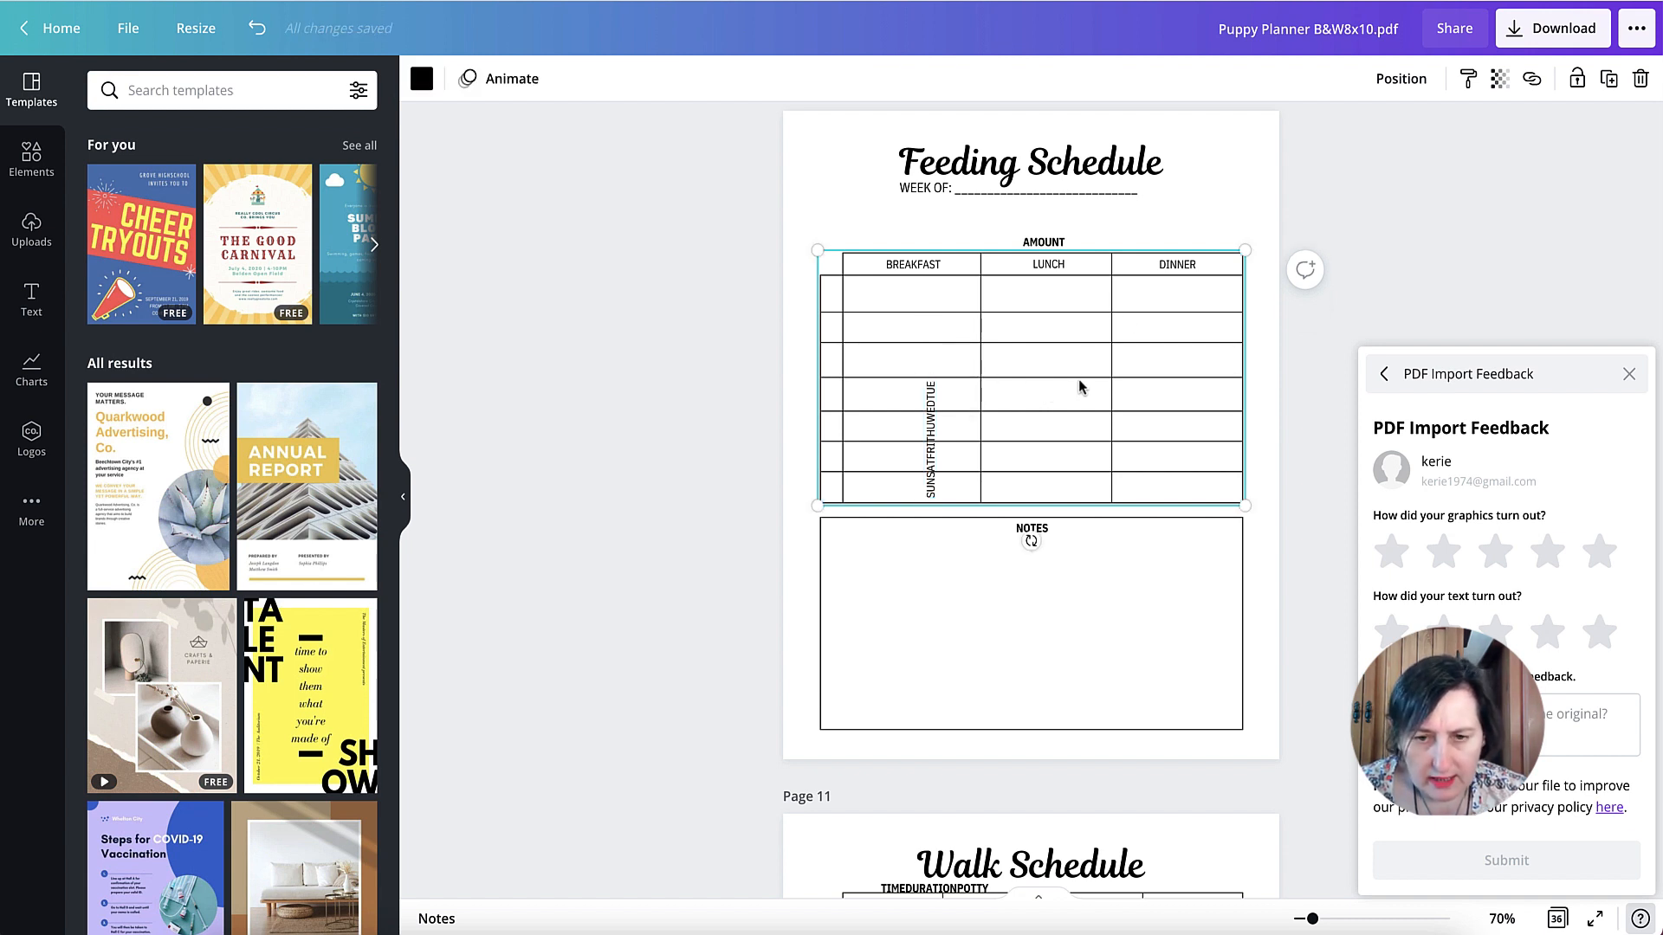
pyautogui.click(1213, 191)
pyautogui.write('MON')
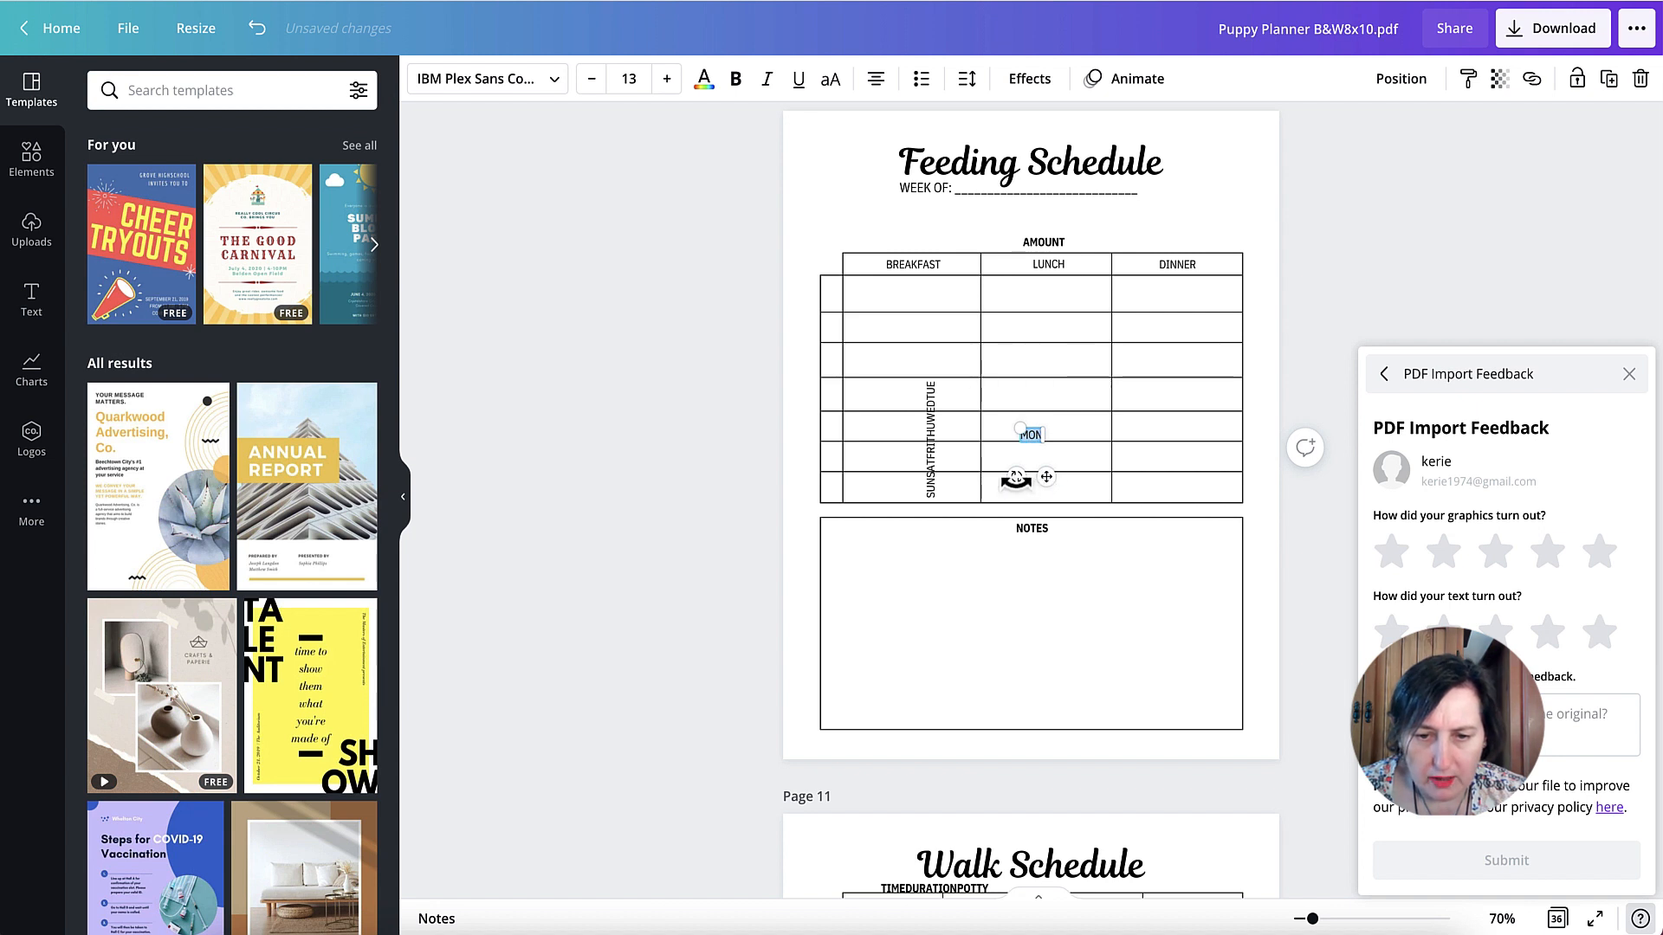
pyautogui.moveTo(1020, 479); pyautogui.dragTo(834, 286)
pyautogui.click(874, 288)
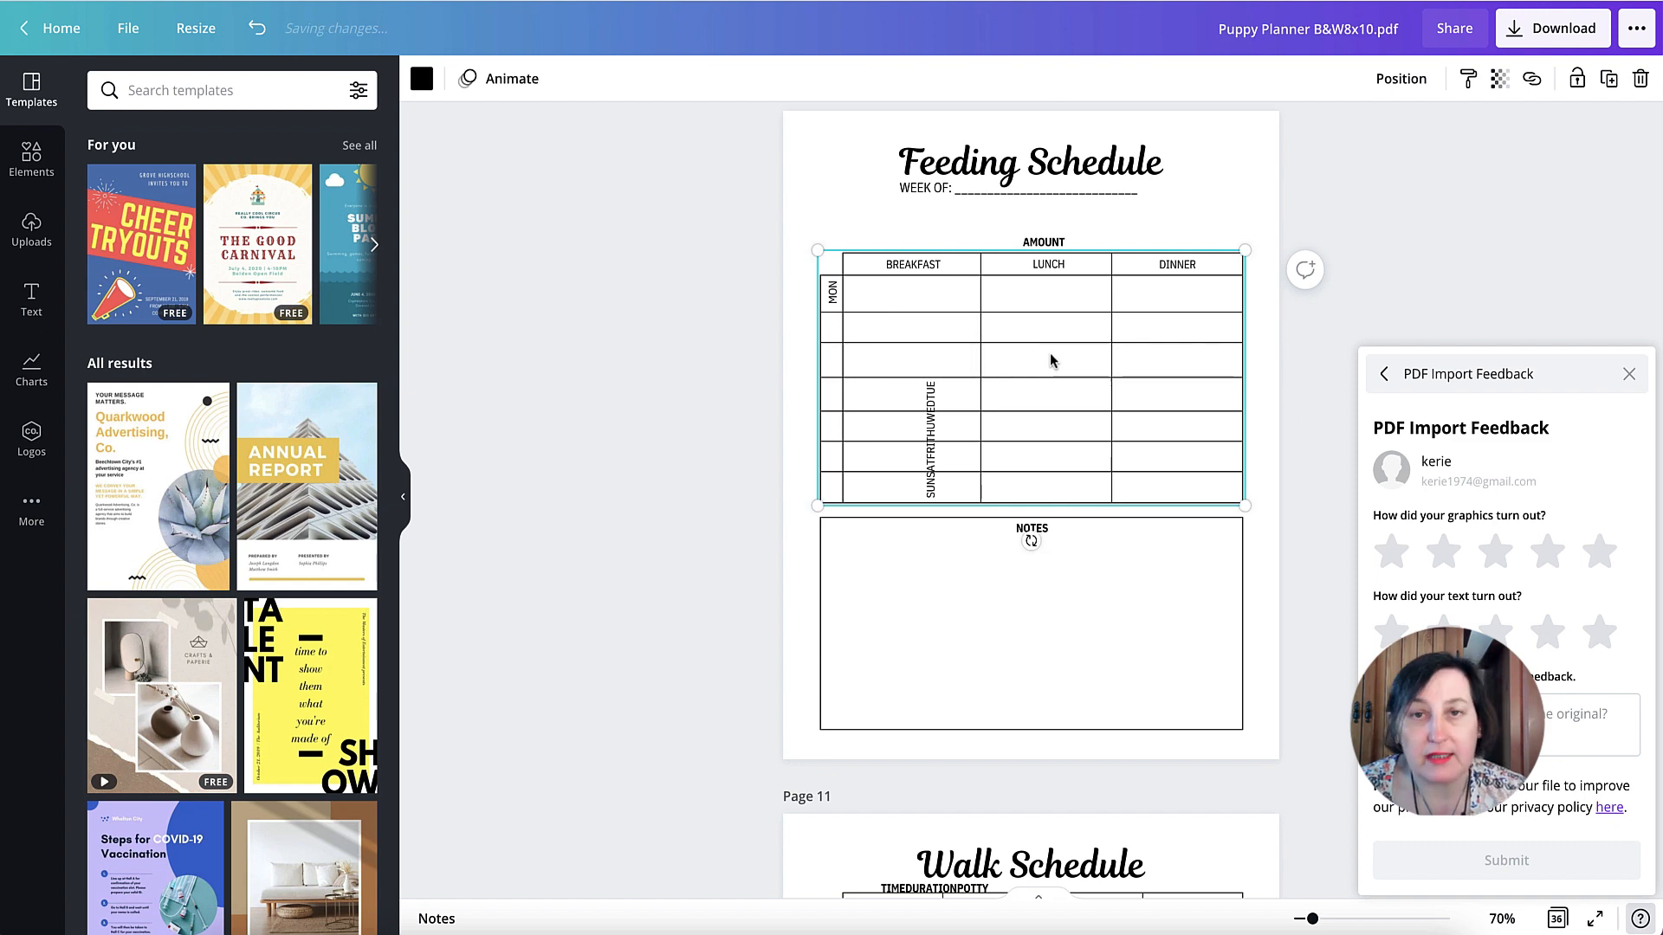
# Review the imported text and tables from the Walk Schedule page through the Weekly Training page
pyautogui.scroll(-5, 1031, 362)
pyautogui.scroll(-4, 1030, 361)
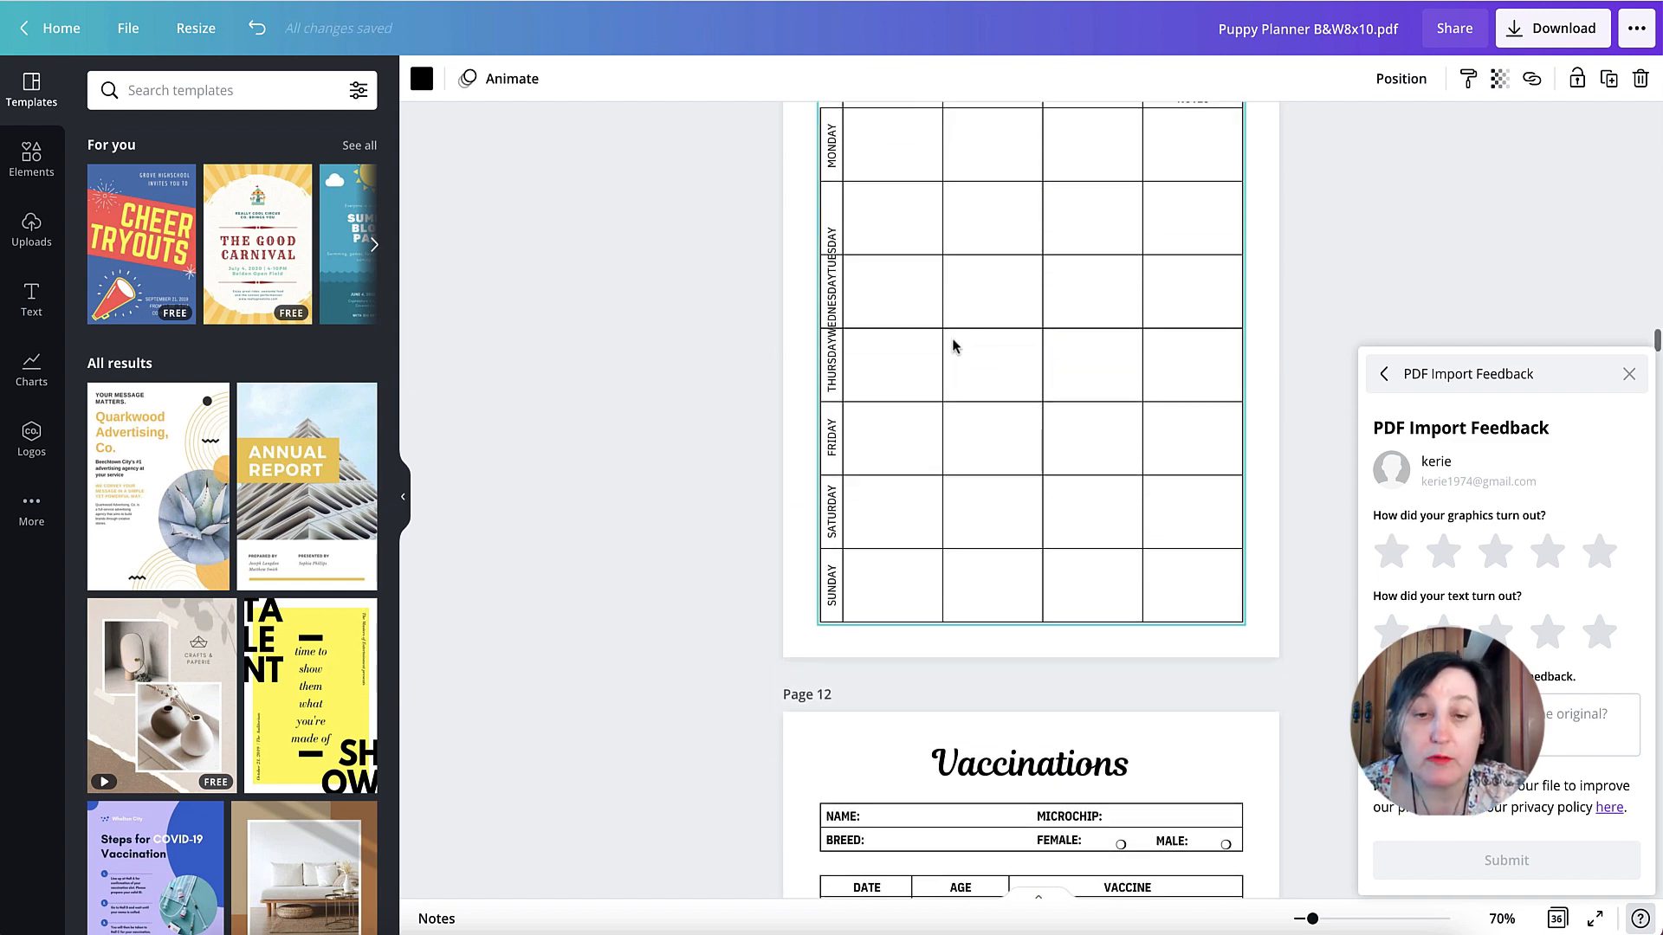
pyautogui.scroll(-15, 953, 346)
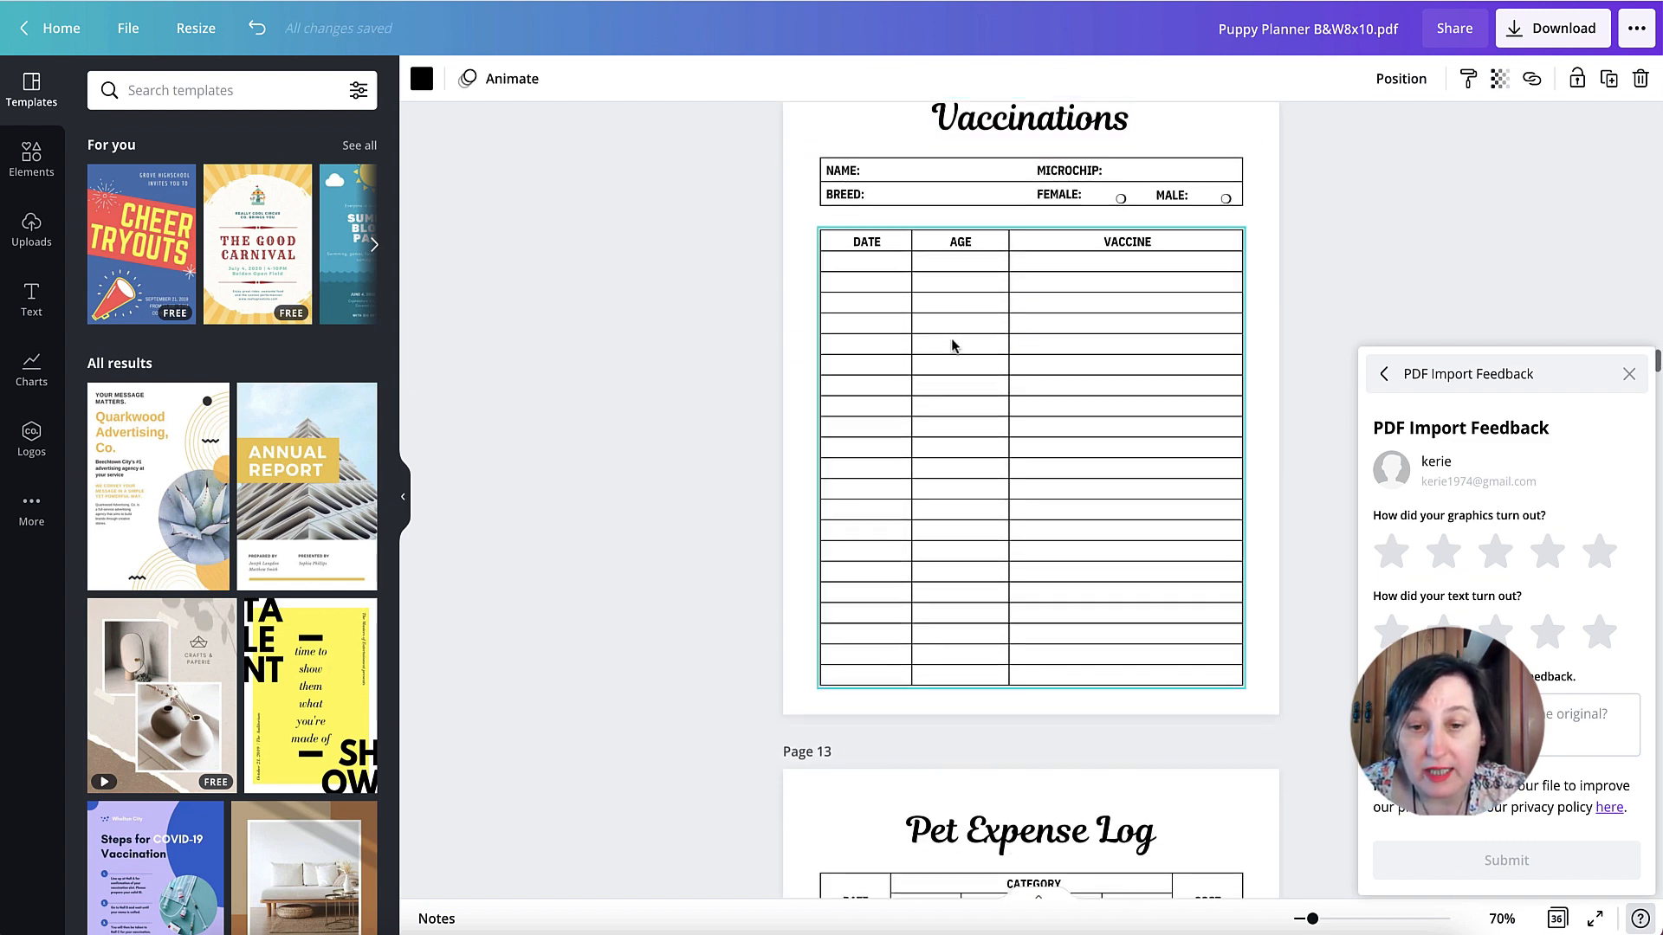
pyautogui.scroll(-13, 951, 347)
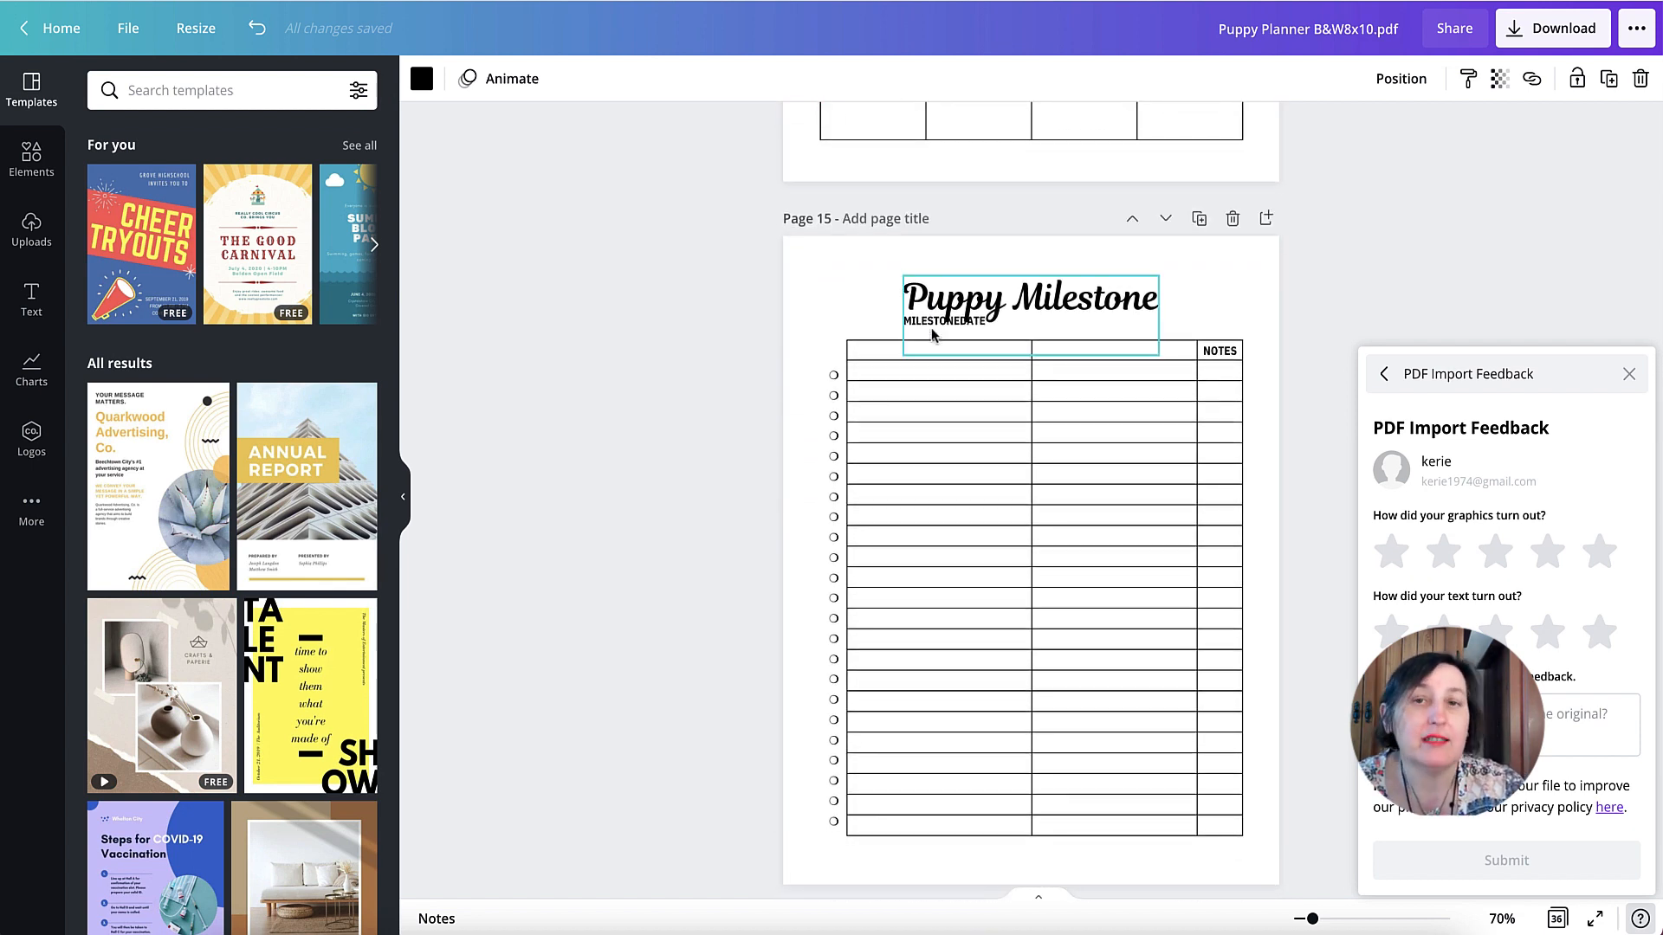
pyautogui.scroll(-15, 933, 334)
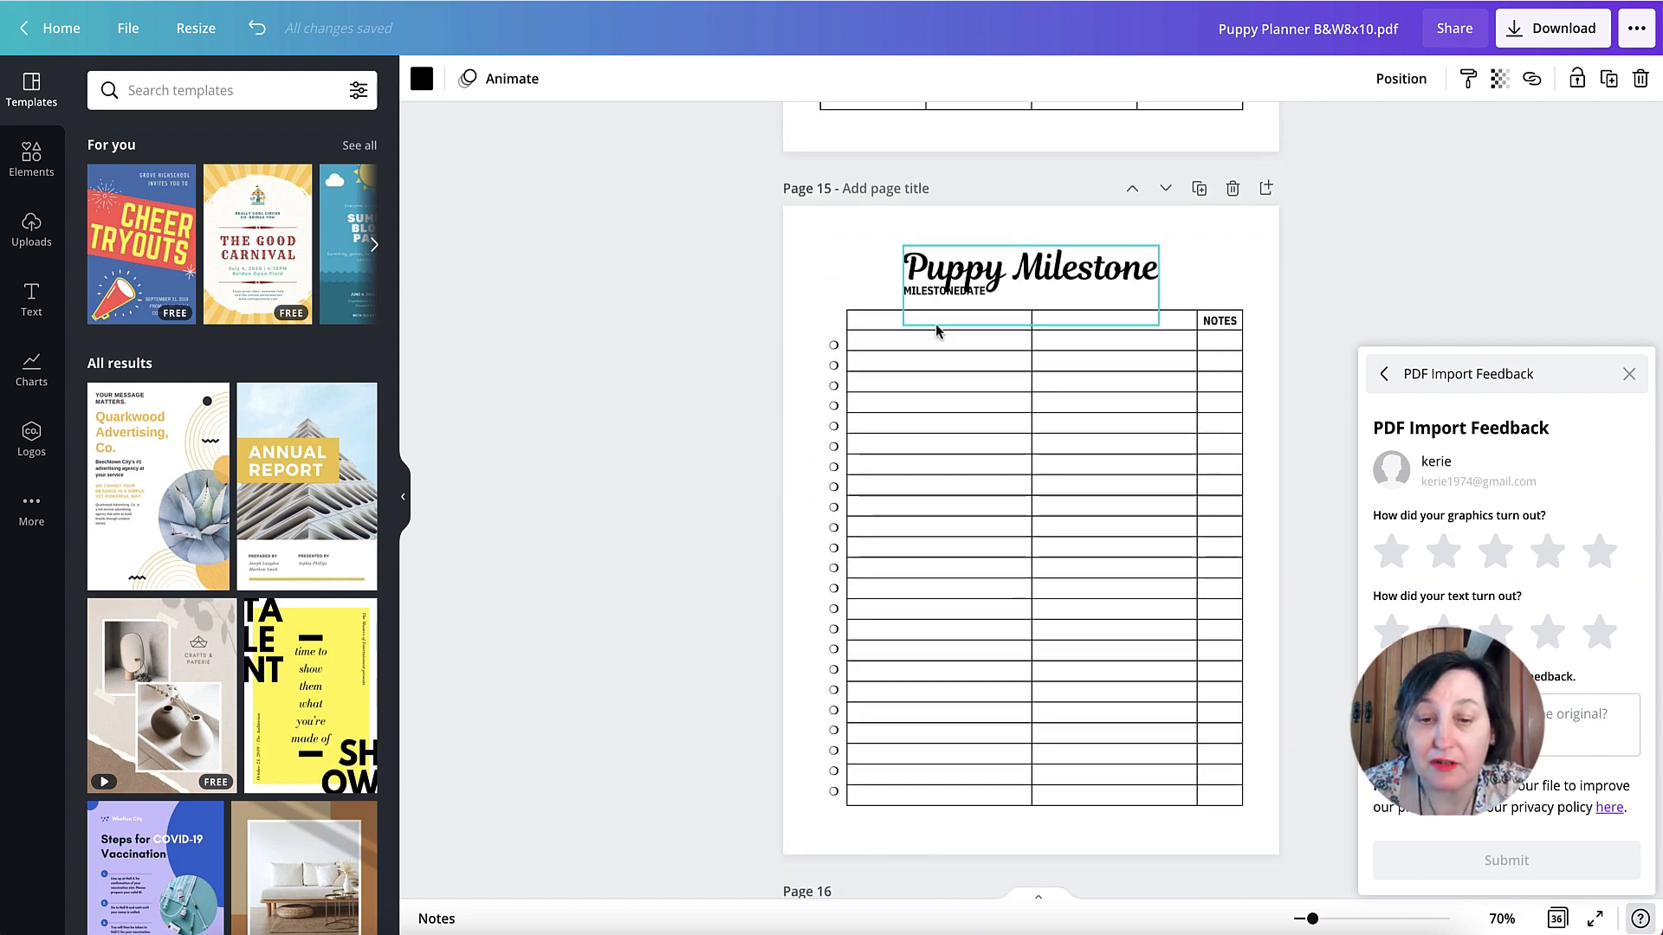
pyautogui.scroll(-15, 935, 332)
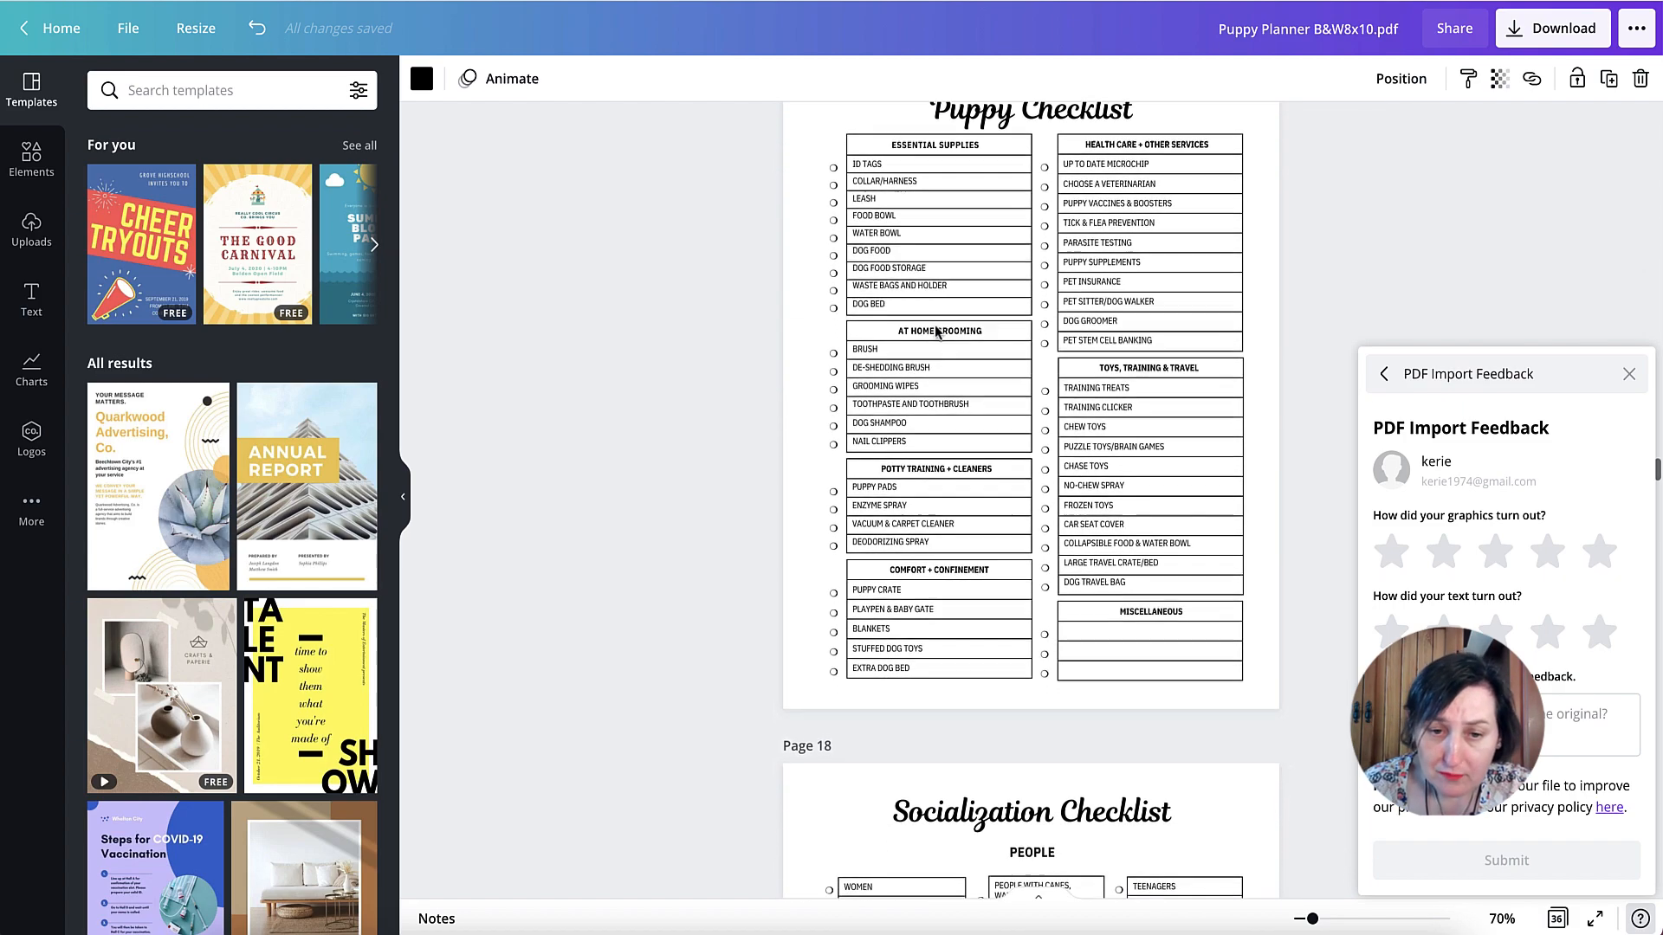
pyautogui.scroll(-16, 935, 332)
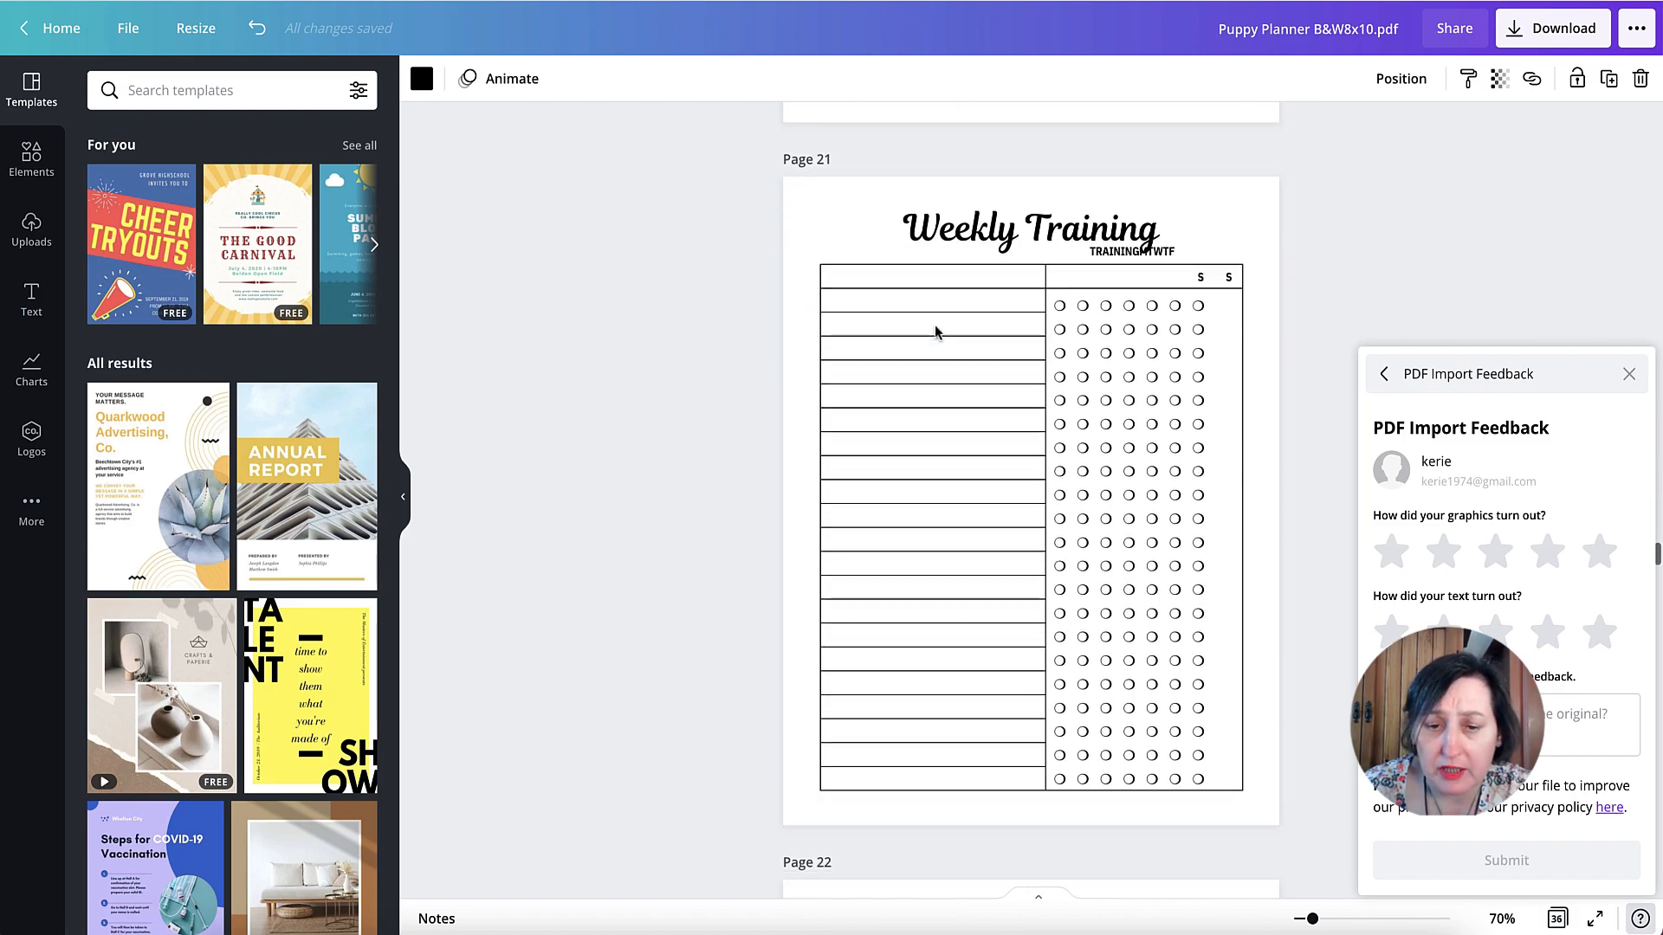
# Examine the TRAINING and weekday headings inside the Weekly Training title's text box on page 21
pyautogui.scroll(2, 959, 317)
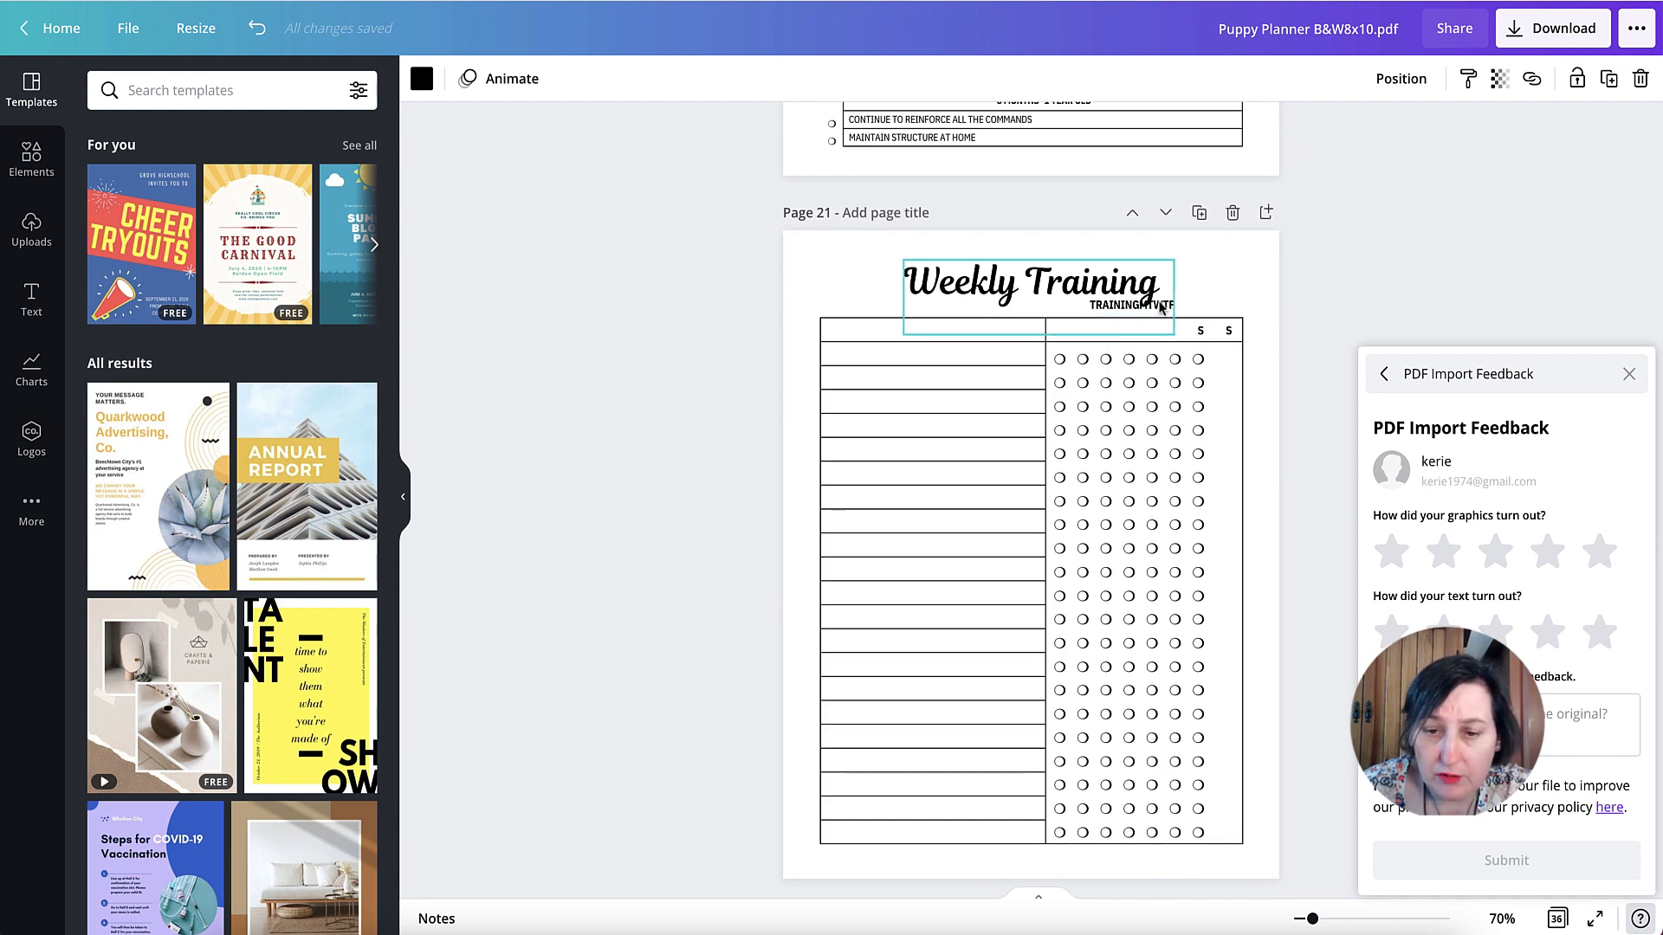
pyautogui.click(1109, 307)
pyautogui.click(1101, 304)
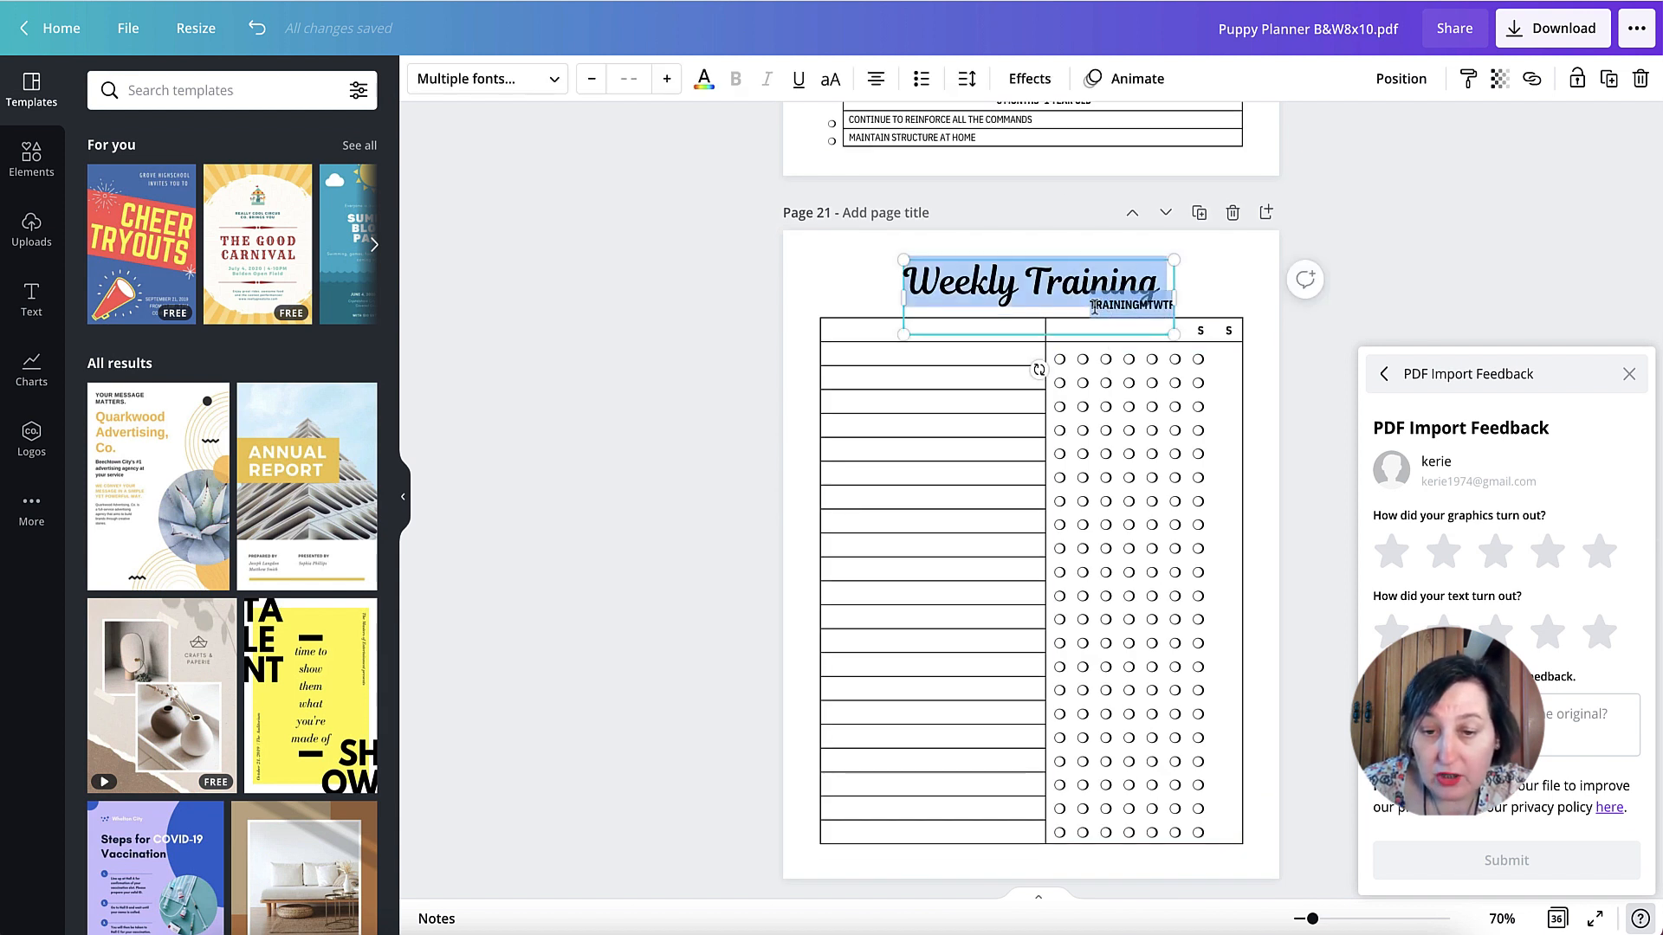
pyautogui.click(1094, 308)
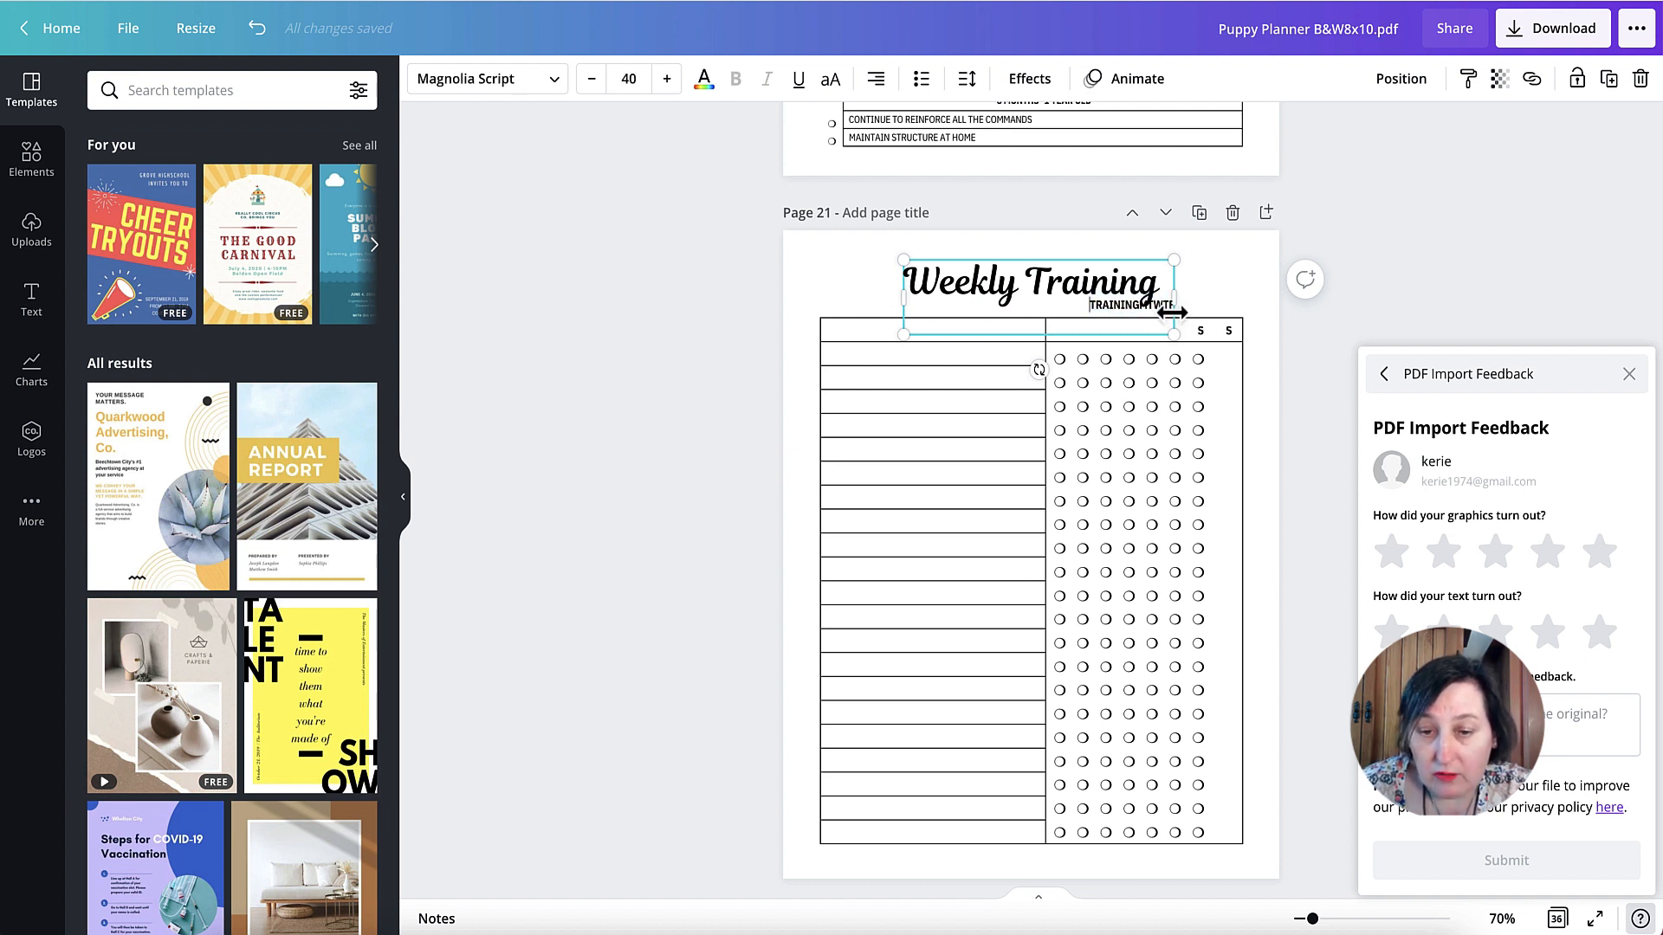
# Shift the Weekly Training circle grid slightly right and align the two S headings above its last two columns
pyautogui.moveTo(1125, 586); pyautogui.dragTo(1139, 578)
pyautogui.click(1201, 333)
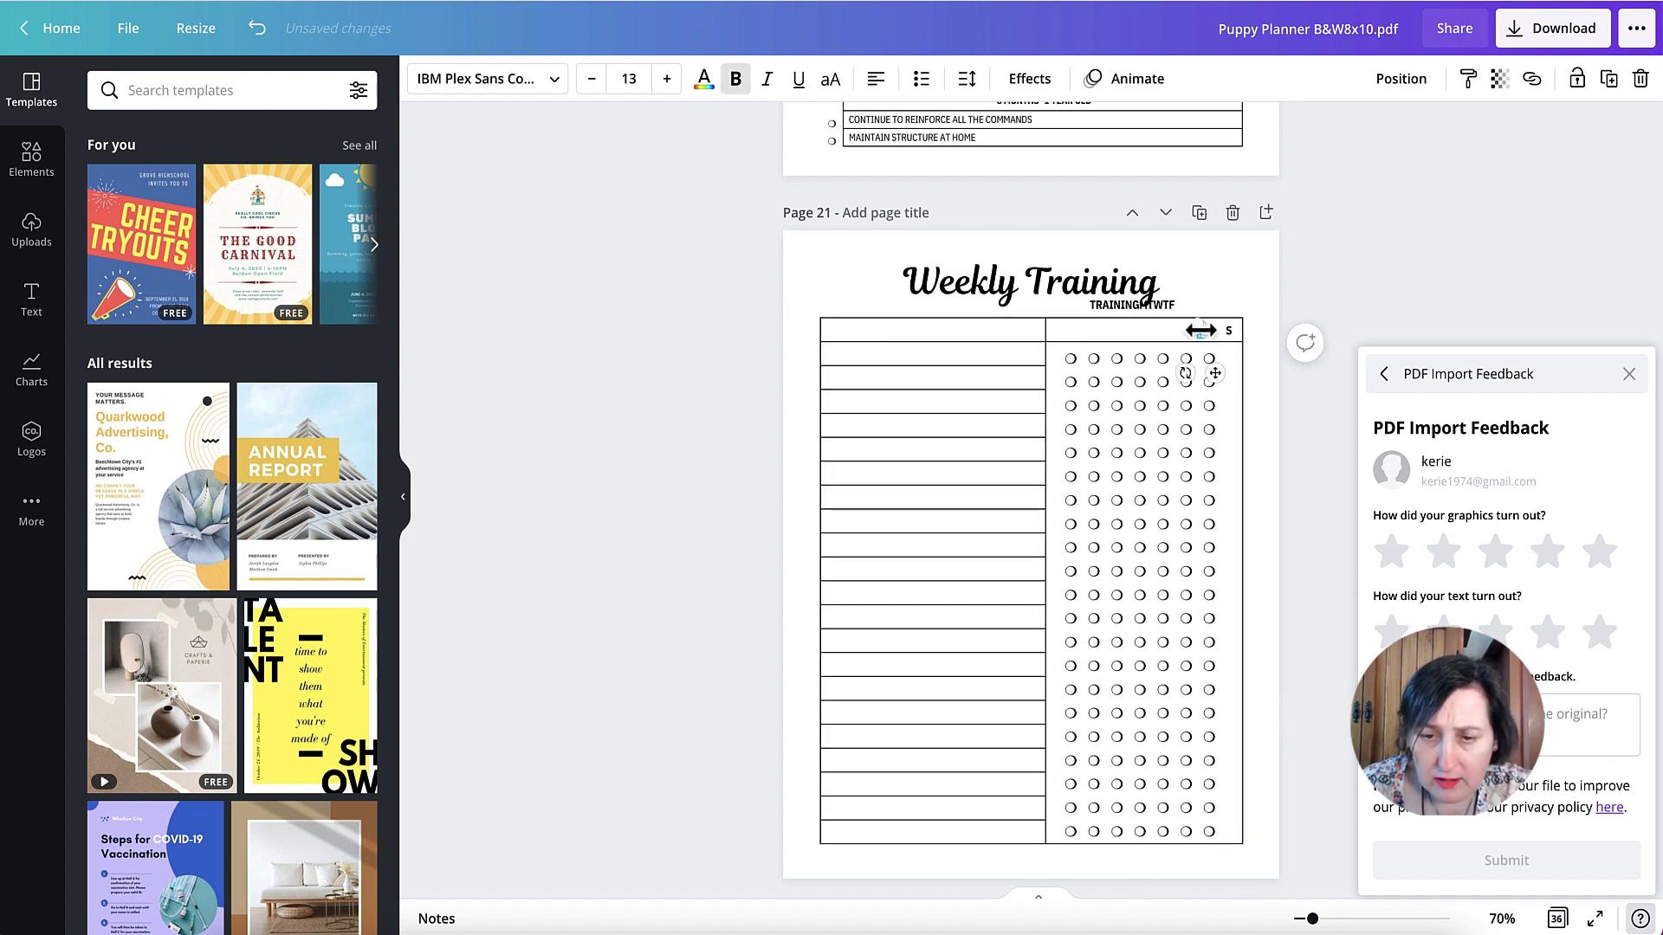
pyautogui.moveTo(1216, 374); pyautogui.dragTo(1206, 374)
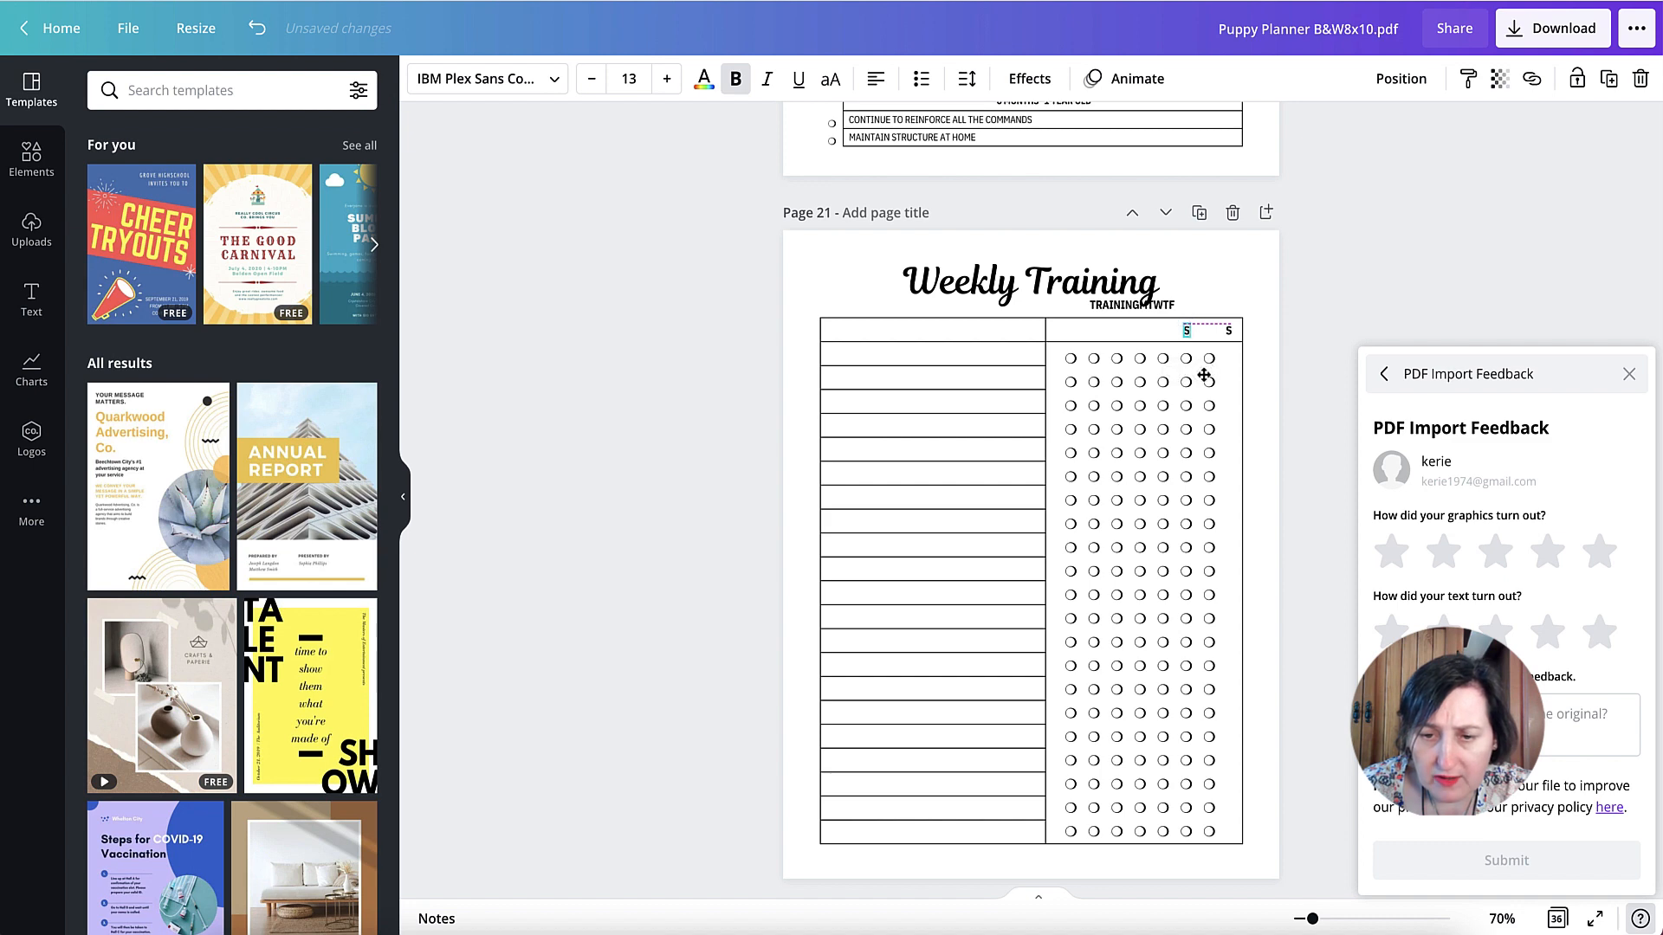
pyautogui.click(1228, 332)
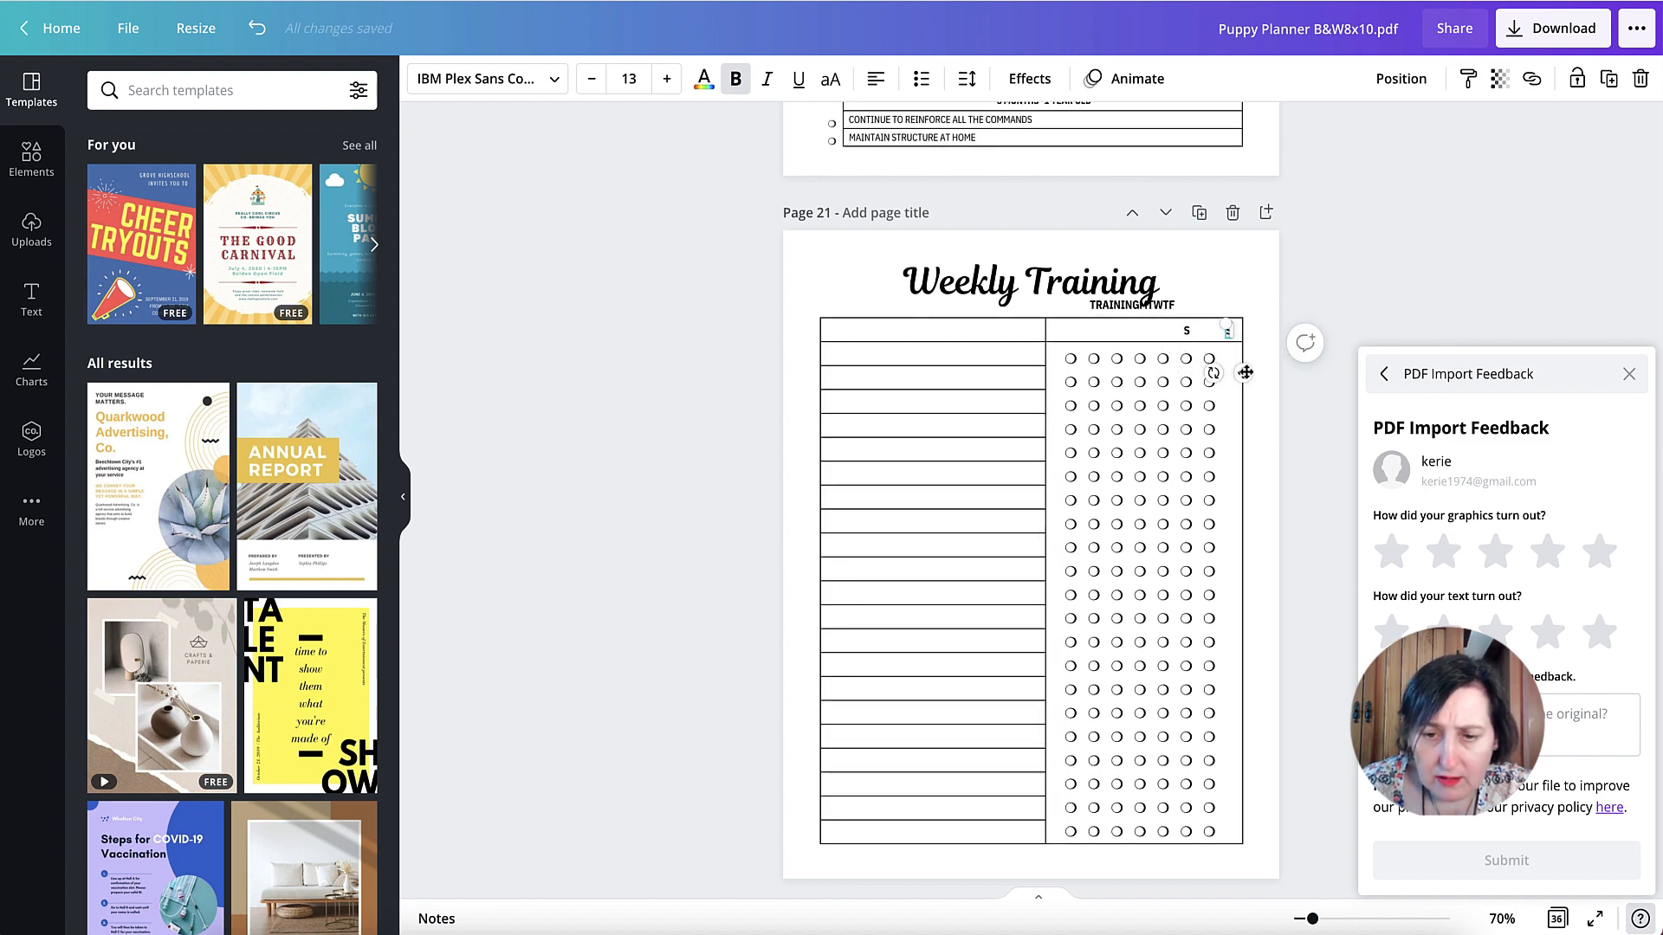
pyautogui.moveTo(1245, 372); pyautogui.dragTo(1220, 371)
pyautogui.click(1153, 430)
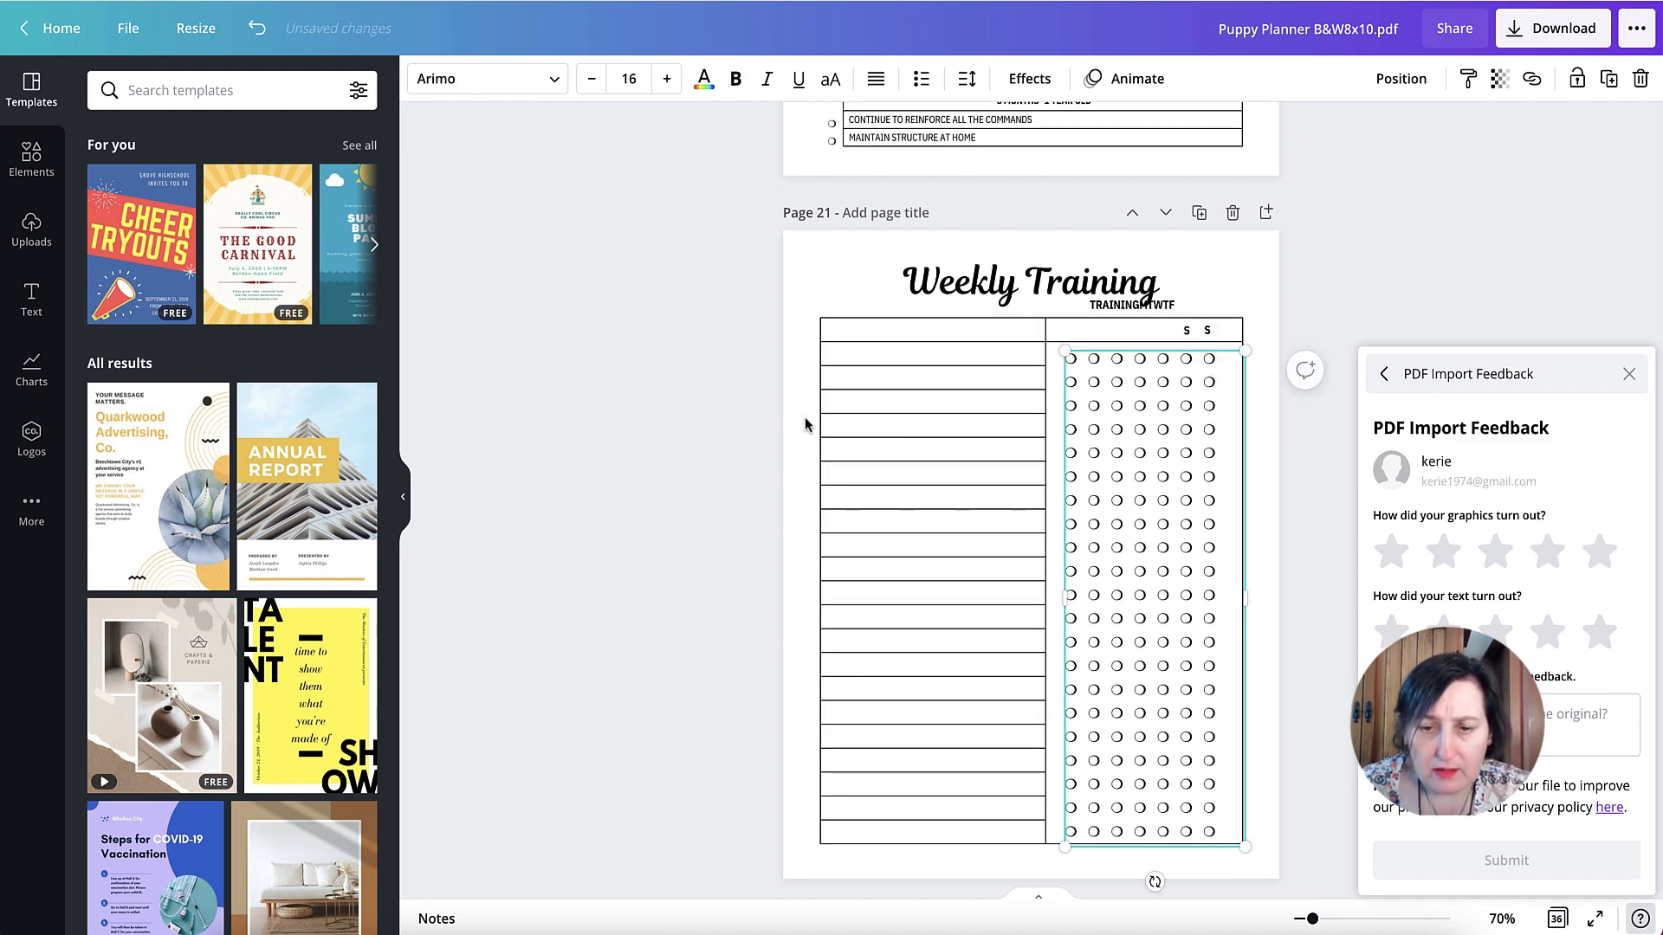
# Examine the Daily Planner's text and layout on page 22, along with its neighbouring pages
pyautogui.scroll(-2, 801, 422)
pyautogui.scroll(1, 798, 419)
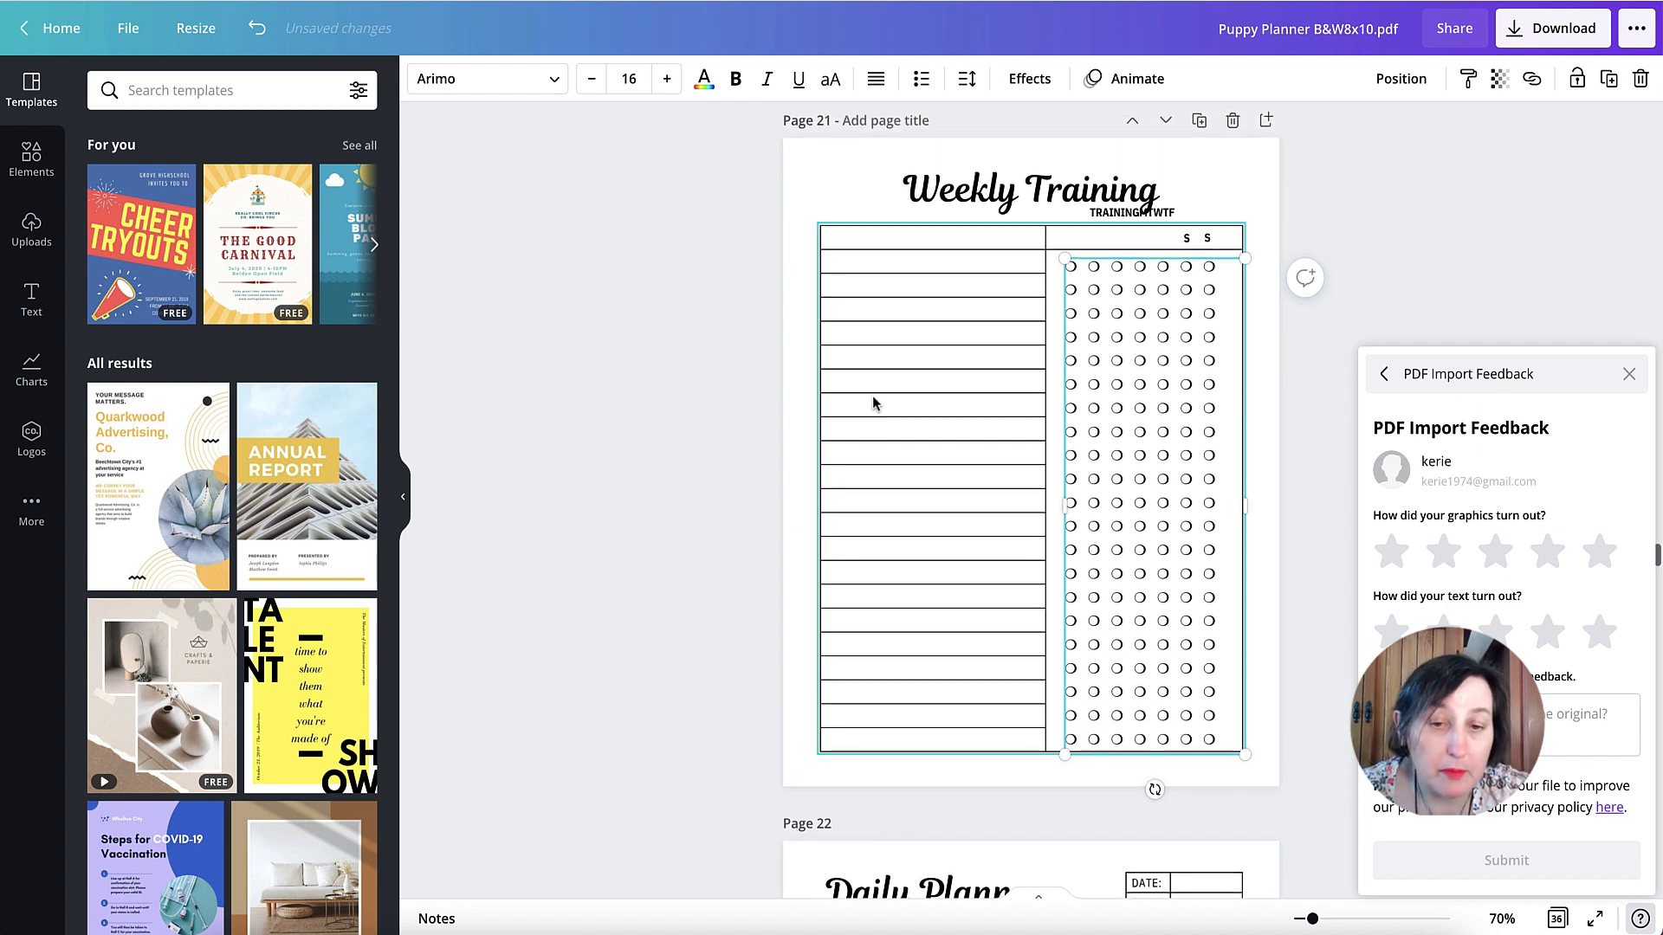
pyautogui.scroll(7, 873, 402)
pyautogui.scroll(-15, 873, 403)
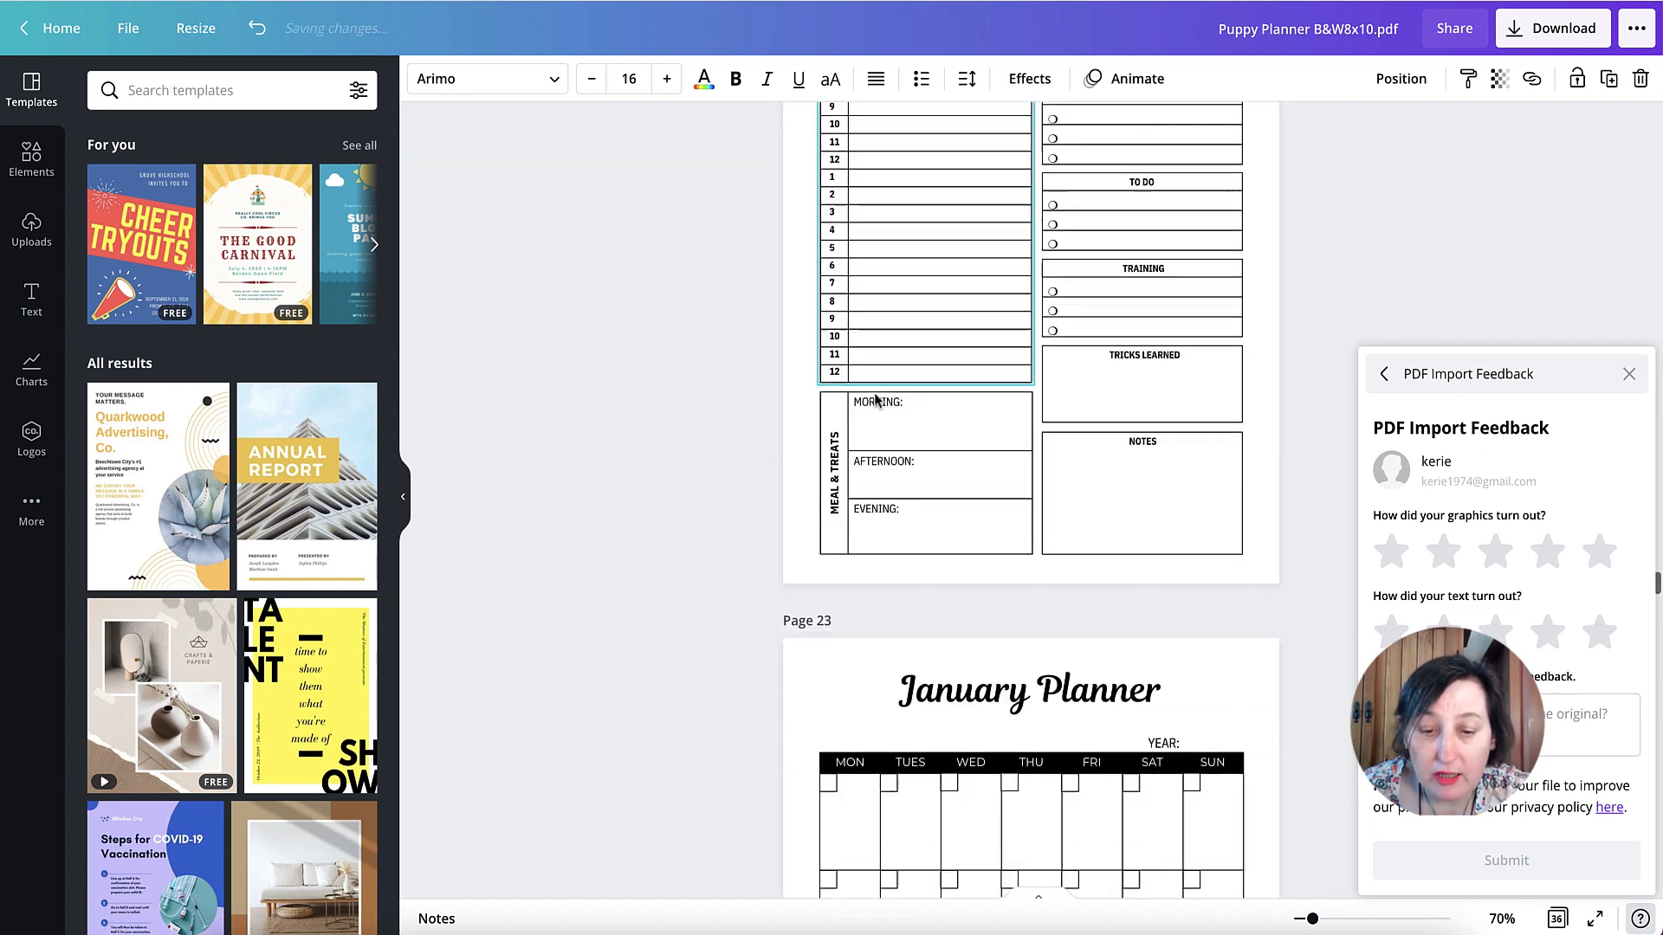
pyautogui.scroll(-2, 875, 398)
pyautogui.scroll(4, 875, 398)
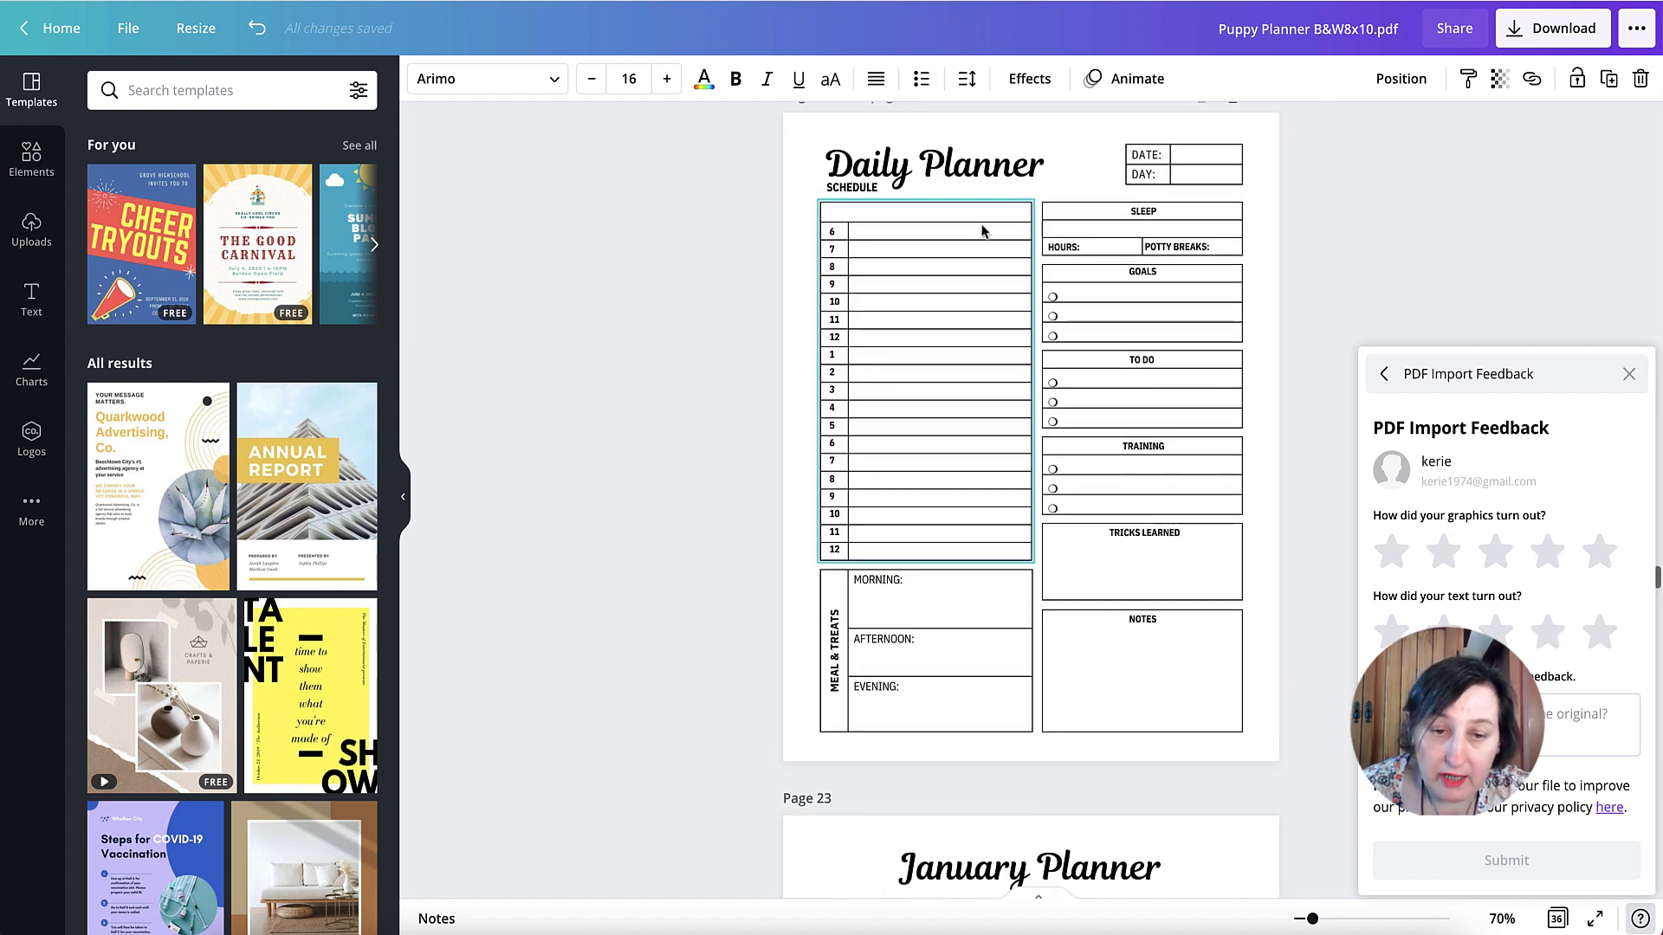
pyautogui.scroll(-1, 982, 231)
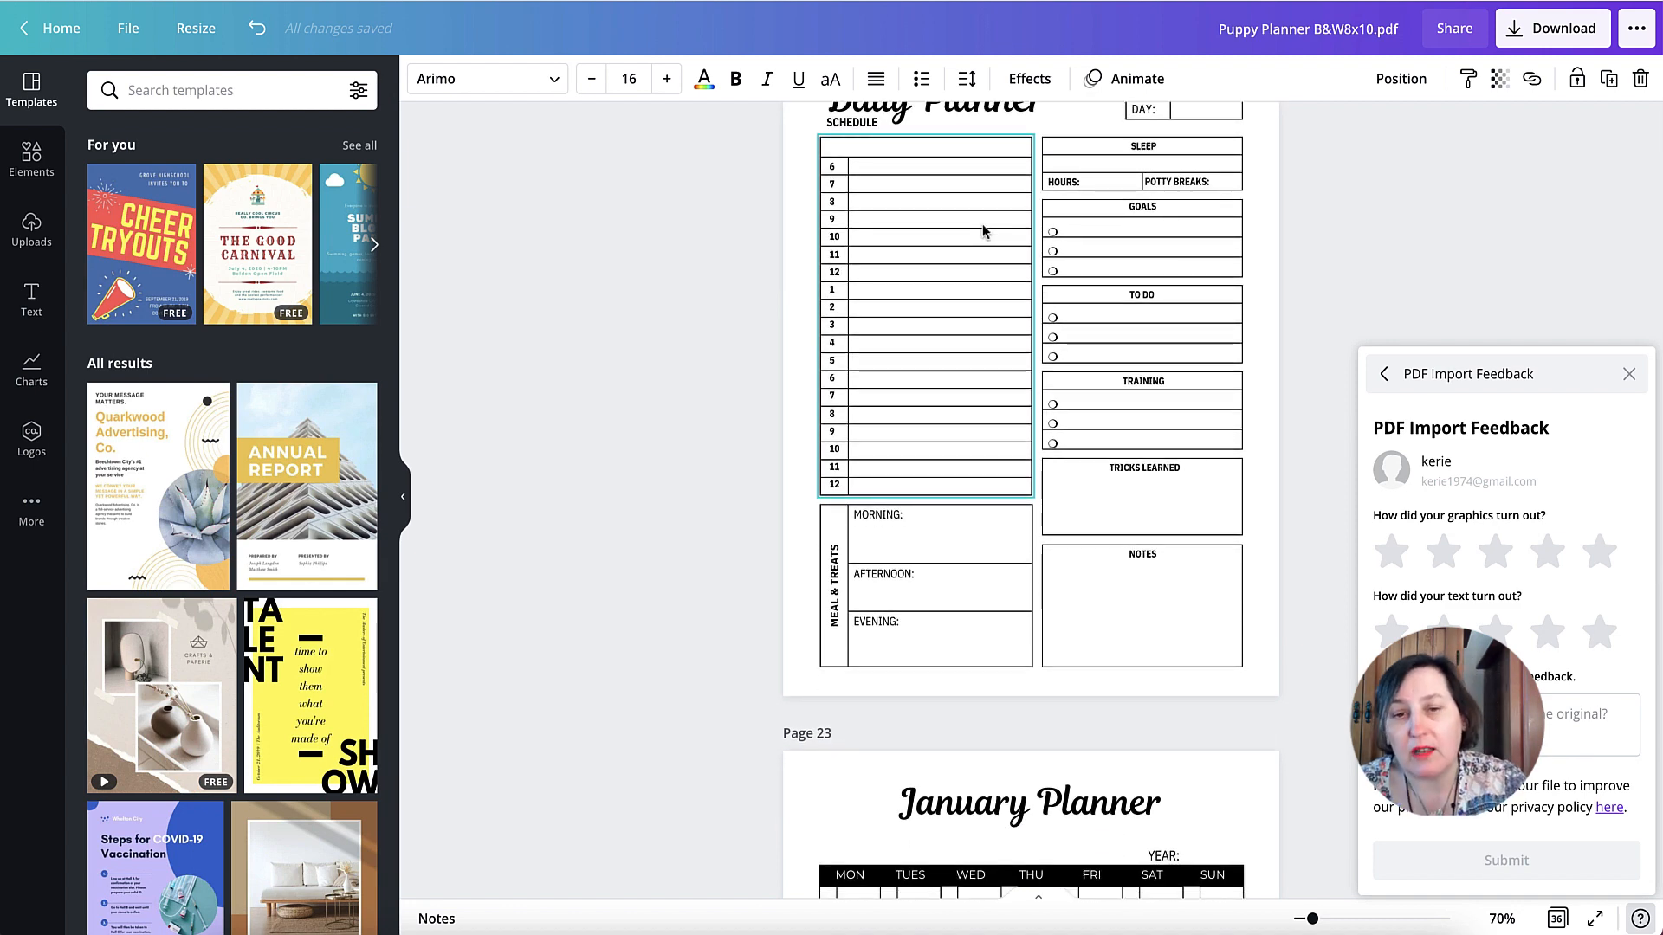
pyautogui.scroll(2, 982, 230)
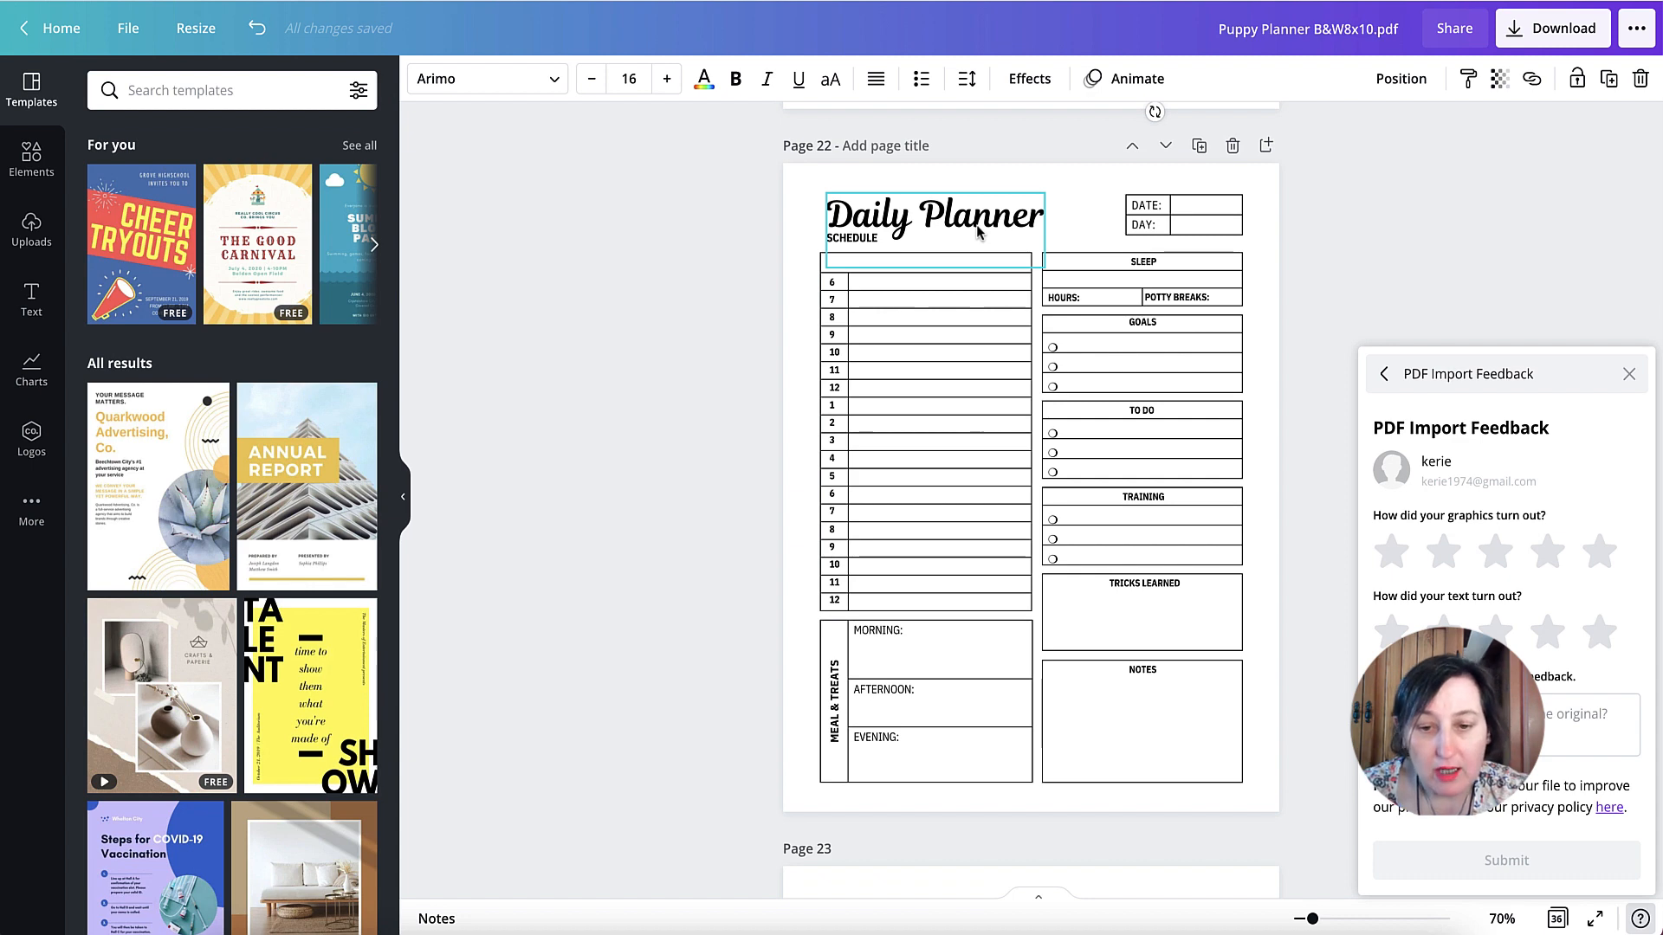
pyautogui.scroll(-2, 1046, 251)
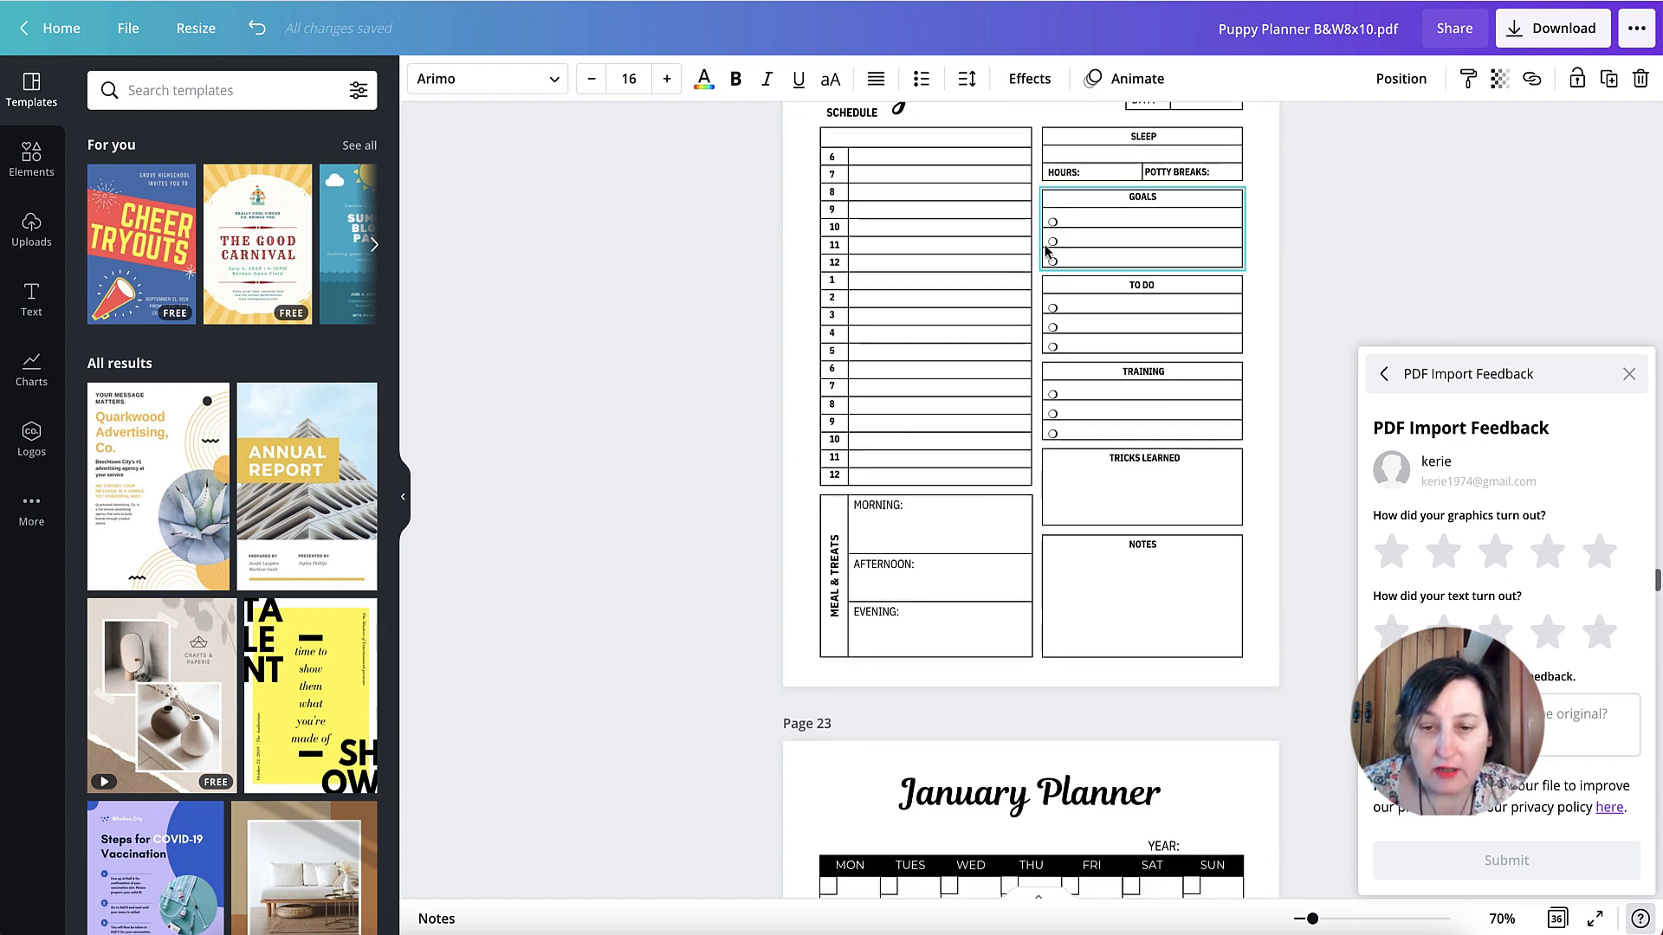
pyautogui.scroll(-1, 1045, 251)
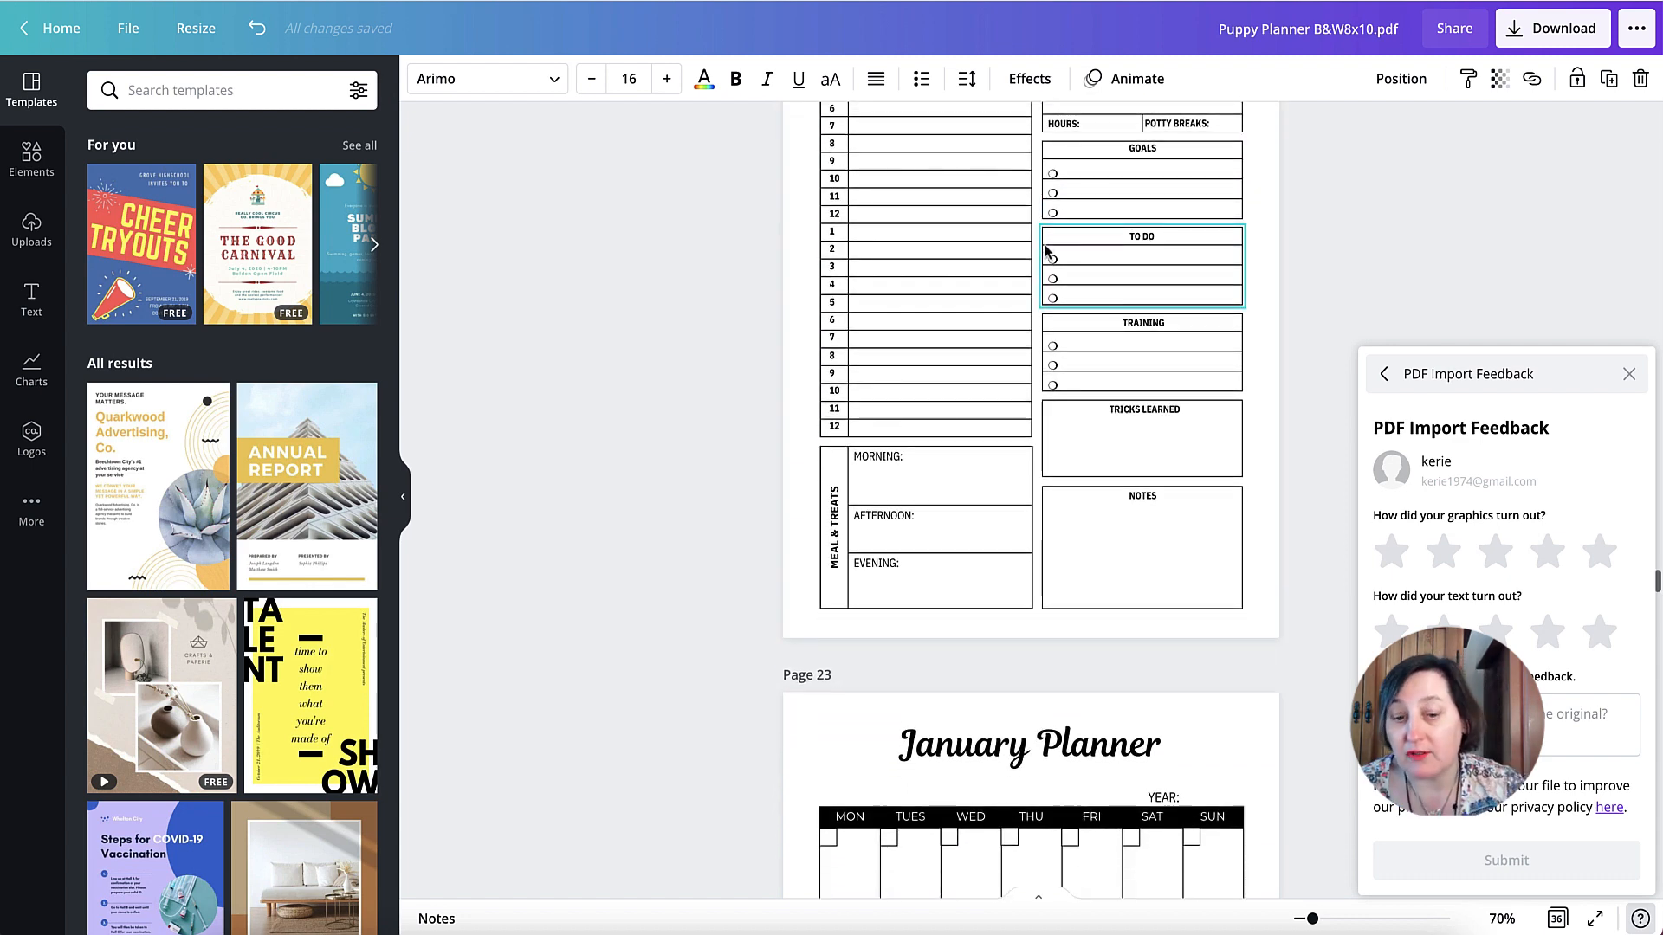
# Recolour the white part of the Forbidden Room box's outline to black #000000 on the Pet Info For Sitter page
pyautogui.scroll(20, 1045, 251)
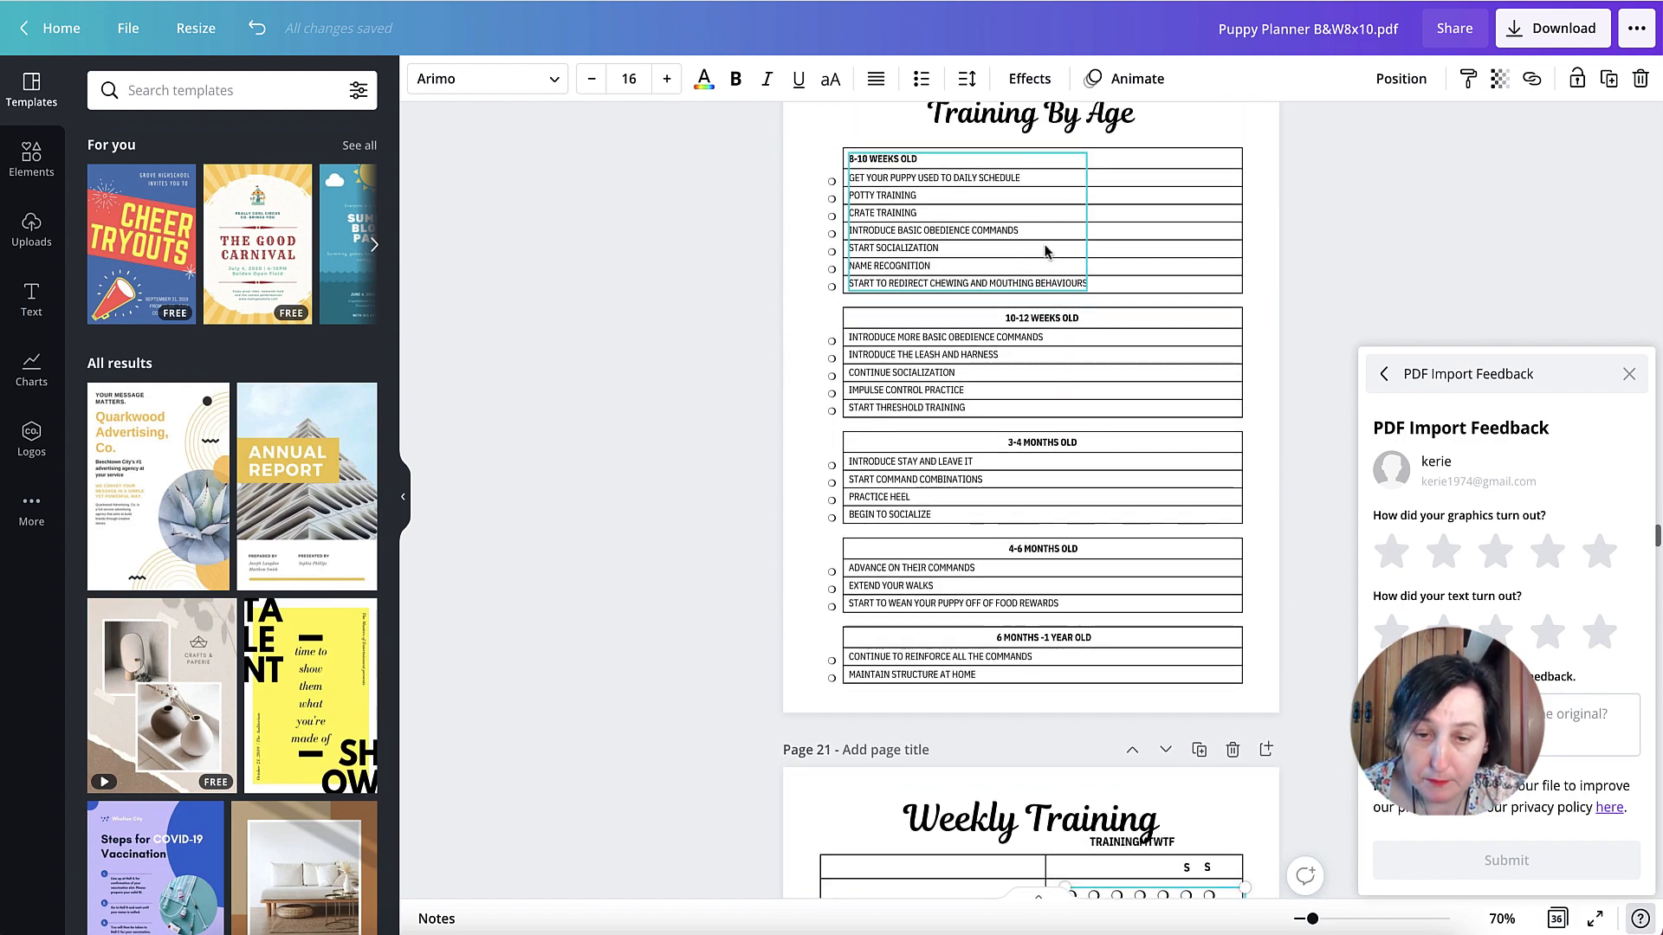
pyautogui.scroll(20, 1045, 251)
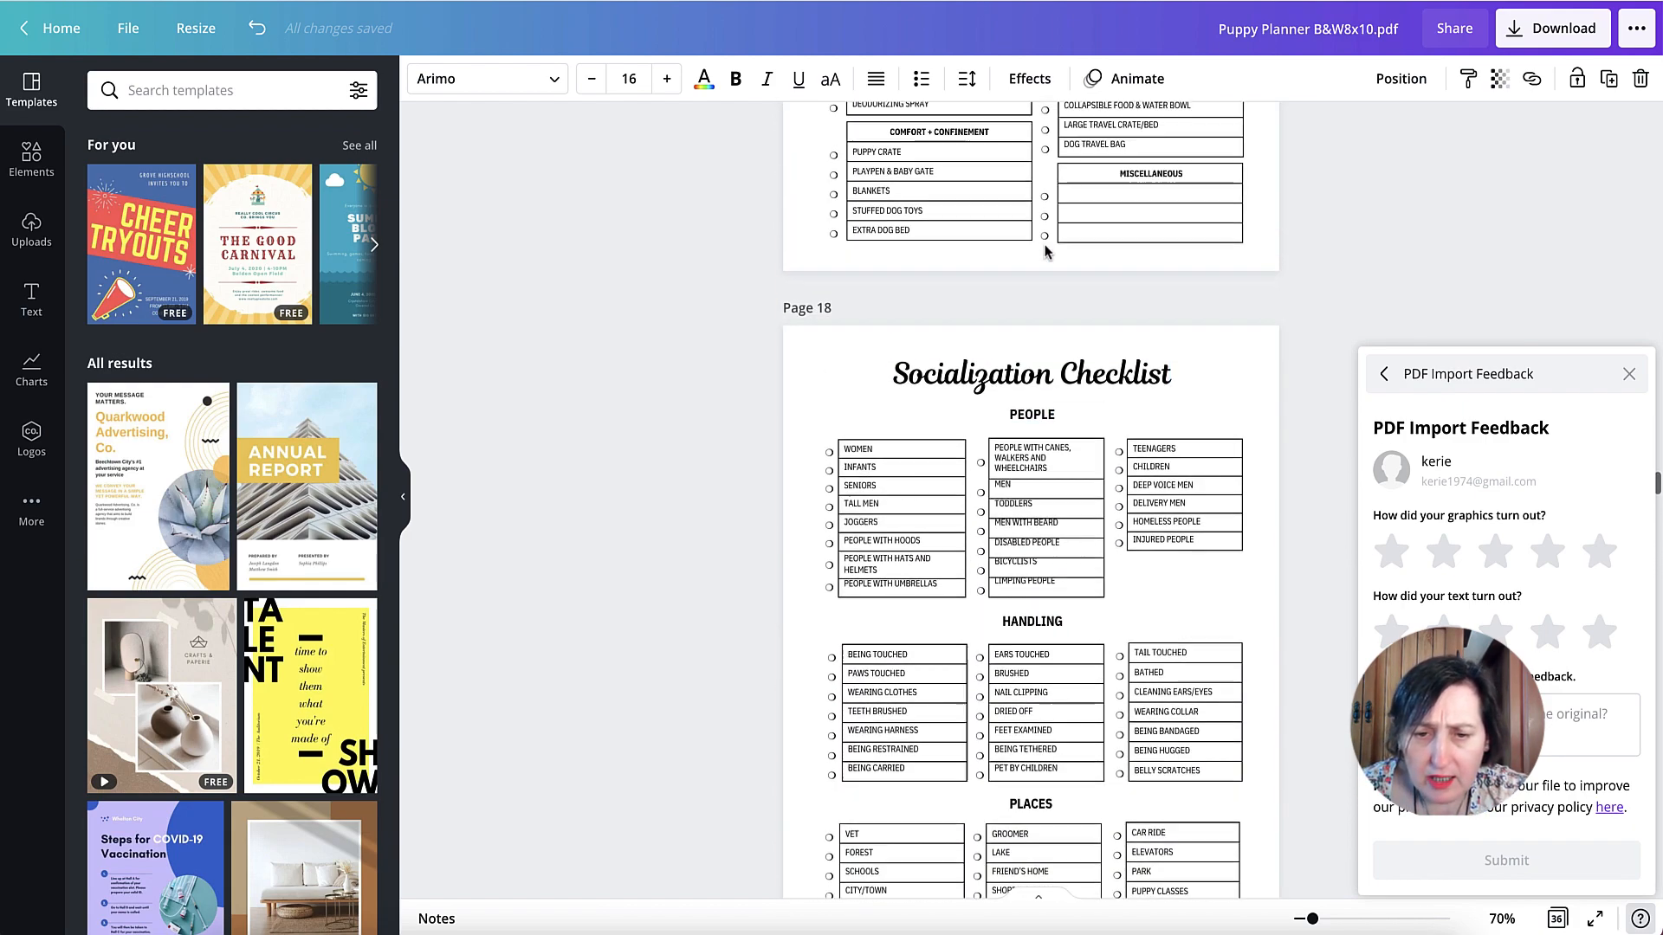
pyautogui.scroll(12, 1045, 251)
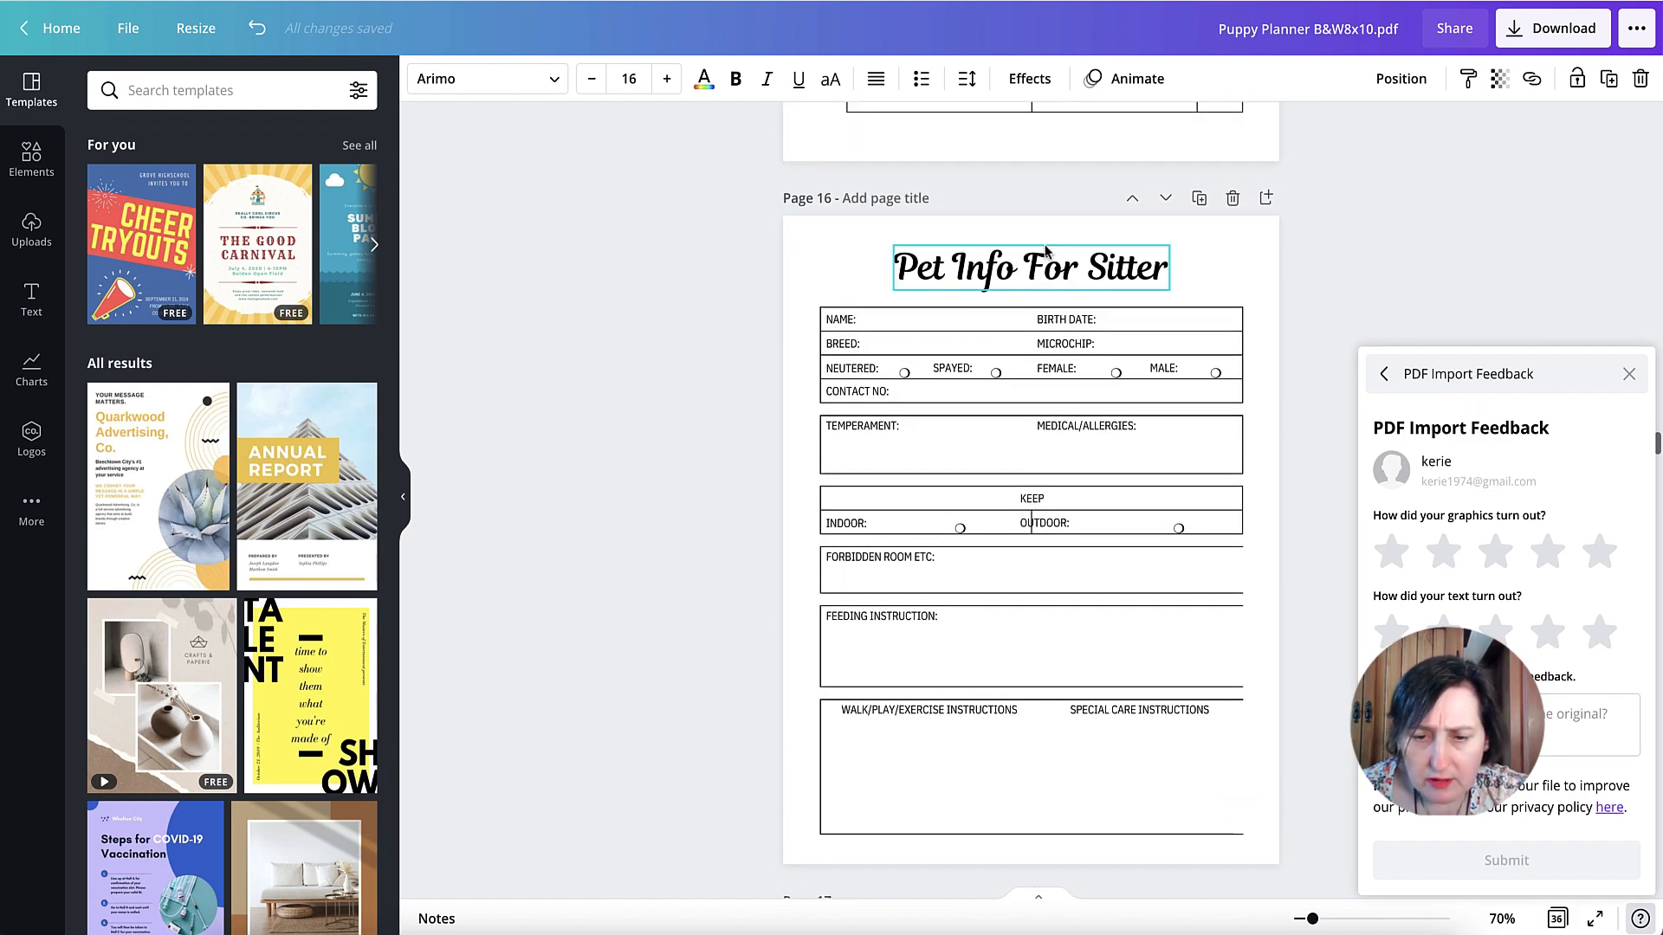
pyautogui.scroll(-1, 1117, 427)
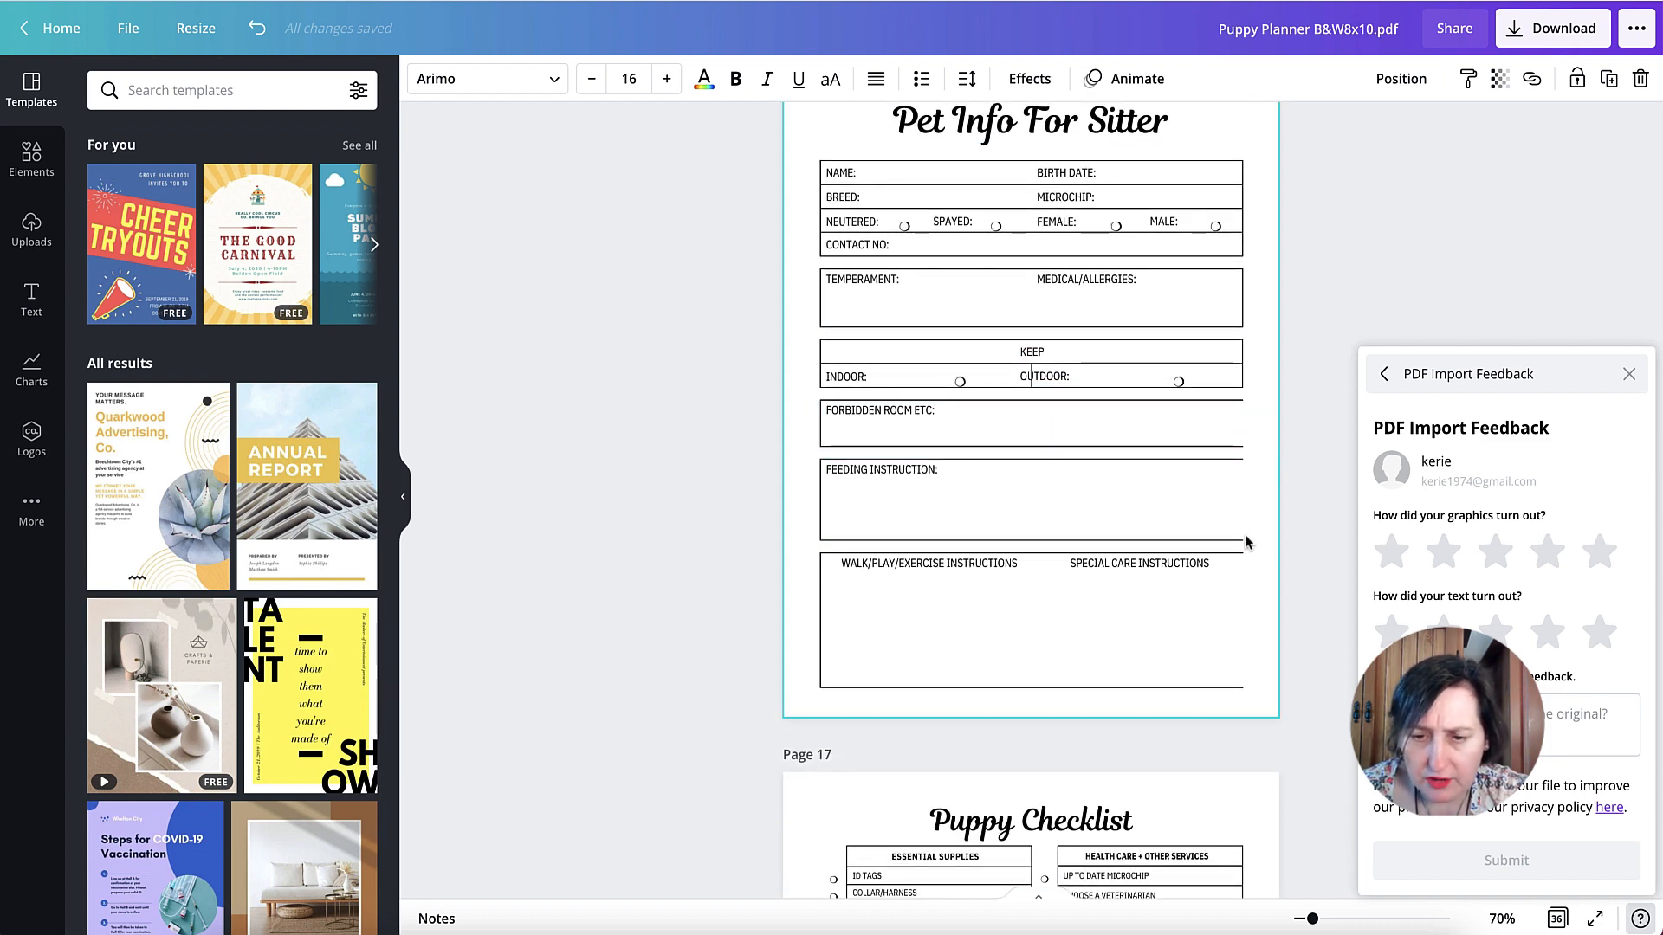
pyautogui.click(1205, 422)
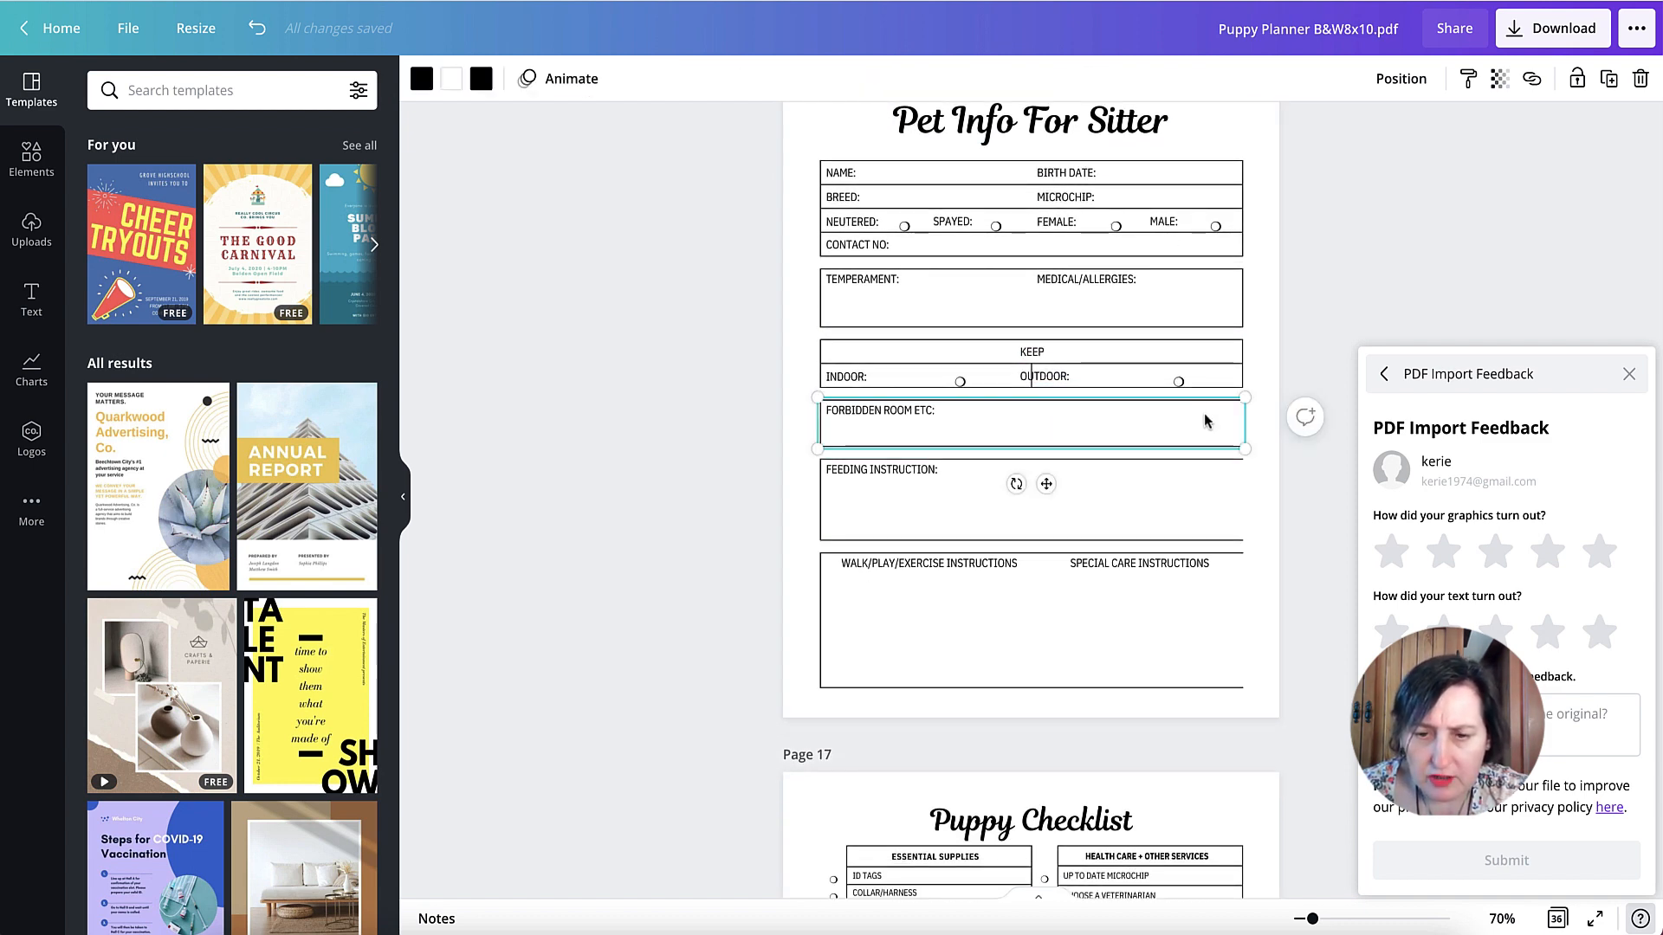
pyautogui.click(452, 82)
pyautogui.click(159, 193)
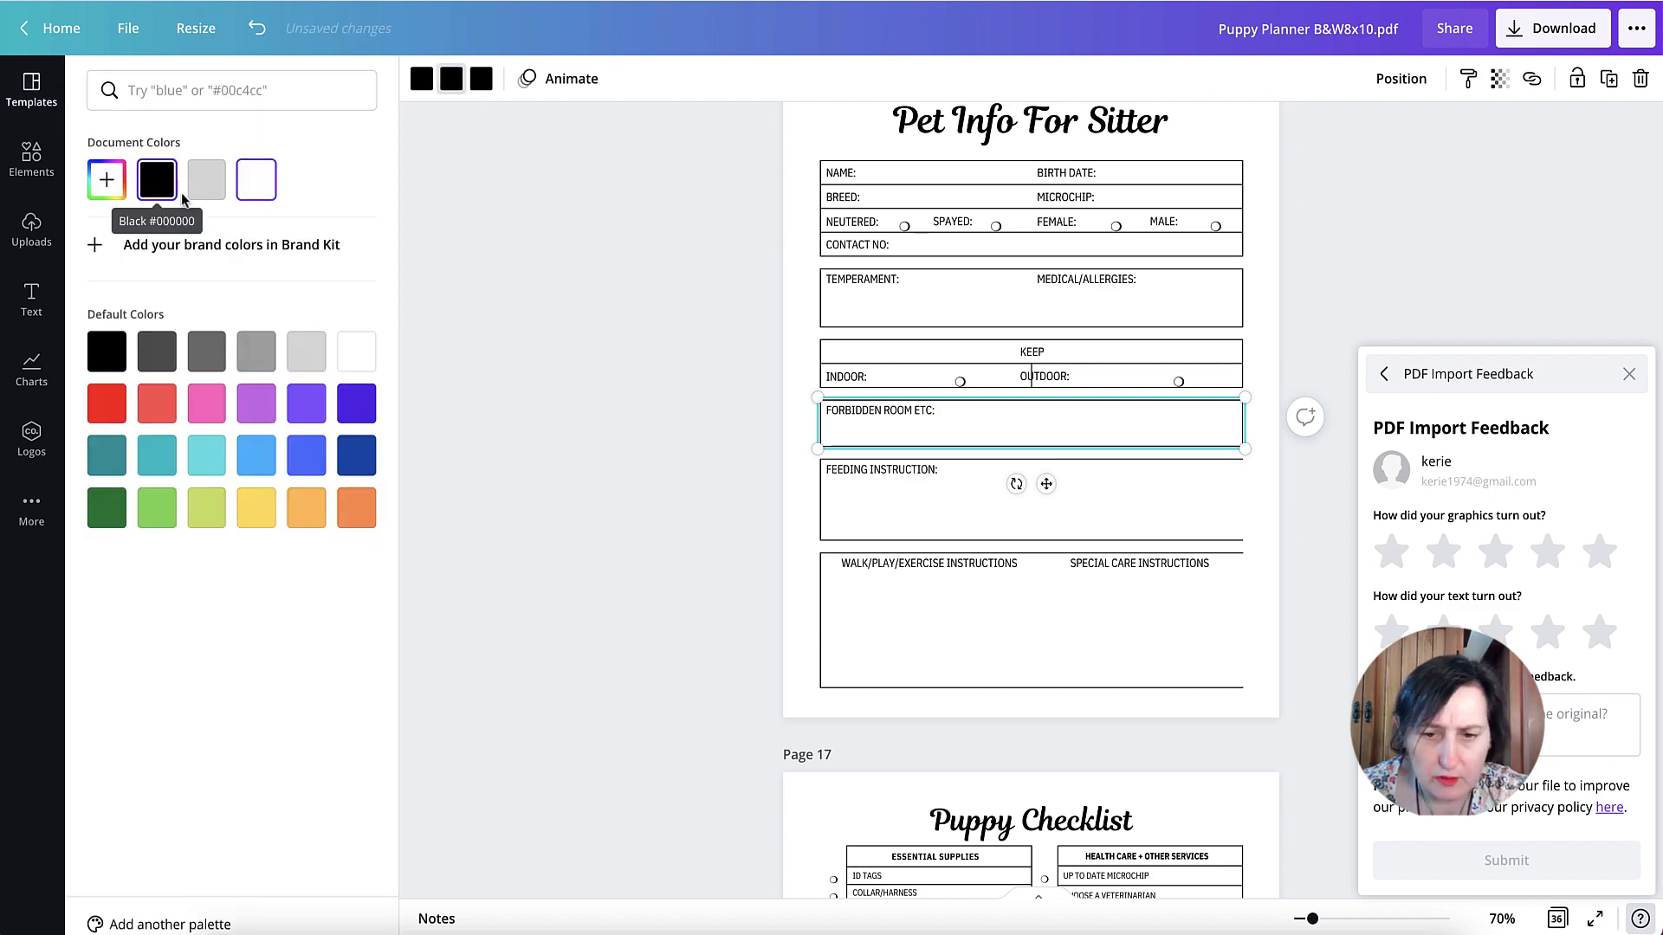
pyautogui.click(1247, 580)
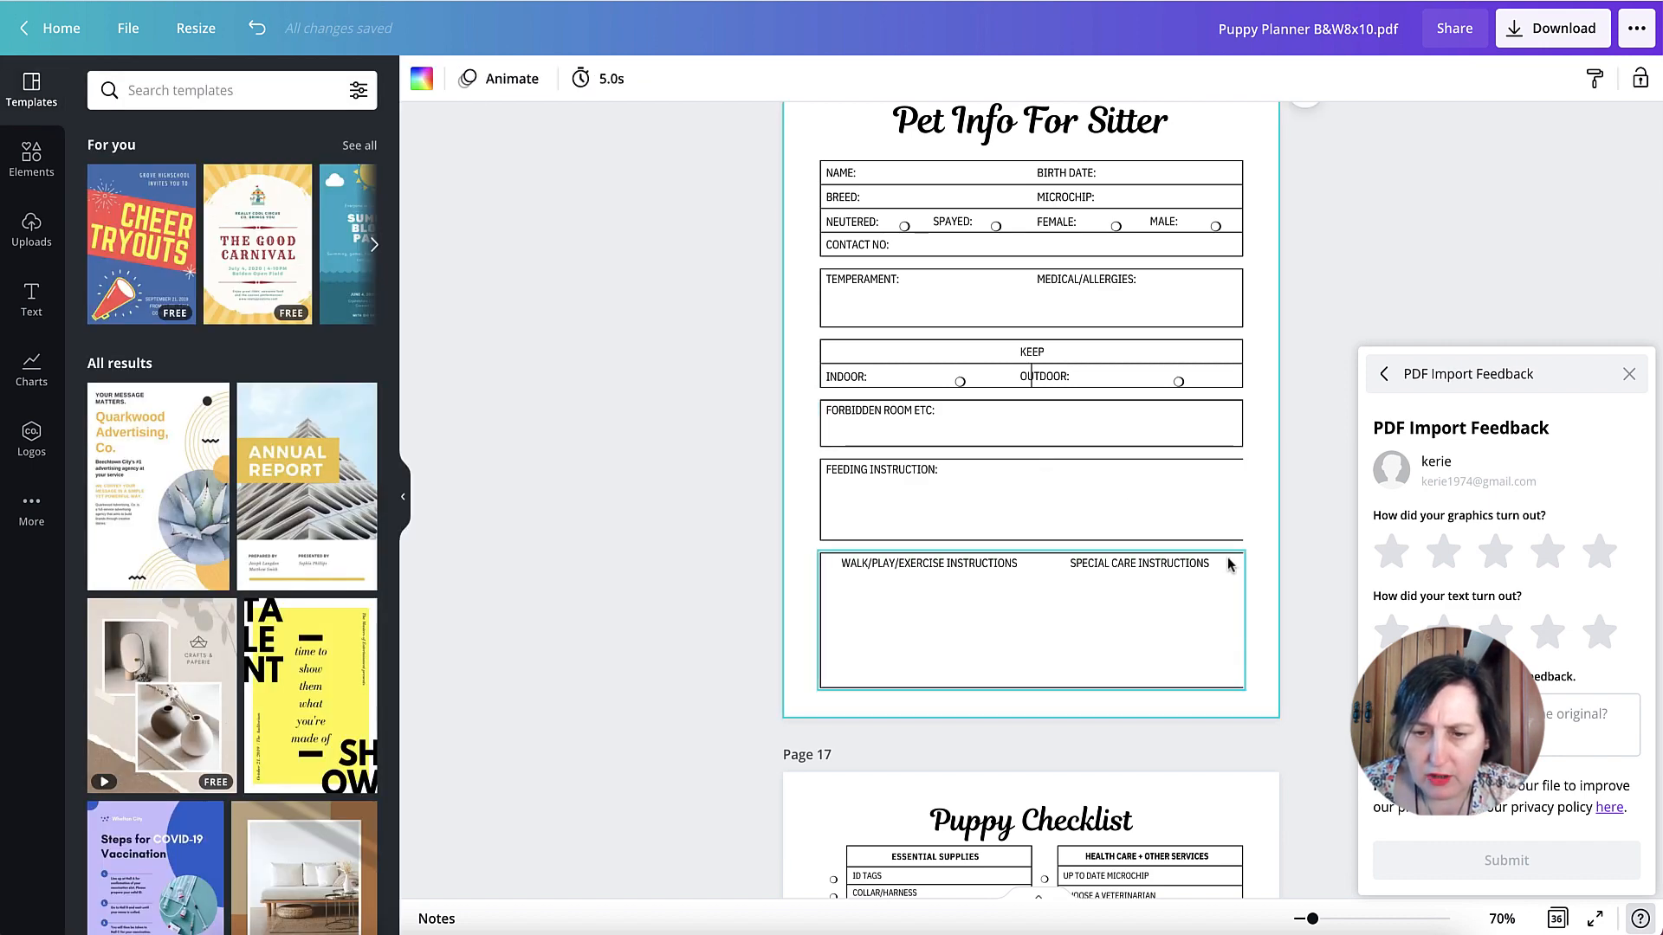
# Recolour the white part of the Feeding Instruction box's outline to black on page 16
pyautogui.click(1217, 495)
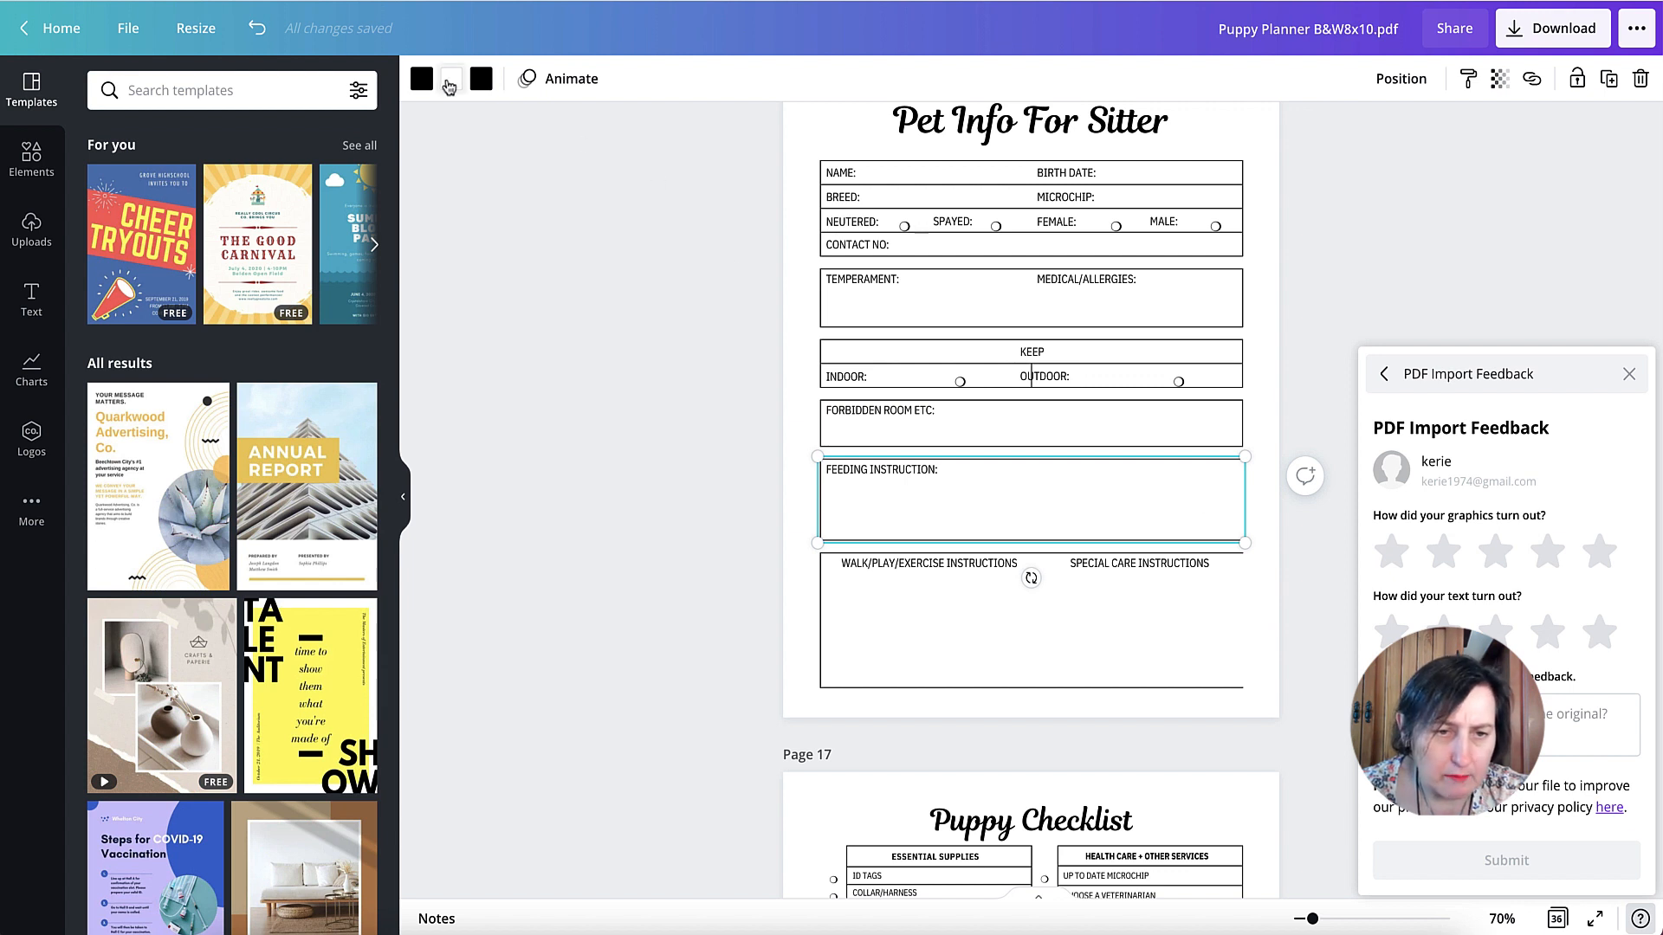
pyautogui.click(449, 87)
pyautogui.click(156, 179)
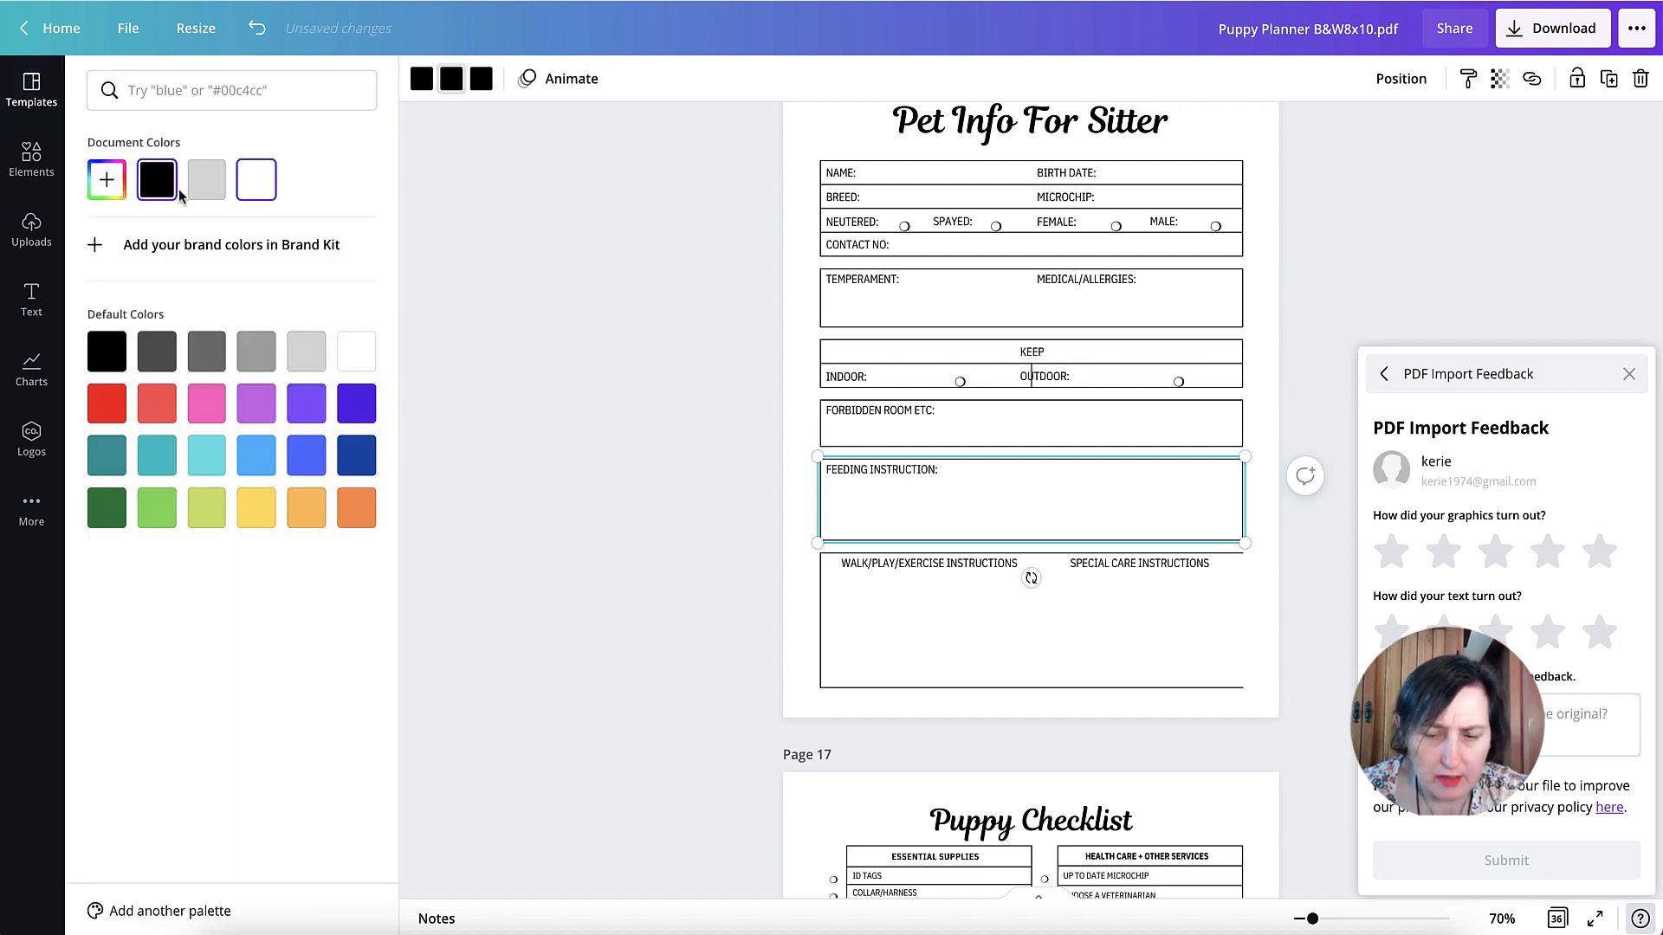
# Recolour the white outline and divider lines of the Walk/Play/Exercise and Special Care Instructions box to black
pyautogui.click(1212, 622)
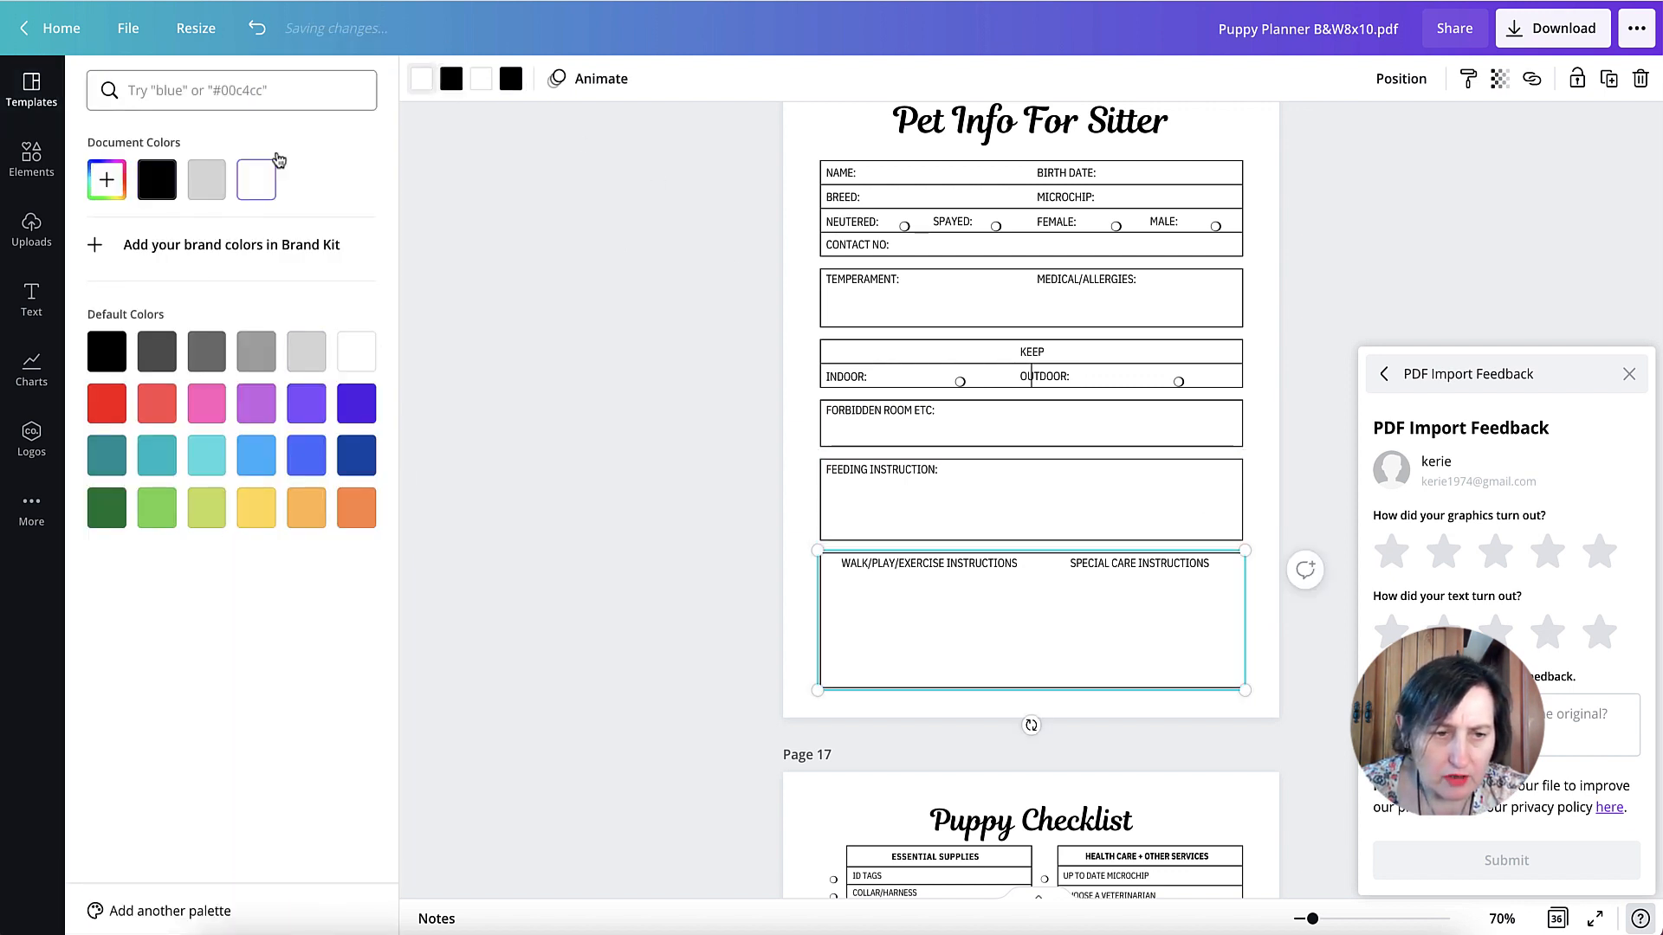
pyautogui.click(270, 169)
pyautogui.click(176, 177)
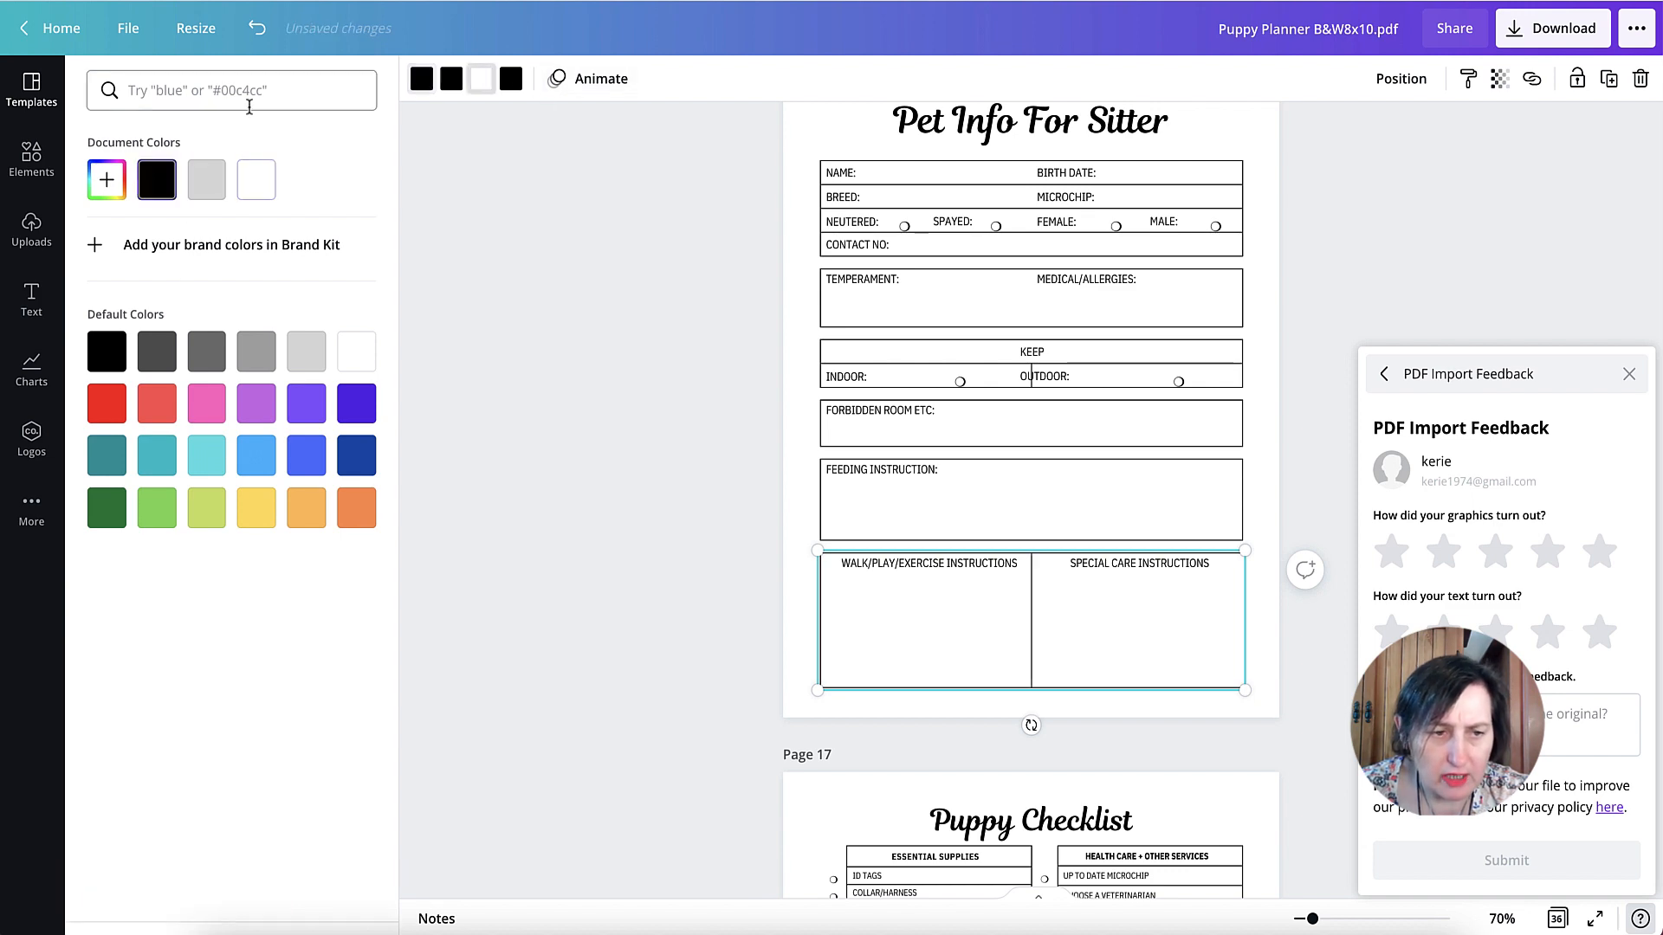
pyautogui.click(1284, 688)
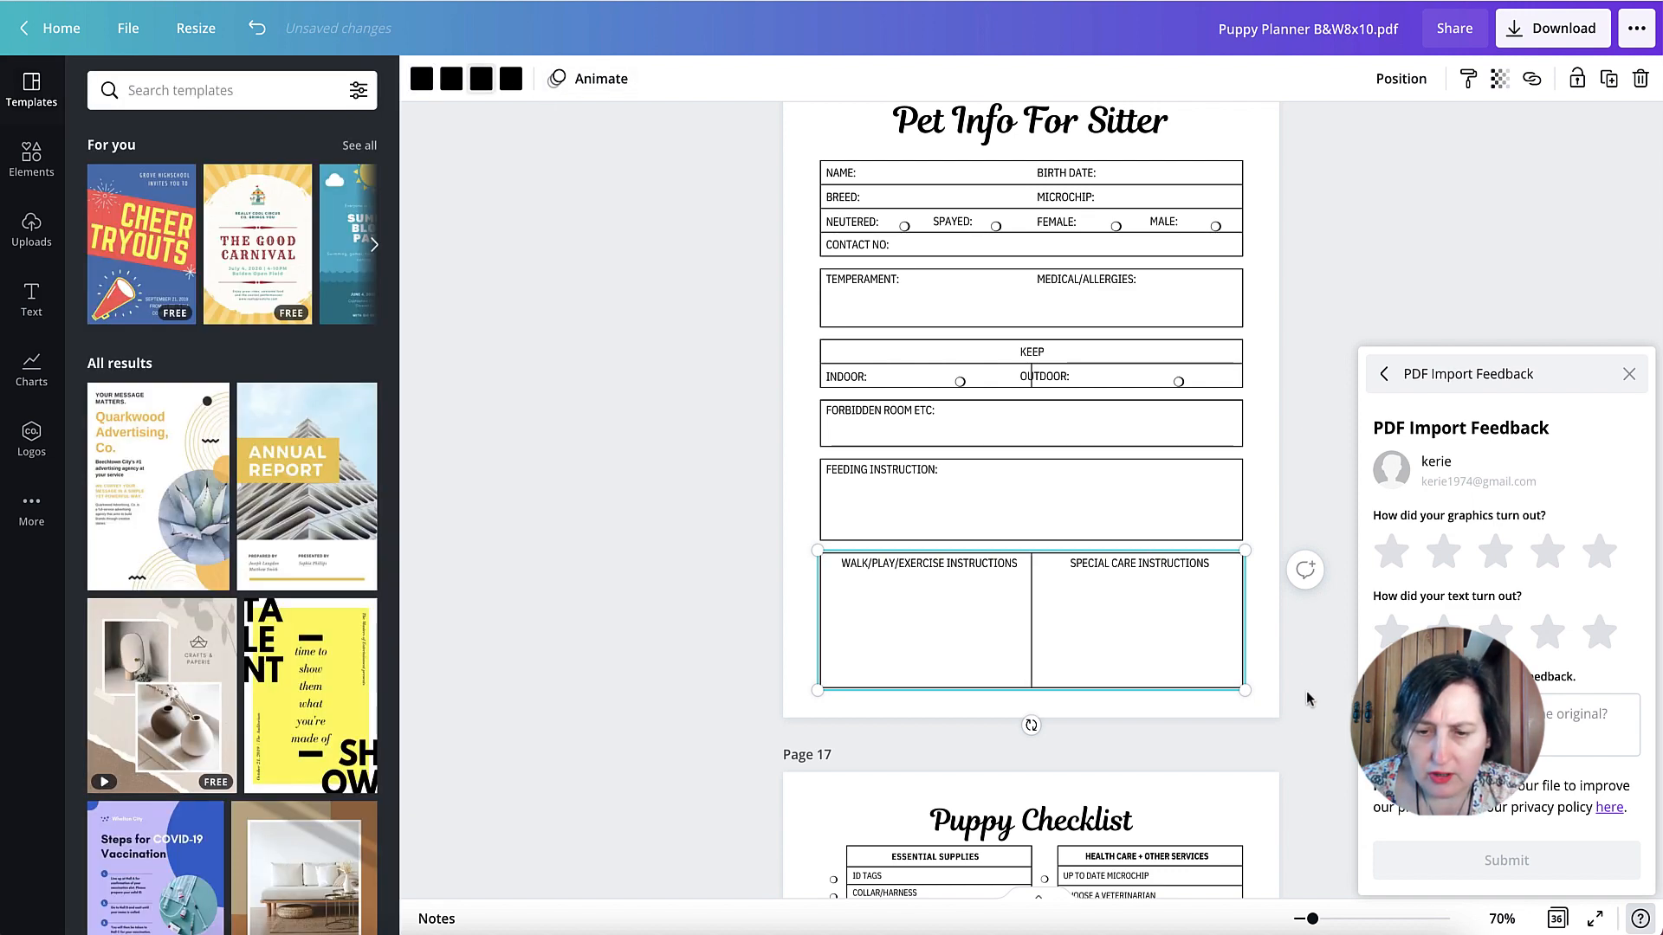
# Leave the current planner design and open Final Puppy Planner B&W8x10.pdf from all designs
pyautogui.scroll(-10, 1247, 684)
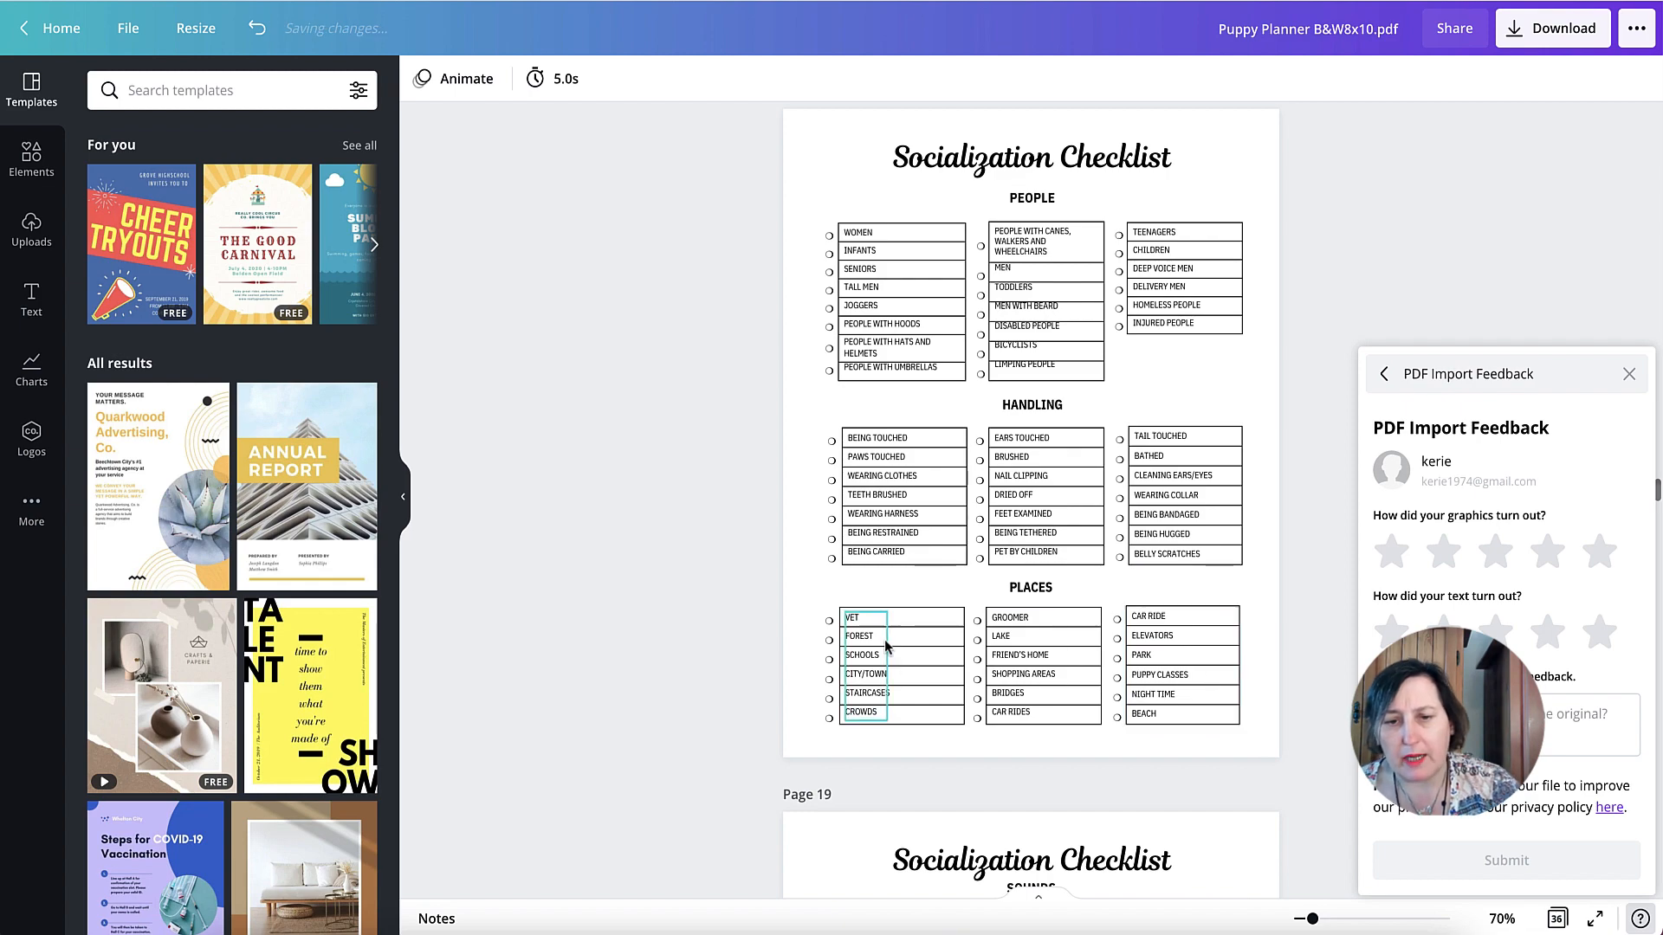
pyautogui.scroll(-20, 885, 645)
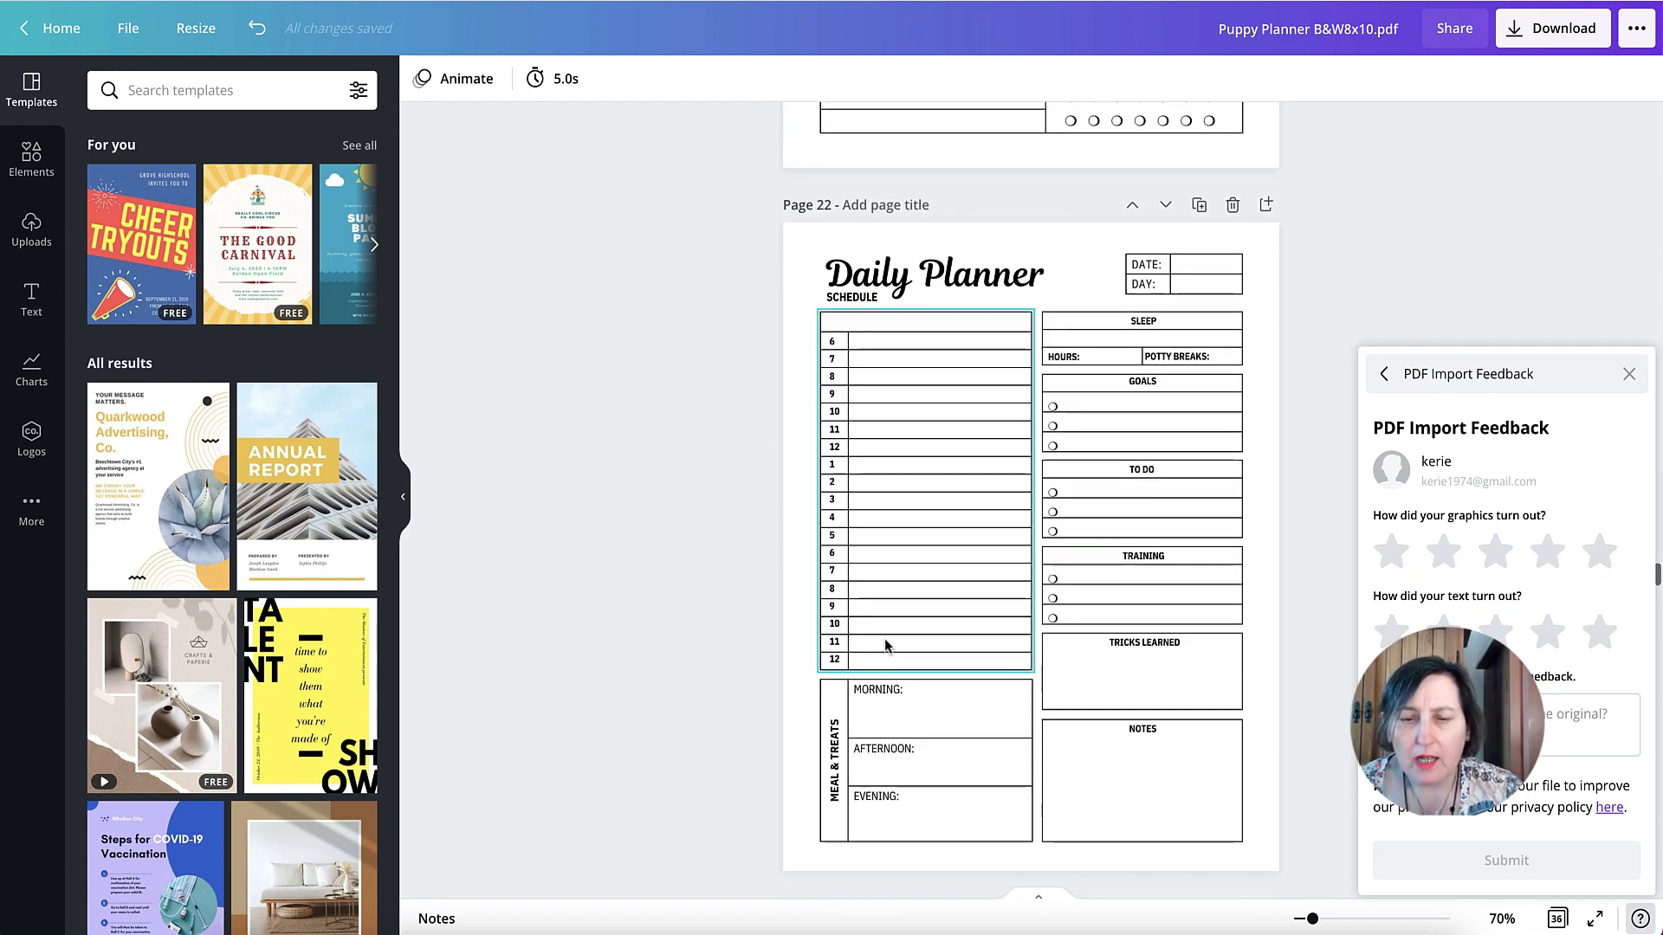
pyautogui.scroll(-1, 885, 645)
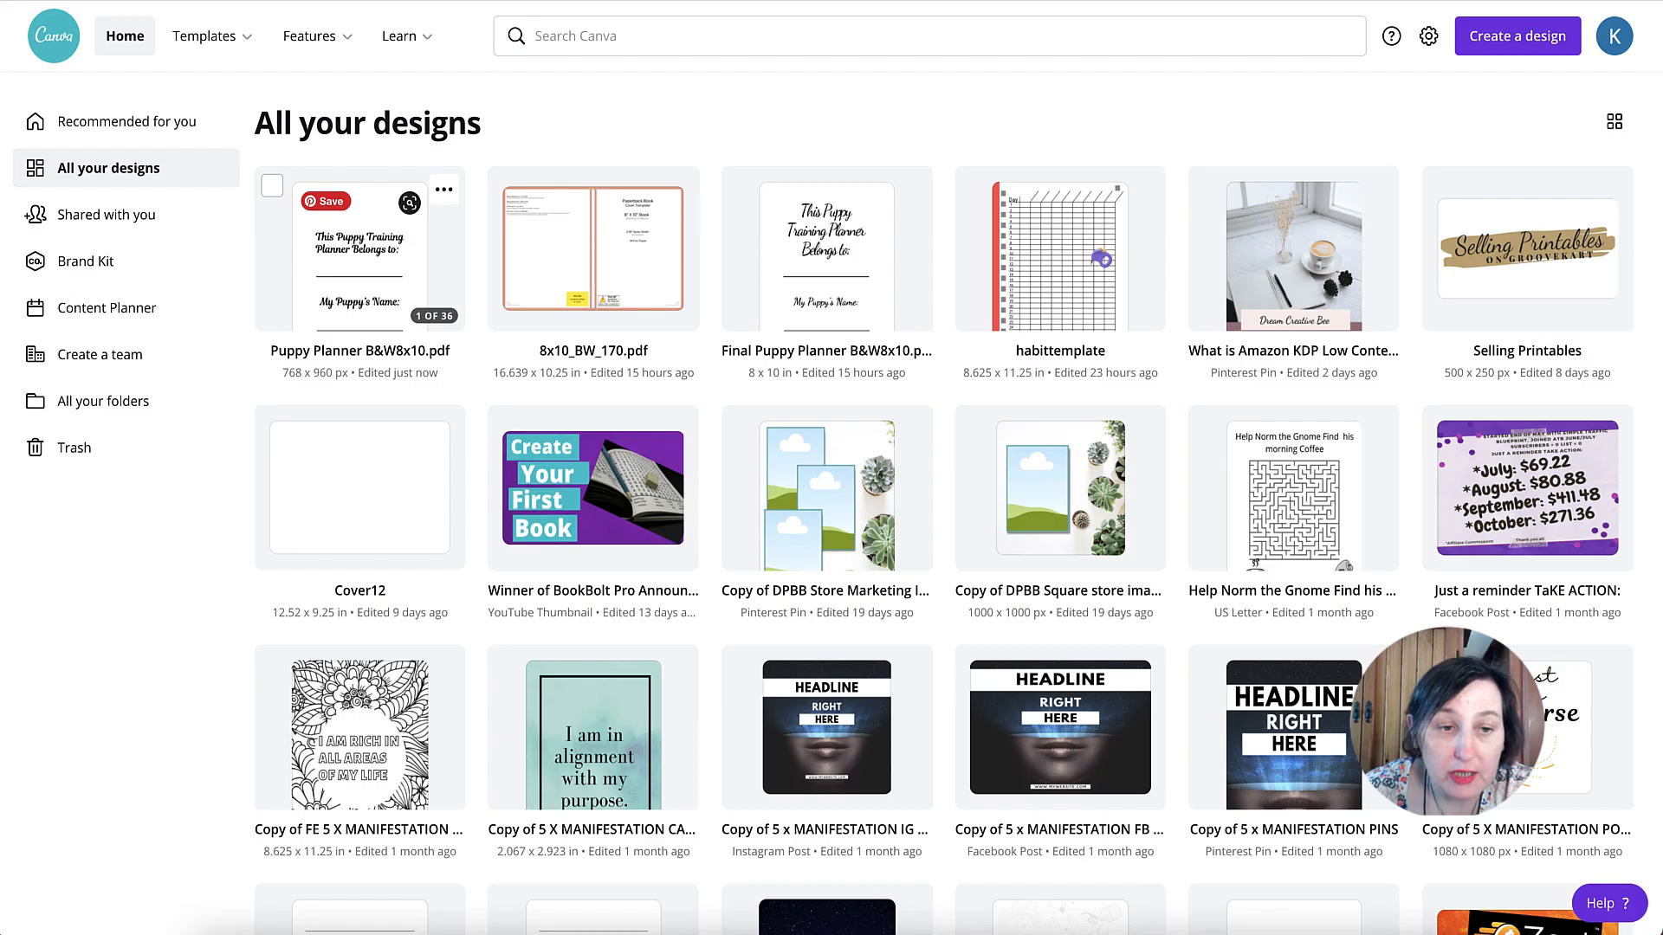
pyautogui.click(821, 246)
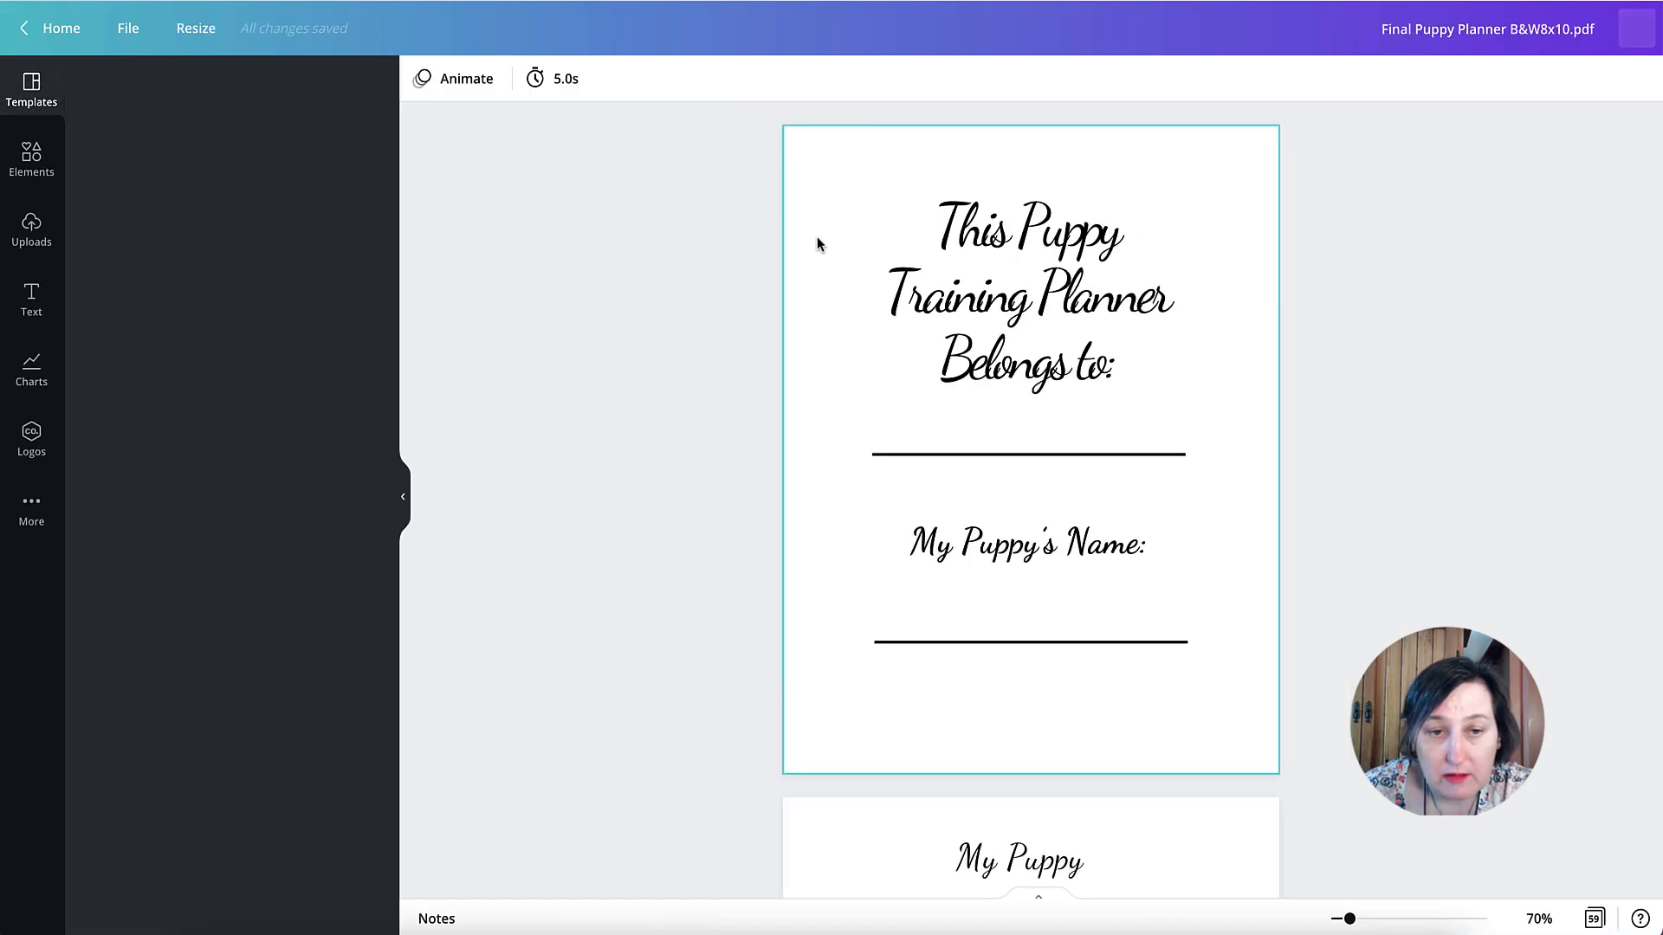
# Review the final planner's title fonts, graphics and tables from the opening page through the Vaccinations page
pyautogui.scroll(-5, 1070, 345)
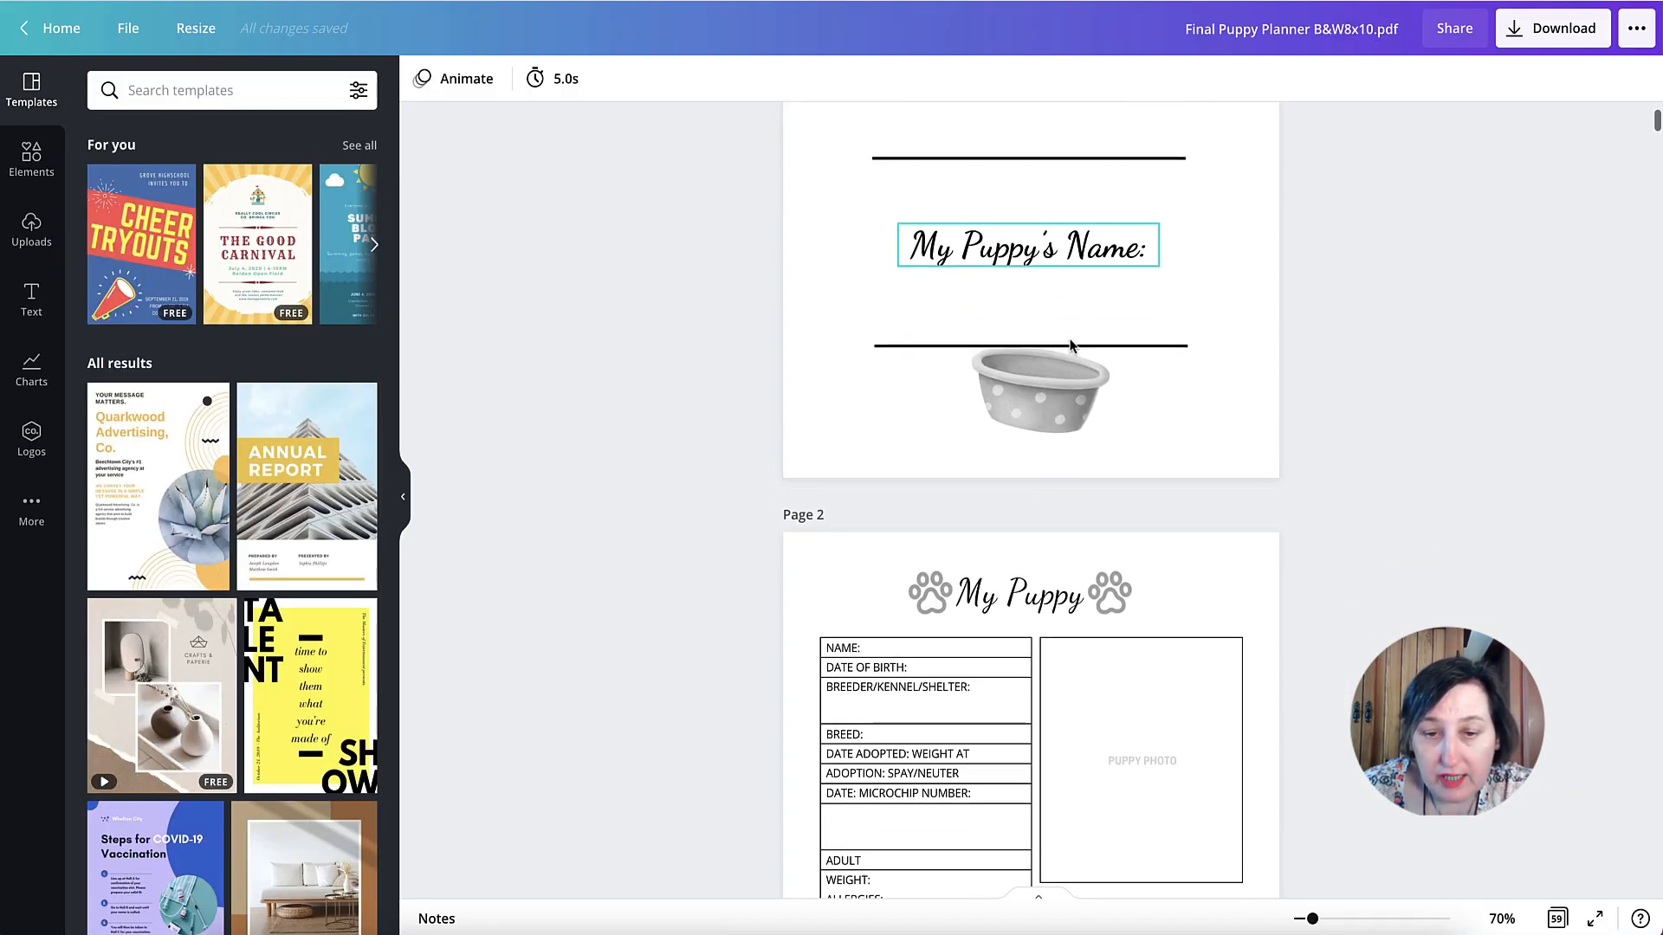
pyautogui.scroll(-2, 1143, 269)
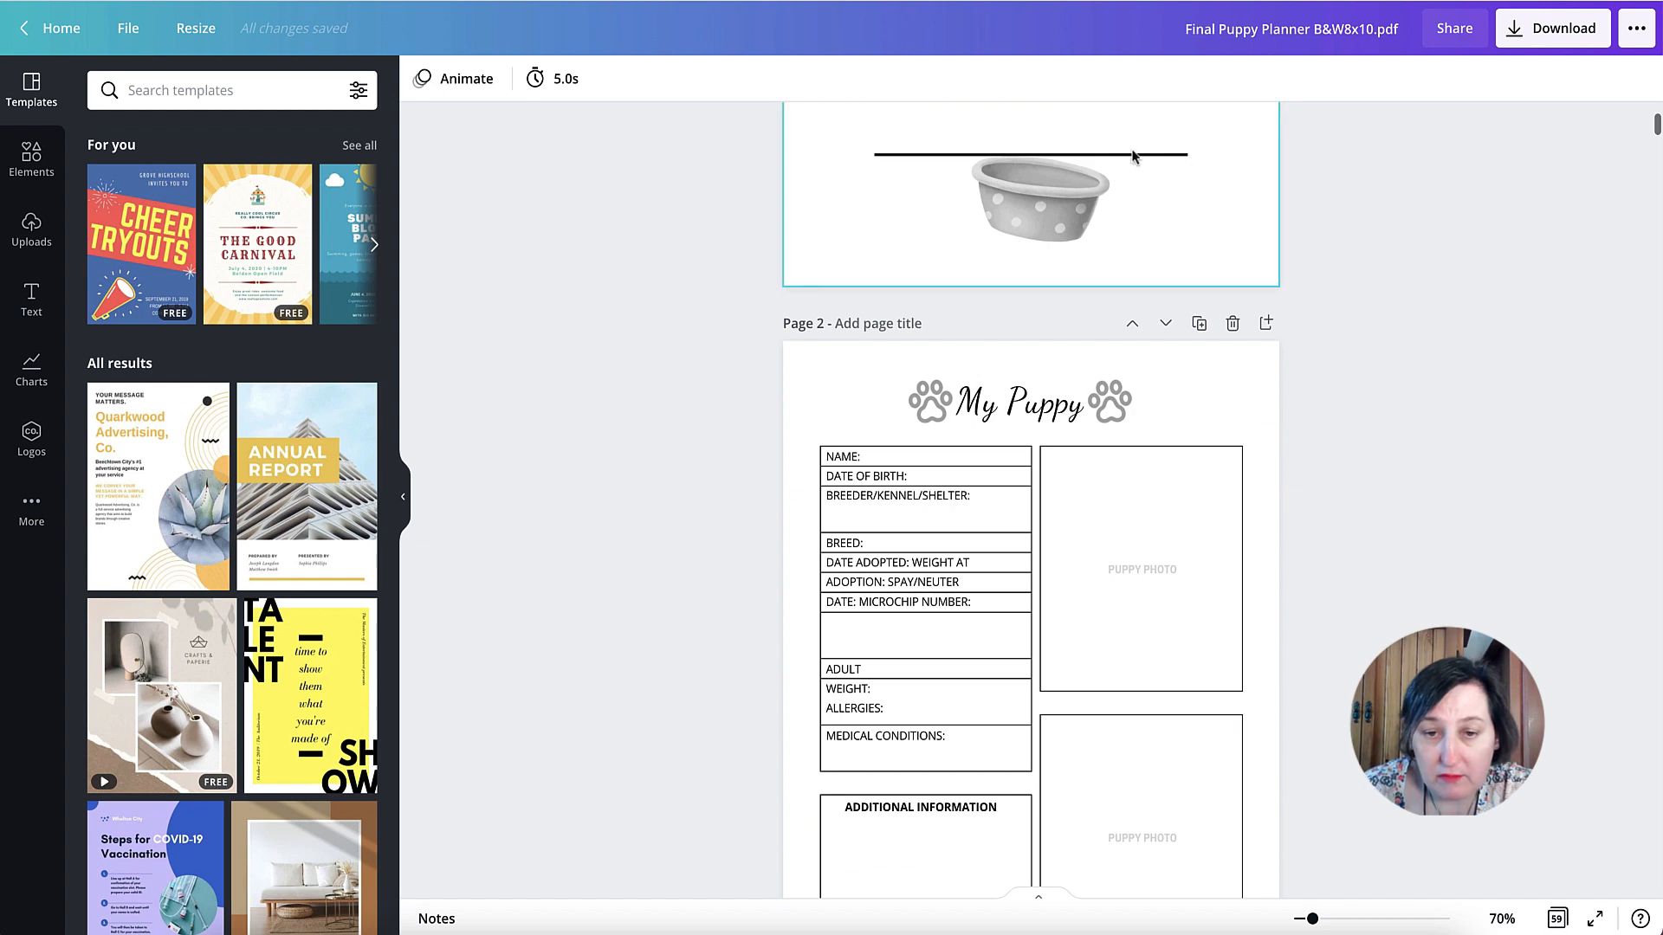
pyautogui.scroll(1, 1126, 173)
pyautogui.scroll(-10, 1073, 139)
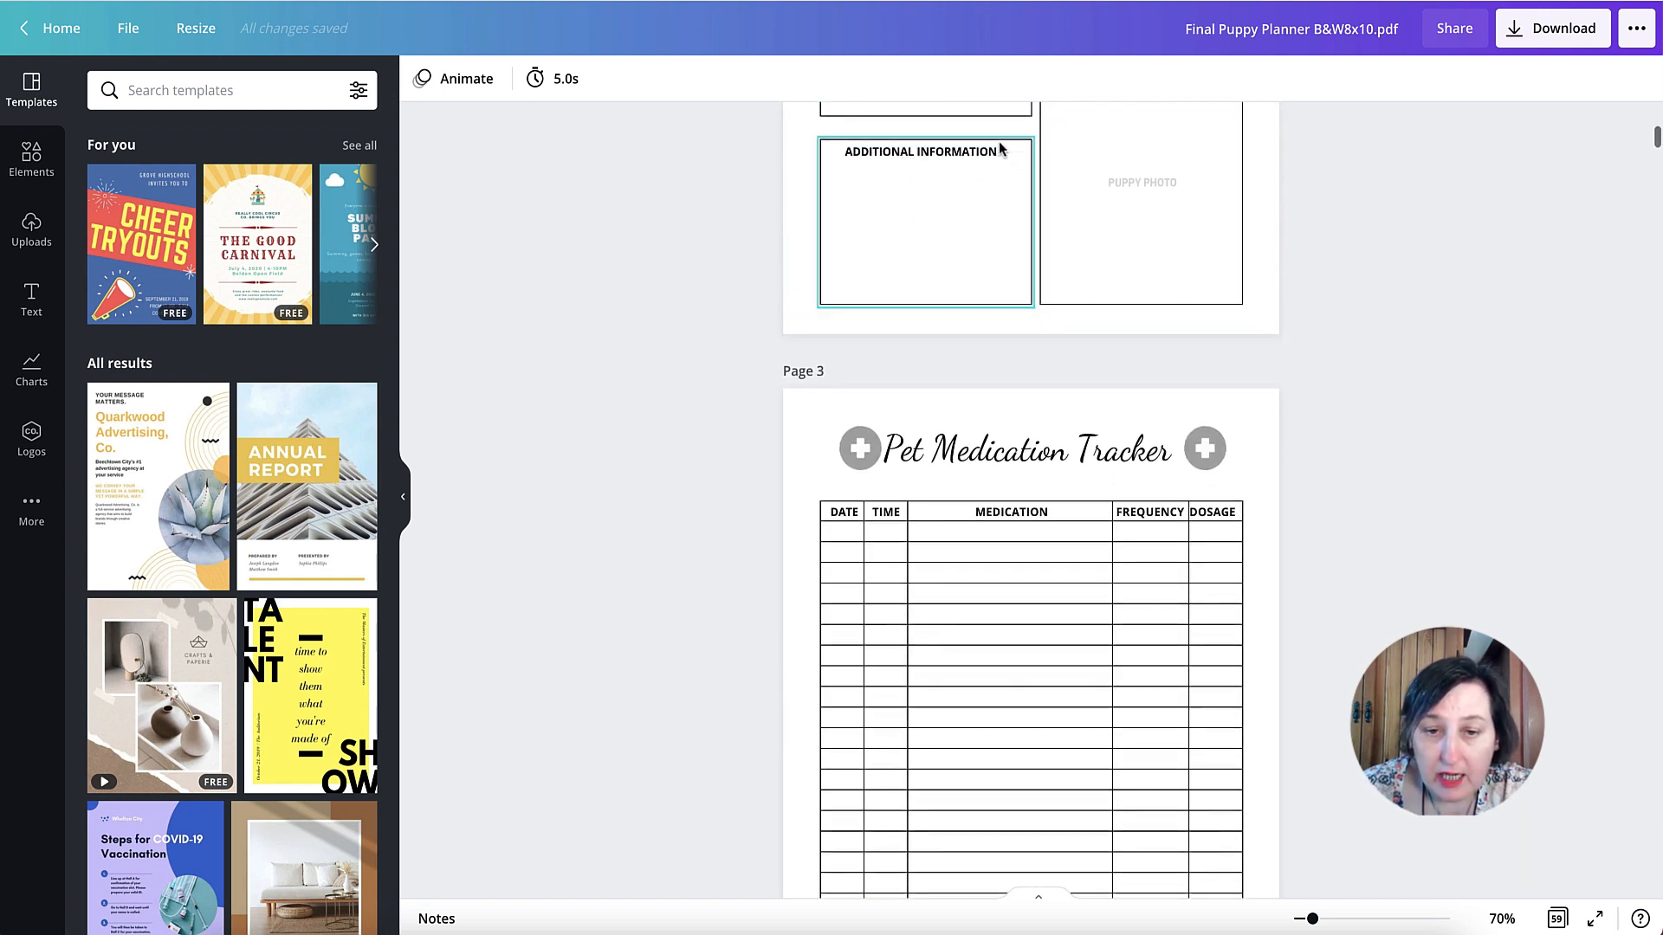
pyautogui.scroll(-20, 1074, 468)
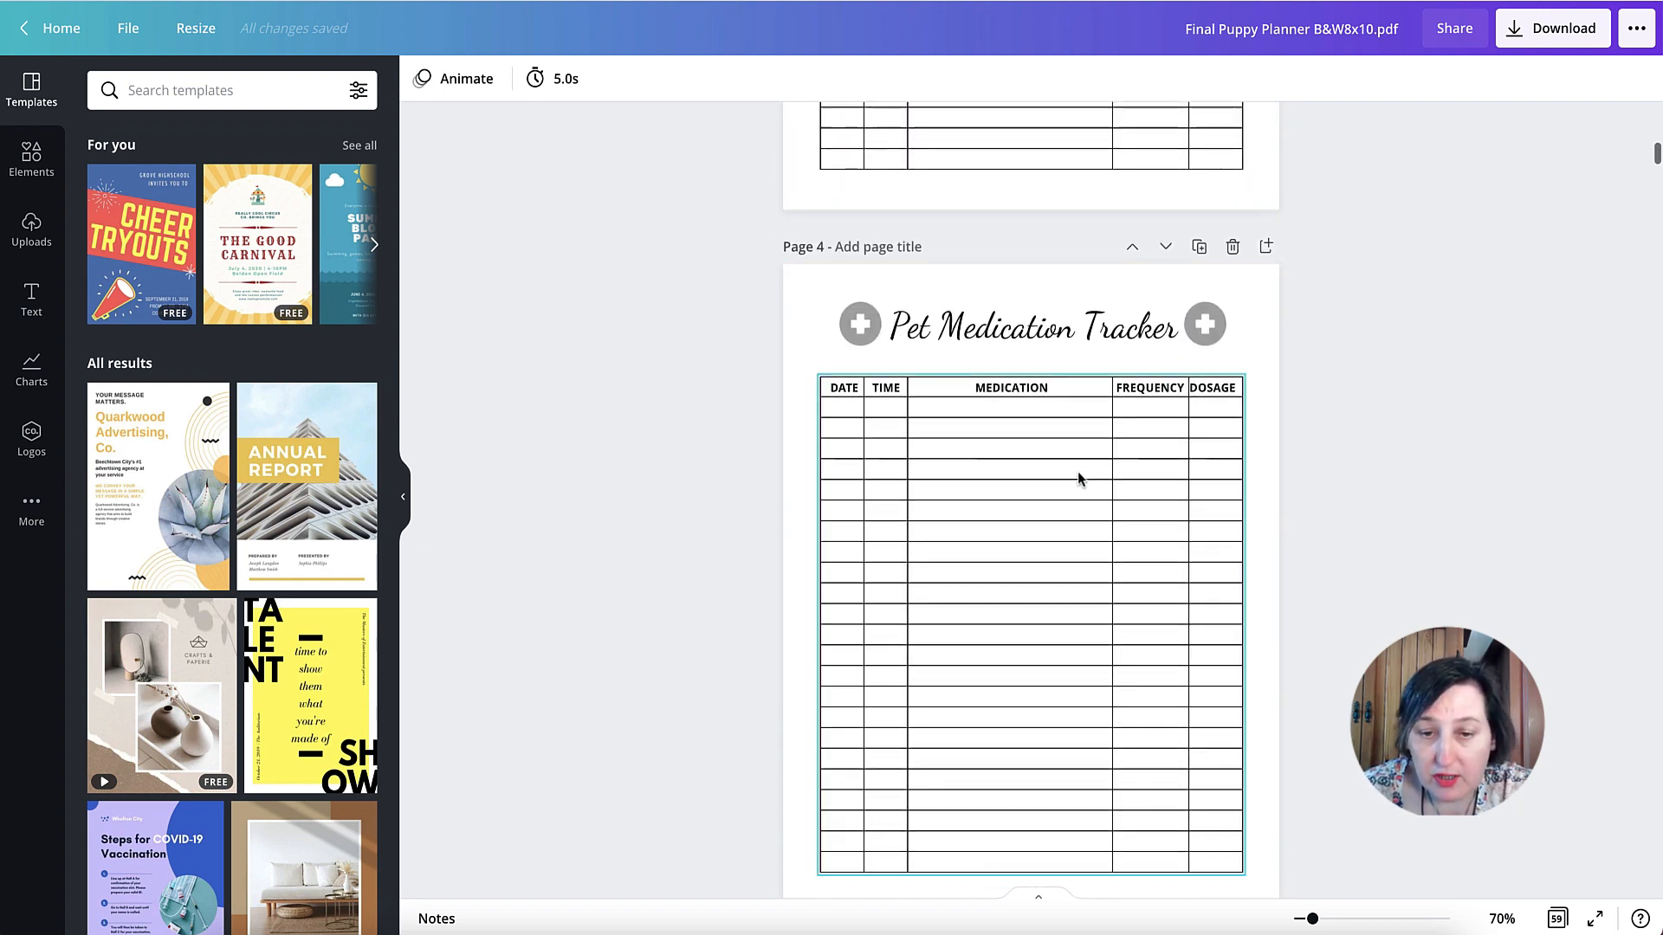
pyautogui.scroll(-20, 1057, 475)
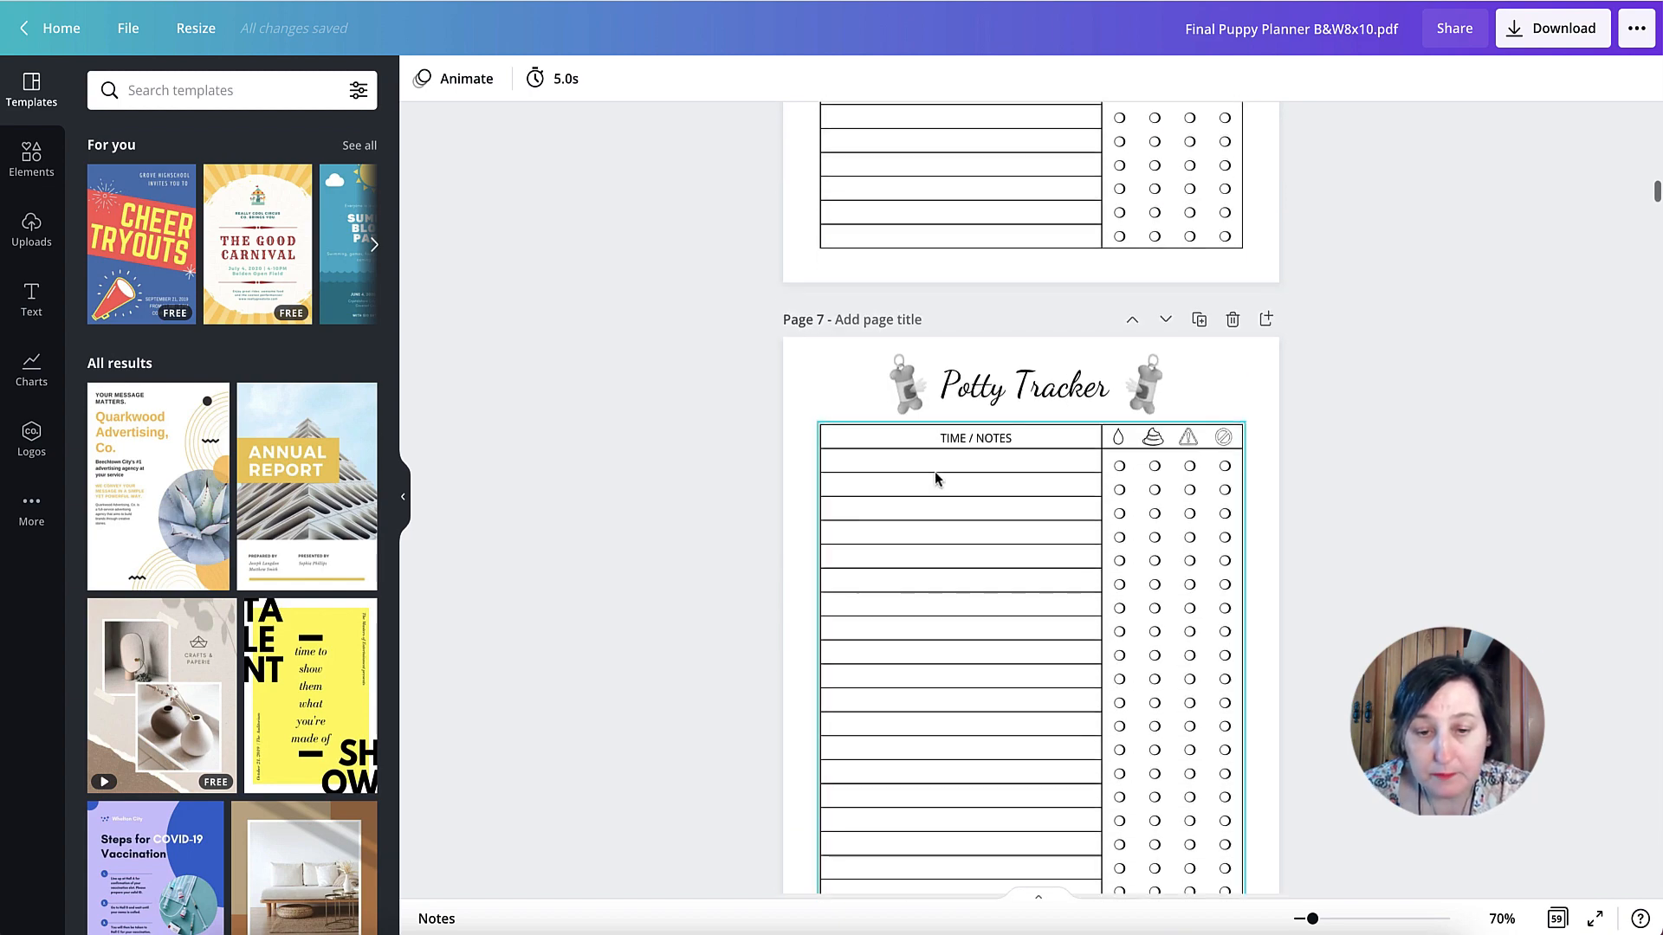
pyautogui.scroll(-20, 937, 474)
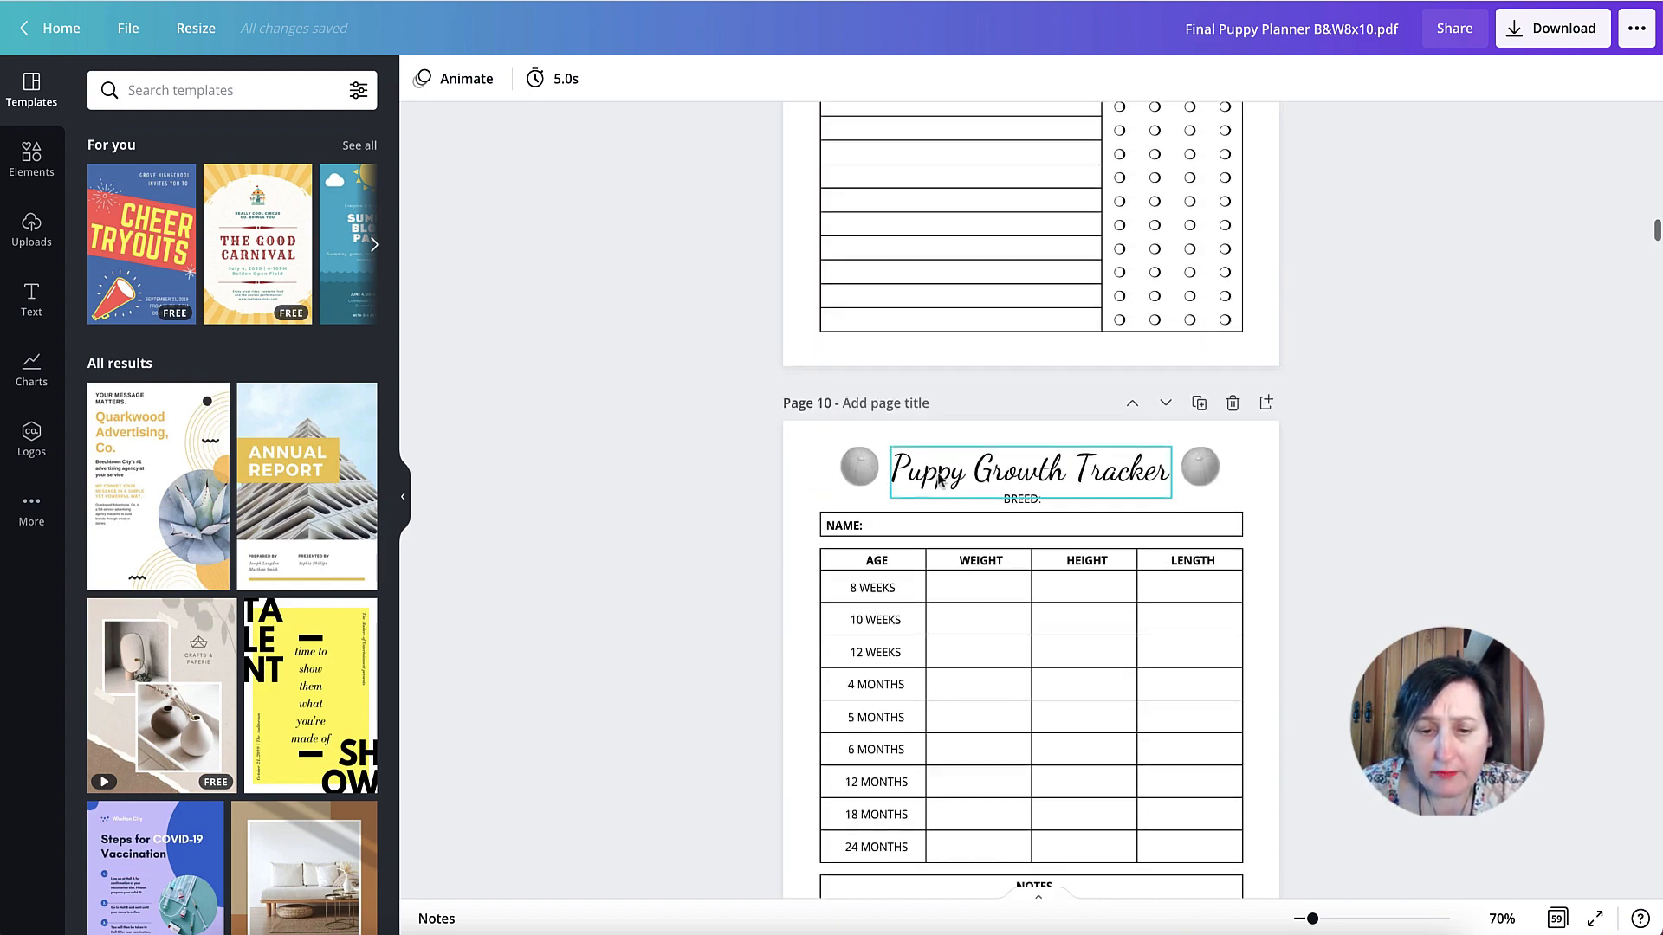
pyautogui.scroll(-20, 937, 476)
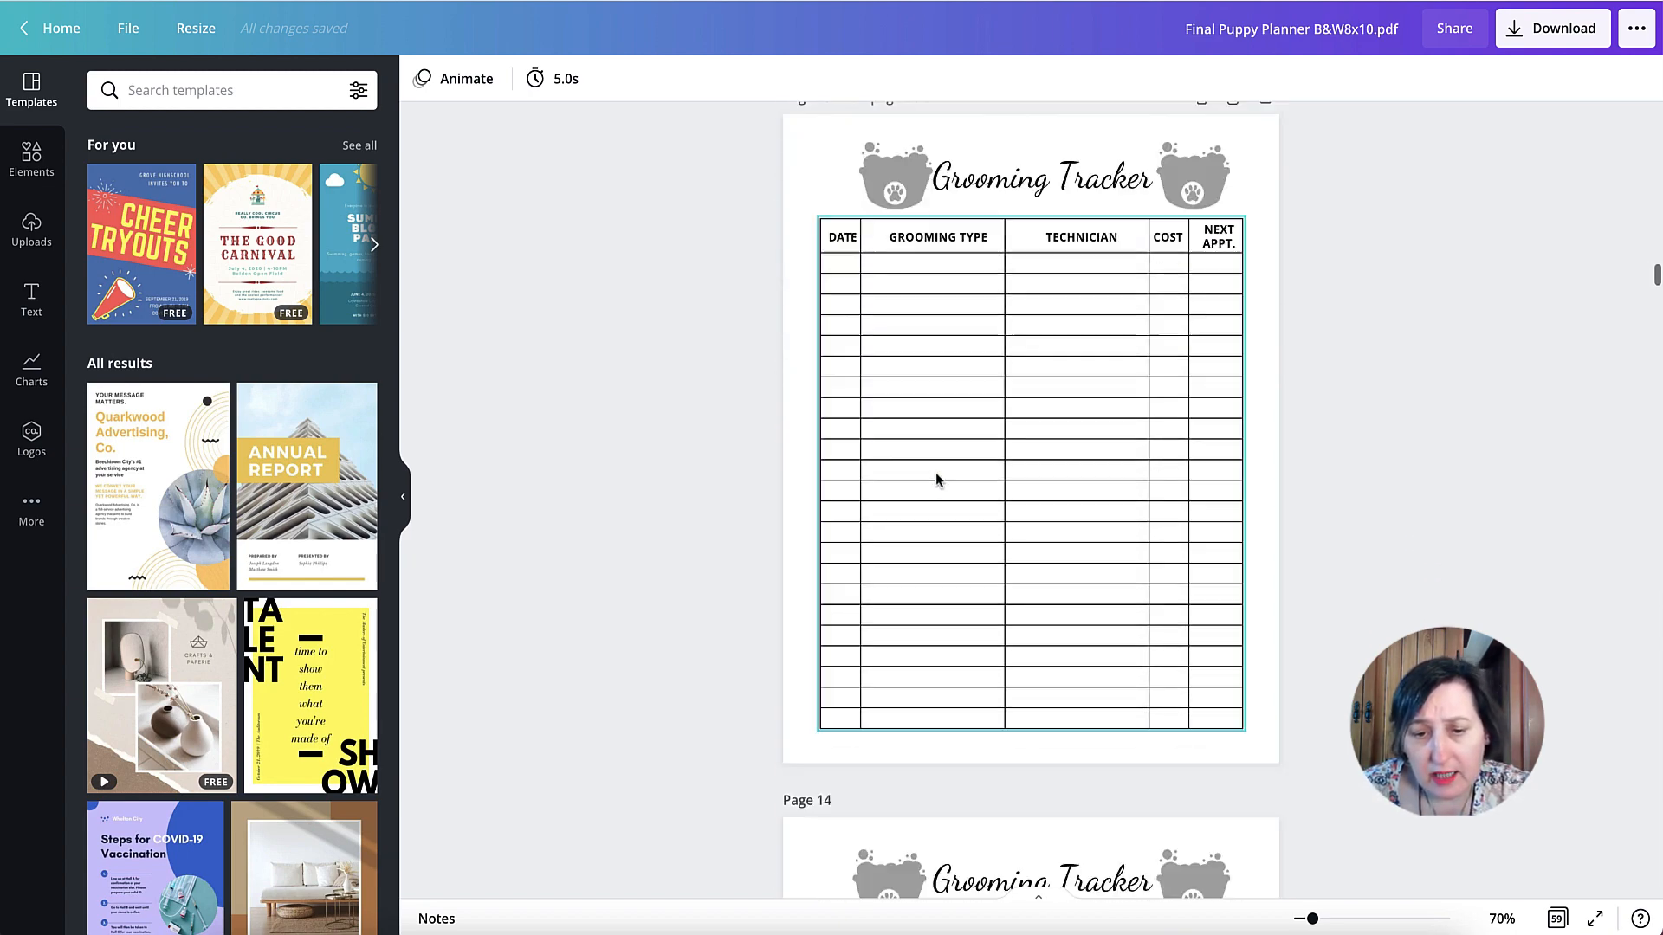
pyautogui.scroll(-18, 937, 478)
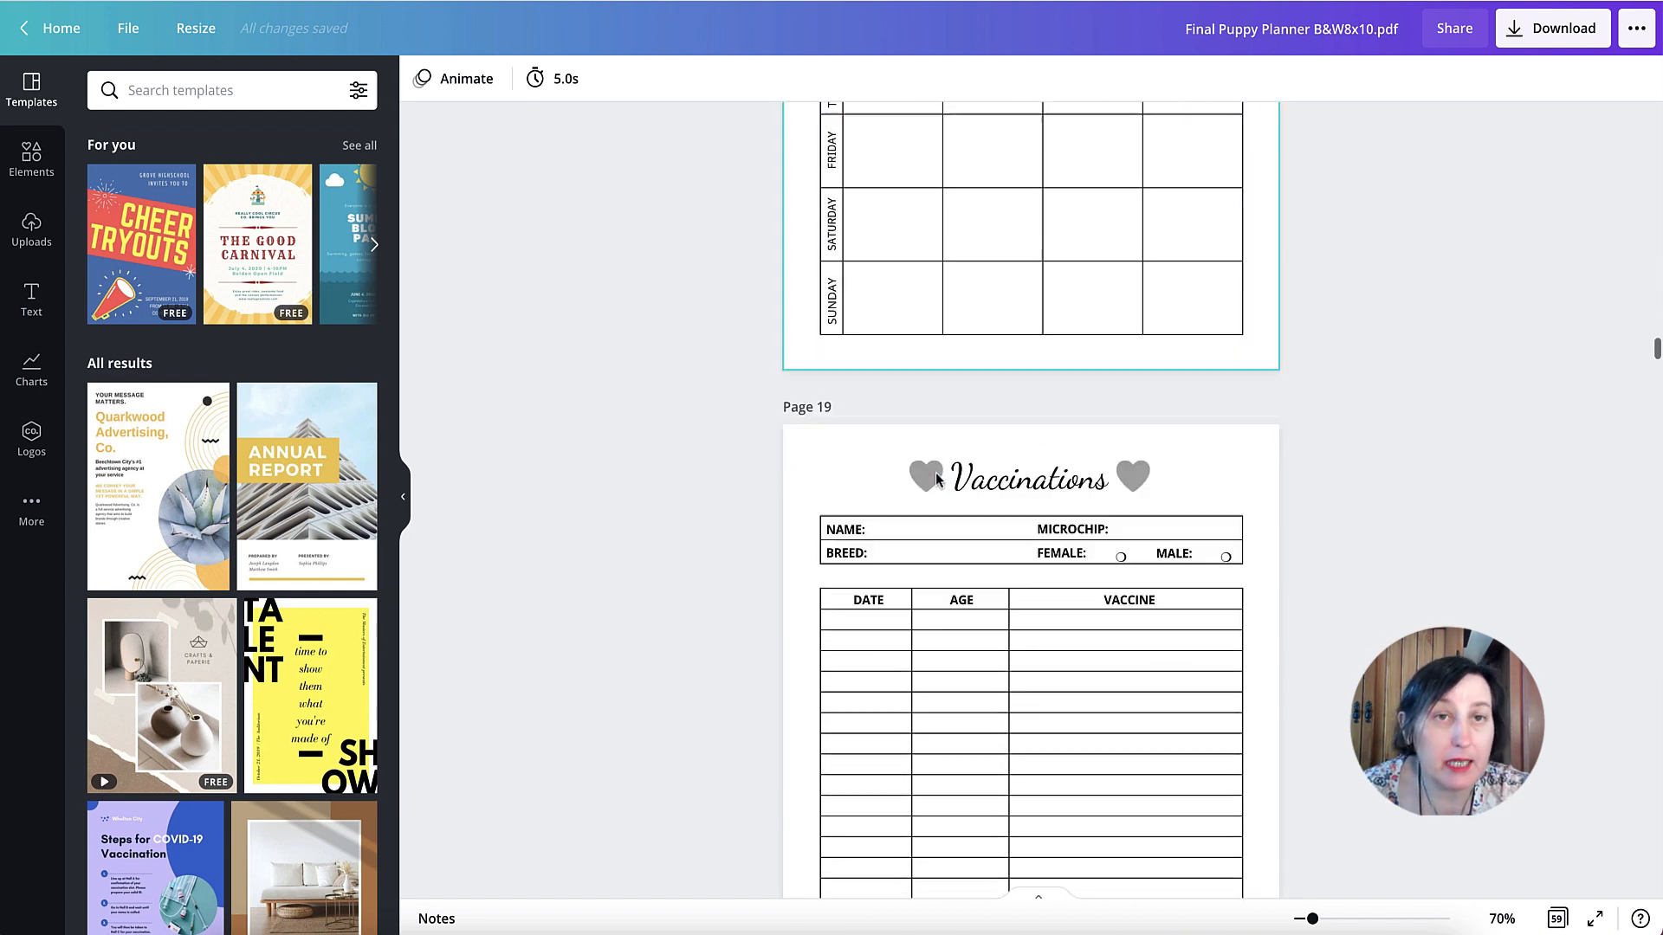
# Review the final planner's layout and decorations from the Pet Expense Log pages through the Socialization Checklist on page 40
pyautogui.scroll(-13, 936, 478)
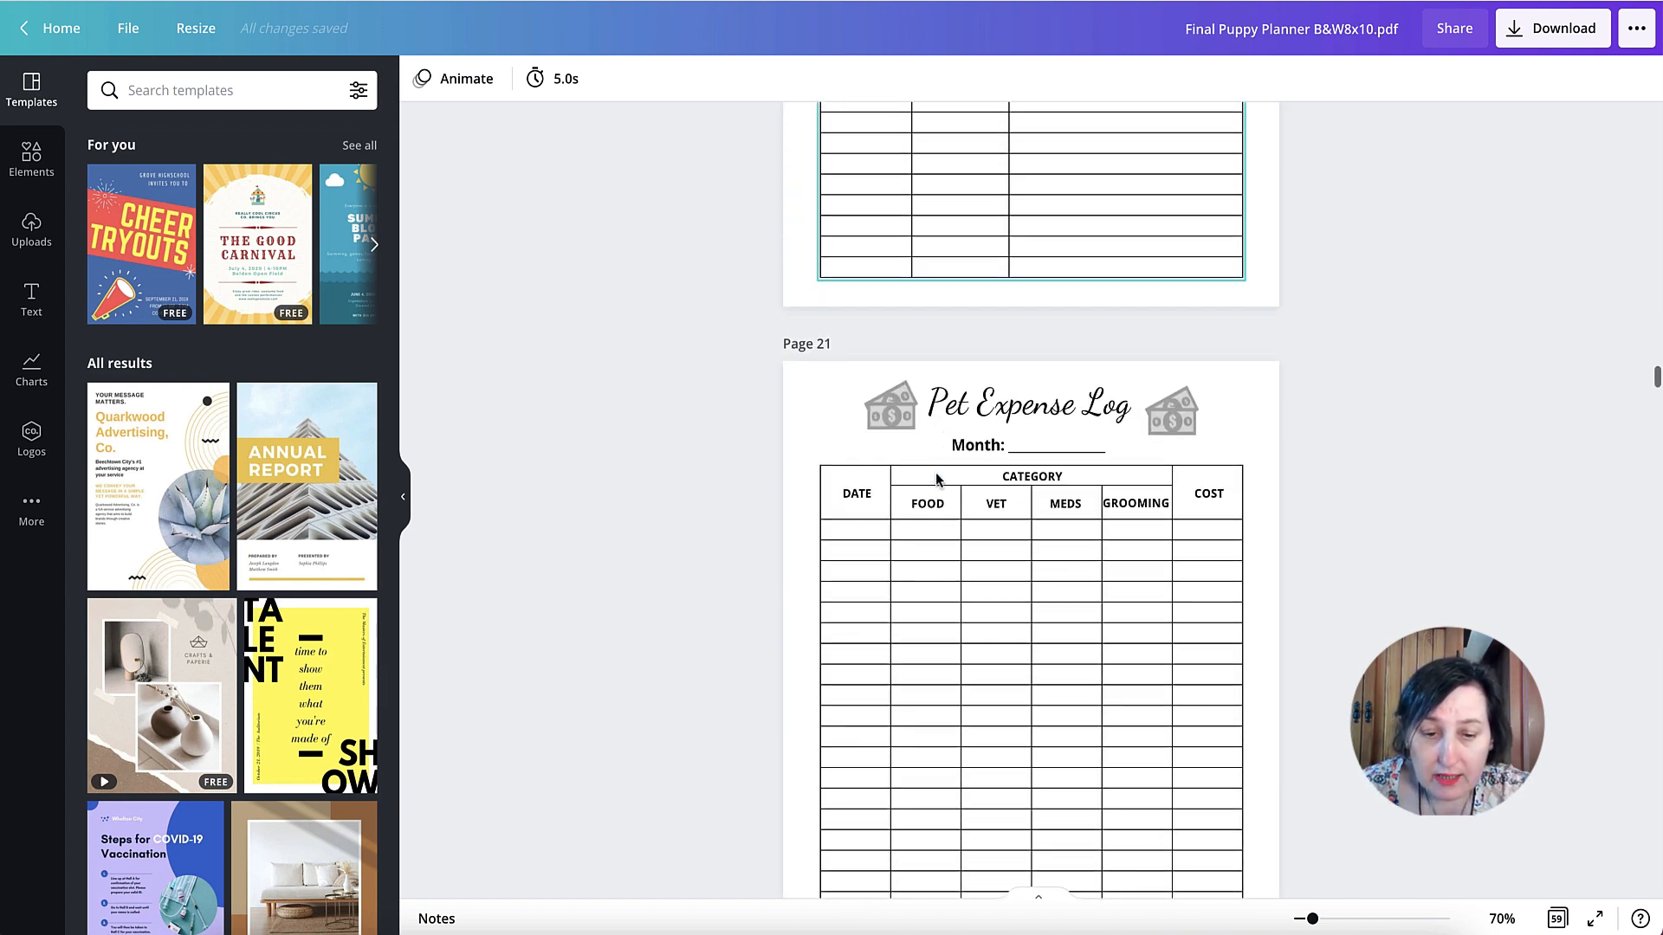
pyautogui.scroll(-18, 935, 478)
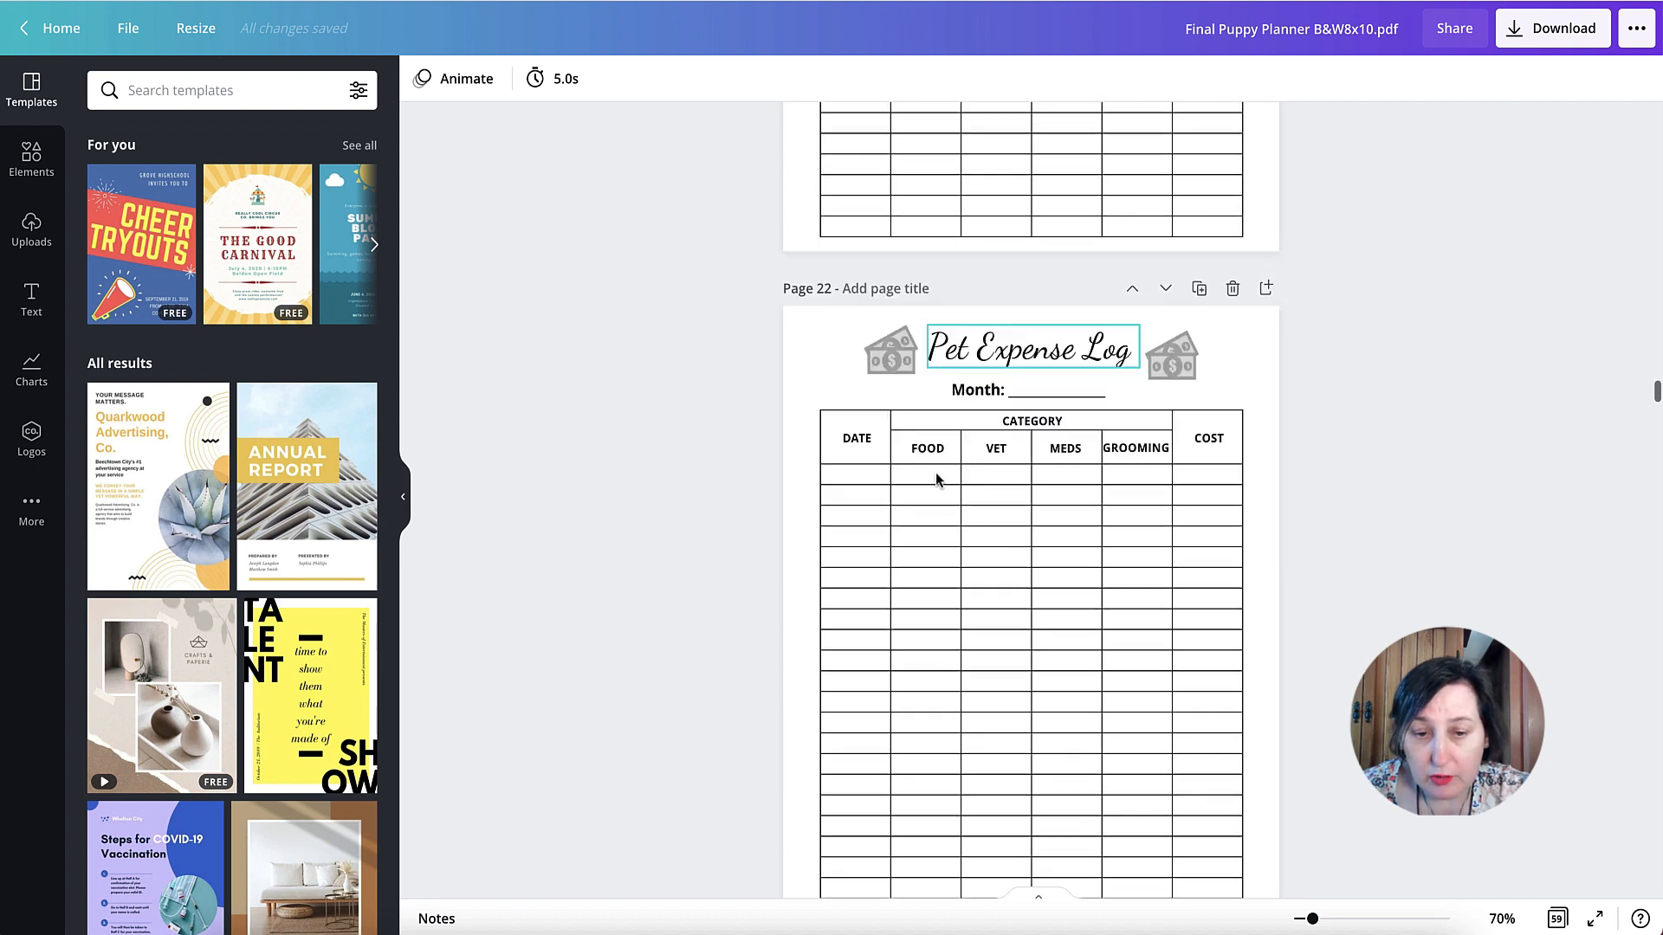
pyautogui.scroll(-7, 935, 478)
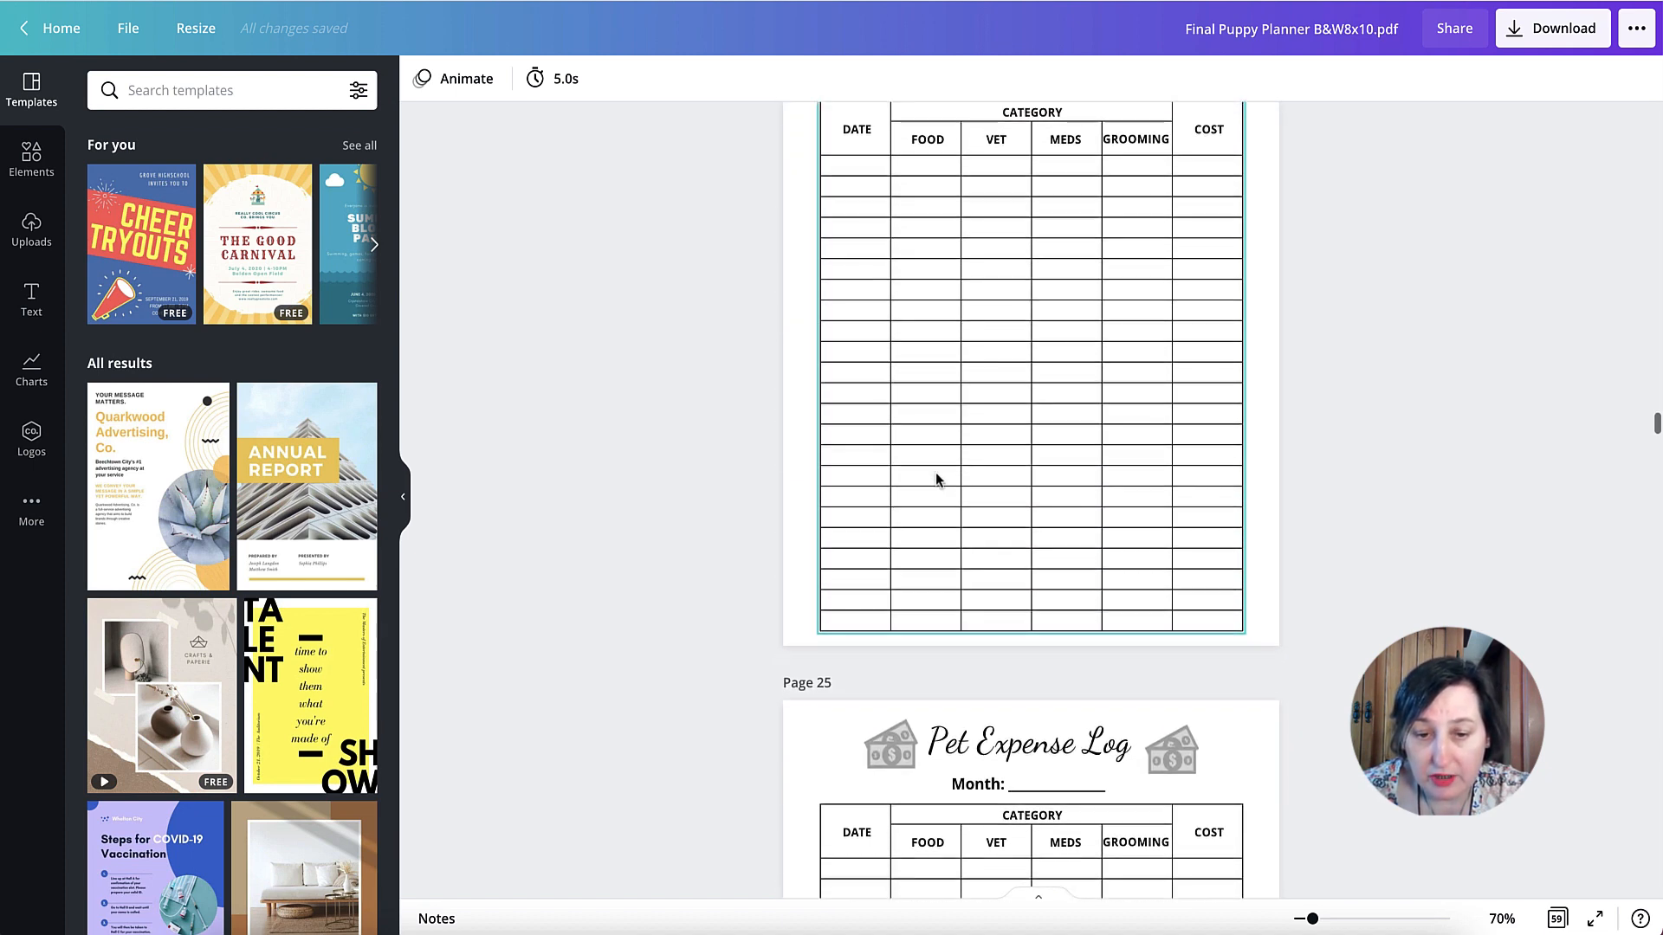
pyautogui.scroll(3, 936, 478)
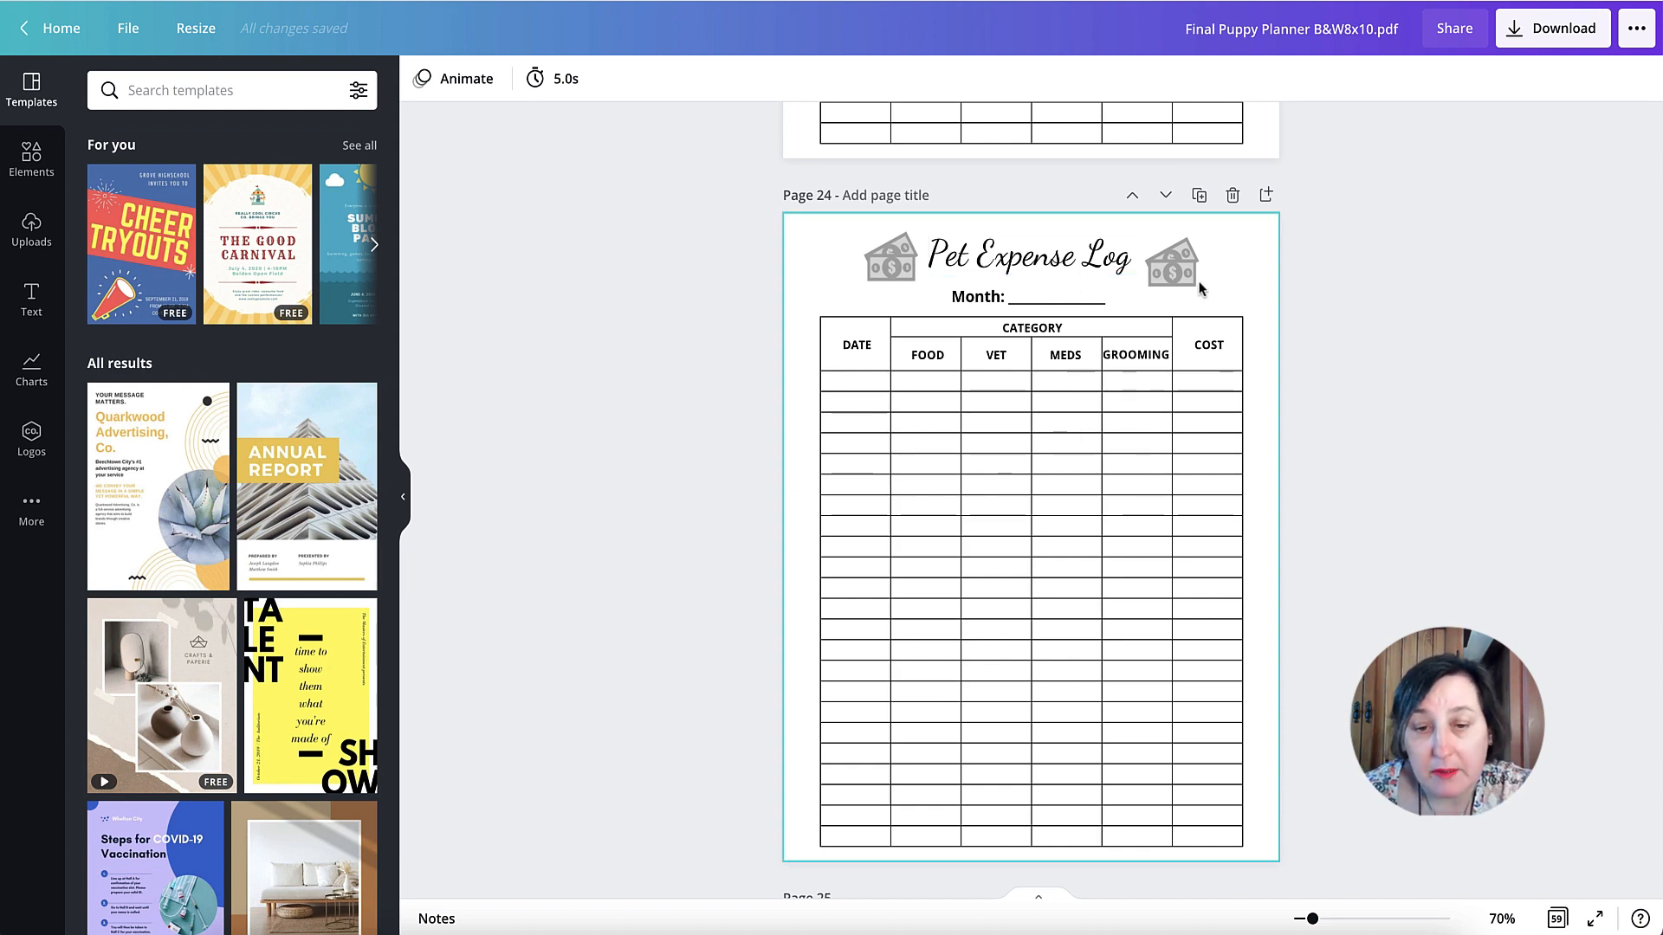
pyautogui.scroll(-10, 1104, 344)
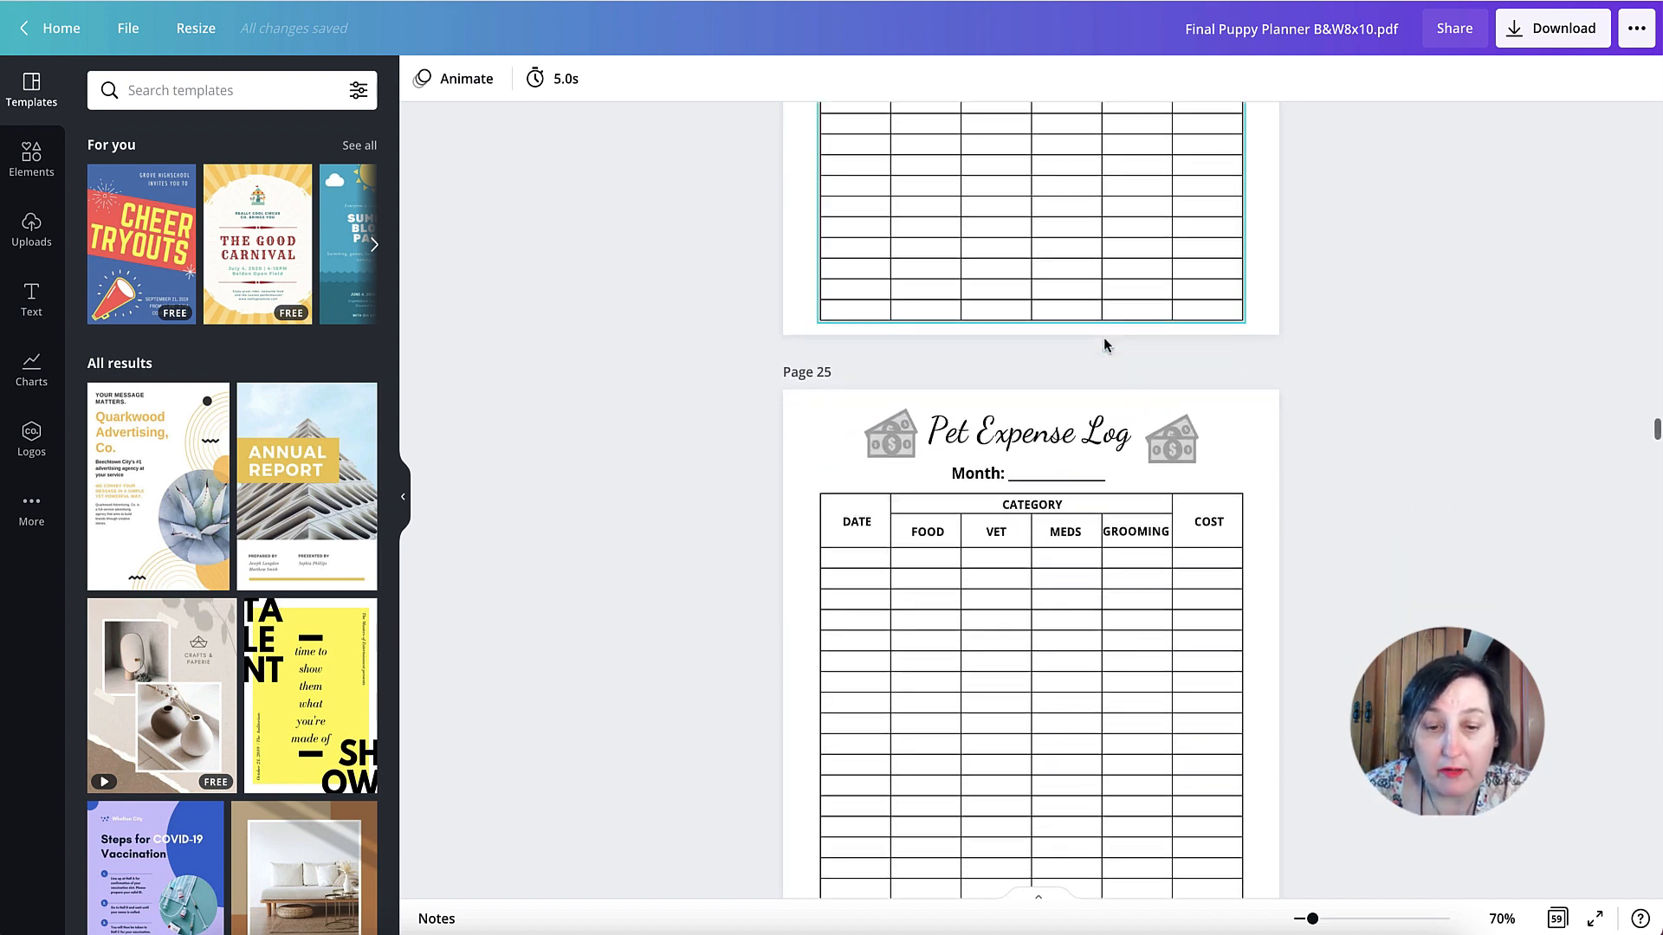
pyautogui.scroll(-20, 1072, 344)
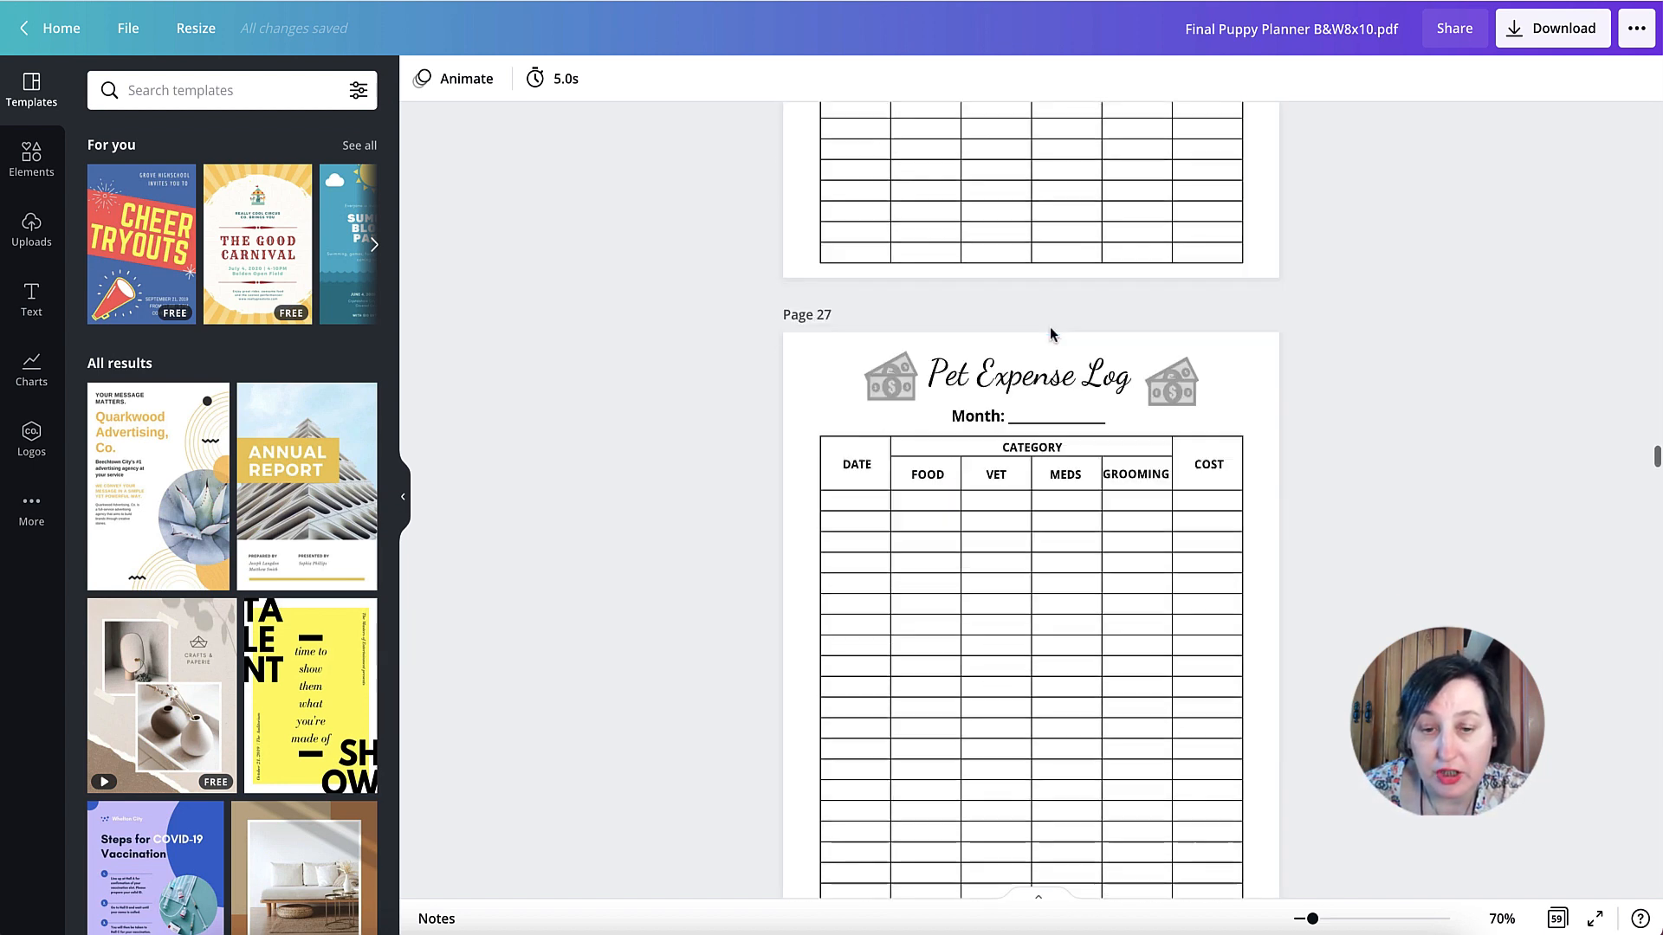
pyautogui.scroll(-20, 1007, 328)
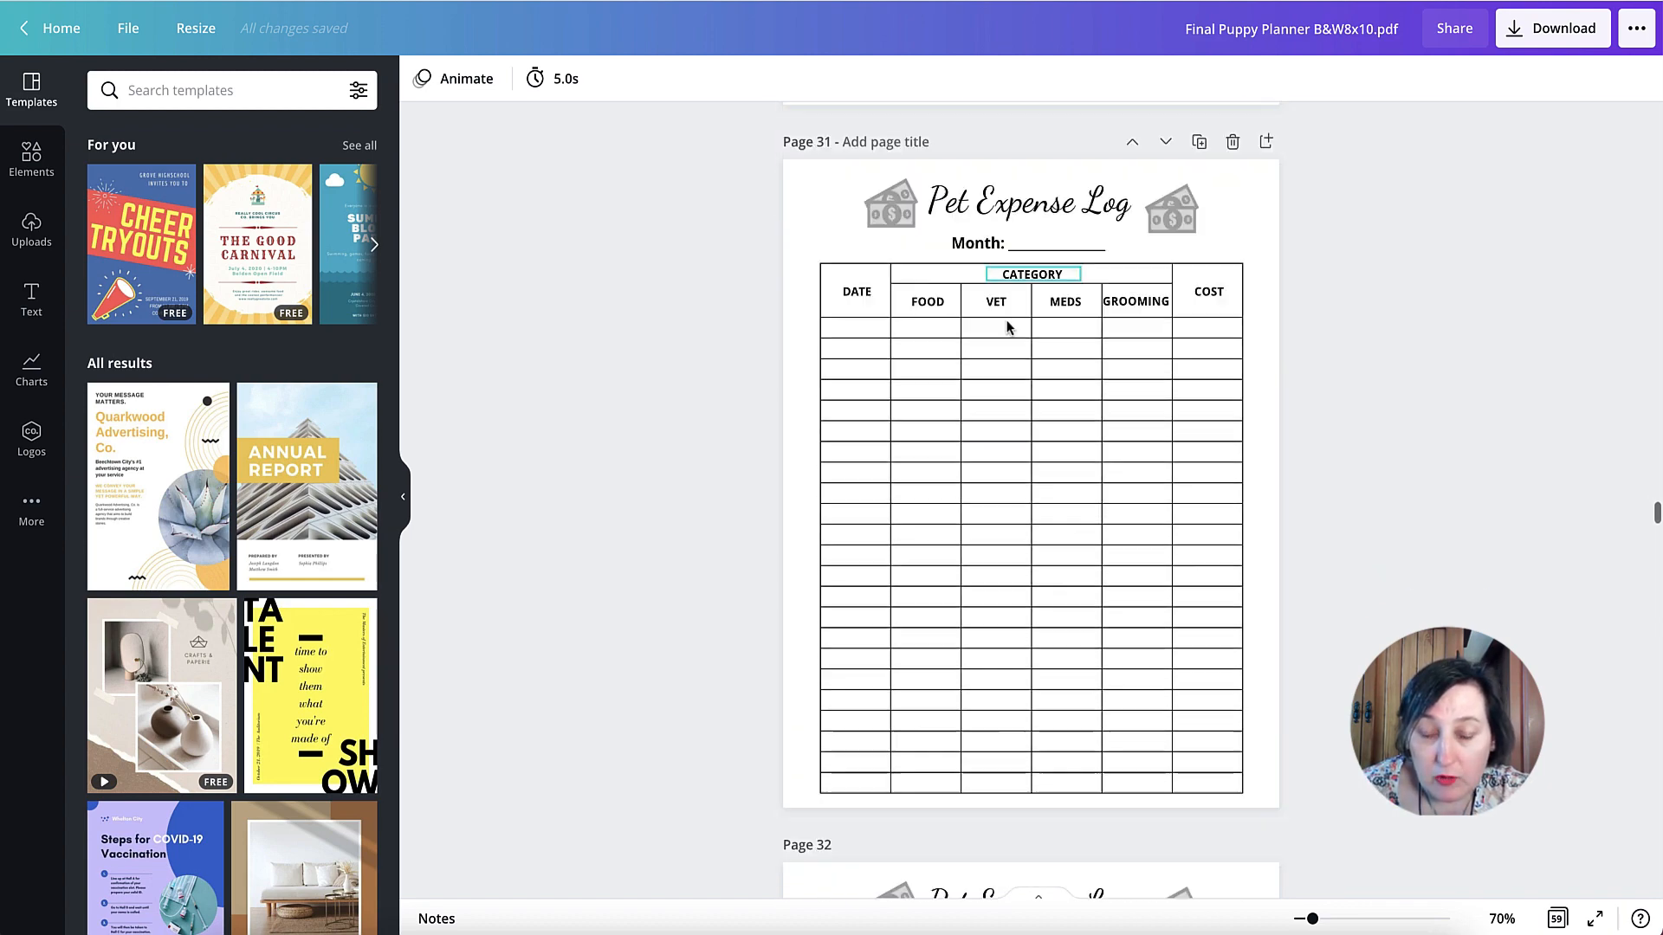
pyautogui.scroll(-20, 1009, 328)
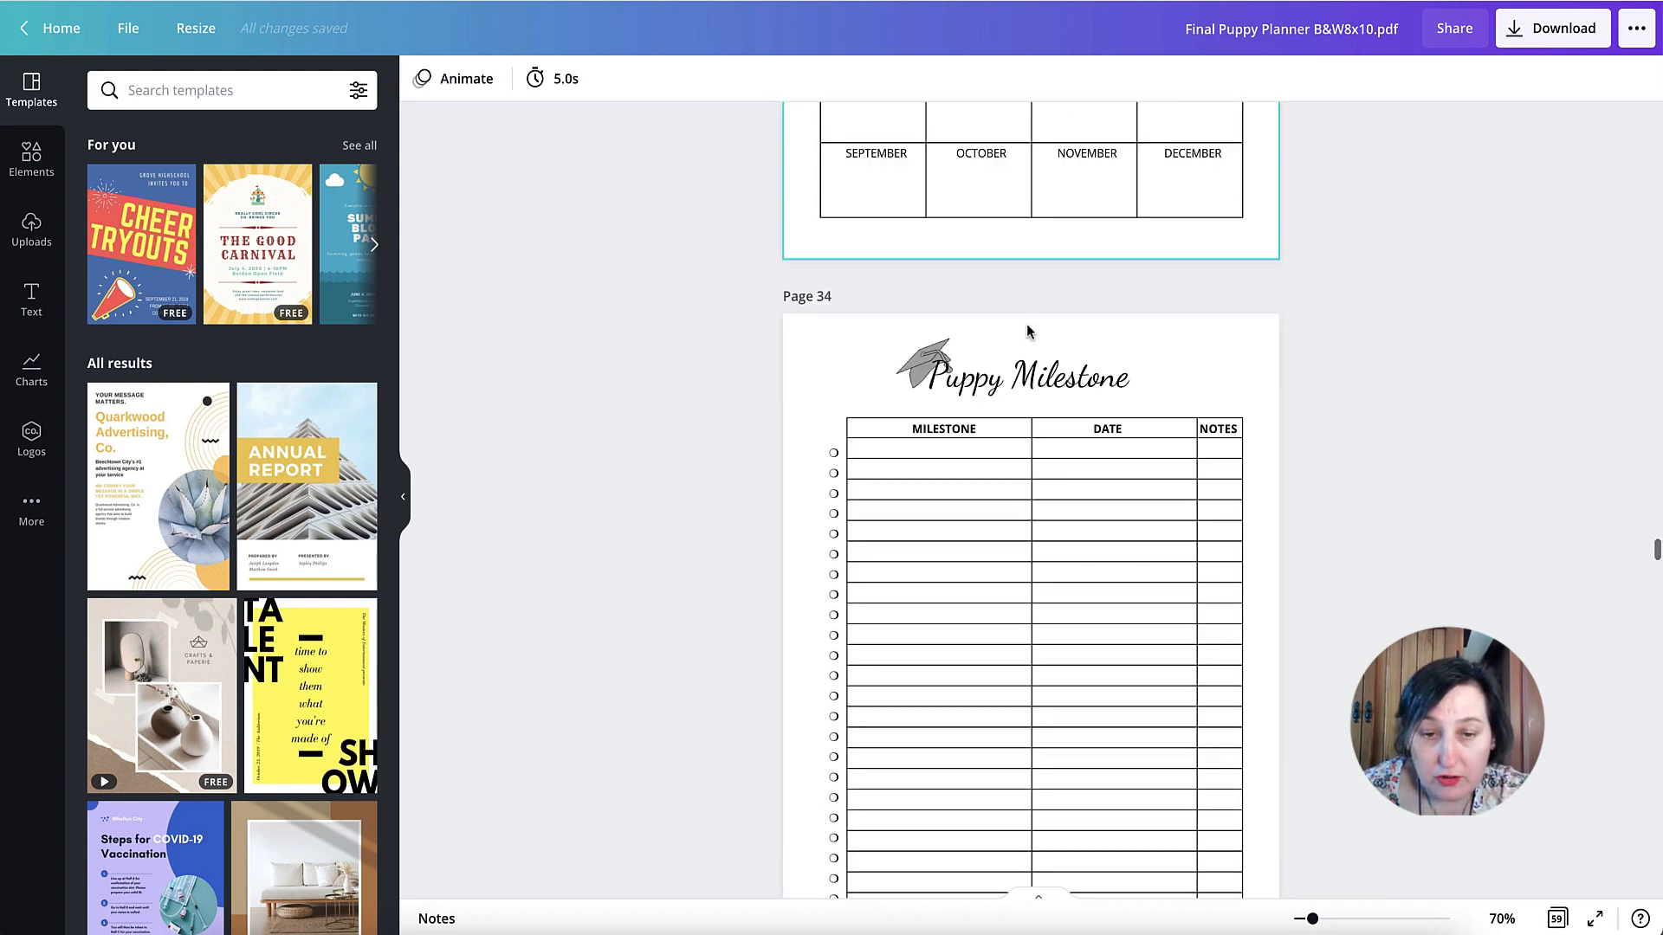
pyautogui.scroll(-20, 1028, 330)
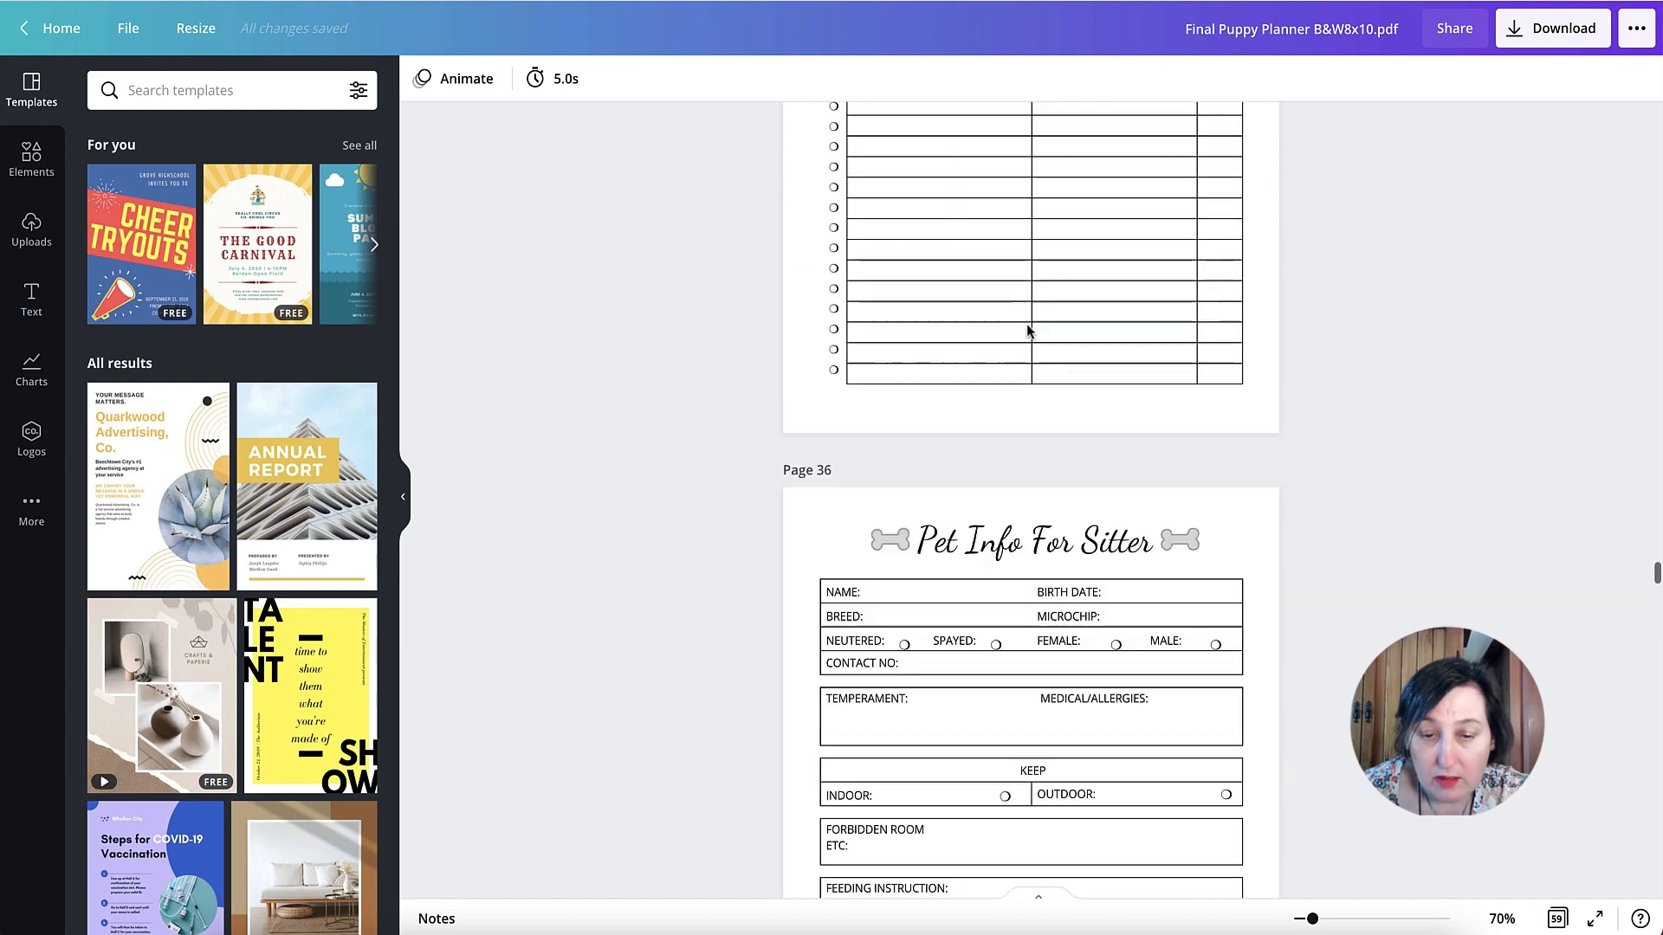
pyautogui.scroll(-20, 1028, 330)
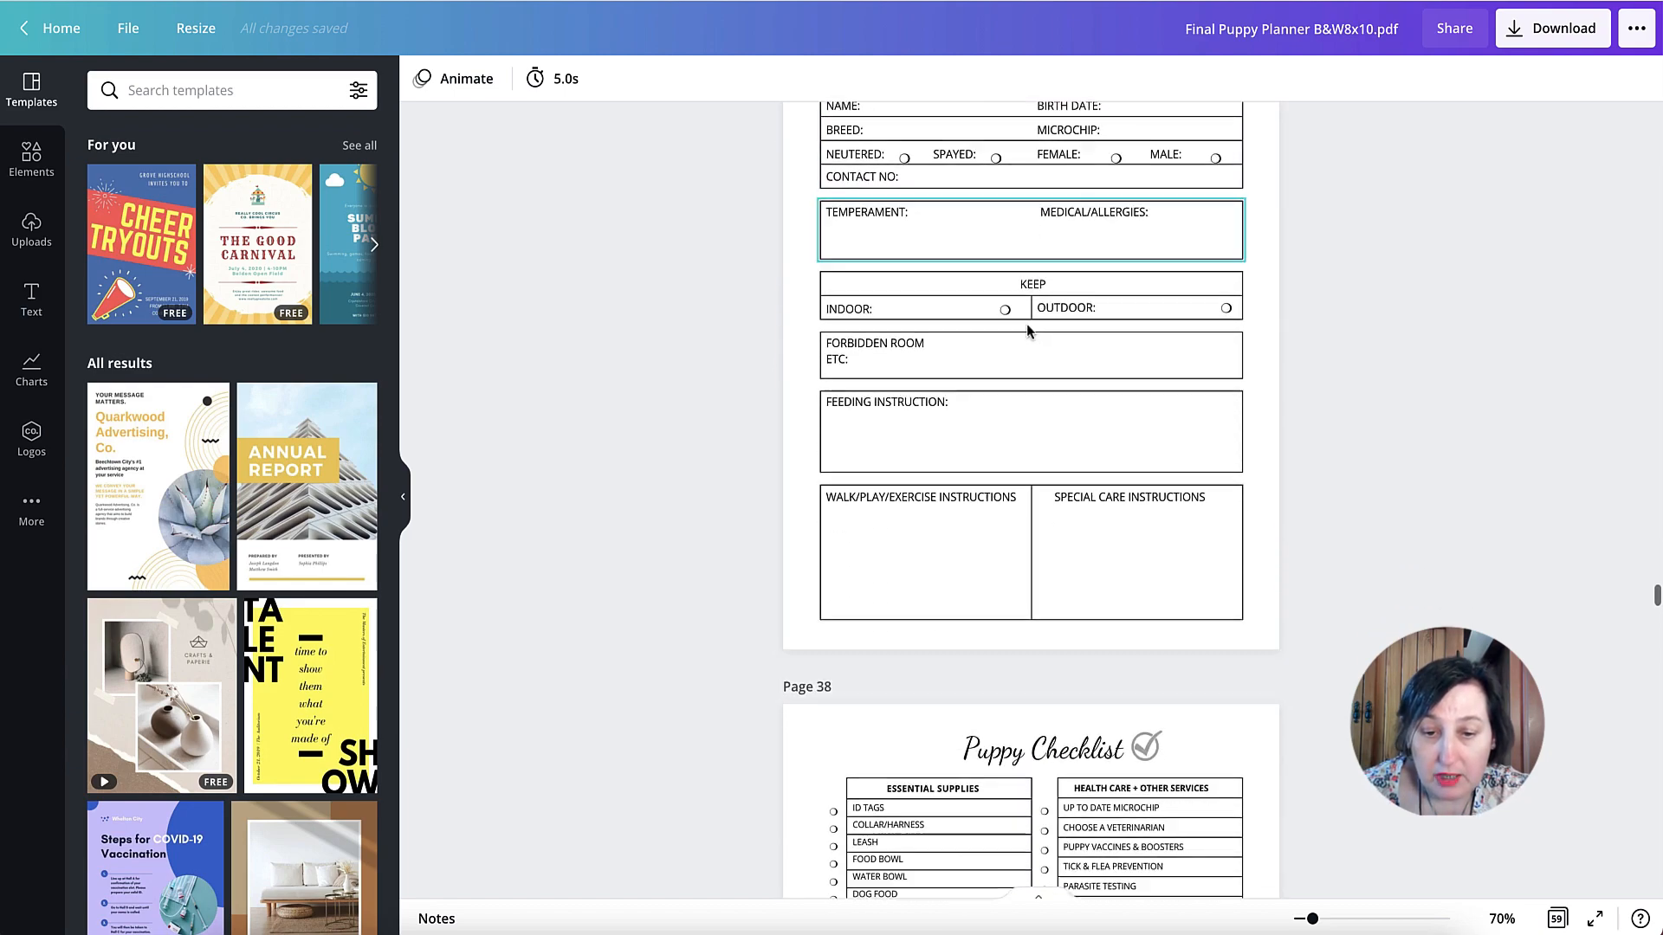
pyautogui.scroll(-20, 1028, 330)
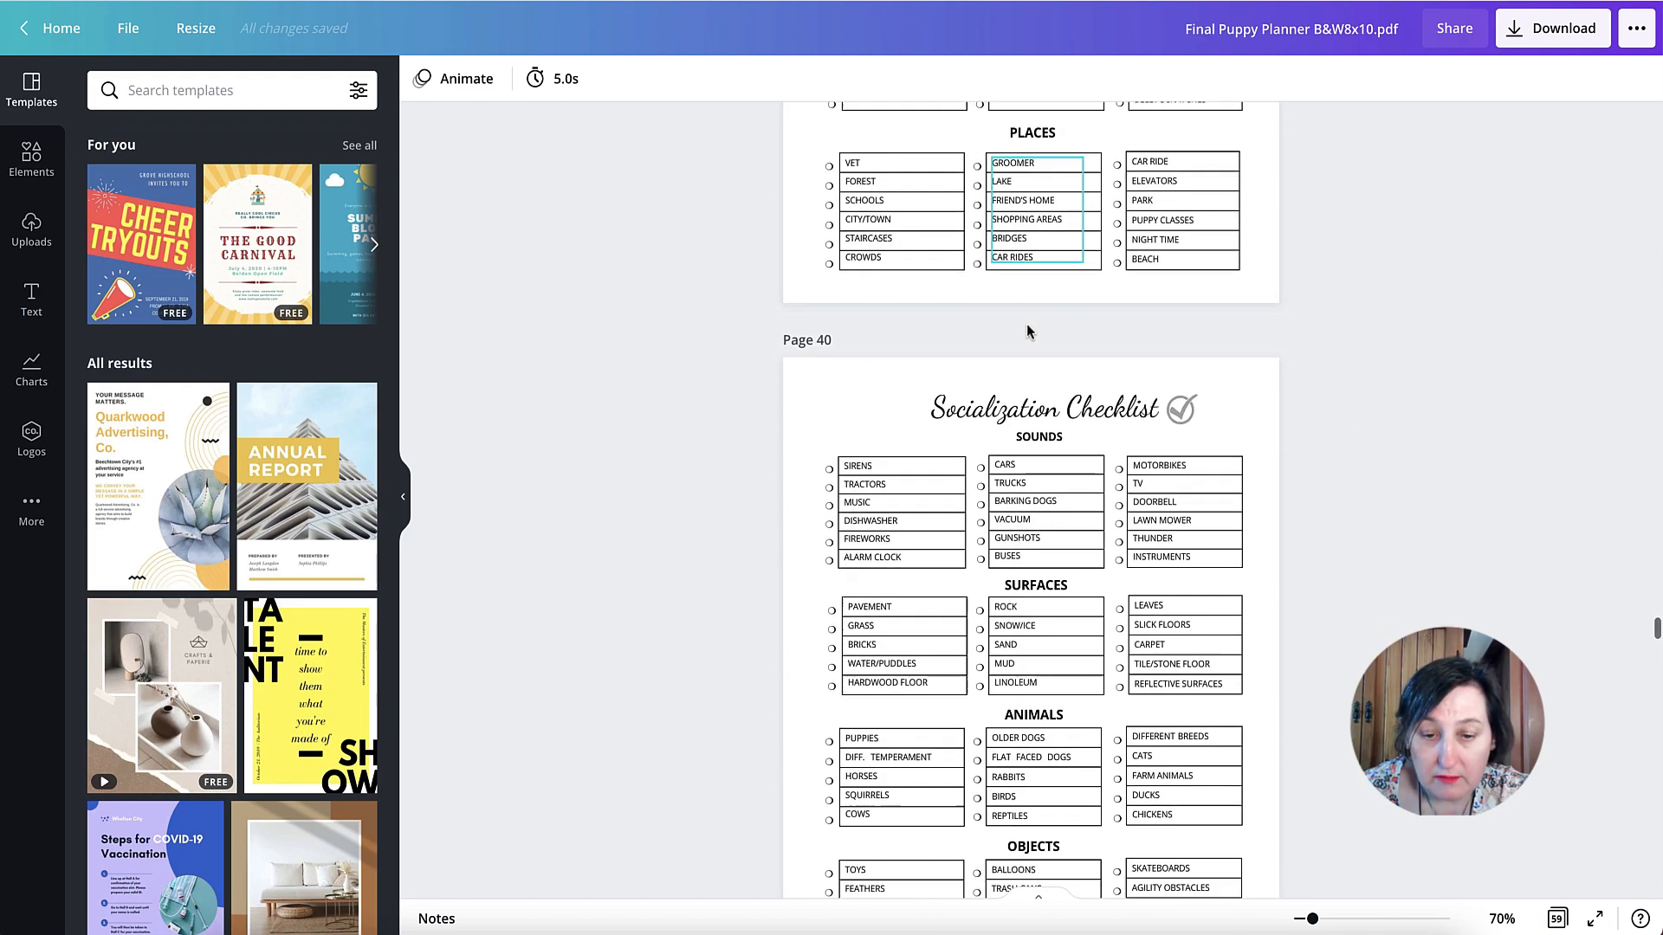
# Review the final planner's Weekly Training, monthly planner and Journal pages up to the Vision Board on page 59
pyautogui.scroll(-10, 1028, 330)
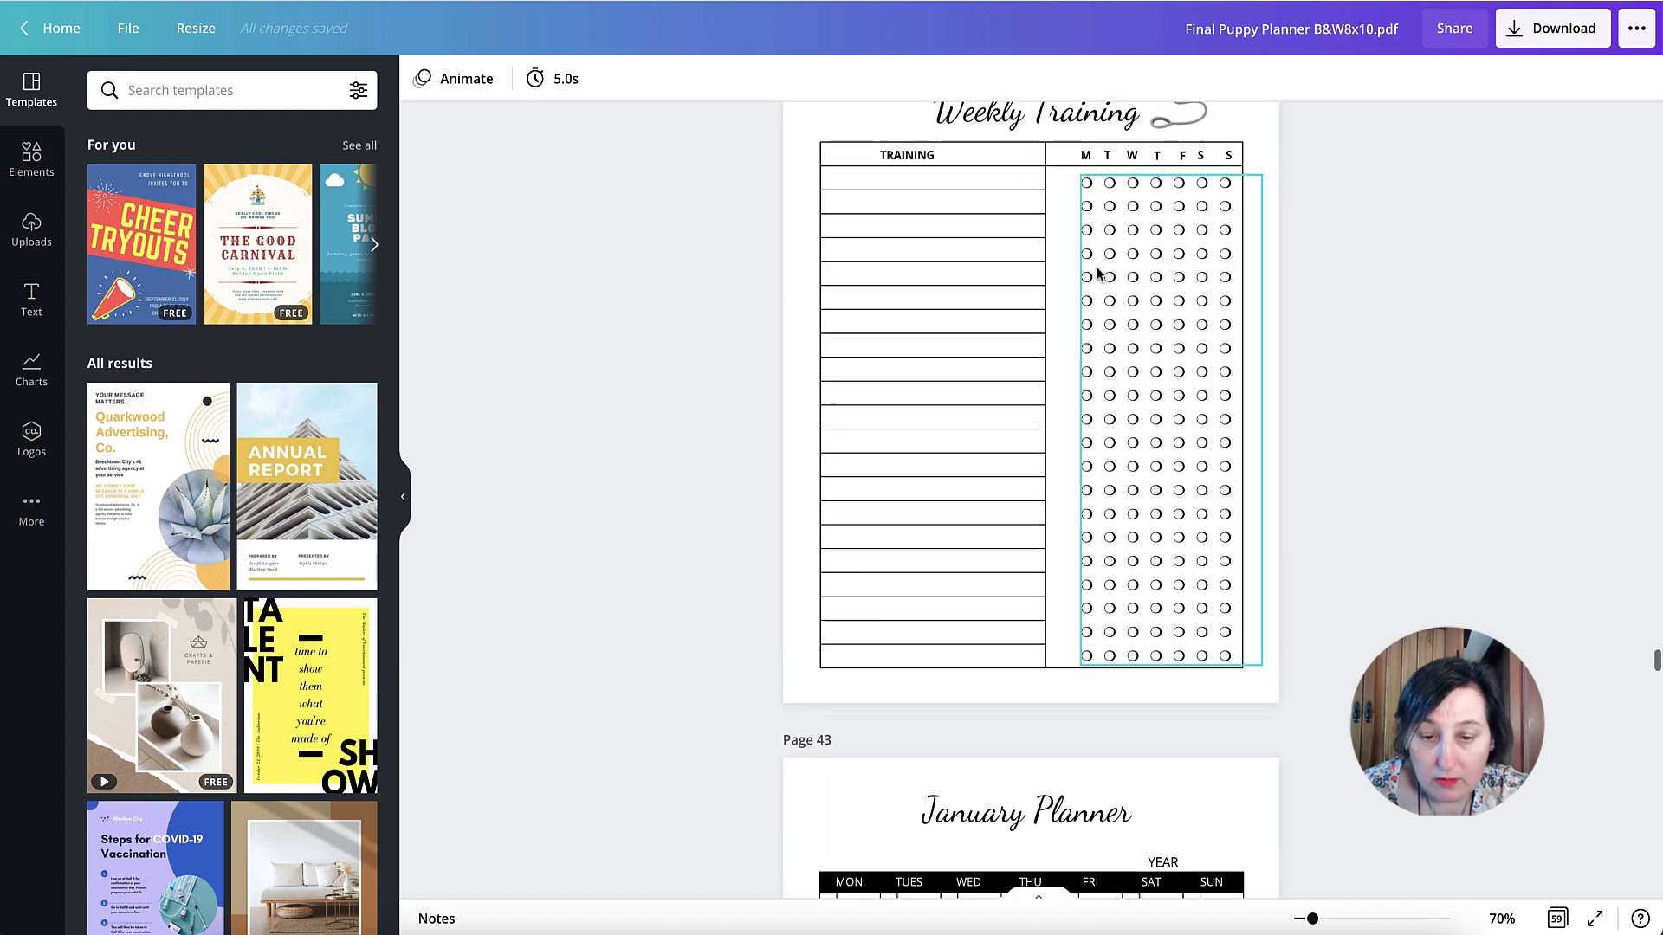
pyautogui.scroll(6, 1087, 282)
pyautogui.scroll(-20, 1089, 280)
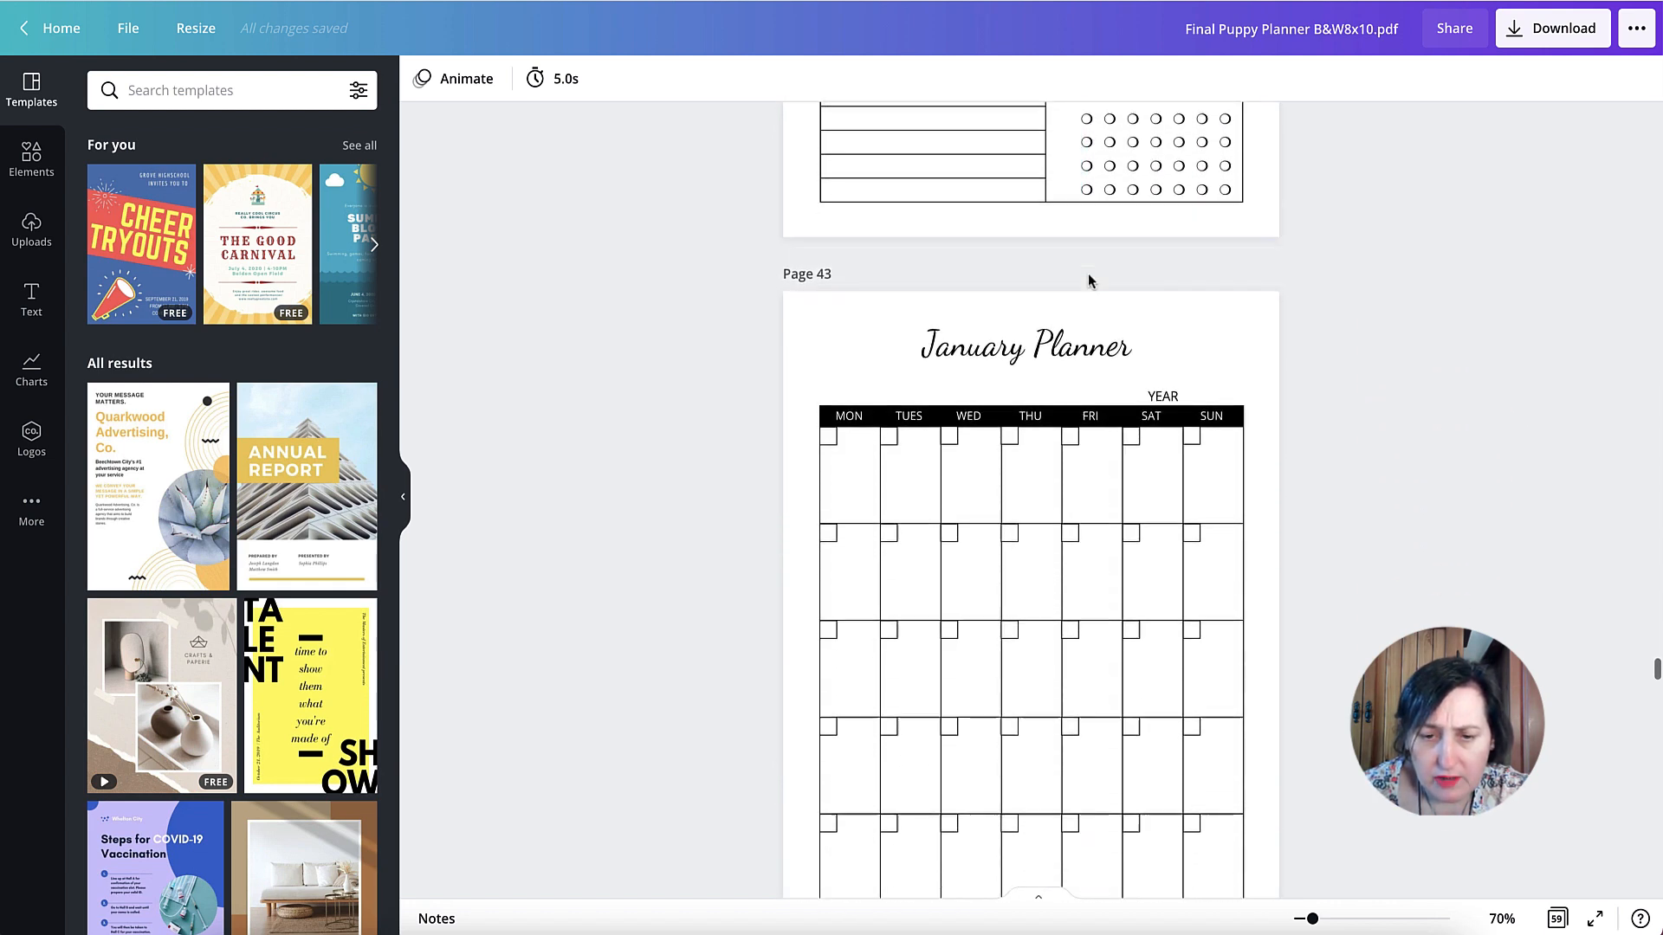
pyautogui.scroll(-20, 1088, 280)
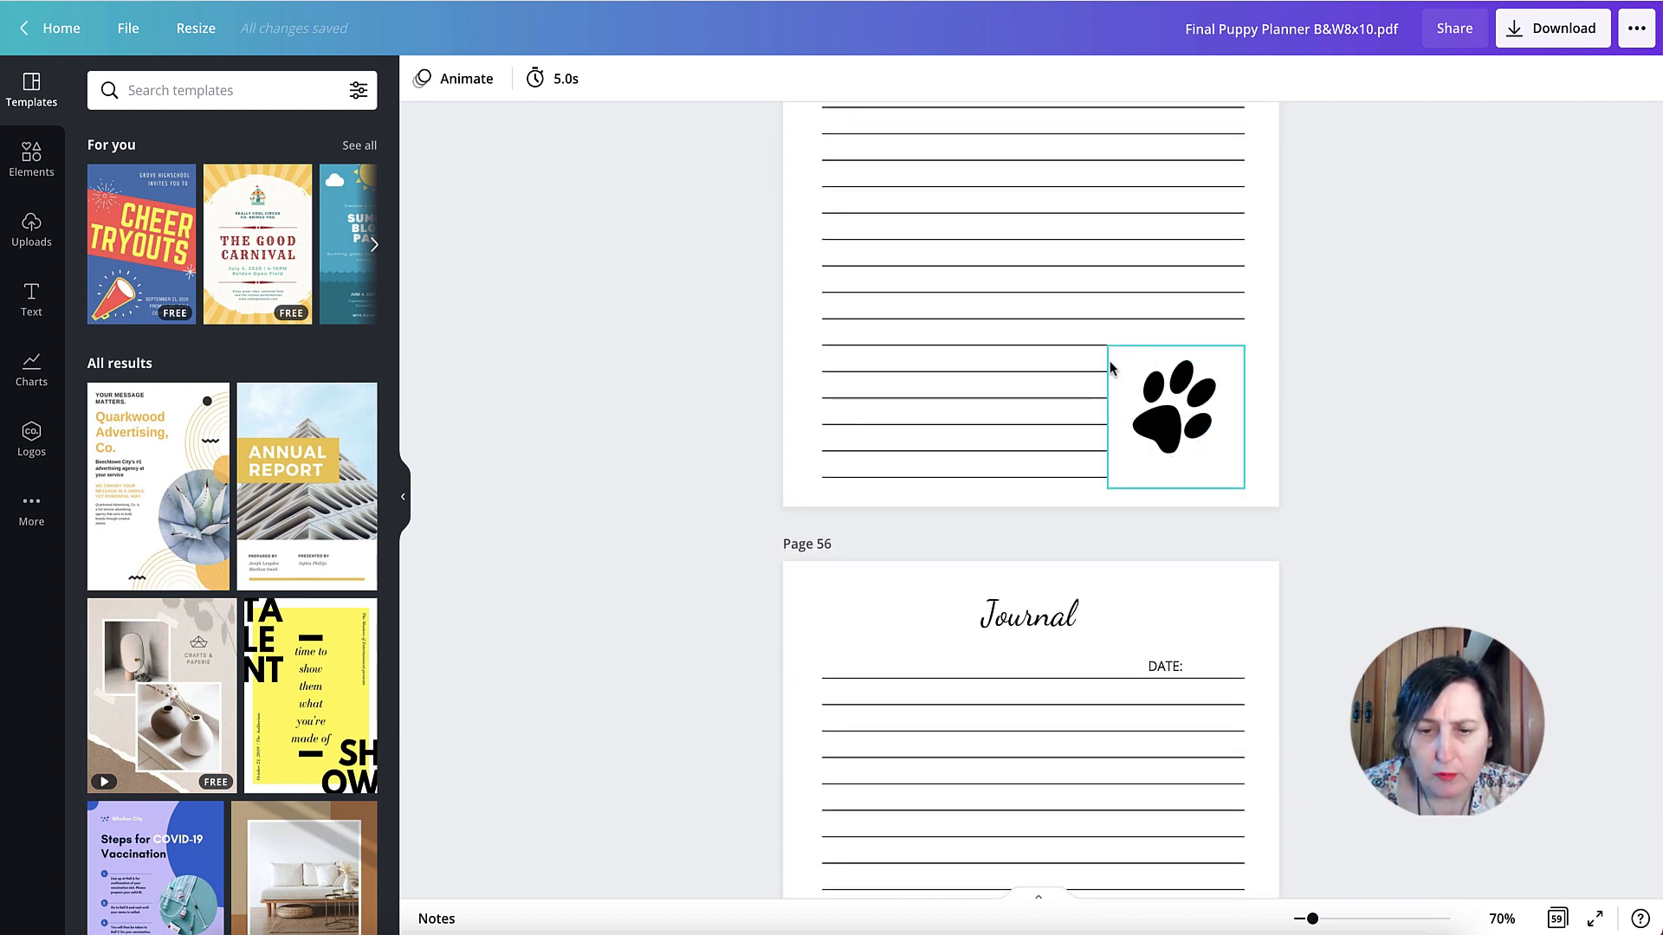
pyautogui.scroll(-14, 1062, 368)
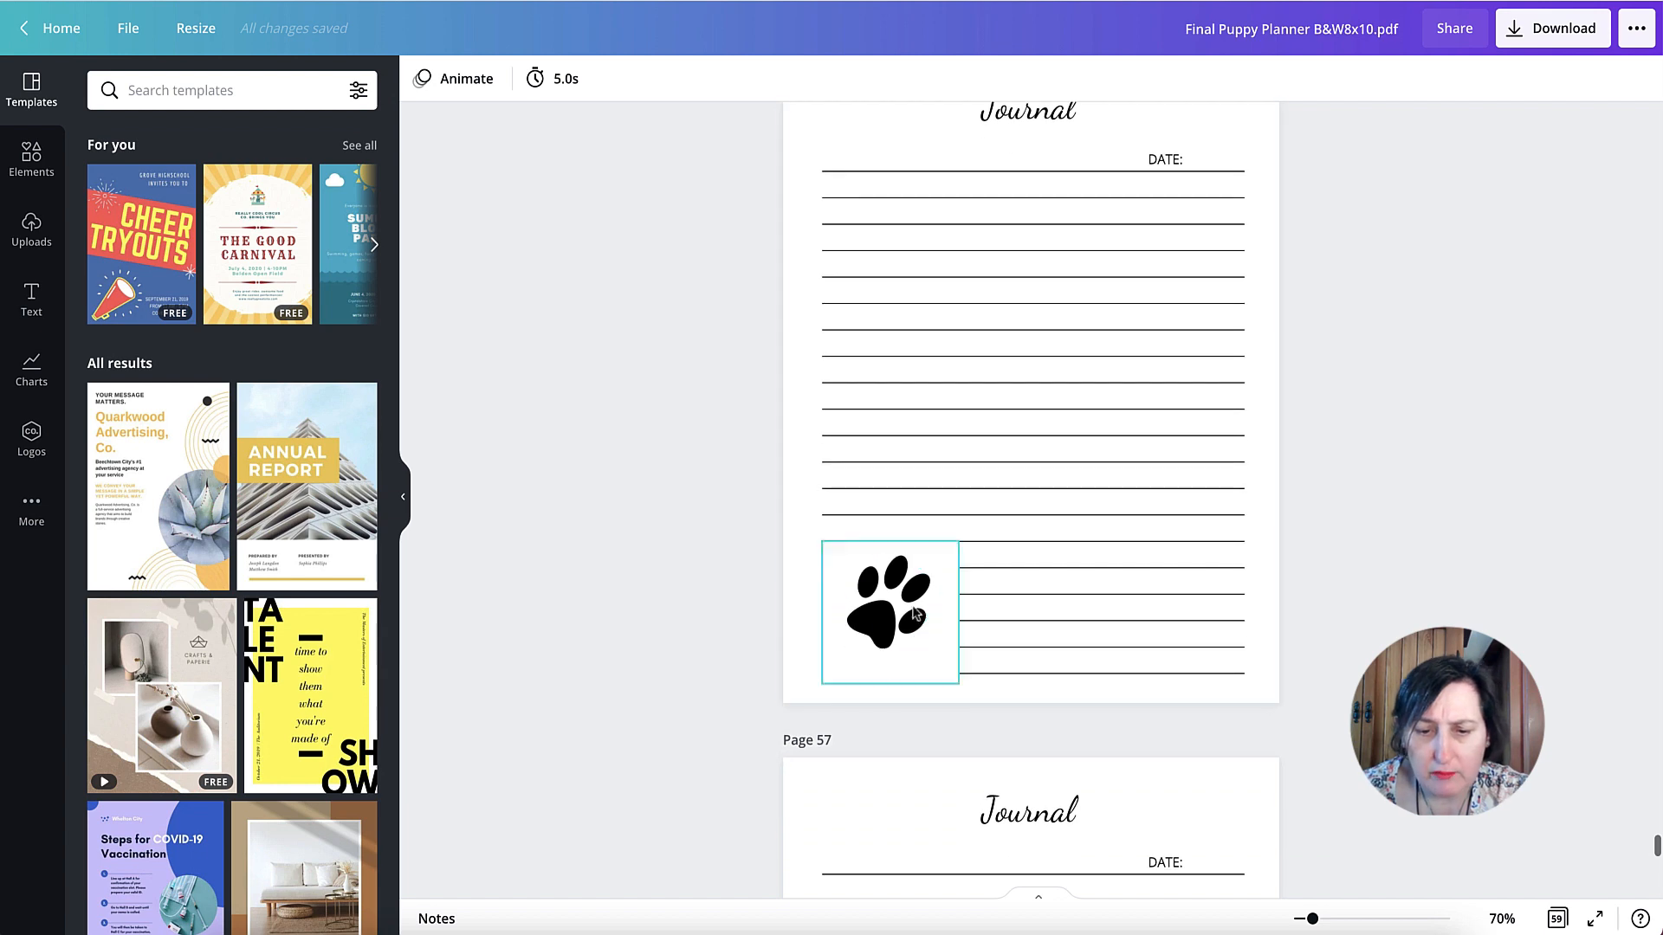
pyautogui.scroll(-12, 1229, 575)
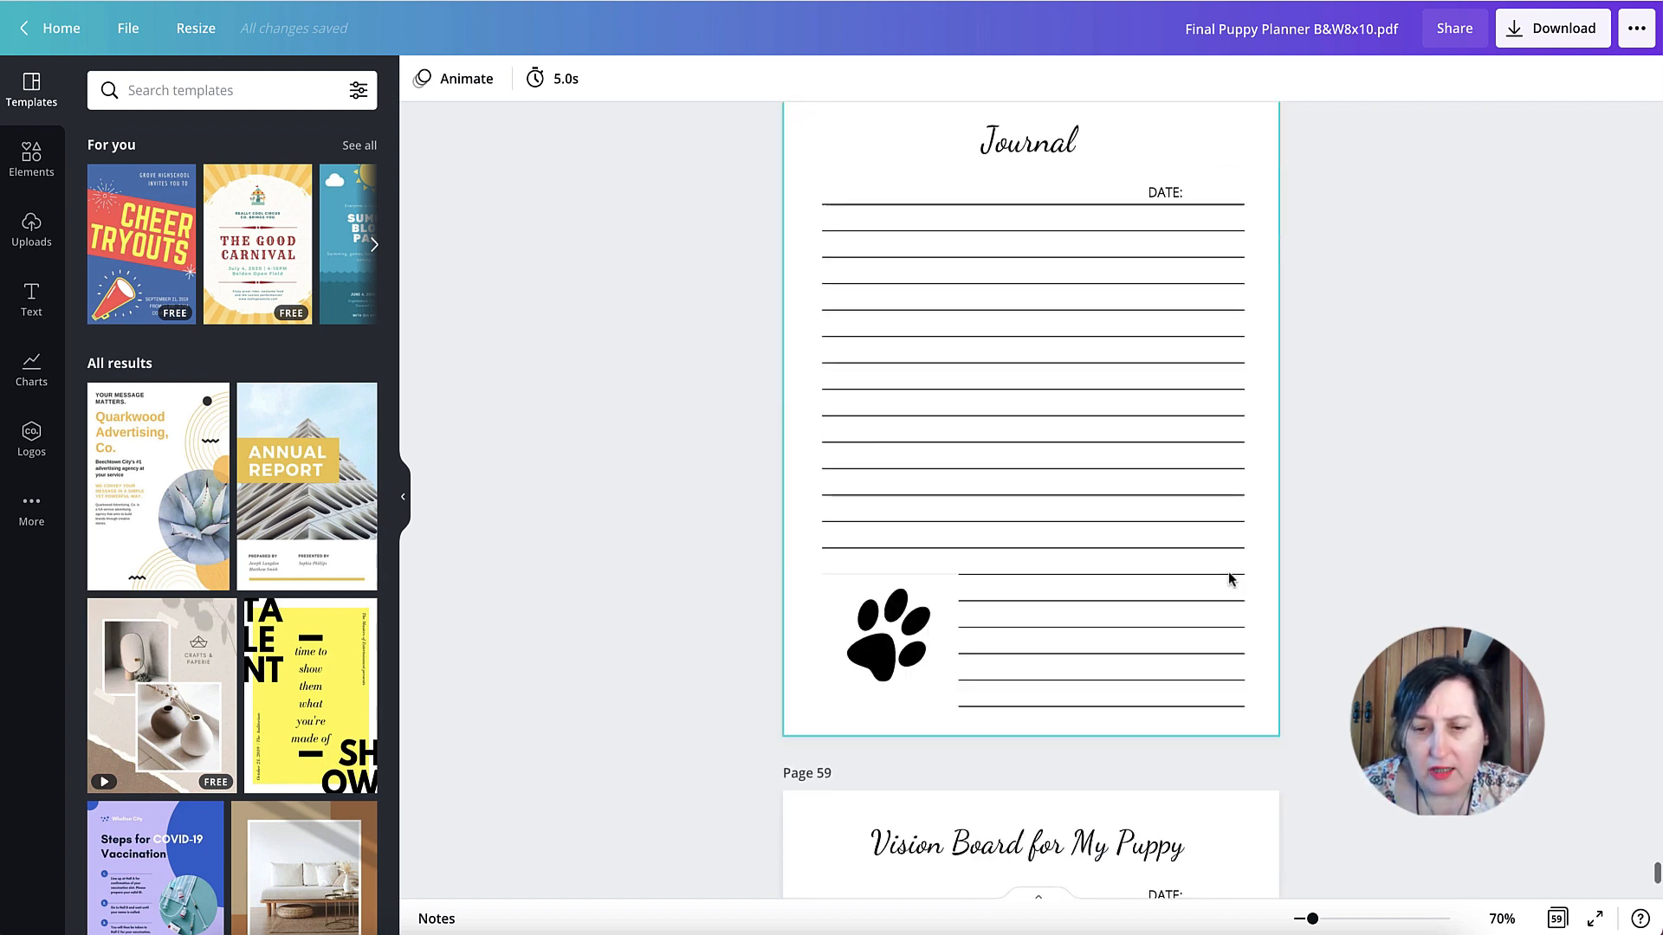
pyautogui.scroll(9, 1234, 567)
pyautogui.scroll(20, 1237, 558)
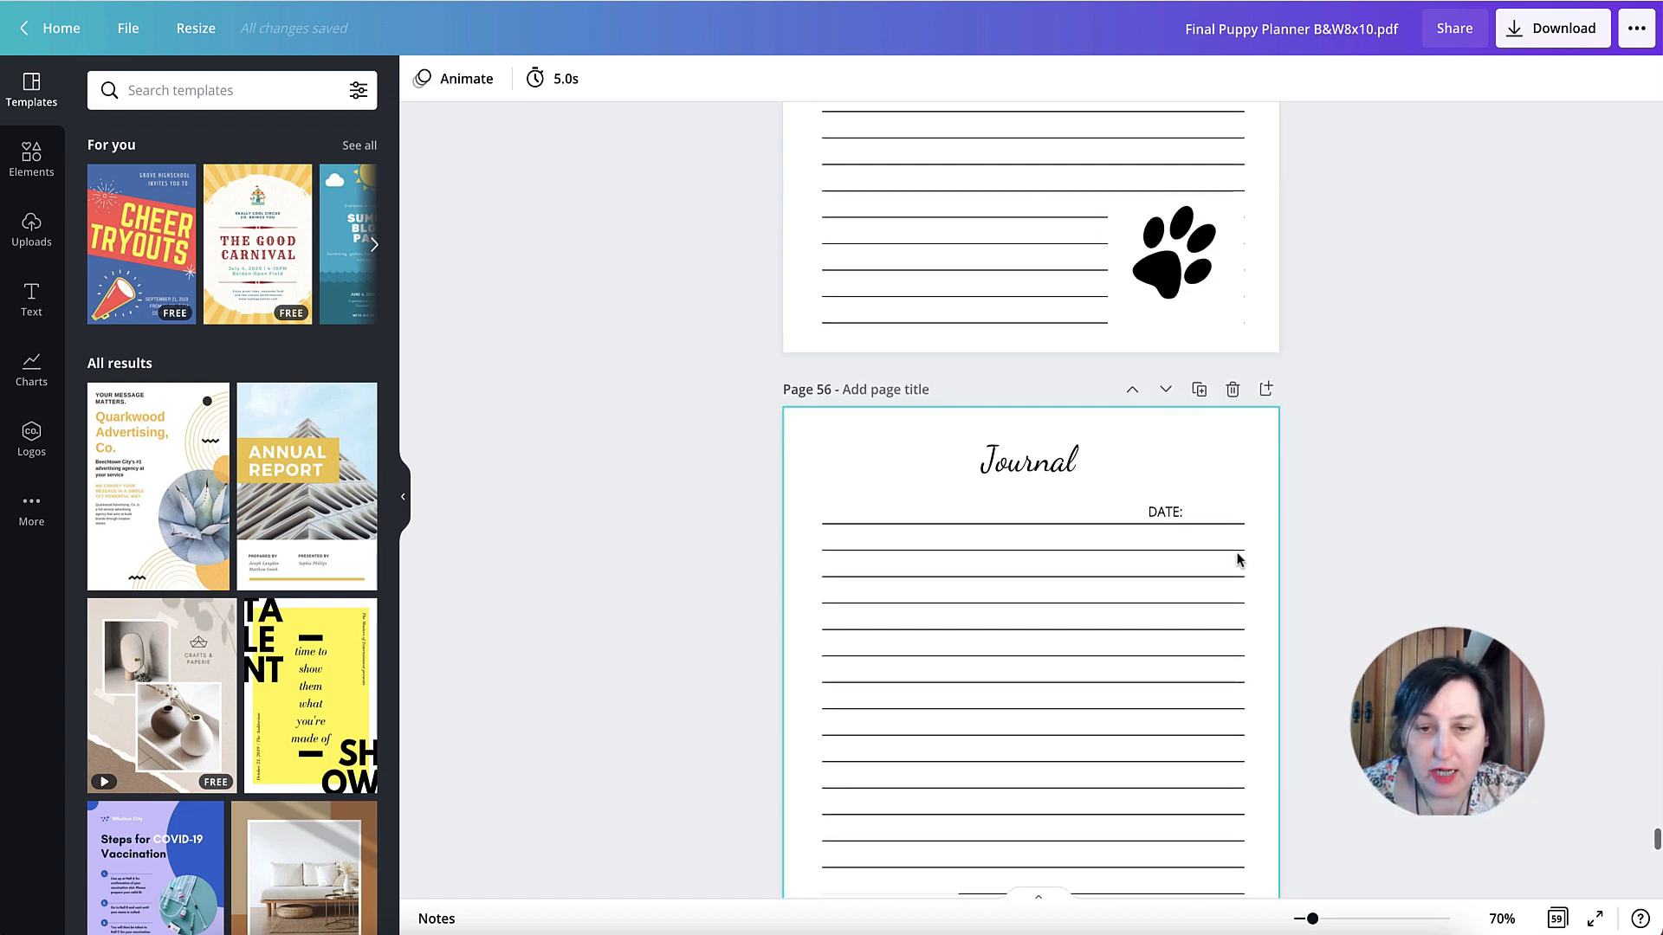
pyautogui.scroll(20, 1238, 559)
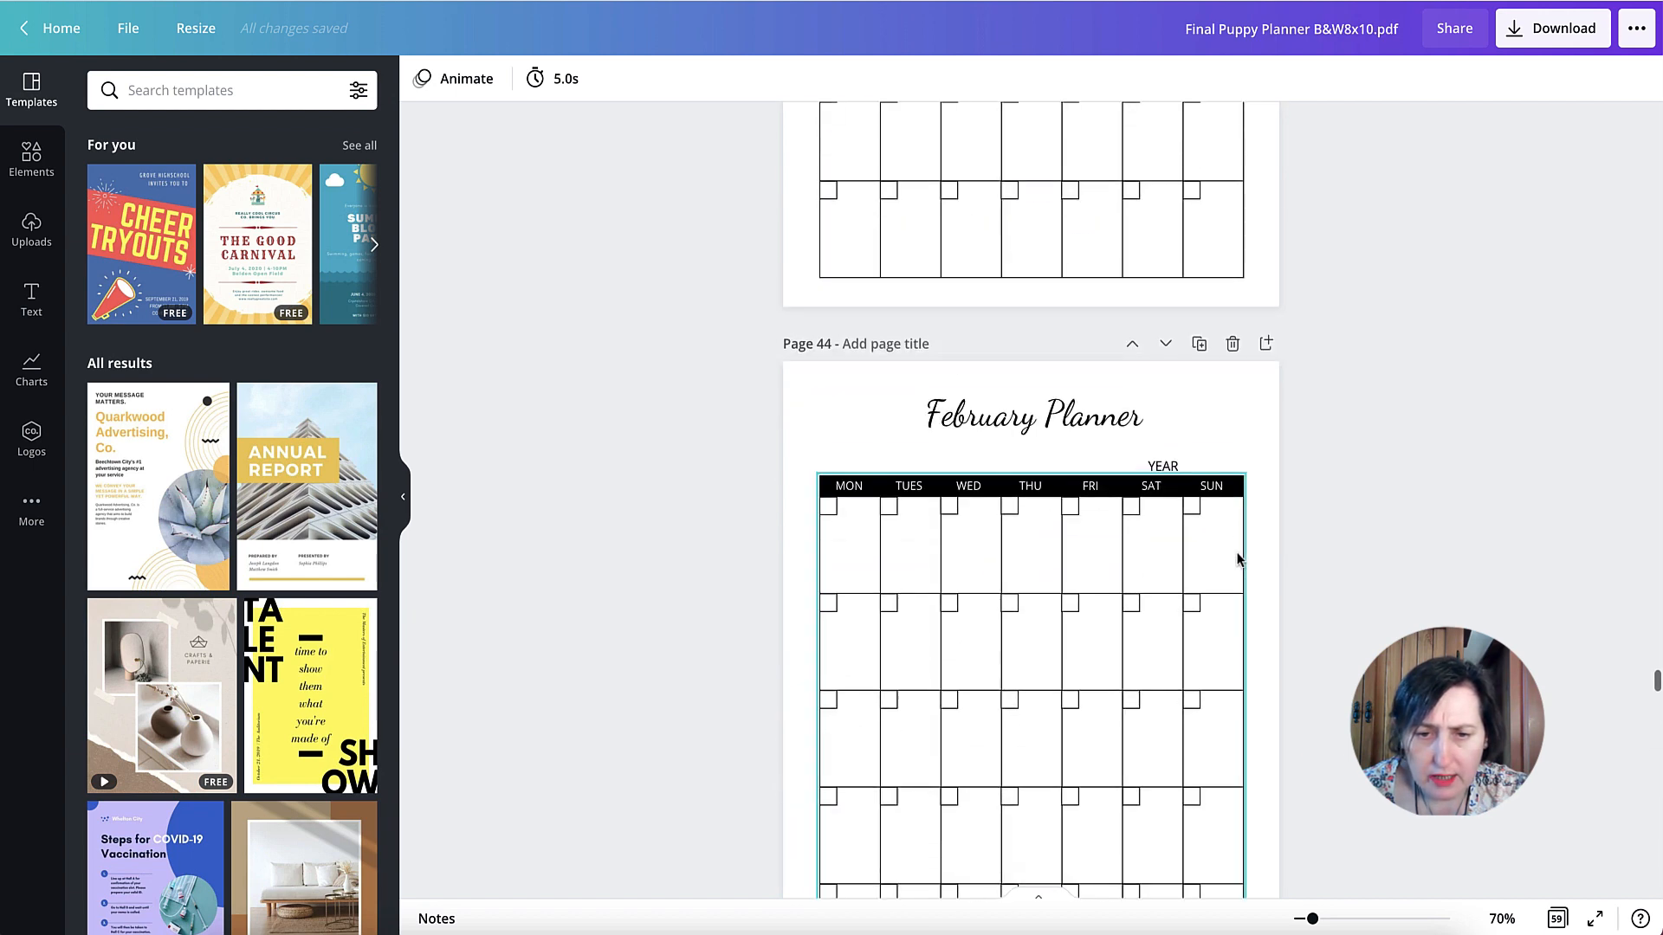
# Review the title graphics and tables on the Feeding Schedule and Walk Schedule pages, 17 and 18
pyautogui.scroll(-1, 1083, 456)
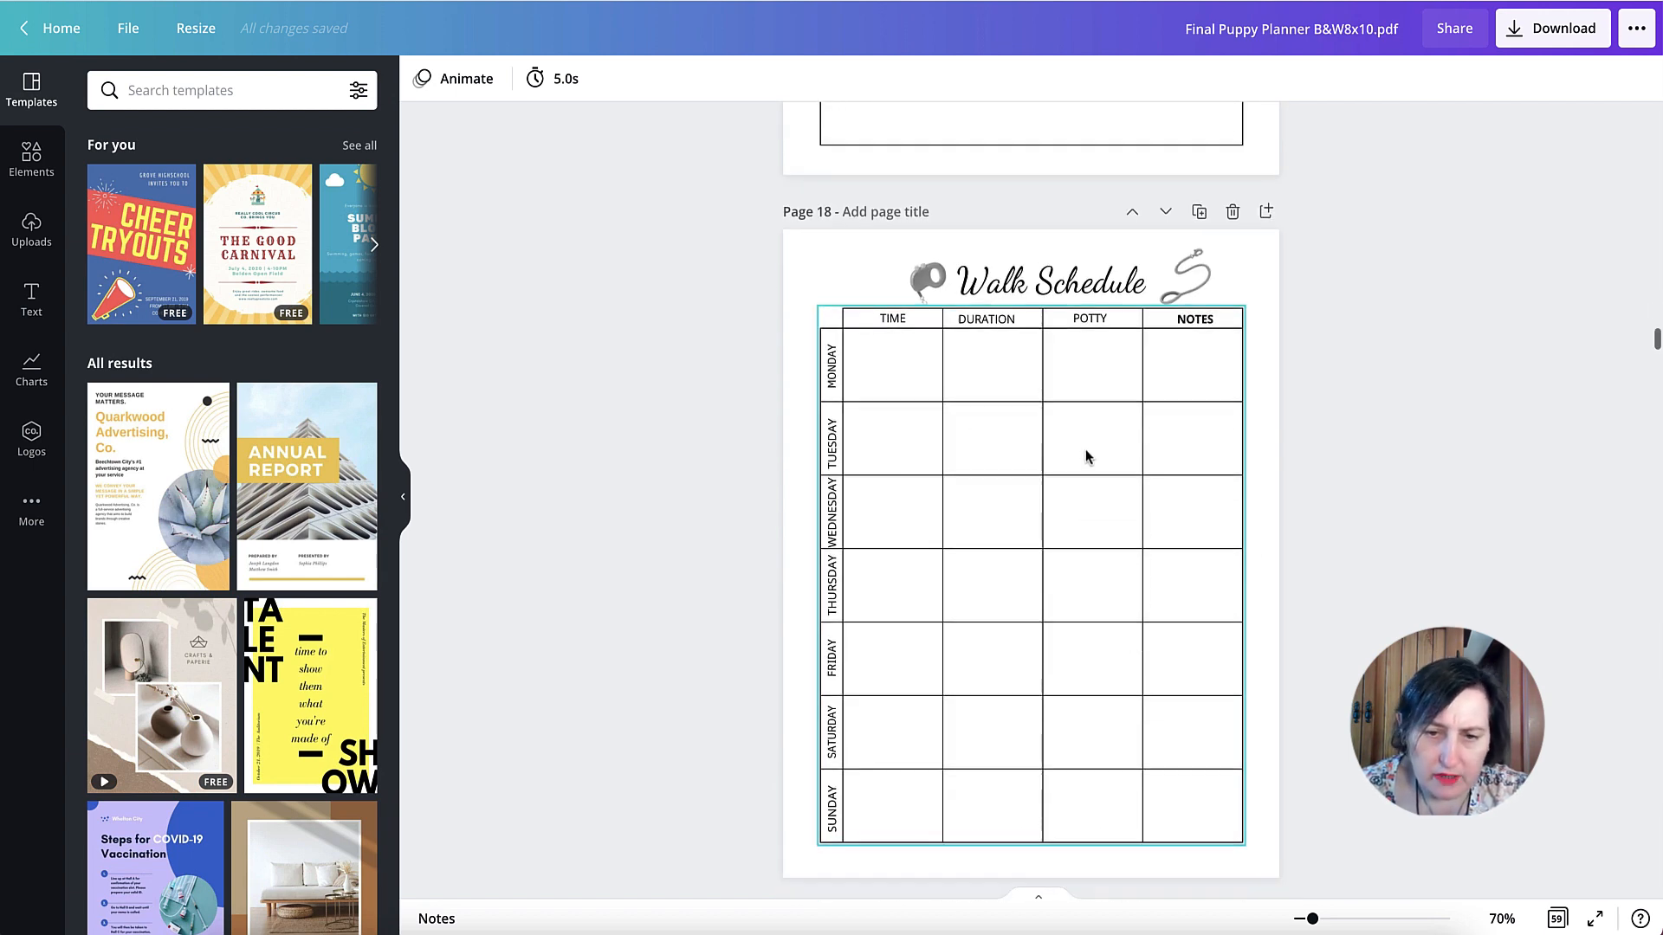
pyautogui.scroll(-1, 1130, 327)
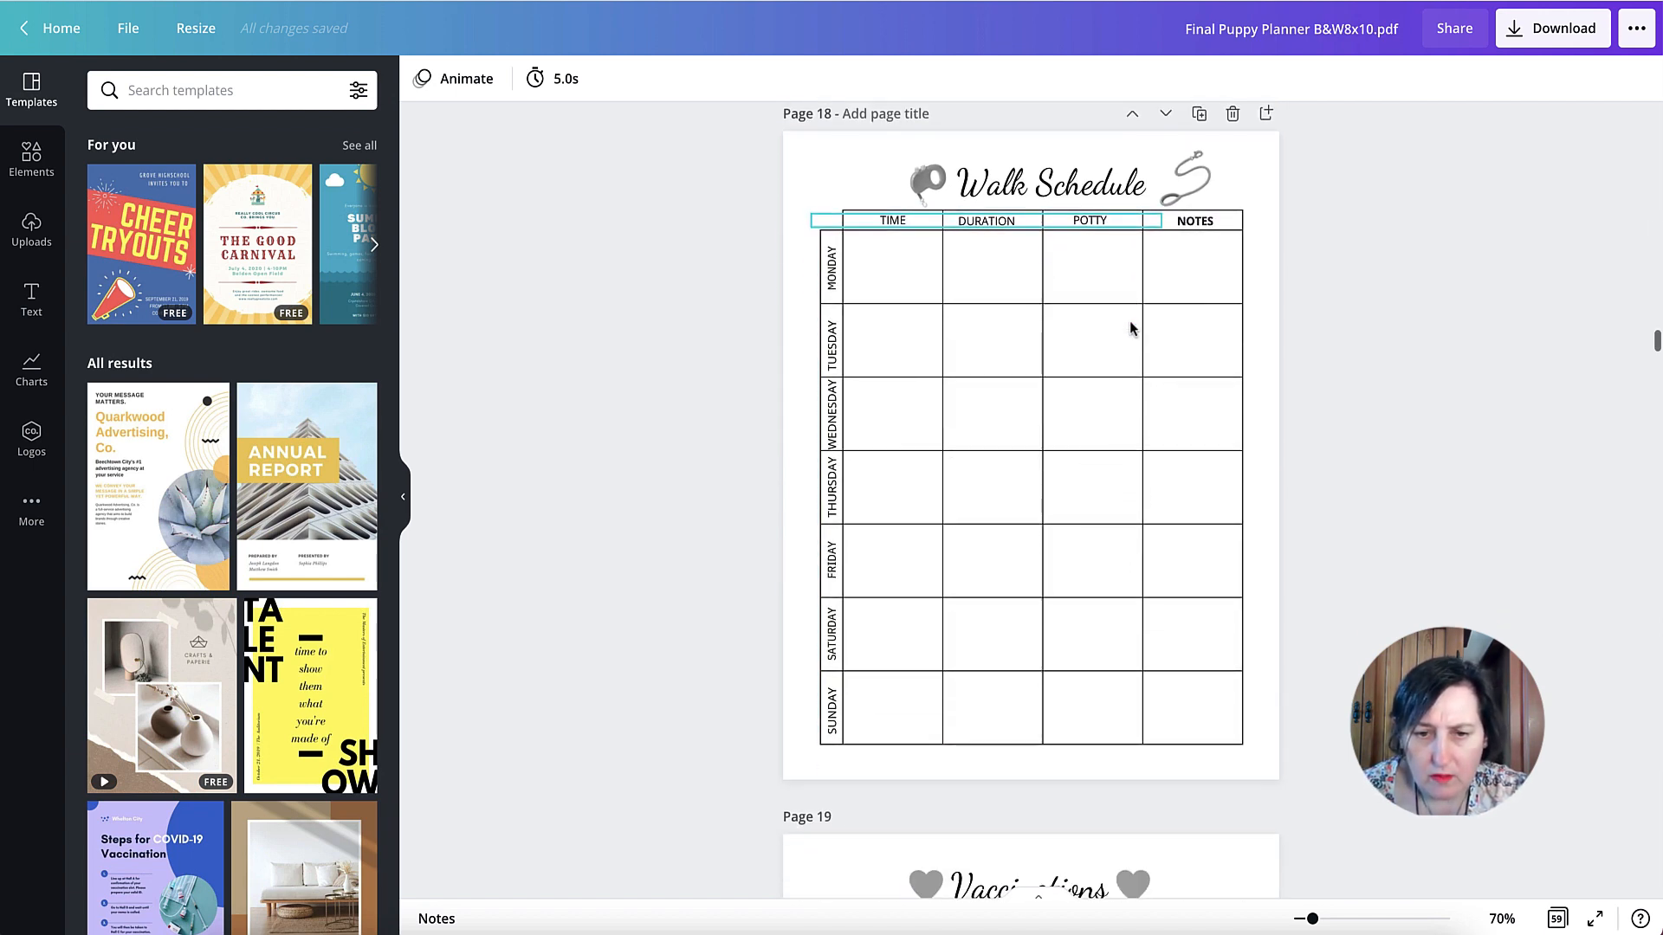
pyautogui.scroll(3, 1130, 328)
pyautogui.scroll(5, 1130, 327)
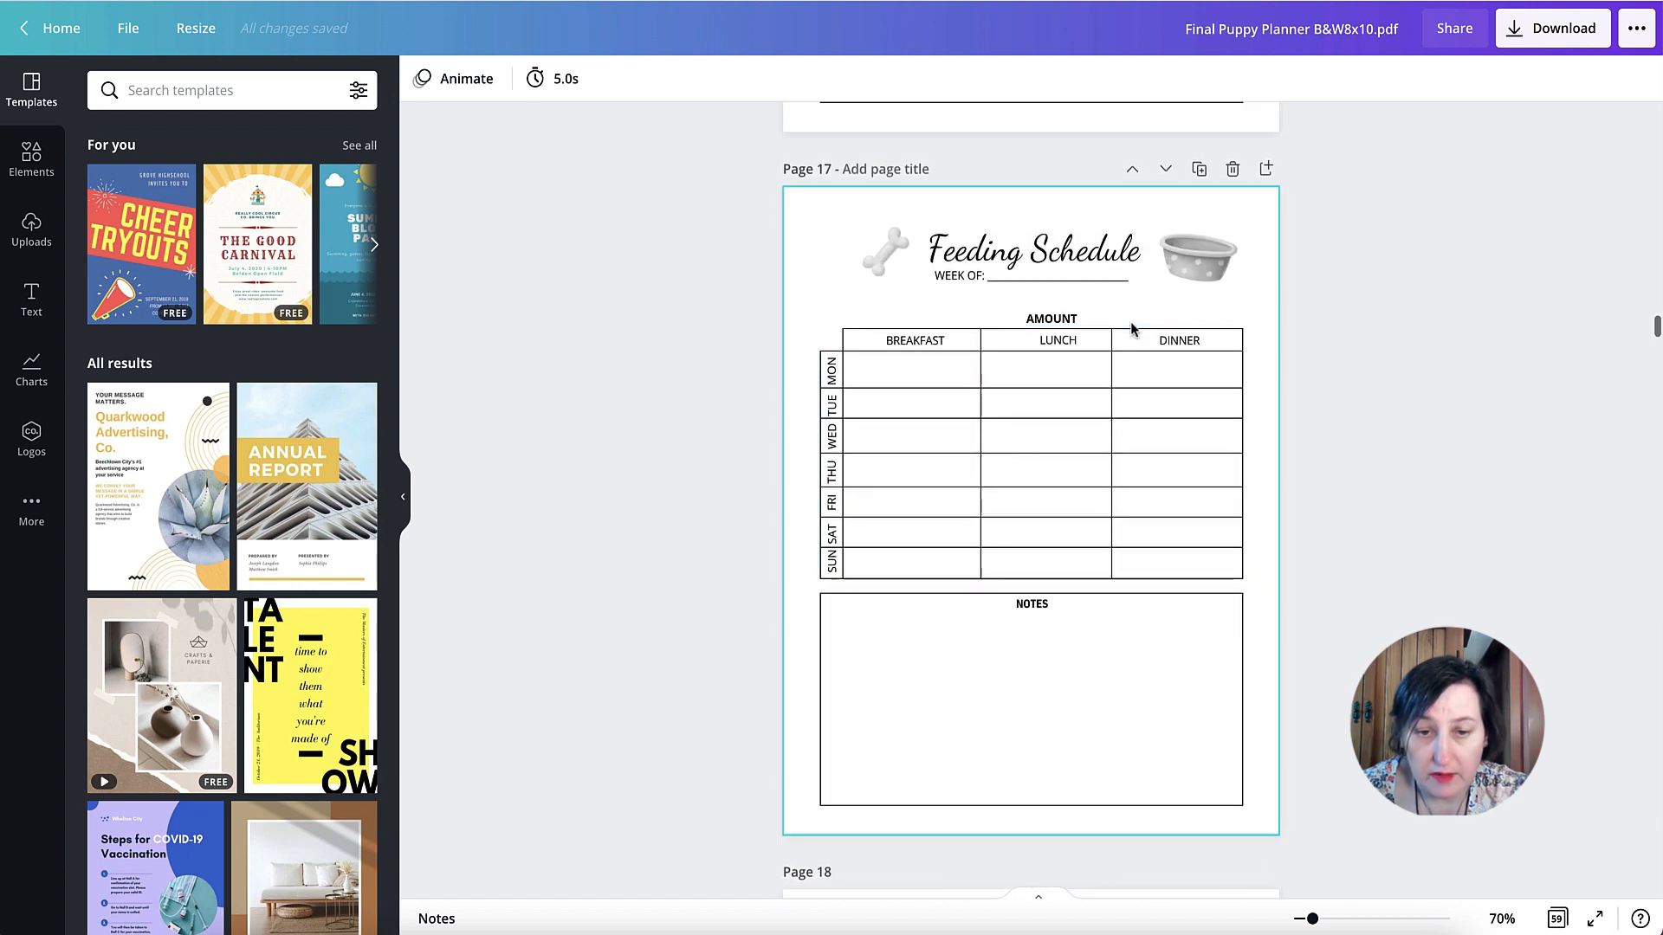
pyautogui.scroll(-8, 1260, 320)
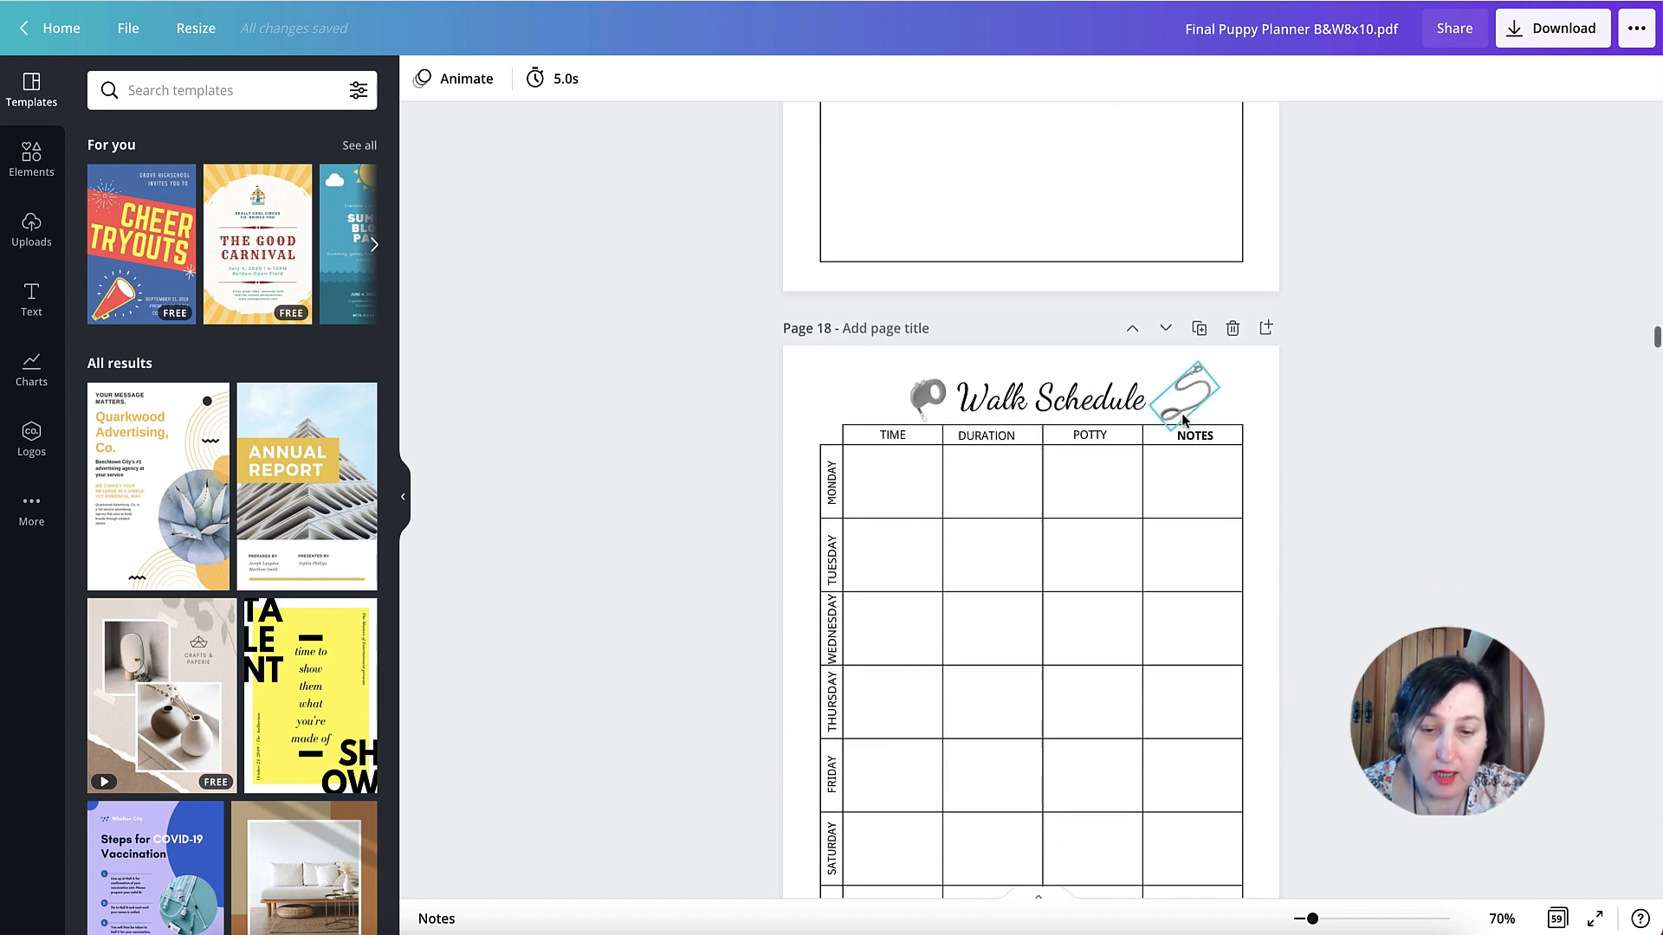
pyautogui.scroll(-2, 1048, 388)
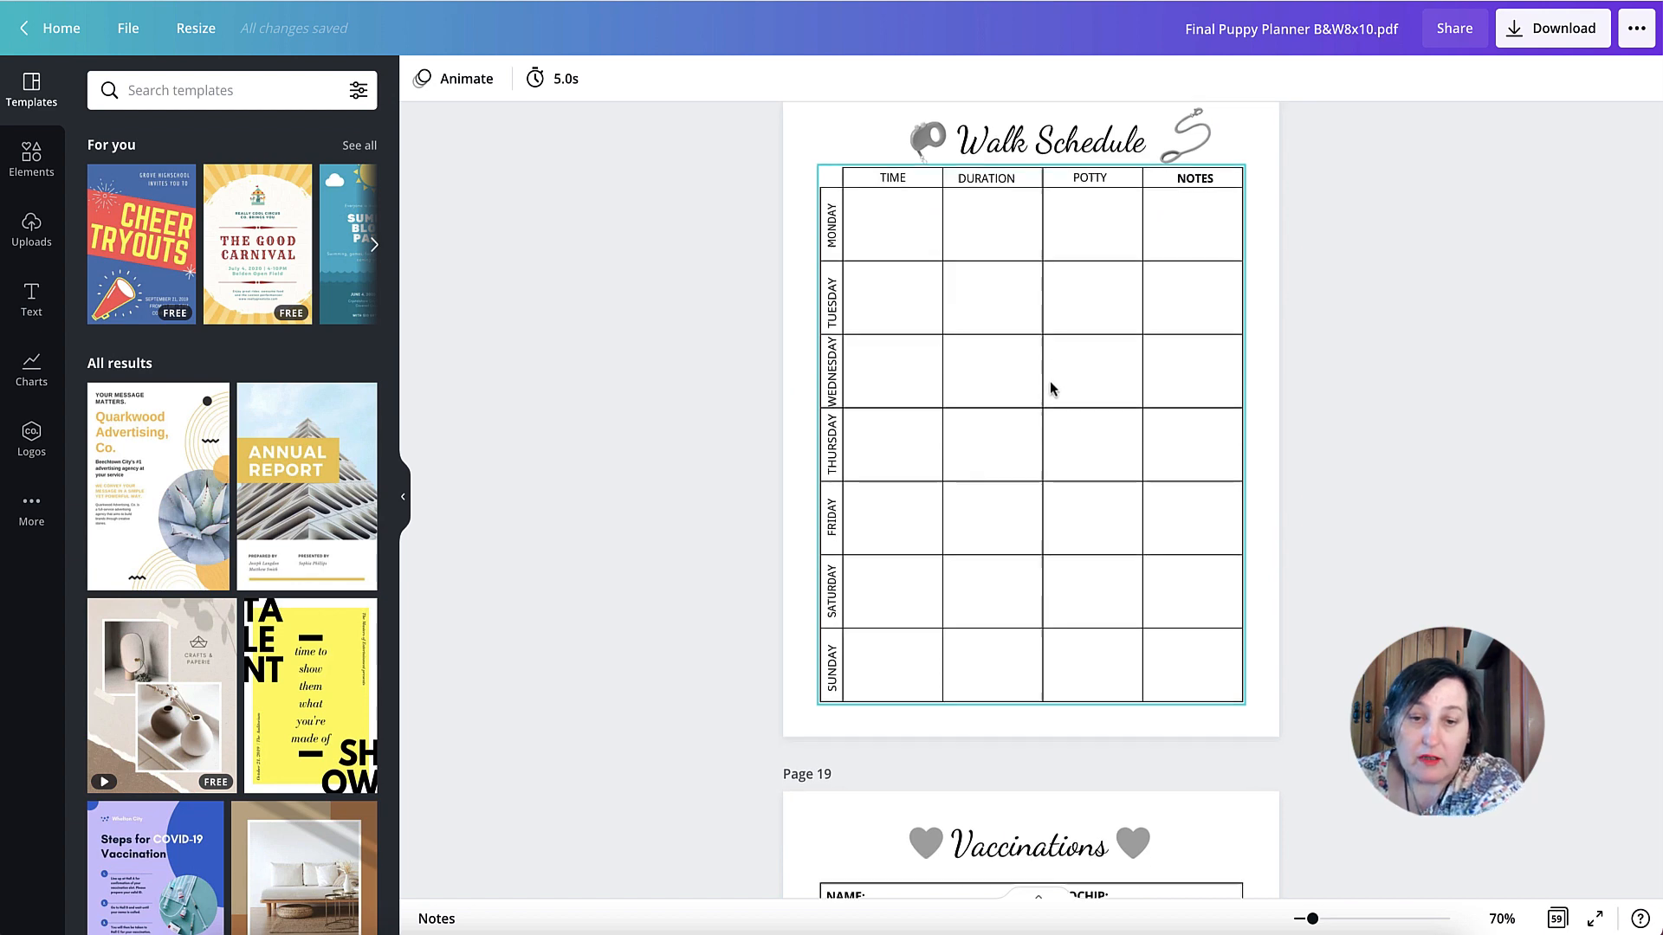
pyautogui.scroll(10, 1125, 361)
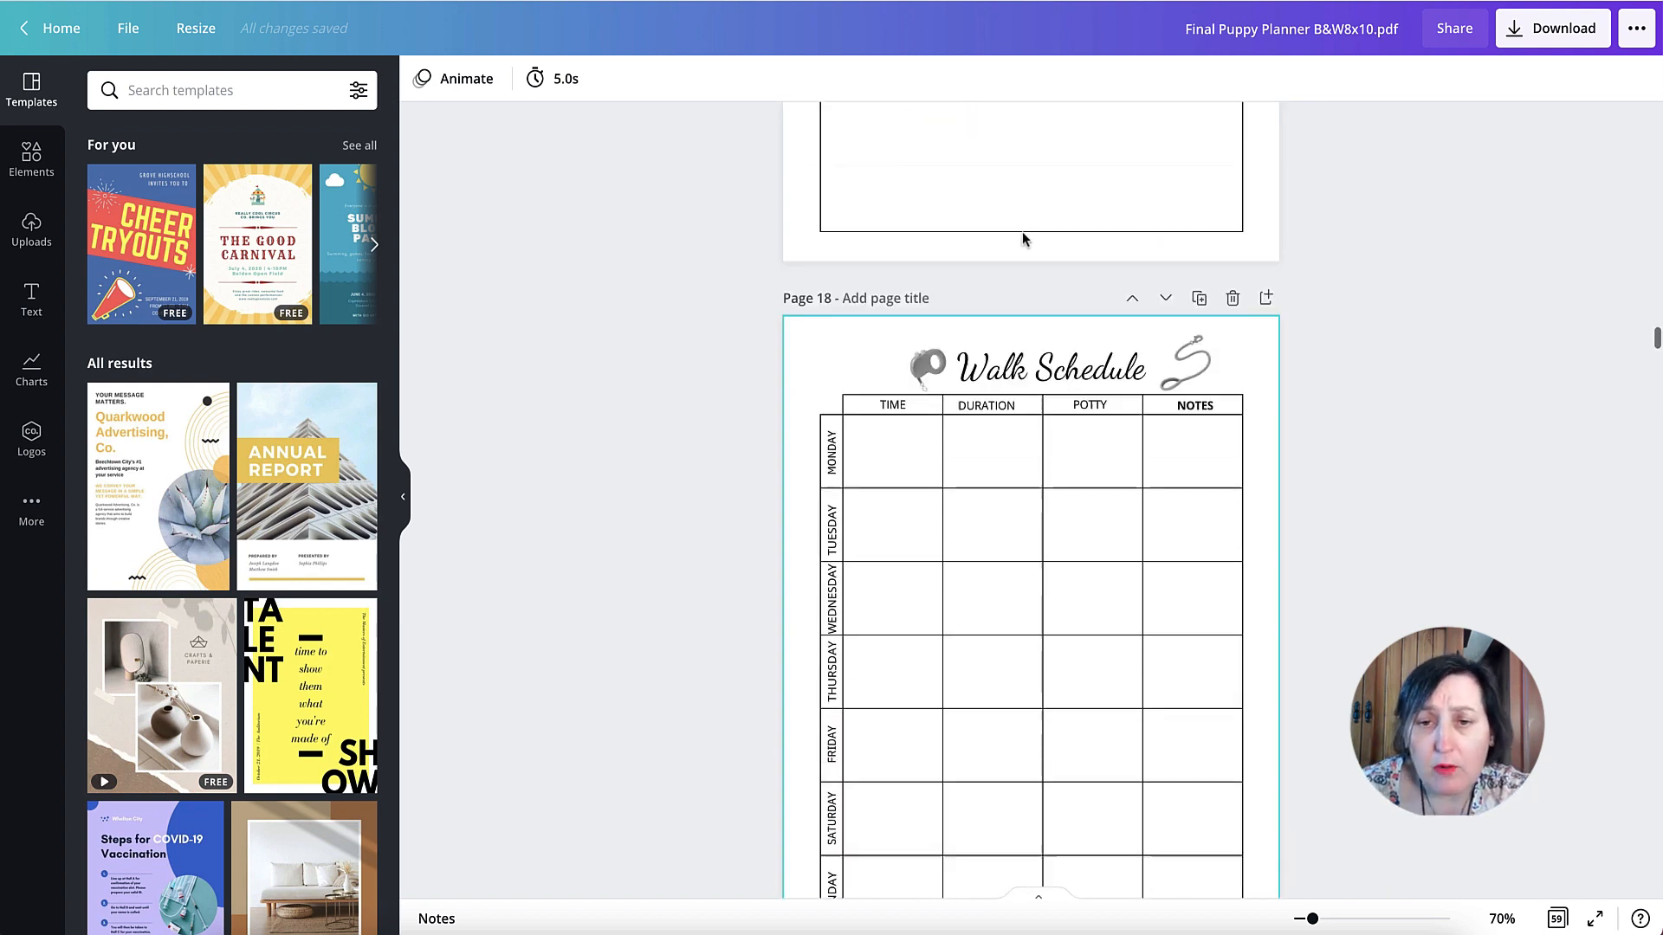
# Download all pages of the final planner as a PPTX file
pyautogui.click(1553, 31)
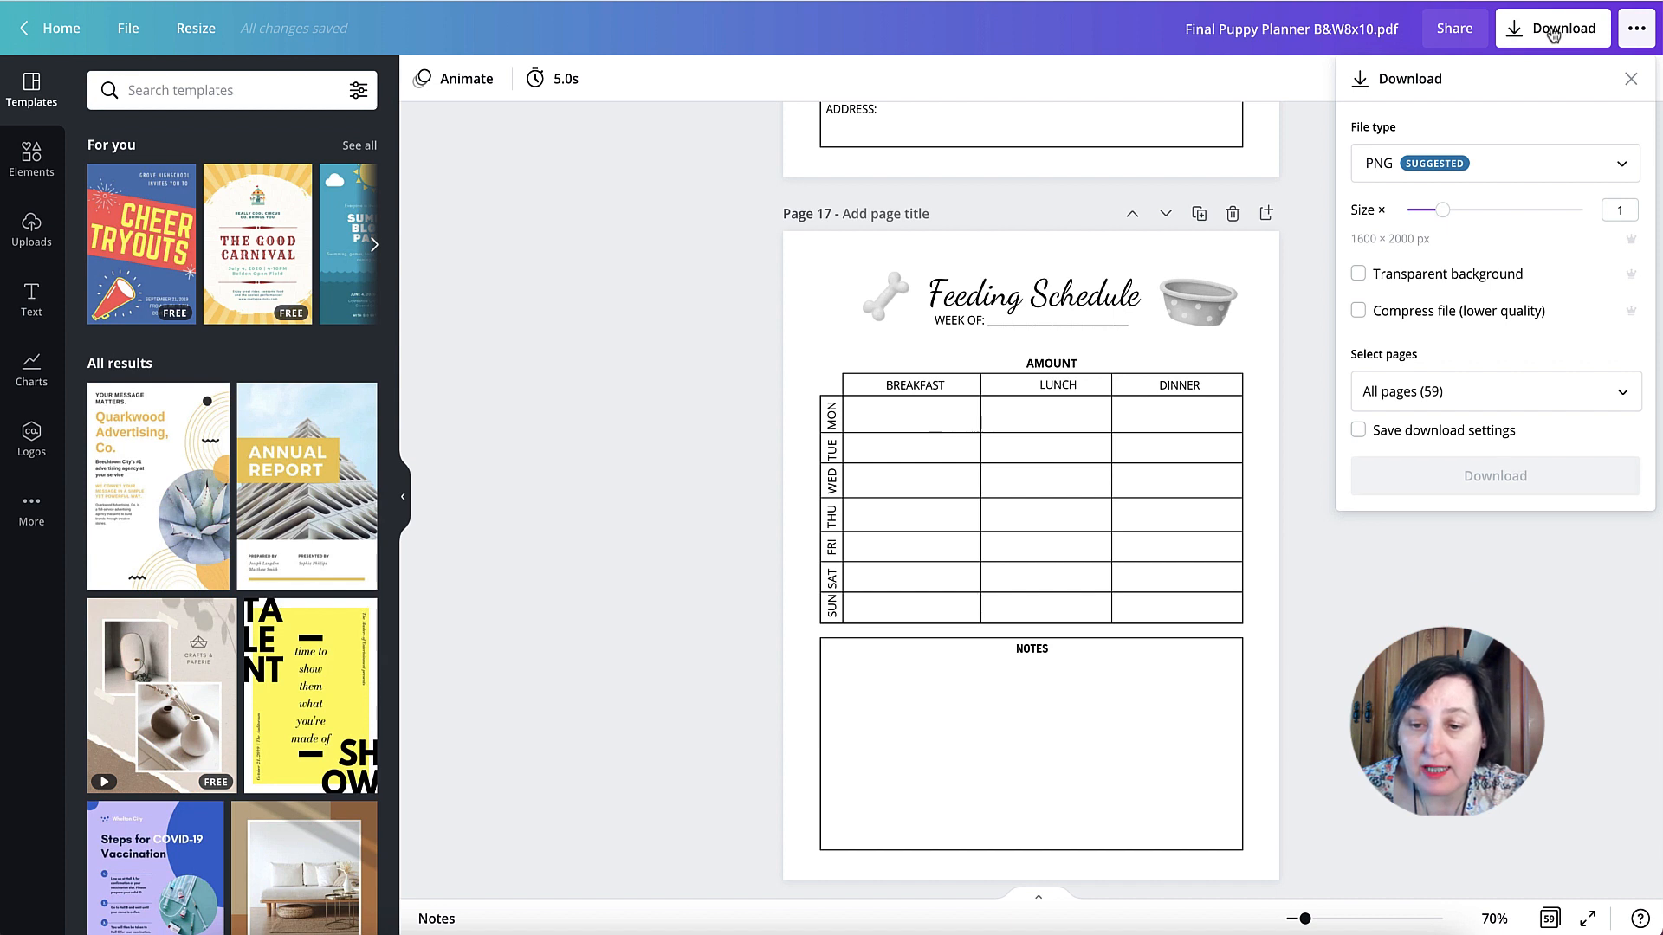
pyautogui.click(1627, 169)
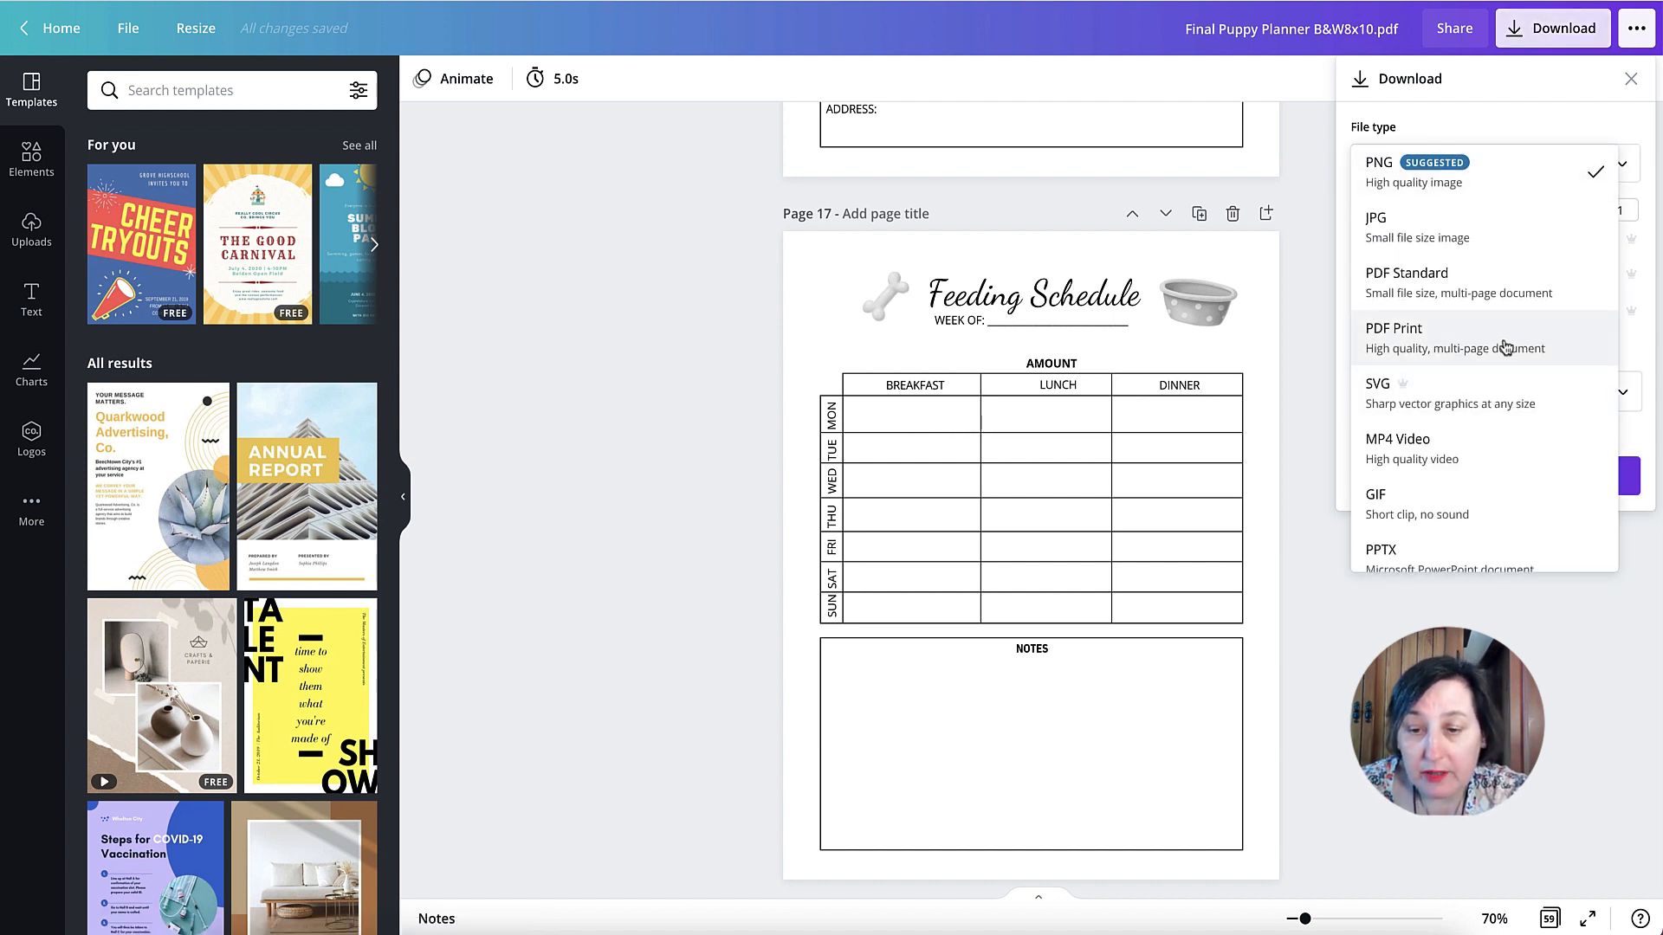
pyautogui.scroll(-1, 1505, 346)
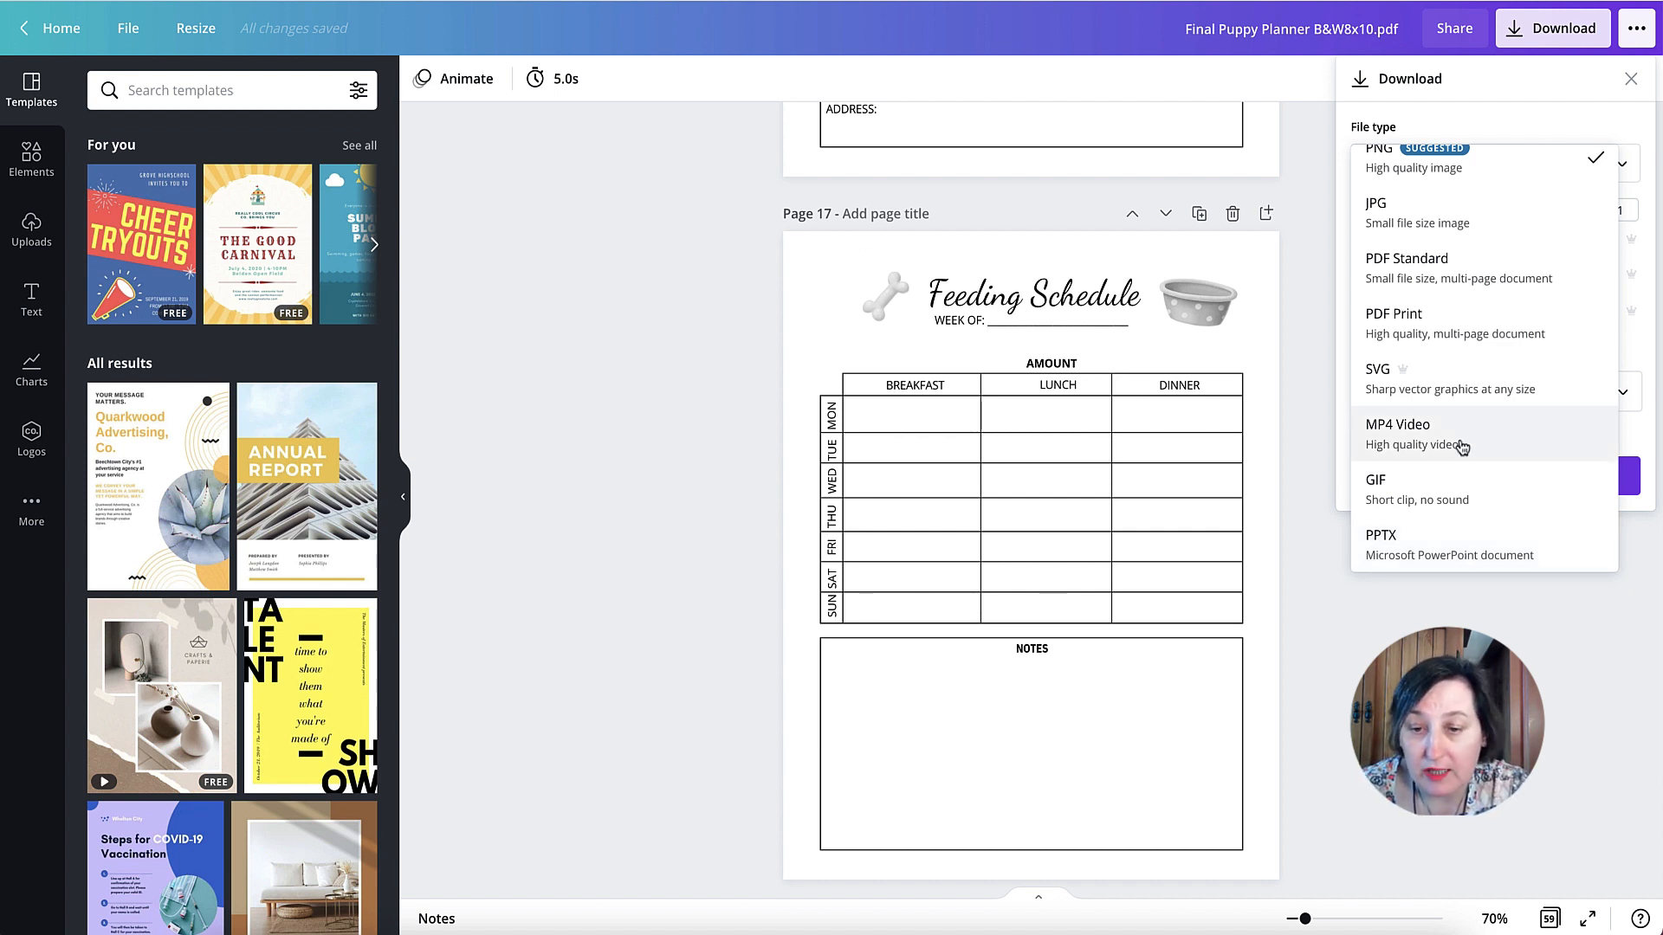
pyautogui.click(1456, 554)
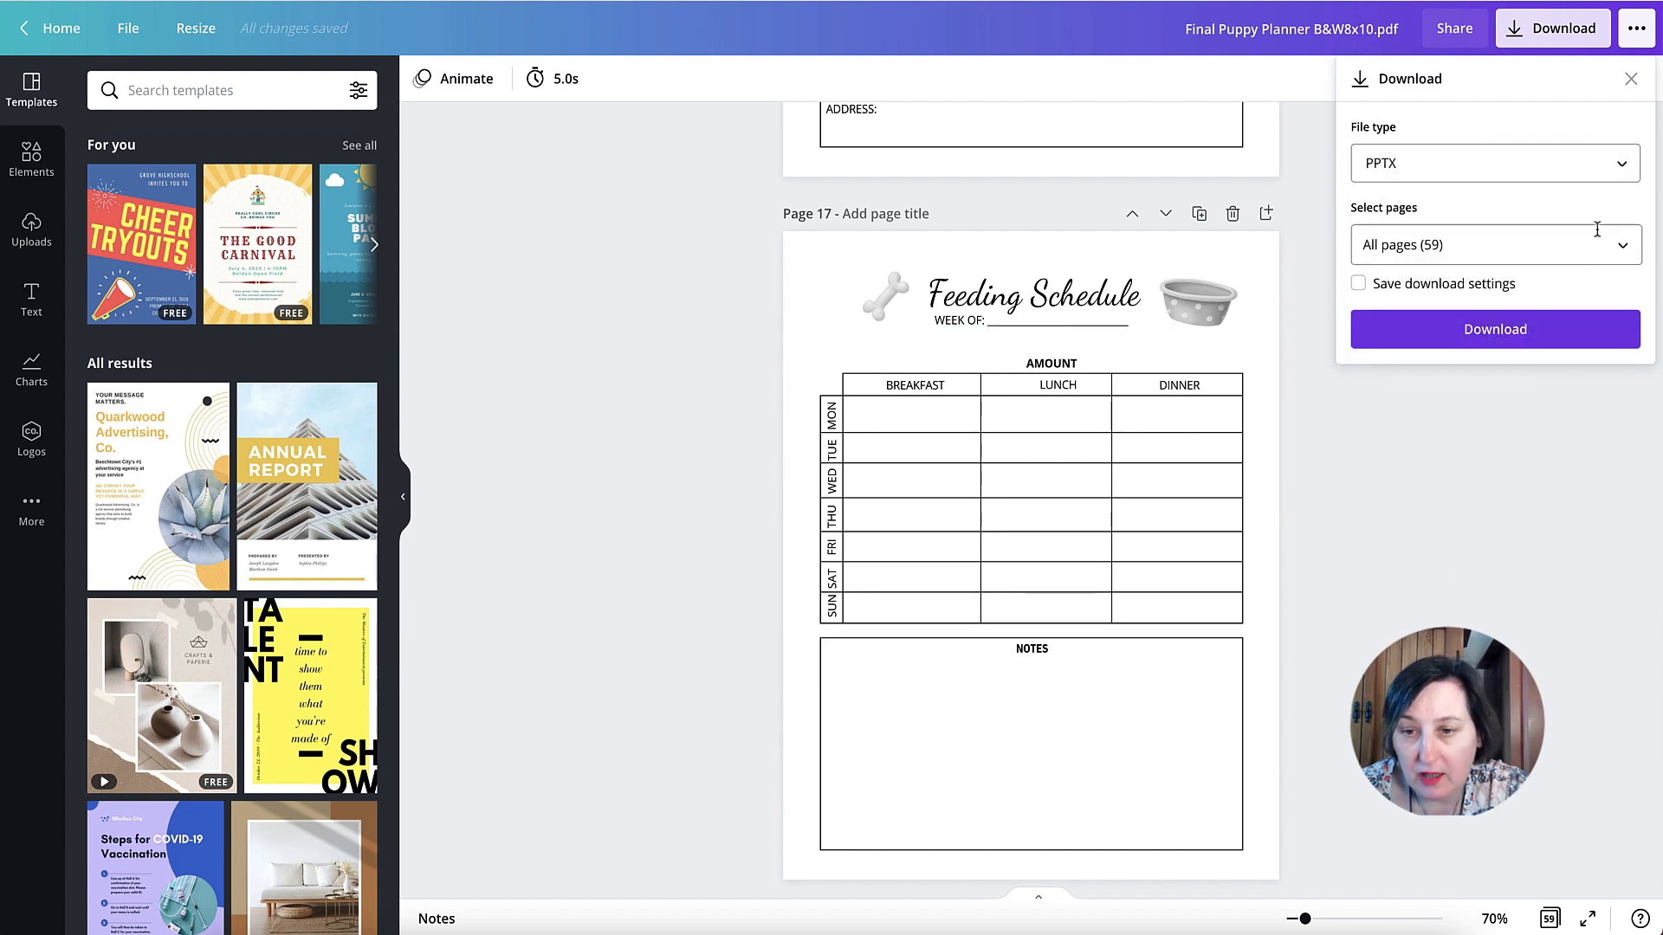
pyautogui.click(1563, 334)
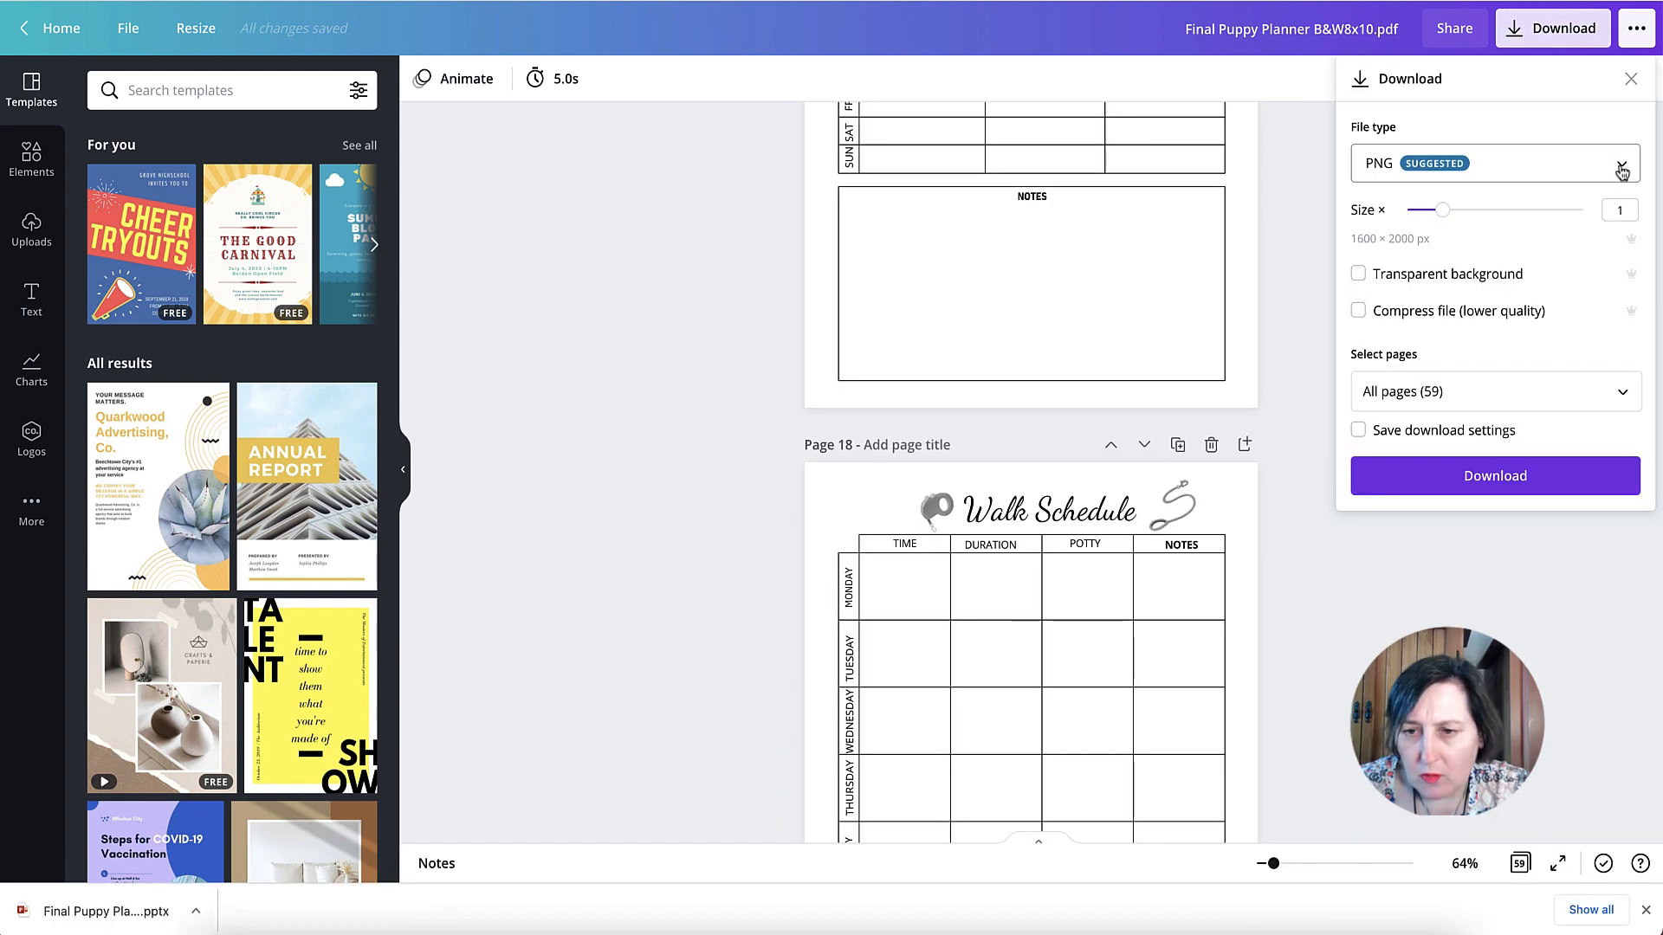
# Download the planner as a PDF Print file and look through the saved PDF's pages in Acrobat
pyautogui.click(1618, 170)
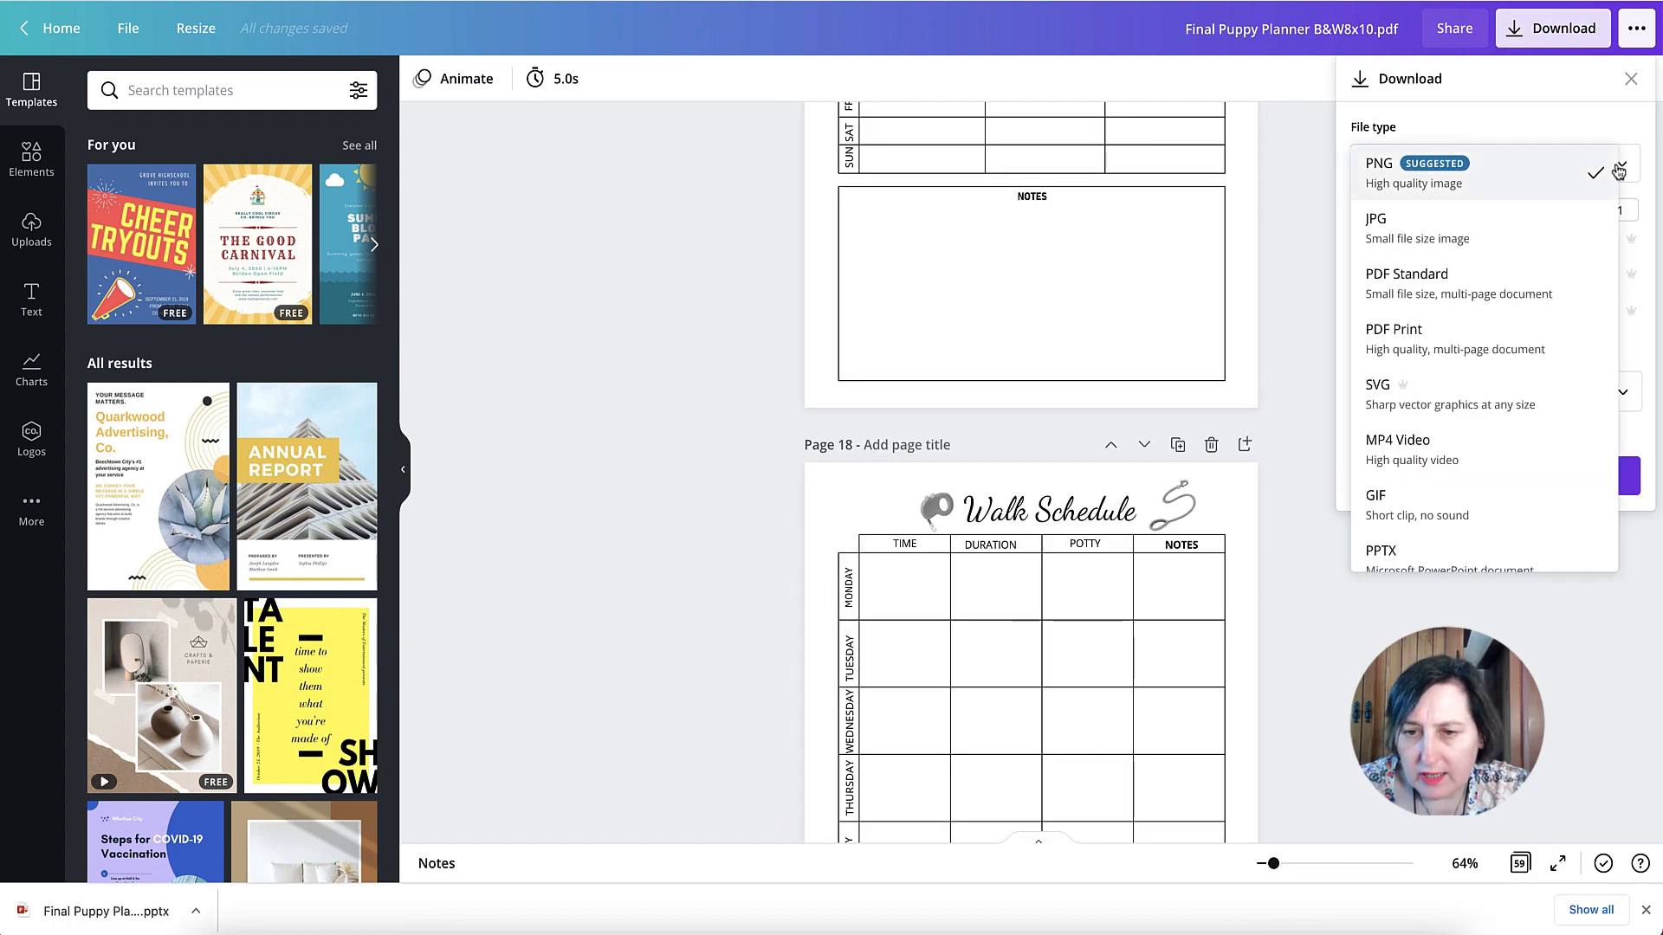
pyautogui.click(1468, 344)
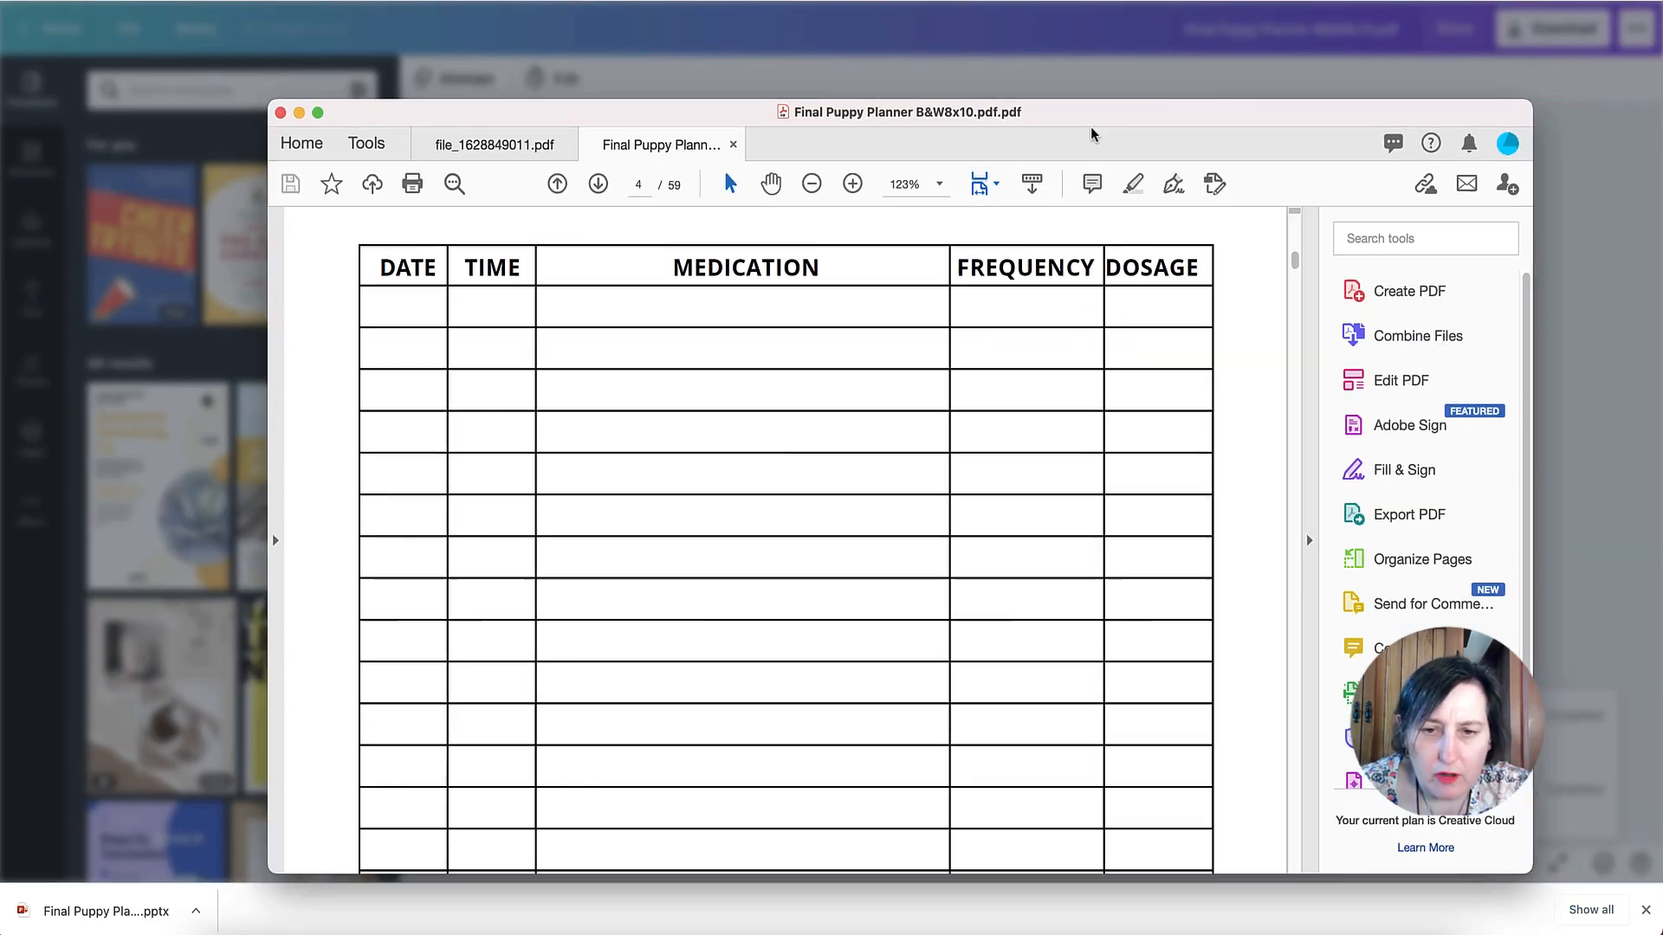
pyautogui.moveTo(1091, 127); pyautogui.dragTo(1095, 57)
pyautogui.scroll(-15, 881, 343)
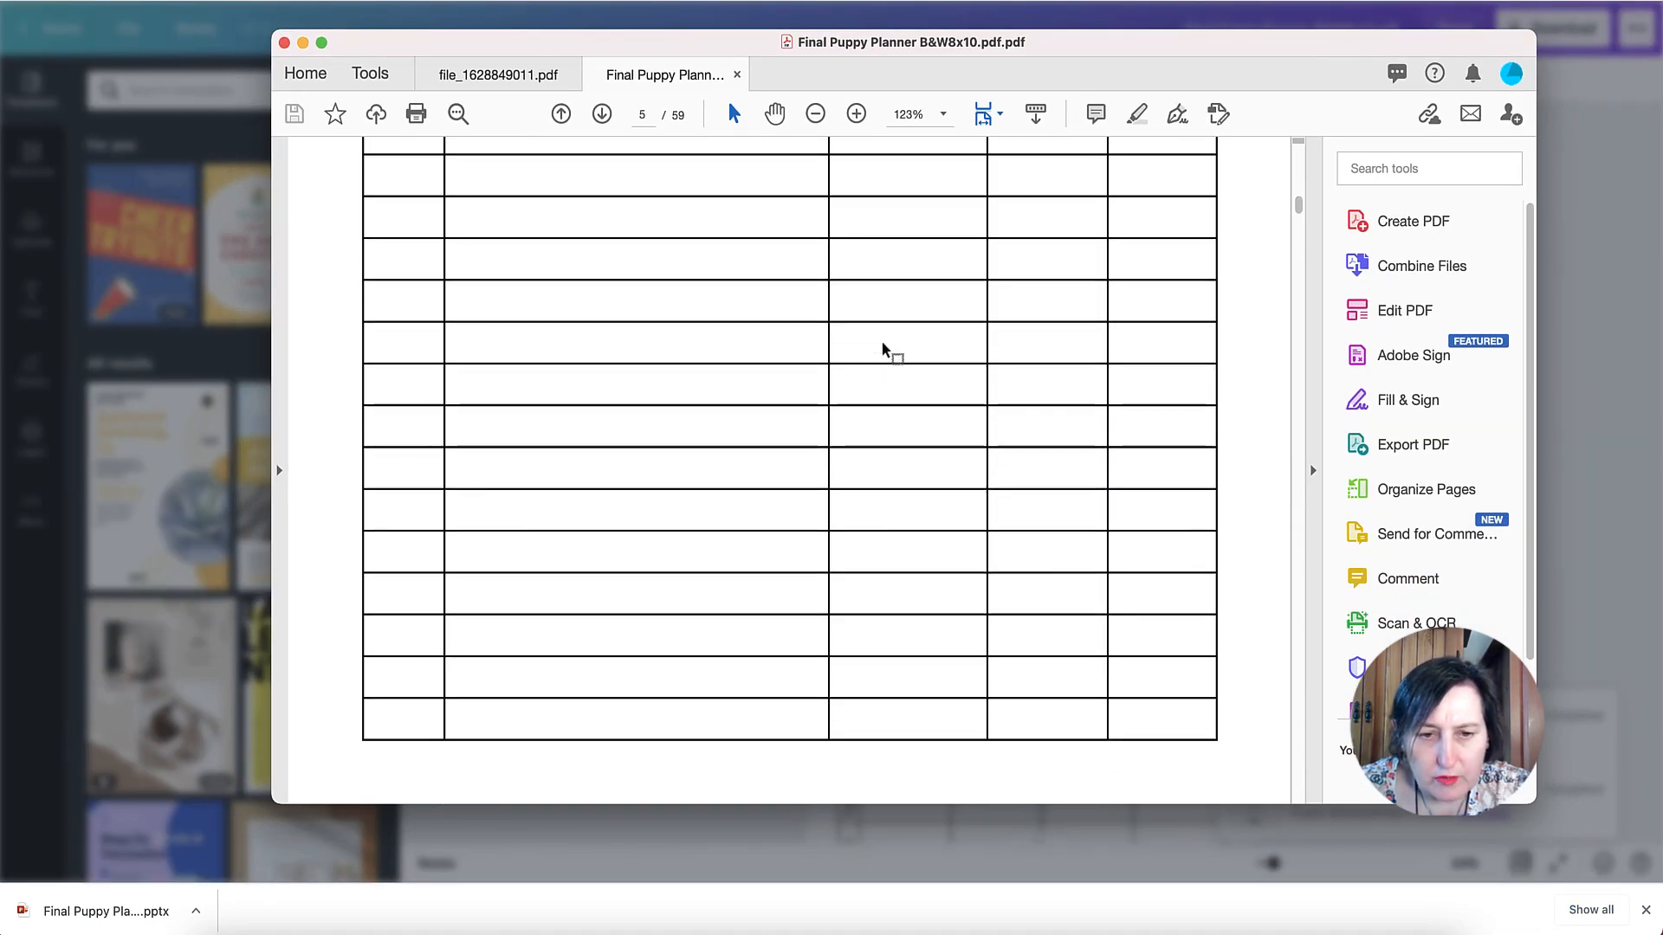
pyautogui.scroll(-20, 881, 343)
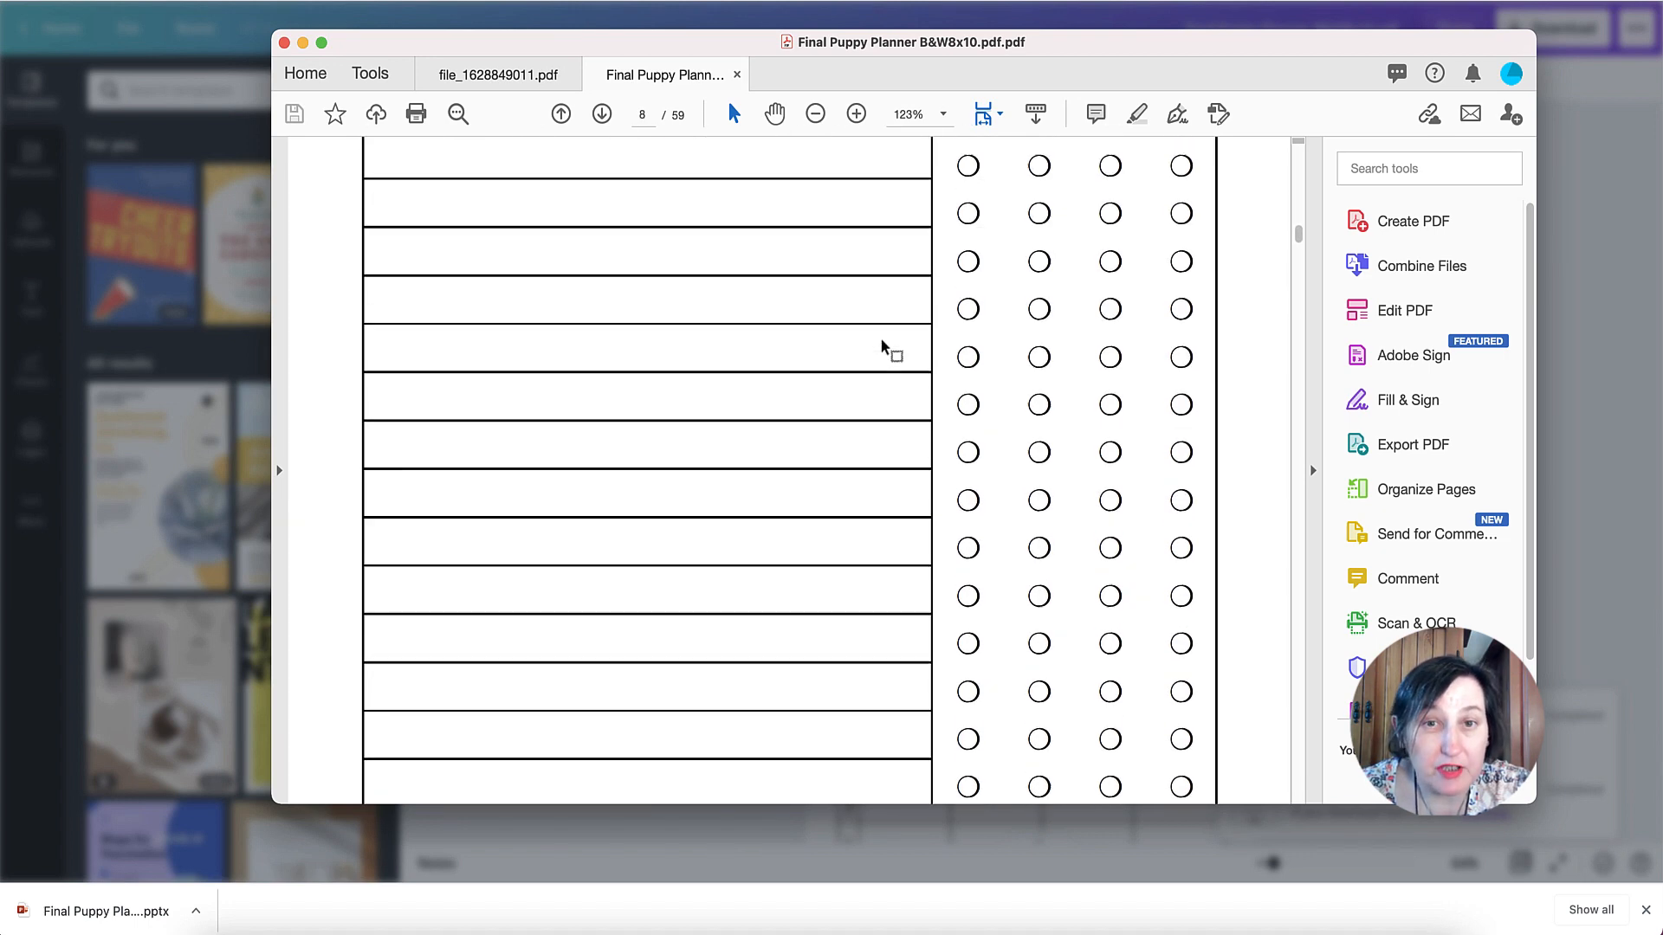
pyautogui.scroll(-20, 882, 343)
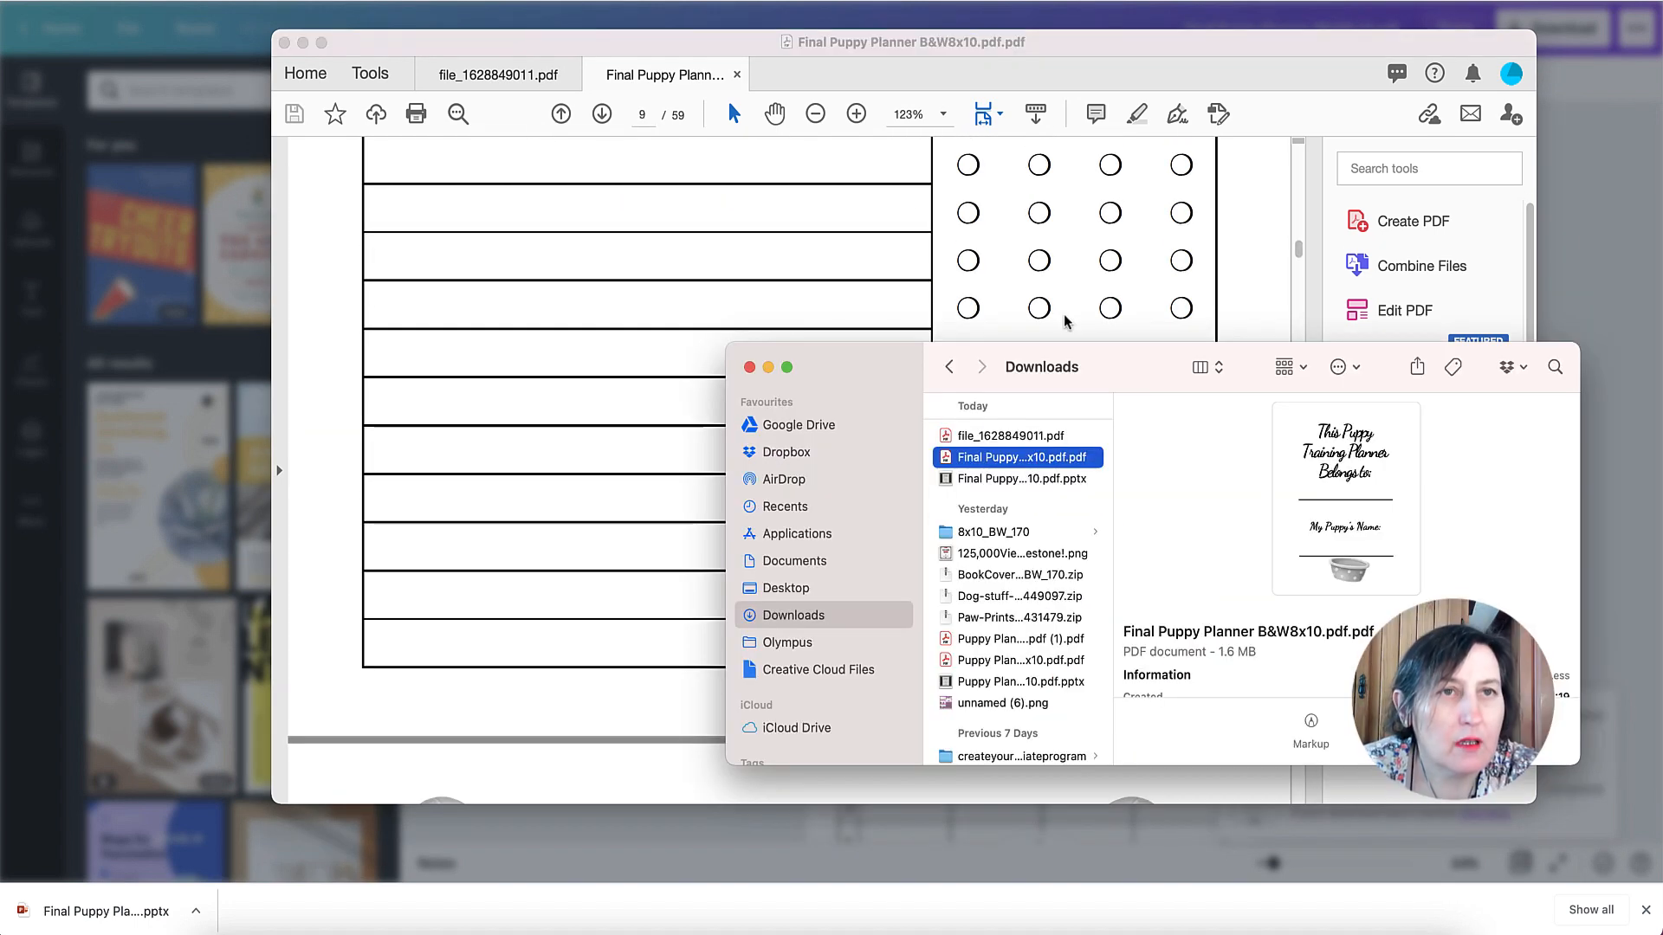
# Open the downloaded Final Puppy Planner B&W8x10.pdf.pptx from the Downloads folder in Microsoft PowerPoint
pyautogui.click(1065, 482)
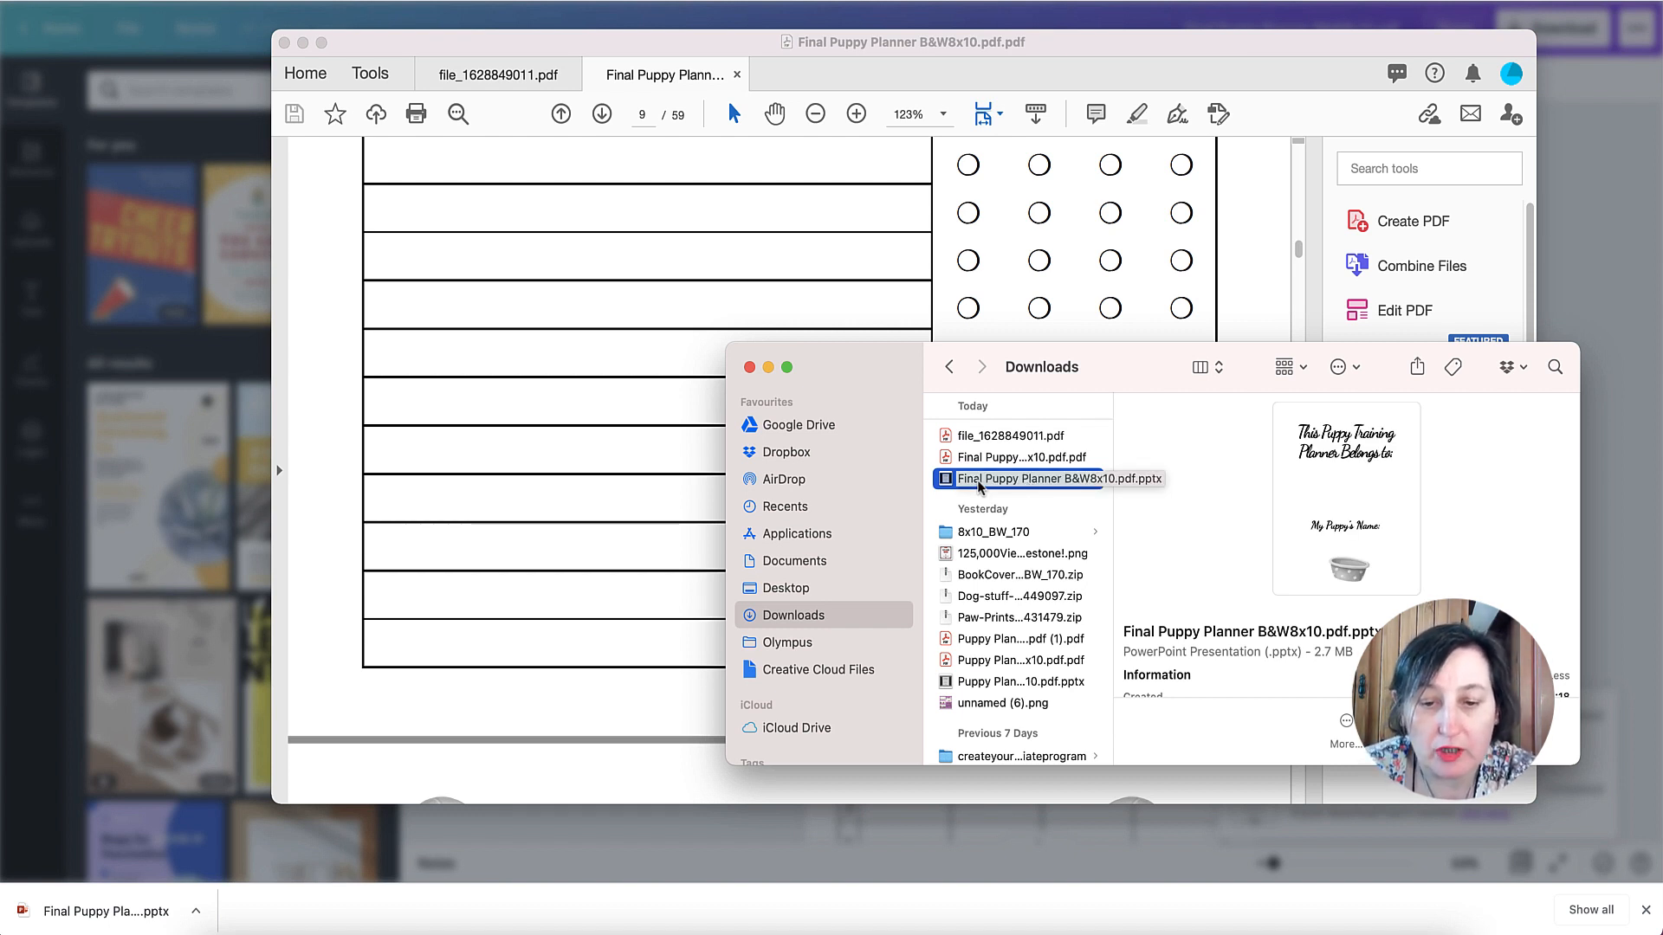
pyautogui.doubleClick(980, 485)
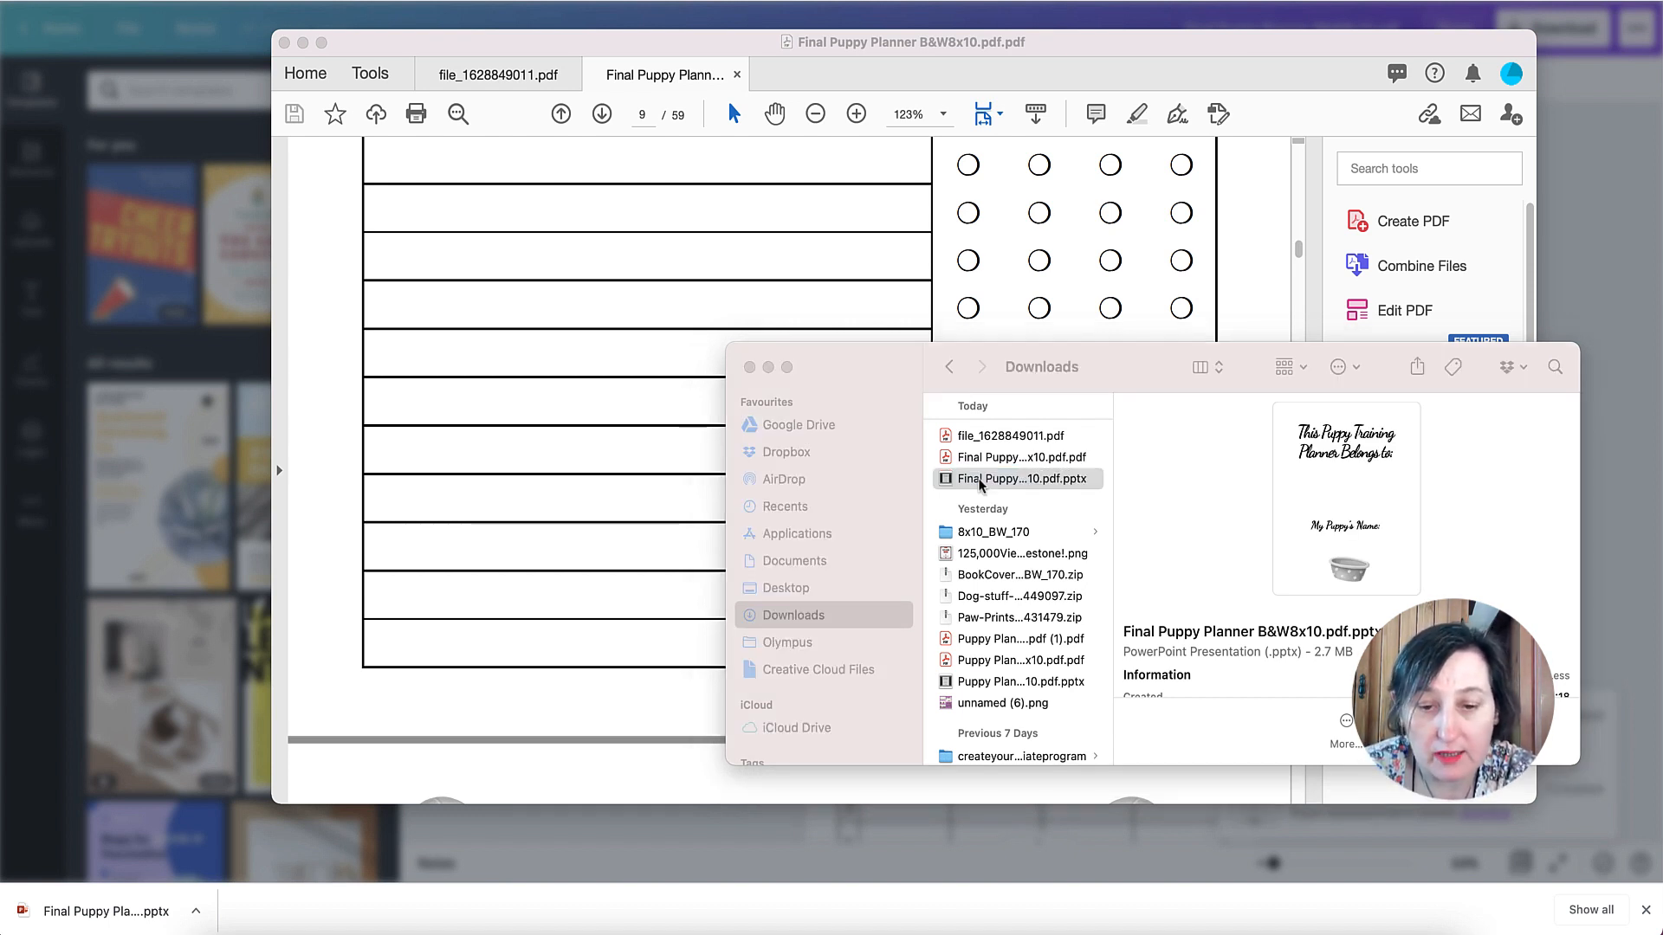
pyautogui.rightClick(979, 484)
pyautogui.moveTo(1172, 476)
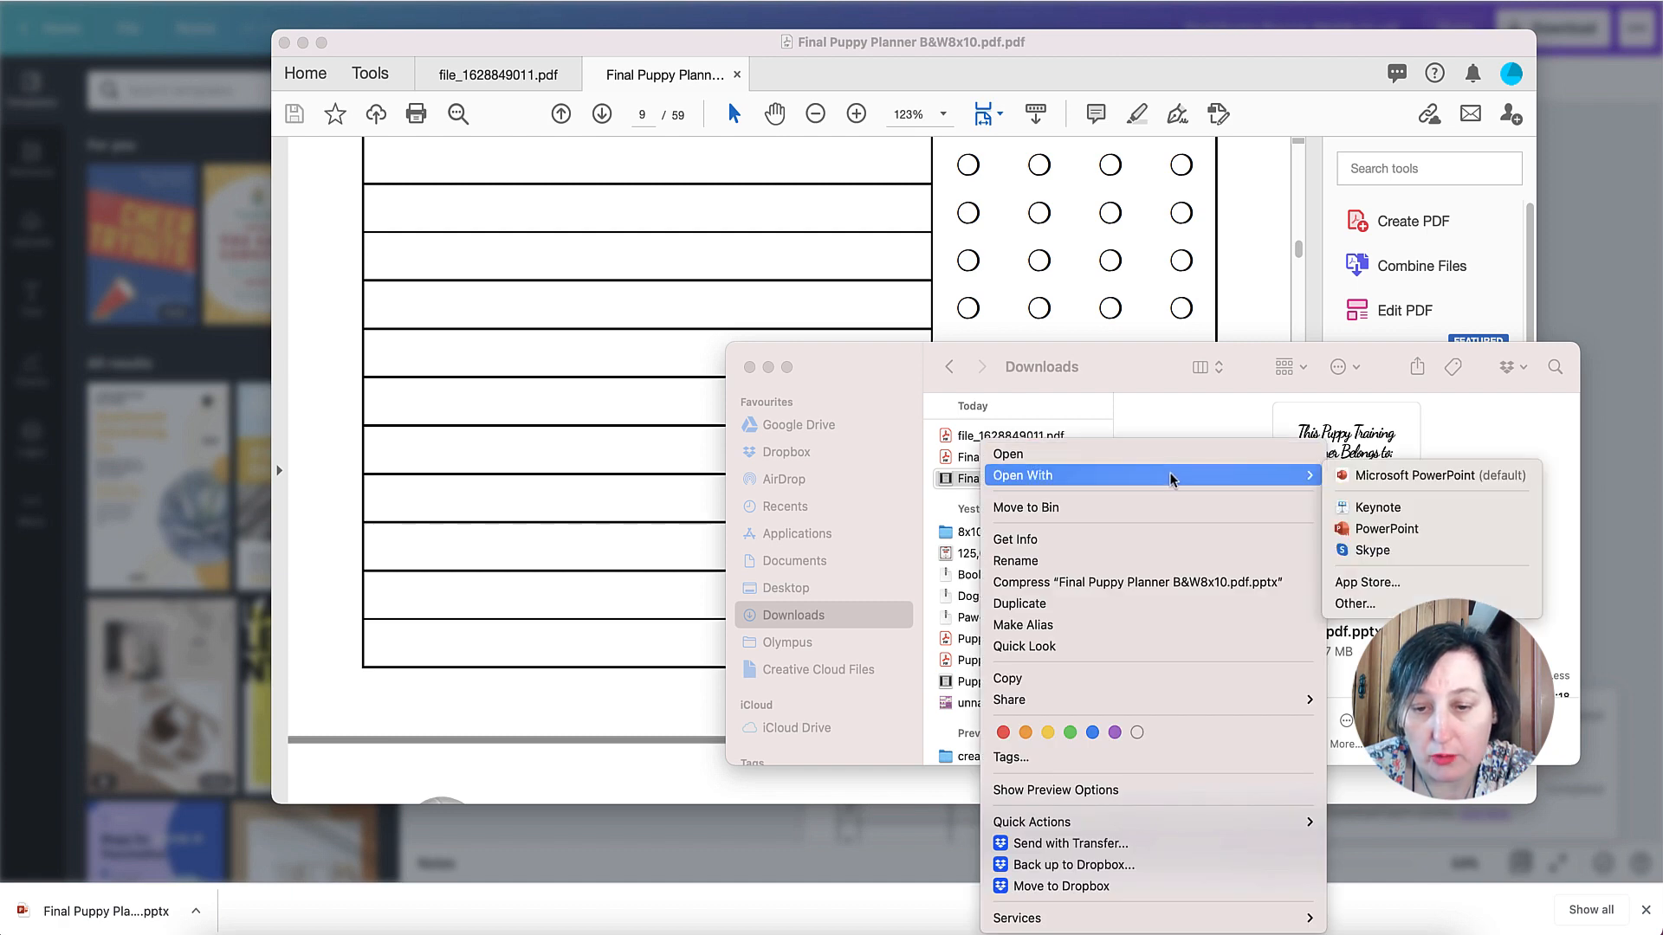
pyautogui.click(1406, 486)
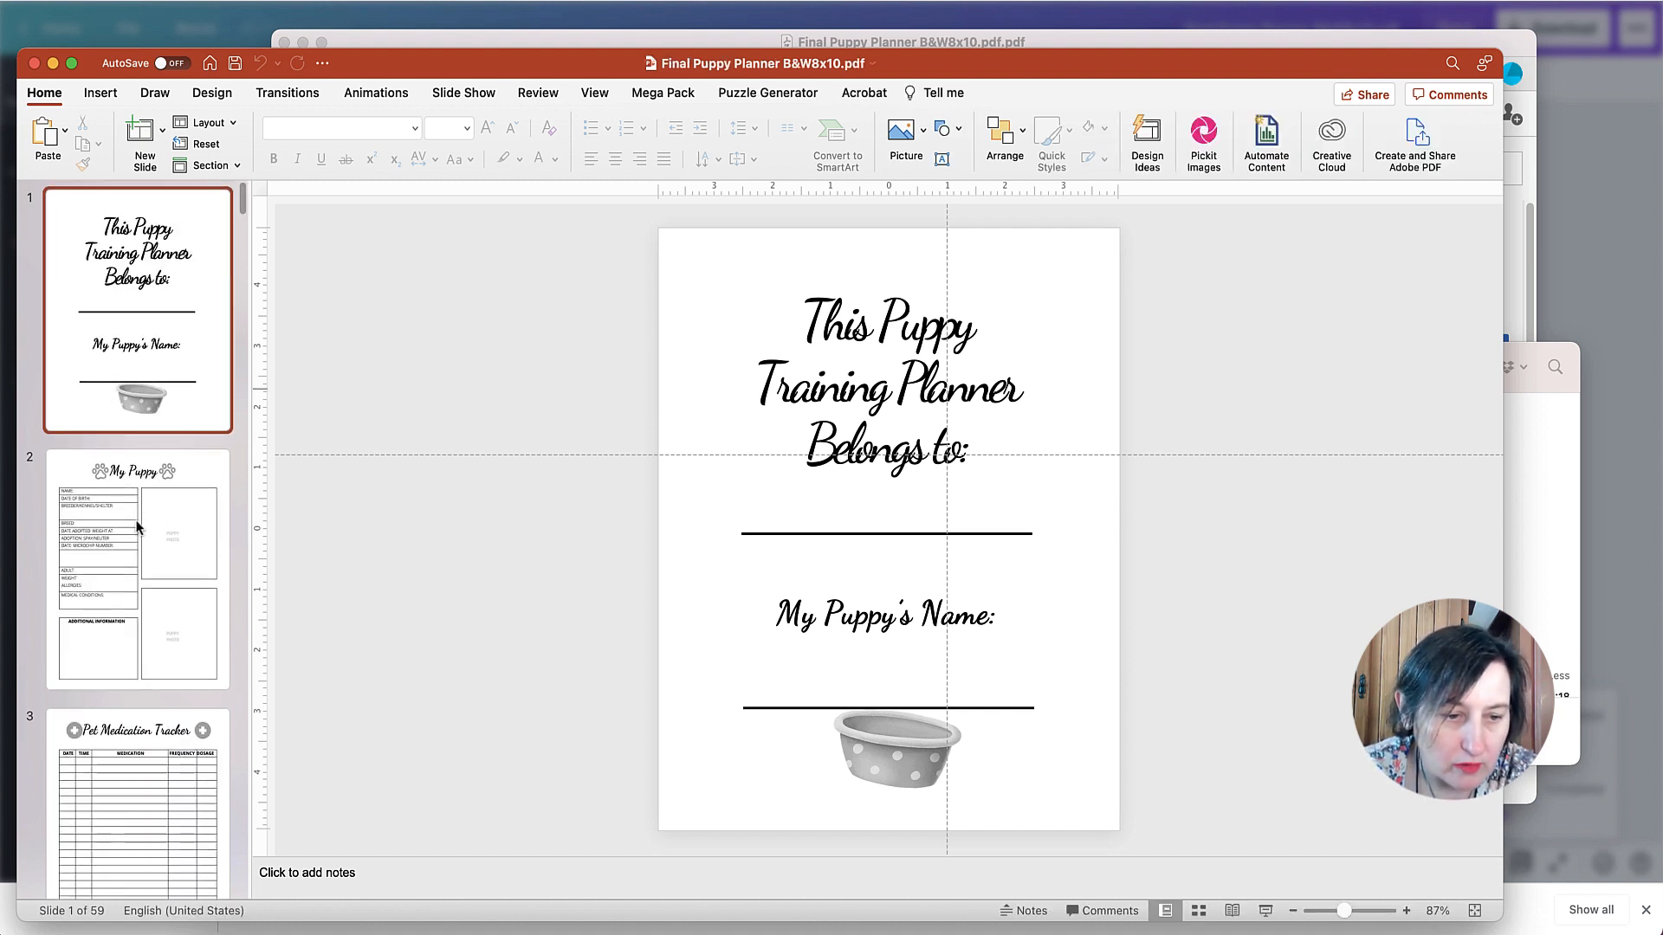
# Review the exported slides from My Puppy through the medication, potty, cost and grooming trackers to the Contacts slides
pyautogui.click(136, 522)
pyautogui.scroll(-5, 137, 525)
pyautogui.click(154, 428)
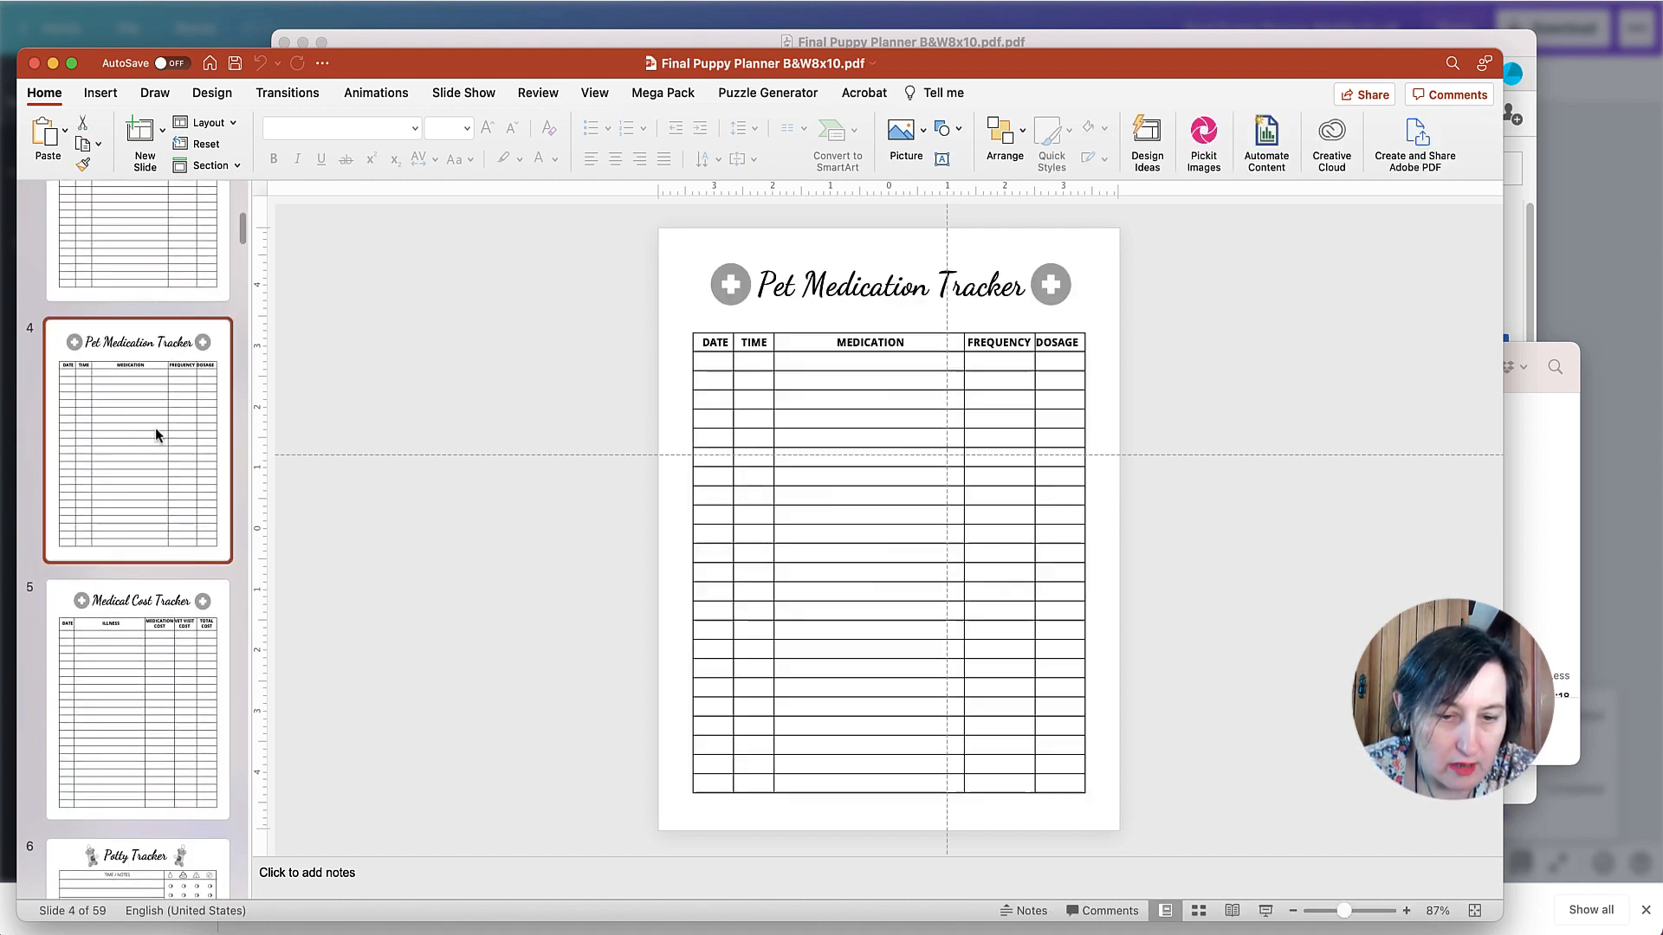
pyautogui.scroll(-5, 156, 439)
pyautogui.click(154, 475)
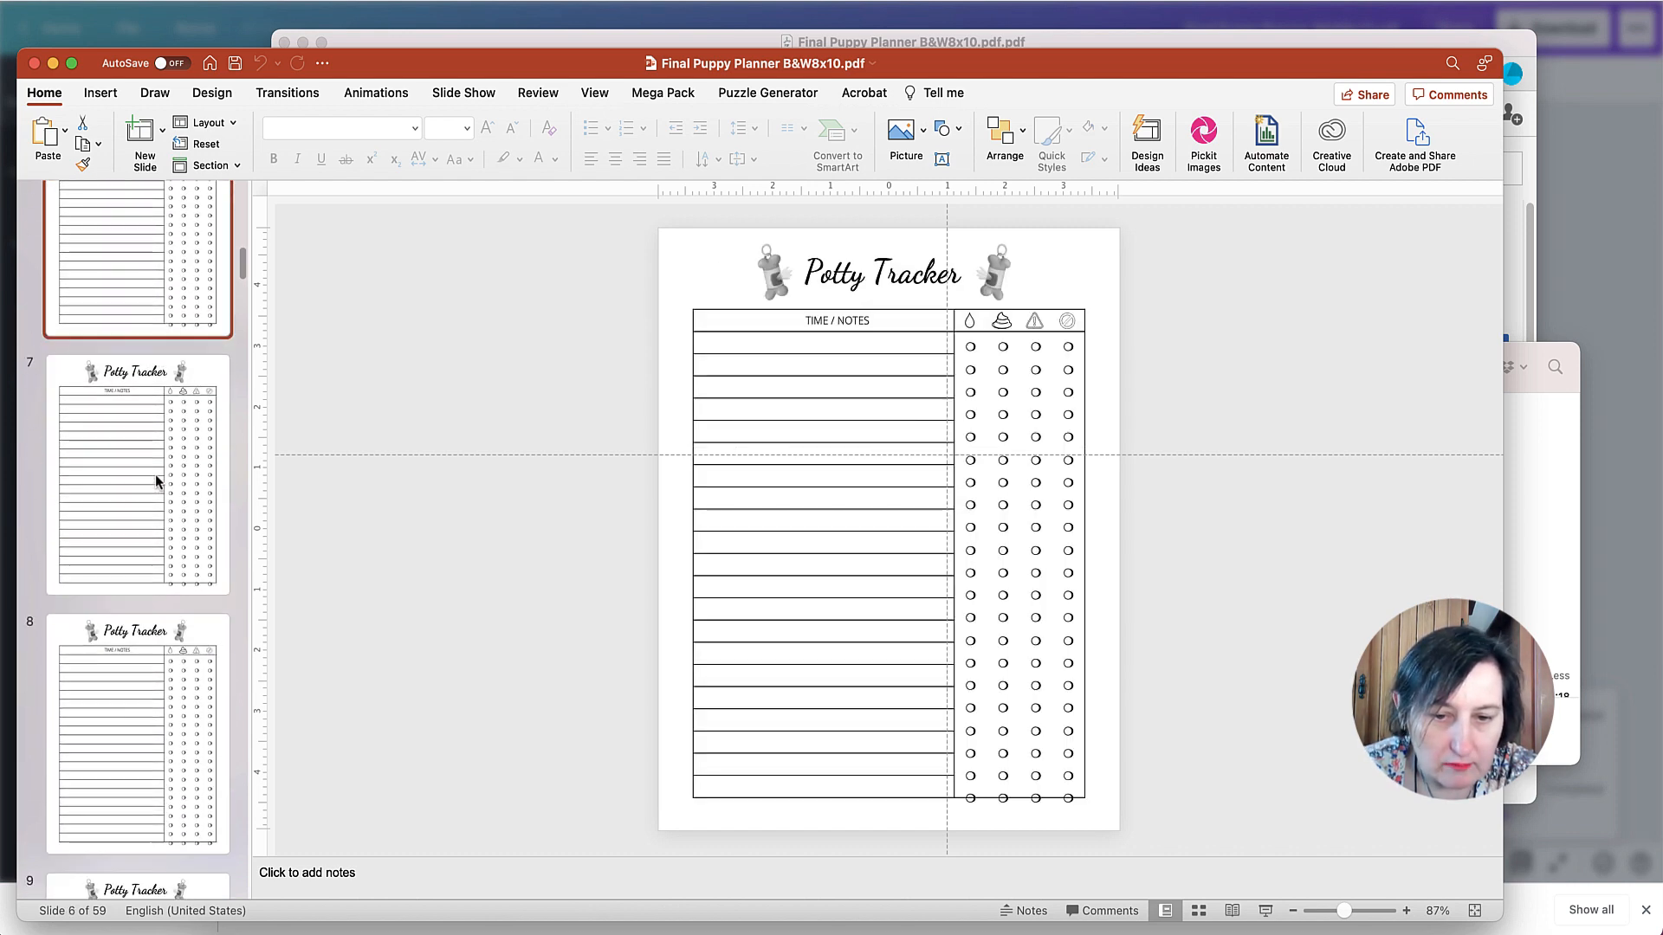
pyautogui.scroll(-5, 154, 474)
pyautogui.click(154, 474)
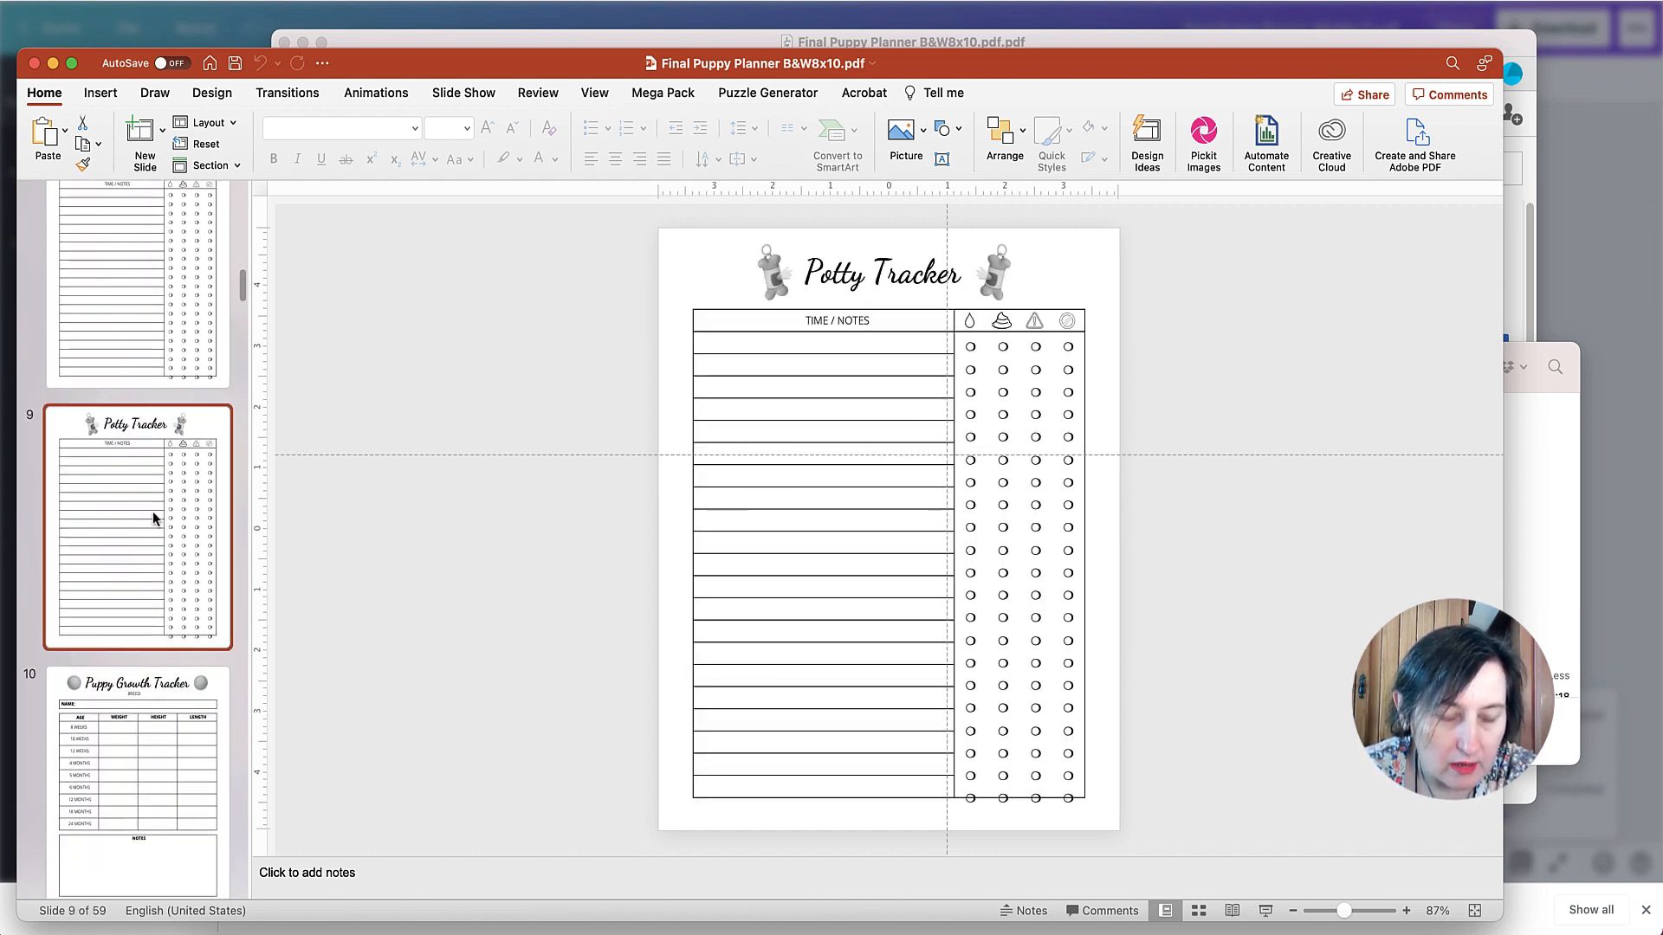
pyautogui.scroll(-5, 152, 511)
pyautogui.click(153, 517)
pyautogui.scroll(-2, 152, 509)
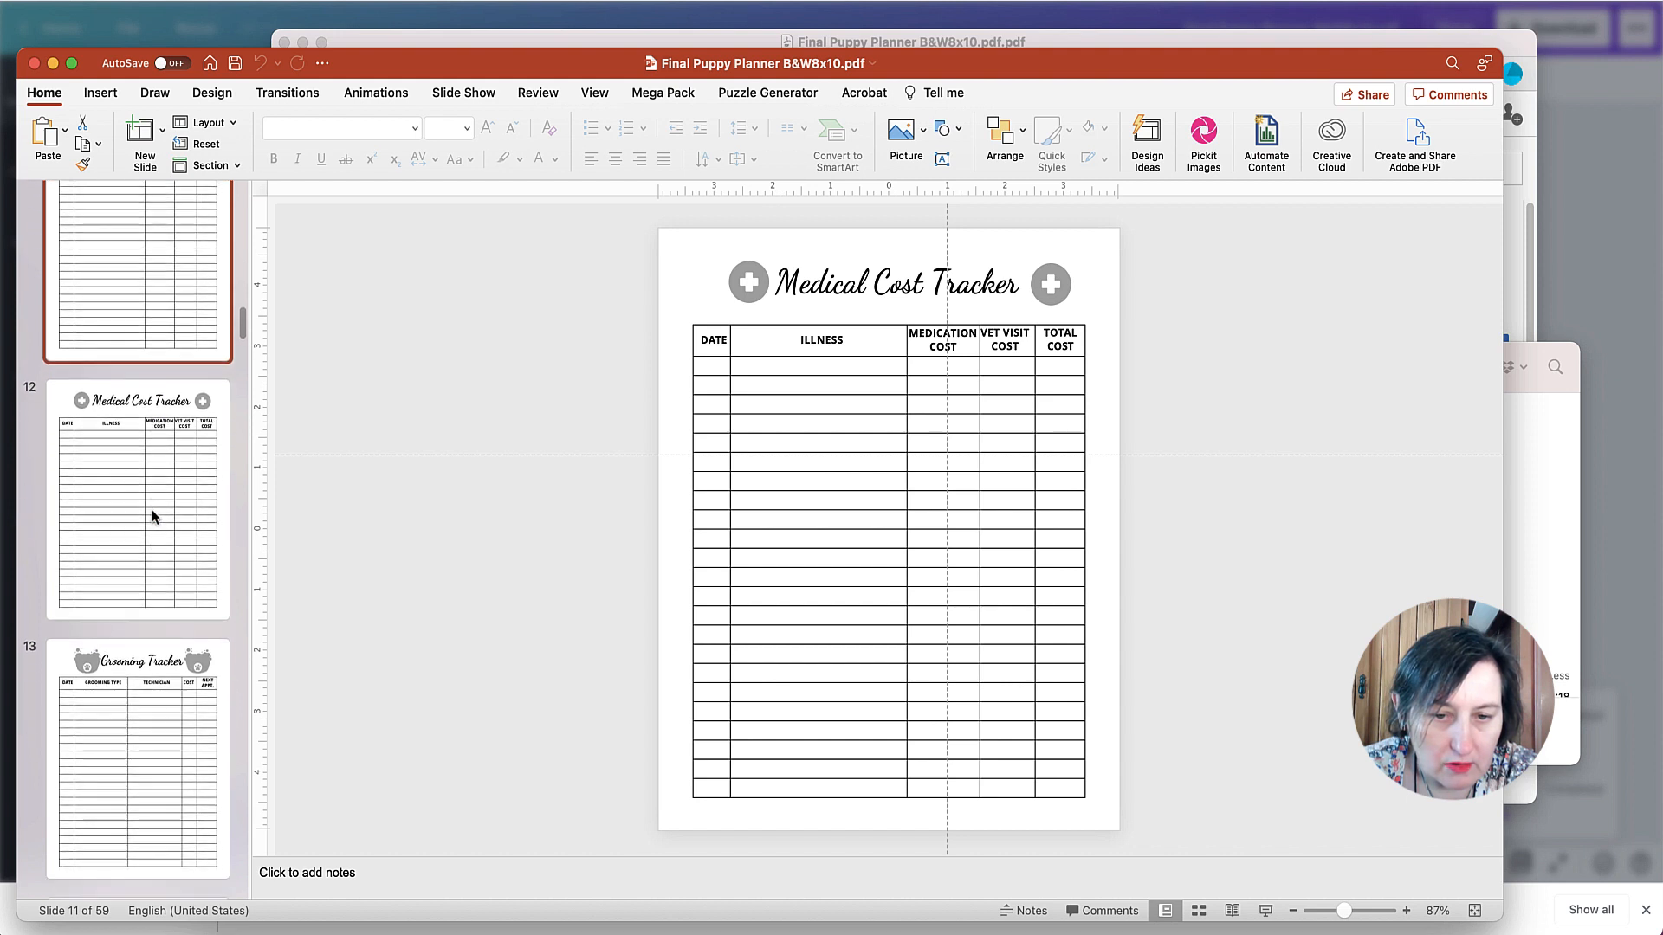
pyautogui.click(153, 509)
pyautogui.scroll(-3, 153, 509)
pyautogui.click(153, 510)
pyautogui.scroll(-5, 158, 606)
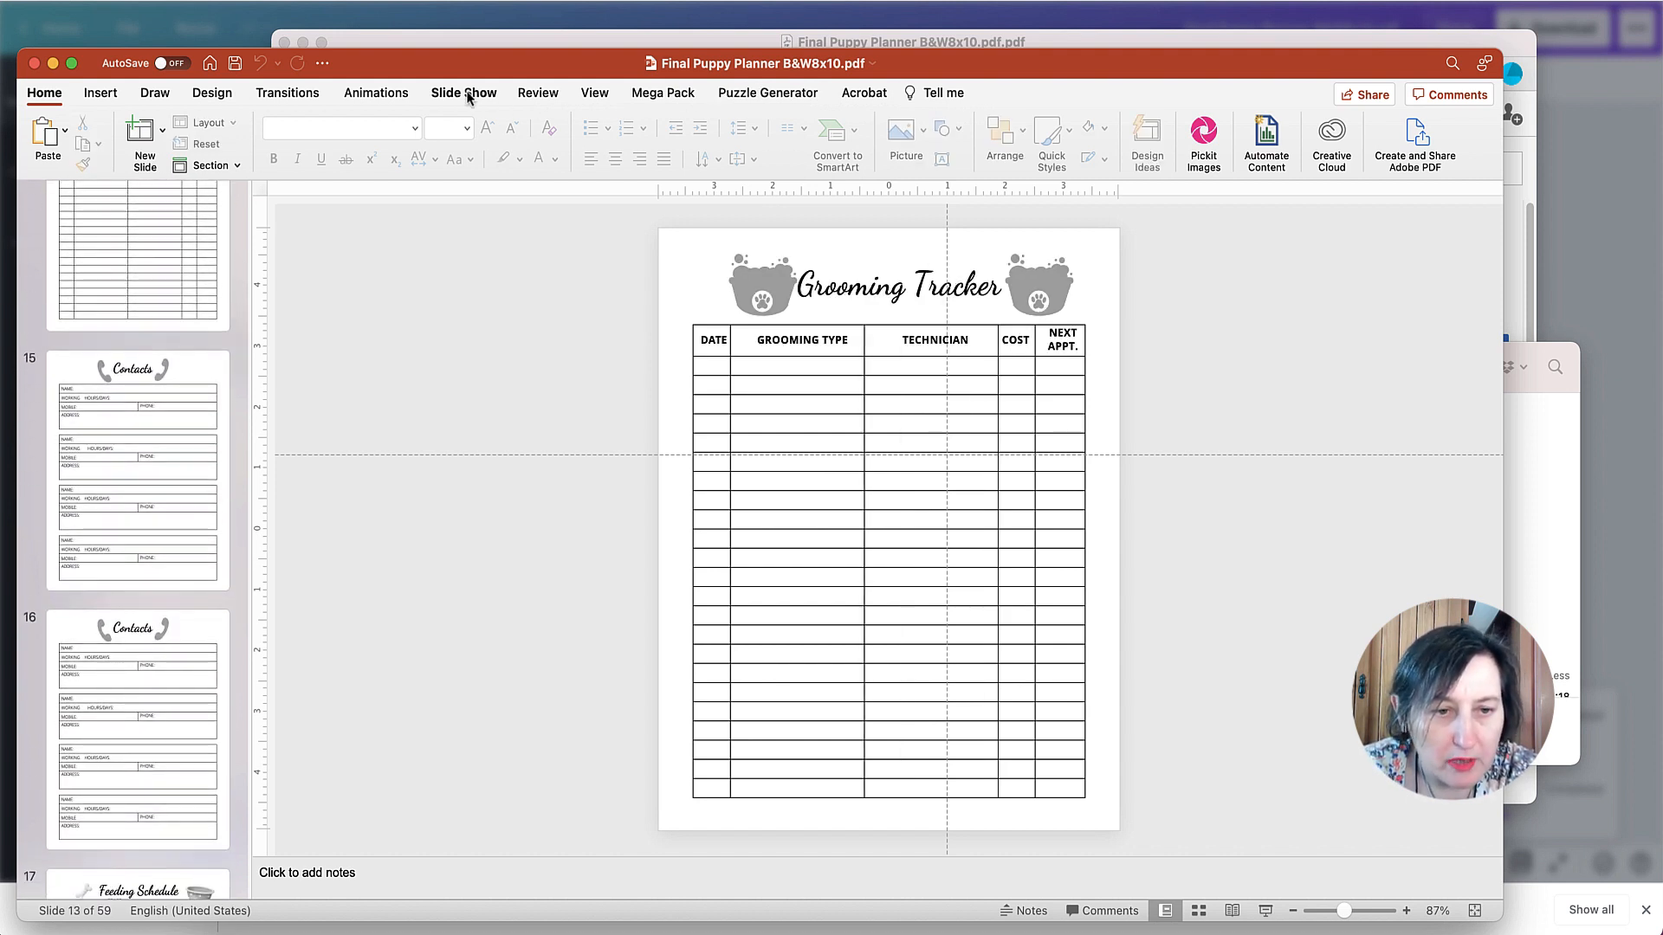
# Enlarge the presentation window and look through all slides as thumbnails in Slide Sorter view
pyautogui.moveTo(797, 69); pyautogui.dragTo(775, 22)
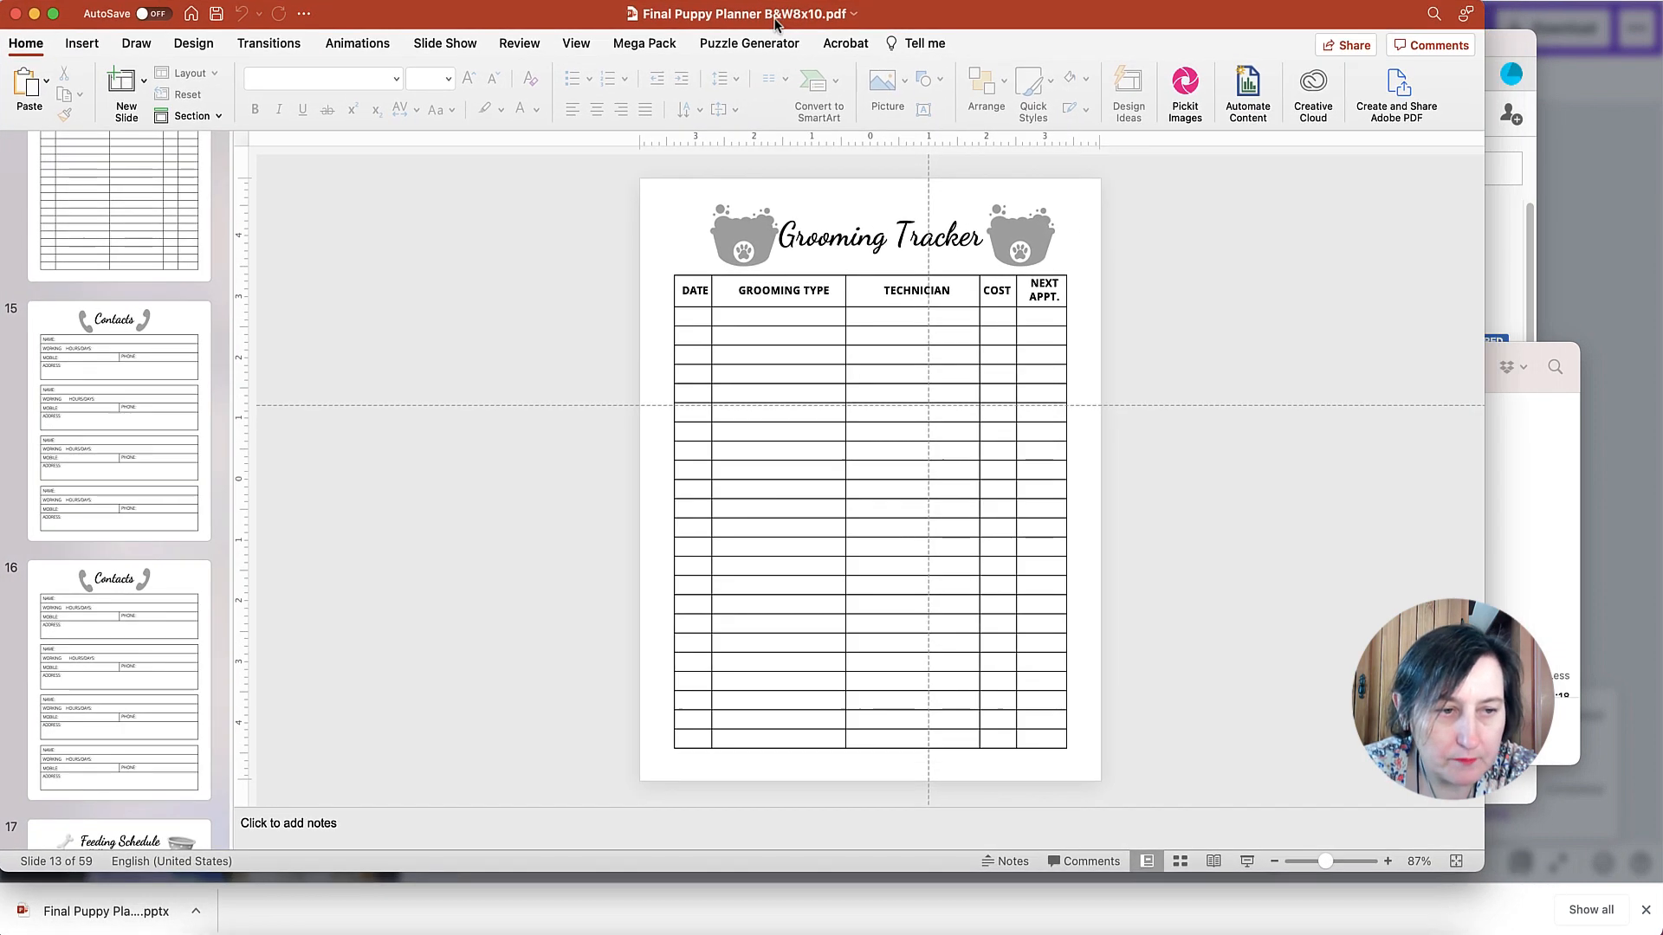
pyautogui.moveTo(1526, 896); pyautogui.dragTo(1658, 933)
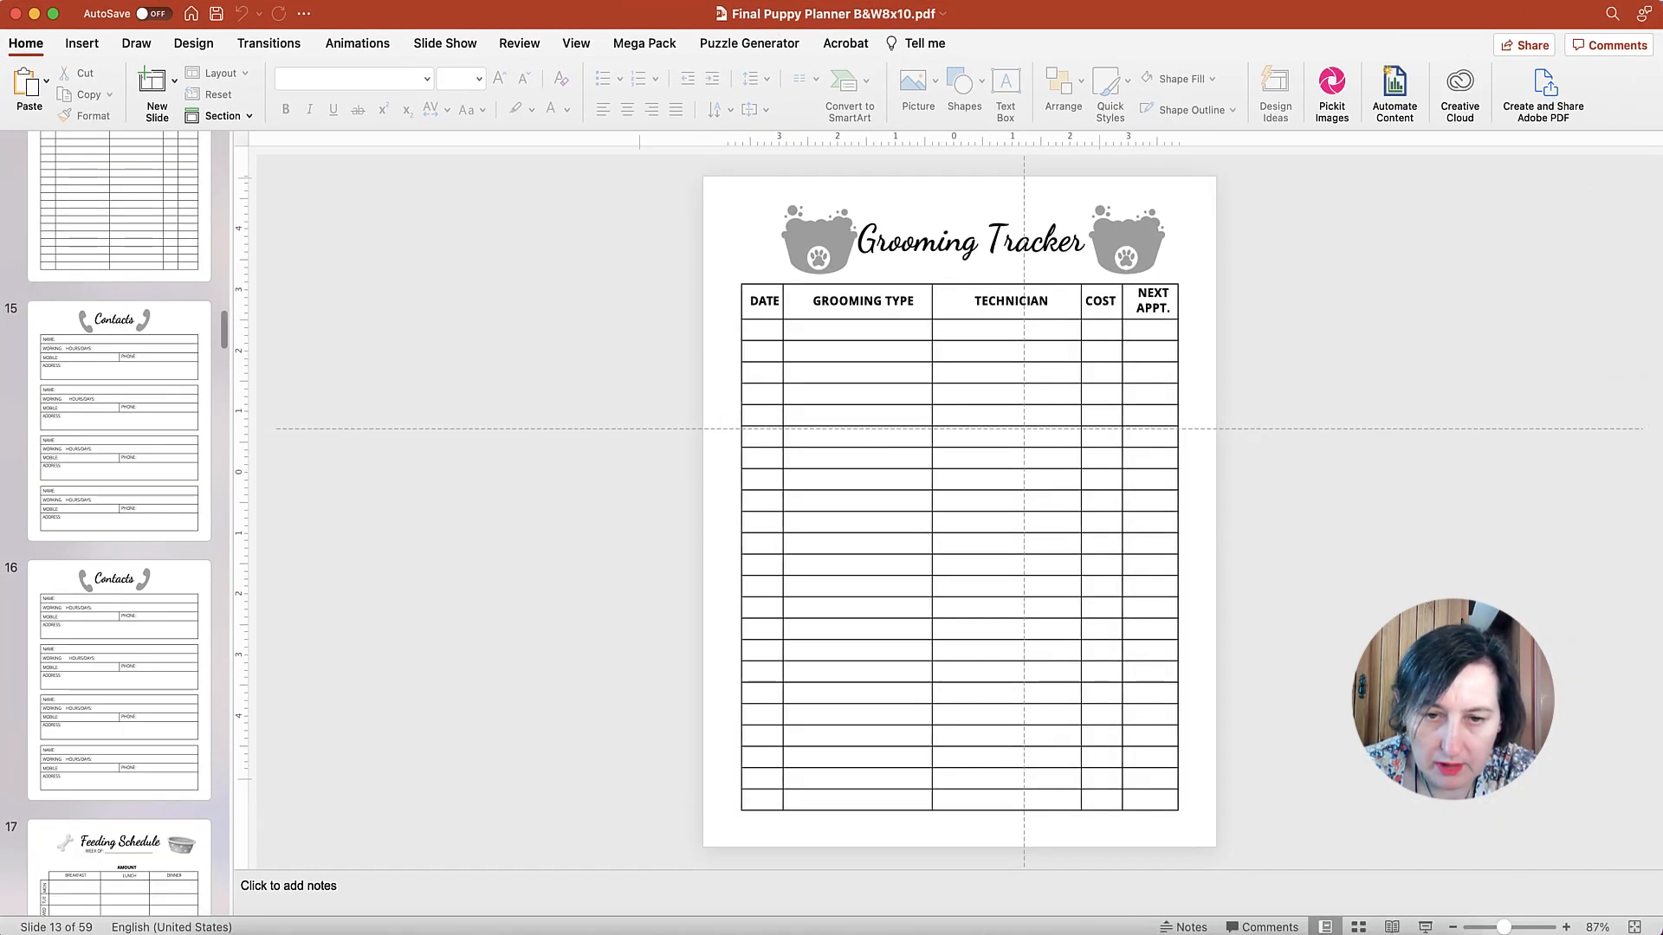
pyautogui.click(574, 48)
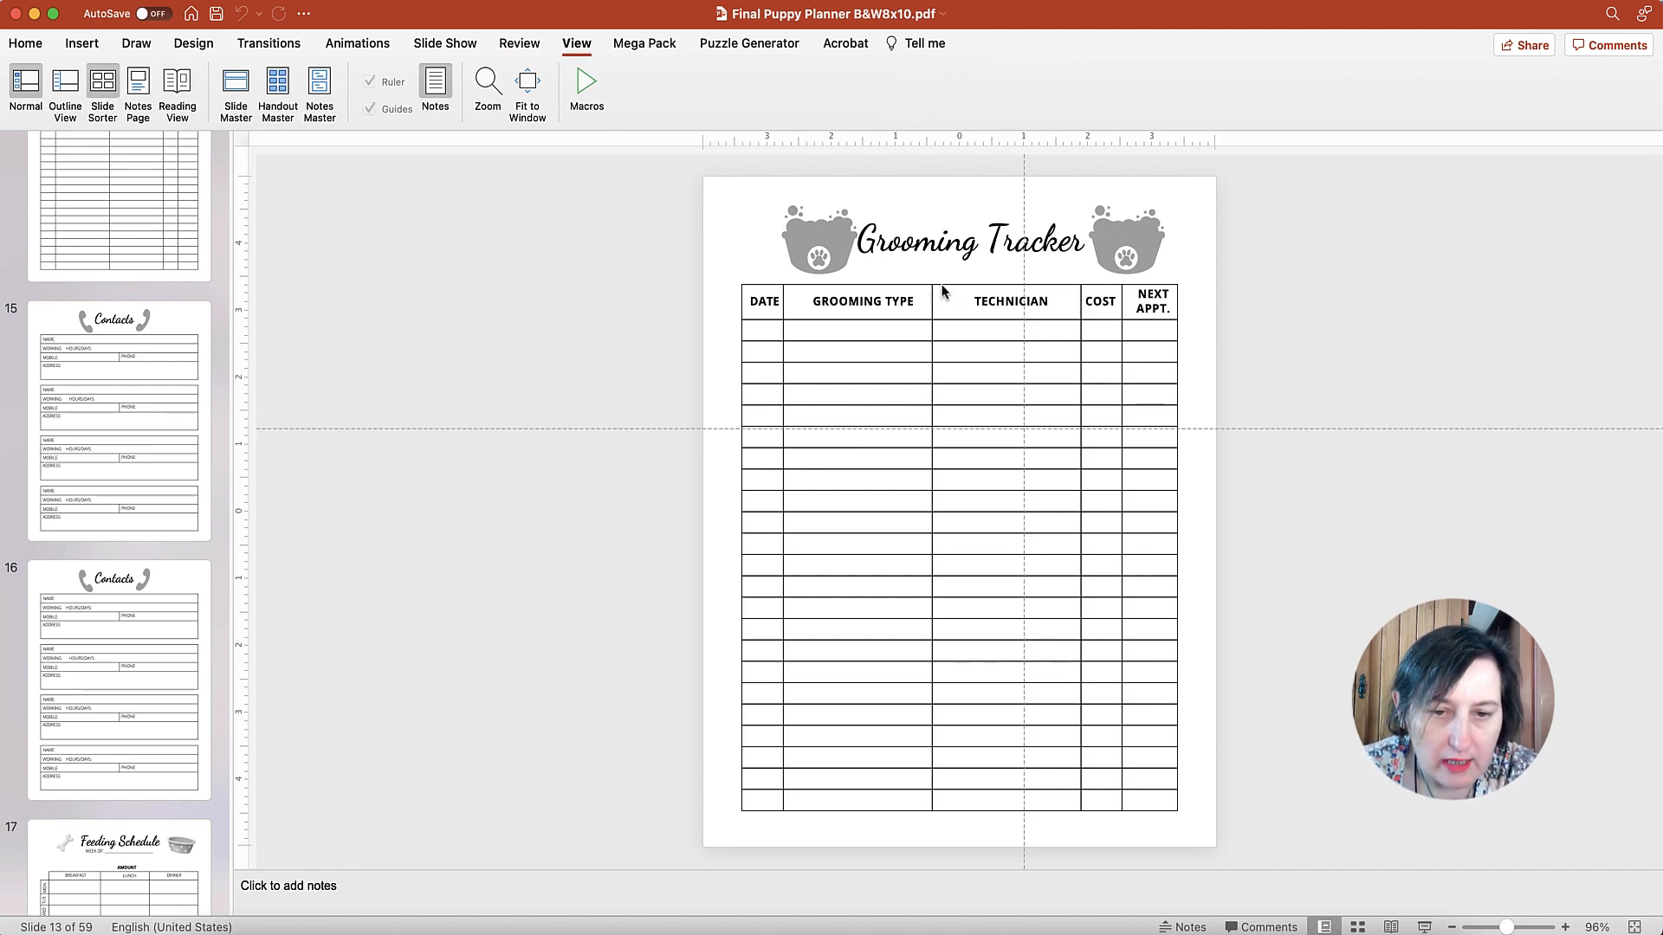
pyautogui.scroll(-5, 719, 474)
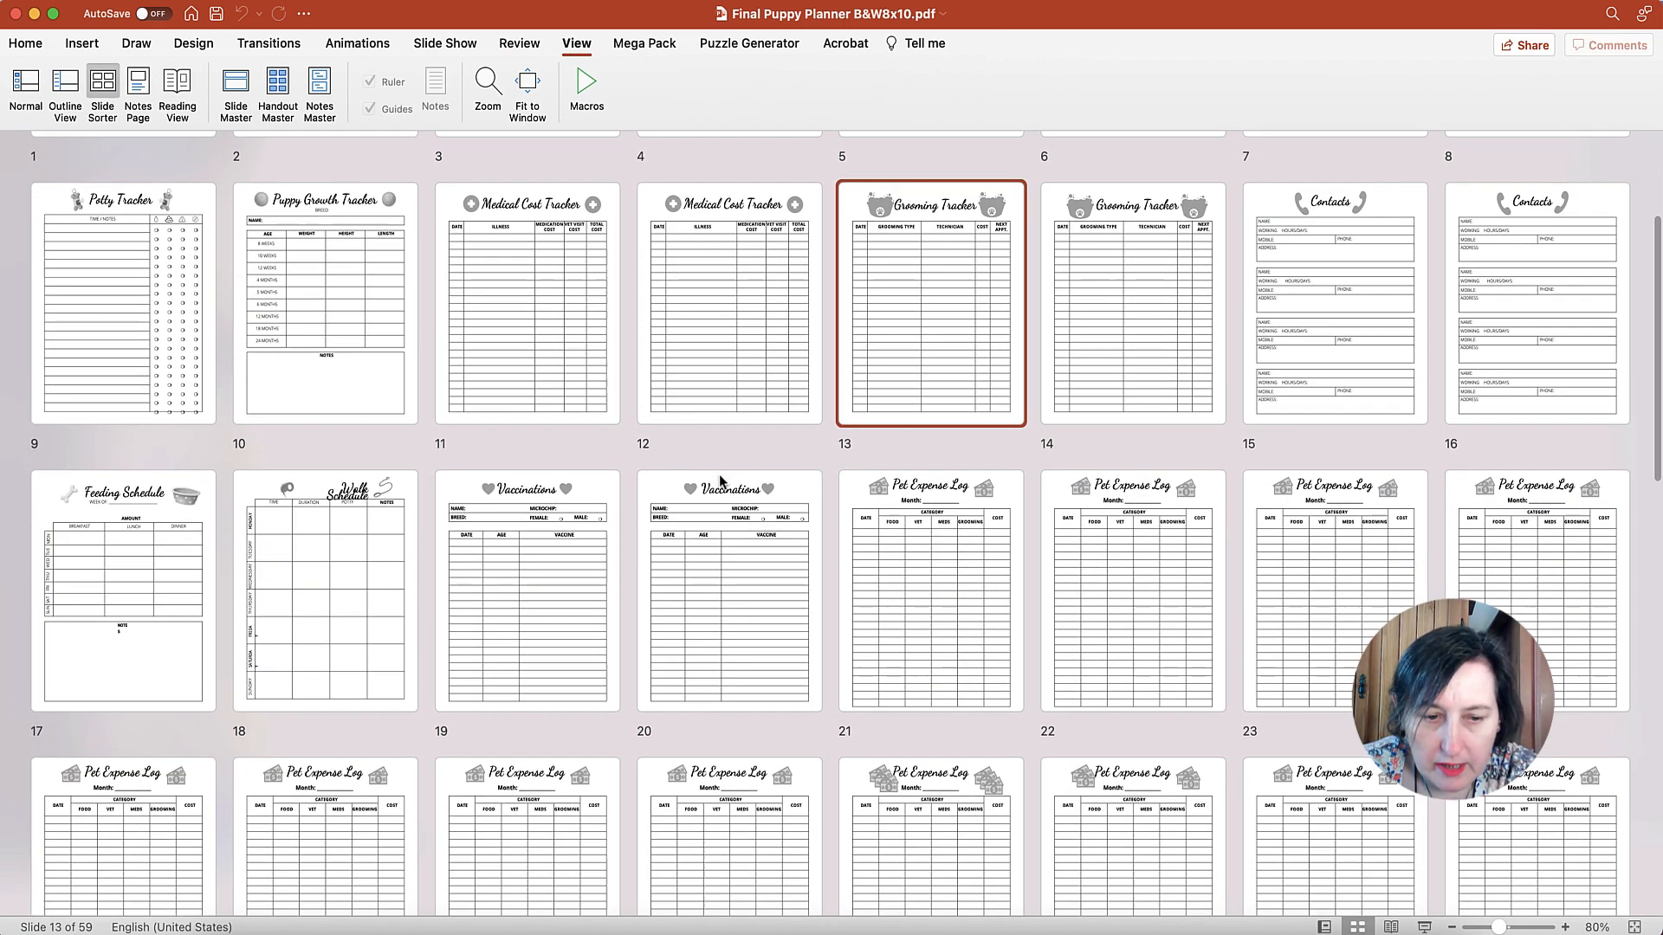
pyautogui.scroll(-5, 718, 475)
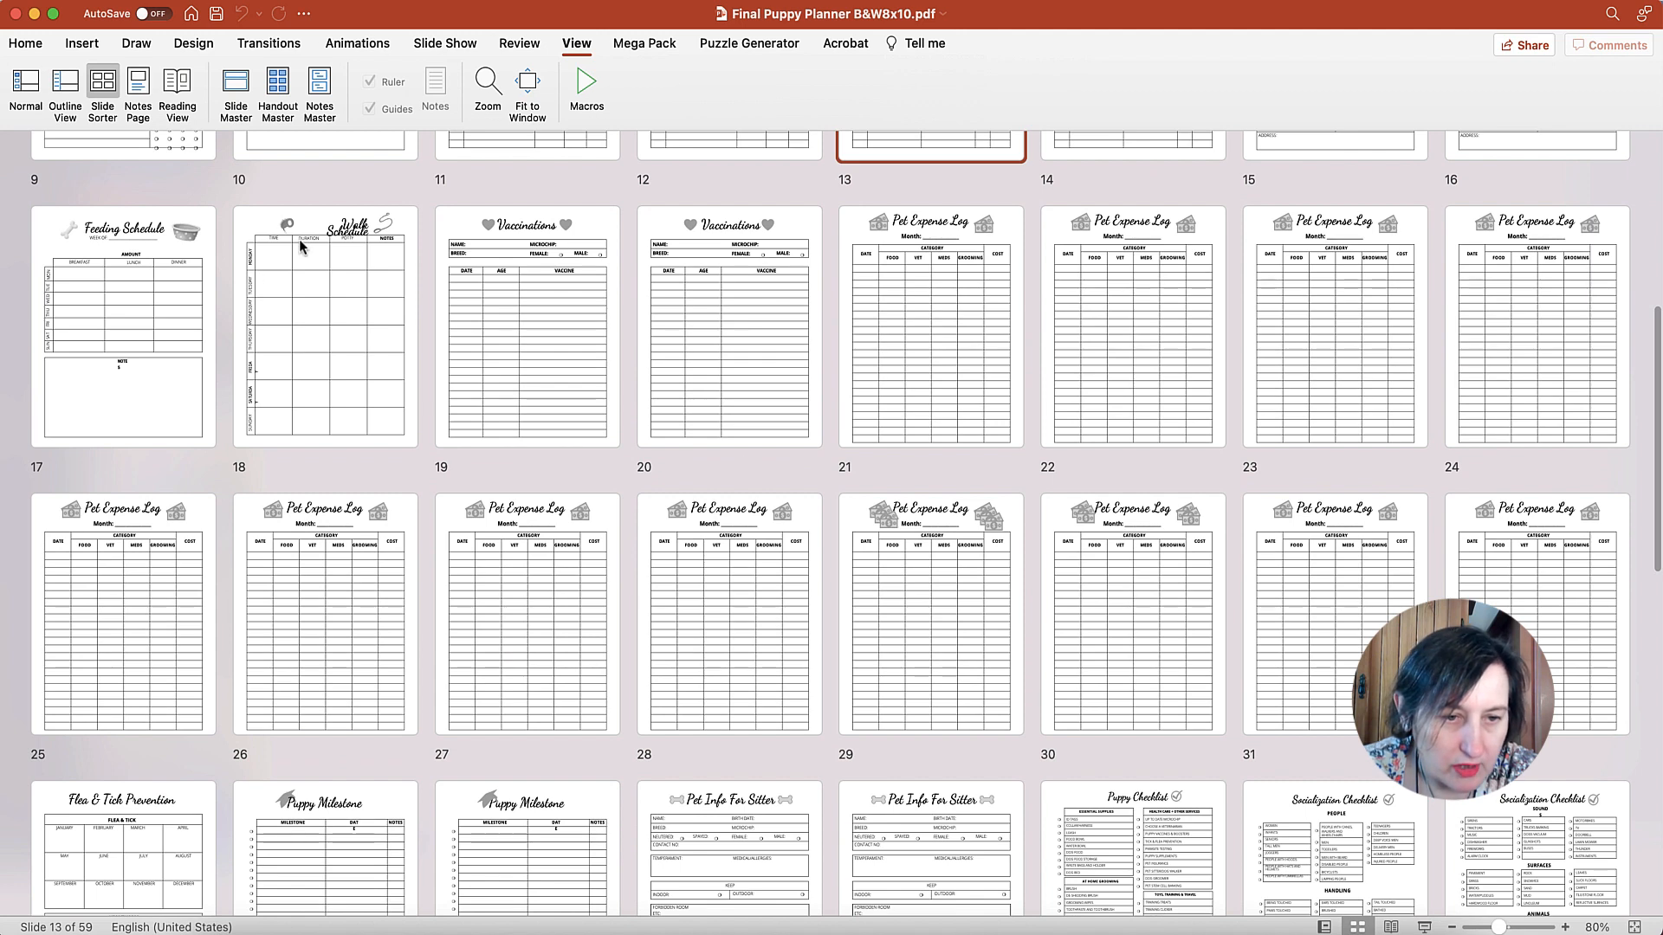
# Open slide 18 and widen its title text box so that "Walk Schedule" fits on one line
pyautogui.click(345, 228)
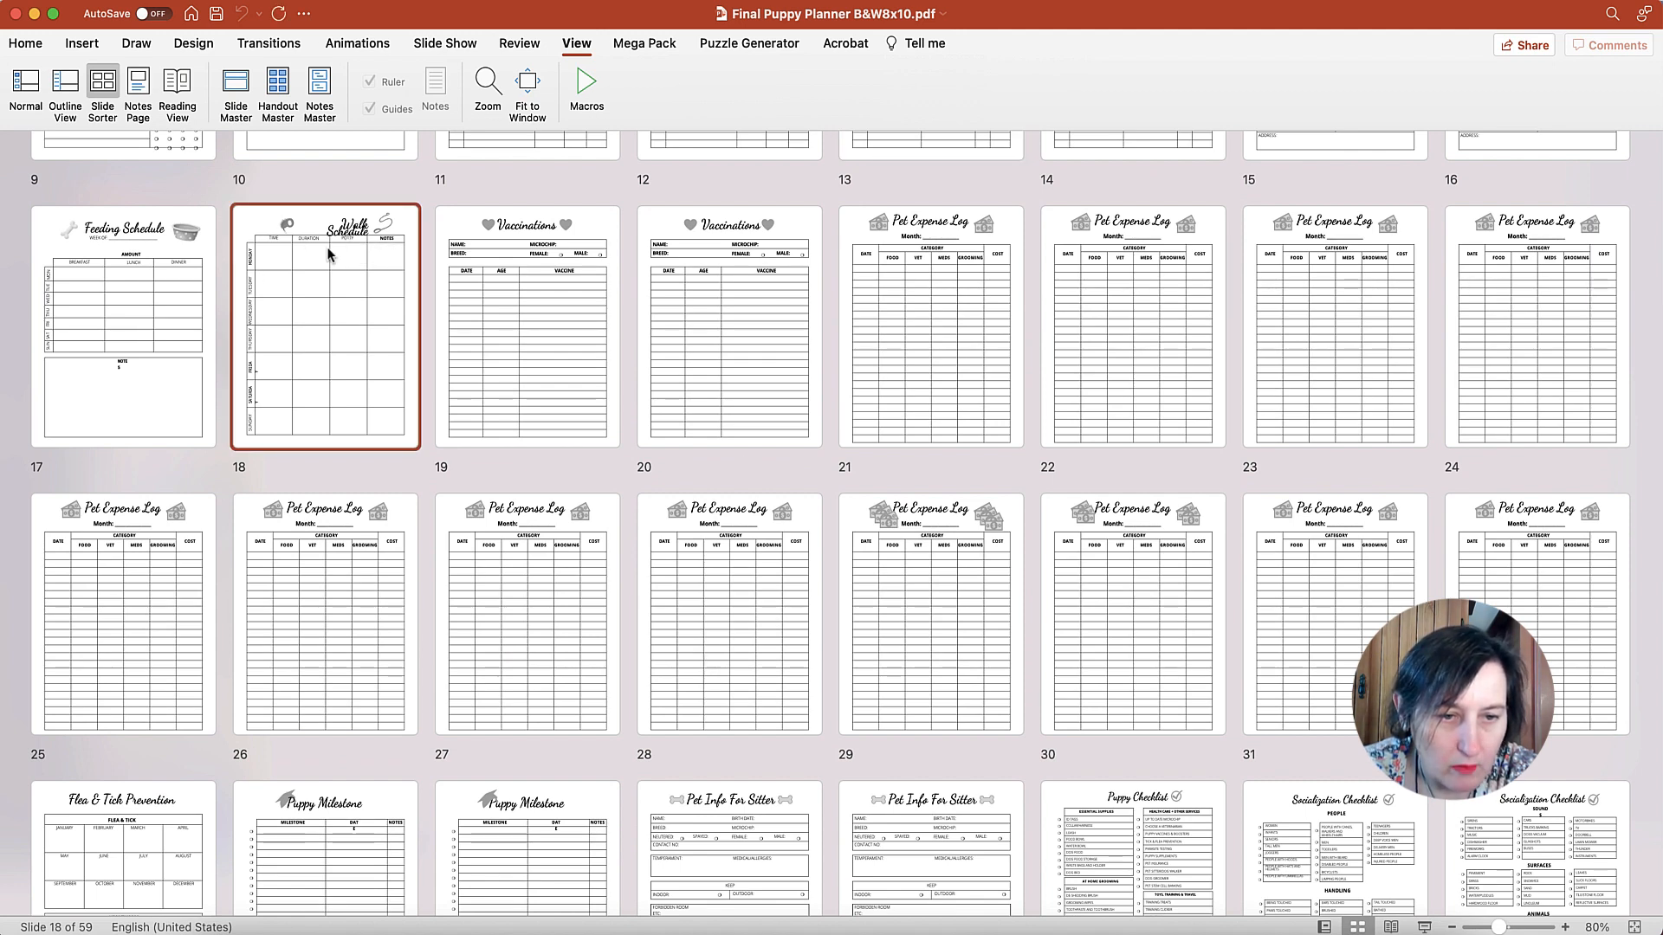
pyautogui.doubleClick(324, 260)
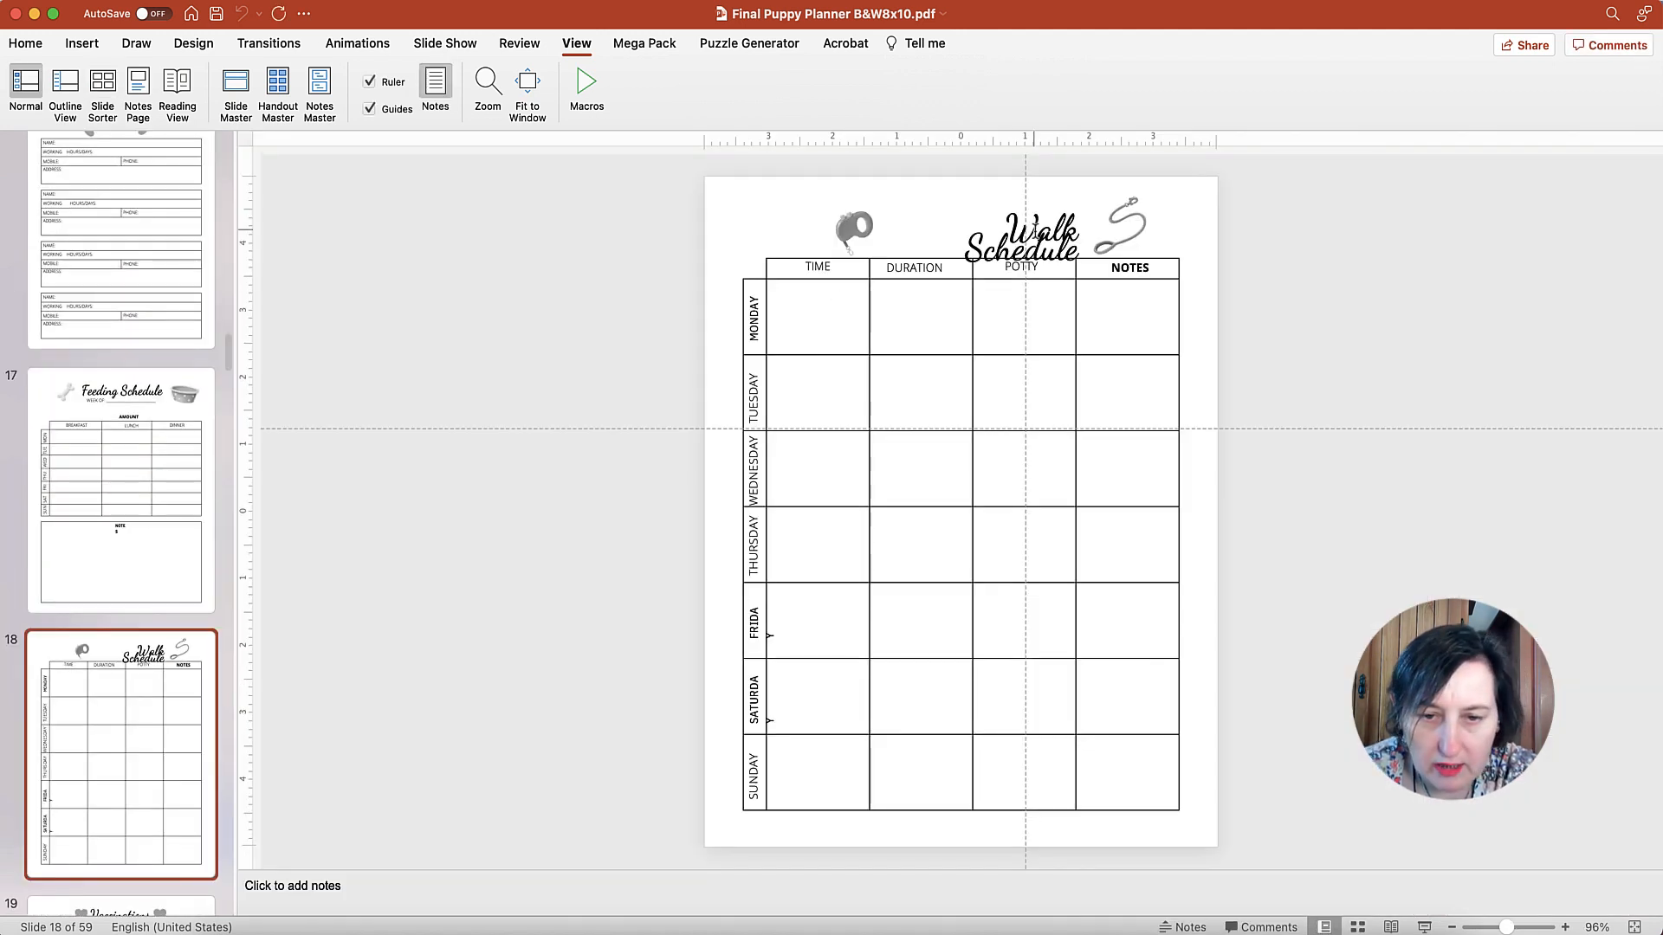
pyautogui.click(1037, 227)
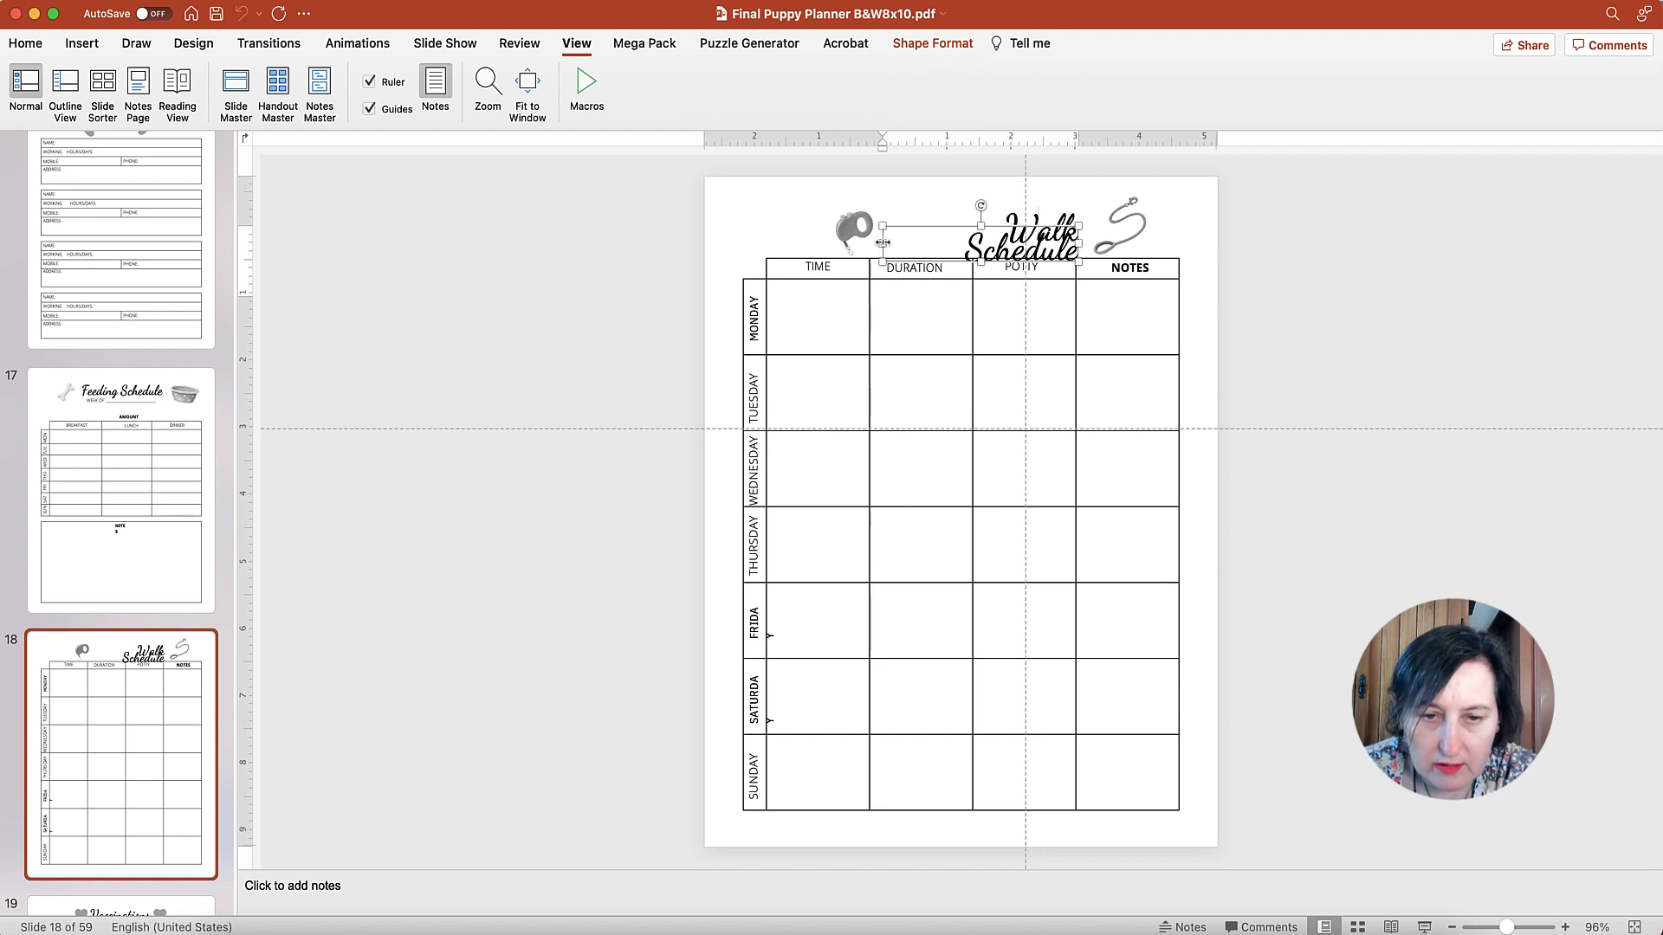
pyautogui.moveTo(883, 242); pyautogui.dragTo(825, 242)
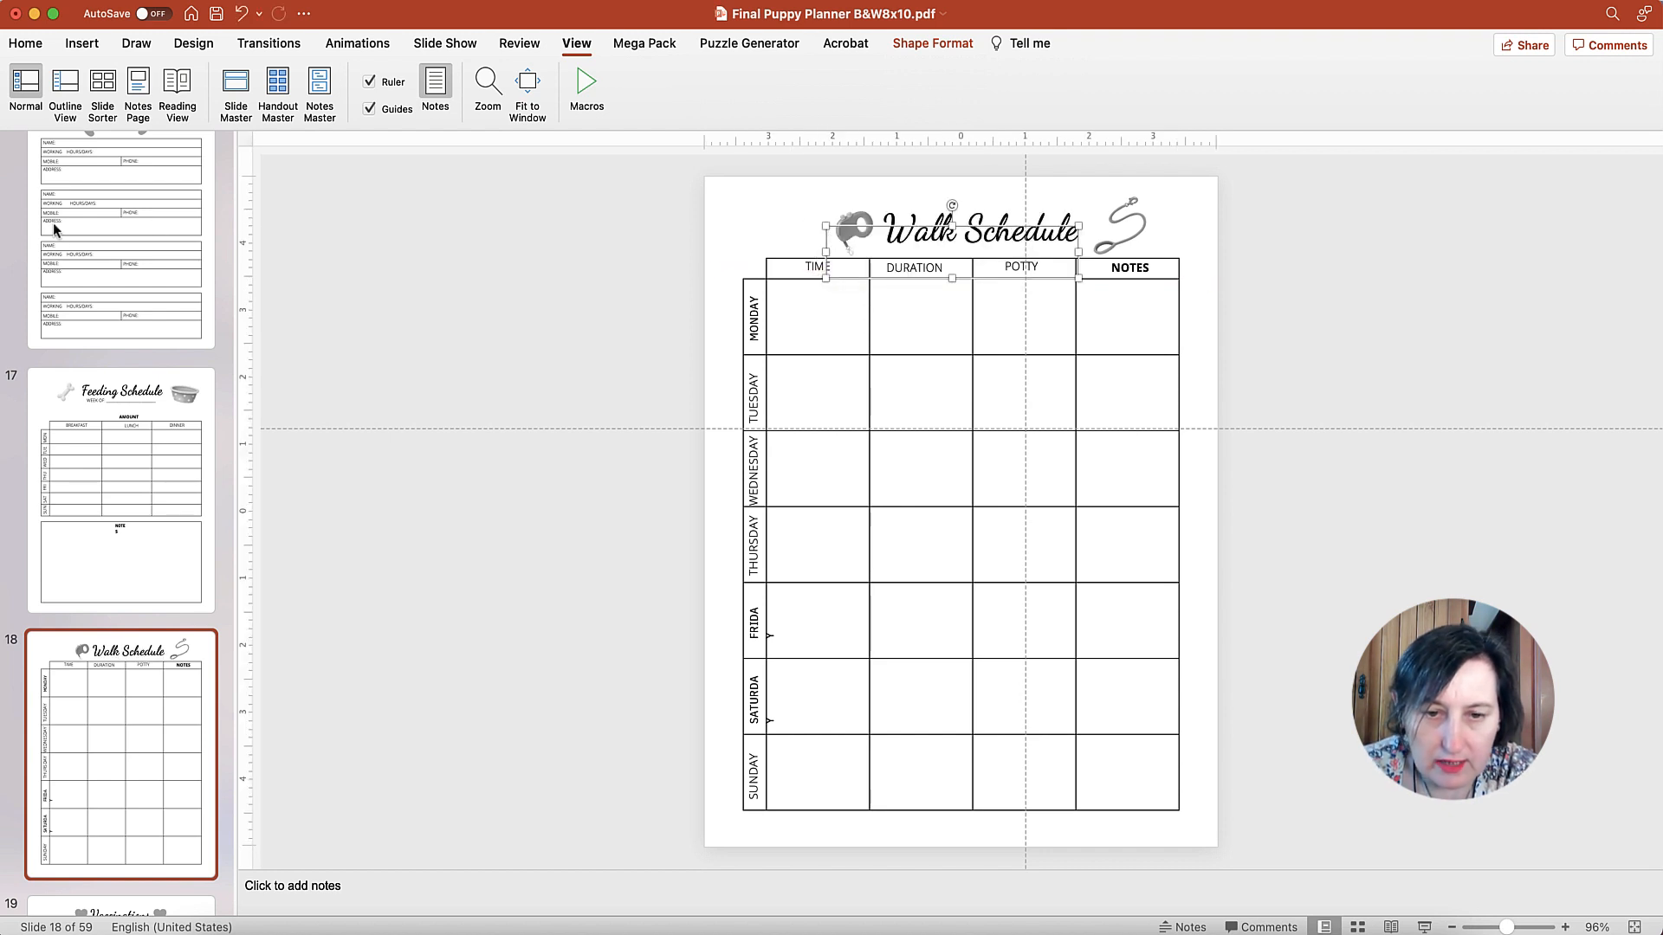
# Return to Slide Sorter view and duplicate the Walk Schedule slide nine times
pyautogui.click(98, 90)
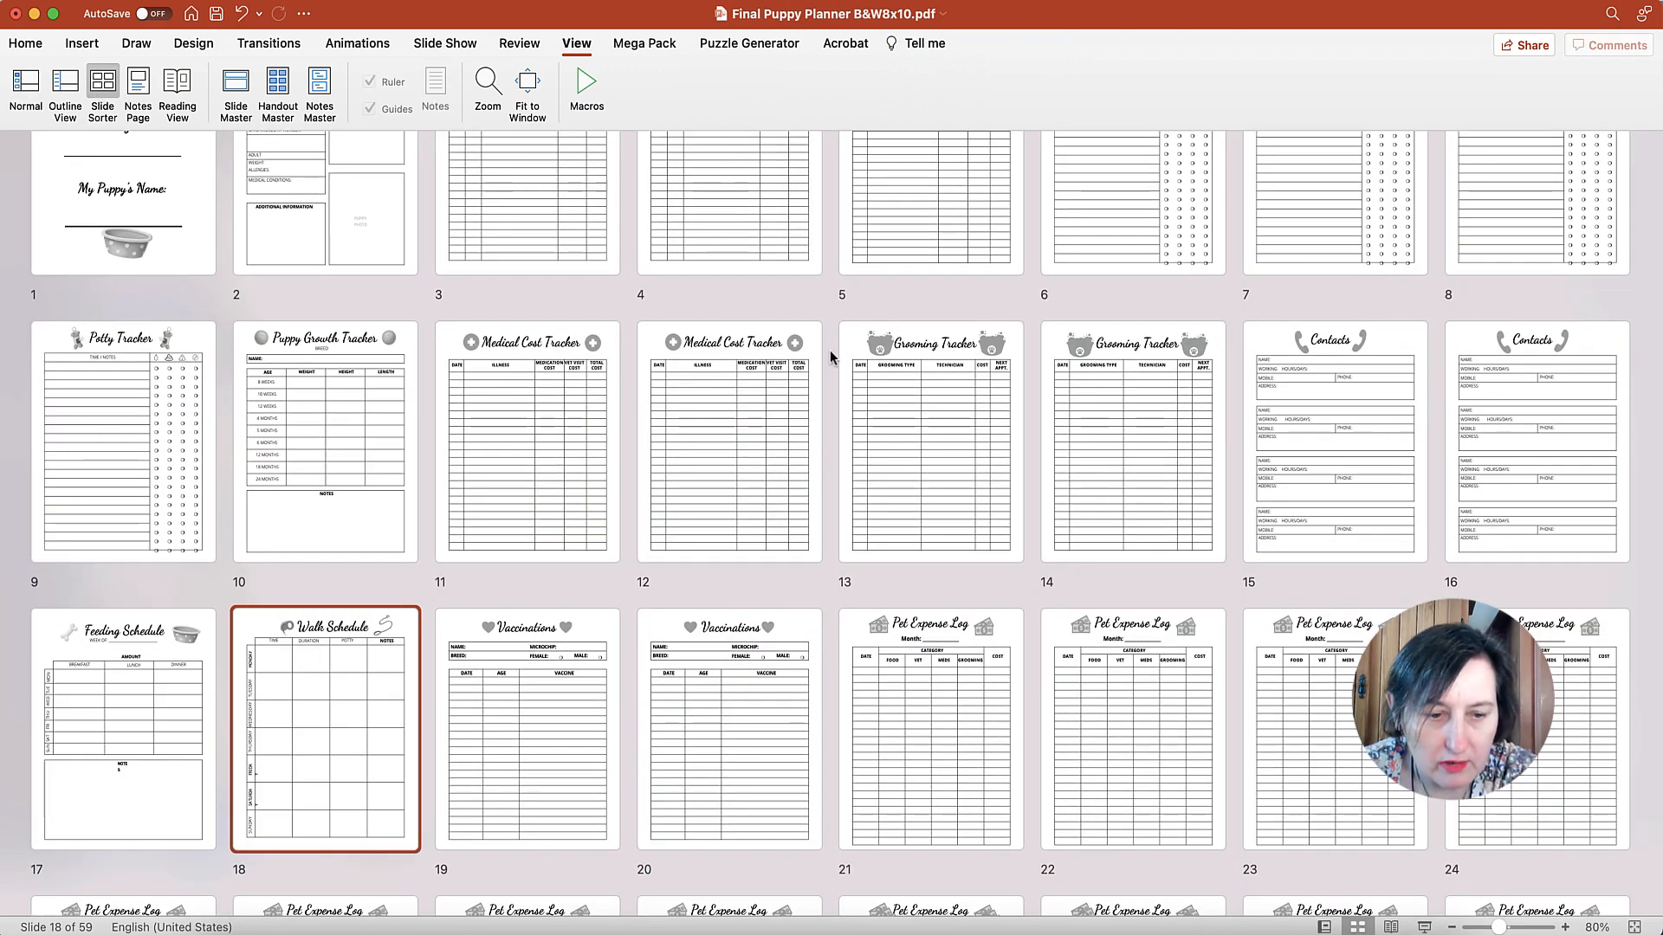
pyautogui.scroll(-3, 356, 559)
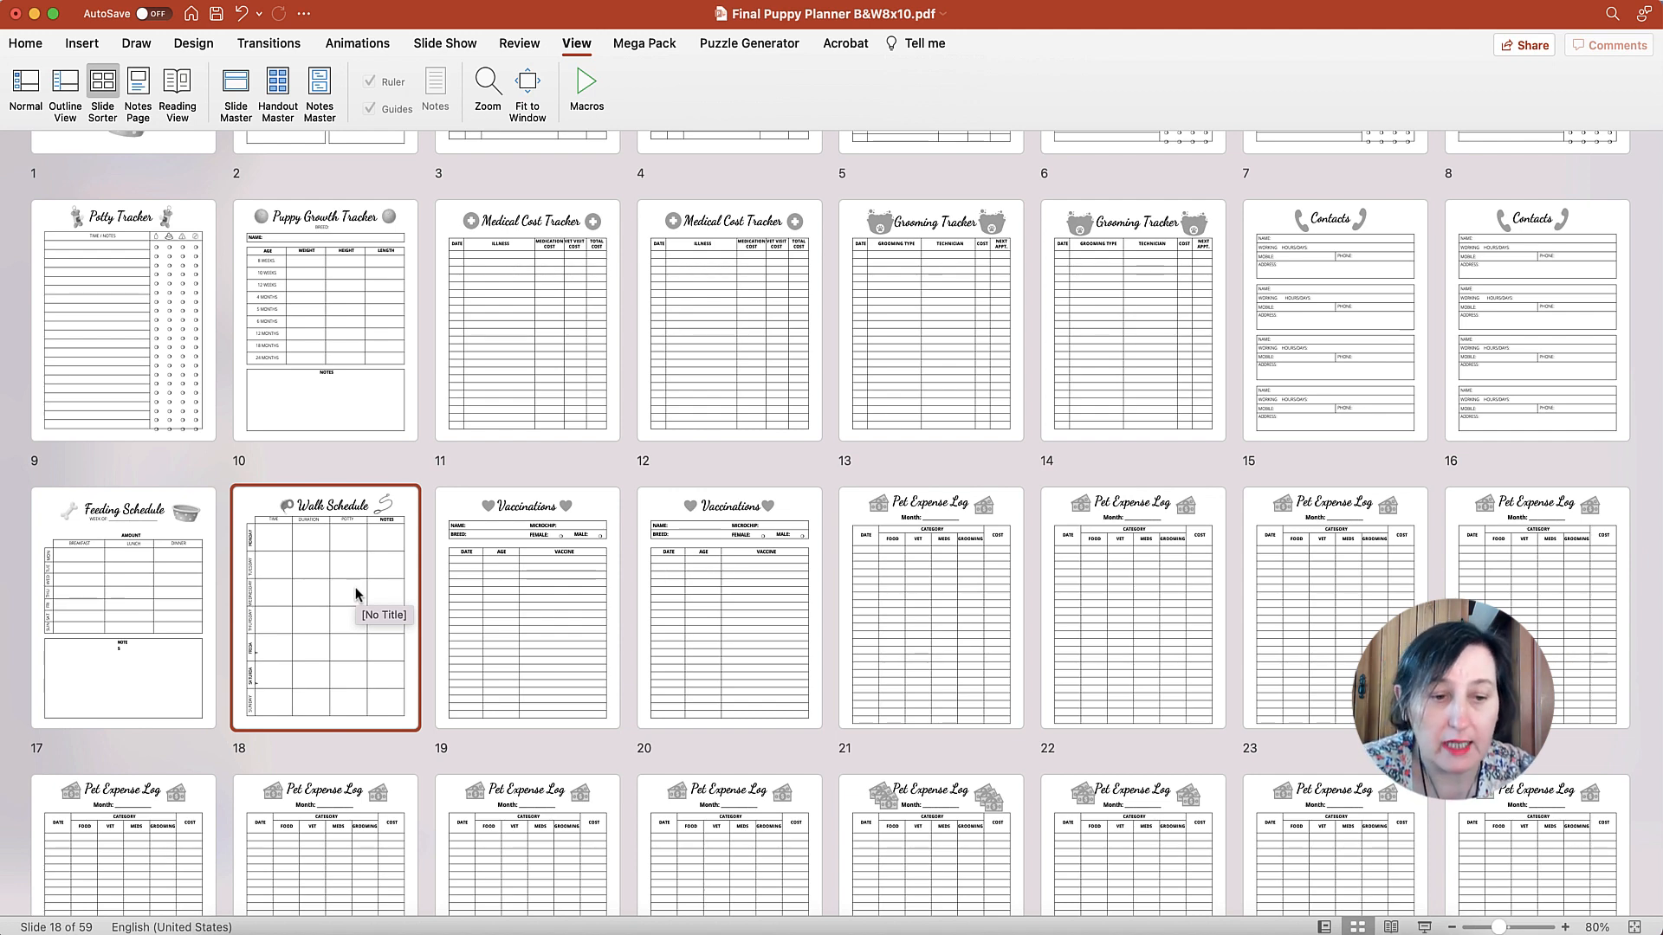
pyautogui.press('super+d')
pyautogui.press('super+d')
pyautogui.press('super+d')
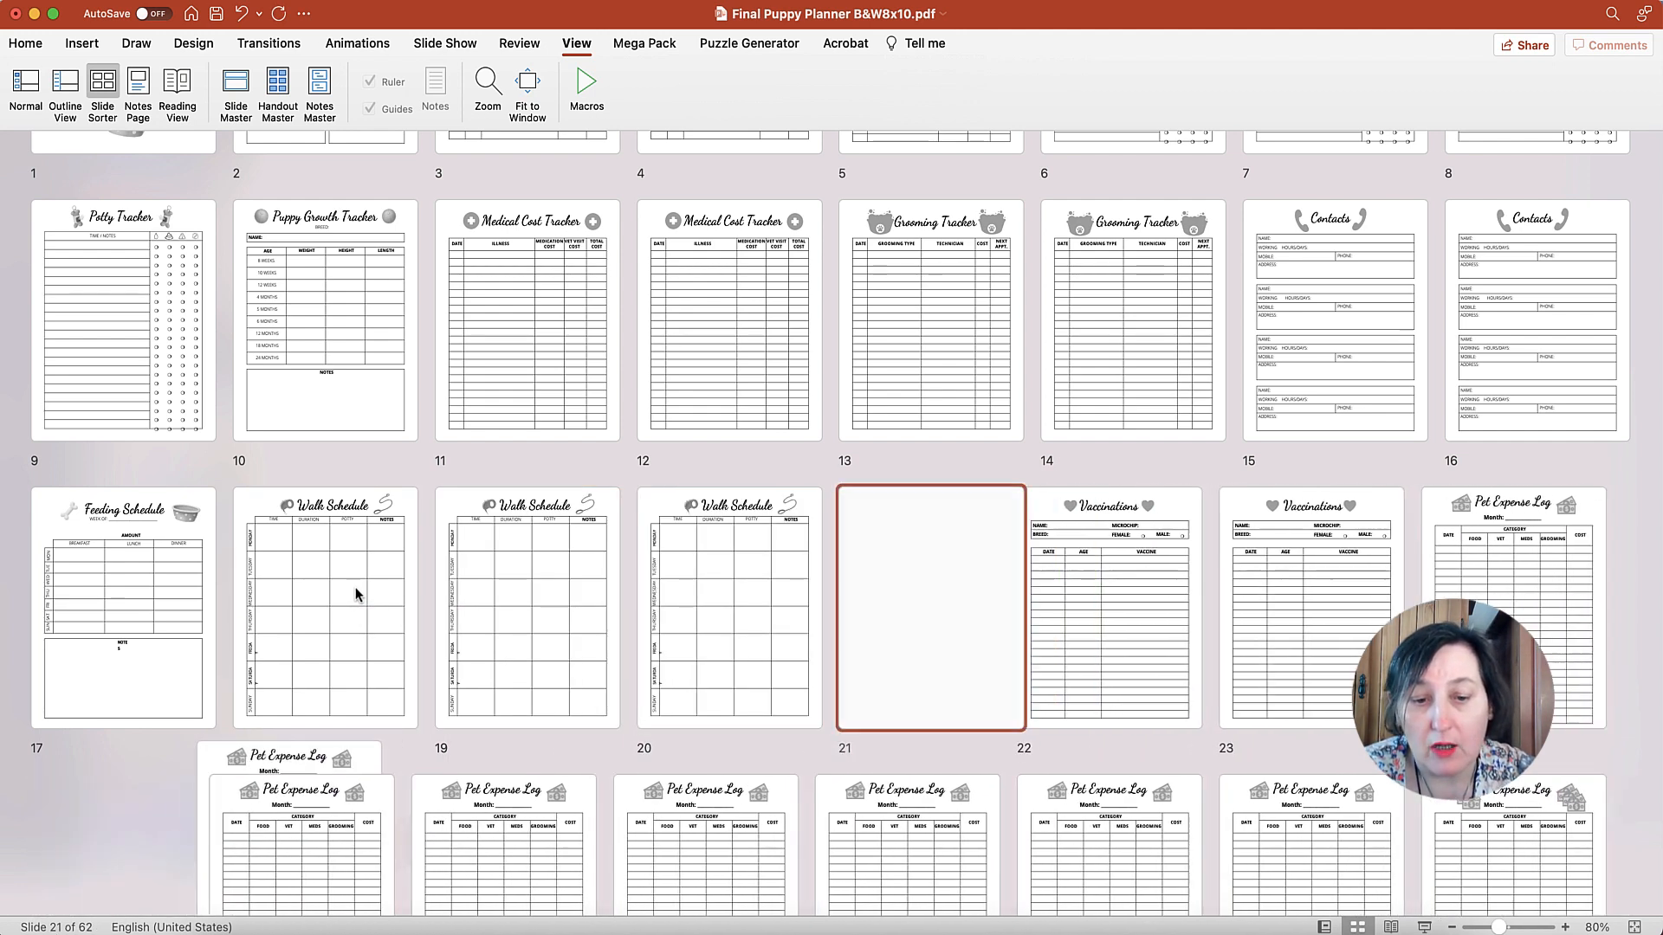
pyautogui.press('super+d')
pyautogui.press('super+d')
pyautogui.press('super+d')
pyautogui.press('super+d')
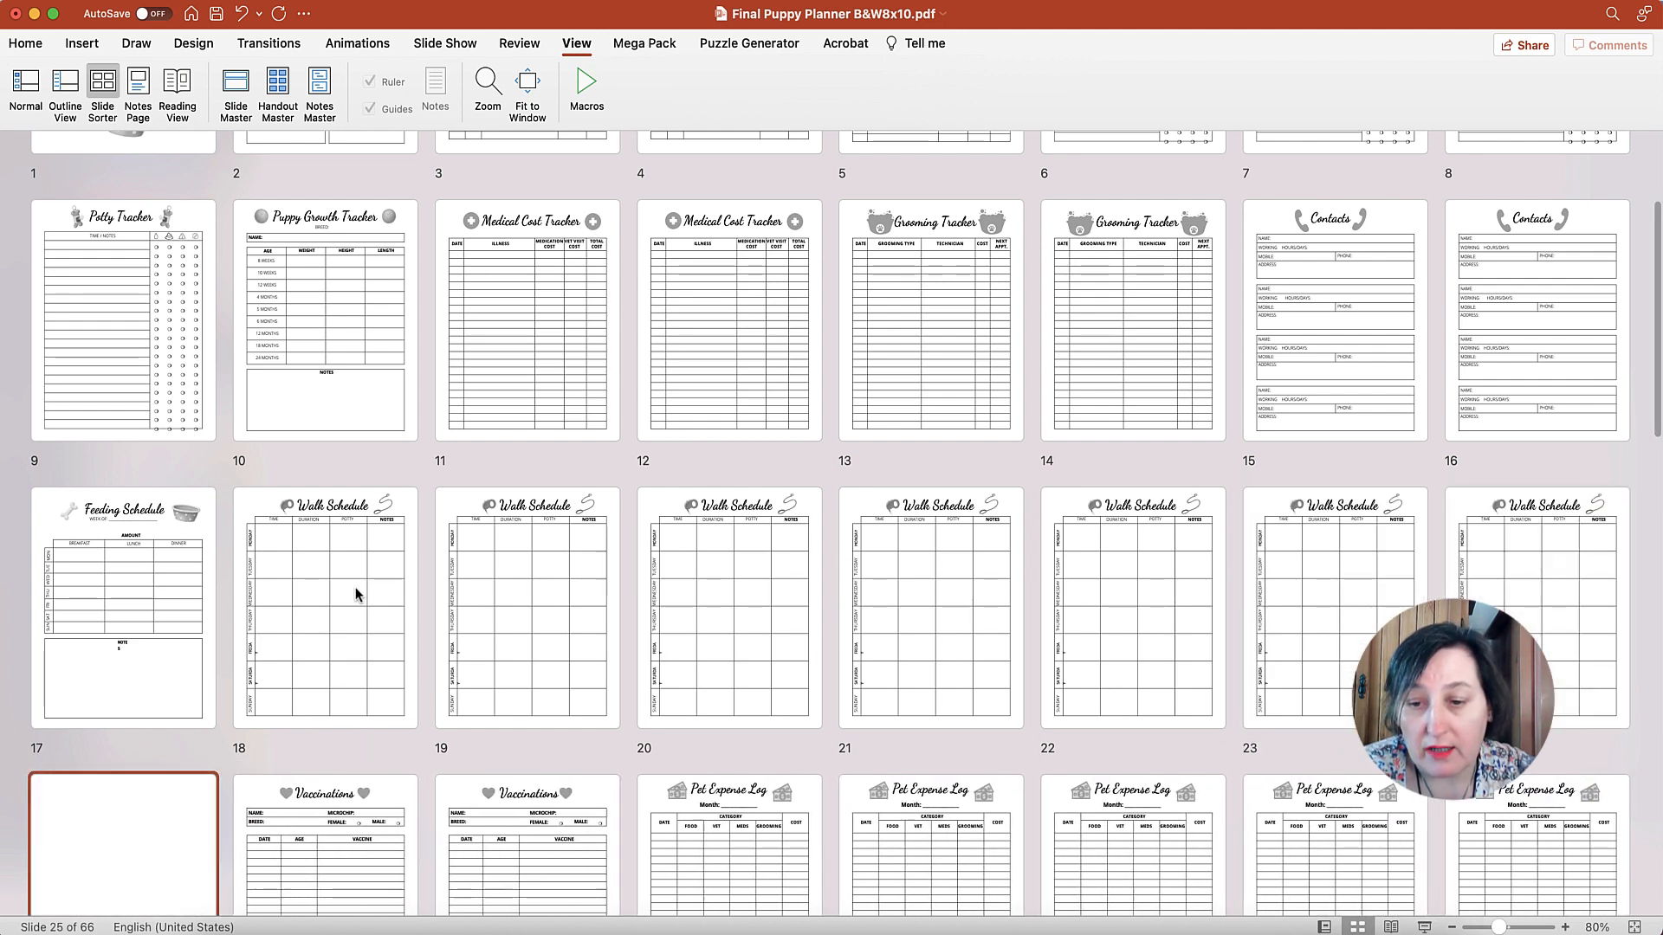
pyautogui.press('super+d')
pyautogui.press('super+d')
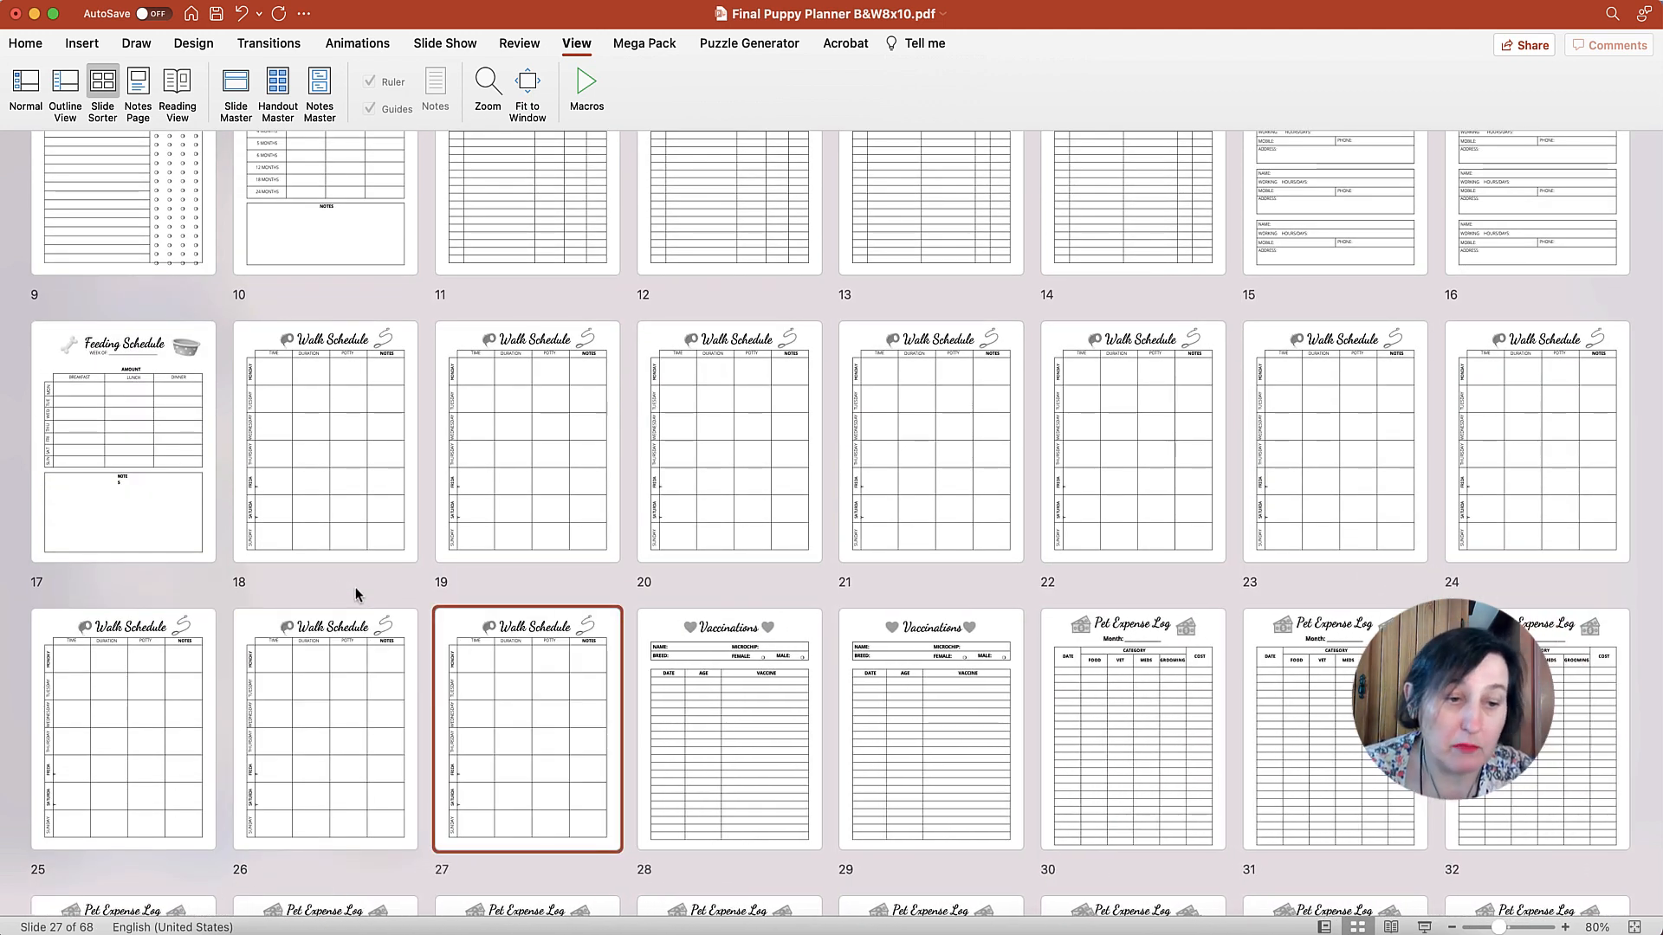
# Open the Feeding Schedule slide and widen the notes heading's text box so that "NOTES" fits on one line
pyautogui.click(169, 454)
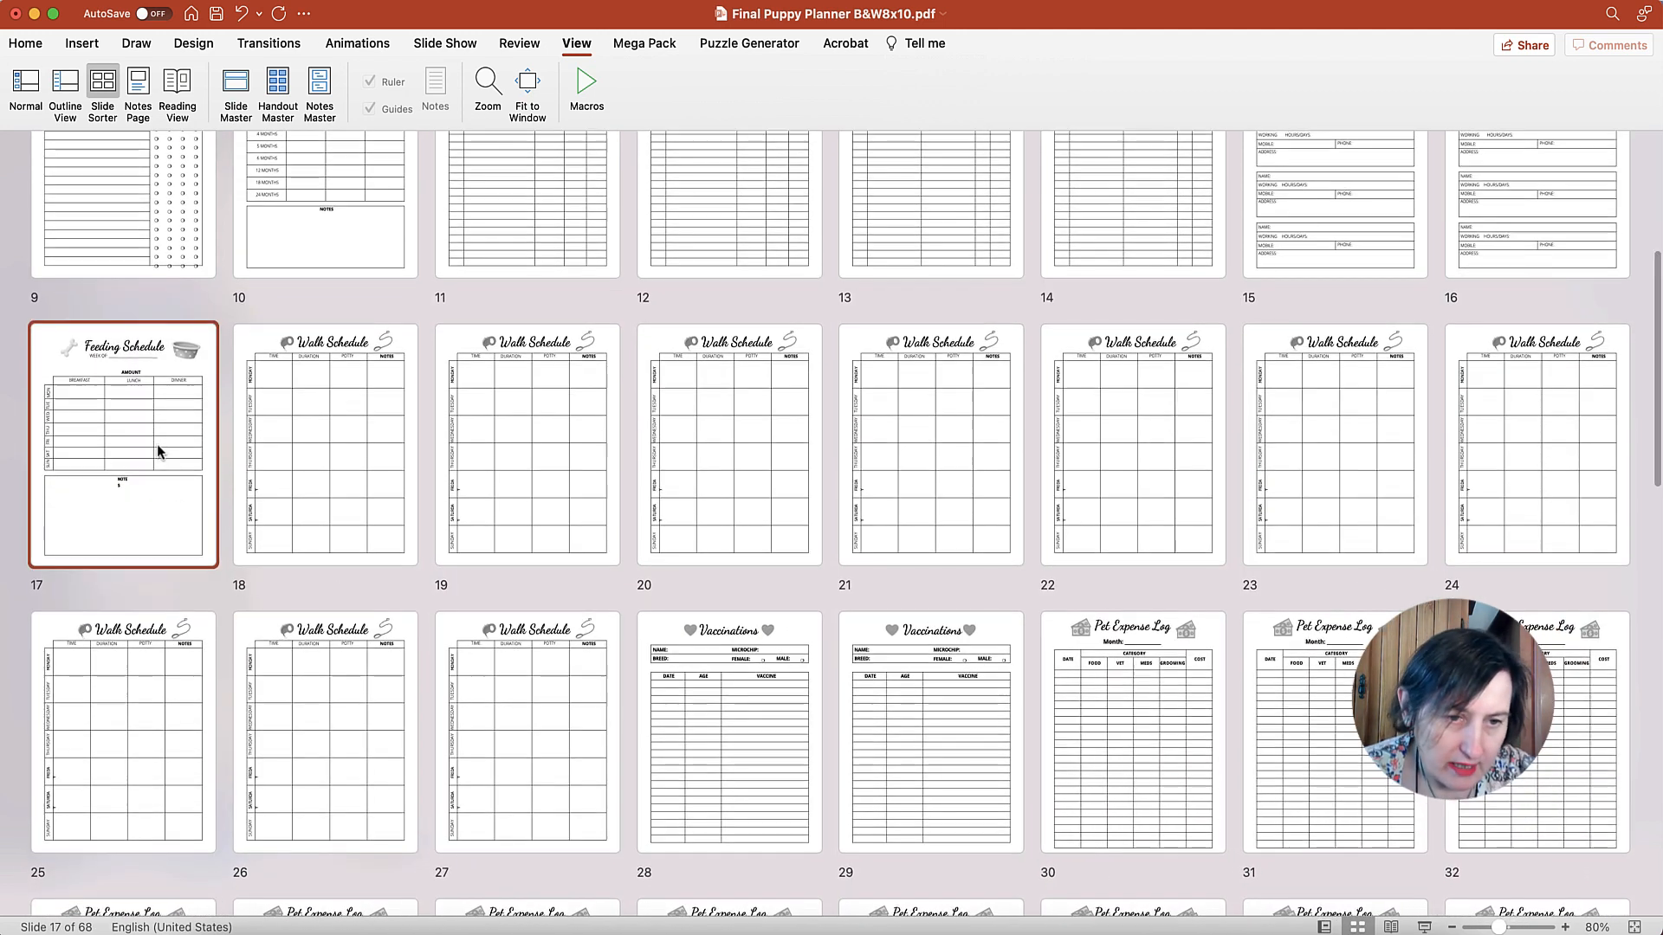
pyautogui.doubleClick(163, 450)
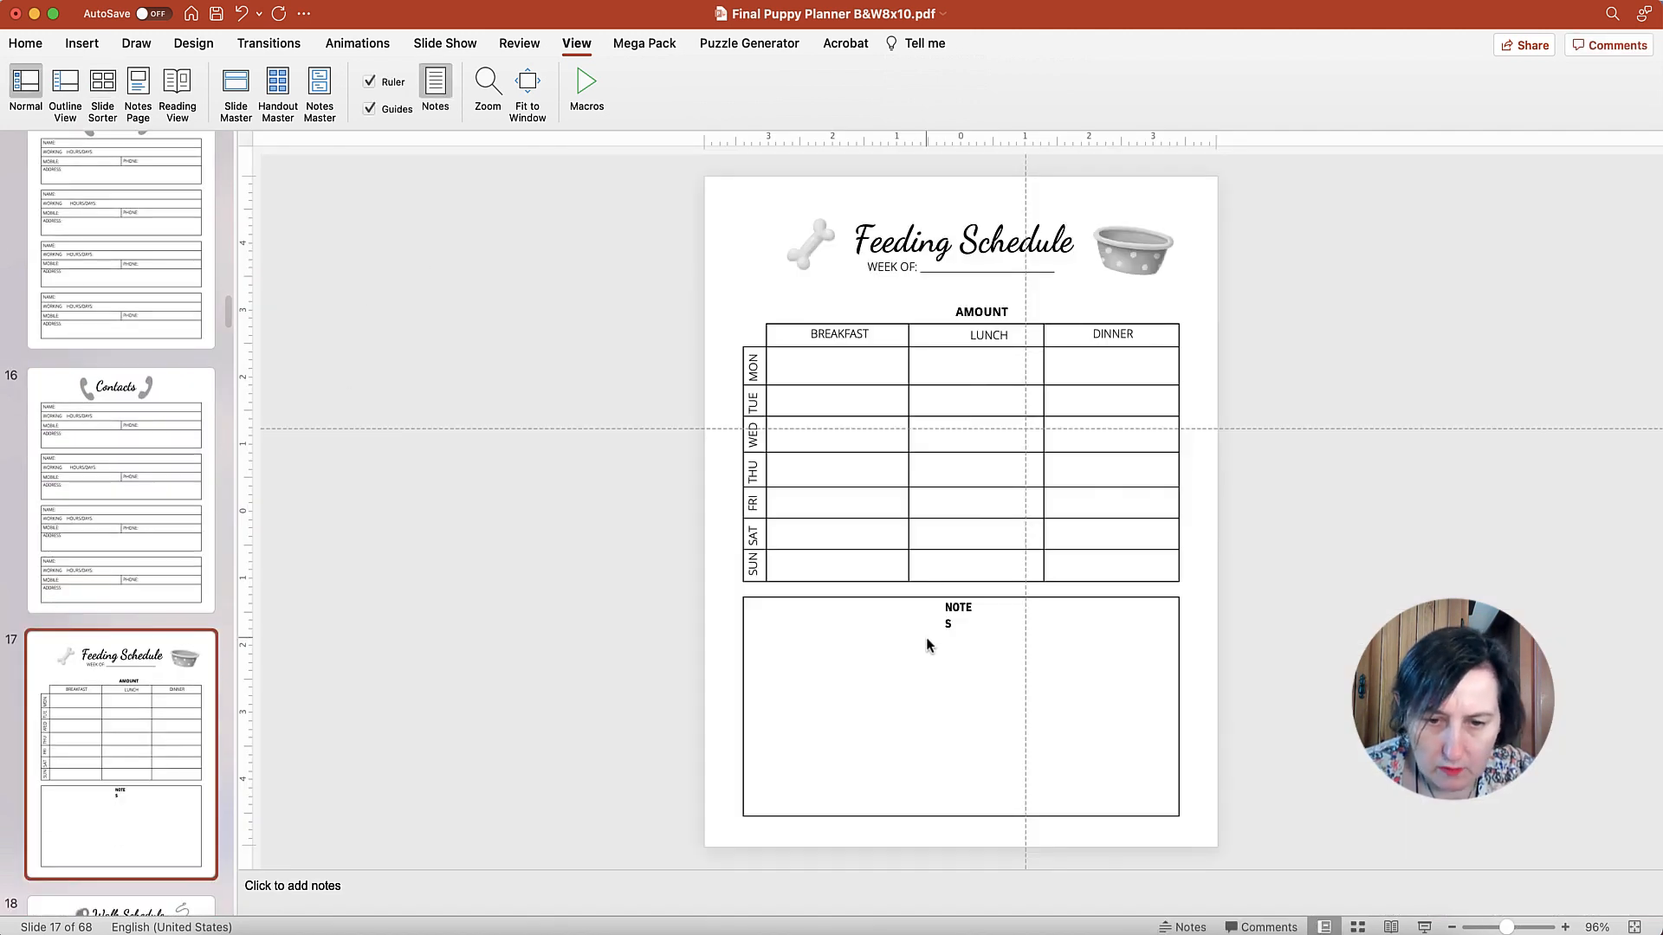
pyautogui.click(951, 622)
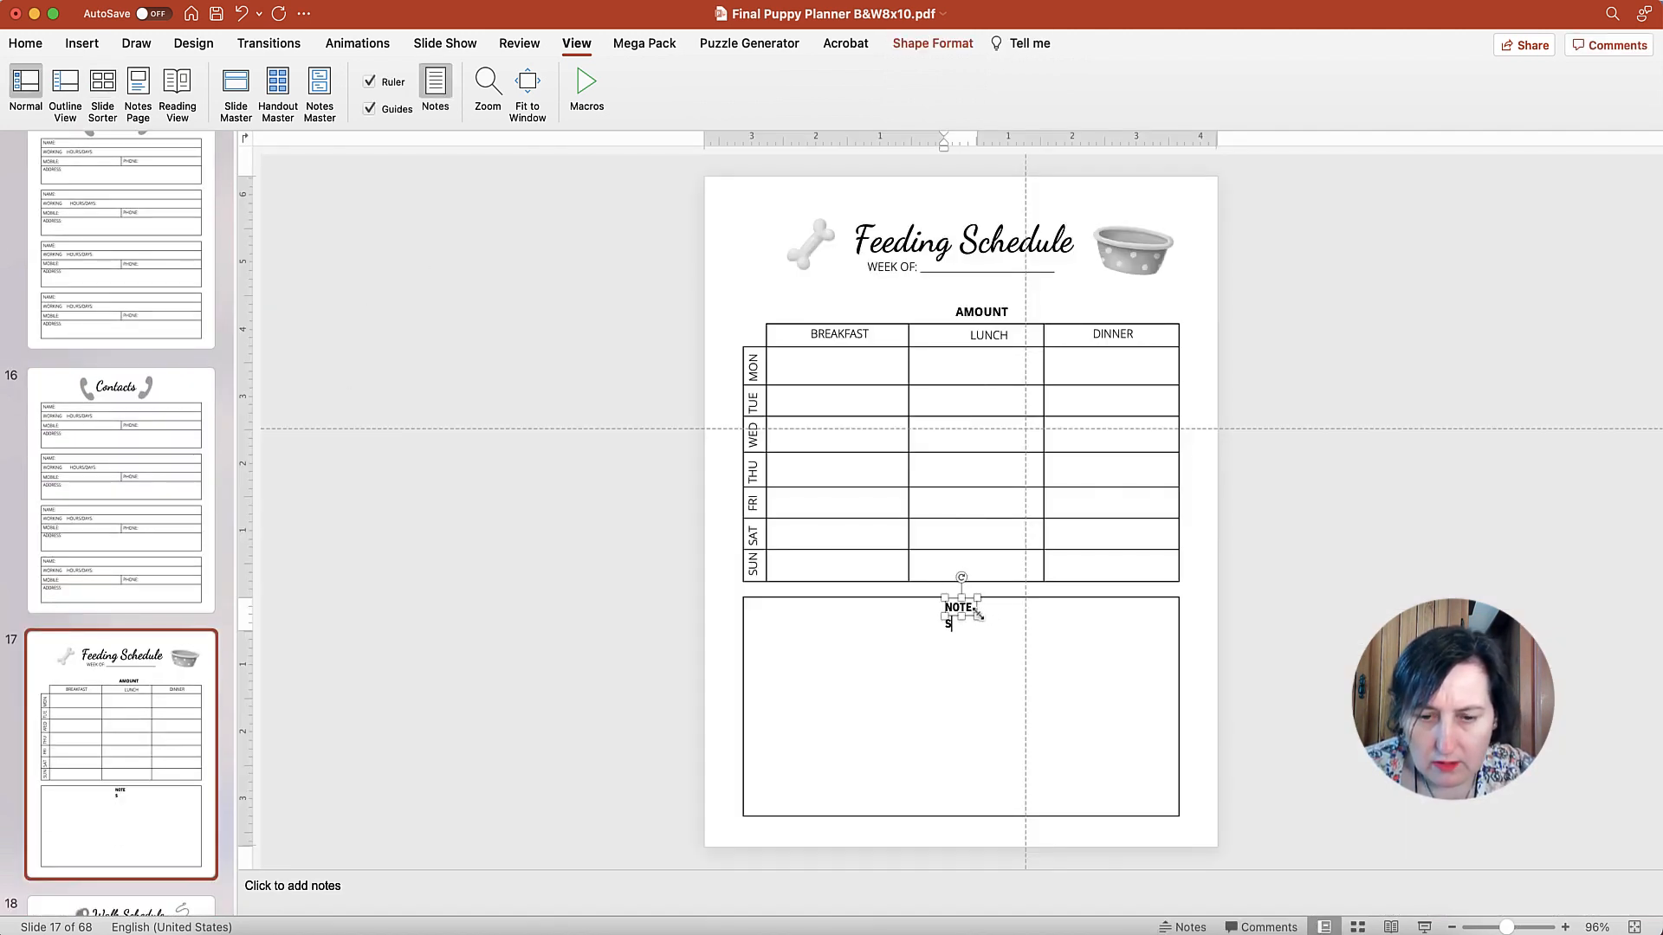
pyautogui.moveTo(977, 613); pyautogui.dragTo(1020, 609)
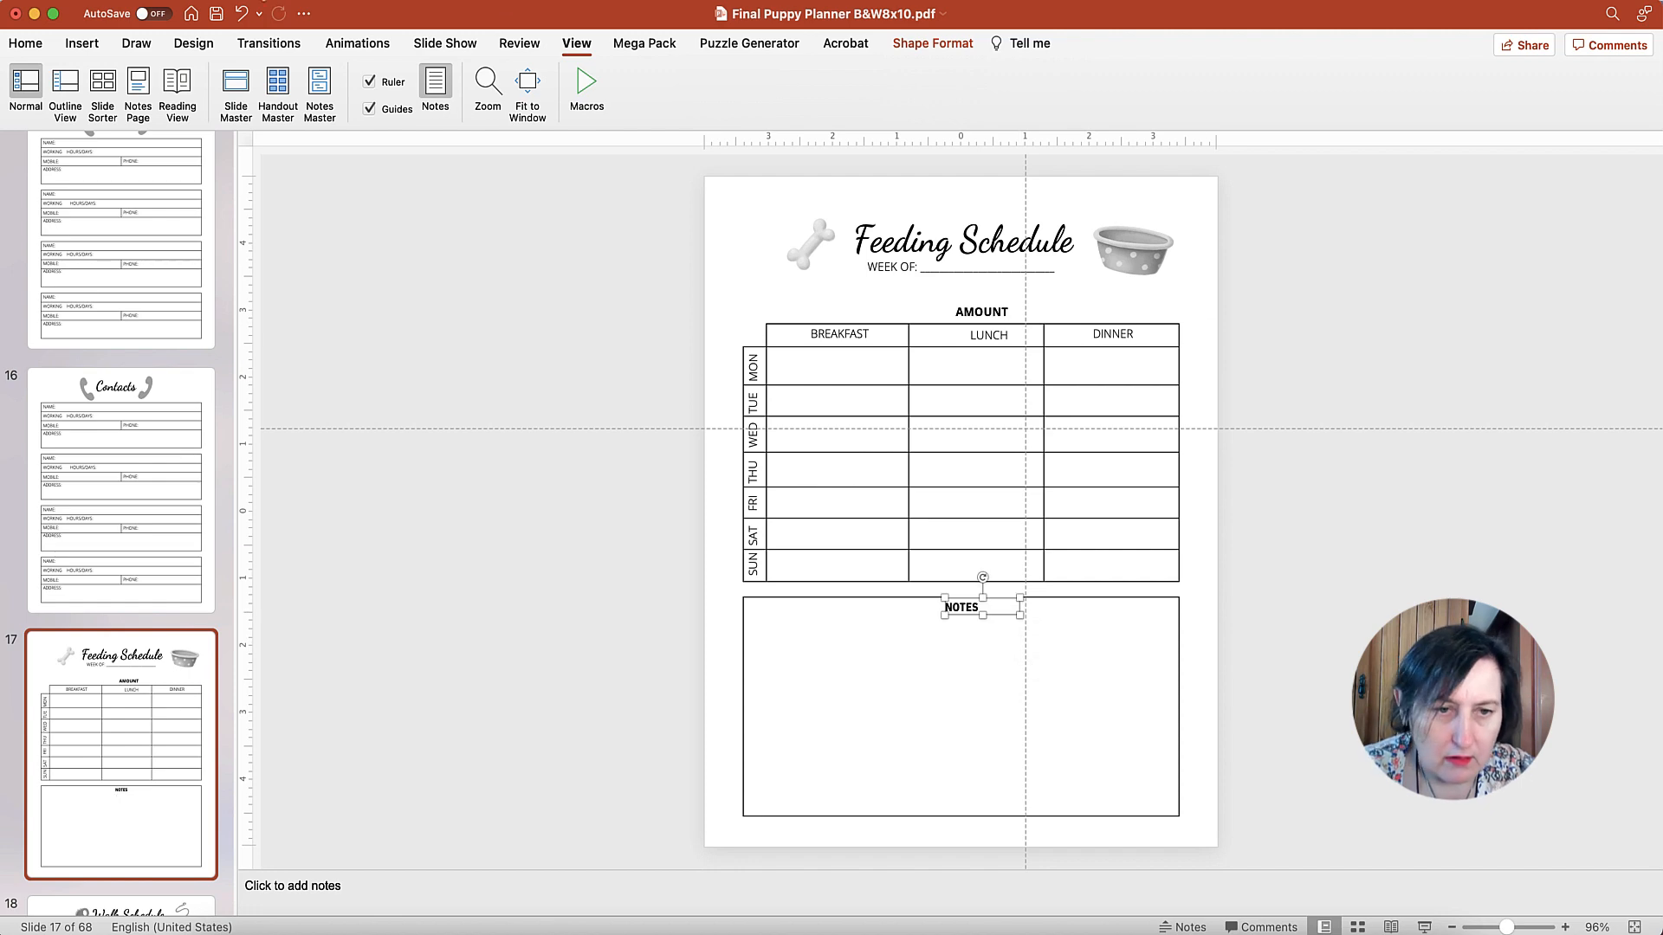
# Return to Slide Sorter view and duplicate the Feeding Schedule slide four times
pyautogui.click(102, 85)
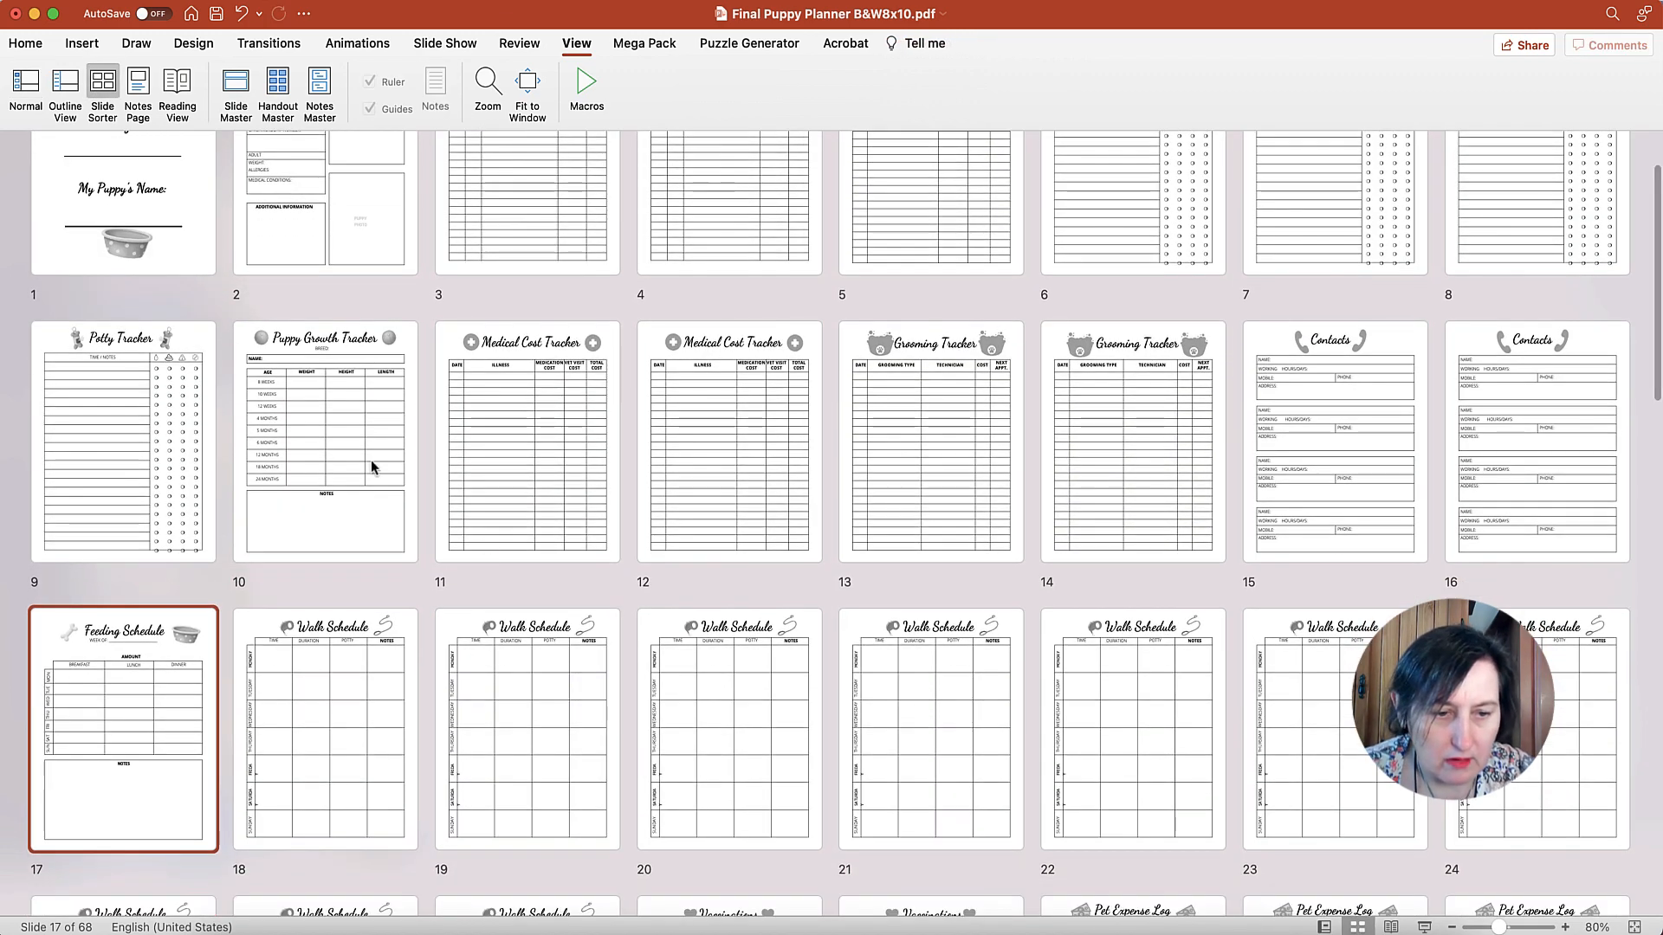
pyautogui.click(357, 440)
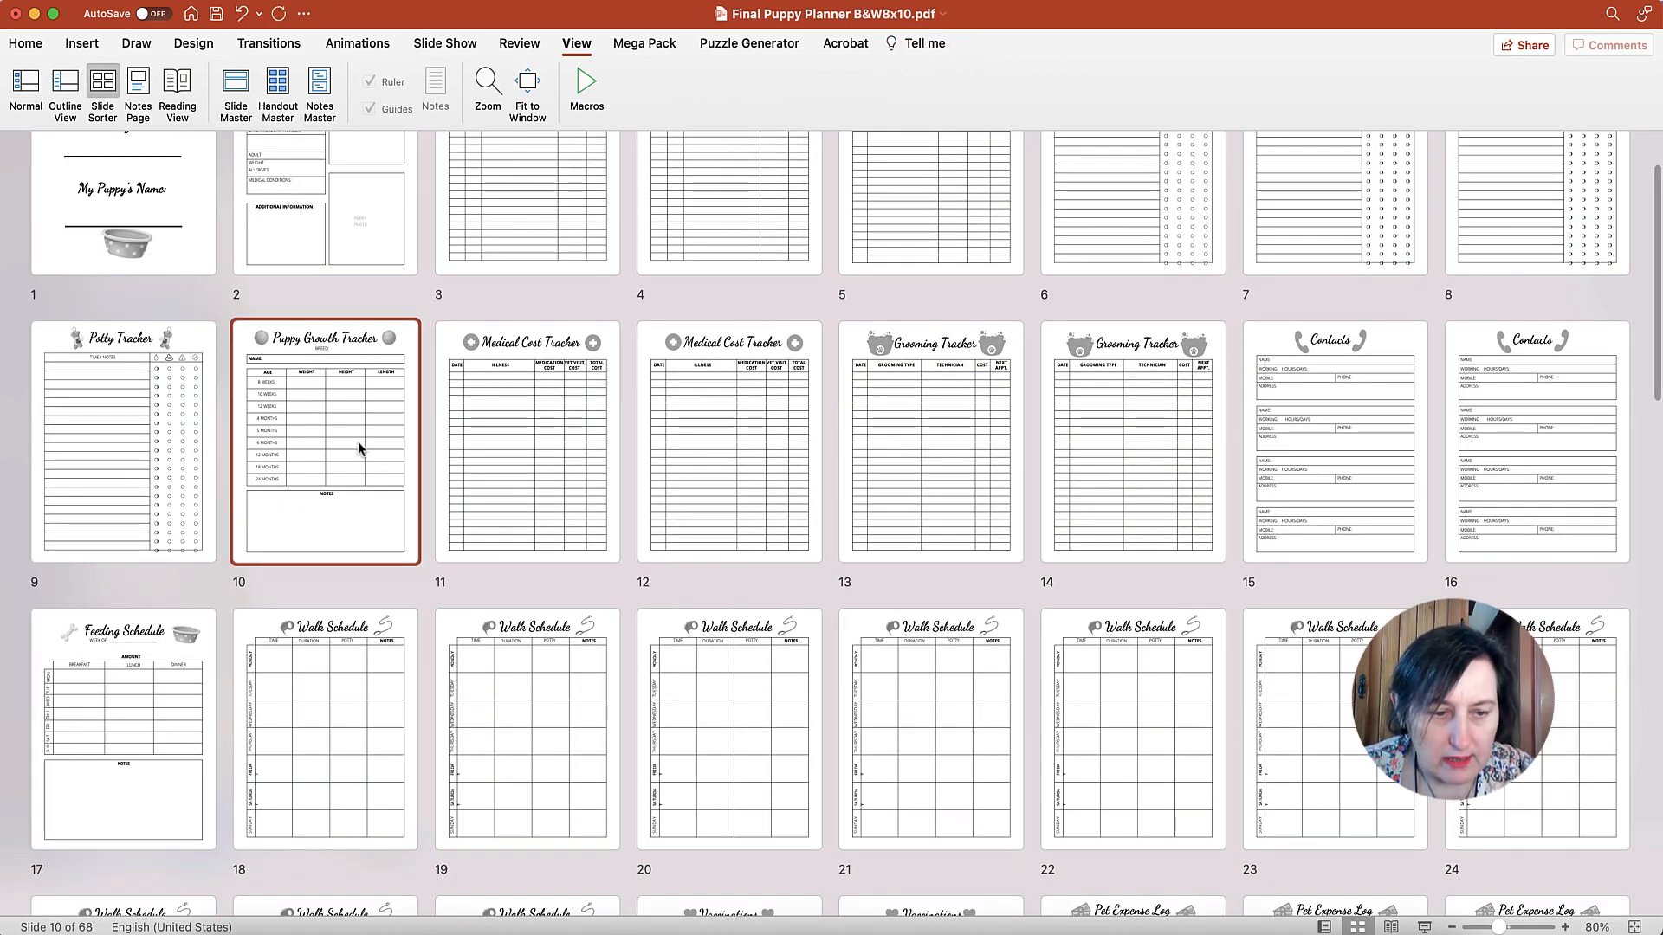
pyautogui.click(114, 666)
pyautogui.press('super+d')
pyautogui.press('super+d')
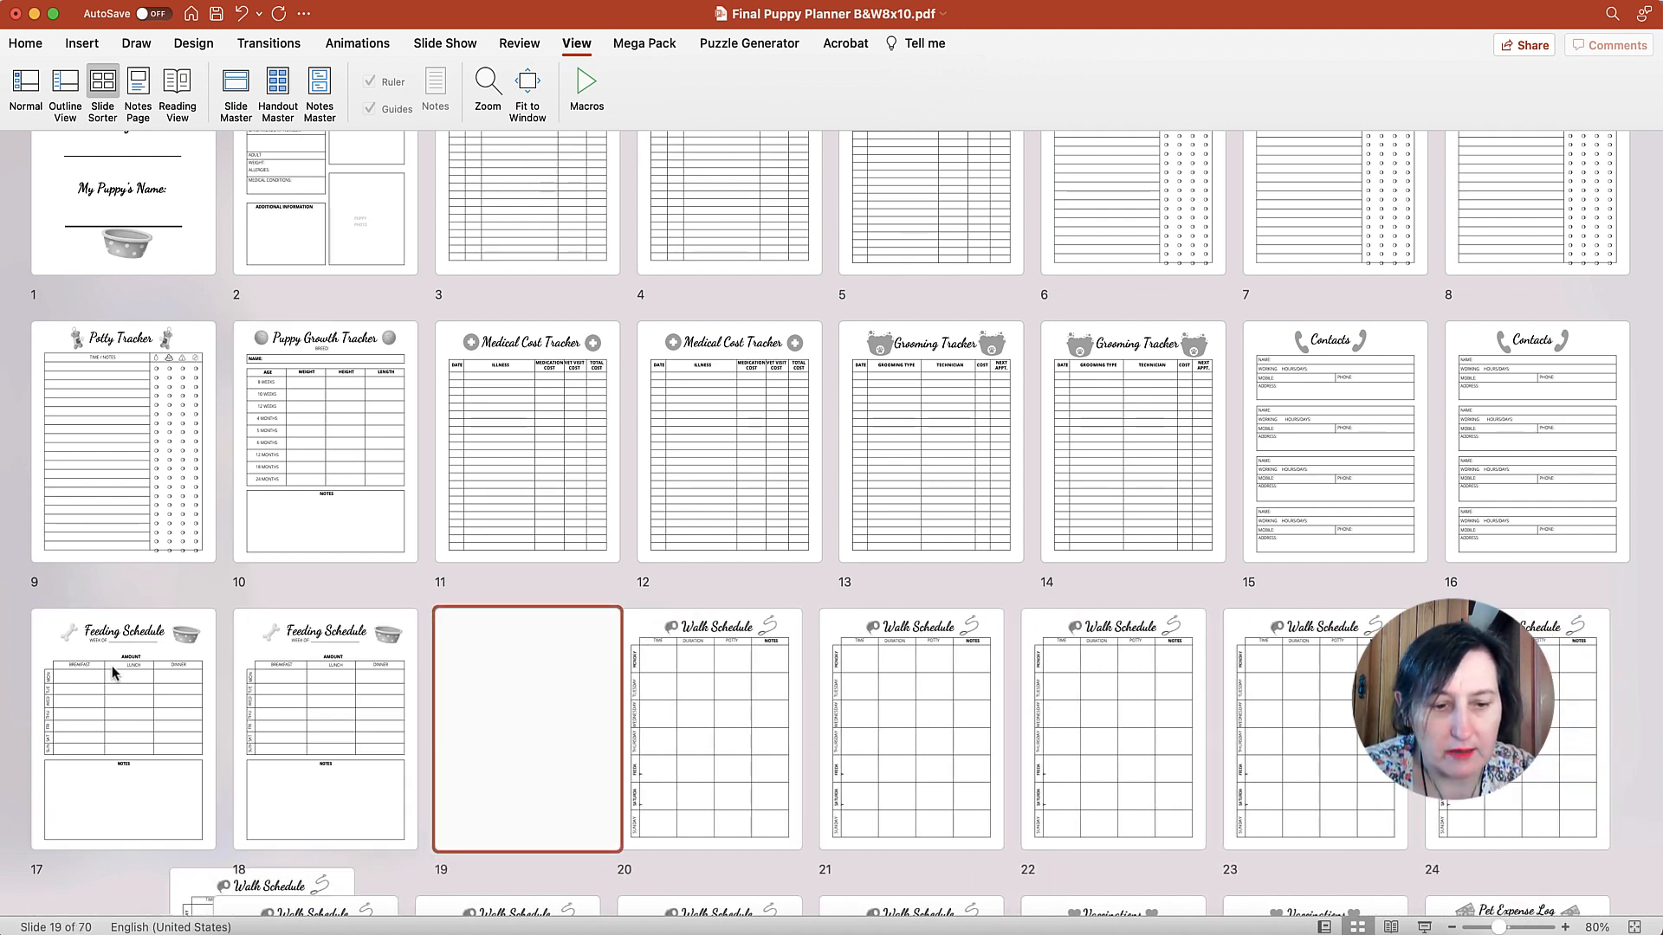
pyautogui.press('super+d')
pyautogui.press('super+d')
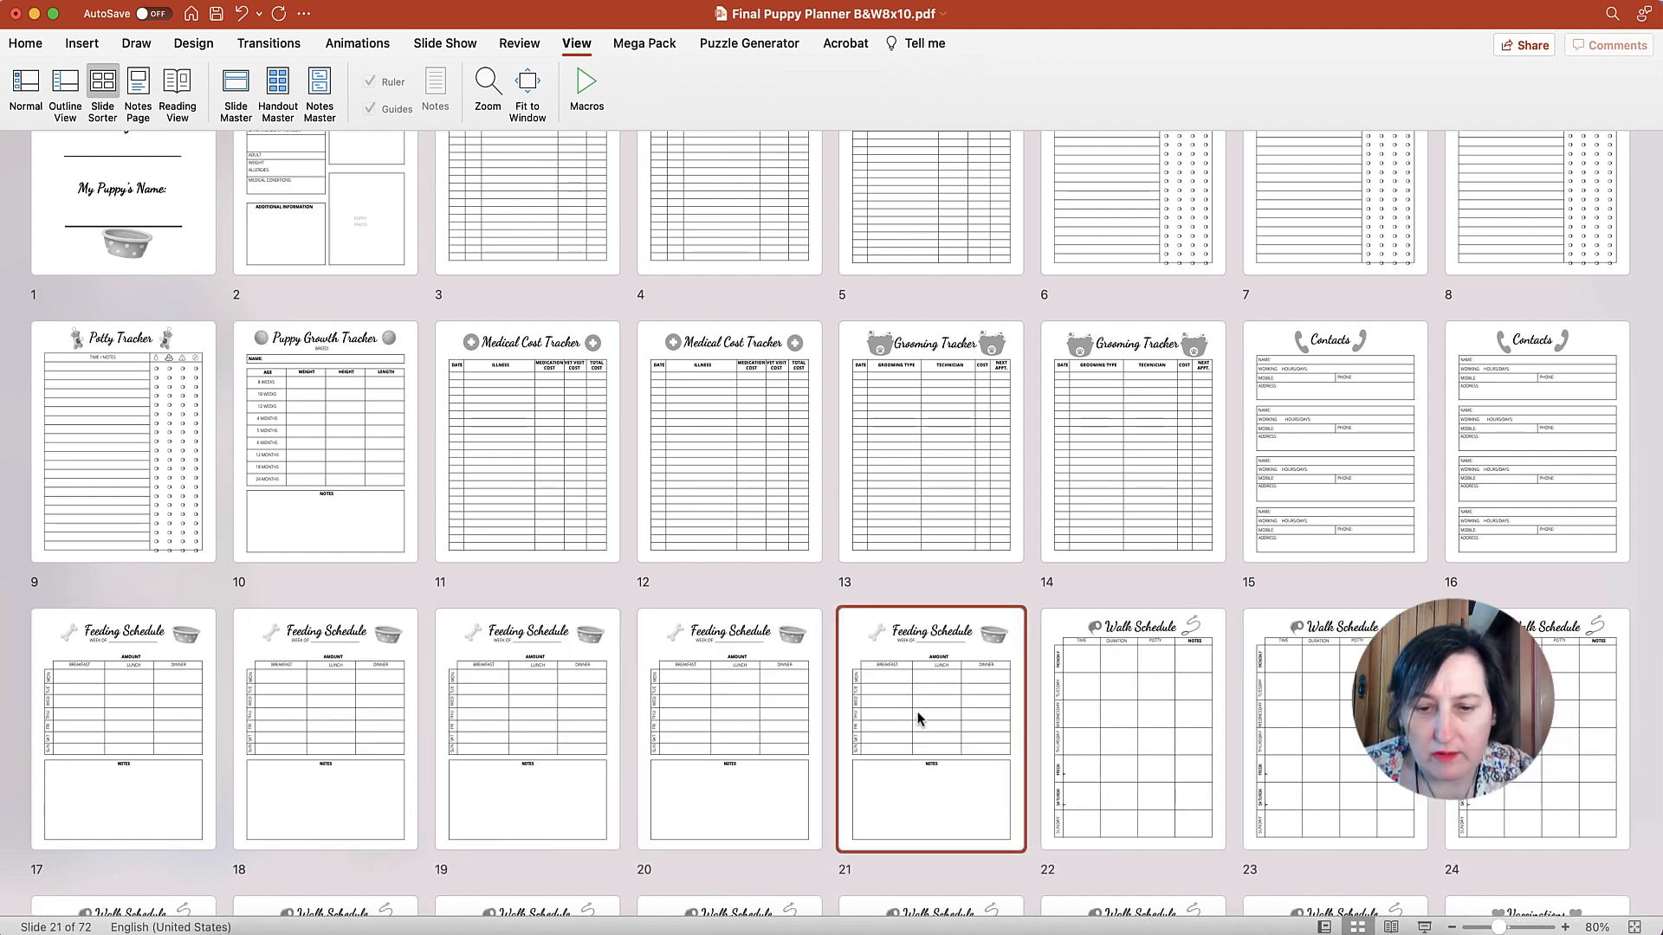
# Look through the remaining slides, from the walk schedules and expense logs to the monthly planners and journal pages
pyautogui.scroll(-10, 1302, 655)
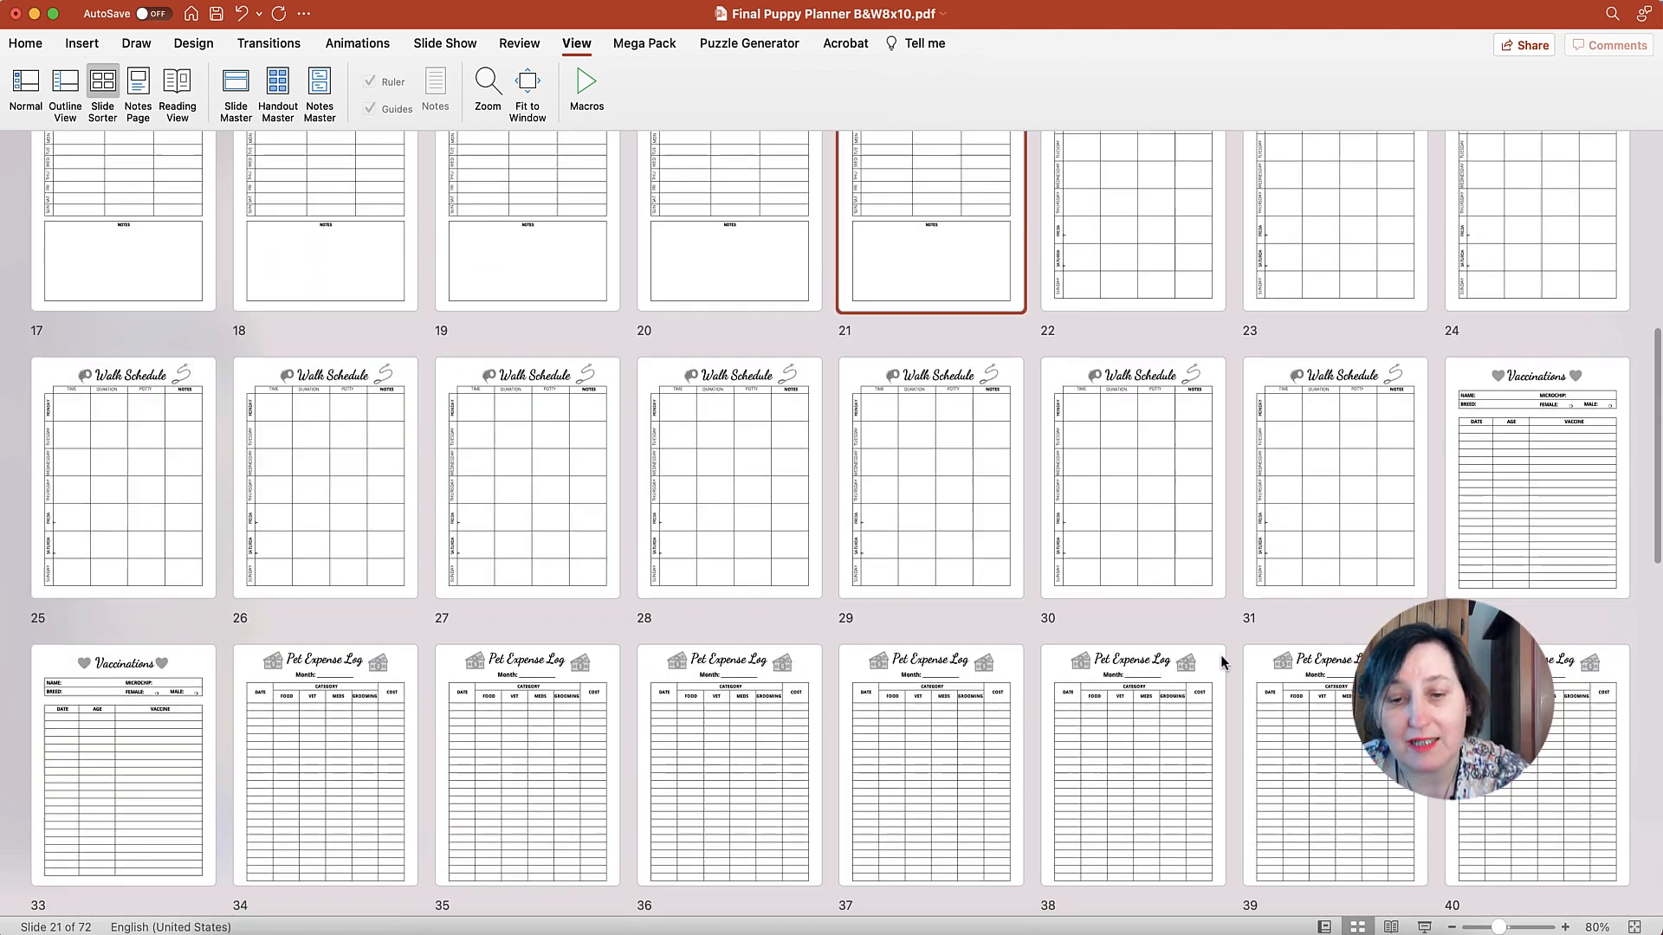
pyautogui.scroll(-12, 961, 630)
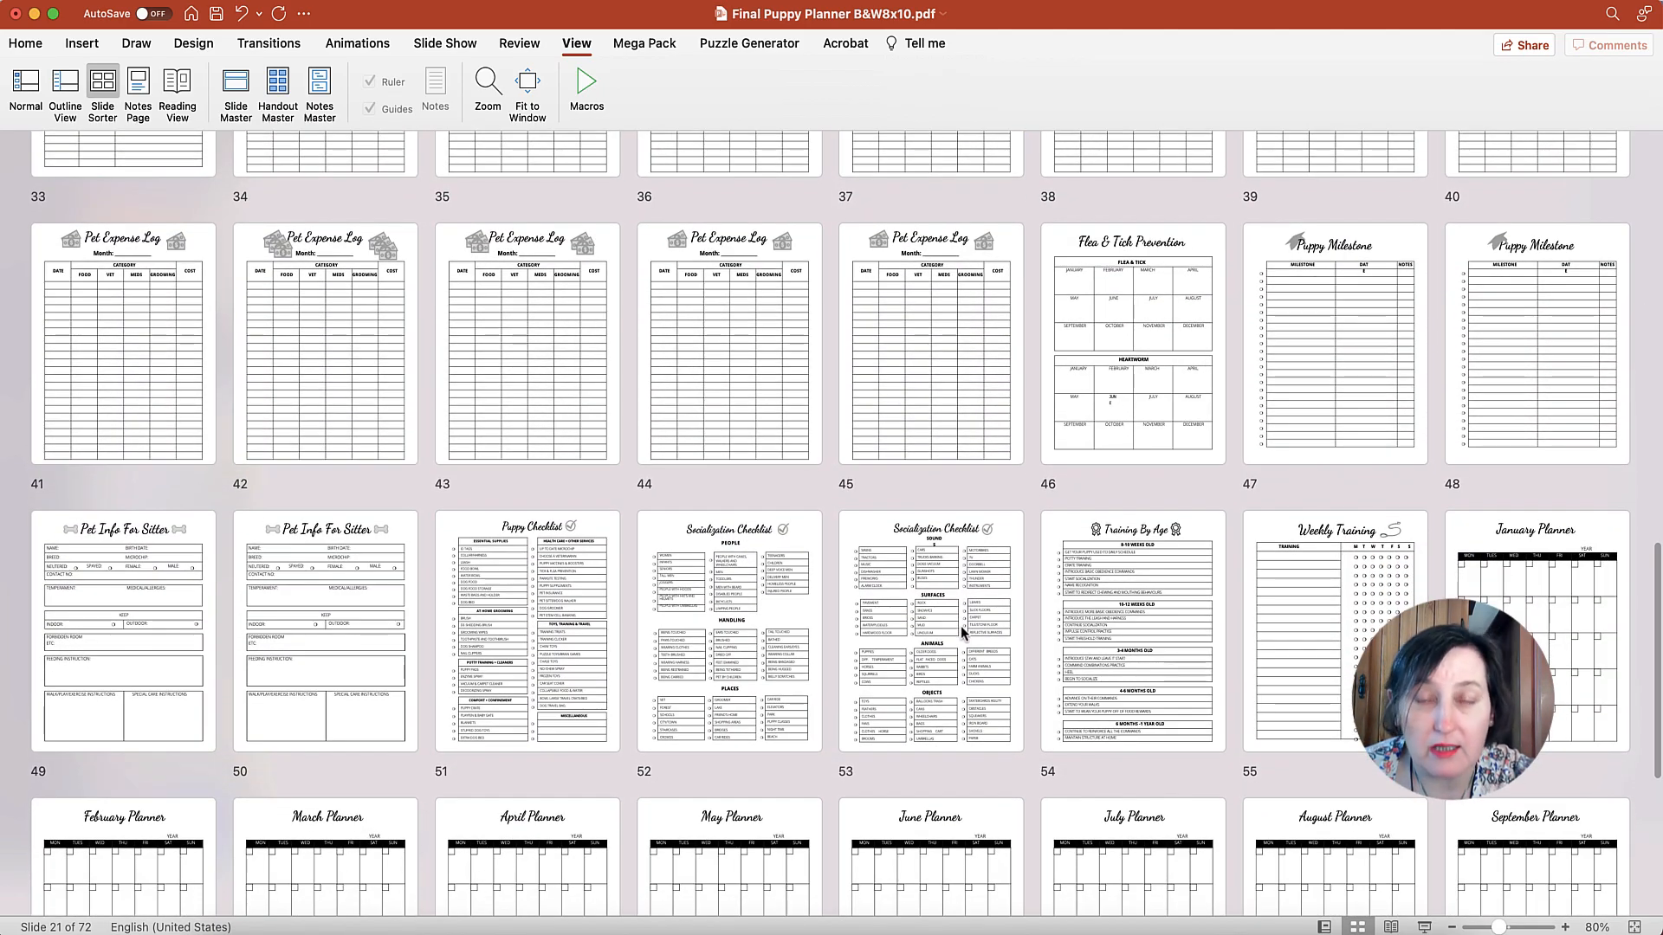
pyautogui.scroll(-7, 960, 625)
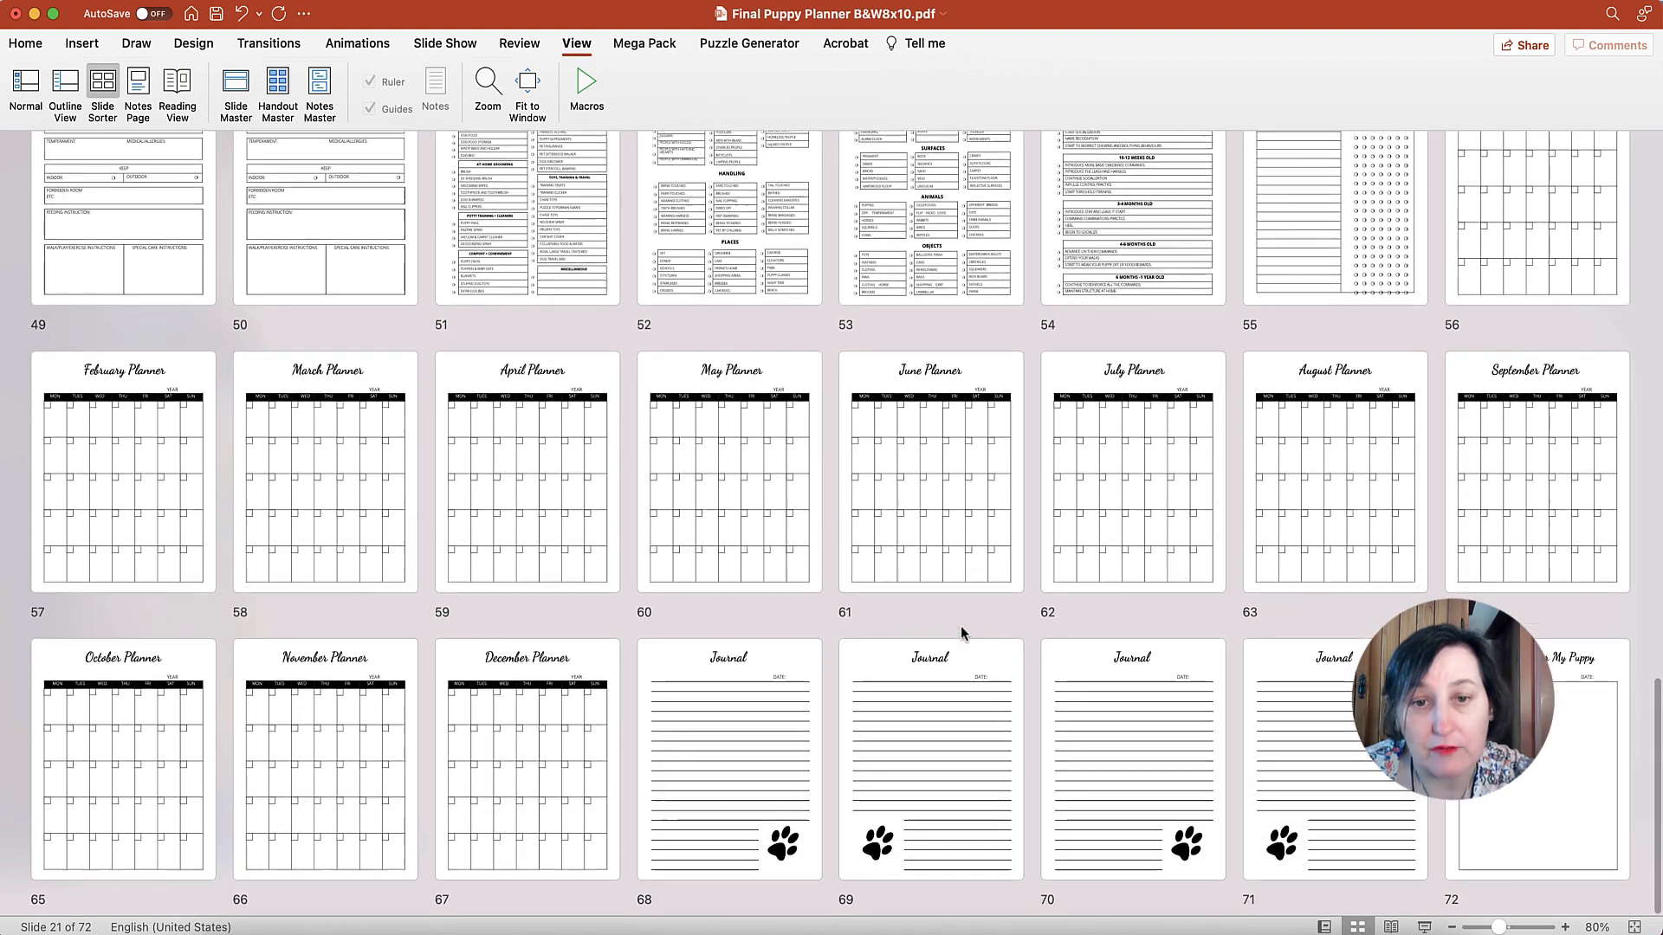
pyautogui.scroll(5, 961, 625)
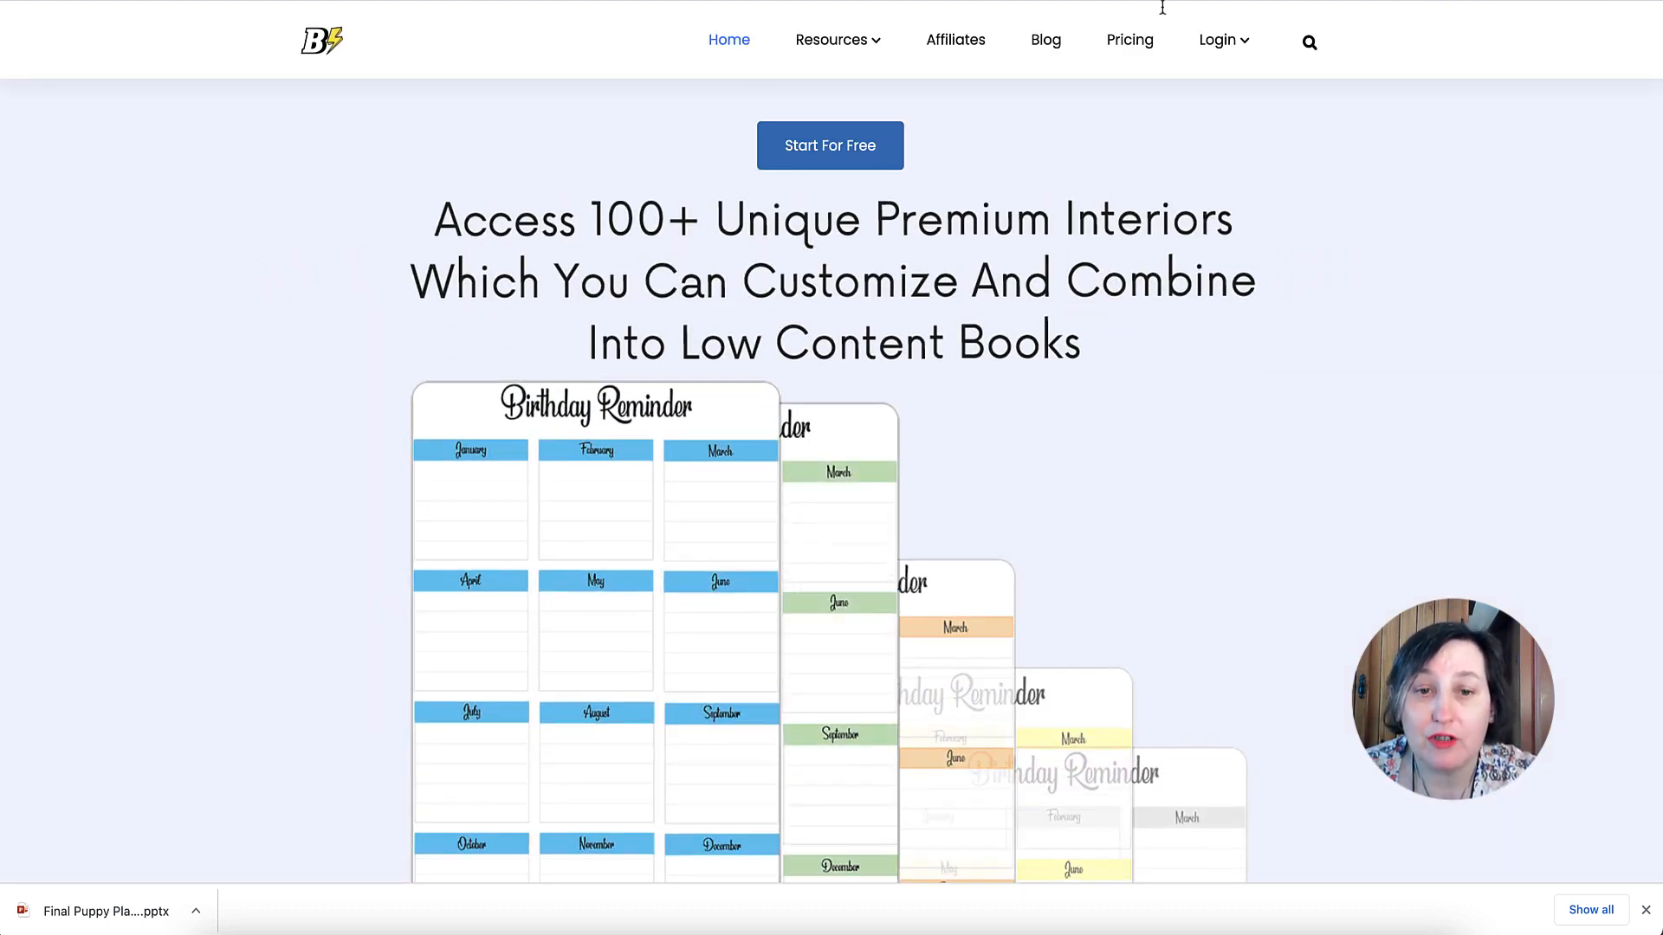
# Switch to the Book Bolt website, open Interior PDF Combiner Pro and upload Final Puppy Planner B&W8x10.pdf.pdf from Downloads
pyautogui.moveTo(856, 69)
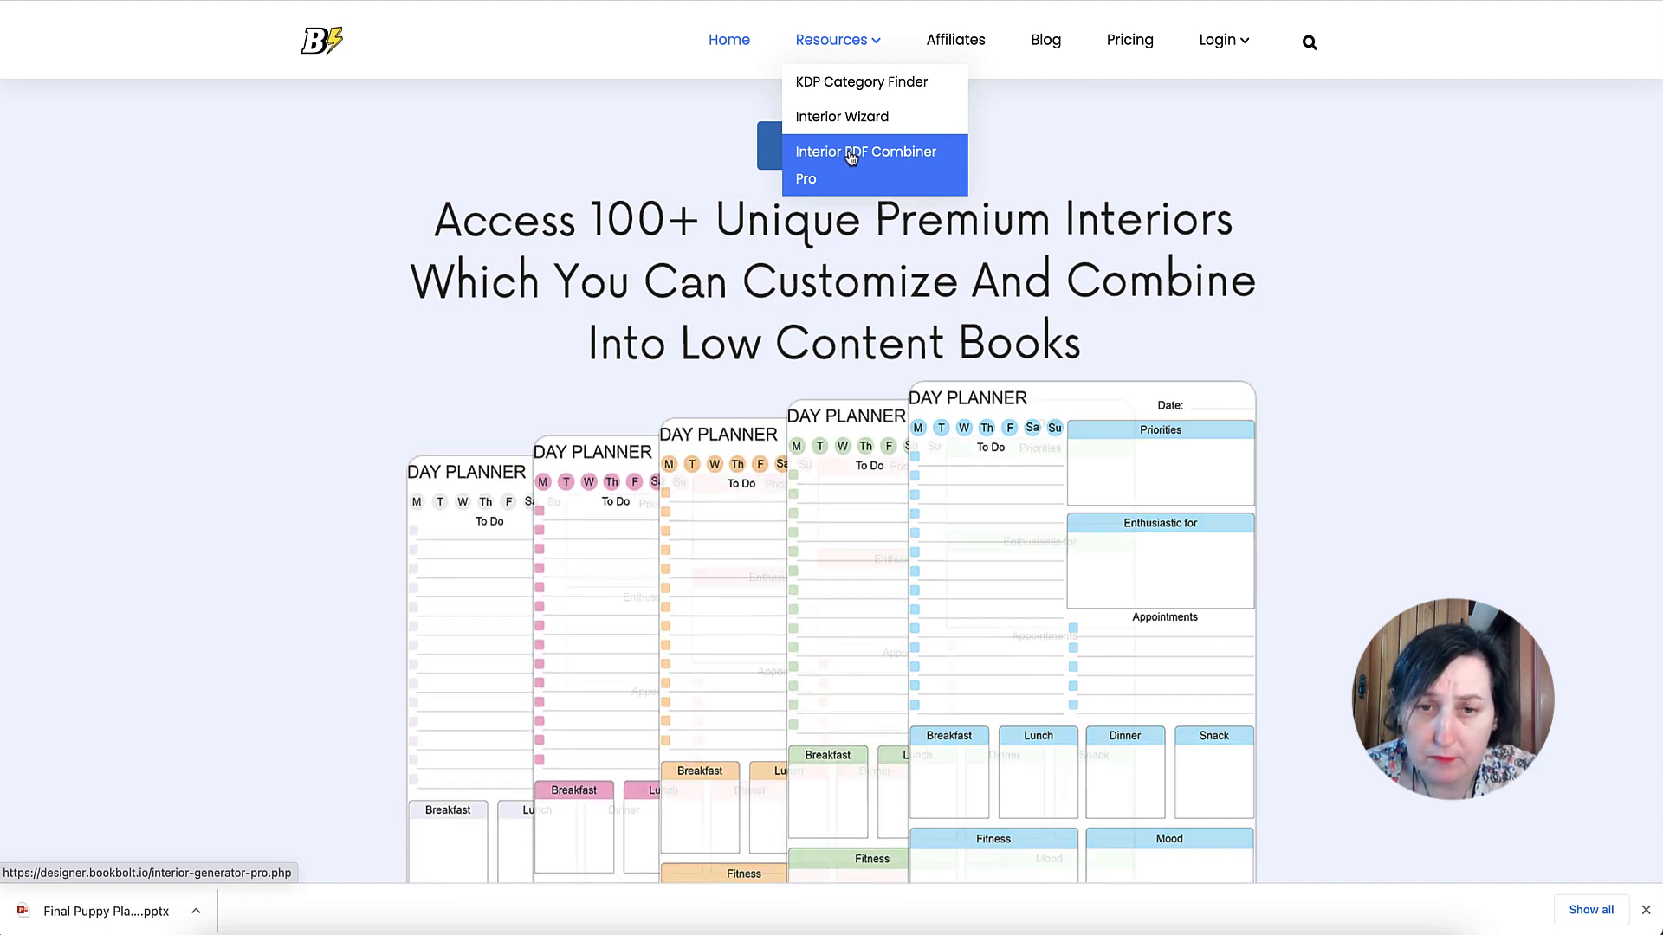
pyautogui.click(852, 156)
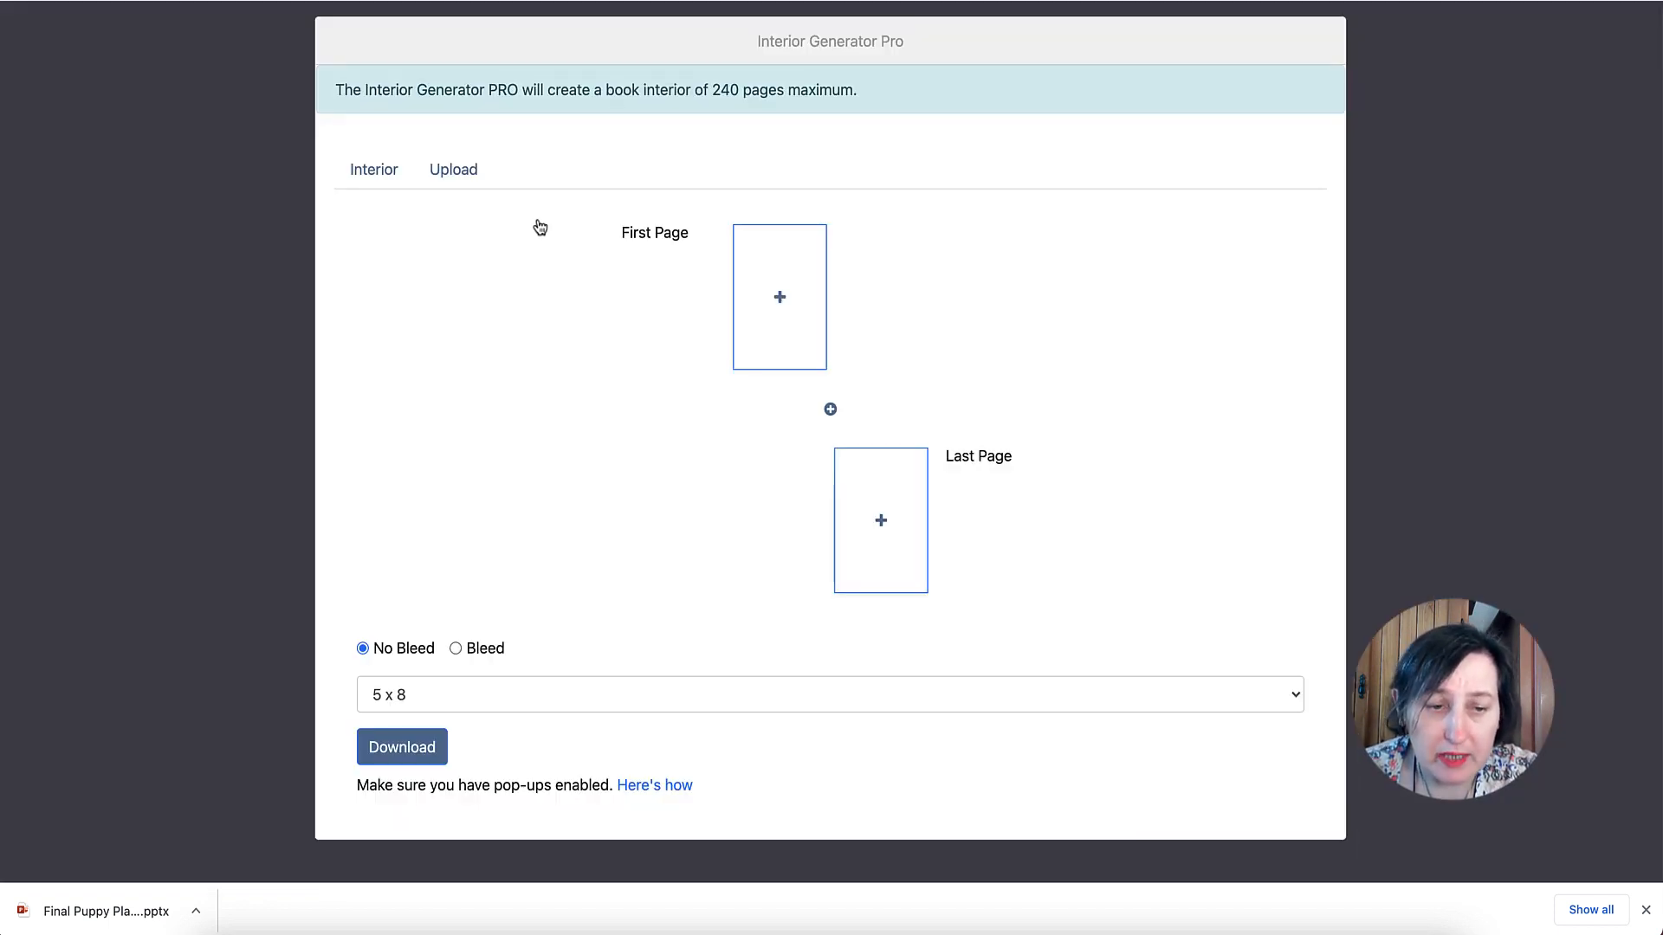
pyautogui.click(464, 168)
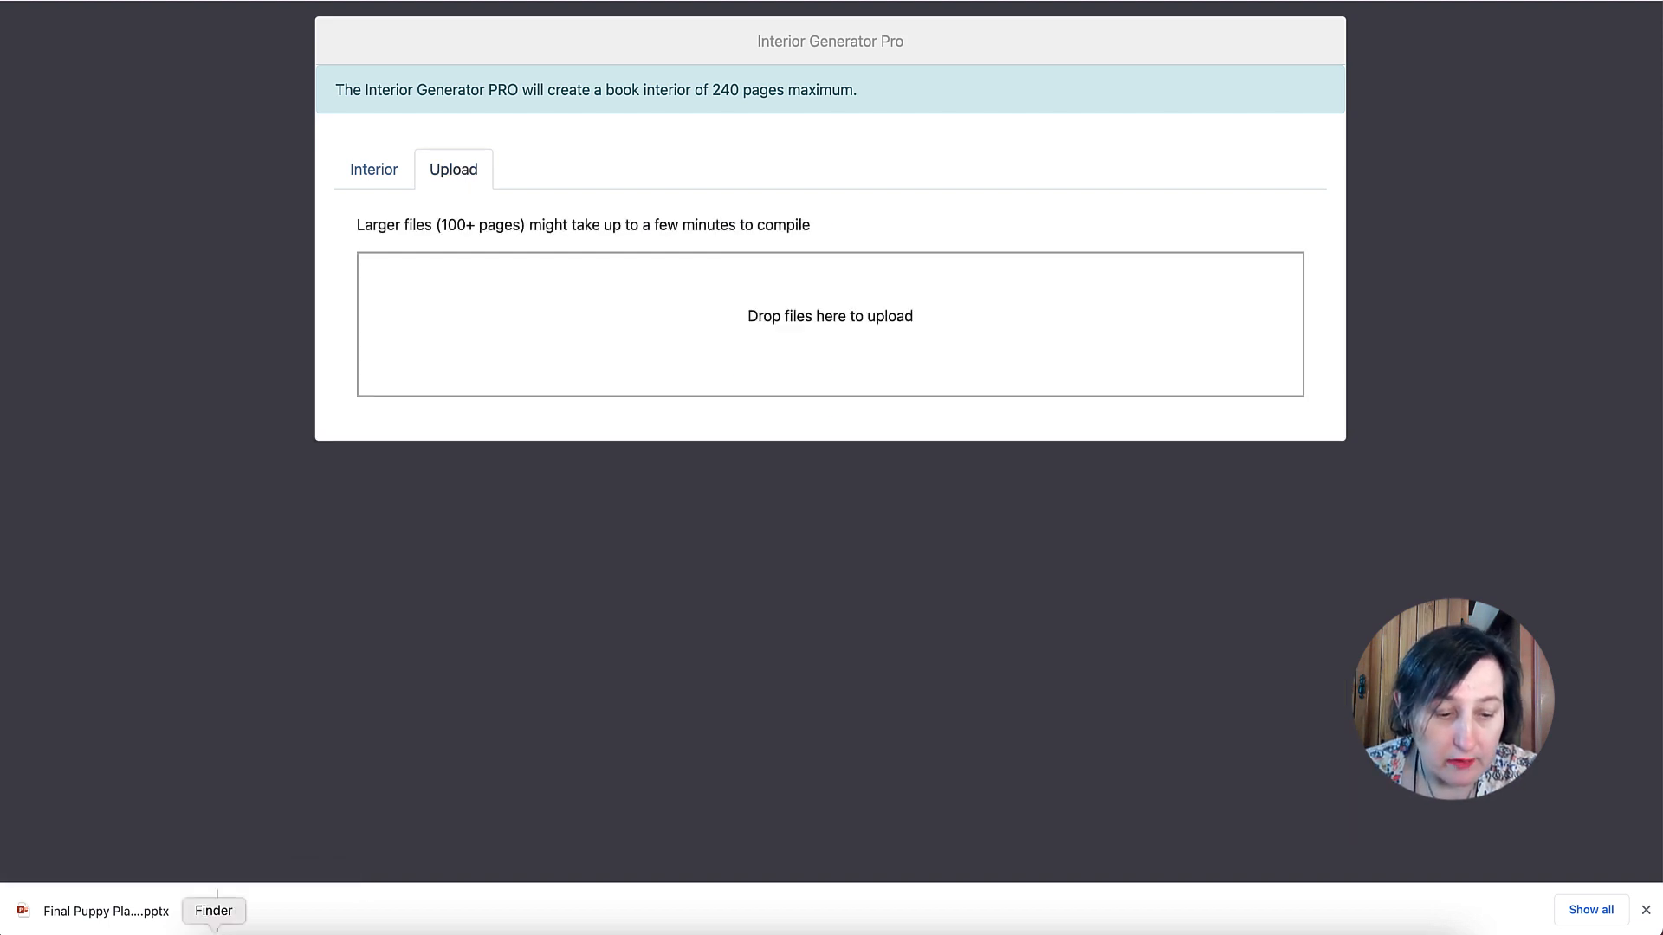
pyautogui.click(215, 931)
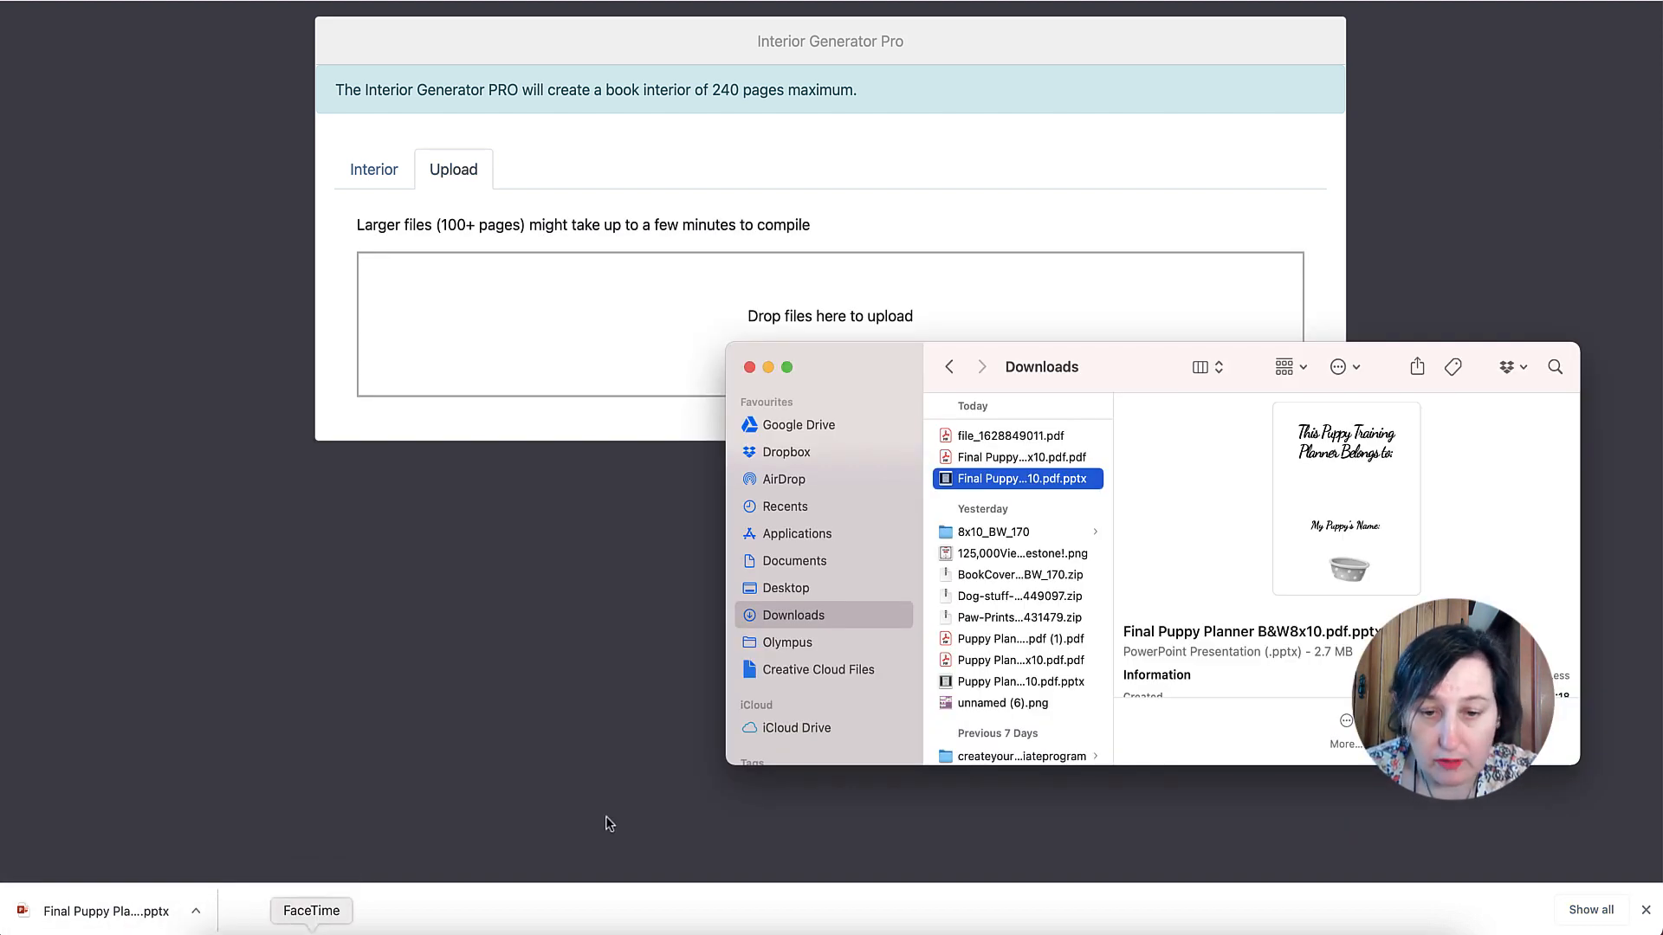
pyautogui.click(1060, 459)
pyautogui.moveTo(1060, 459); pyautogui.dragTo(563, 297)
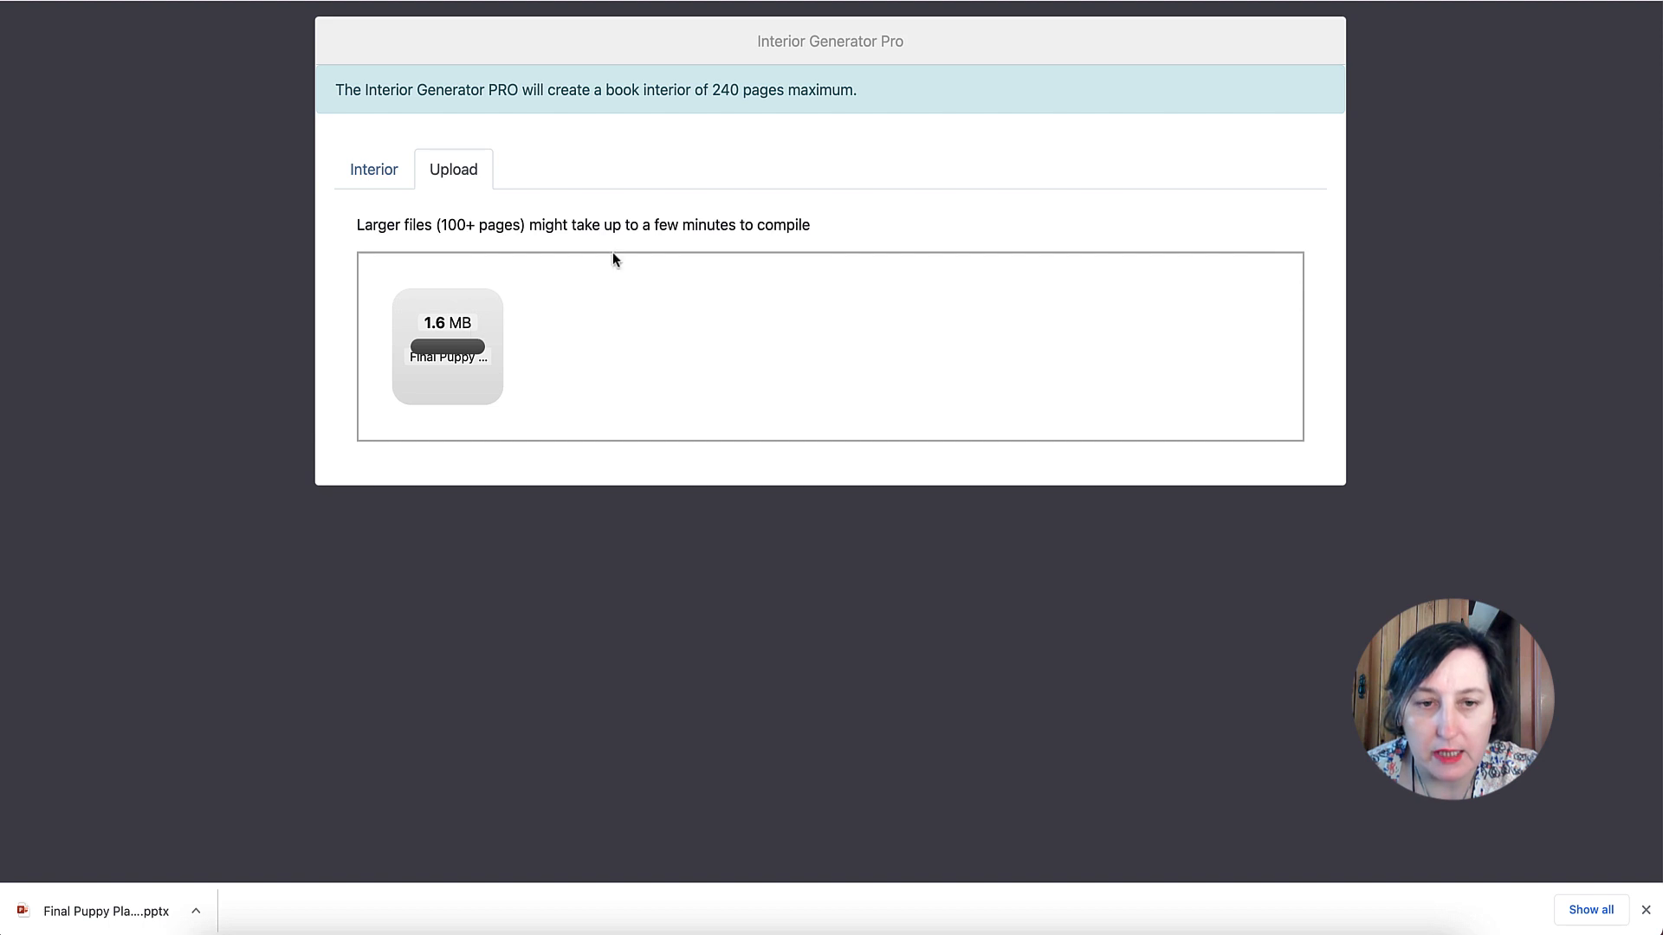
pyautogui.click(971, 0)
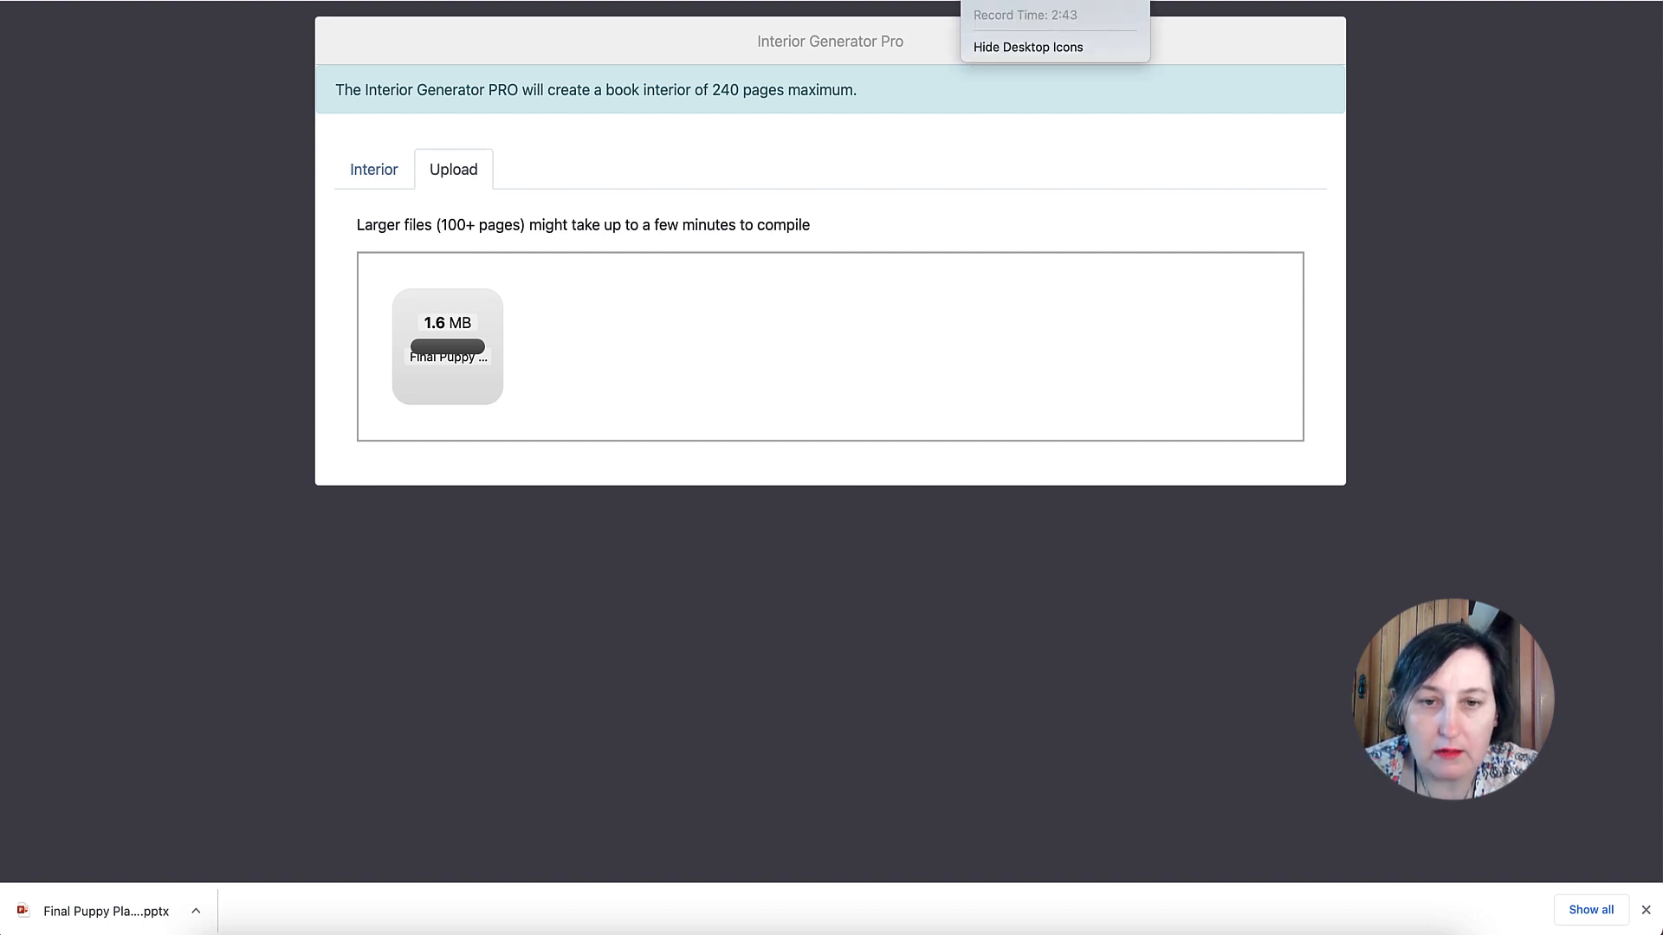
pyautogui.click(1009, 2)
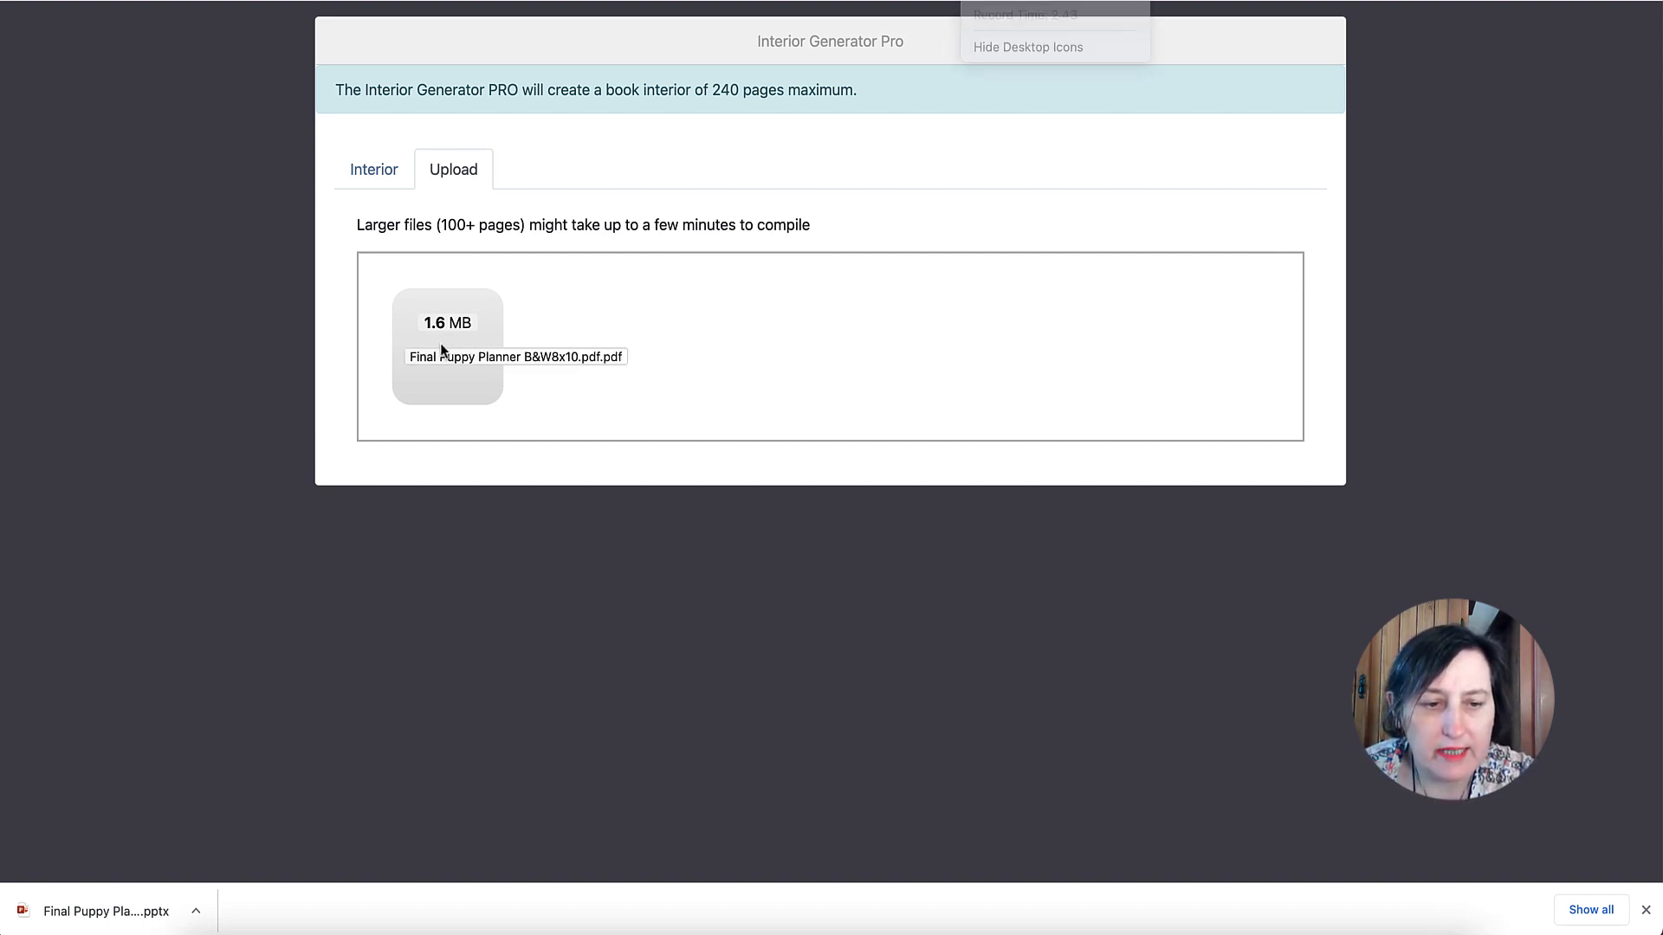
# Open the interior layout and set Page_1.png as the first page
pyautogui.click(371, 173)
pyautogui.click(780, 299)
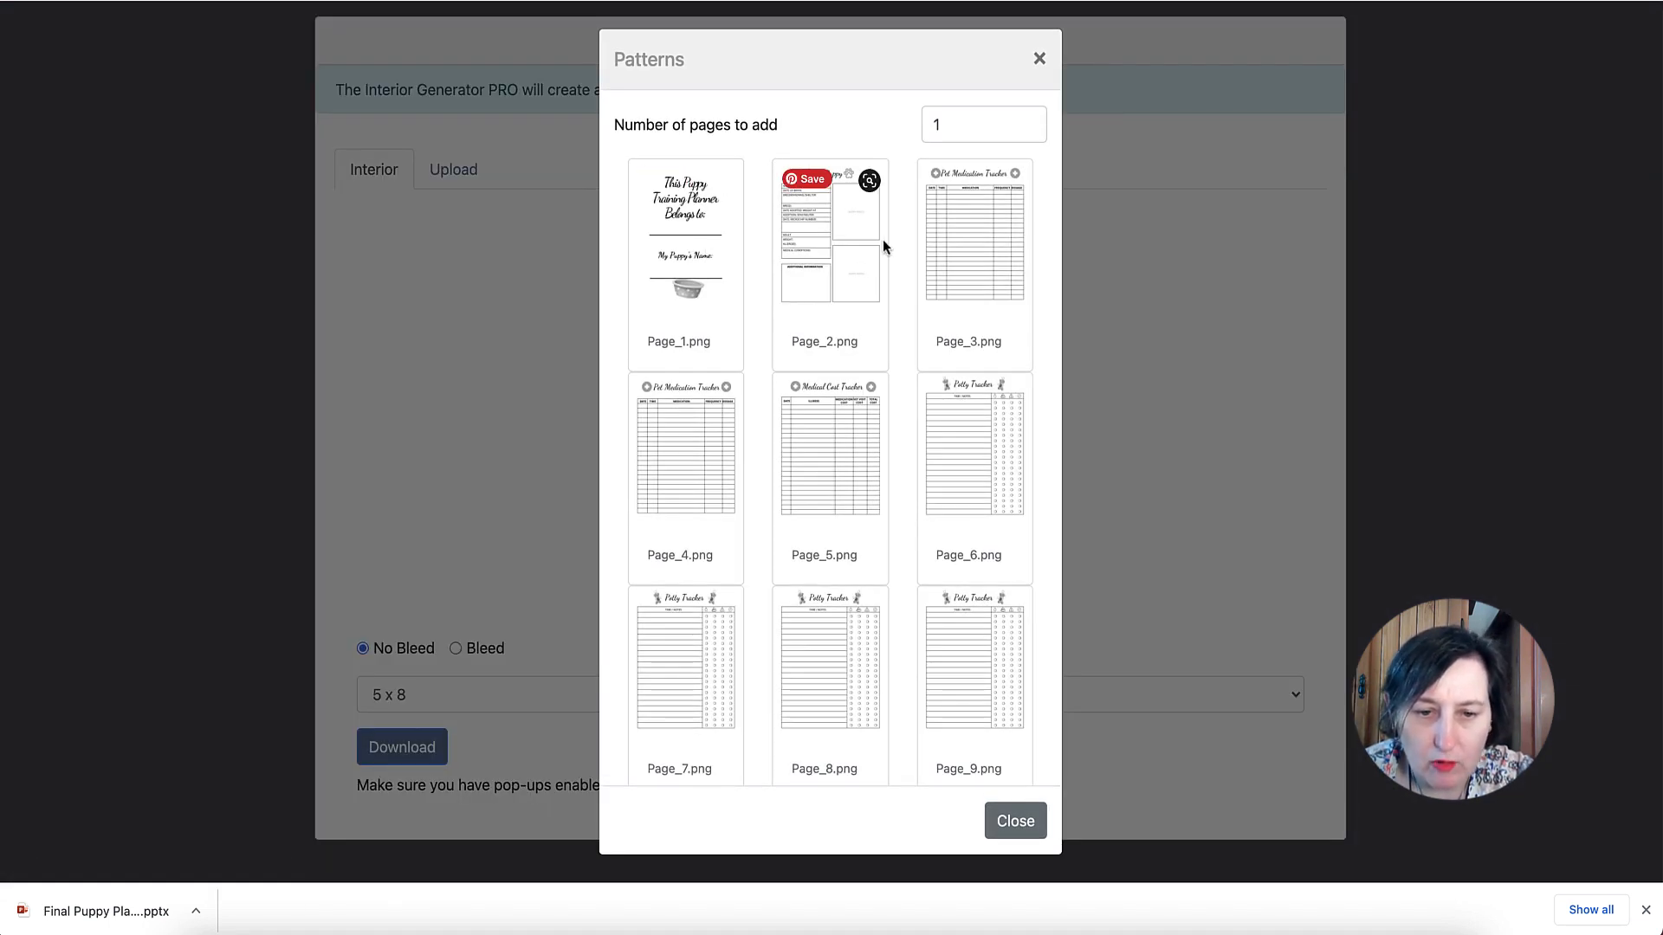
pyautogui.scroll(-4, 938, 371)
pyautogui.scroll(5, 938, 371)
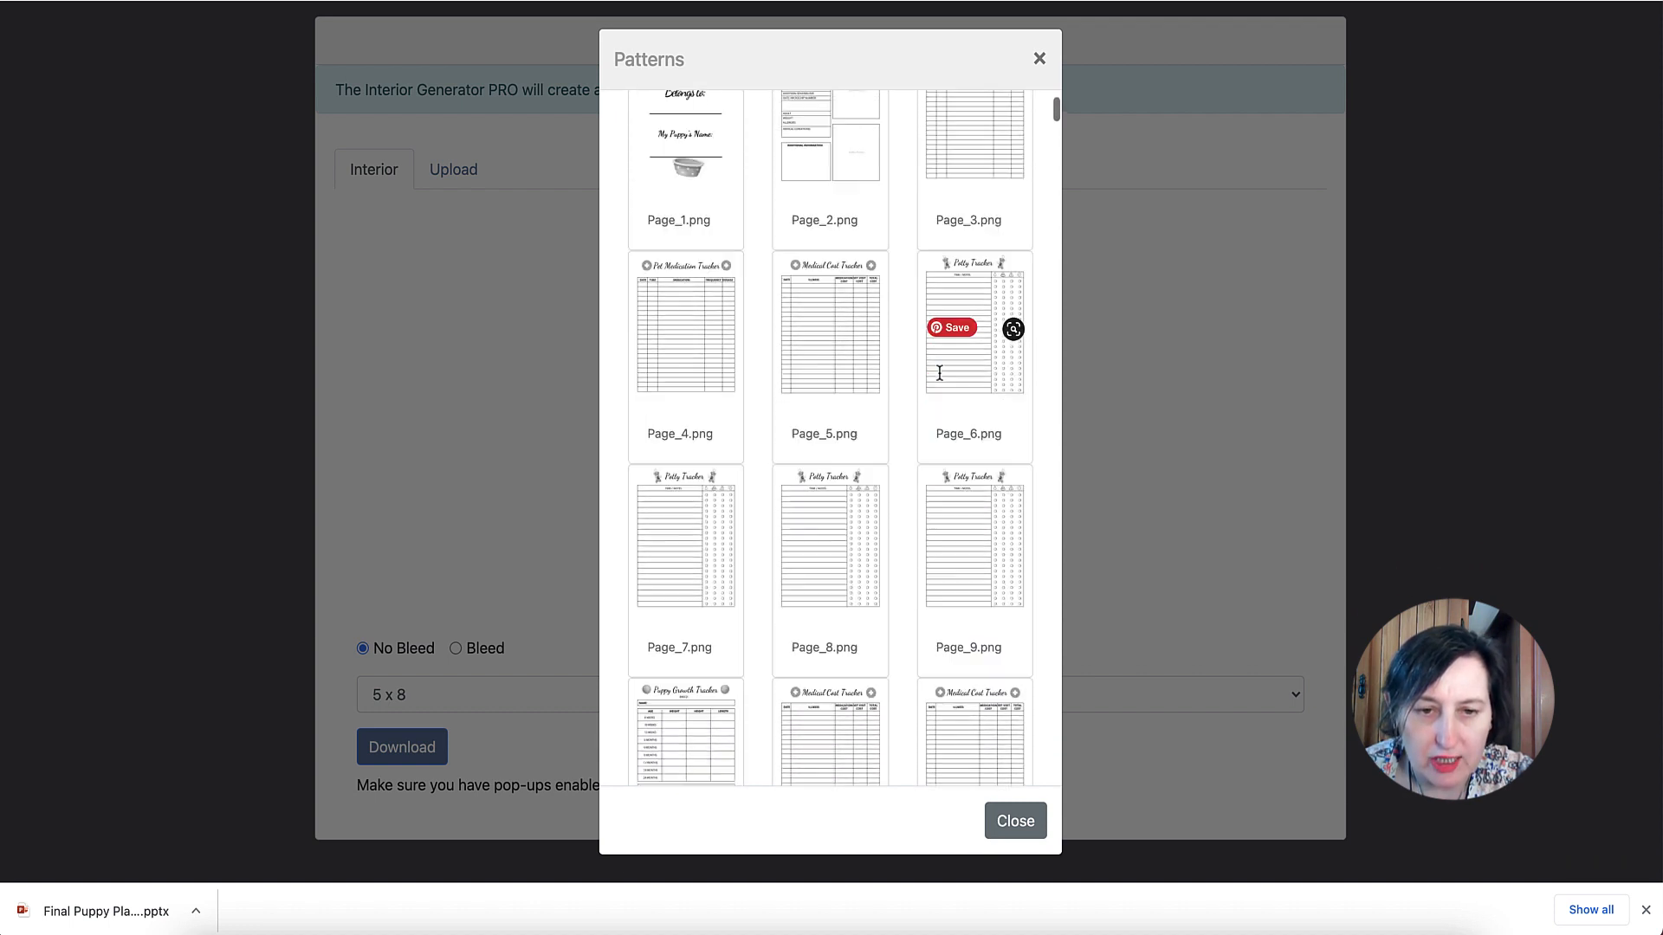
pyautogui.click(689, 238)
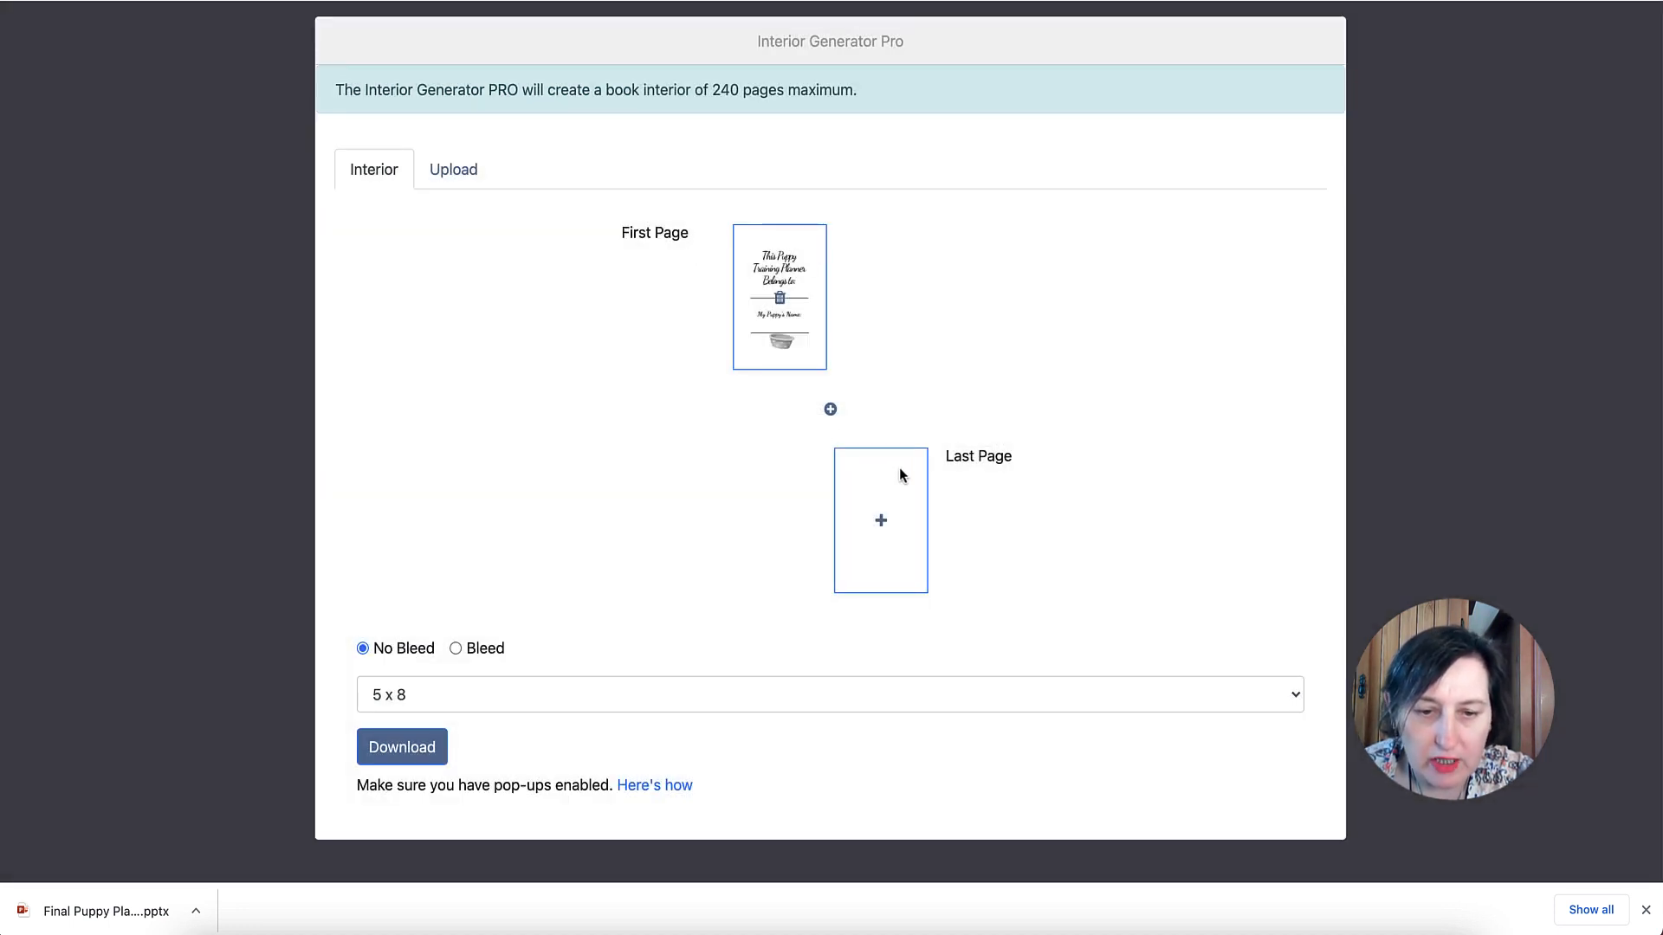
# Add a spread and fill page 2 with Page_2.png and page 3 with Page_3.png
pyautogui.click(830, 409)
pyautogui.click(791, 479)
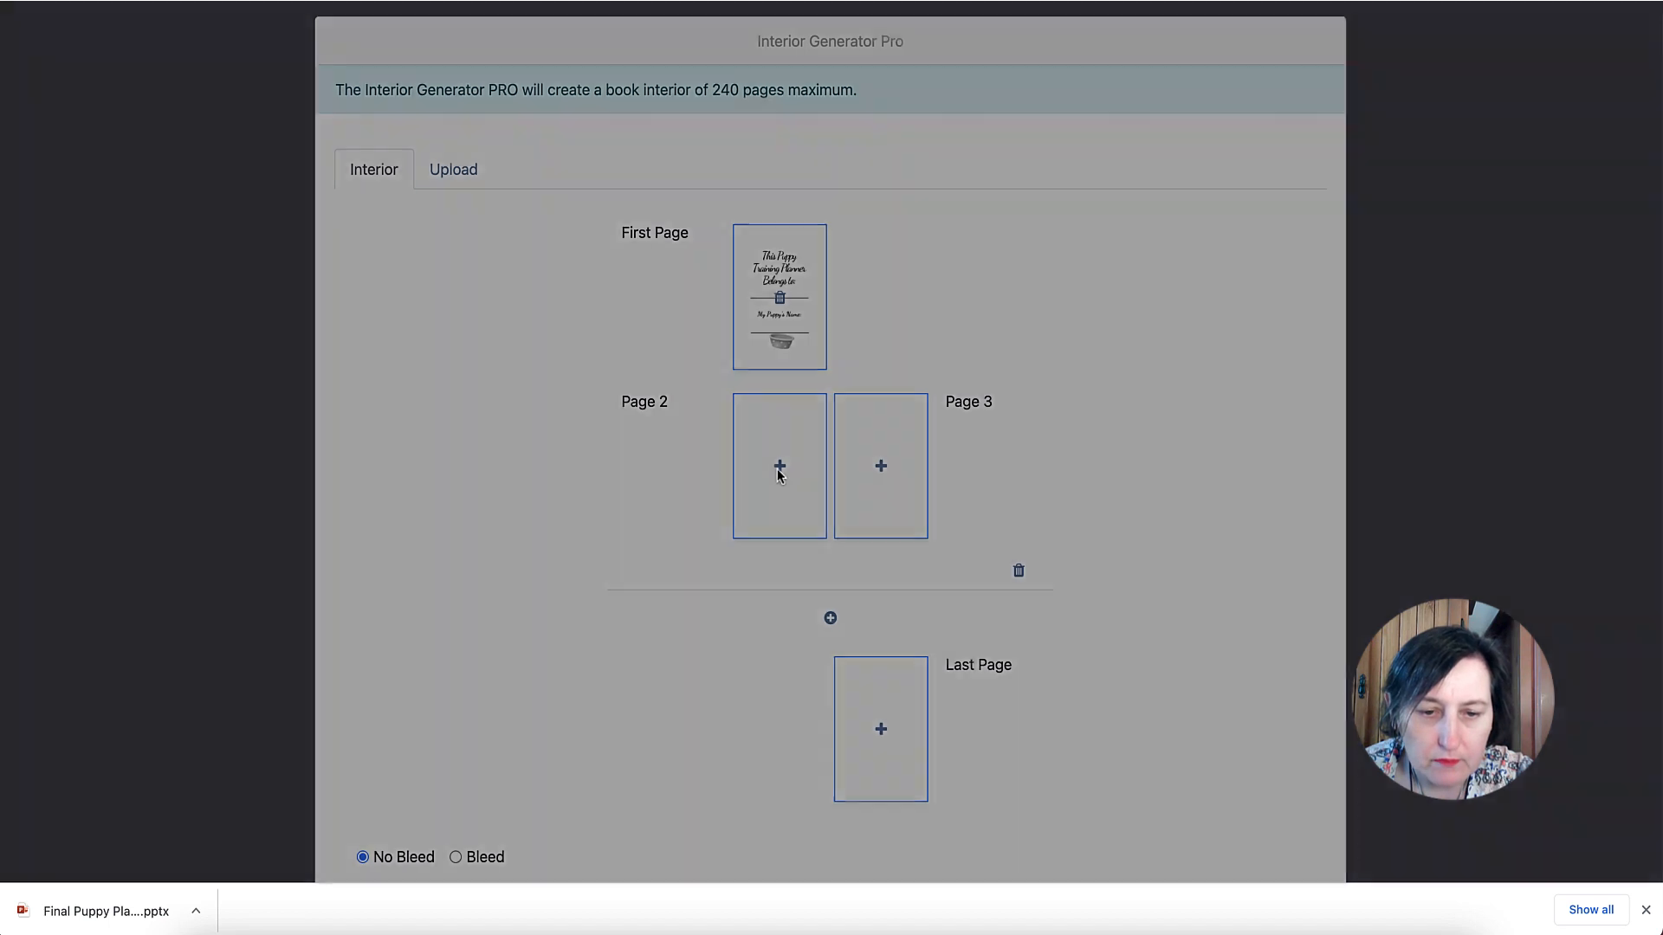
pyautogui.click(831, 247)
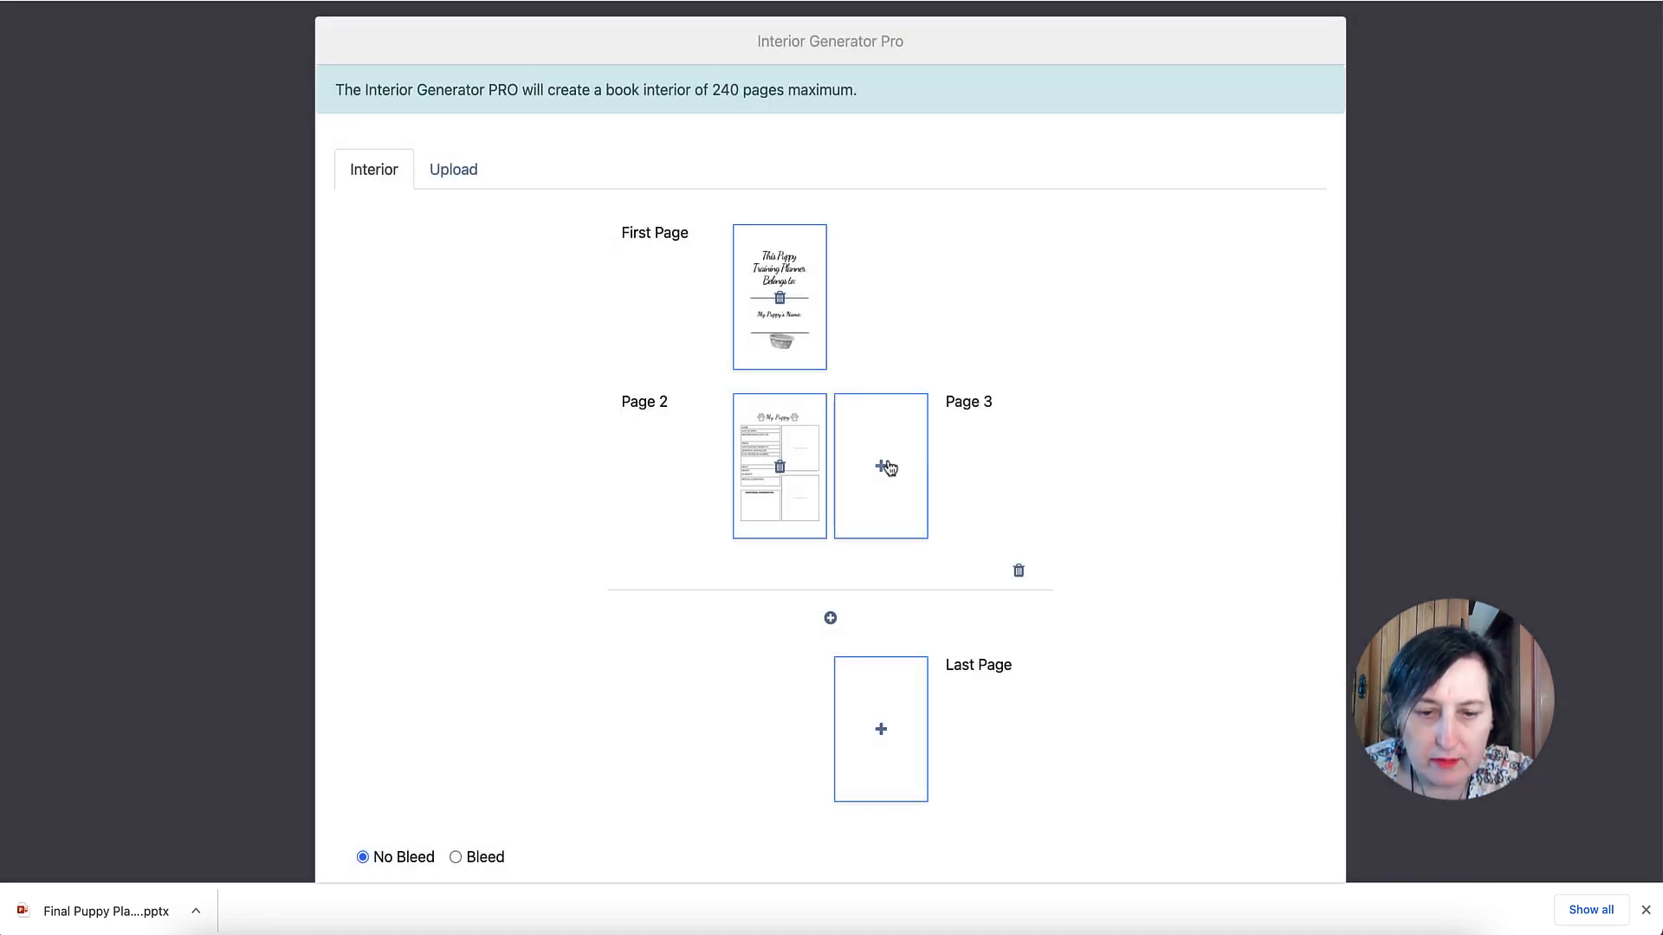
pyautogui.click(886, 467)
pyautogui.click(963, 263)
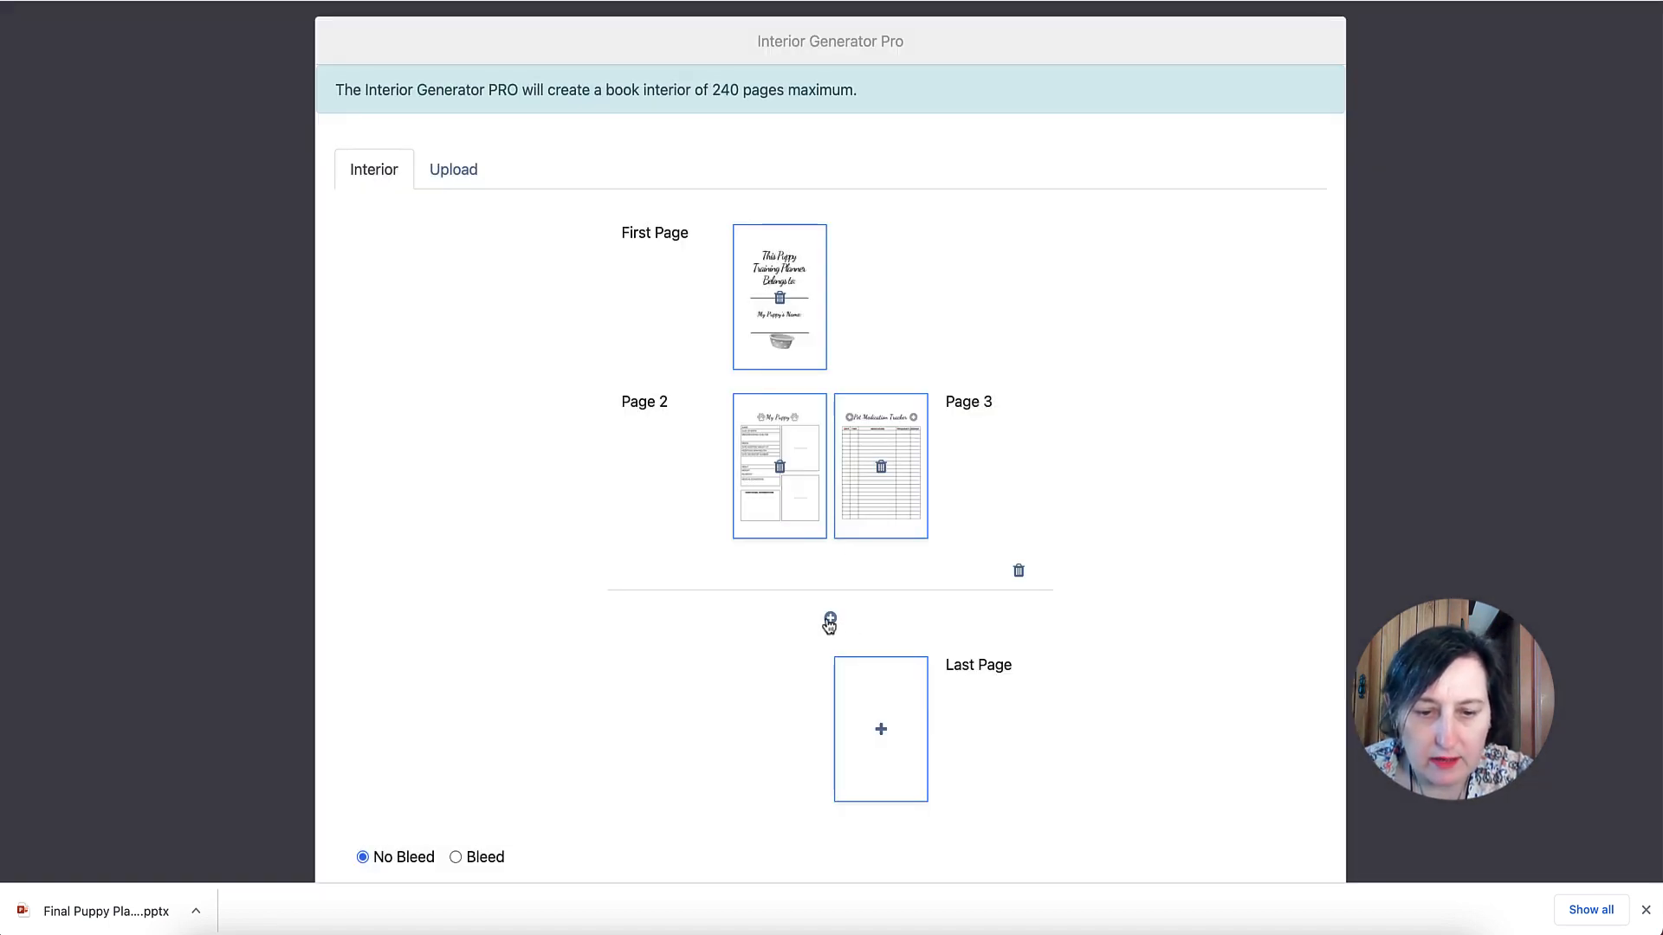
# Add another spread and fill page 4 with Page_4.png and page 5 with Page_5.png
pyautogui.click(830, 621)
pyautogui.click(781, 676)
pyautogui.scroll(-10, 757, 336)
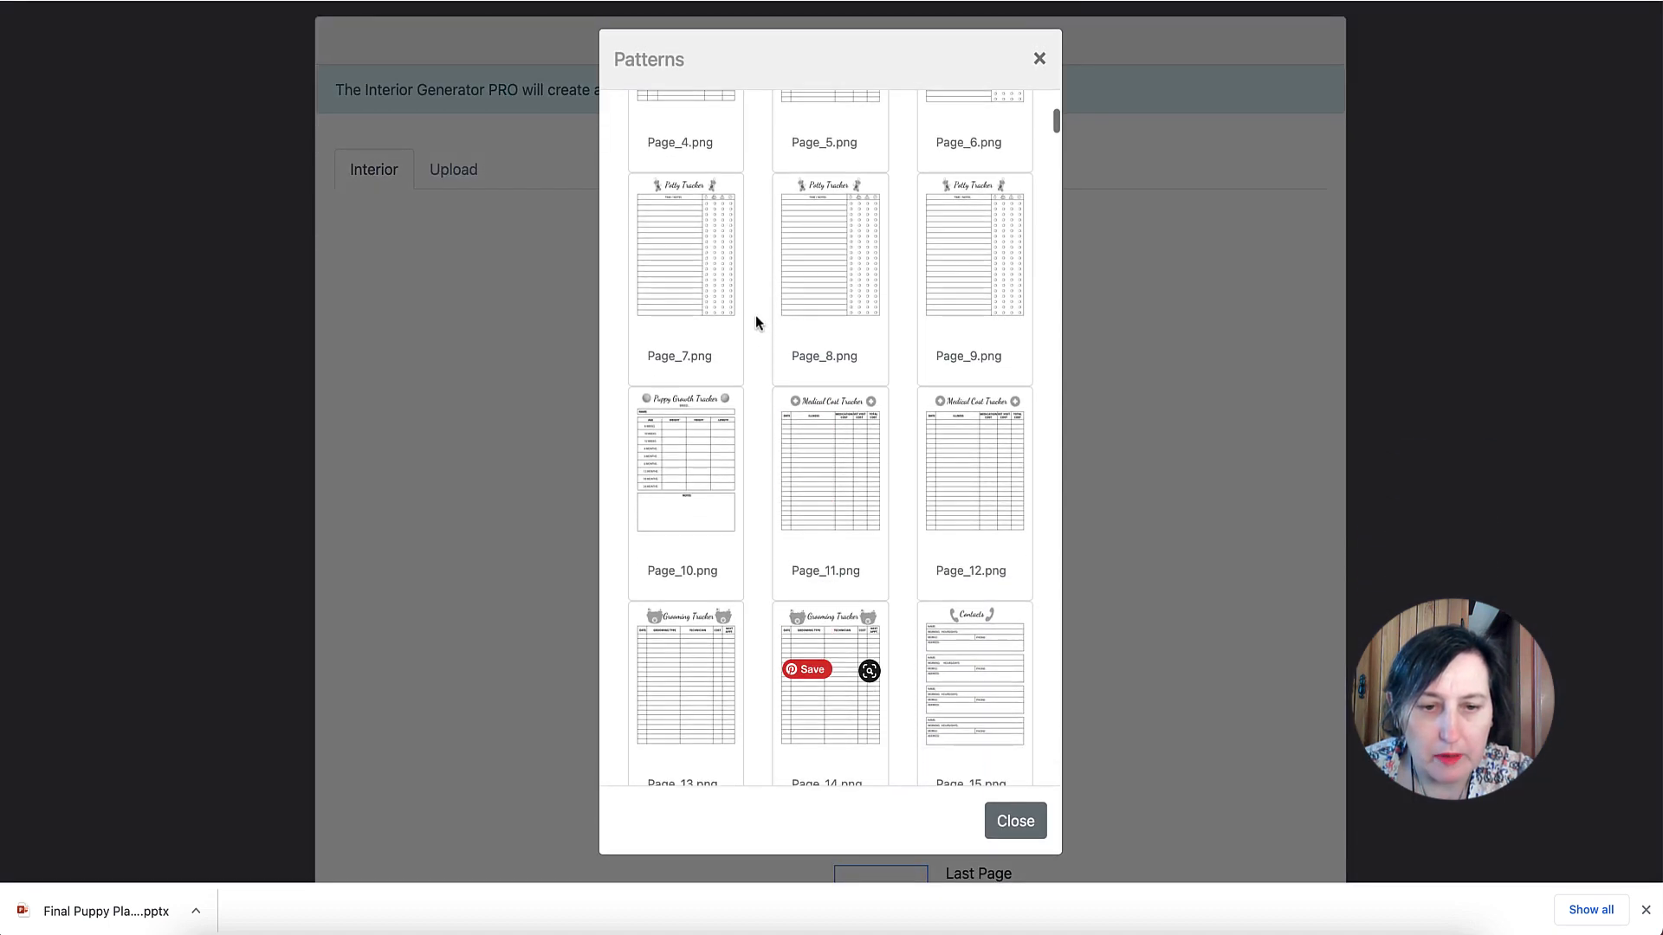
pyautogui.scroll(10, 757, 336)
pyautogui.click(705, 440)
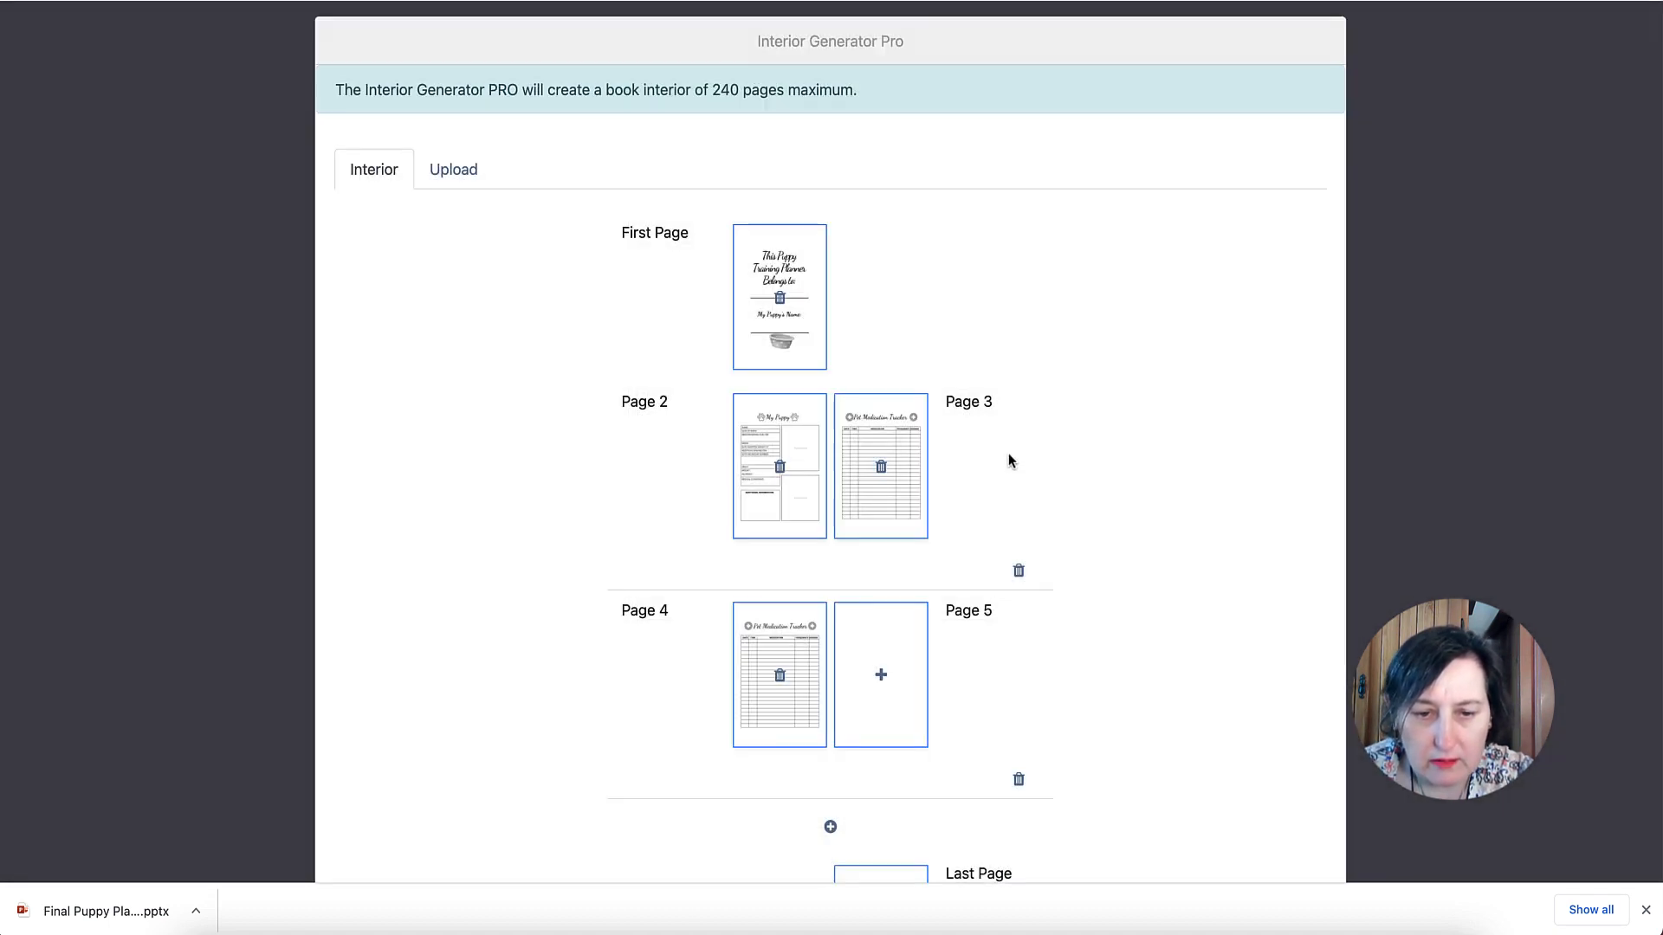
pyautogui.click(891, 689)
pyautogui.scroll(-3, 922, 511)
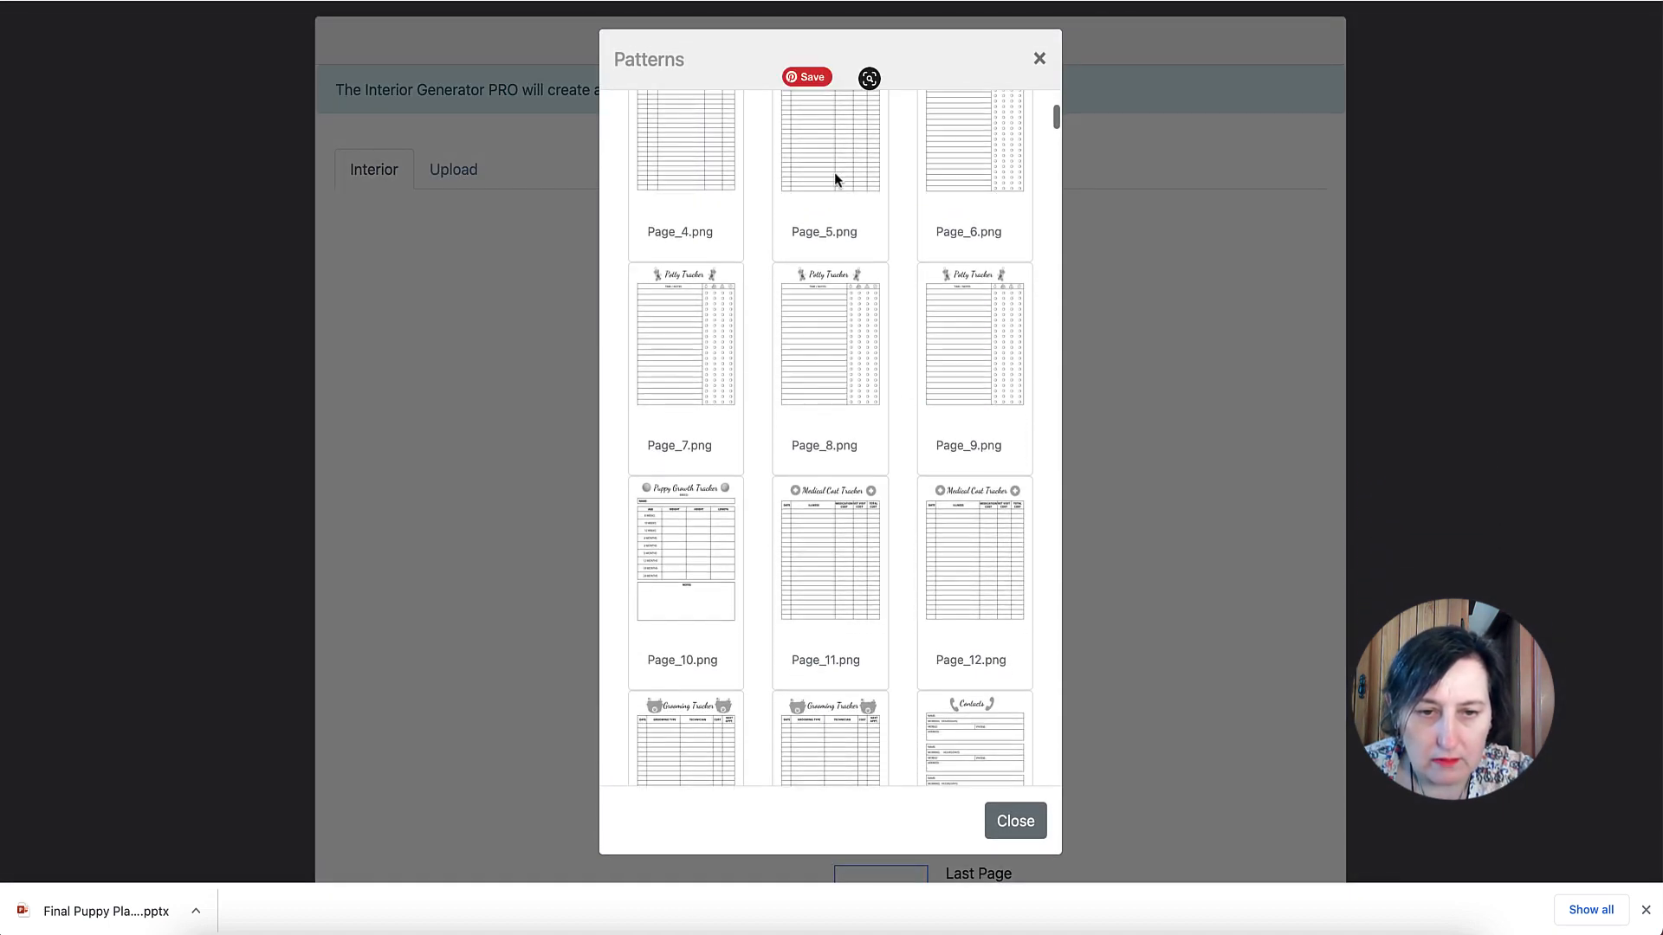
pyautogui.click(834, 173)
# Fill both pages 12 and 13 with the Feeding Schedule, Page_17.png
pyautogui.scroll(-4, 1037, 521)
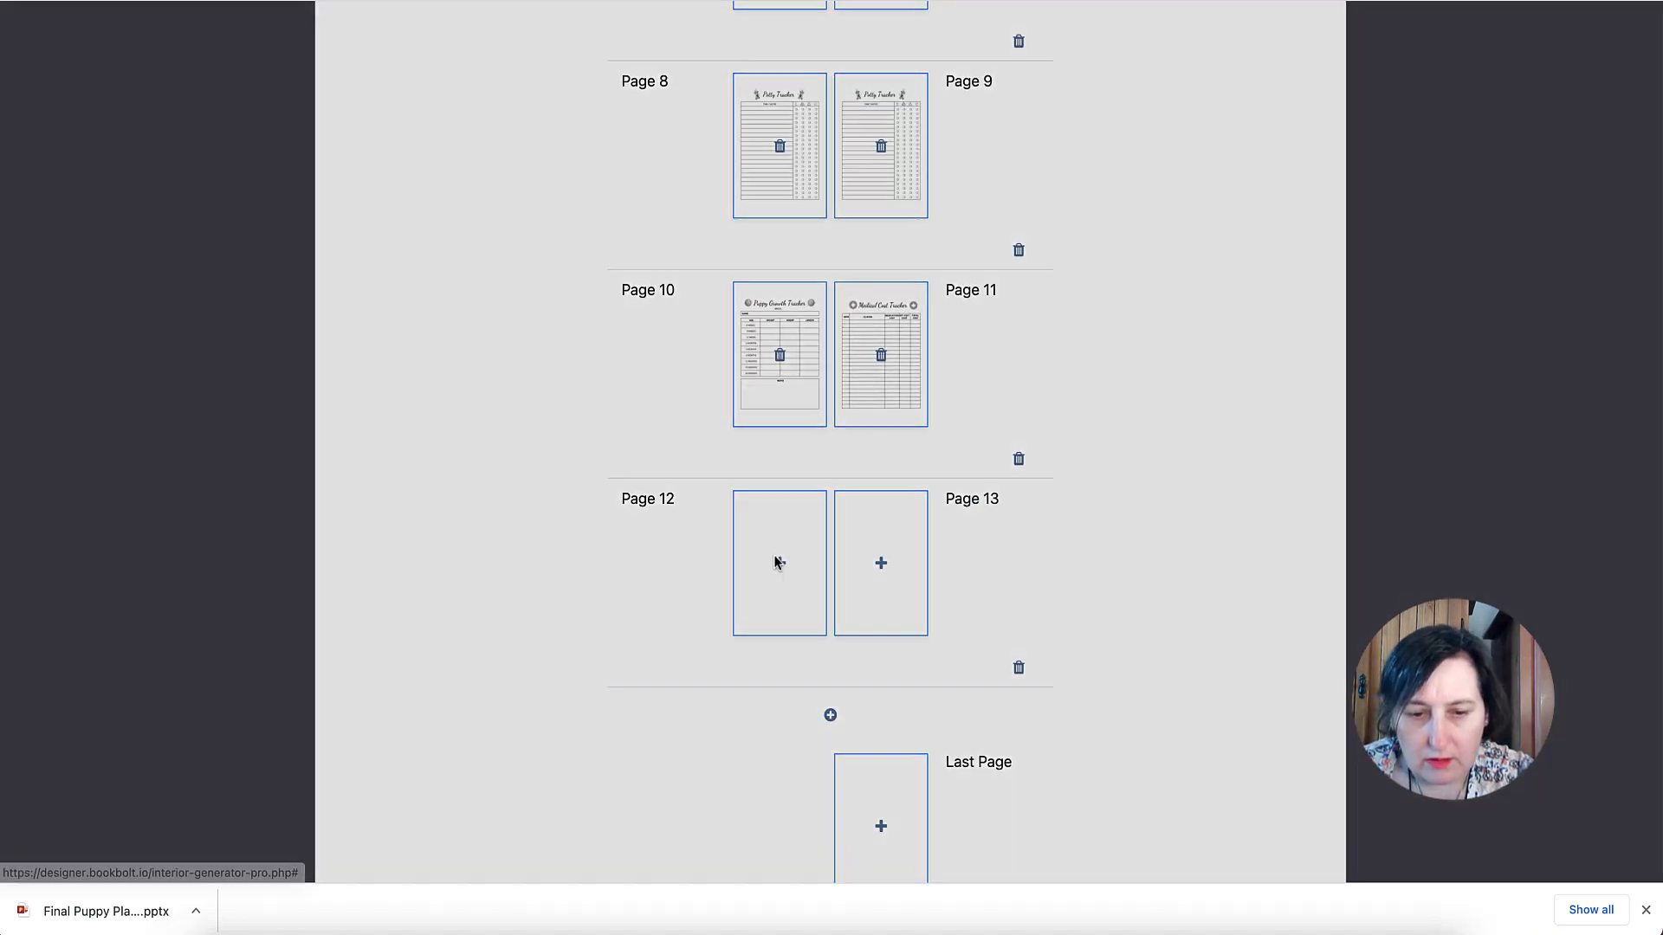
pyautogui.click(777, 561)
pyautogui.scroll(-4, 876, 460)
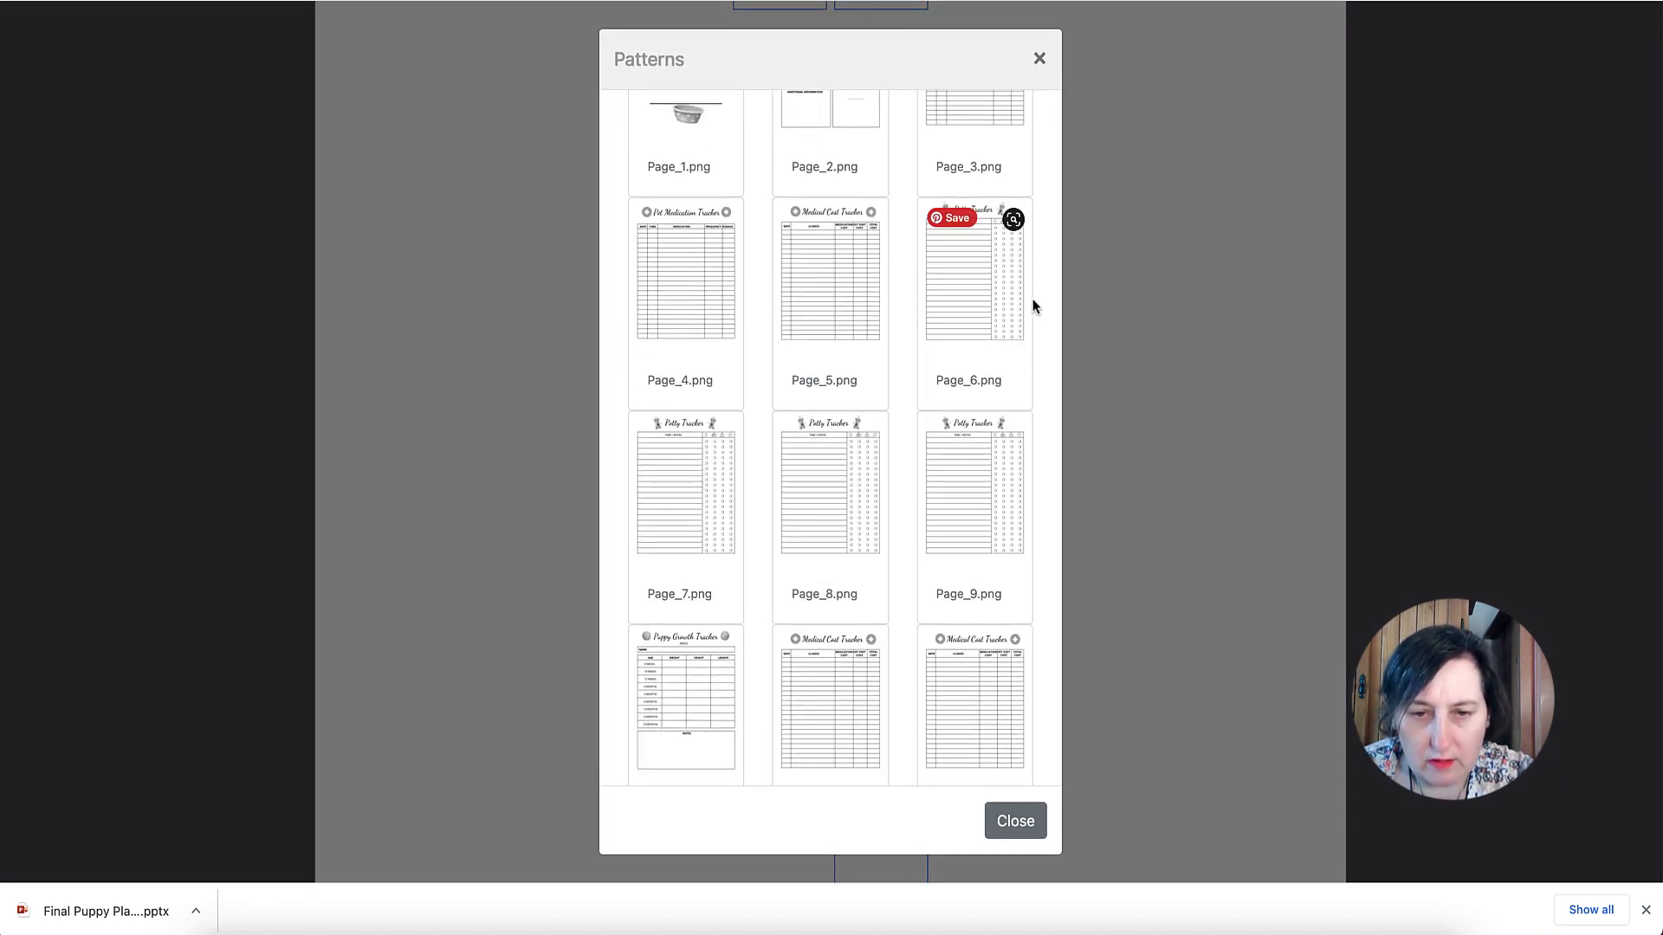
pyautogui.scroll(-7, 972, 475)
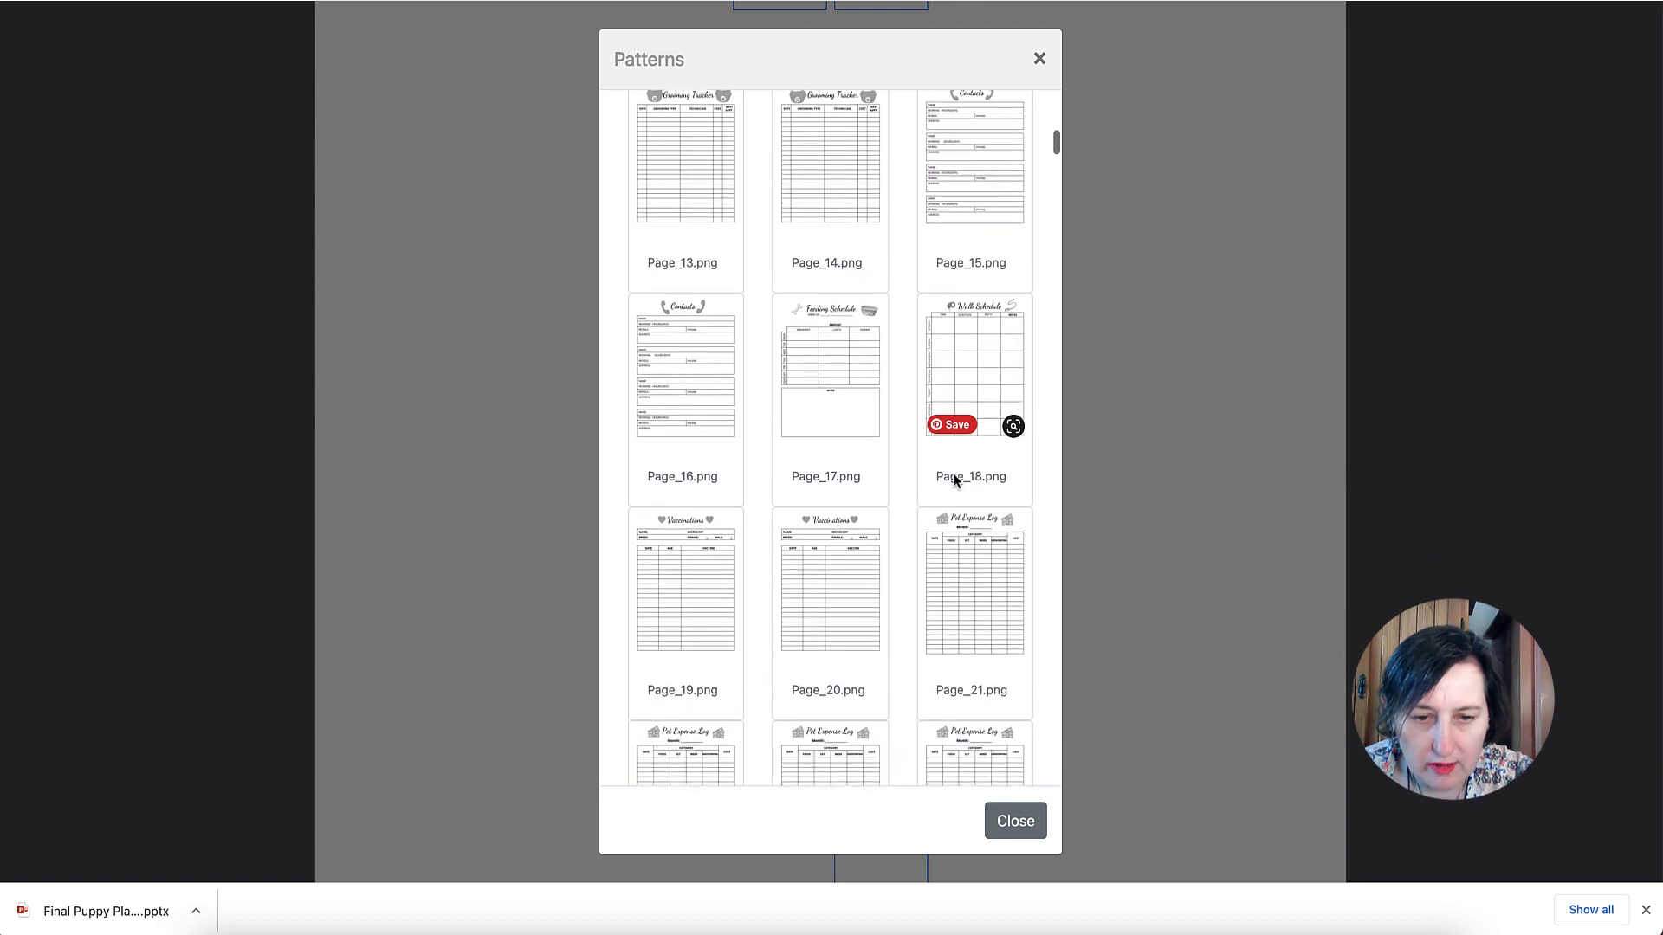
pyautogui.click(838, 365)
pyautogui.scroll(-2, 957, 571)
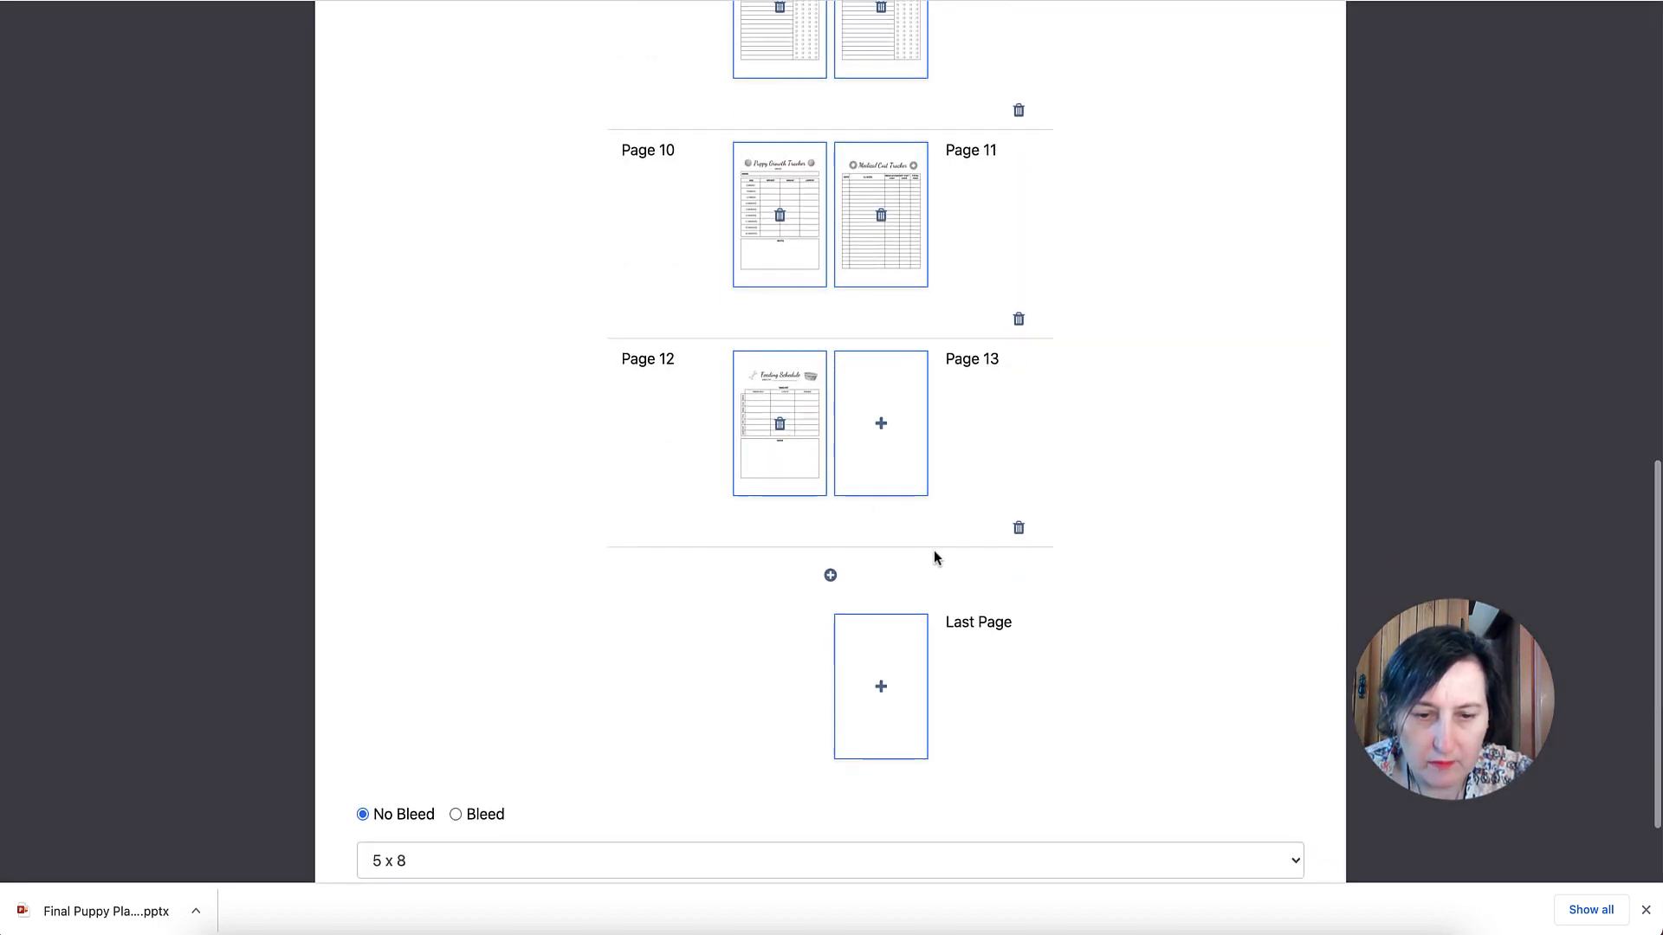
pyautogui.click(877, 428)
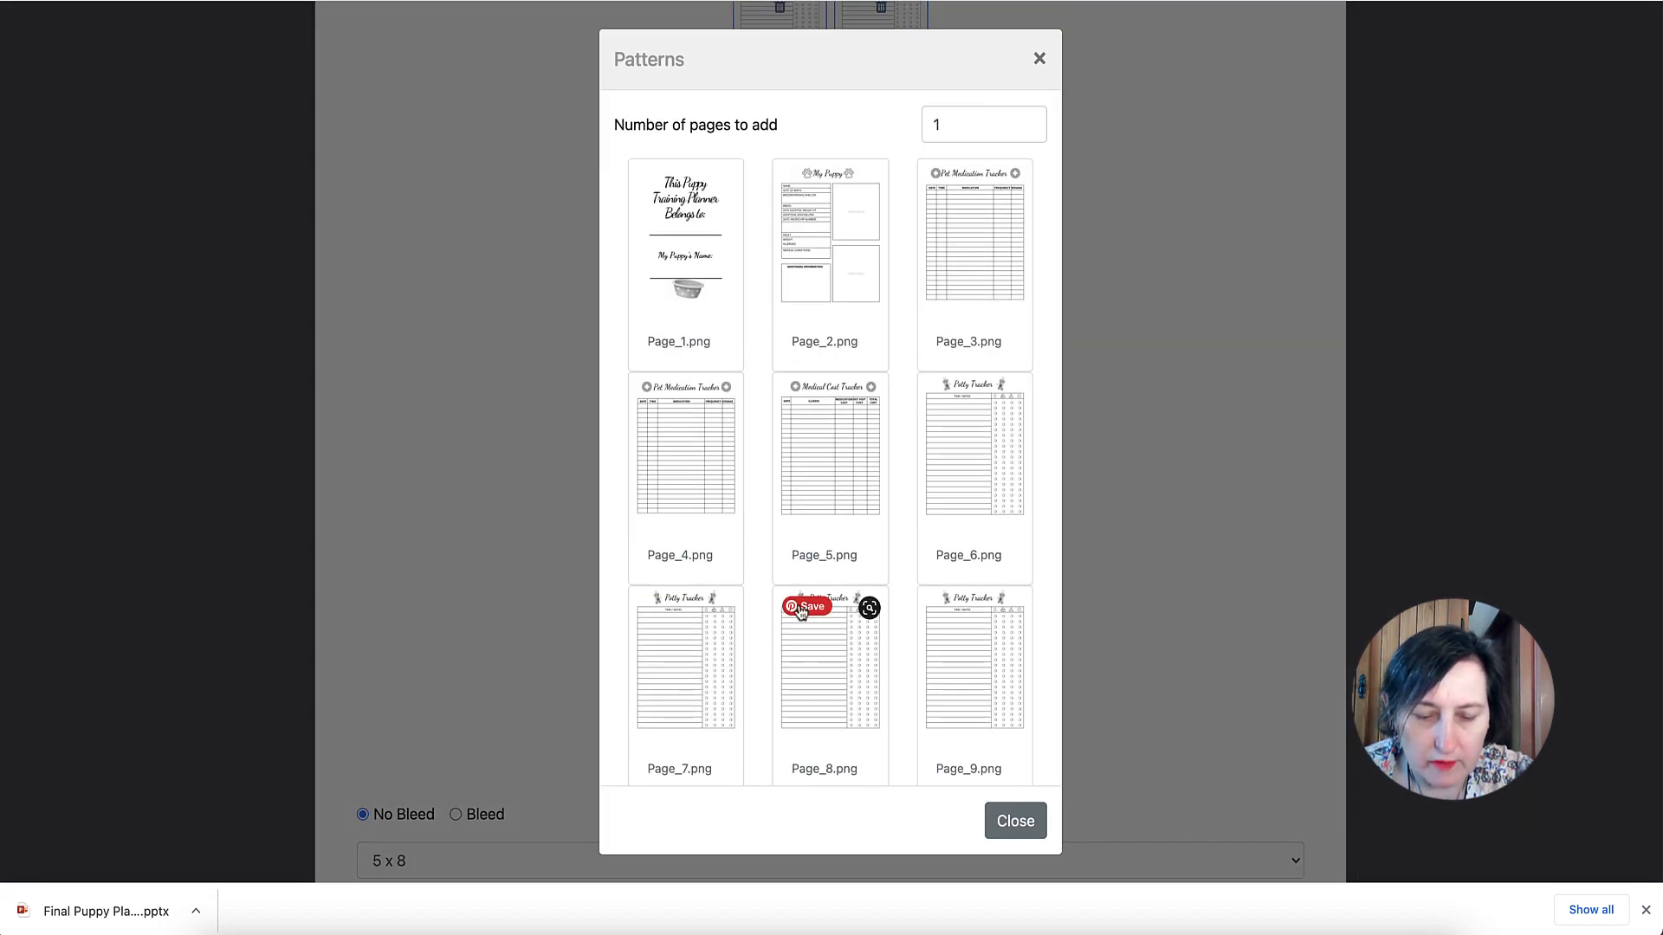
pyautogui.scroll(-10, 808, 352)
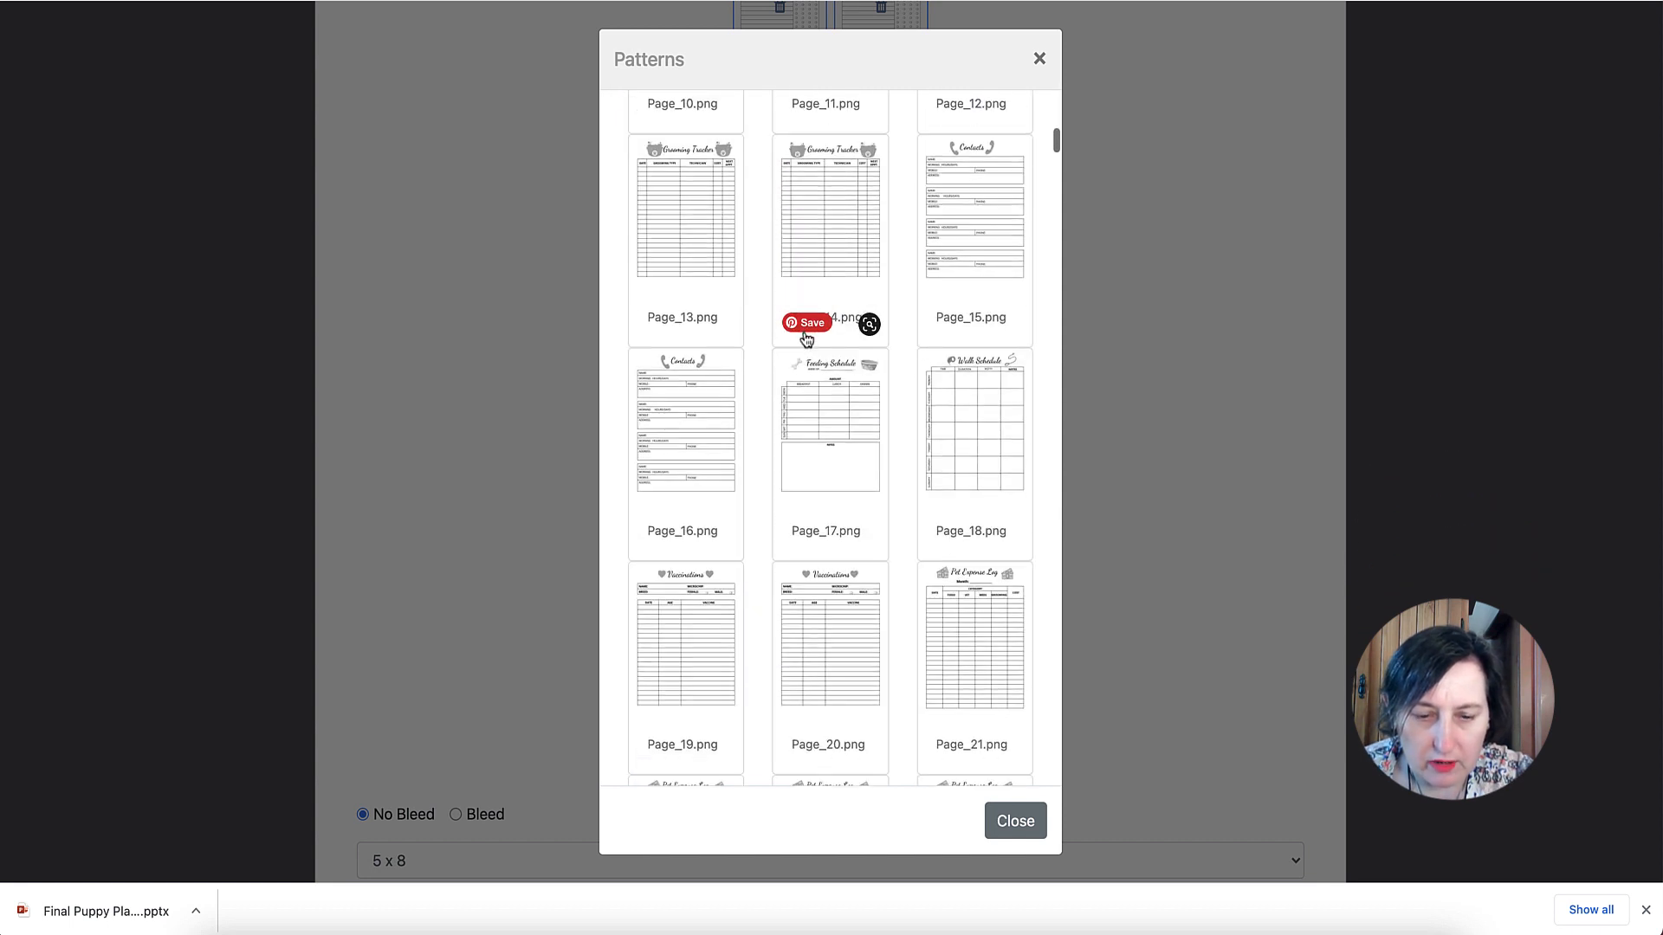
pyautogui.click(833, 433)
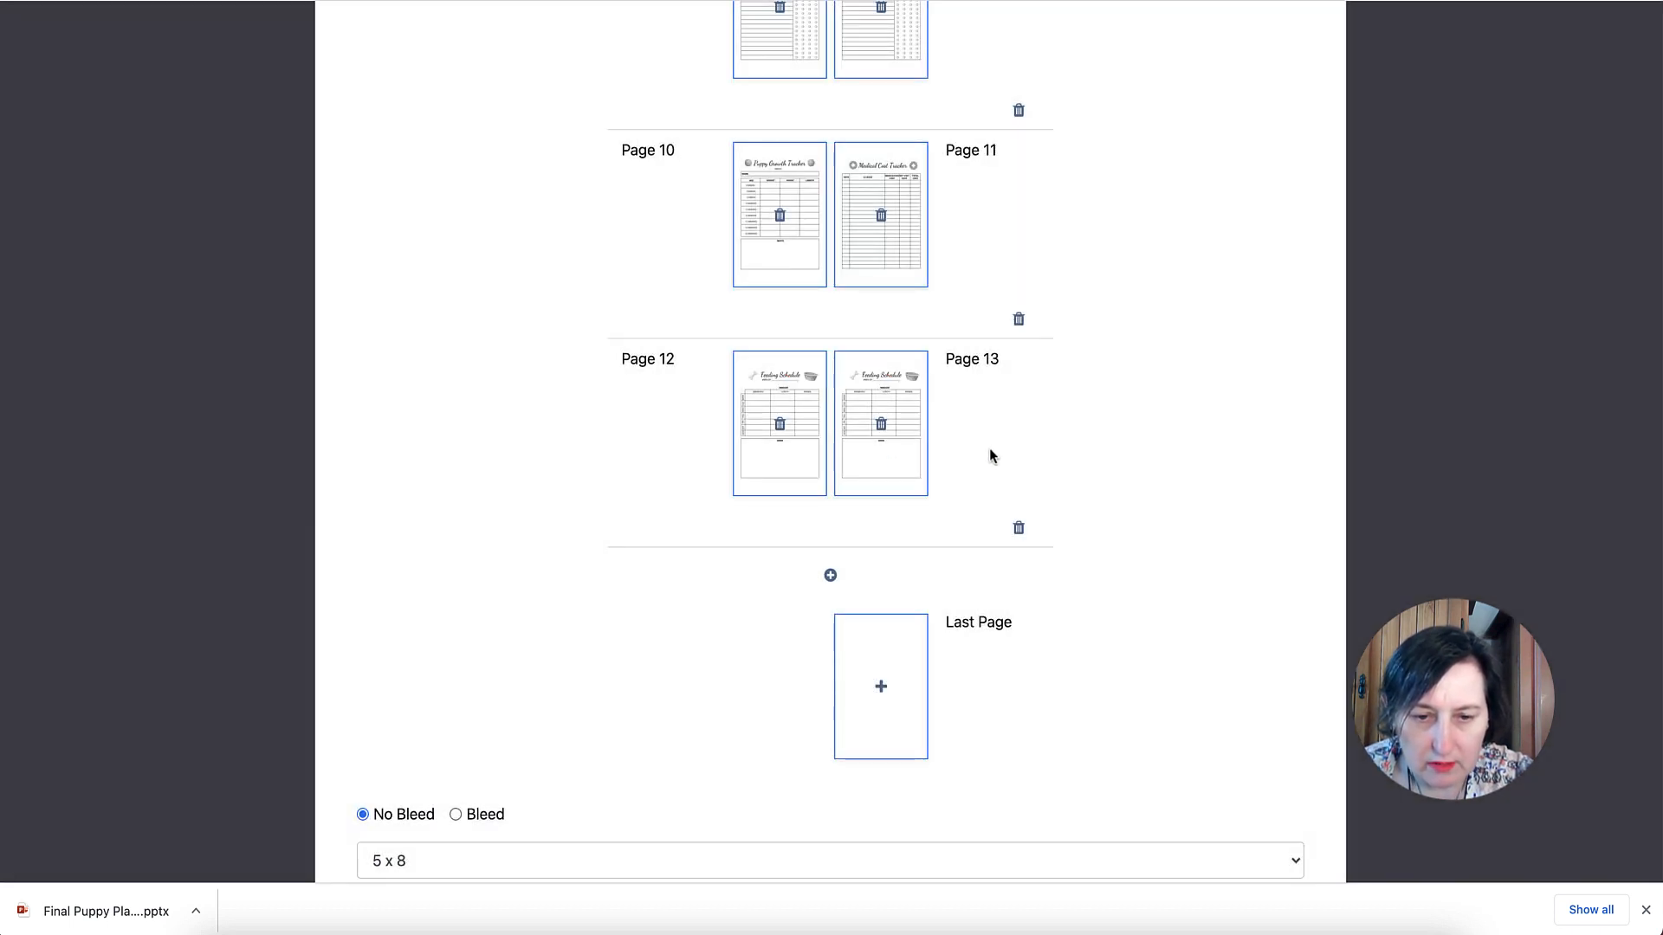
# Add an empty spread for pages 14 and 15 and set the interior's trim size to 8 x 10
pyautogui.click(830, 577)
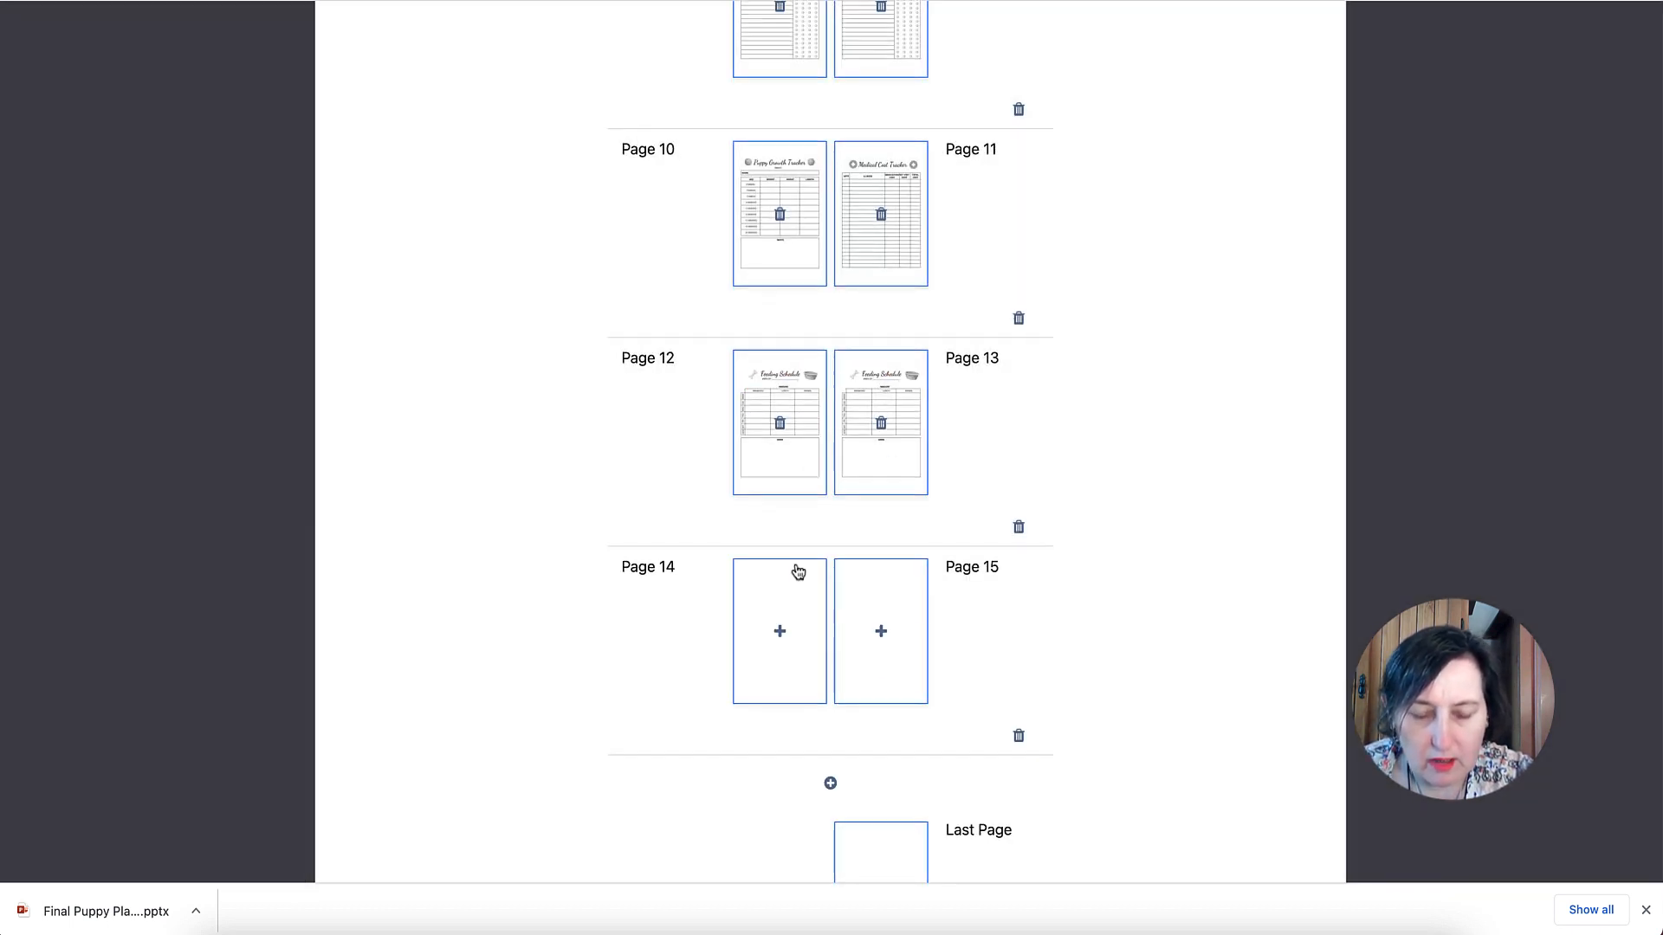
pyautogui.scroll(-4, 794, 568)
pyautogui.click(433, 736)
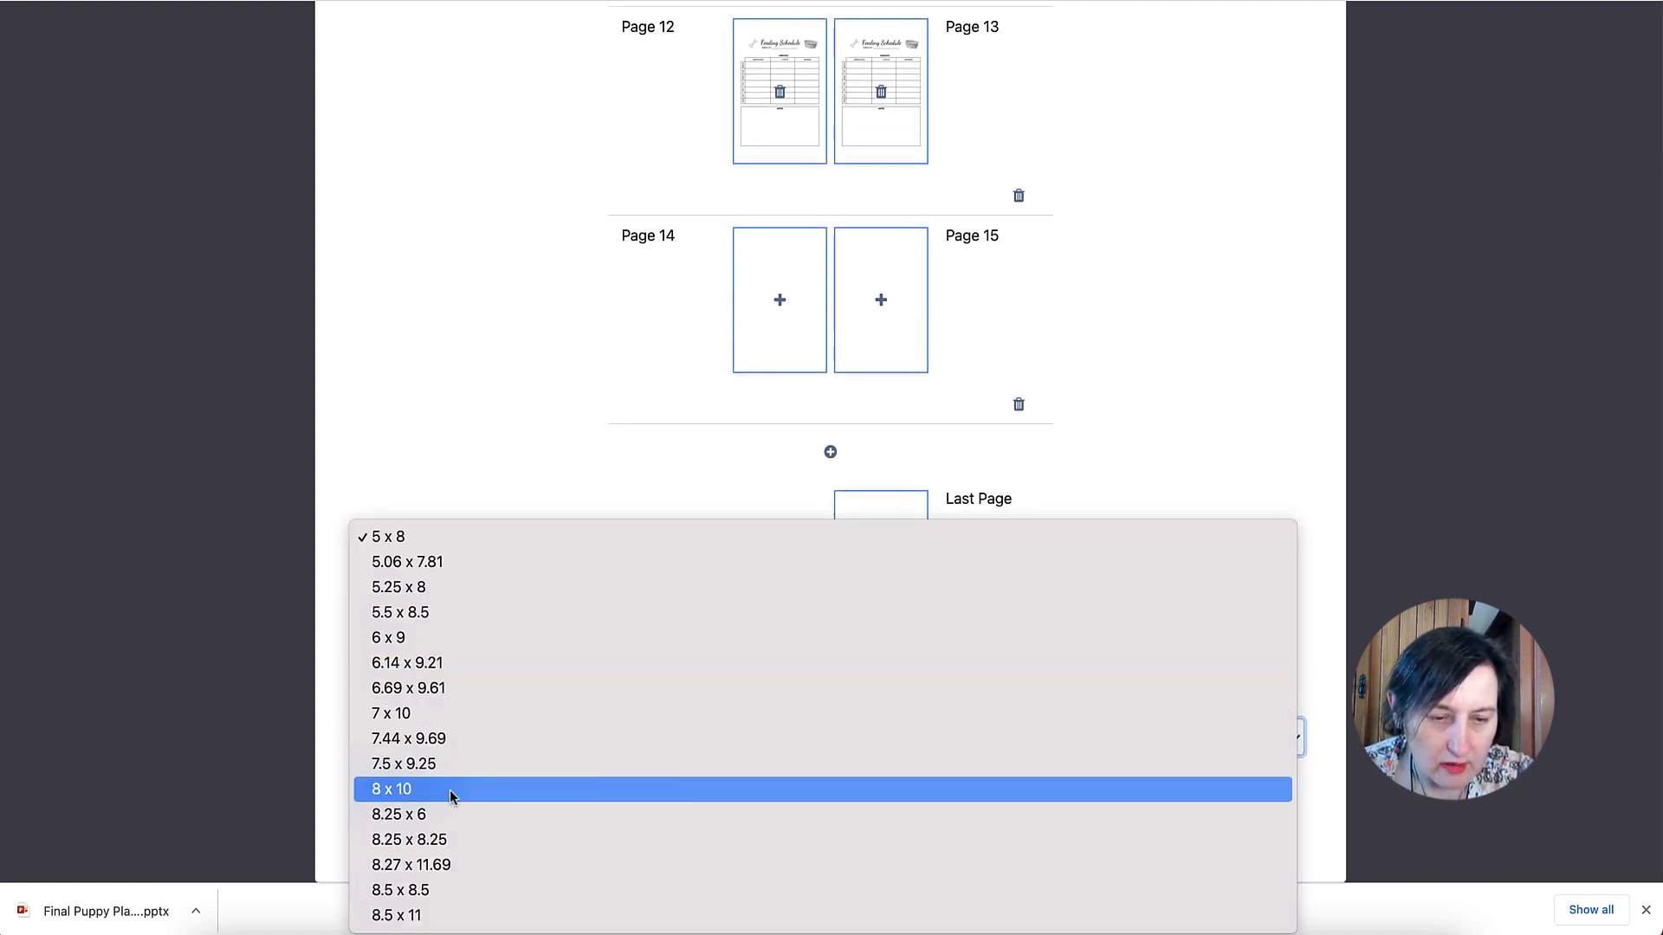
pyautogui.click(450, 790)
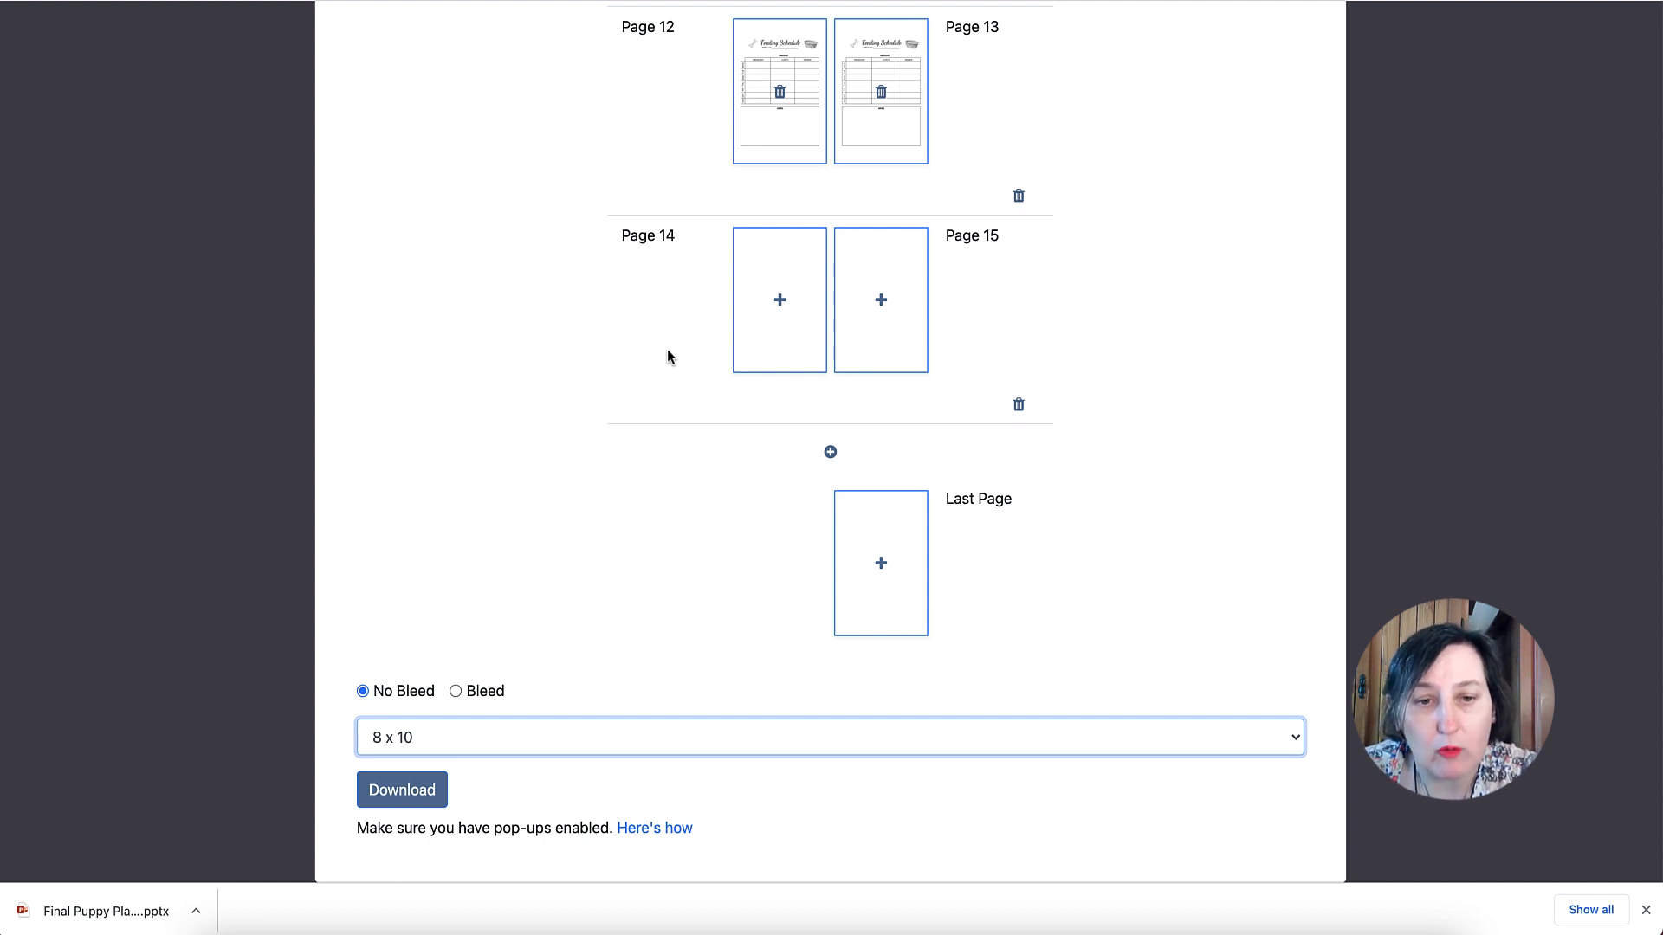
# Review the assembled interior, then switch to Final Puppy Planner B&W8x10.pdf.pdf in Adobe Acrobat and look through its pages
pyautogui.scroll(7, 1064, 264)
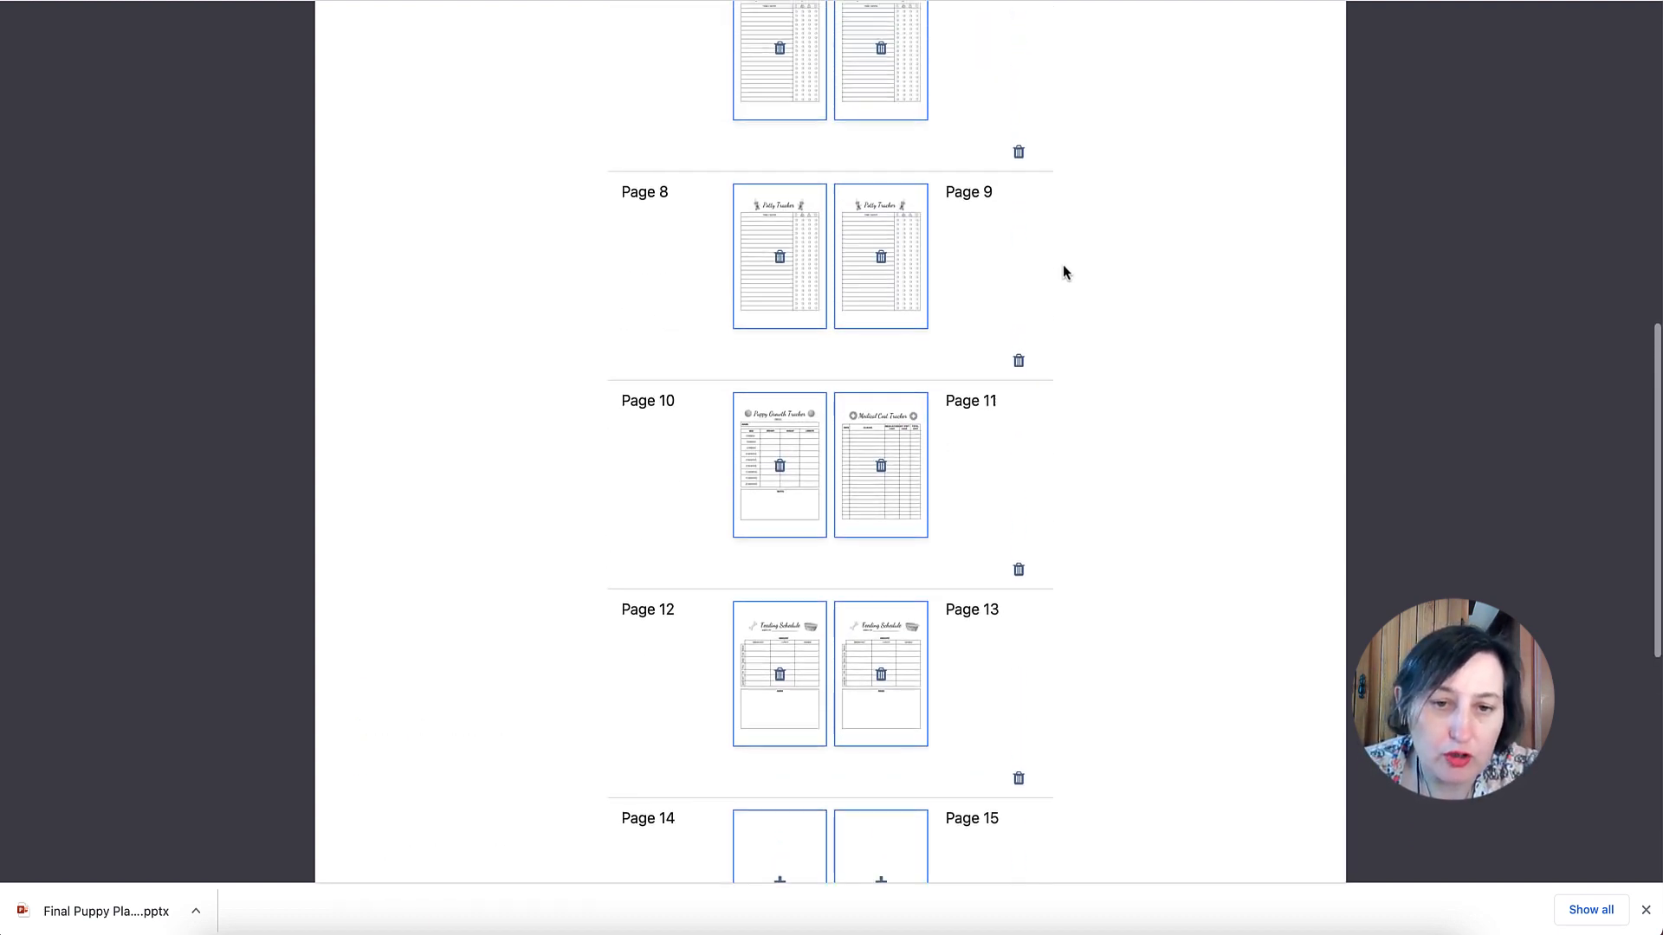
pyautogui.scroll(9, 1064, 269)
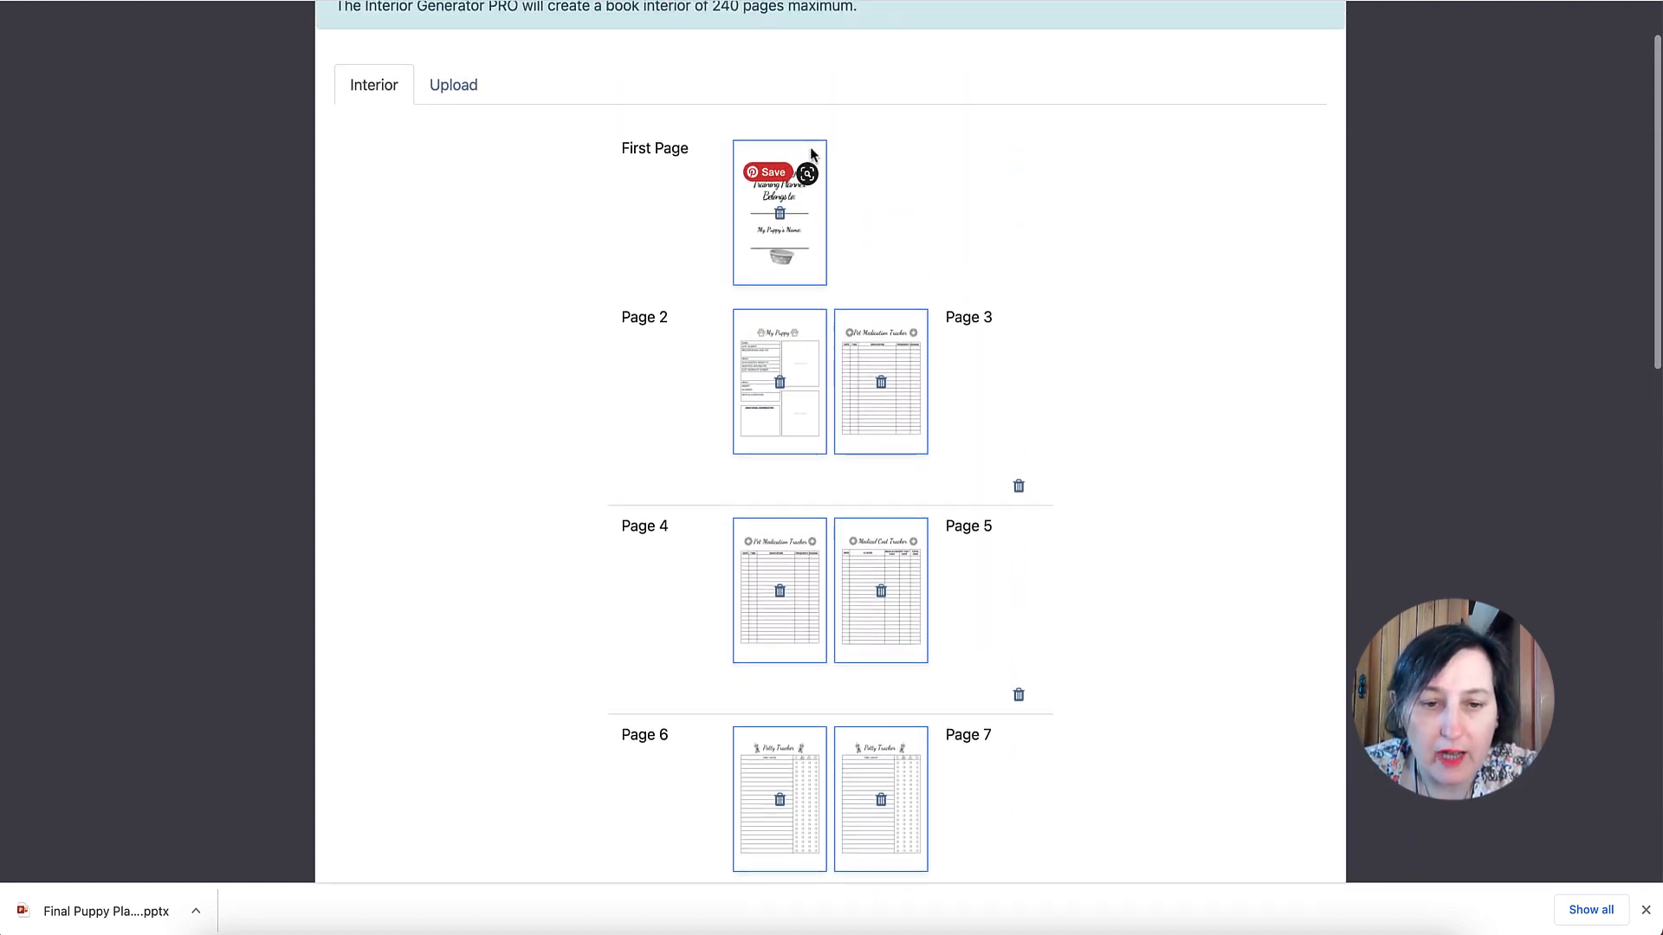
pyautogui.scroll(-13, 901, 433)
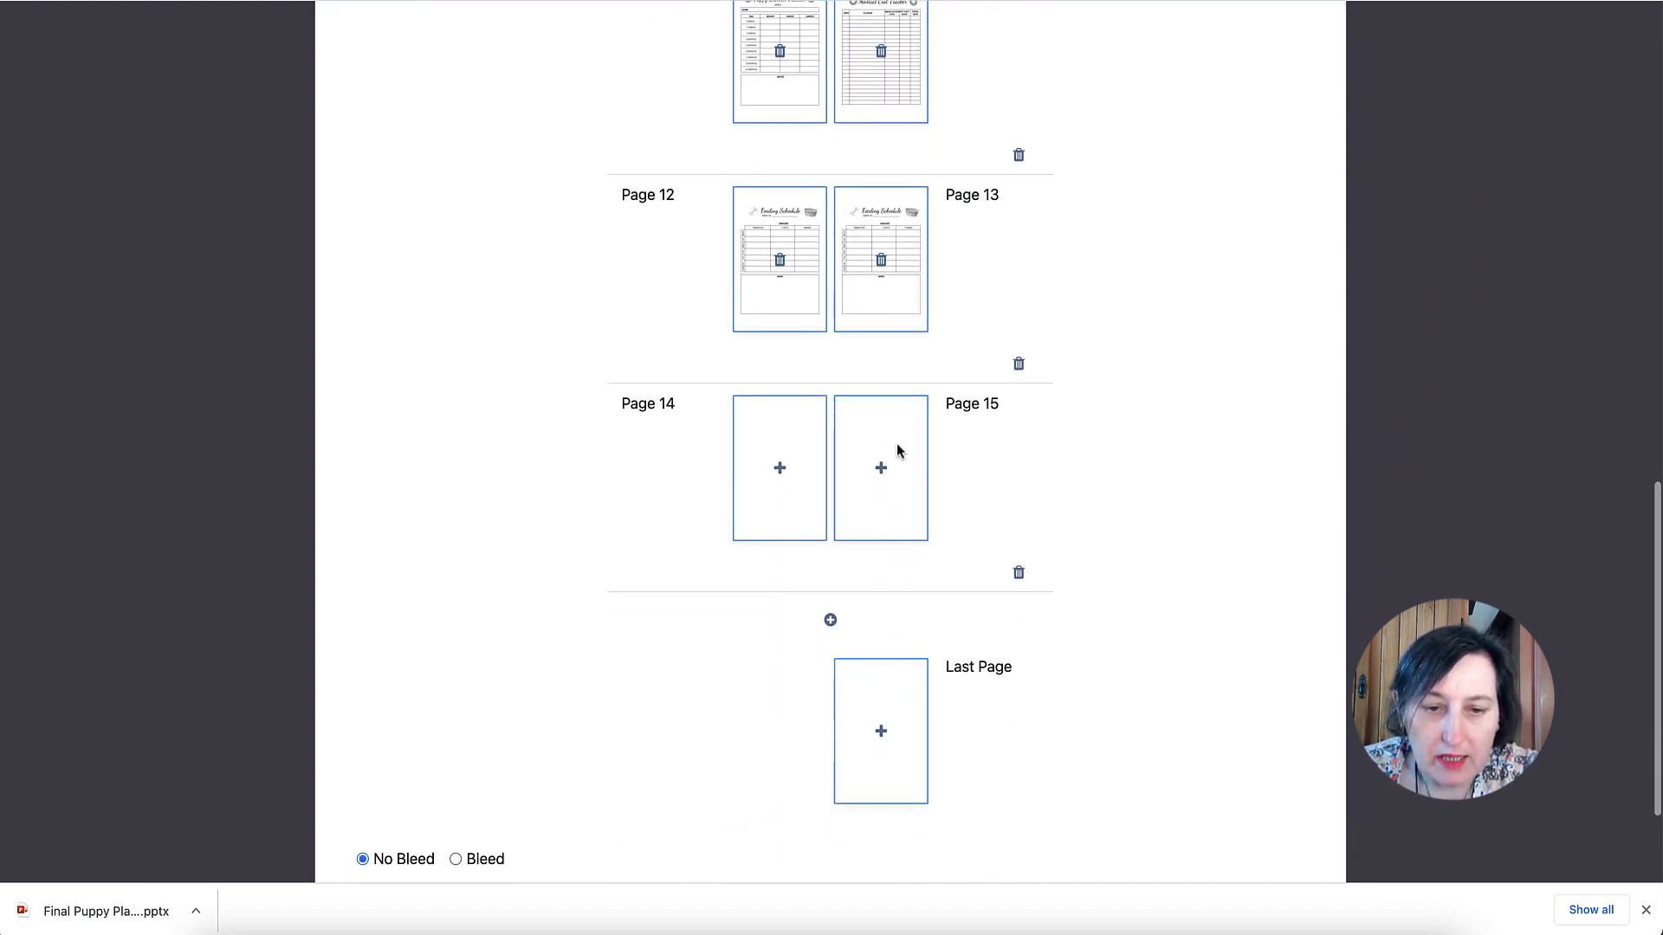
pyautogui.scroll(-1, 896, 449)
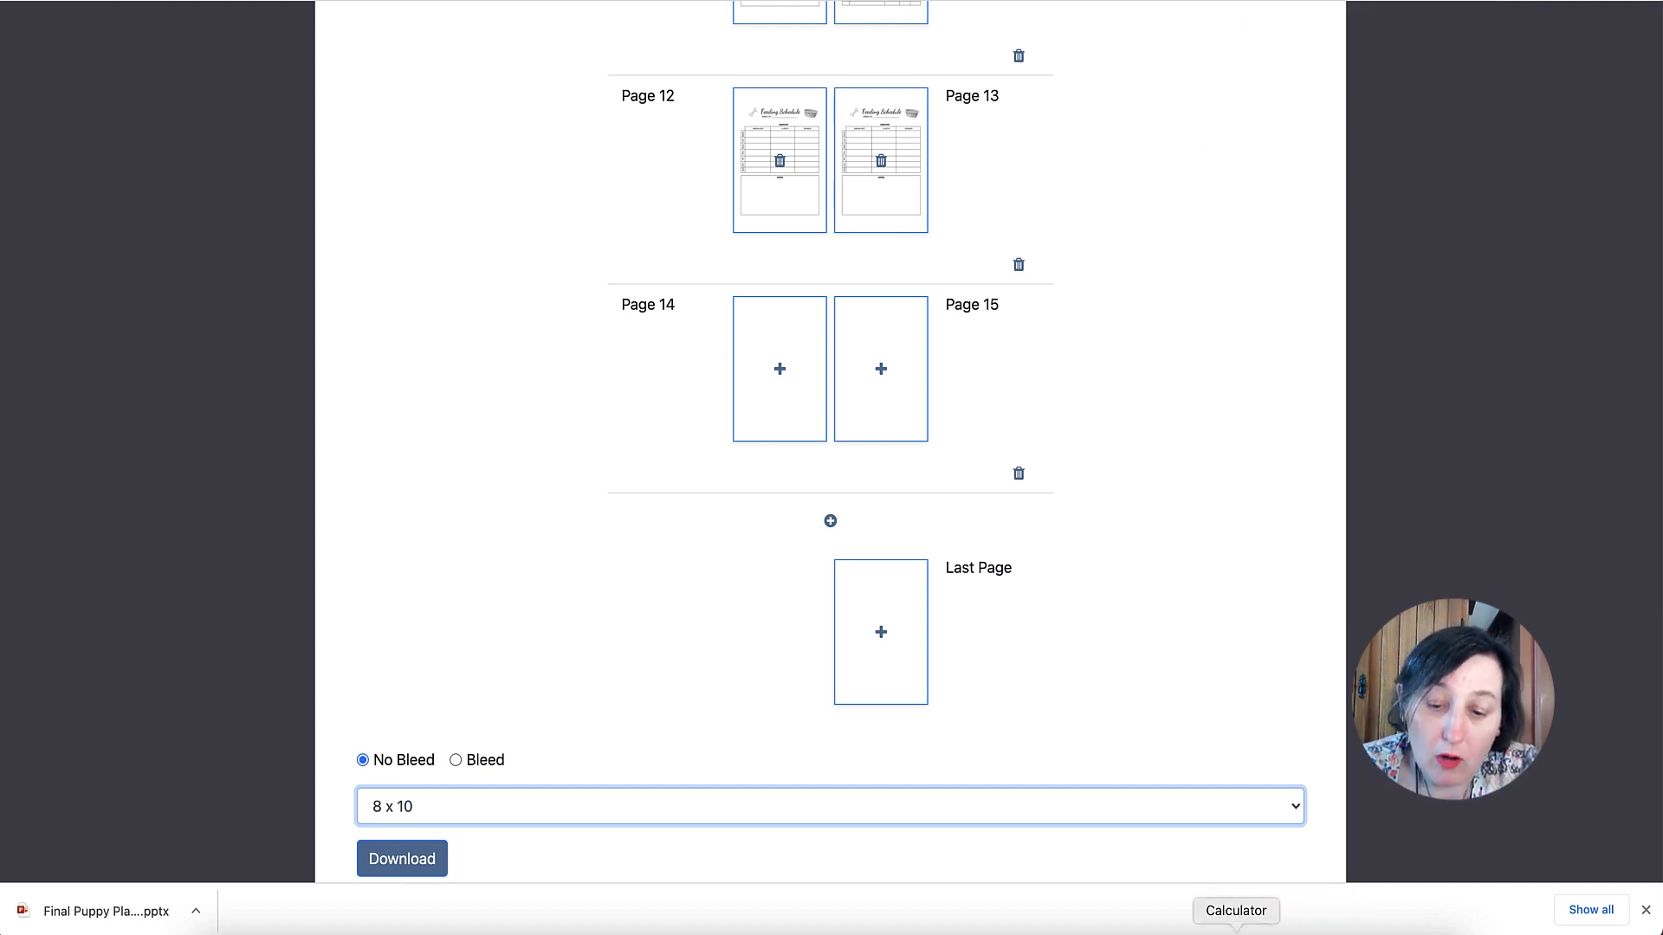
pyautogui.click(1268, 930)
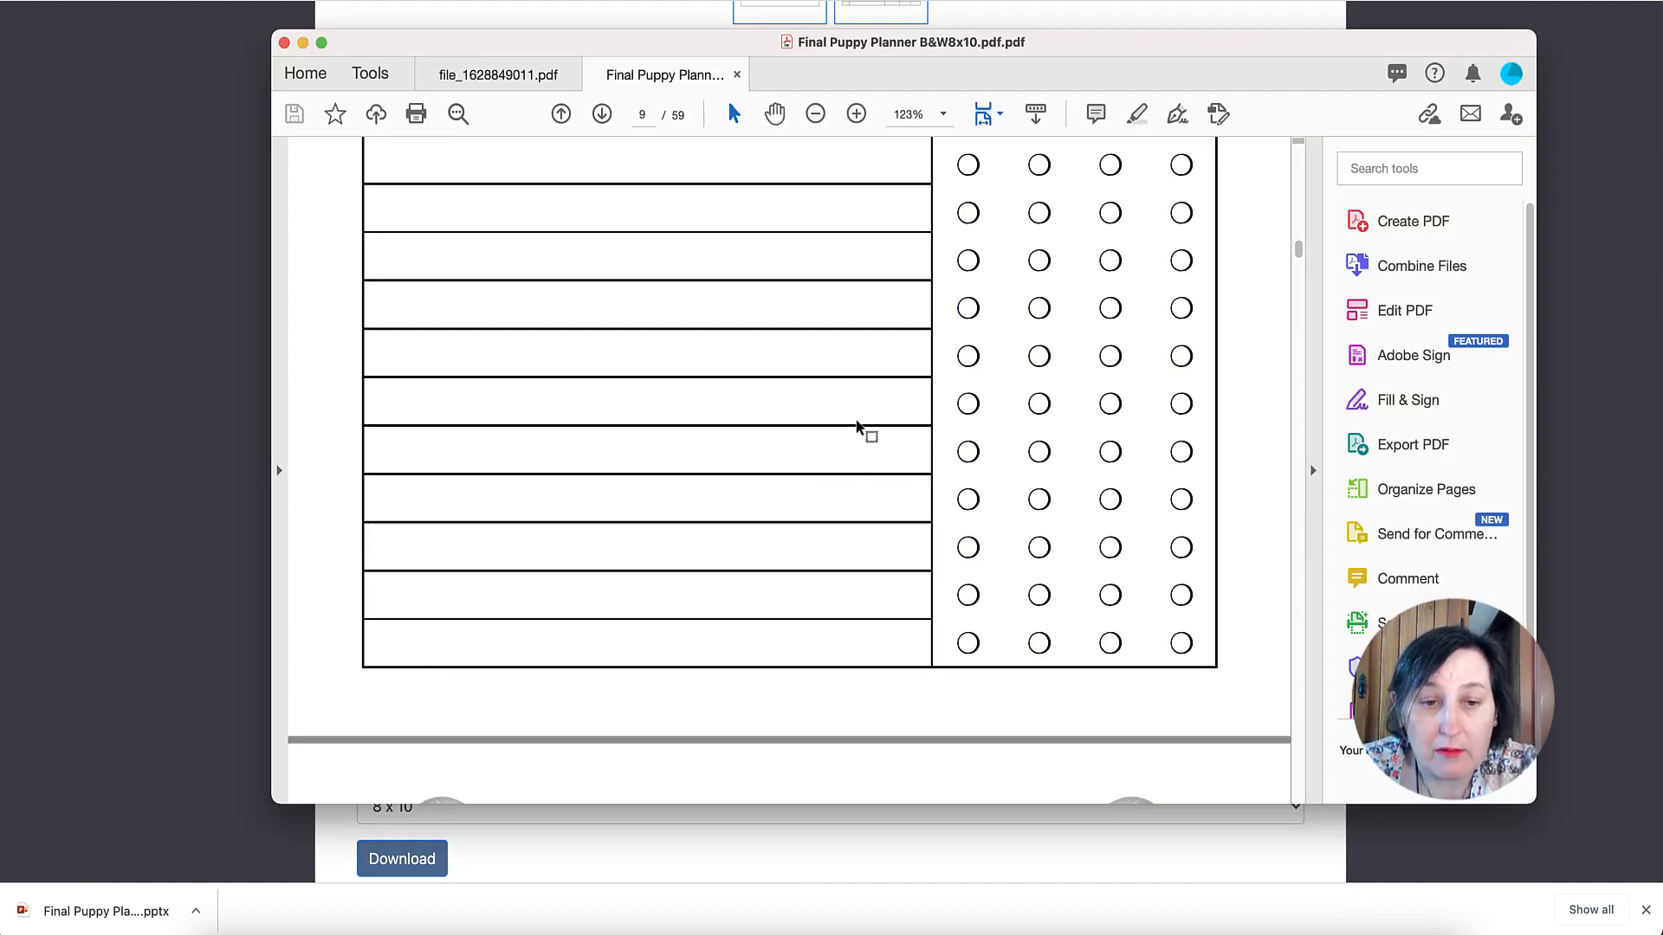
pyautogui.scroll(3, 861, 430)
pyautogui.scroll(-10, 861, 431)
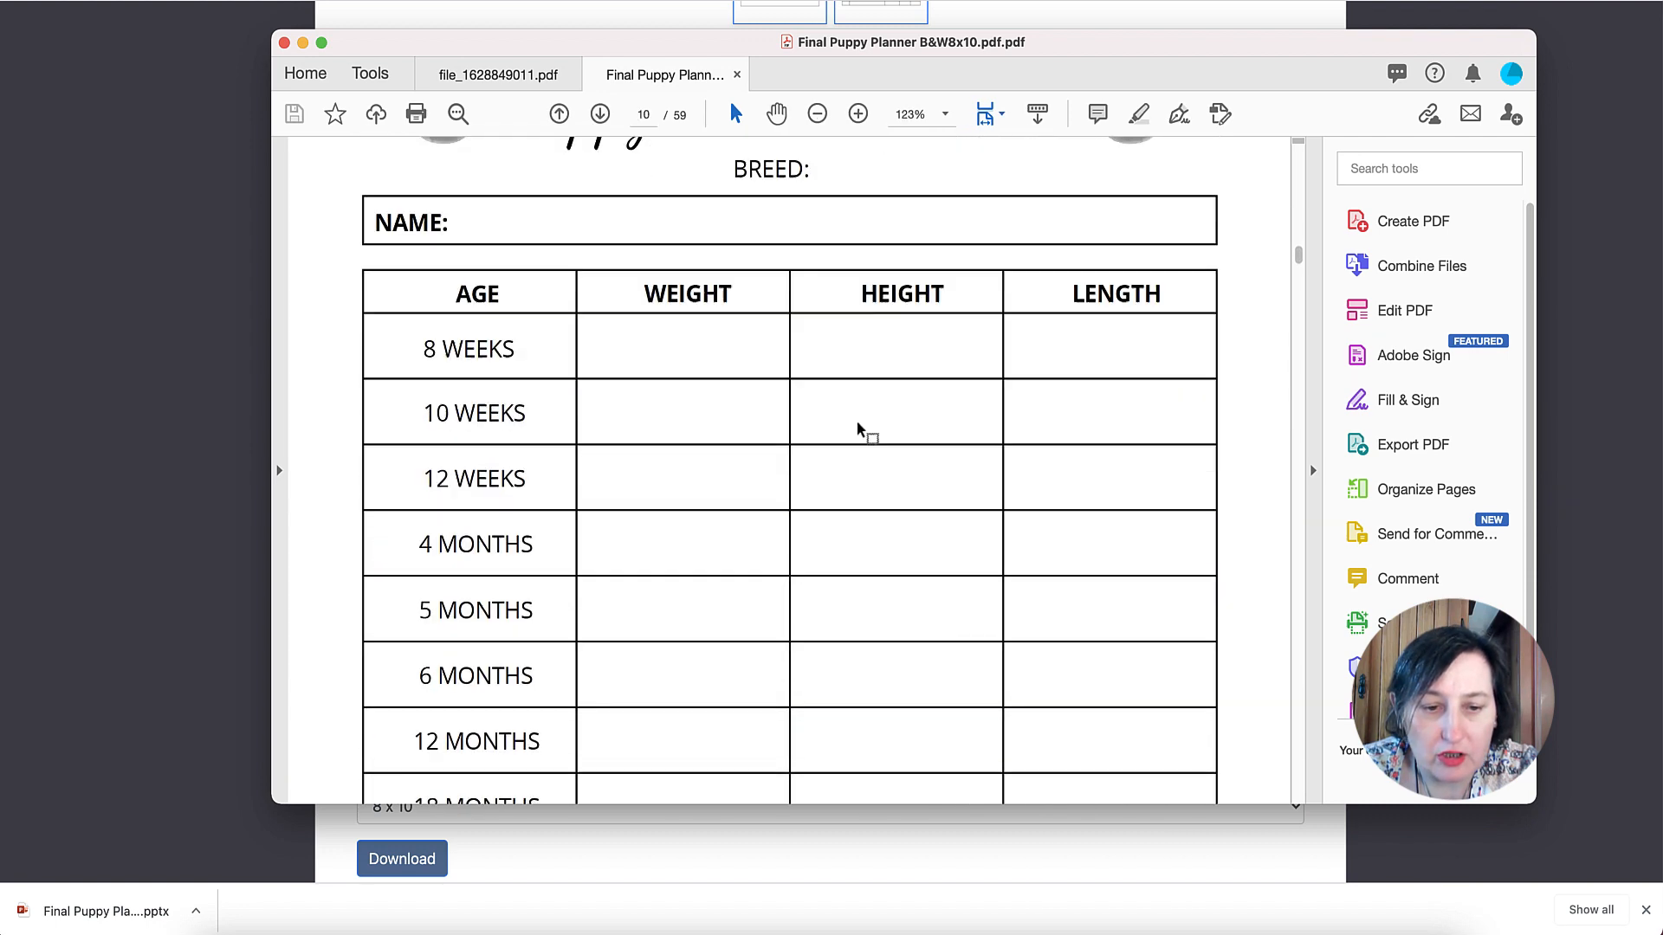
pyautogui.scroll(-5, 861, 431)
pyautogui.scroll(-10, 878, 424)
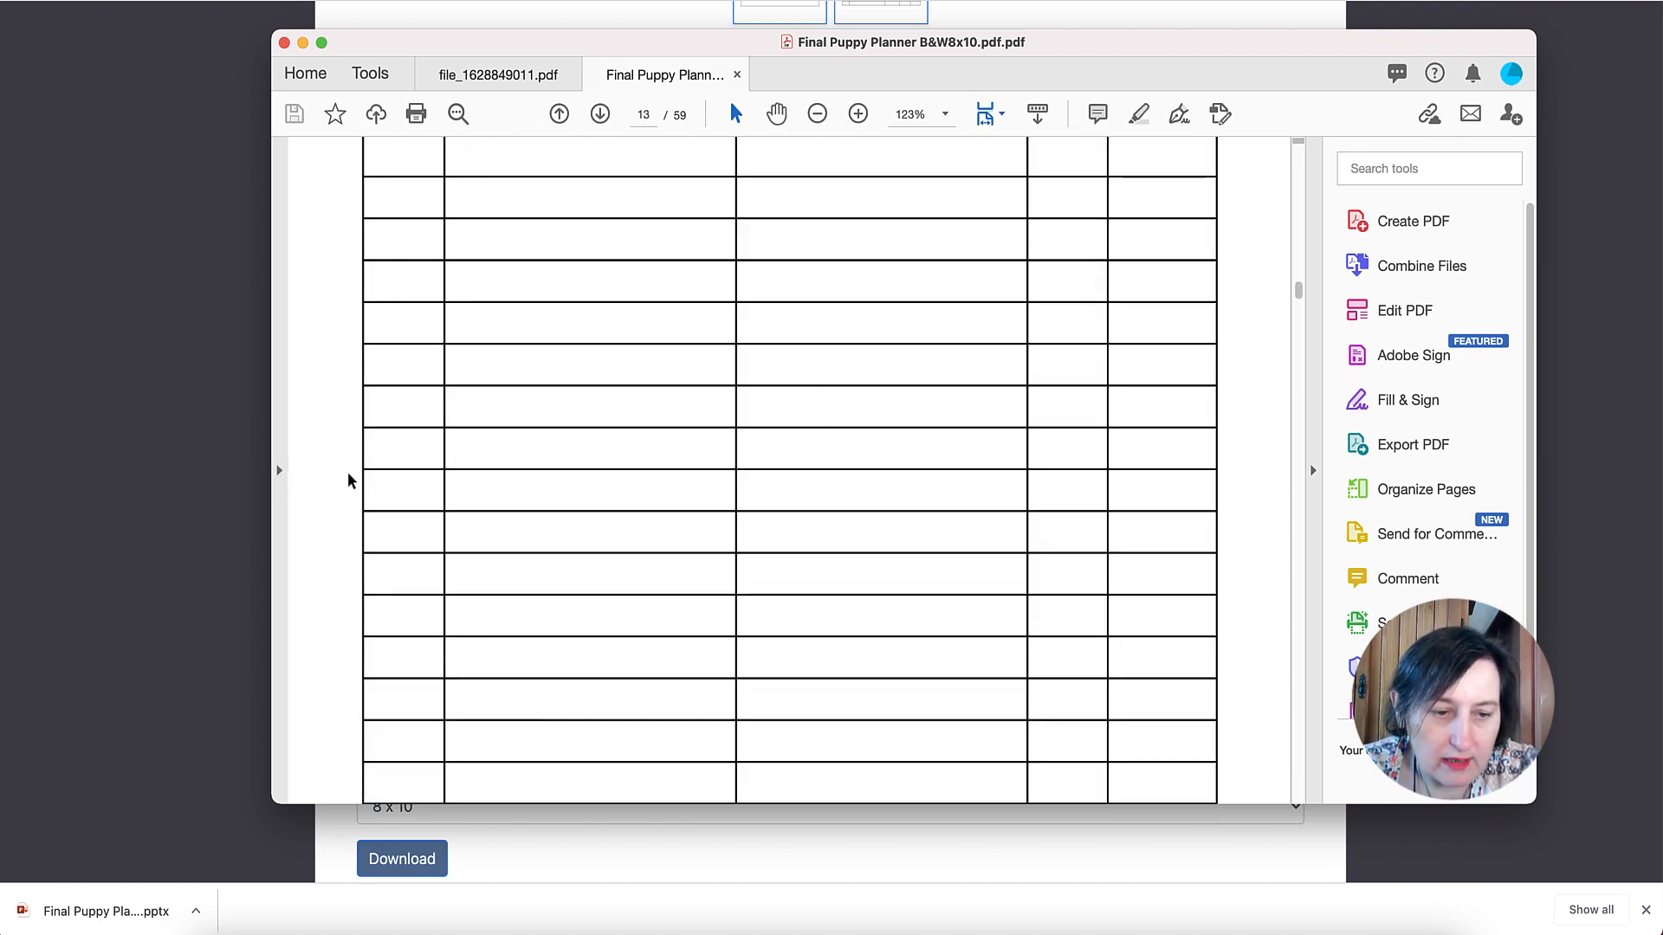
# Enlarge the Acrobat window and show the page thumbnails
pyautogui.click(278, 470)
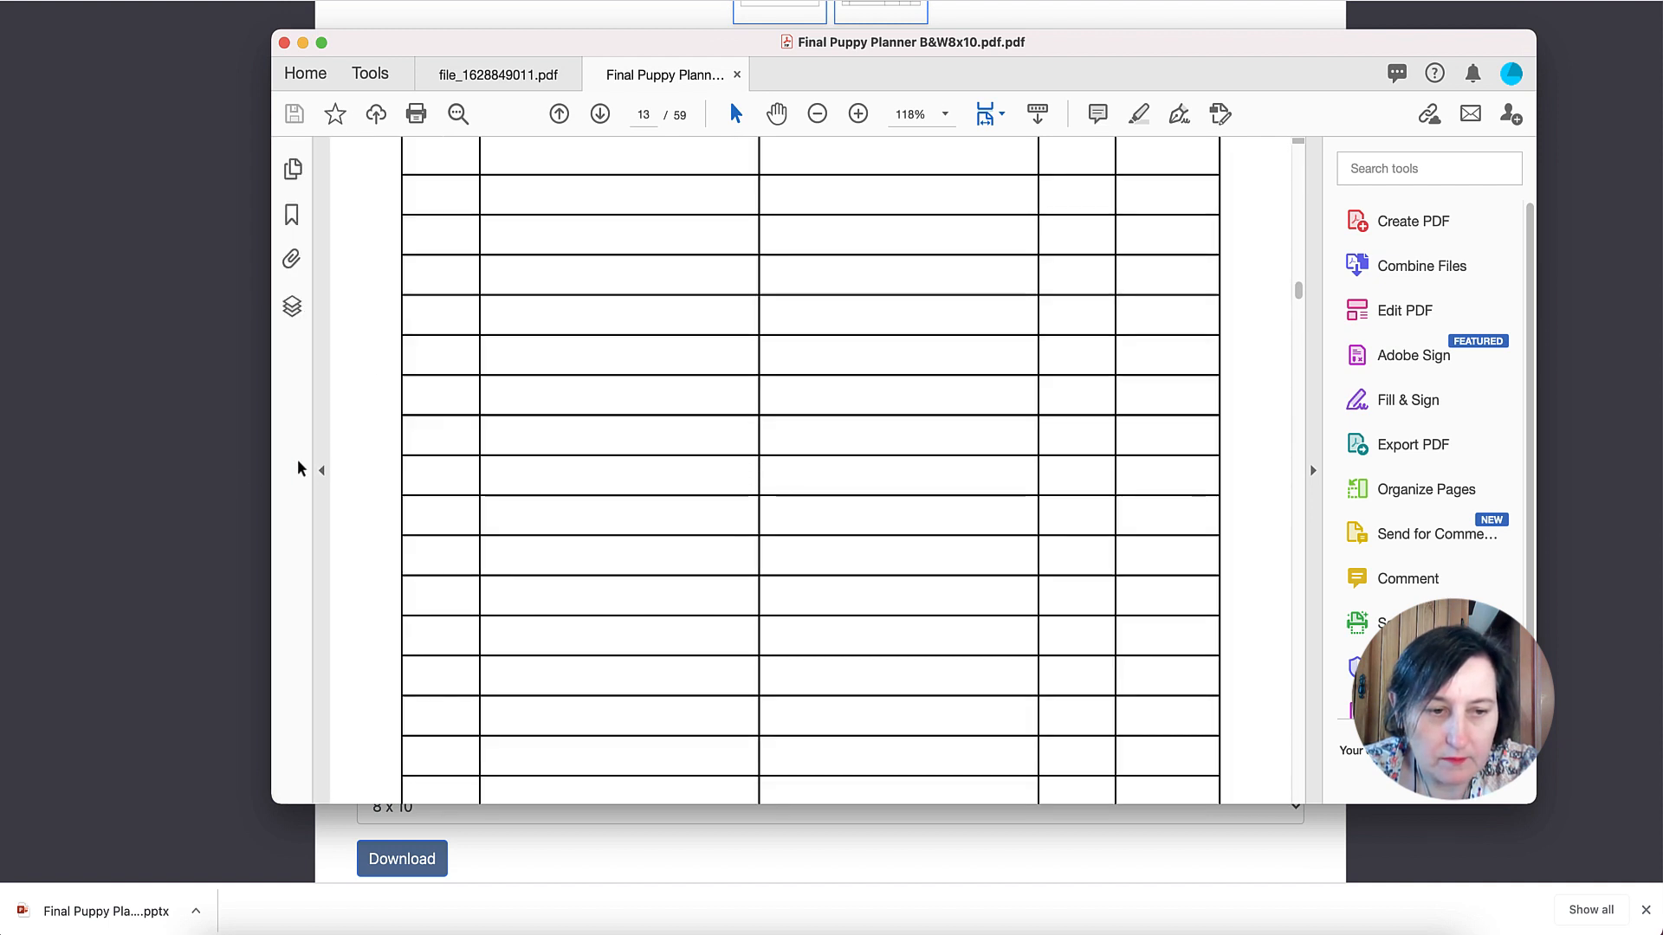
pyautogui.moveTo(274, 90); pyautogui.dragTo(102, 19)
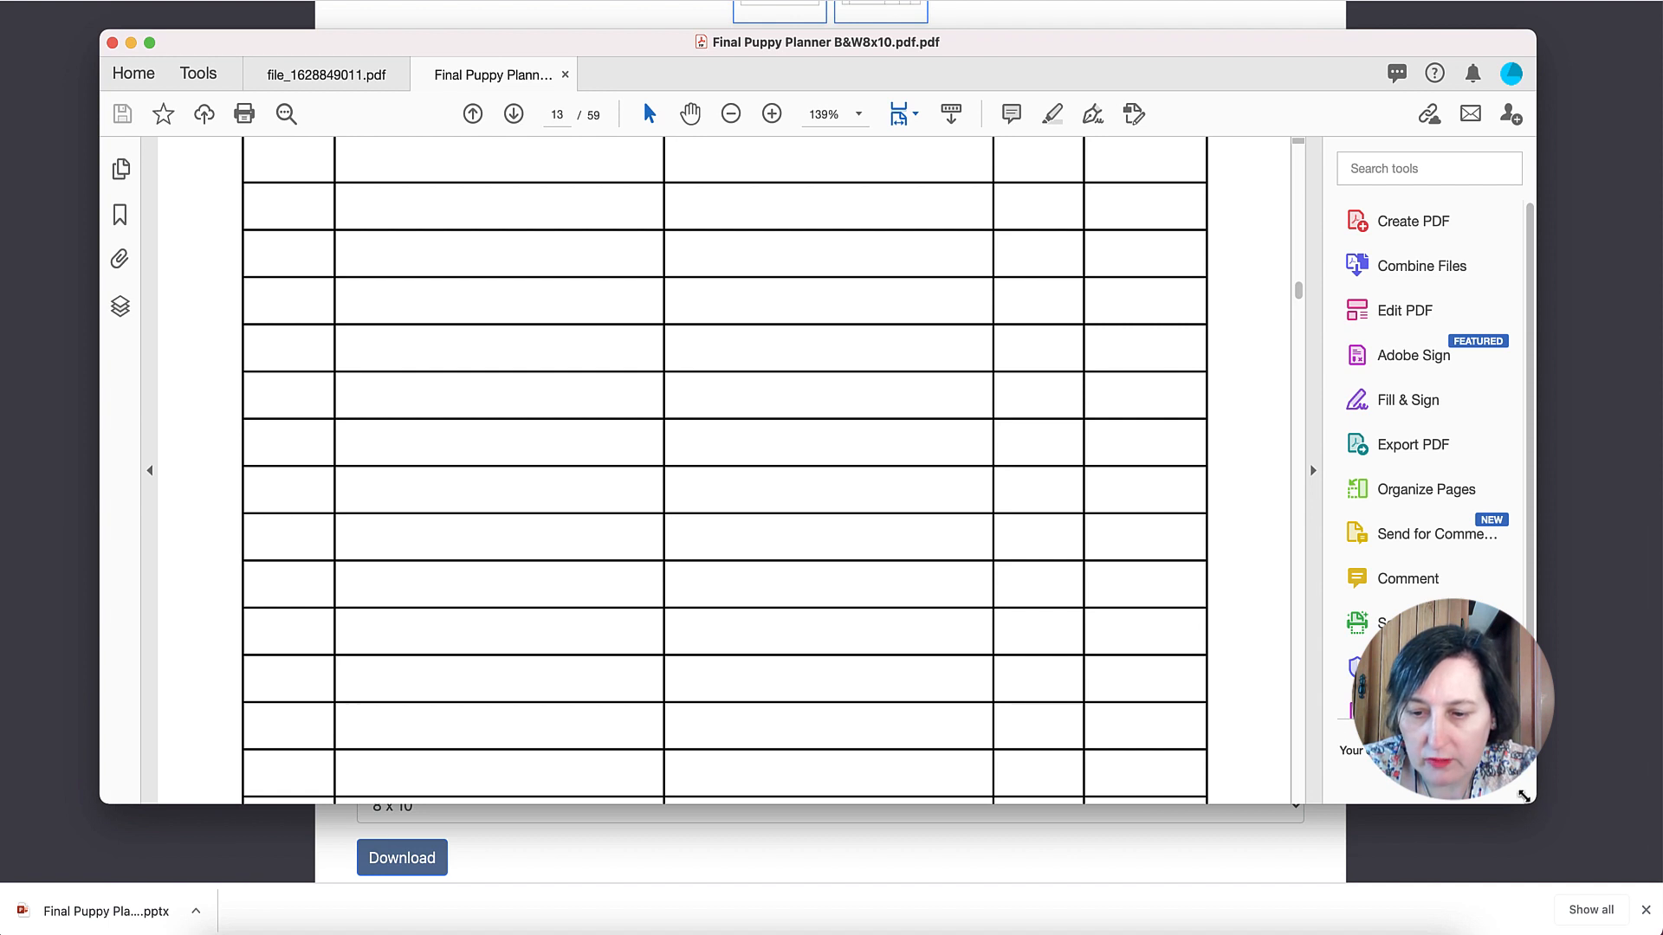
pyautogui.moveTo(1533, 801); pyautogui.dragTo(1661, 933)
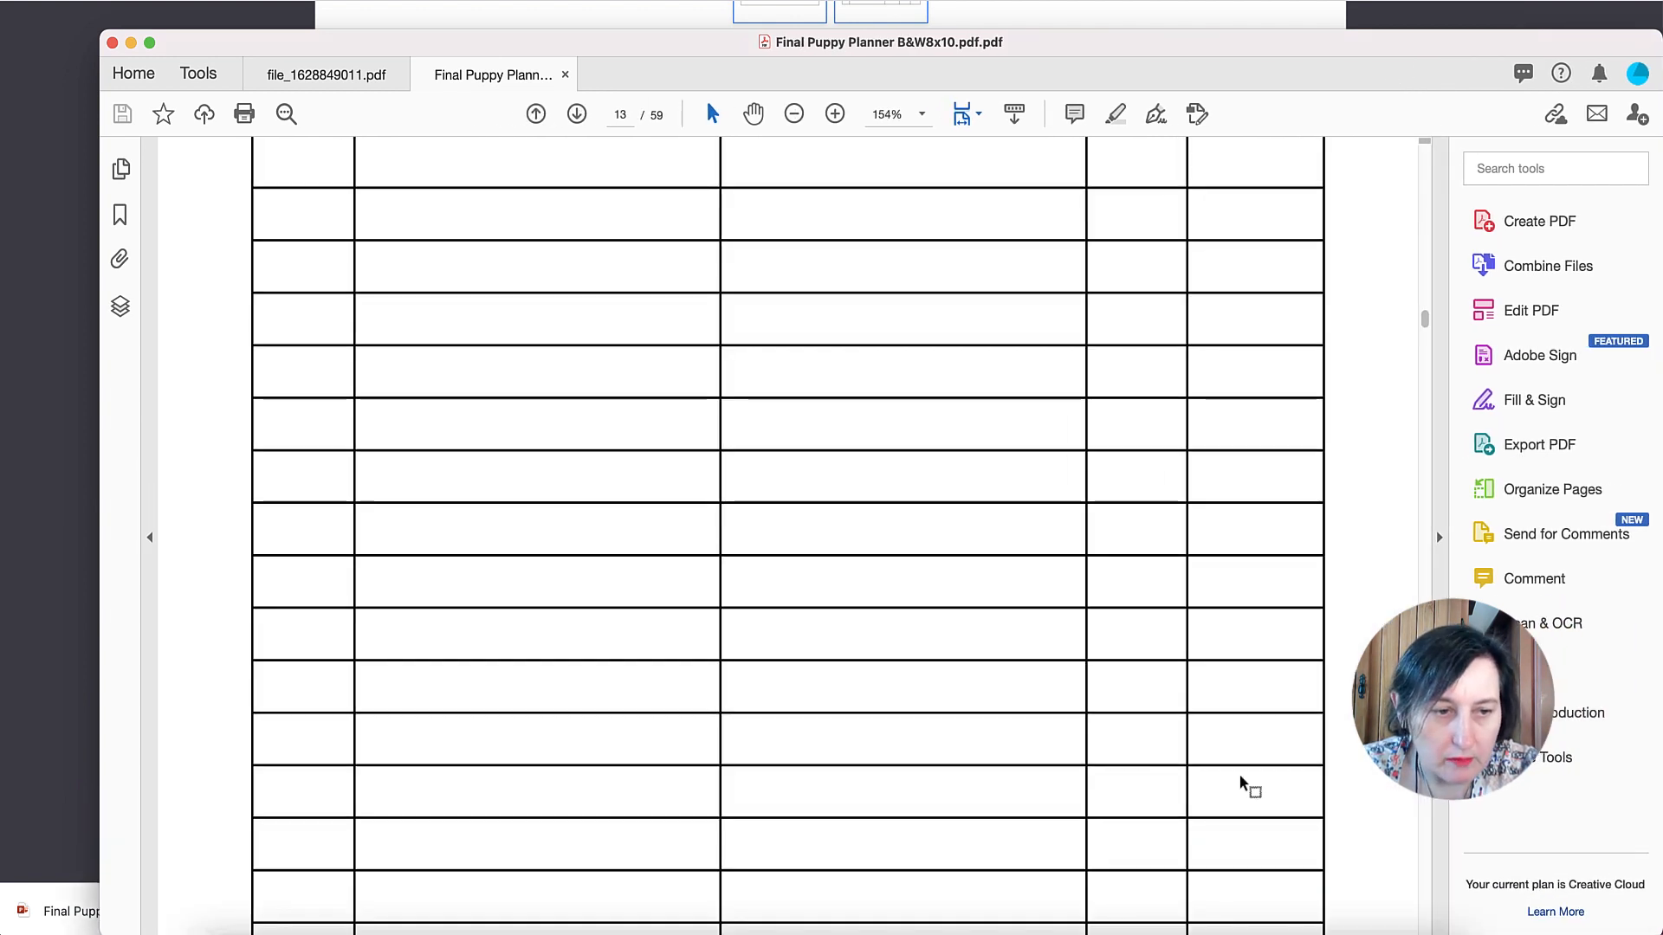
pyautogui.click(121, 169)
# Copy the Feeding Schedule page, page 17, and paste the copy after the Walk Schedule on page 18
pyautogui.scroll(-10, 286, 257)
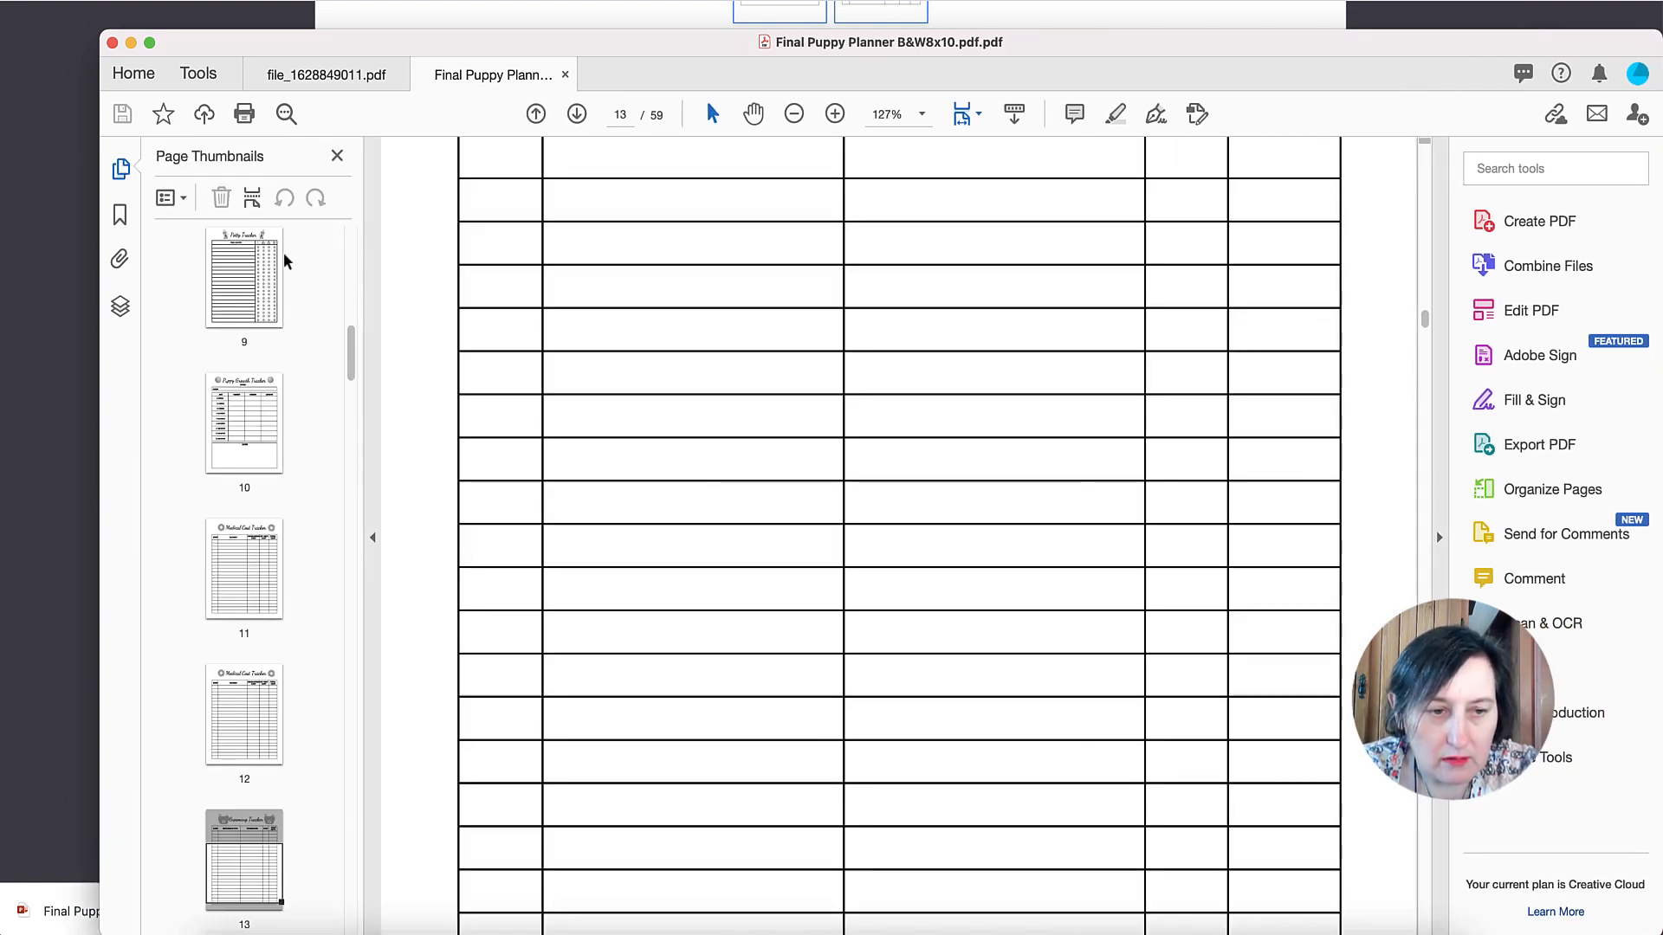
pyautogui.scroll(6, 284, 388)
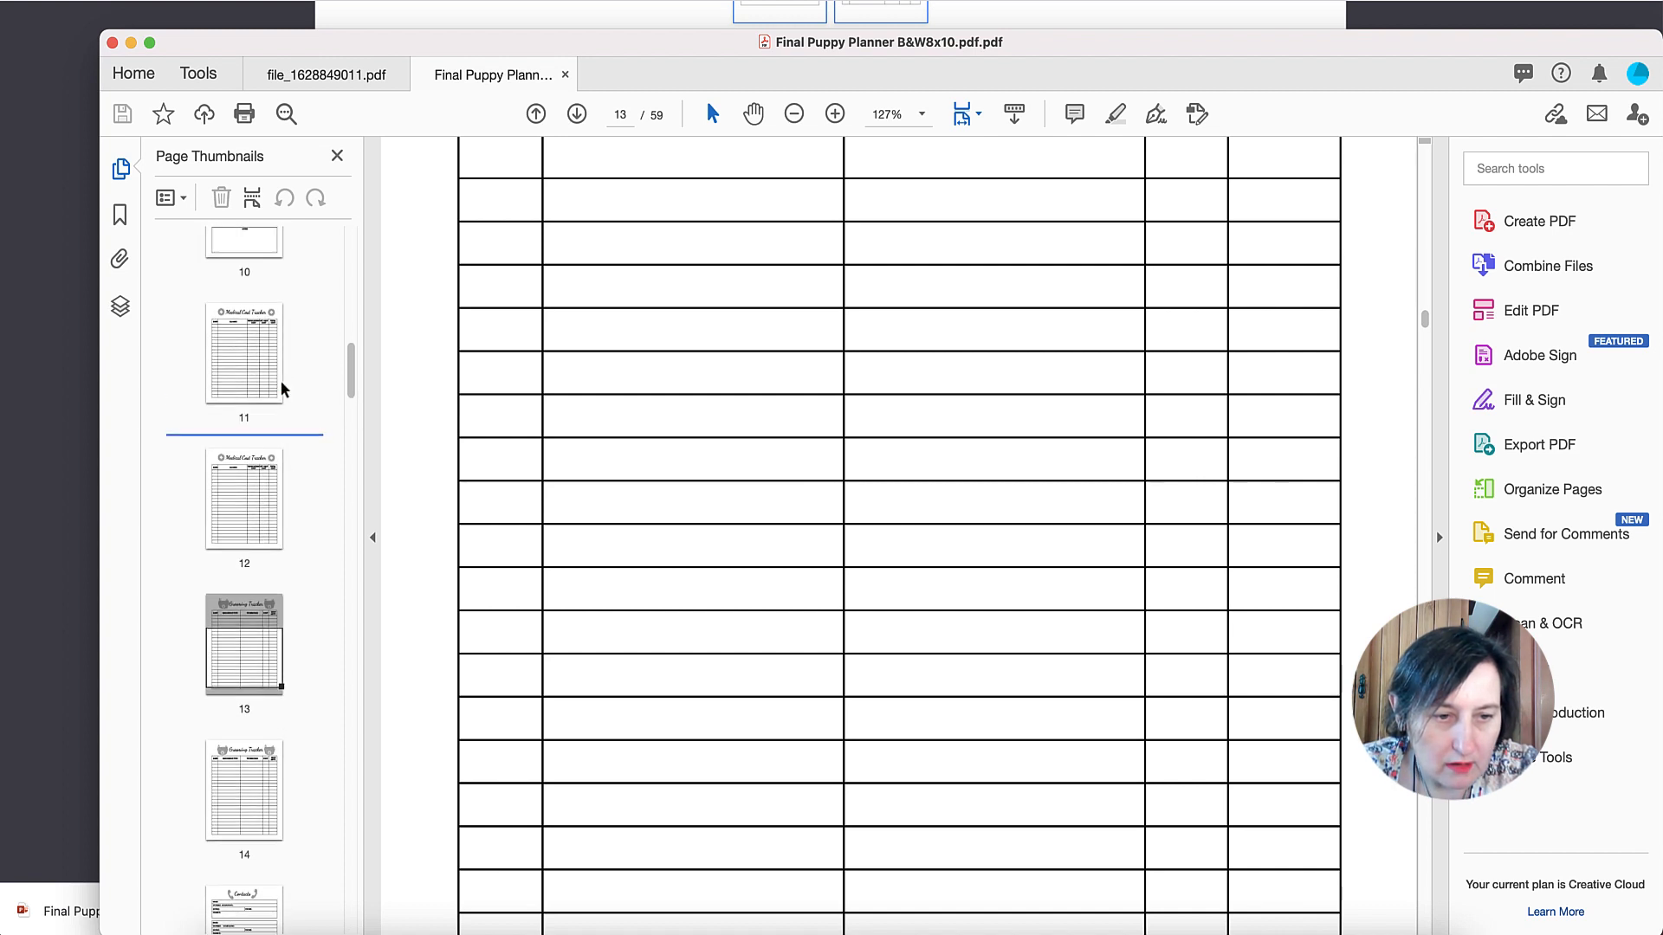
pyautogui.scroll(-3, 284, 390)
pyautogui.scroll(-8, 284, 390)
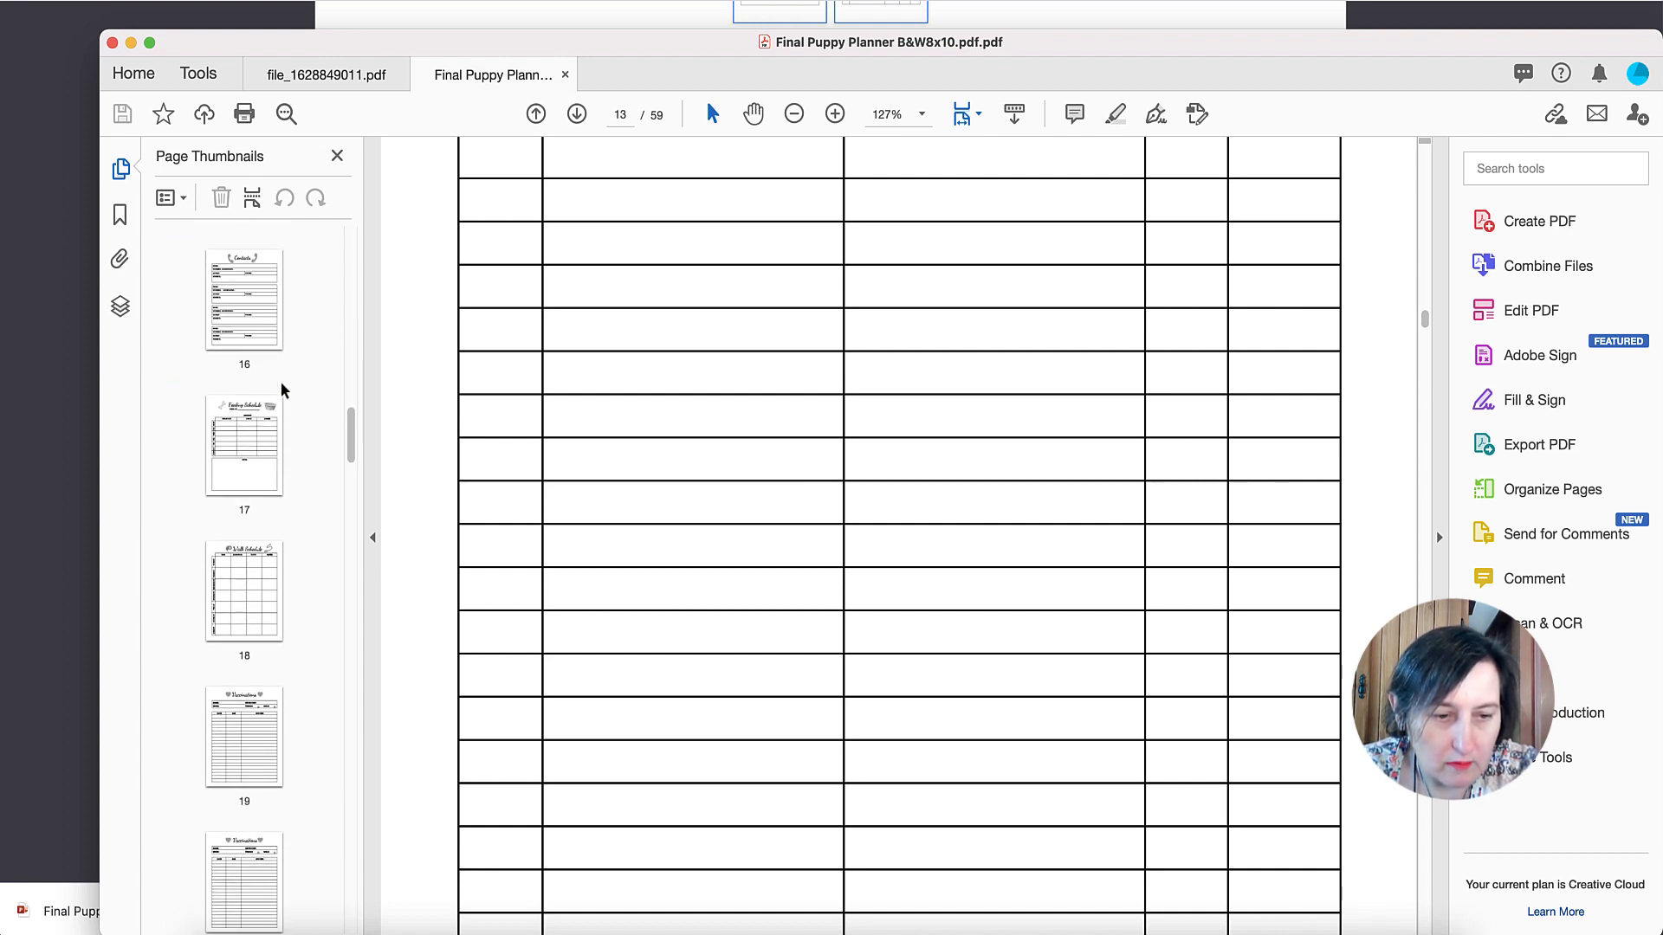
pyautogui.click(247, 448)
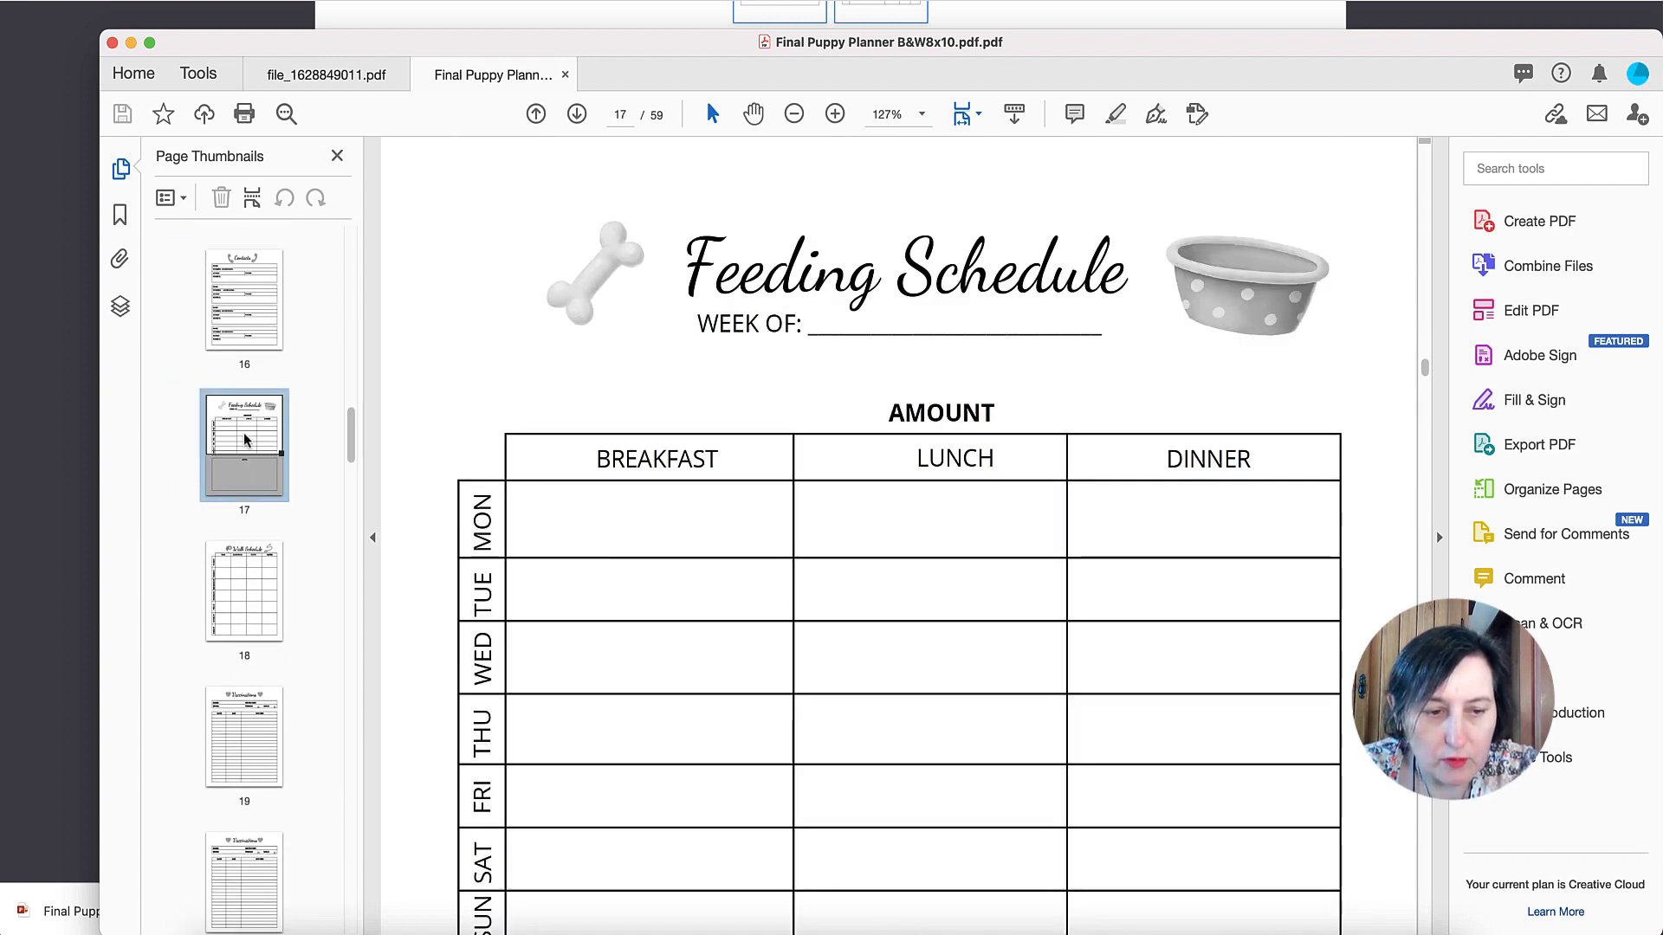
pyautogui.rightClick(252, 437)
pyautogui.moveTo(324, 444)
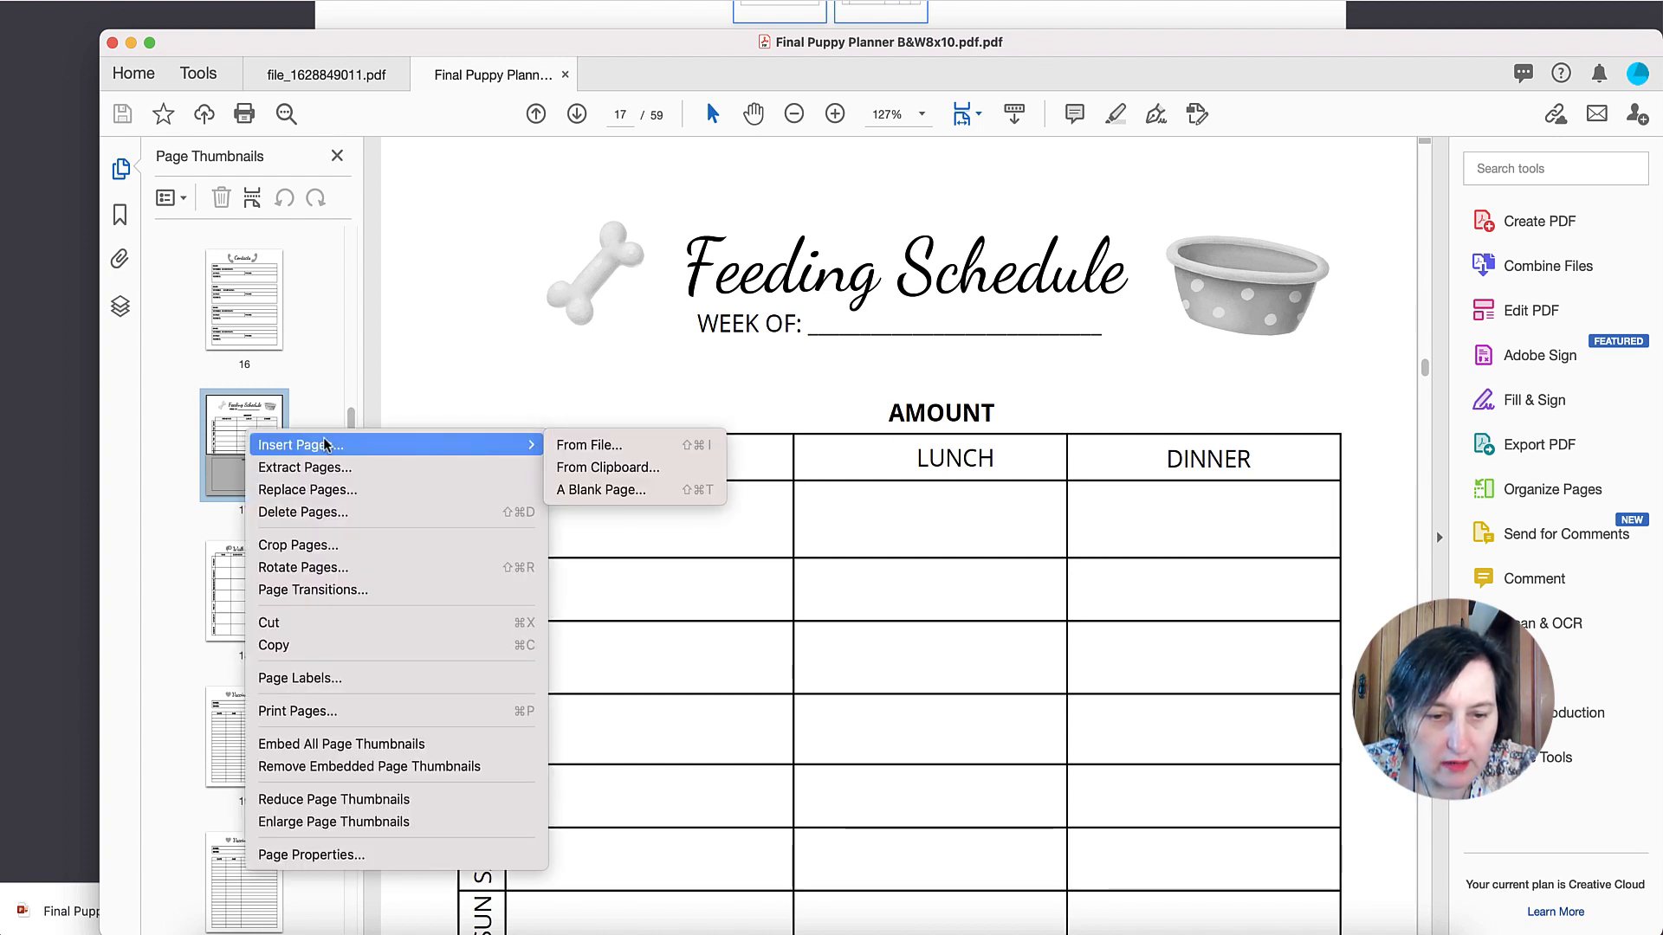
pyautogui.click(304, 644)
pyautogui.rightClick(241, 539)
pyautogui.moveTo(427, 482)
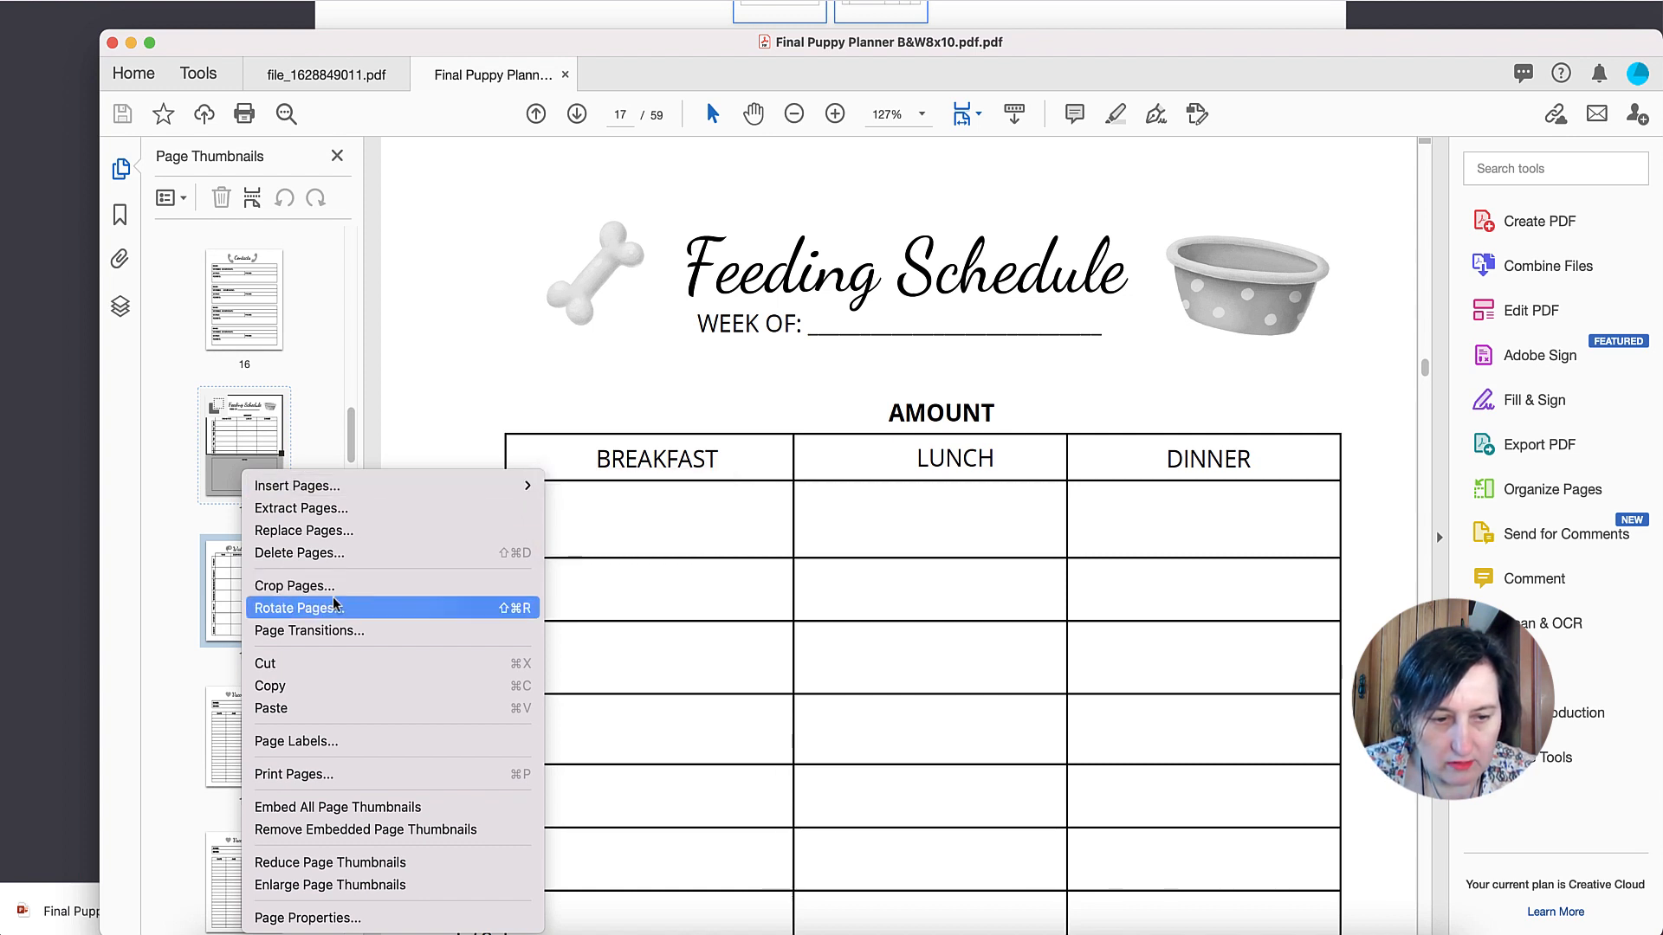
pyautogui.click(326, 712)
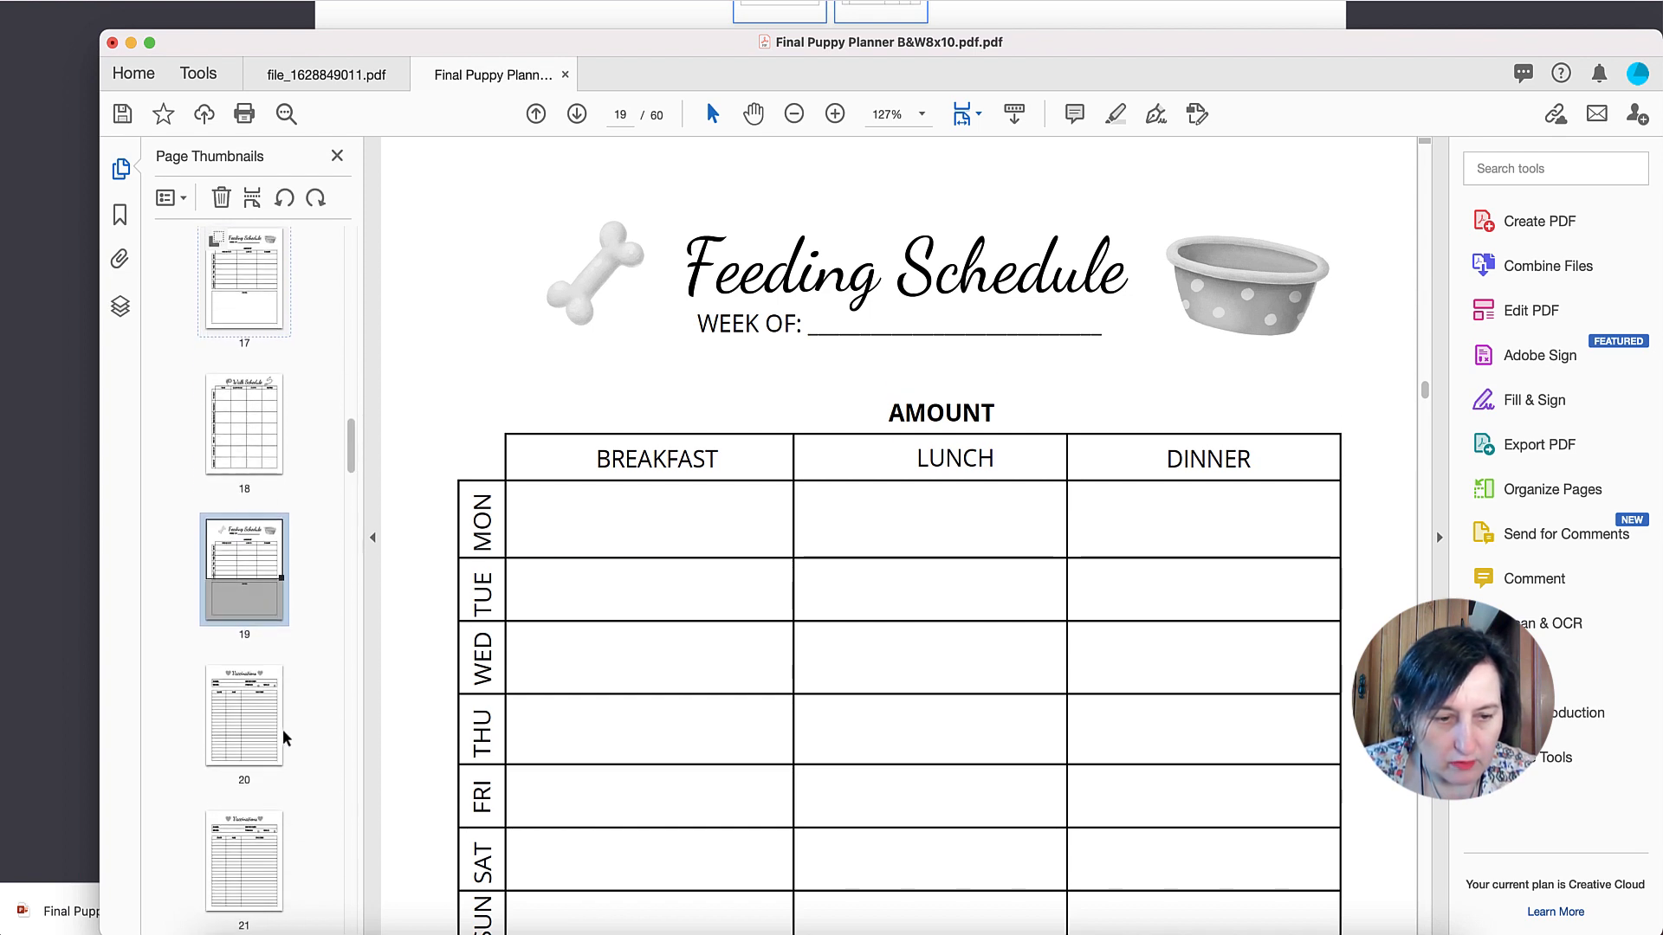
# Move the pasted Feeding Schedule directly after page 17, and paste another copy between it and the Walk Schedule
pyautogui.moveTo(252, 580); pyautogui.dragTo(256, 403)
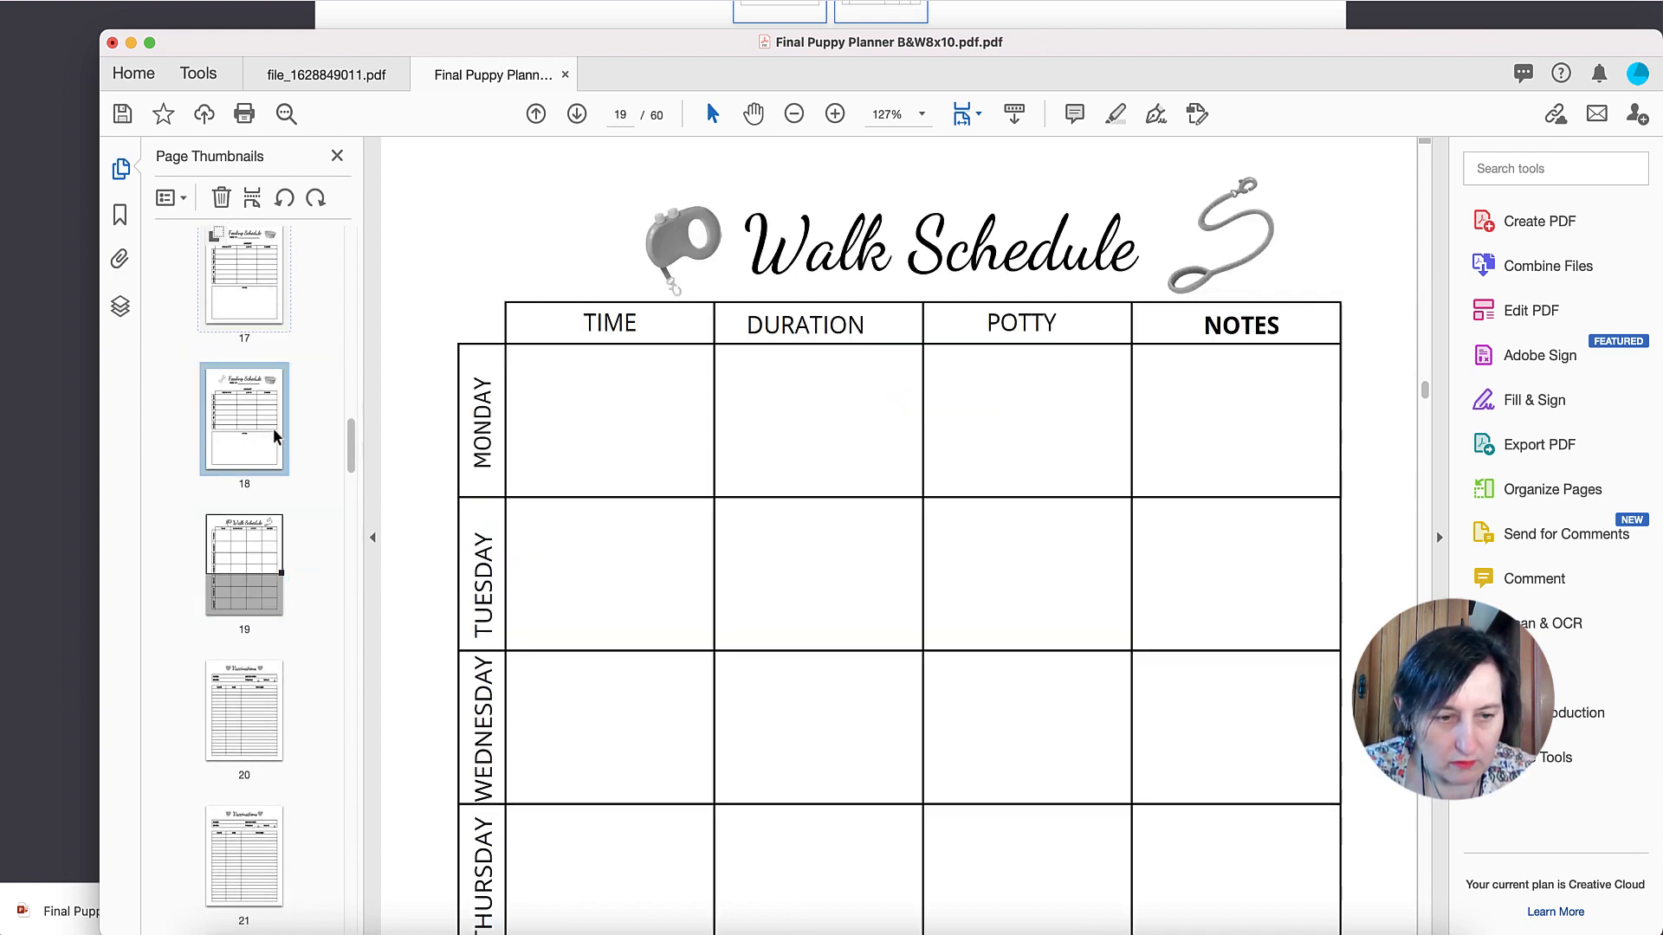
pyautogui.rightClick(262, 501)
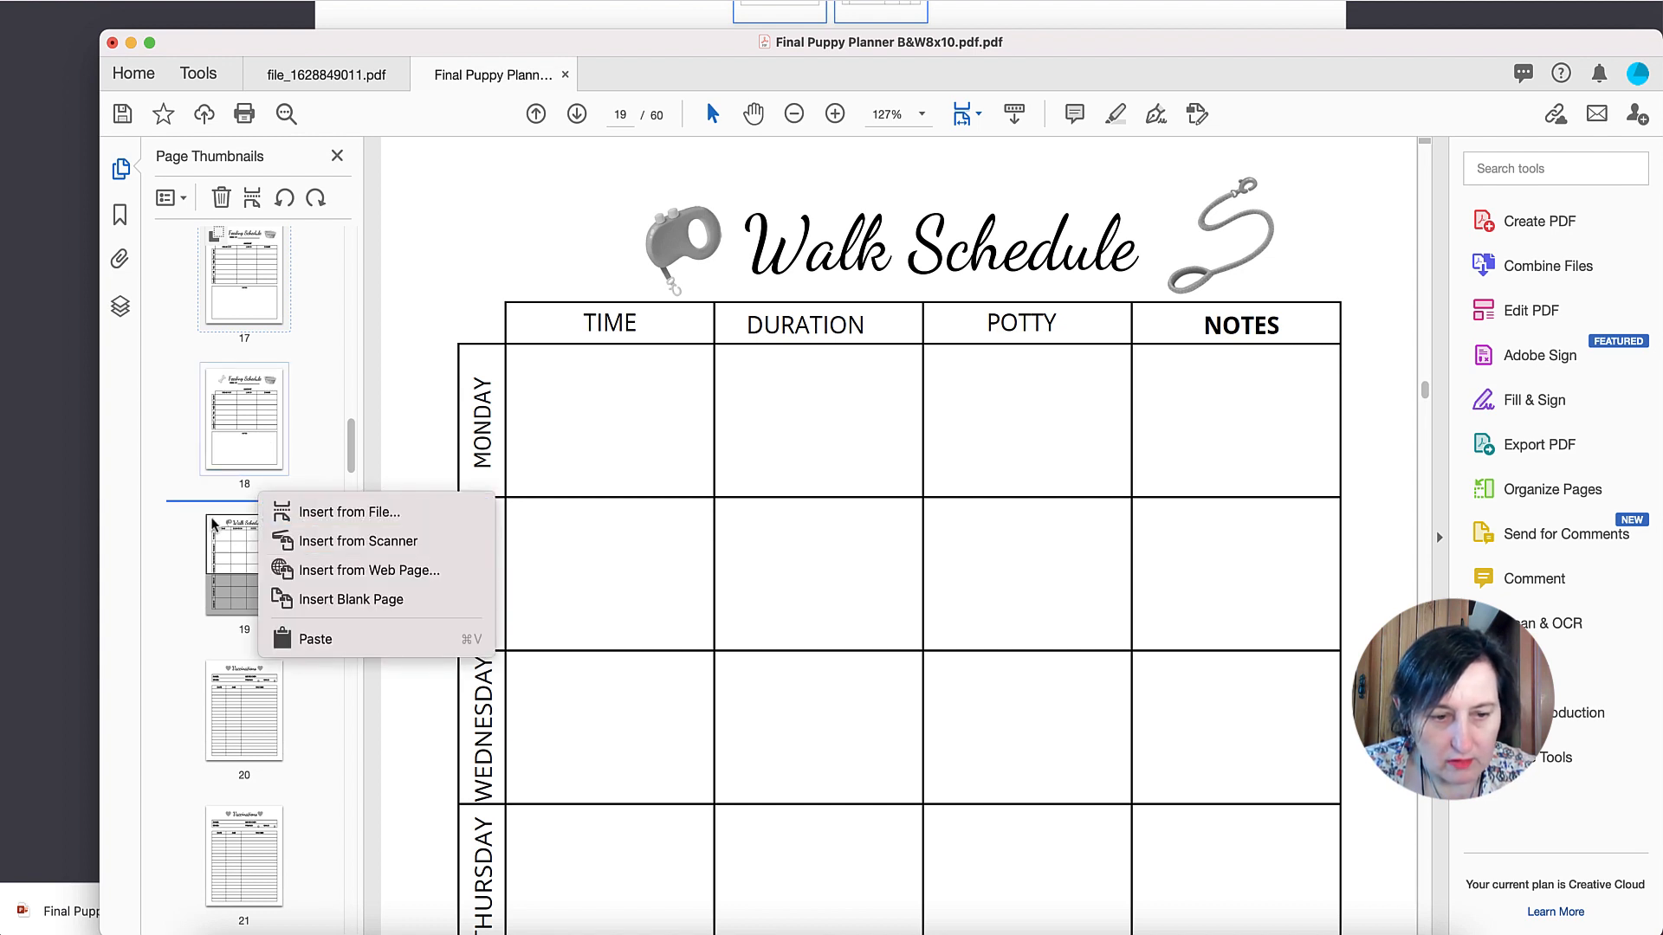
pyautogui.click(350, 647)
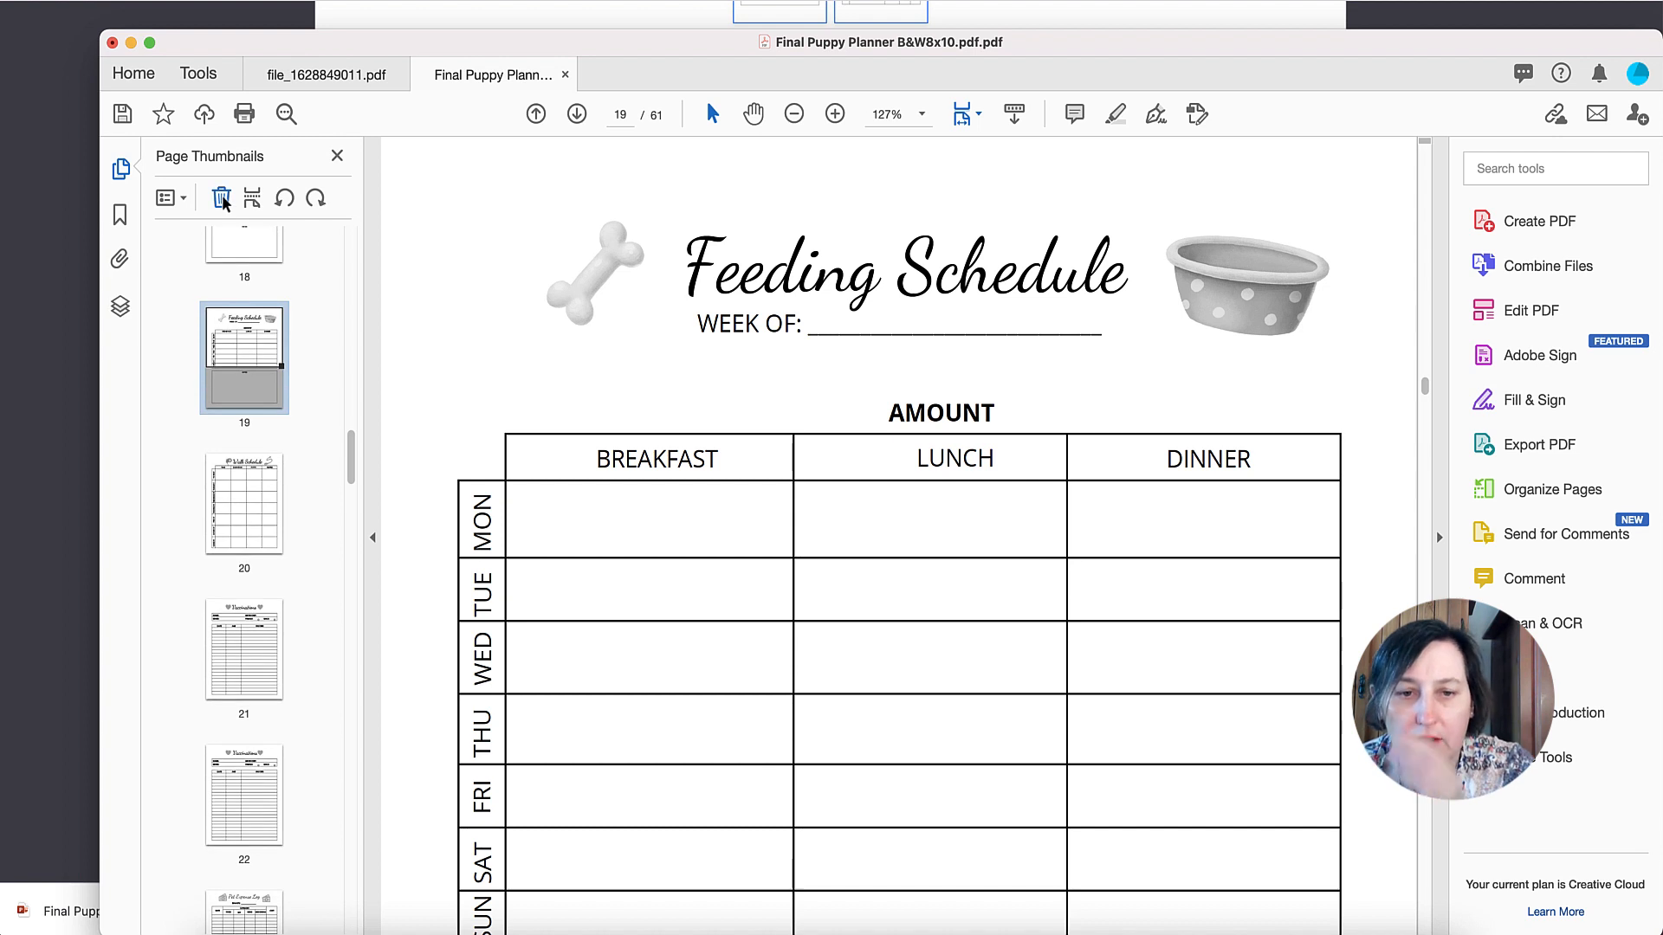
pyautogui.scroll(-5, 310, 416)
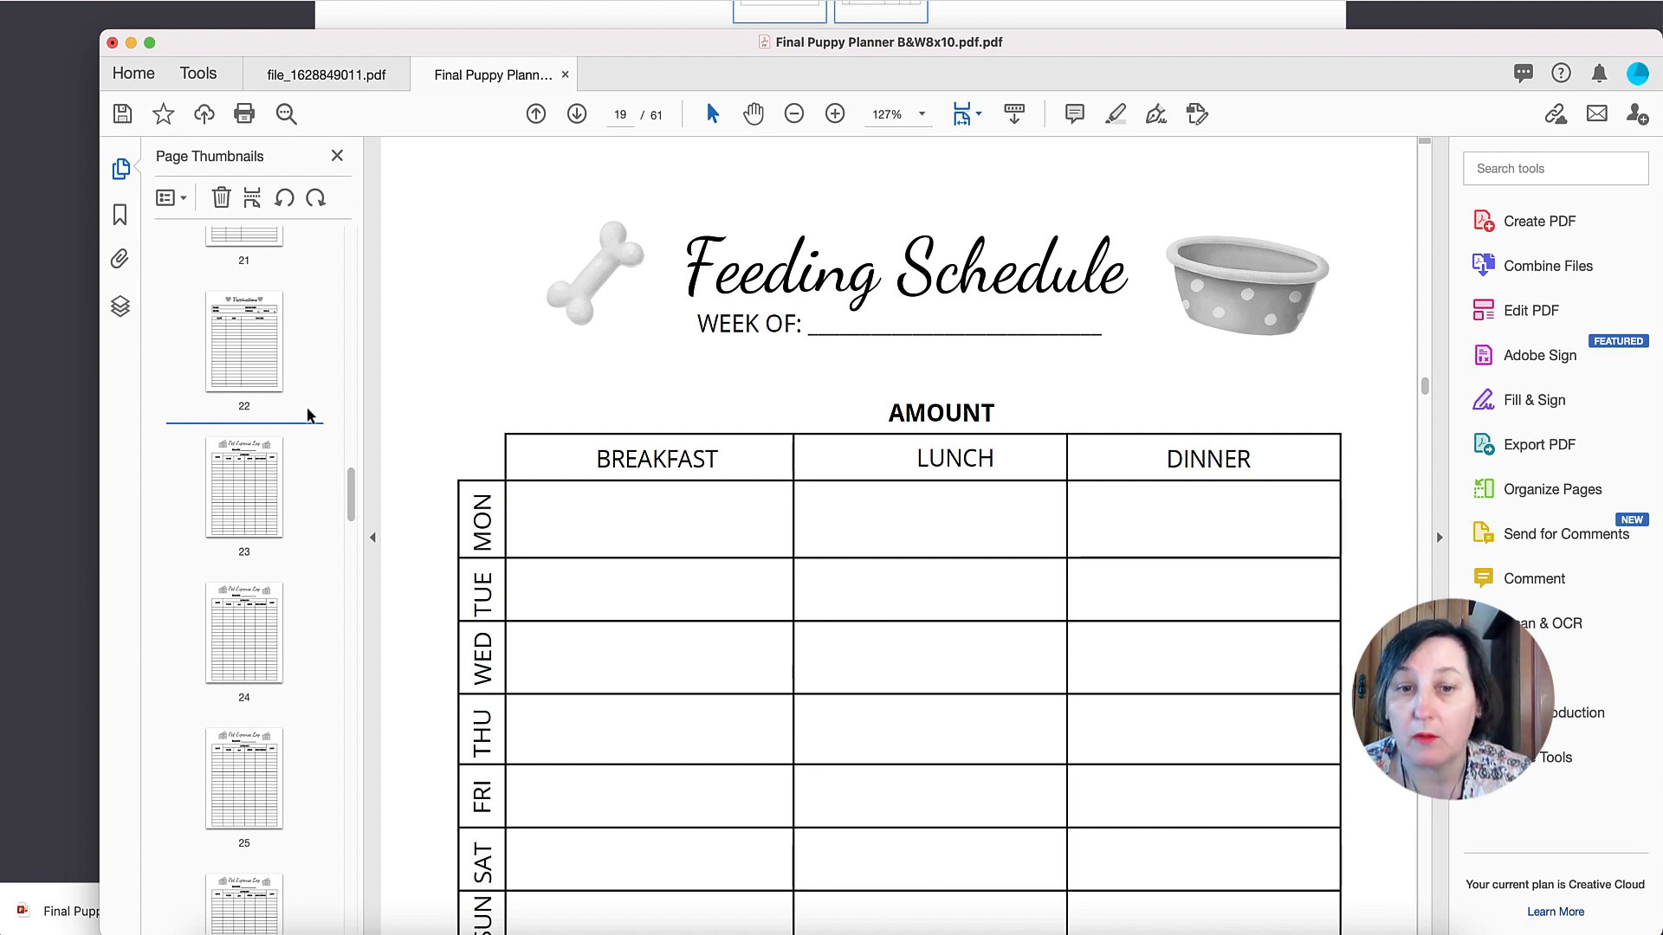
pyautogui.moveTo(309, 414); pyautogui.dragTo(286, 341)
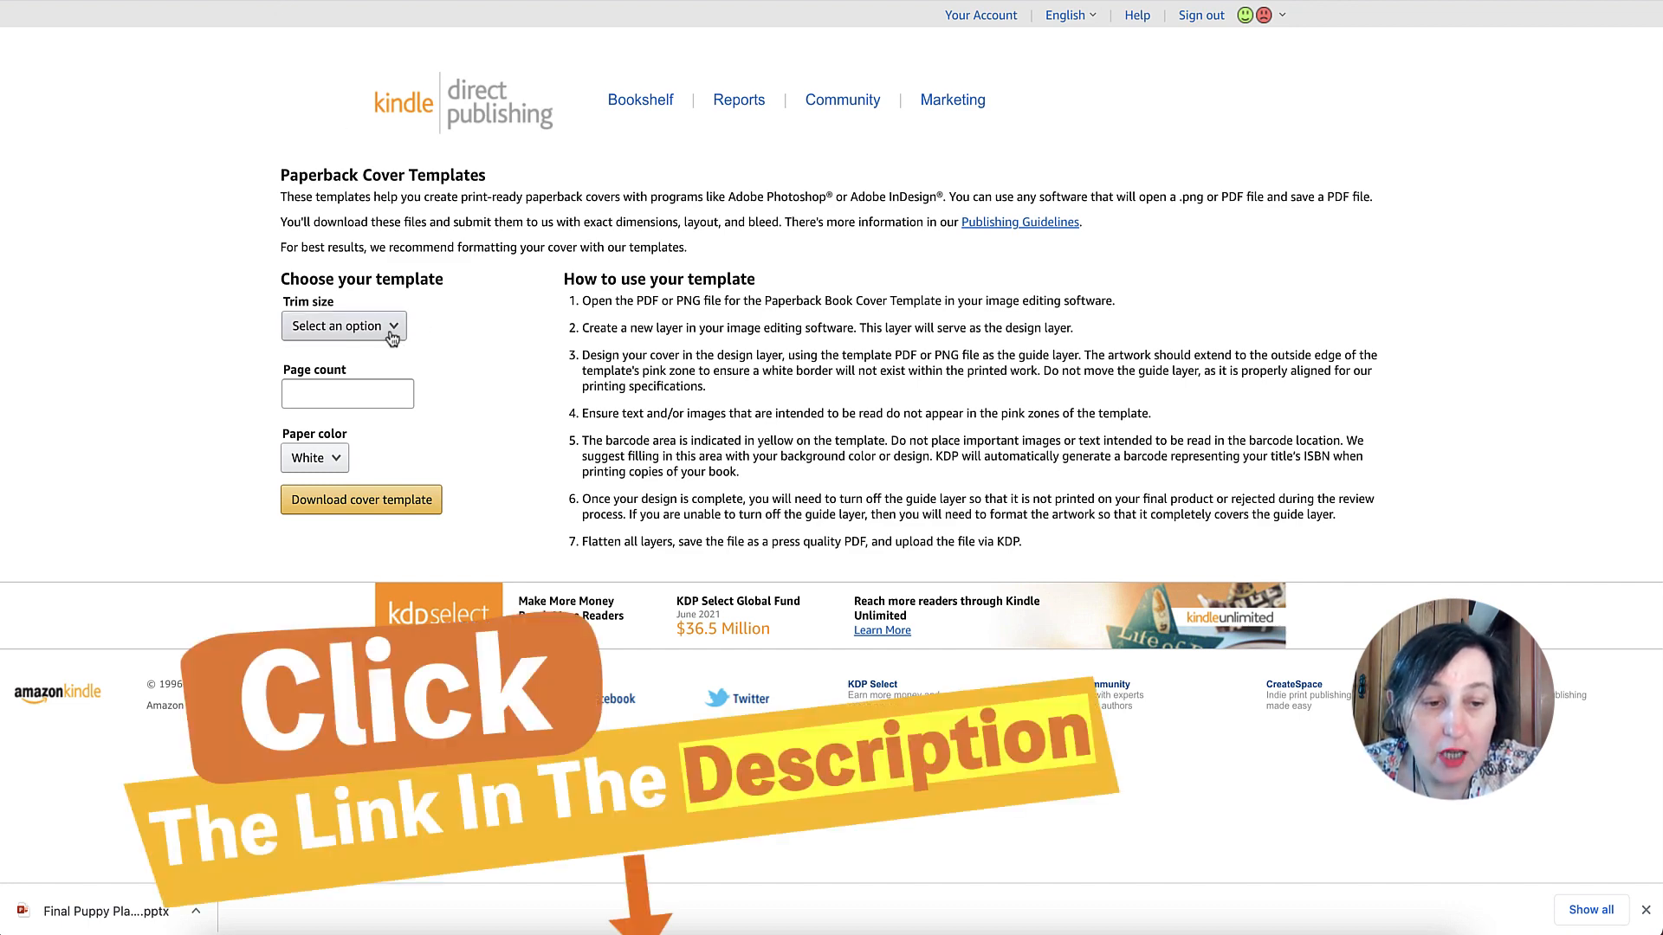
# On Kindle Direct Publishing's Paperback Cover Templates page, set the trim size to 8 x 10 in and the page count to 163
pyautogui.click(390, 329)
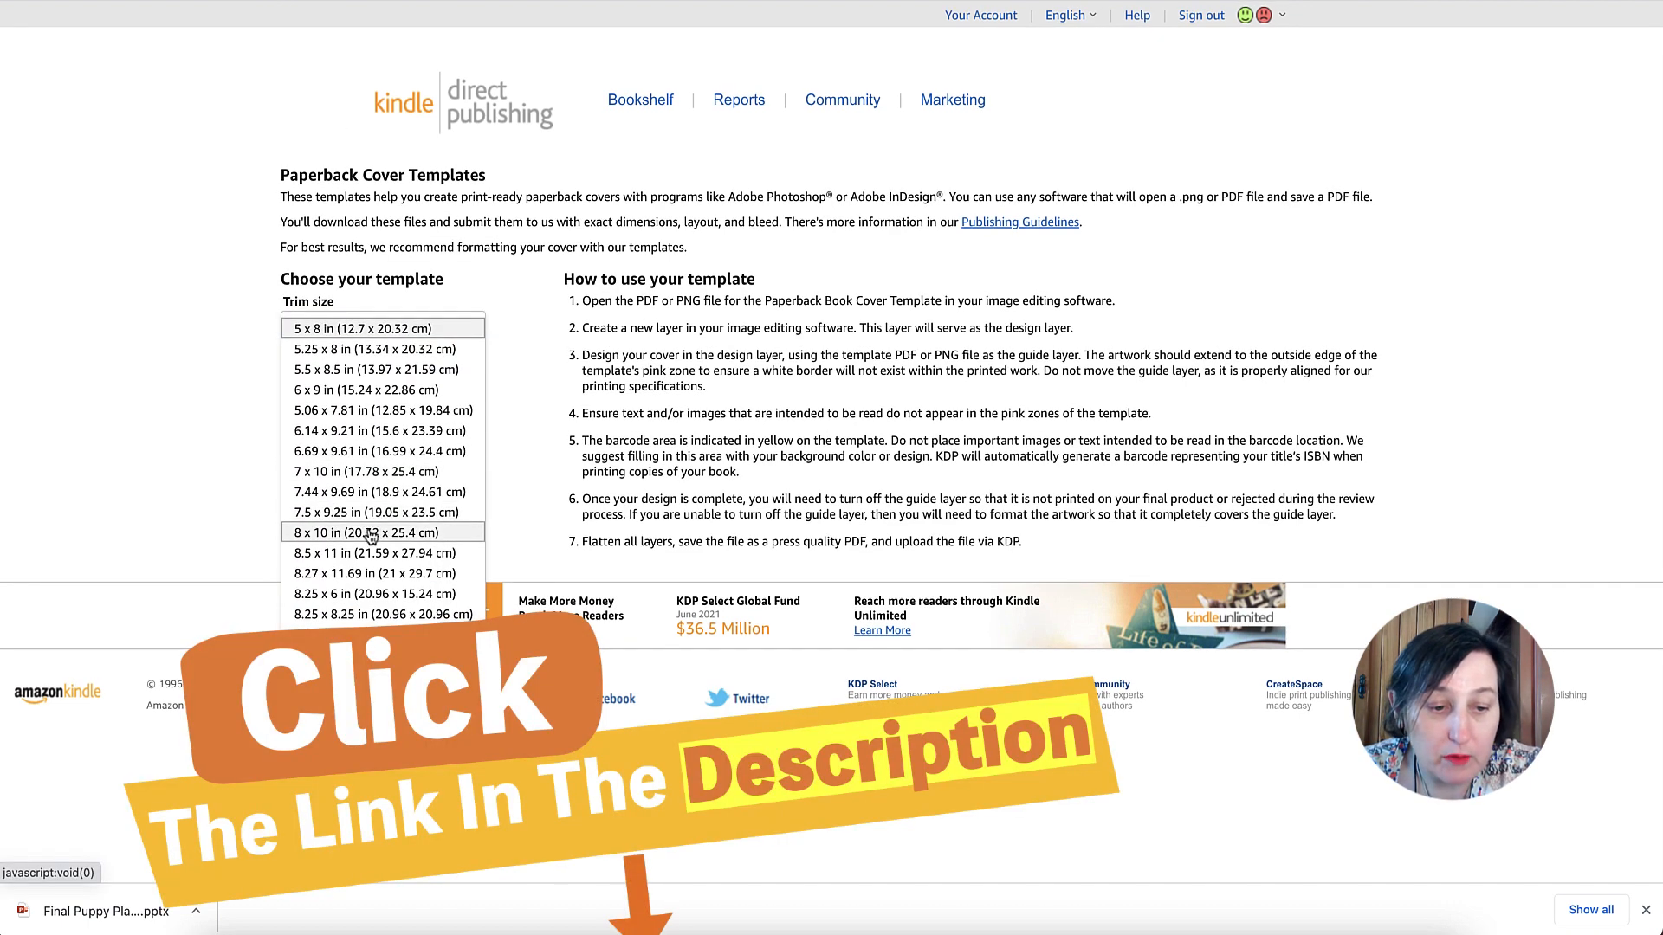
pyautogui.click(375, 534)
pyautogui.click(346, 394)
pyautogui.write('1')
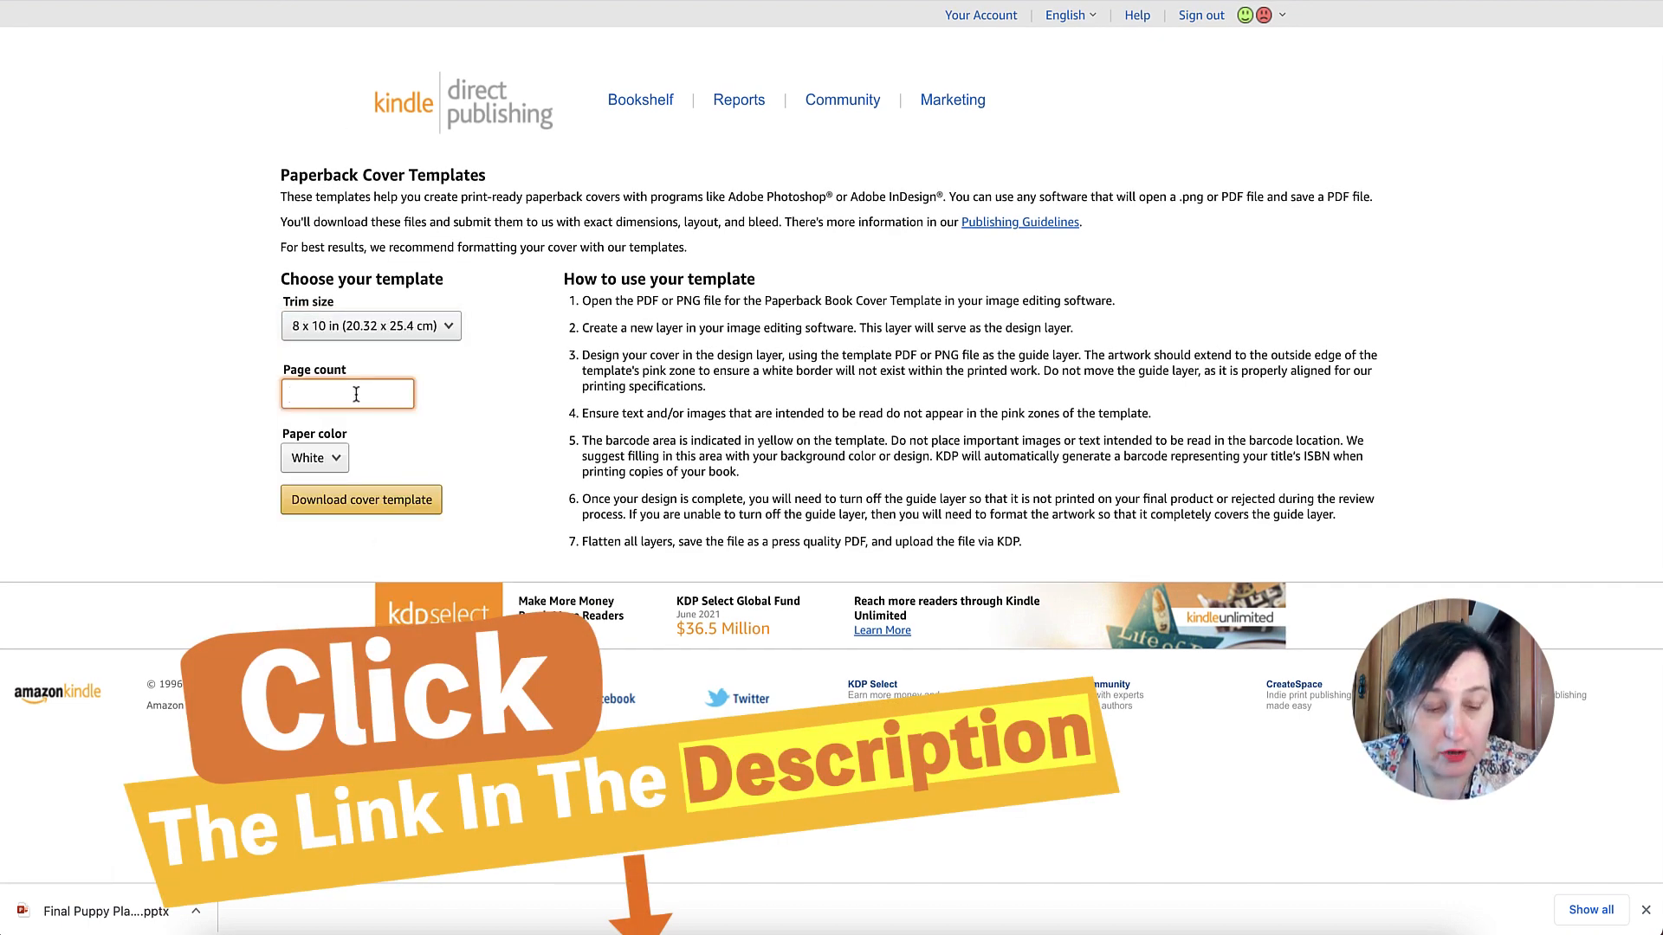
pyautogui.write('63')
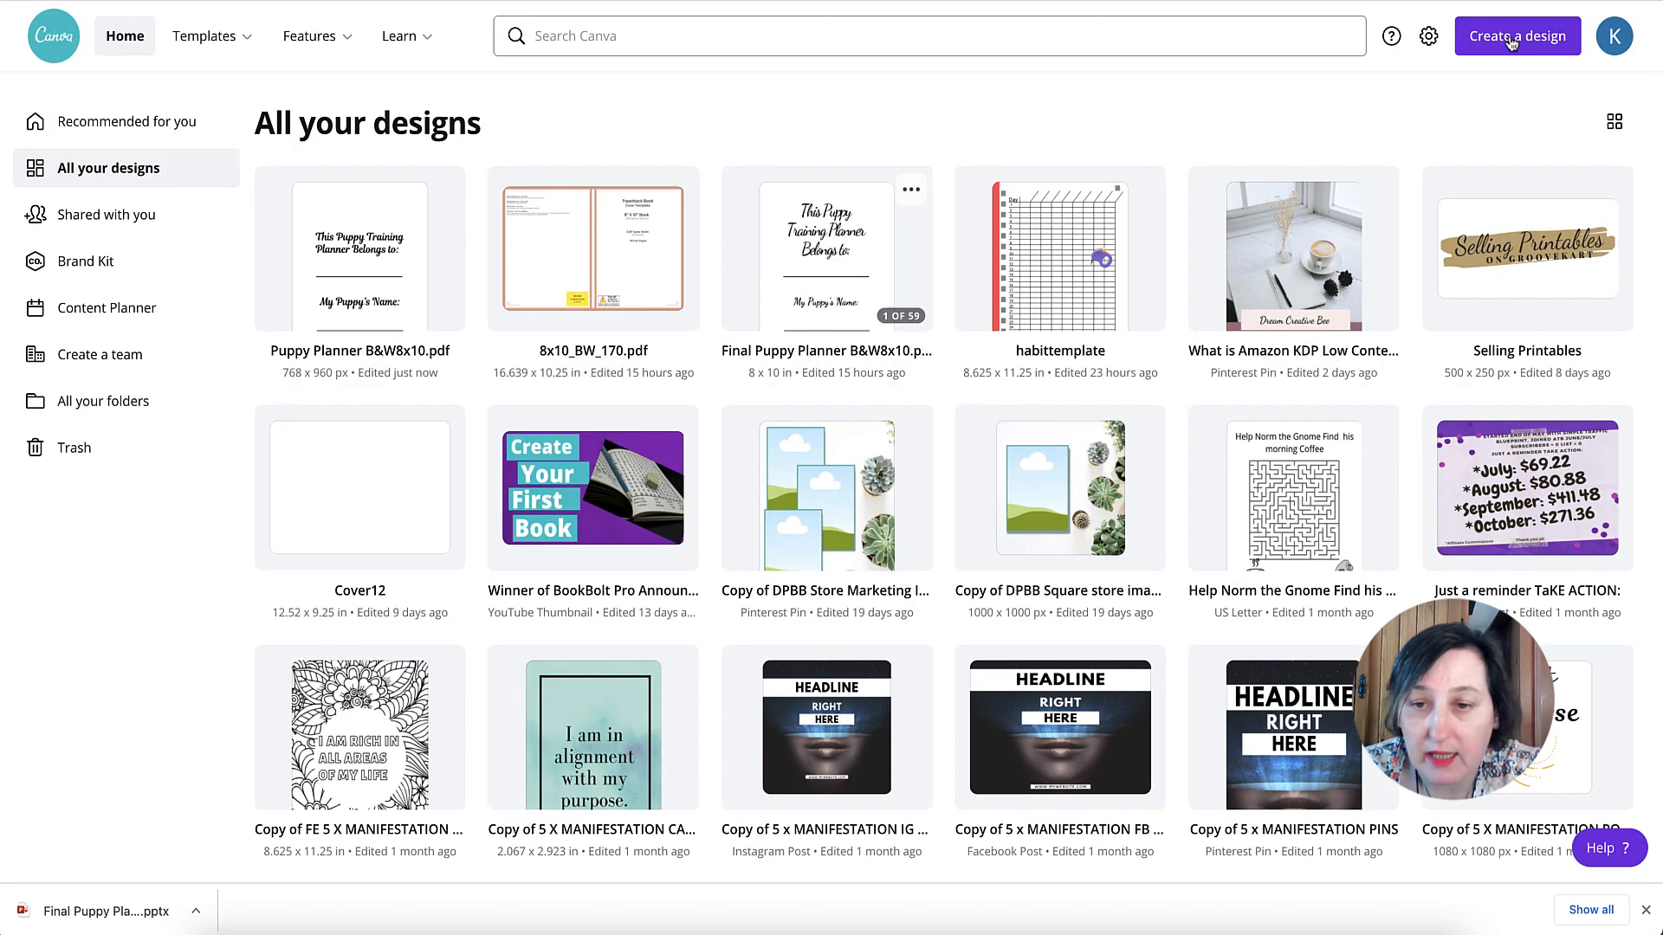
# Switch to Canva, locate the 8x10_BW_170 folder in Downloads, and import 8x10_BW_170.pdf as a new design
pyautogui.click(1543, 48)
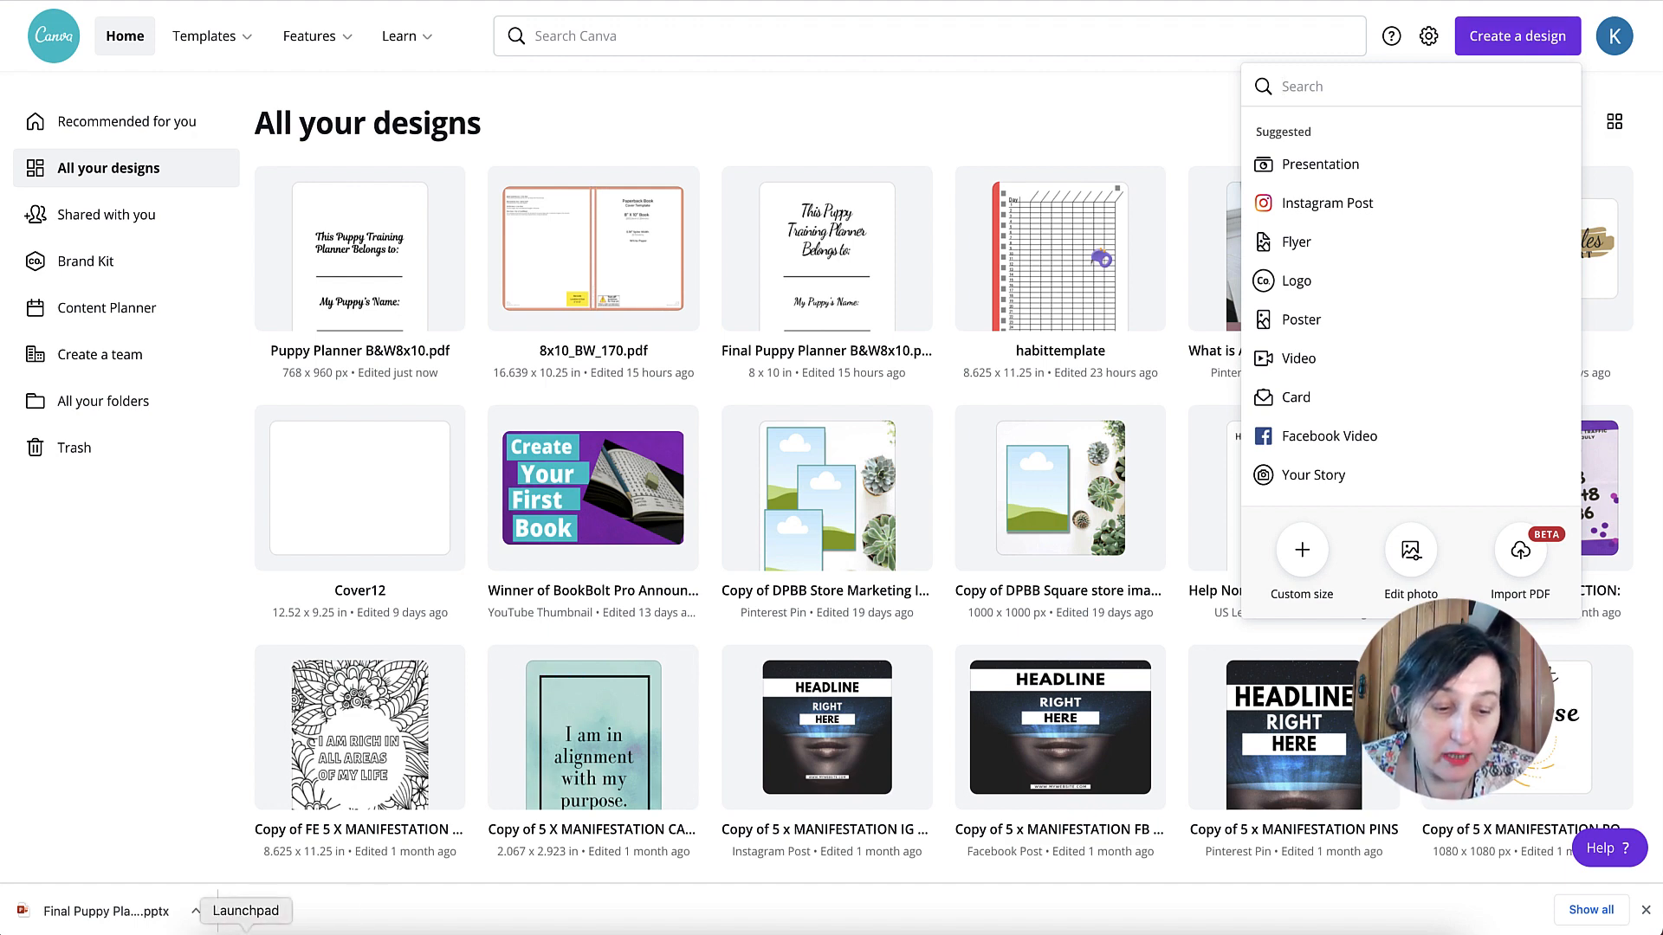
pyautogui.click(214, 931)
pyautogui.click(1002, 534)
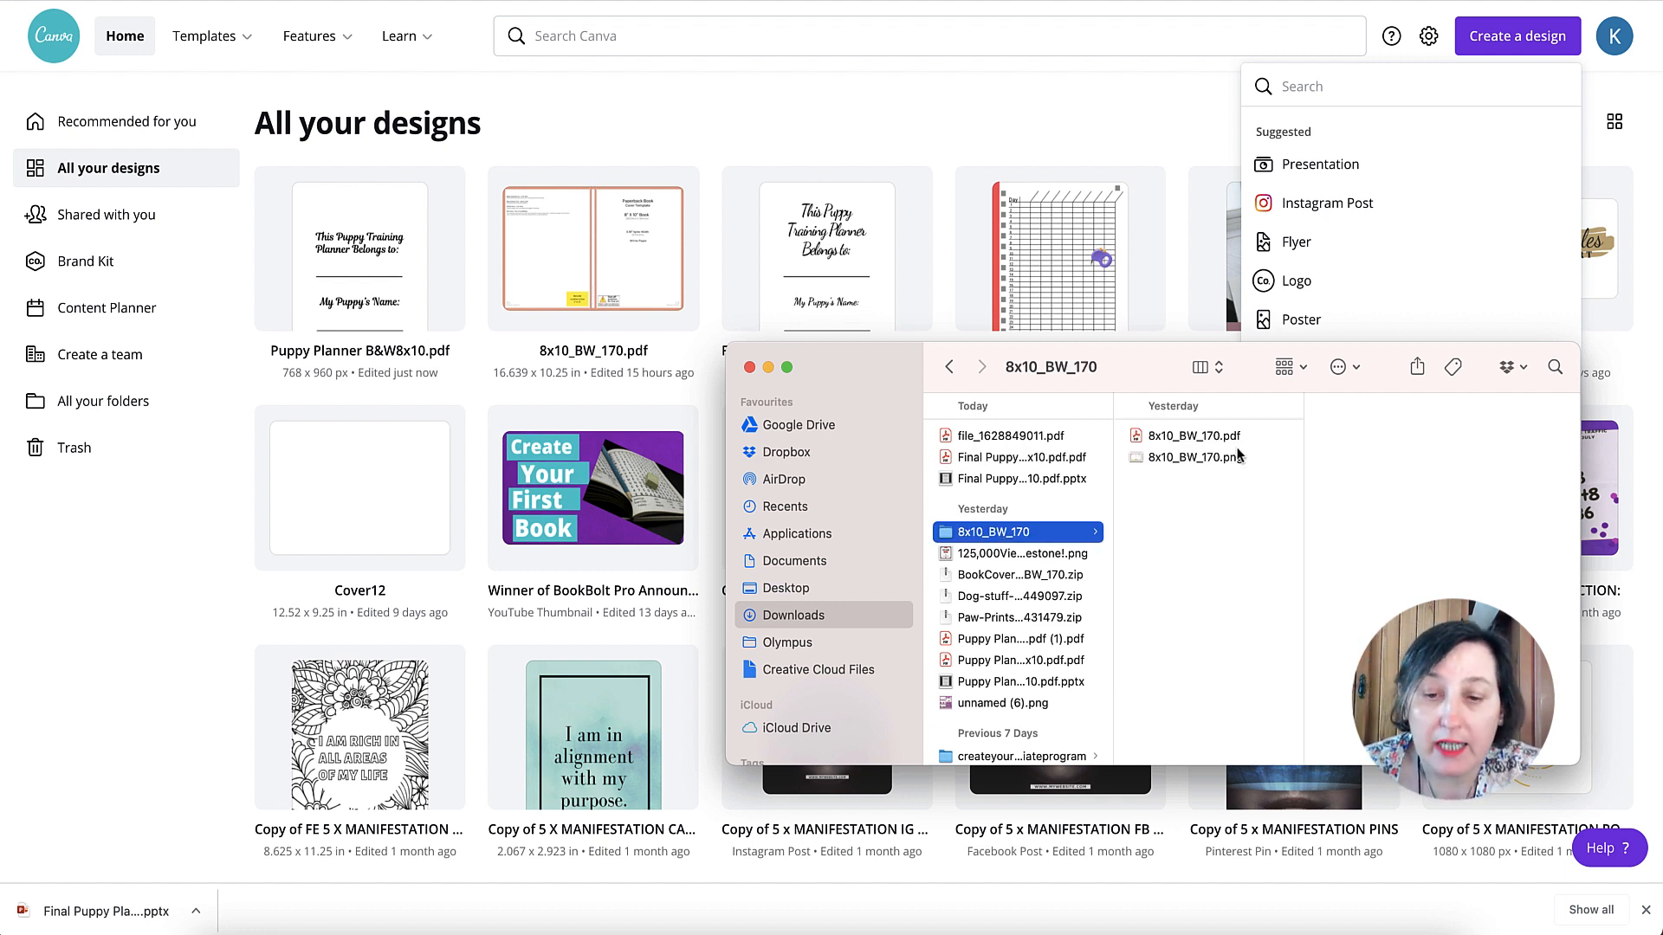
pyautogui.click(1130, 111)
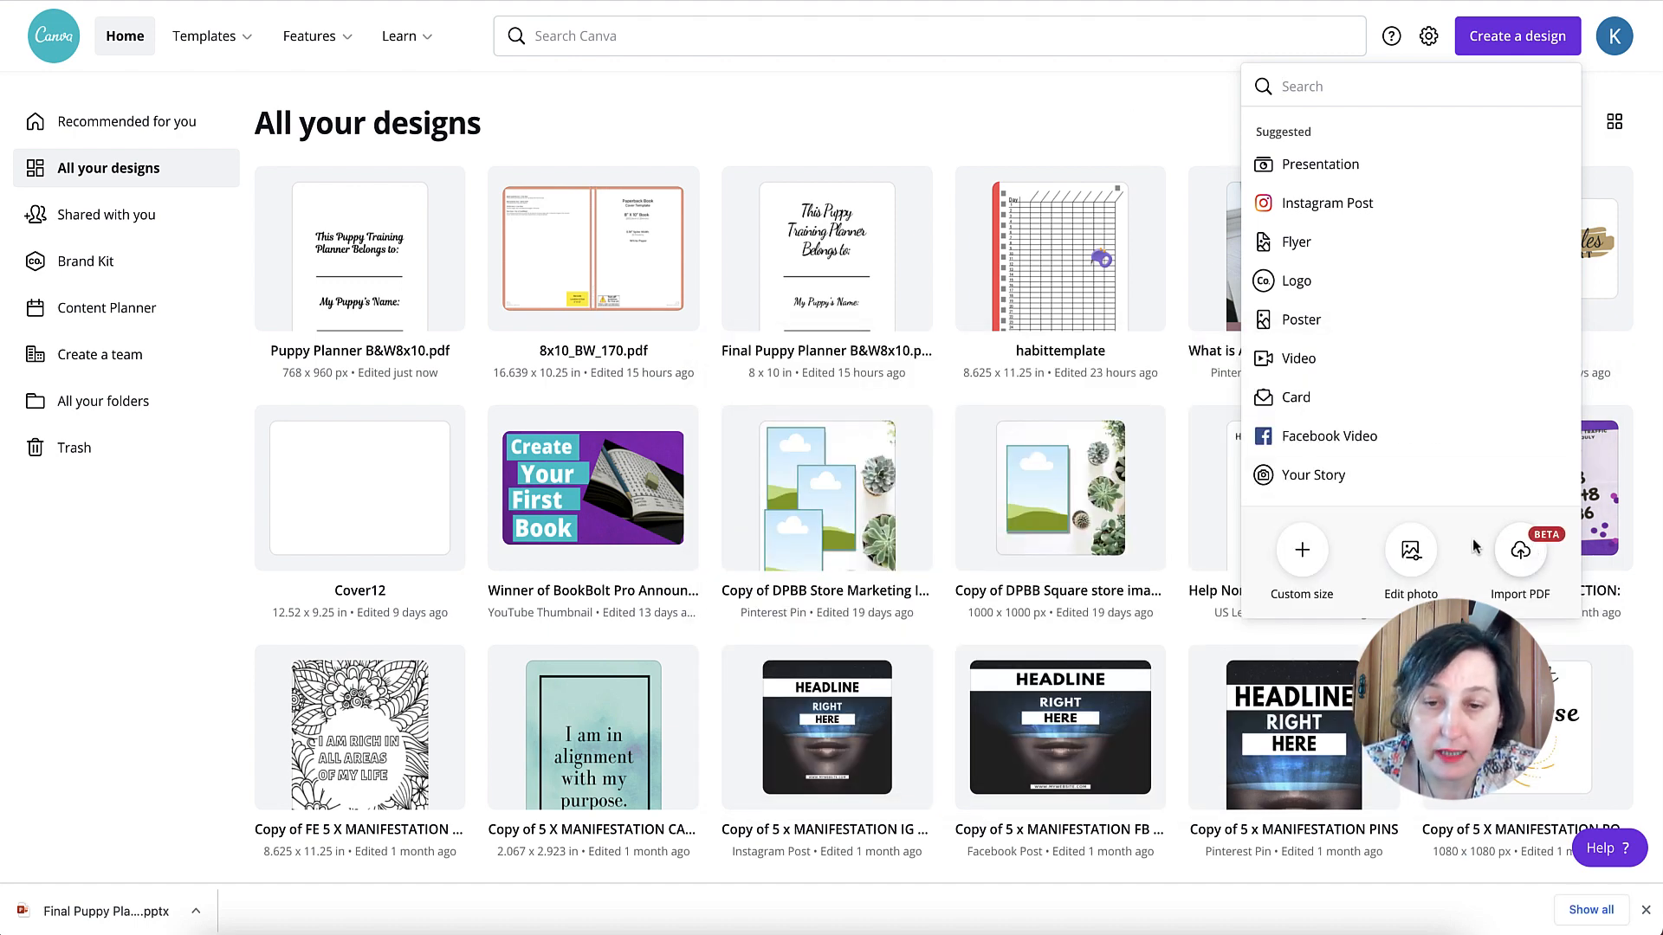
pyautogui.click(1507, 548)
pyautogui.click(894, 303)
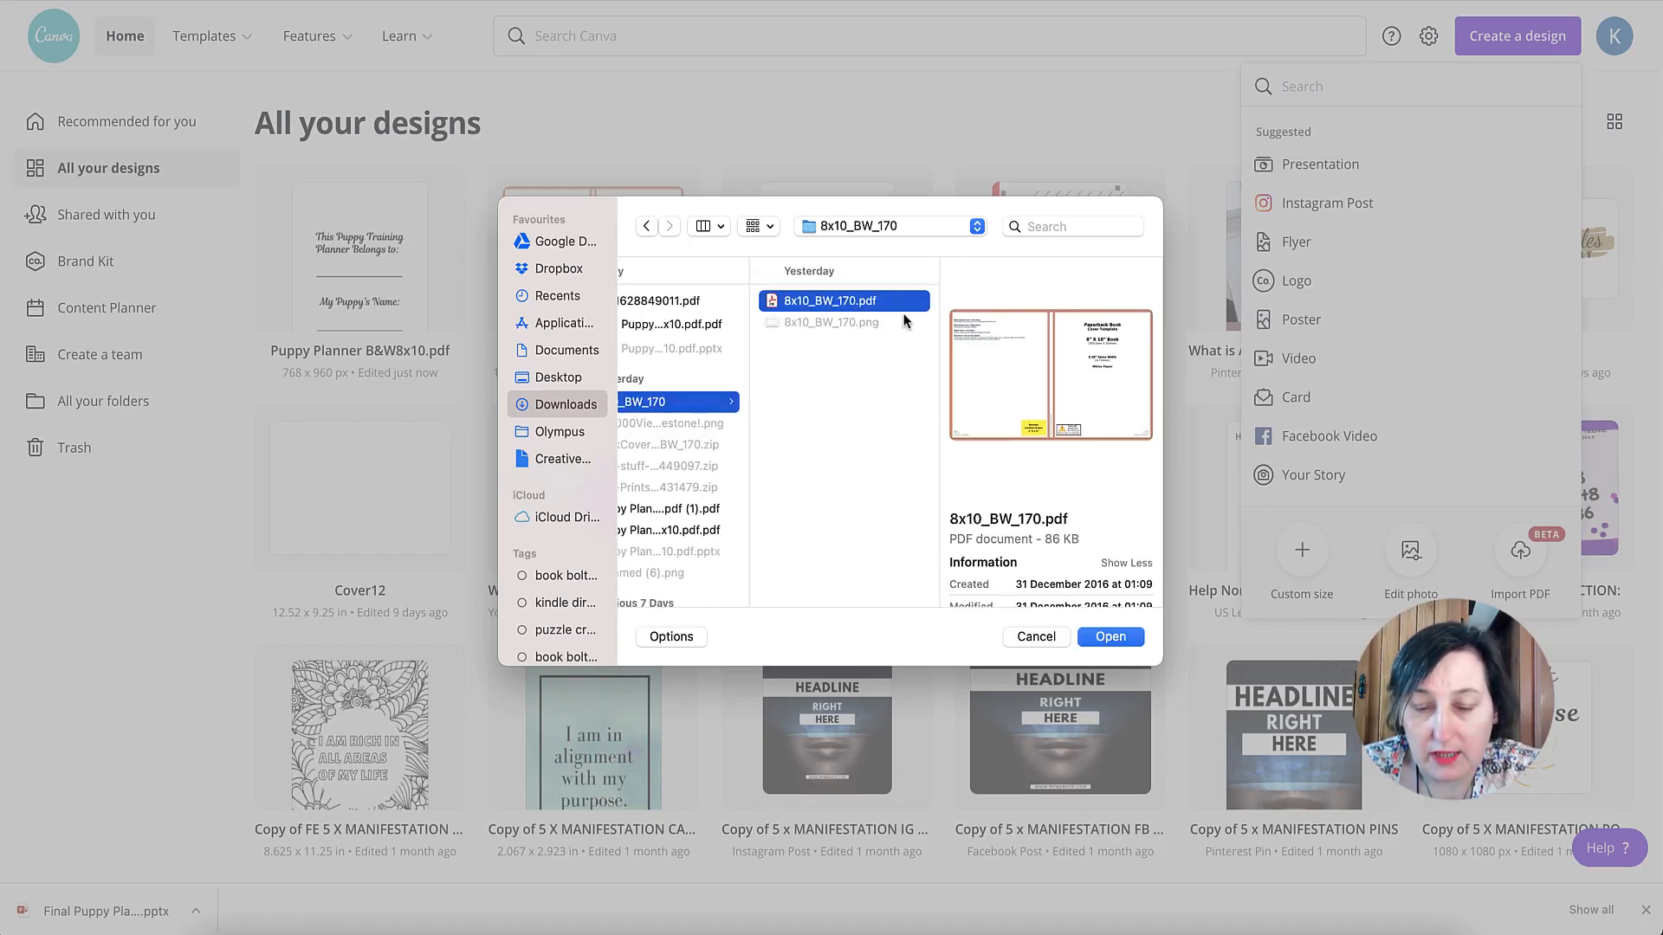
pyautogui.click(1110, 636)
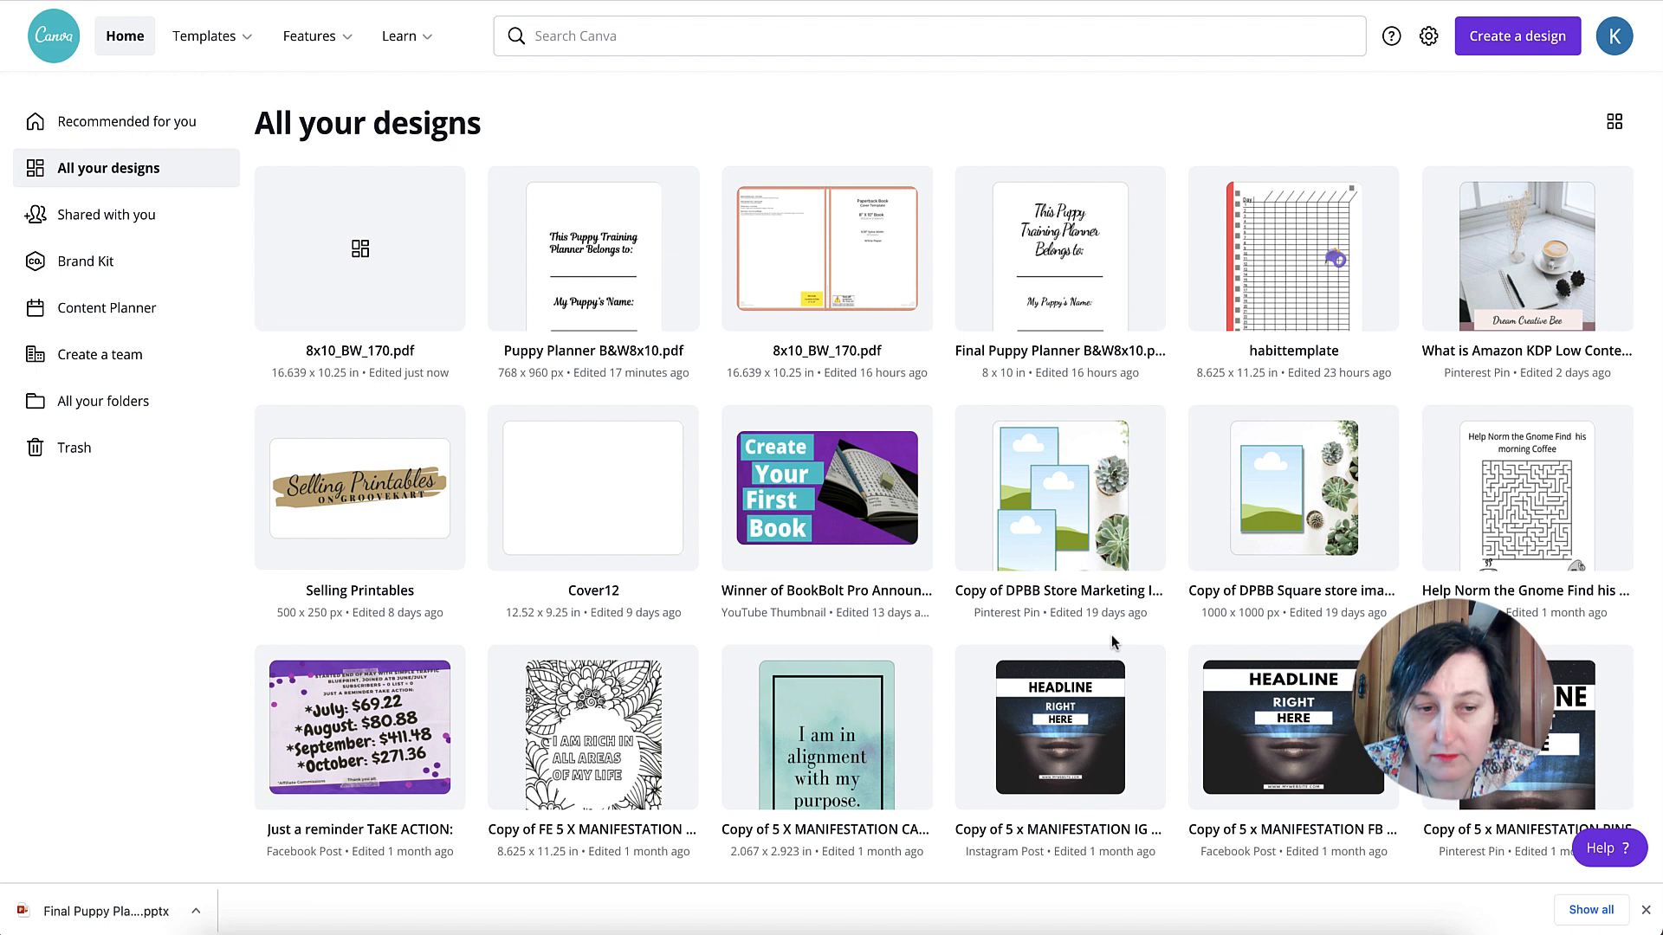
# Open the imported 8x10_BW_170.pdf design, dismissing the import feedback form, and bring up its custom size for resizing
pyautogui.click(371, 258)
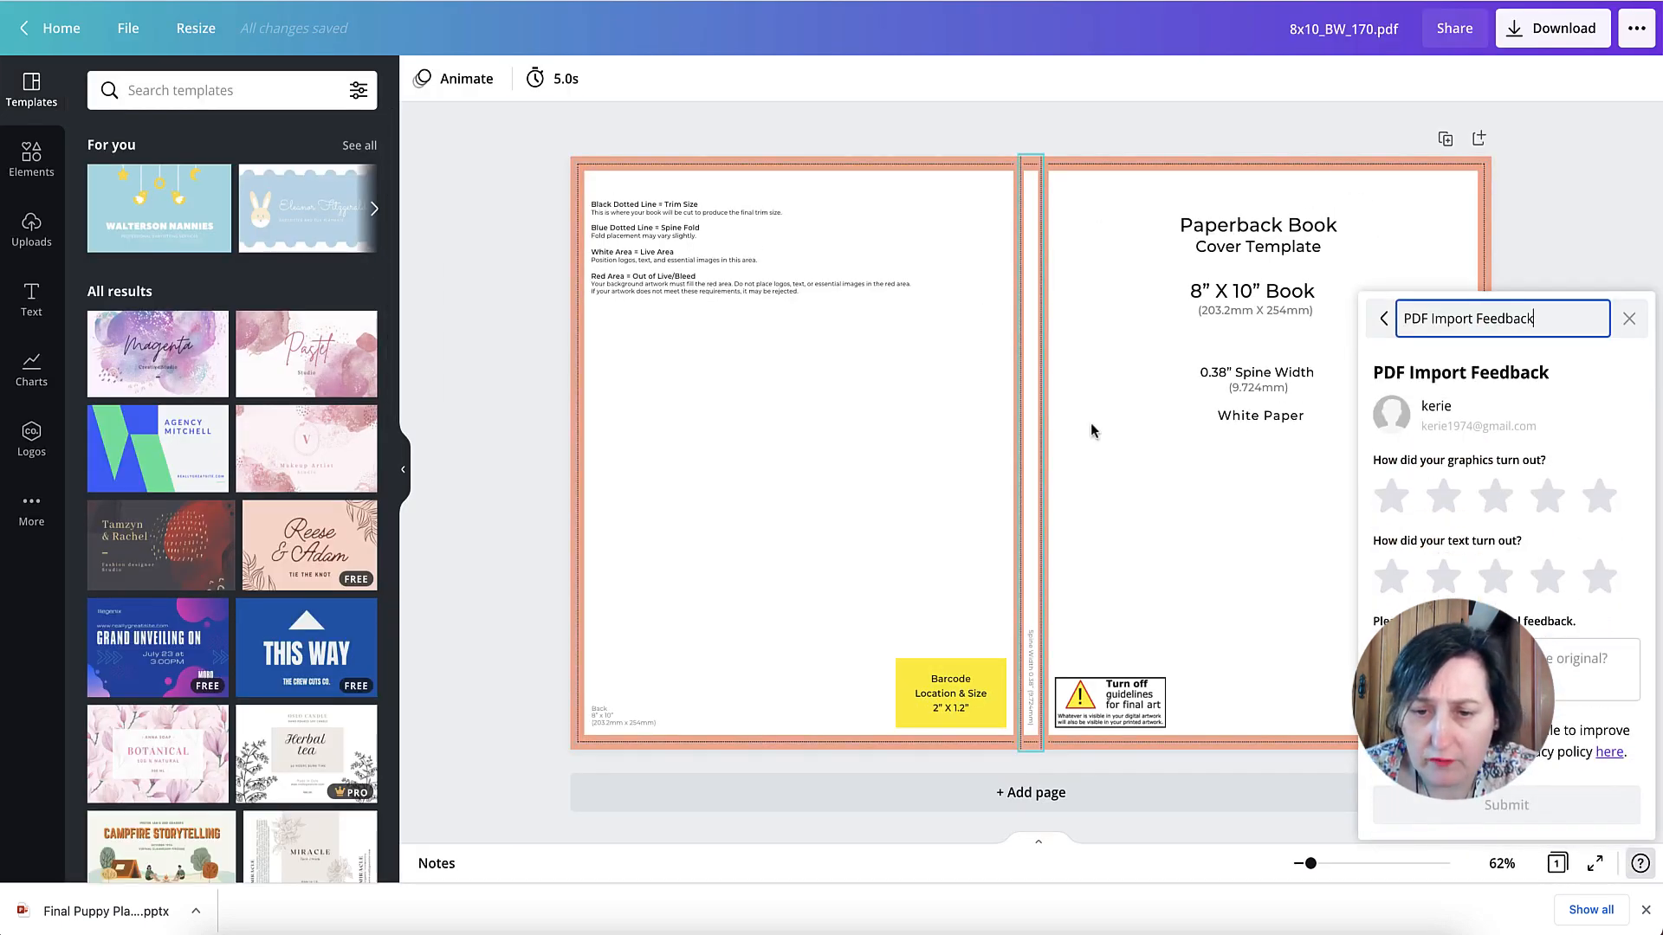
pyautogui.click(1629, 321)
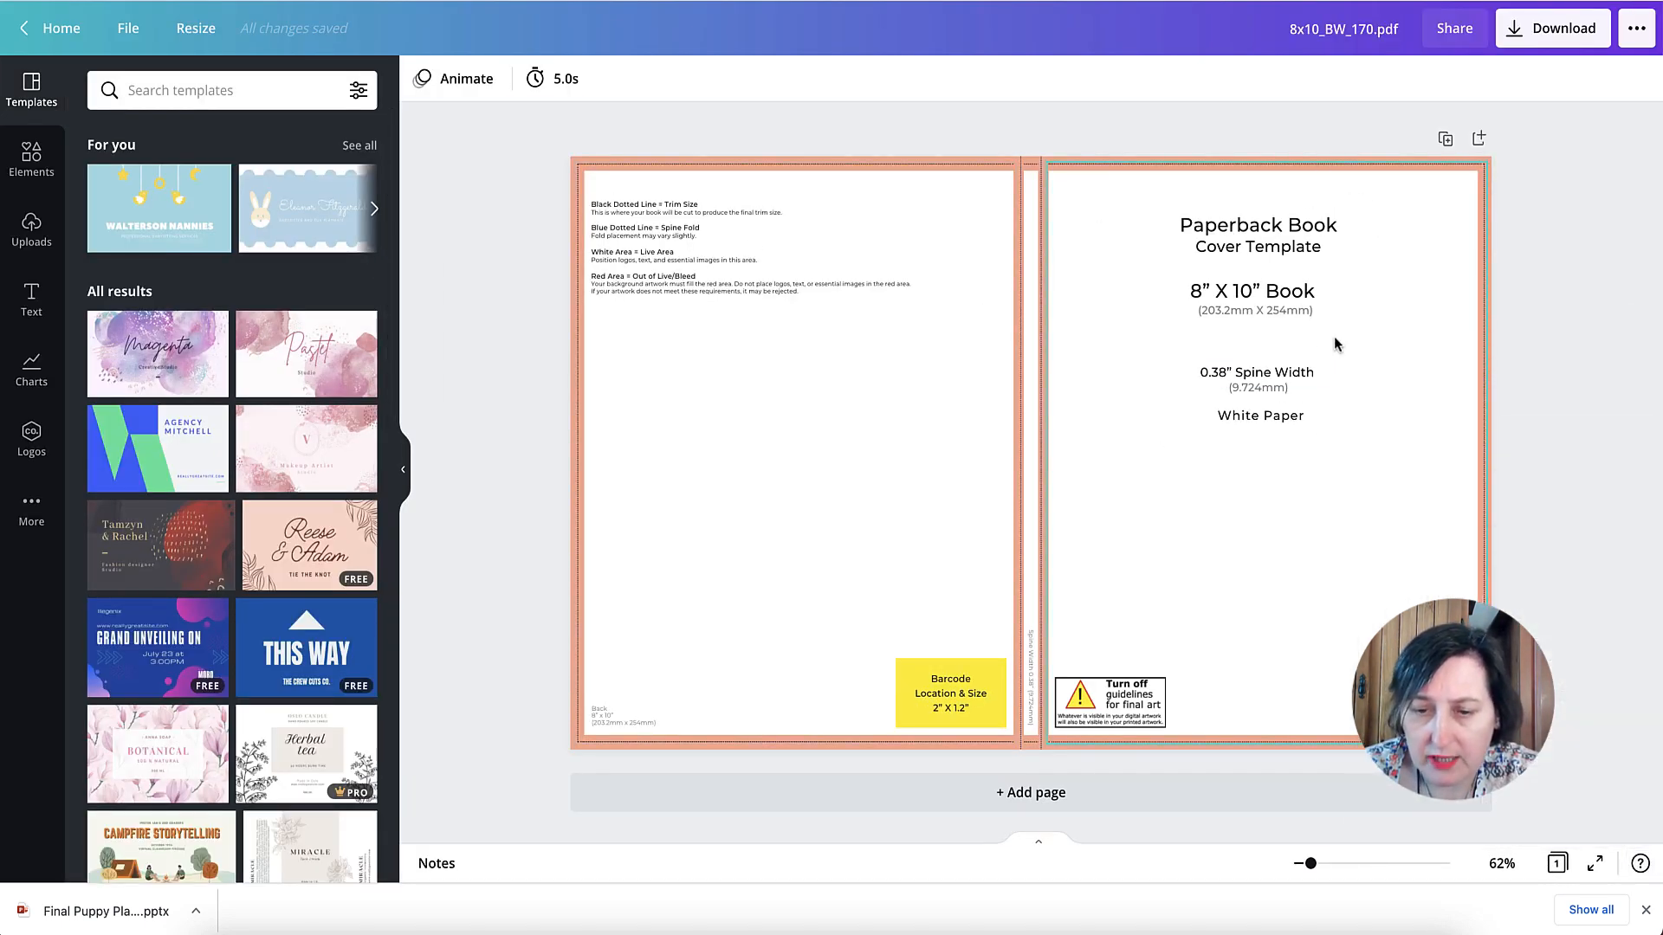
pyautogui.click(191, 32)
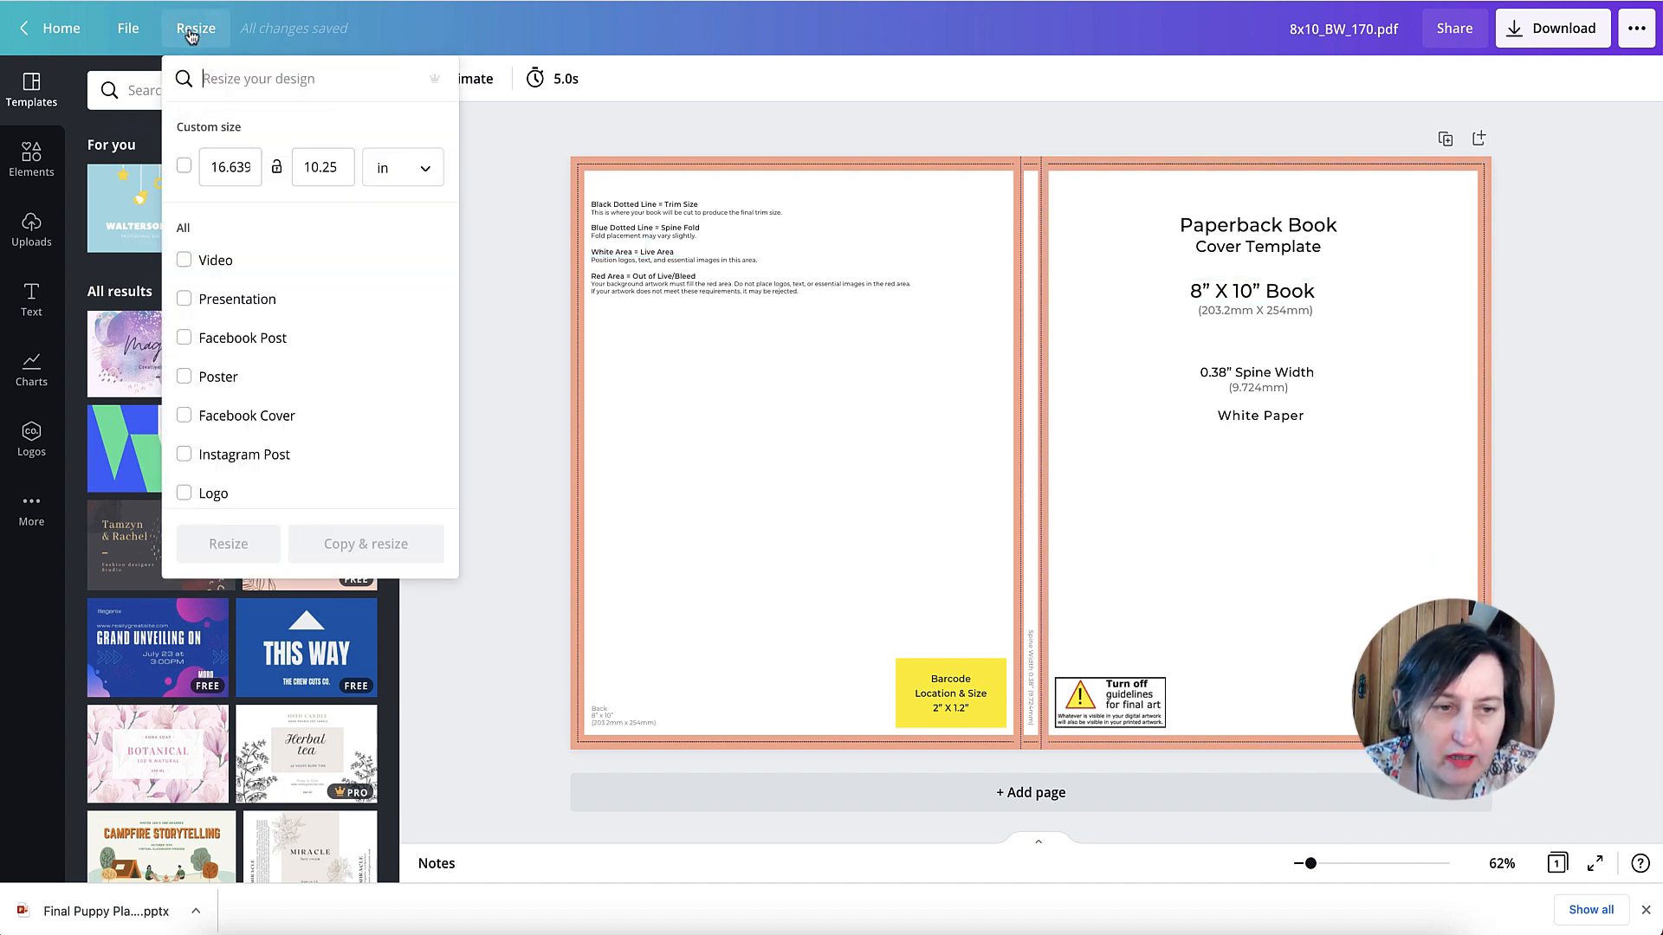
pyautogui.click(247, 167)
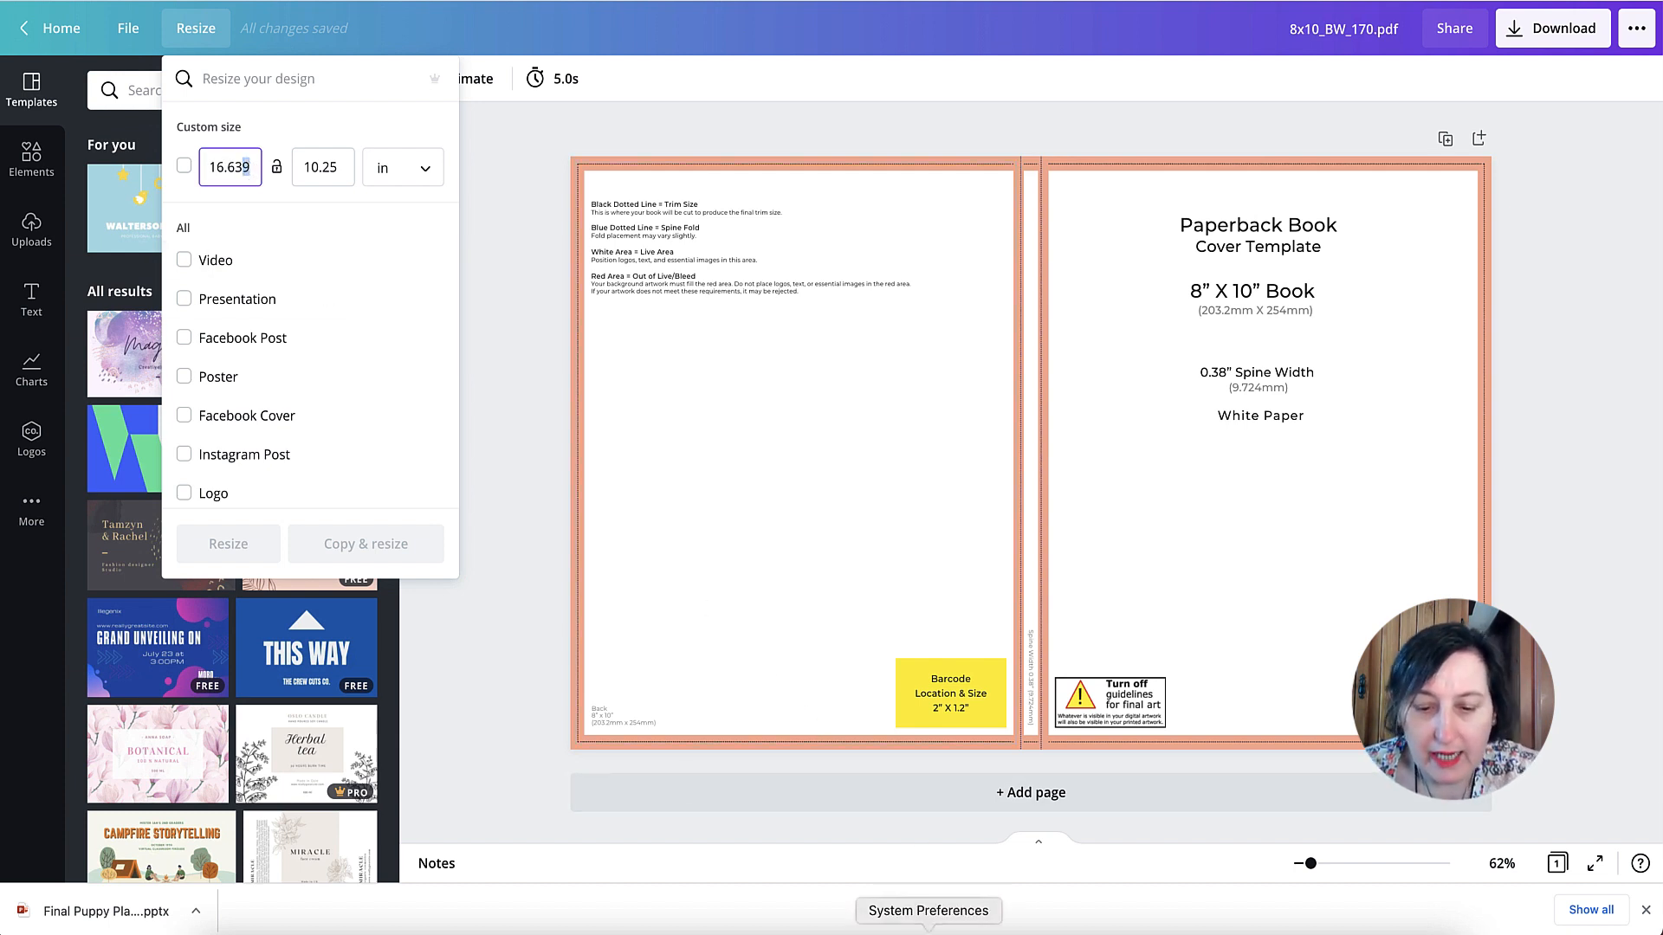
# Switch to Calculator, clear it, and start adding up the full cover width, beginning with 8 + 8
pyautogui.click(1236, 928)
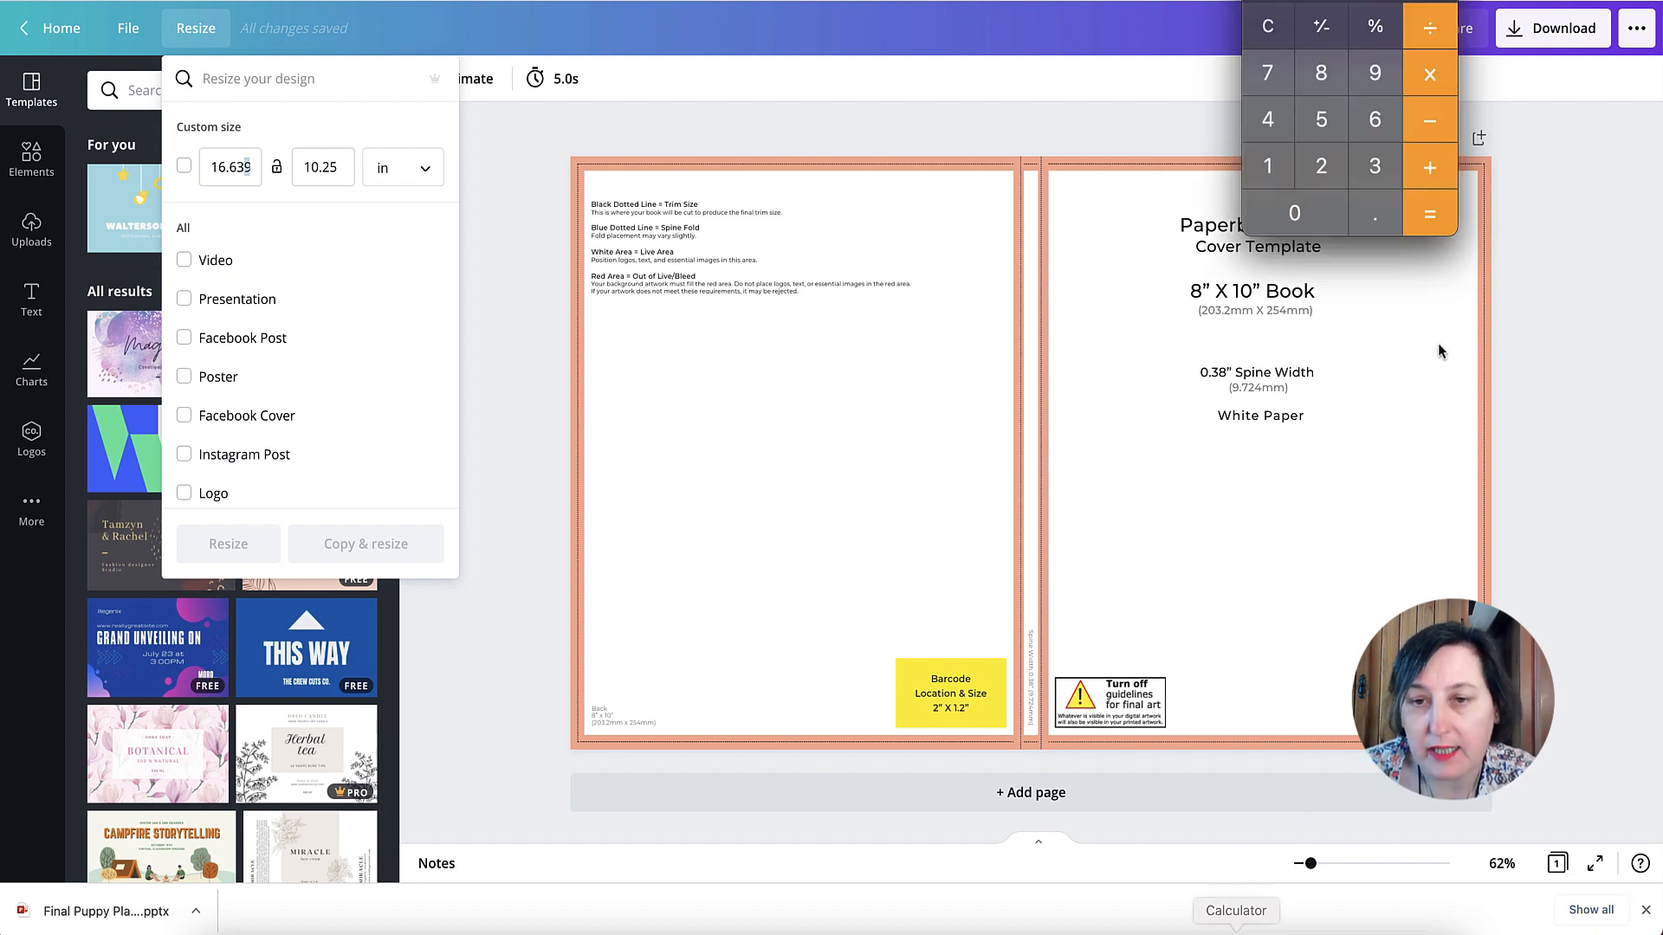
pyautogui.click(1266, 33)
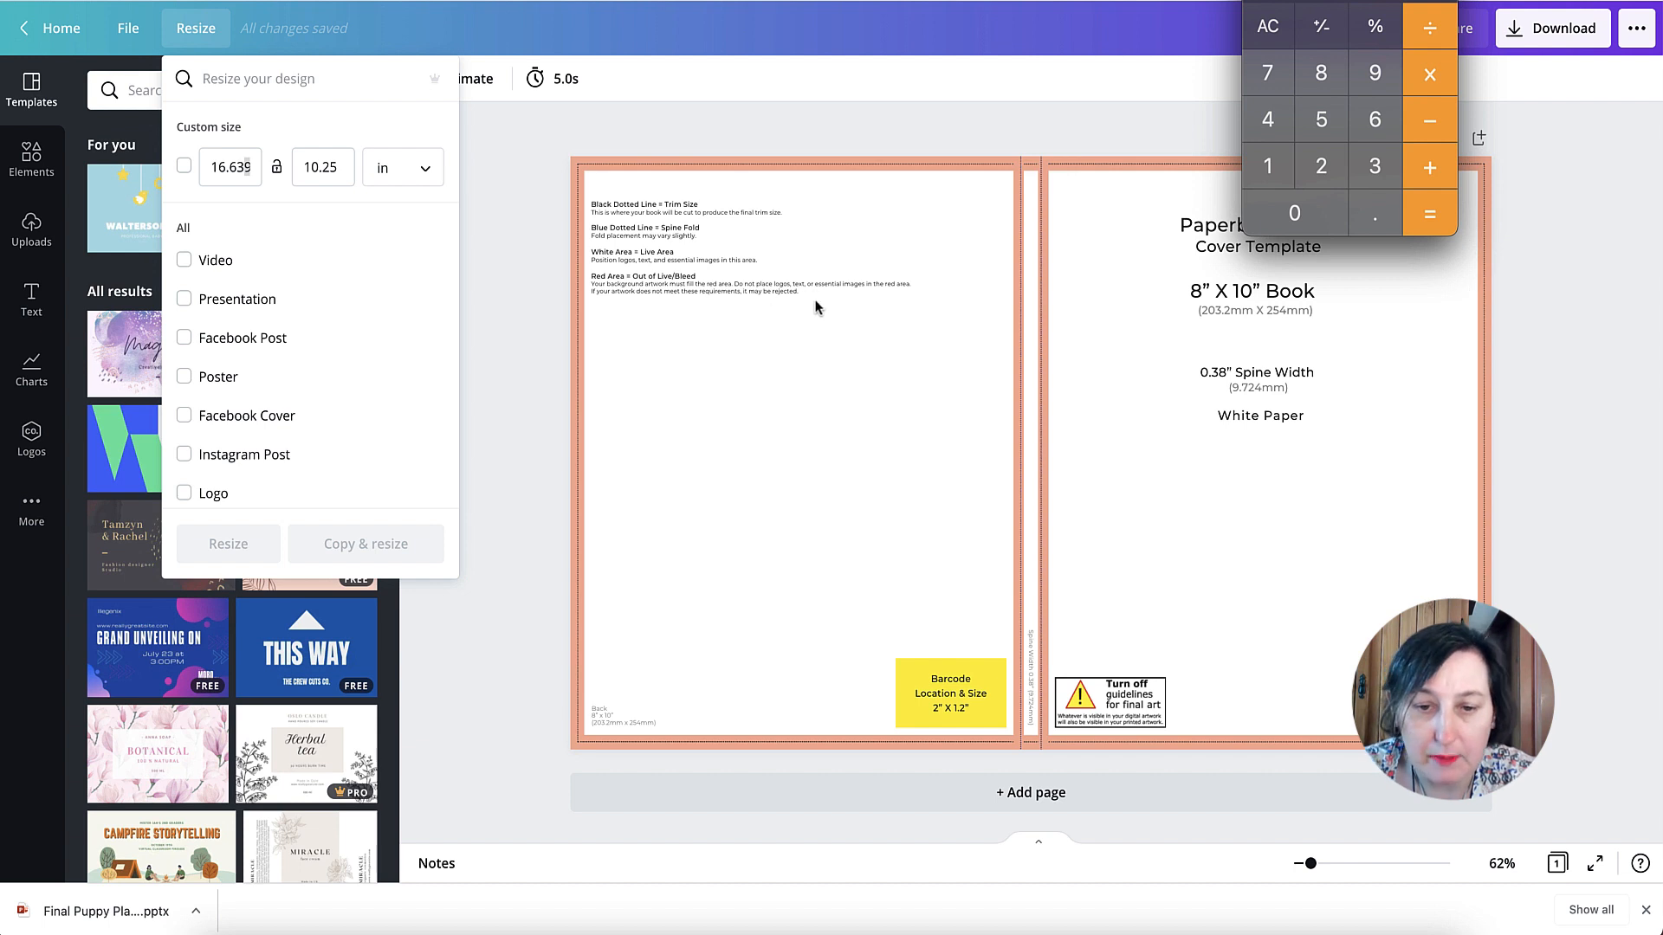
pyautogui.click(1325, 73)
pyautogui.click(1429, 166)
pyautogui.click(1320, 73)
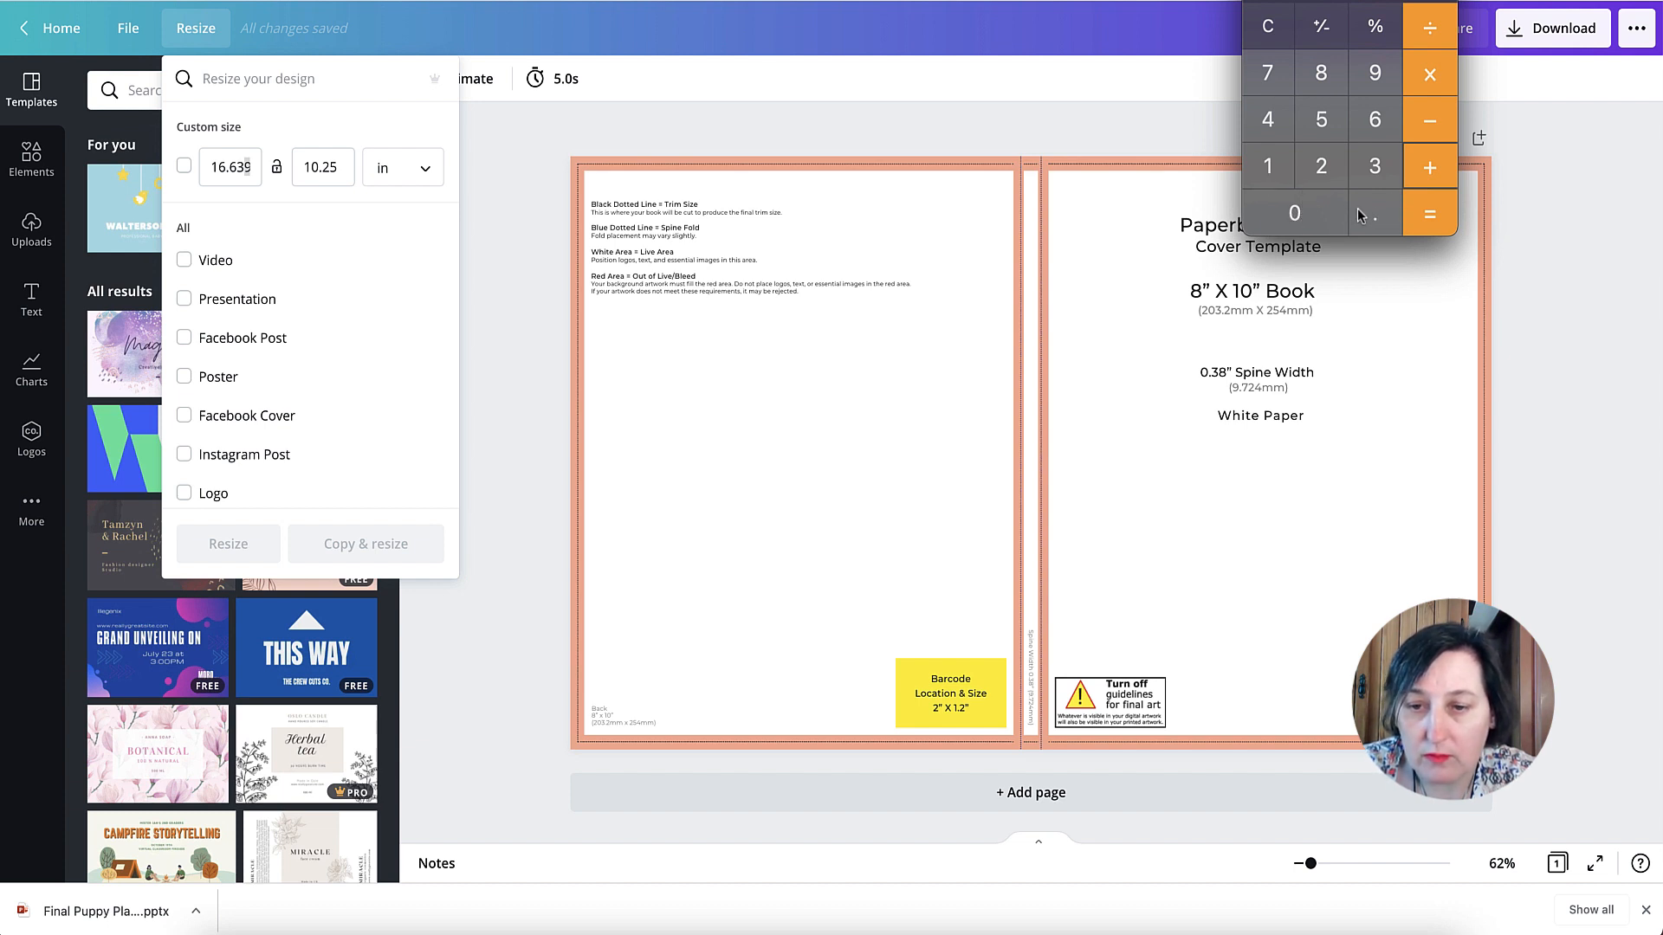
pyautogui.click(1321, 118)
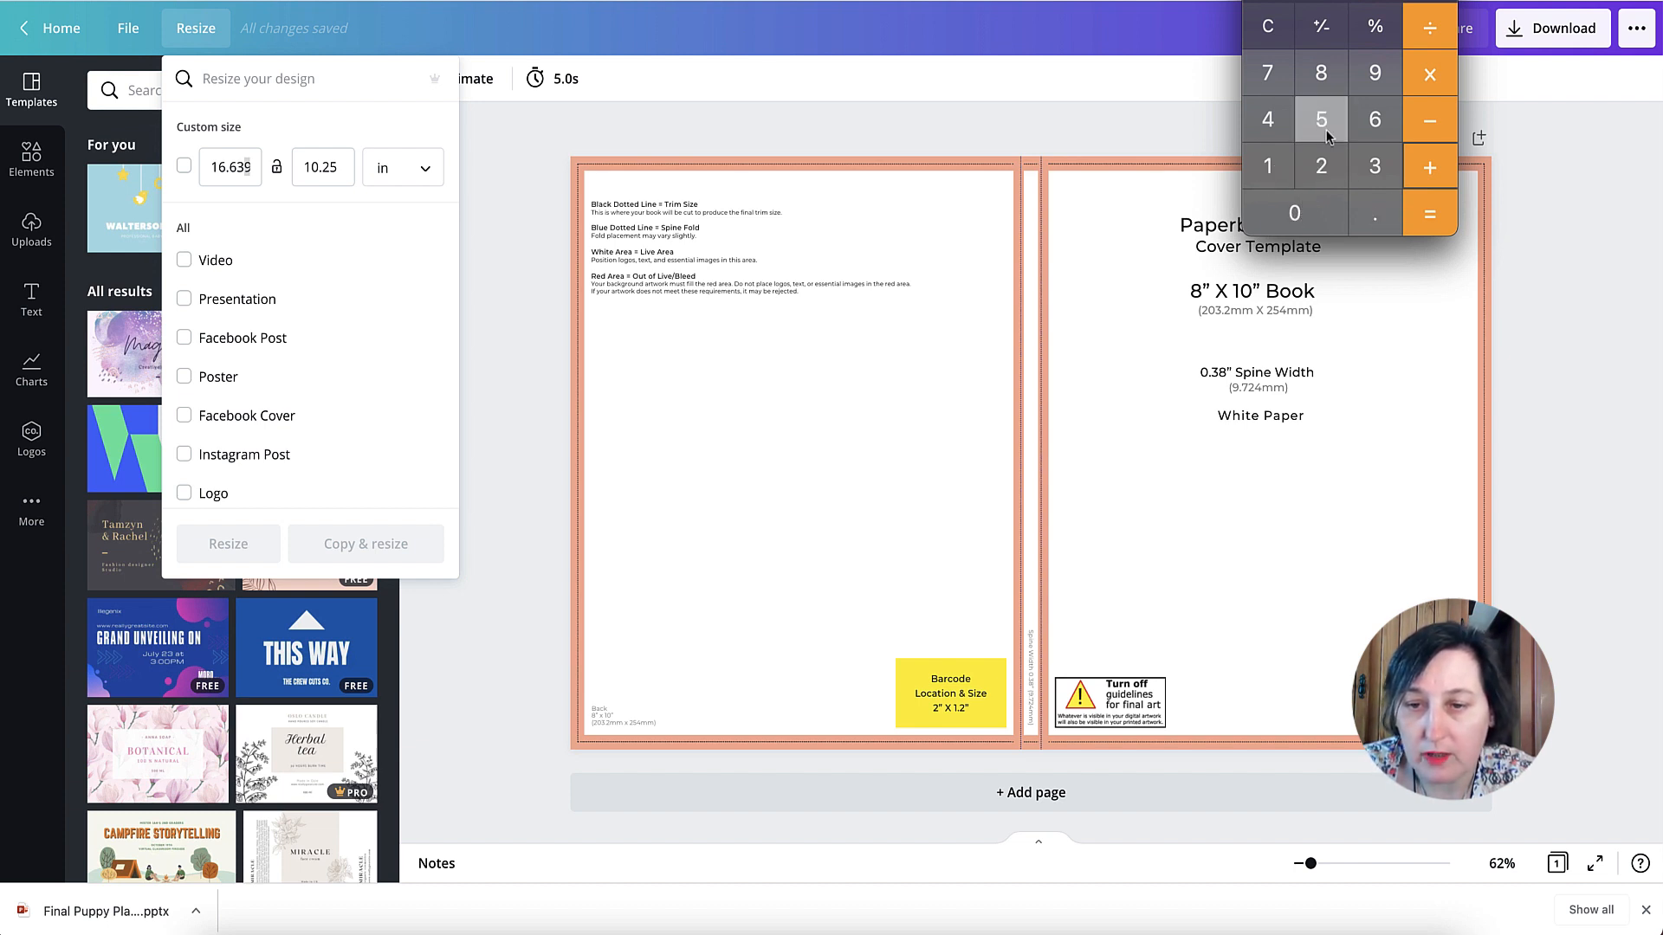
# Add up the cover dimensions on the calculator to check the design width needed
pyautogui.click(1429, 168)
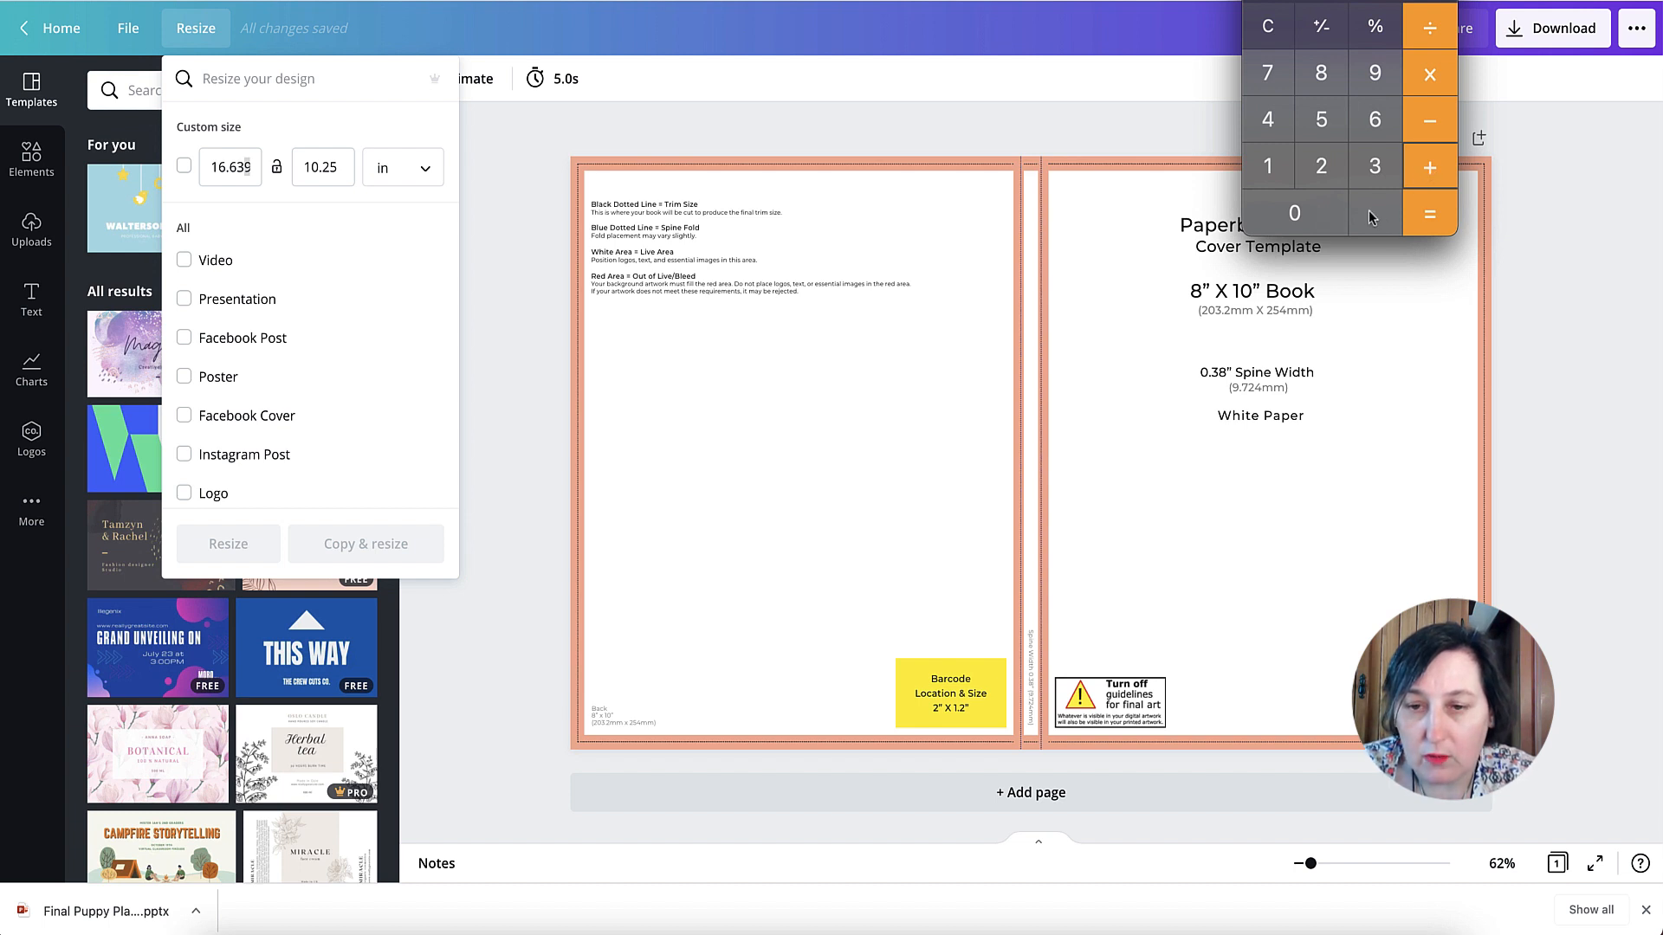
pyautogui.click(1284, 177)
pyautogui.click(1321, 119)
pyautogui.click(1428, 213)
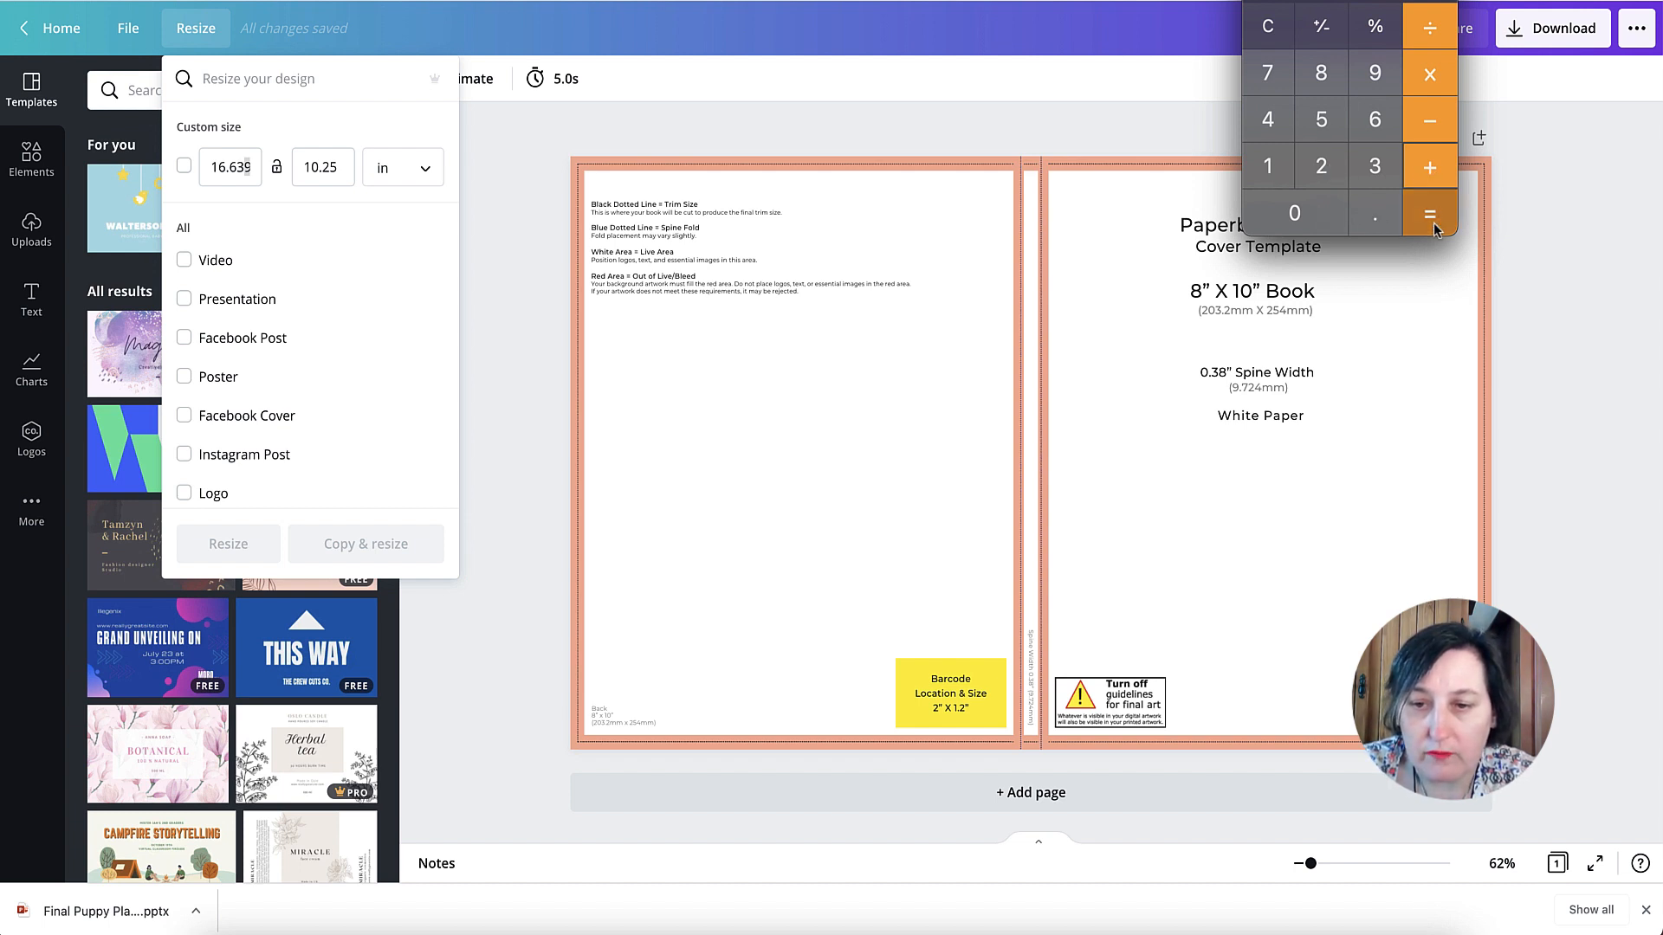
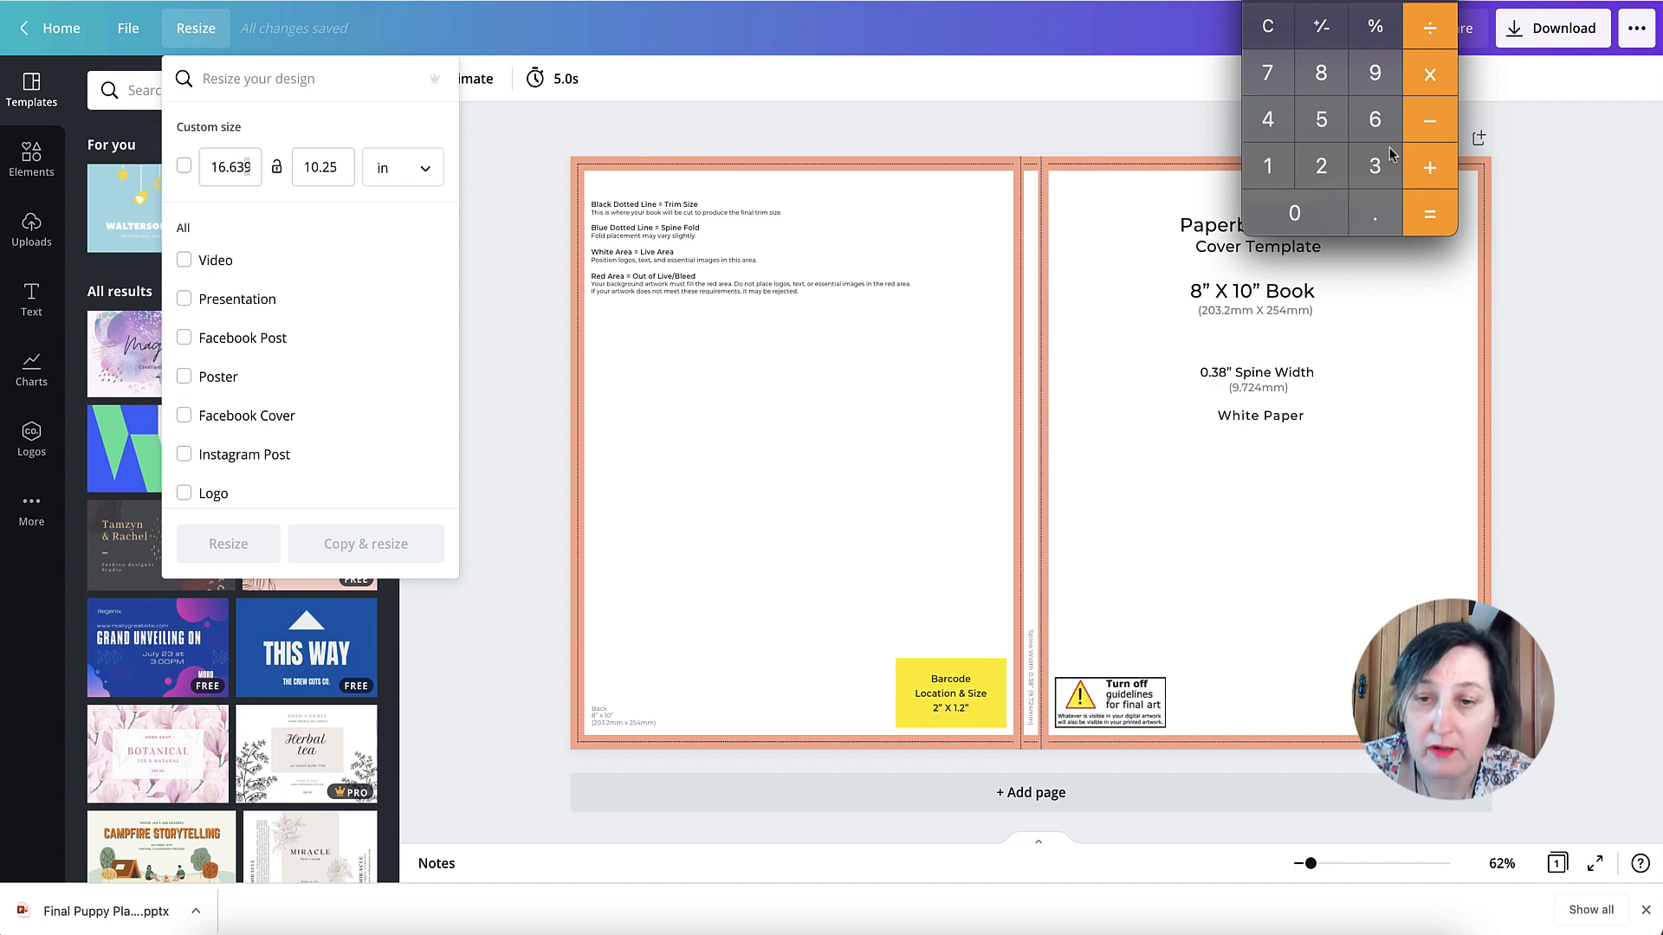
pyautogui.click(1333, 85)
pyautogui.click(1418, 213)
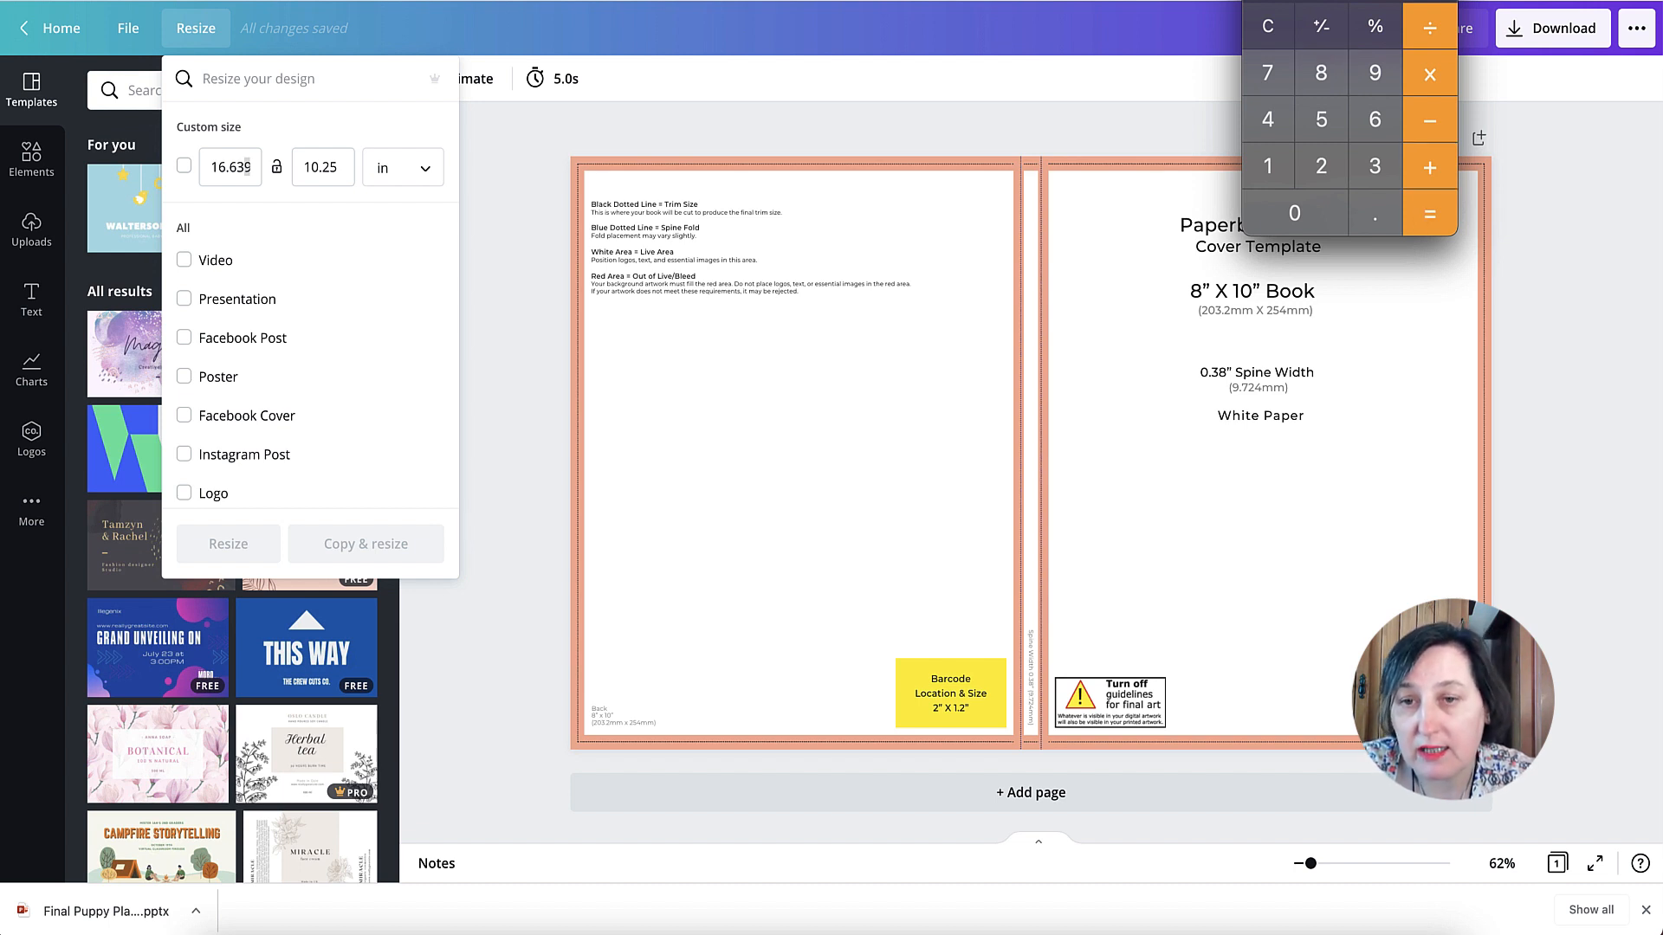
# Resize the existing design to a custom width of 16.63 in, keeping the 10.25 in height
pyautogui.click(253, 174)
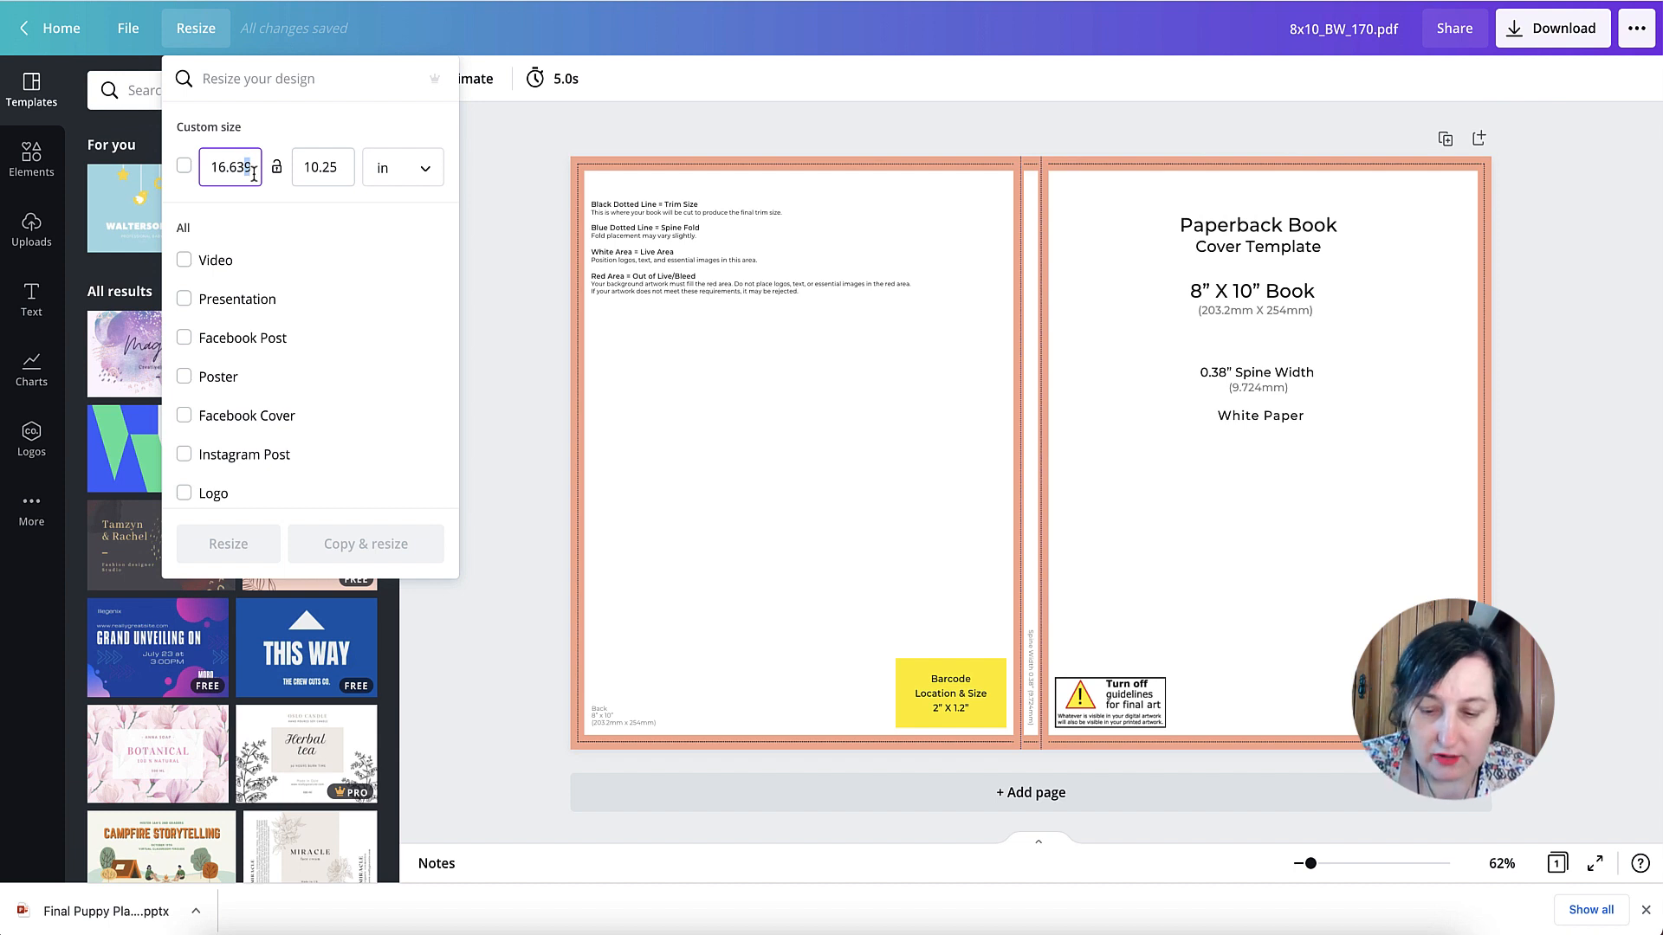
pyautogui.press('BackSpace')
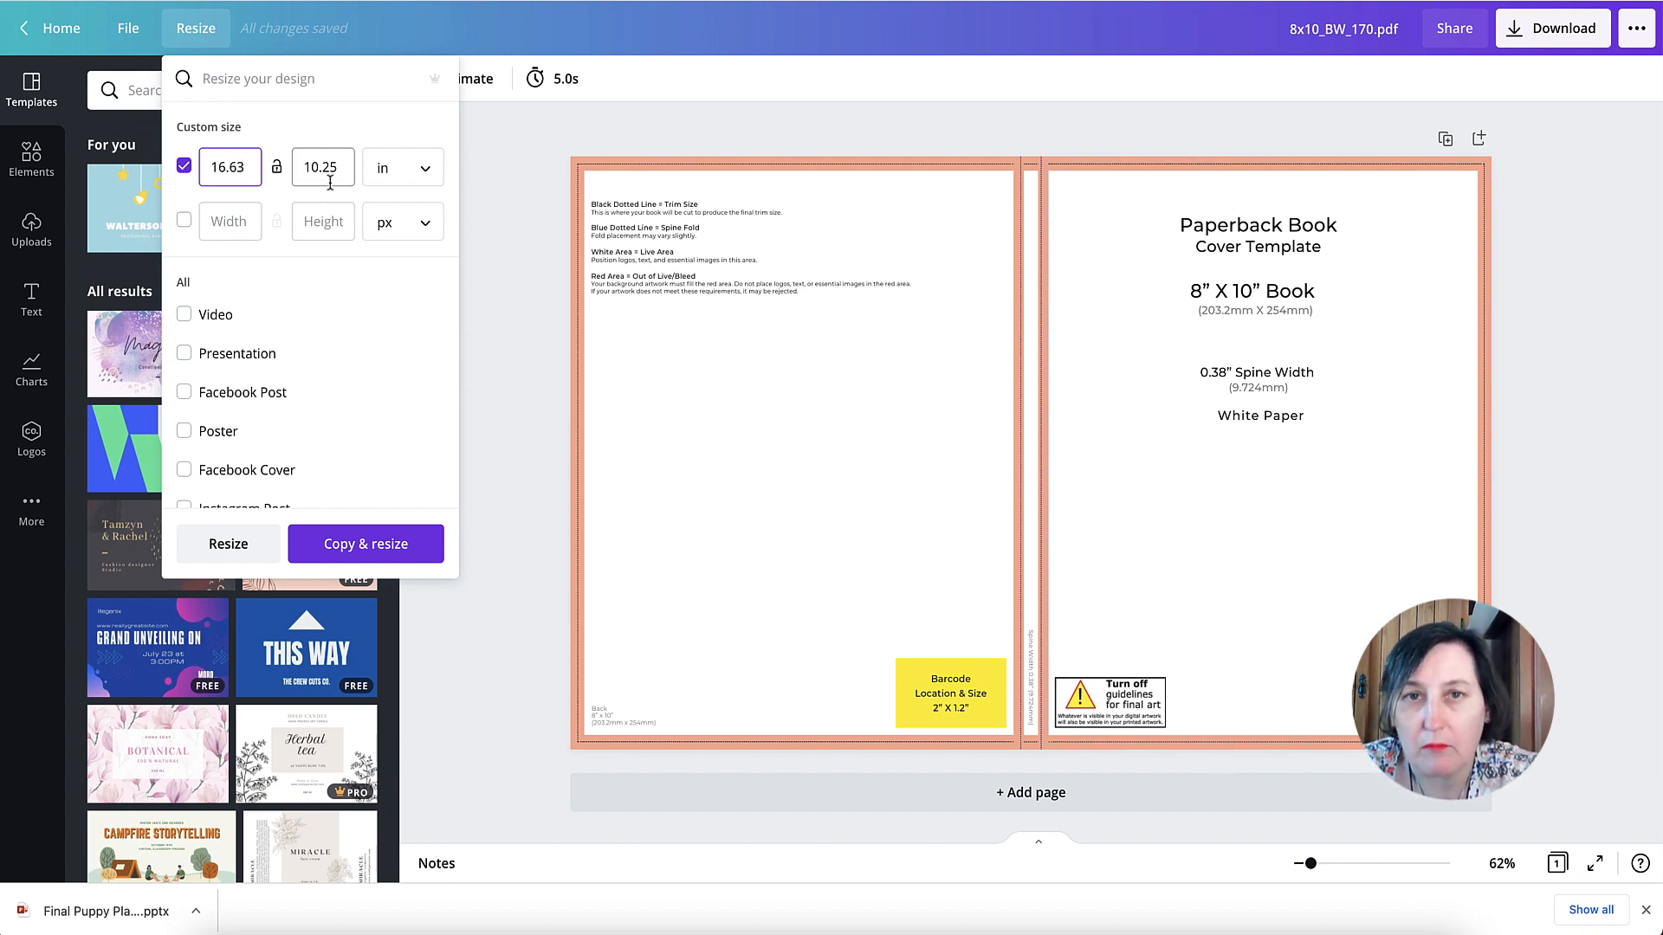
pyautogui.click(223, 545)
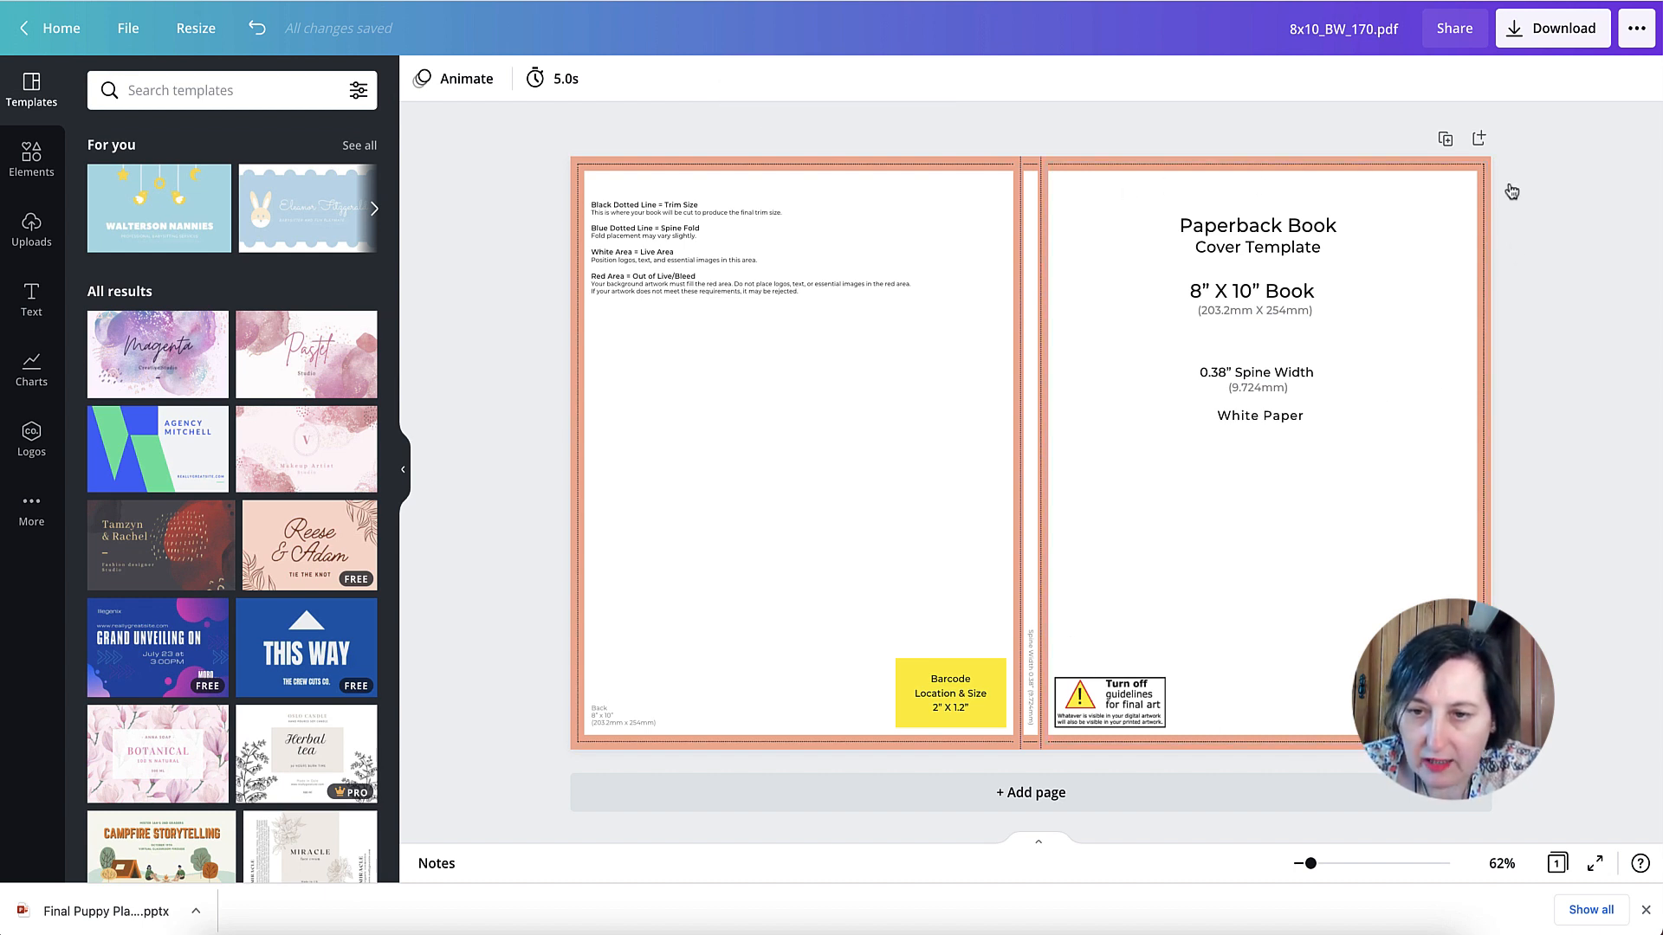
# Add a new blank page after the cover template page
pyautogui.click(1478, 138)
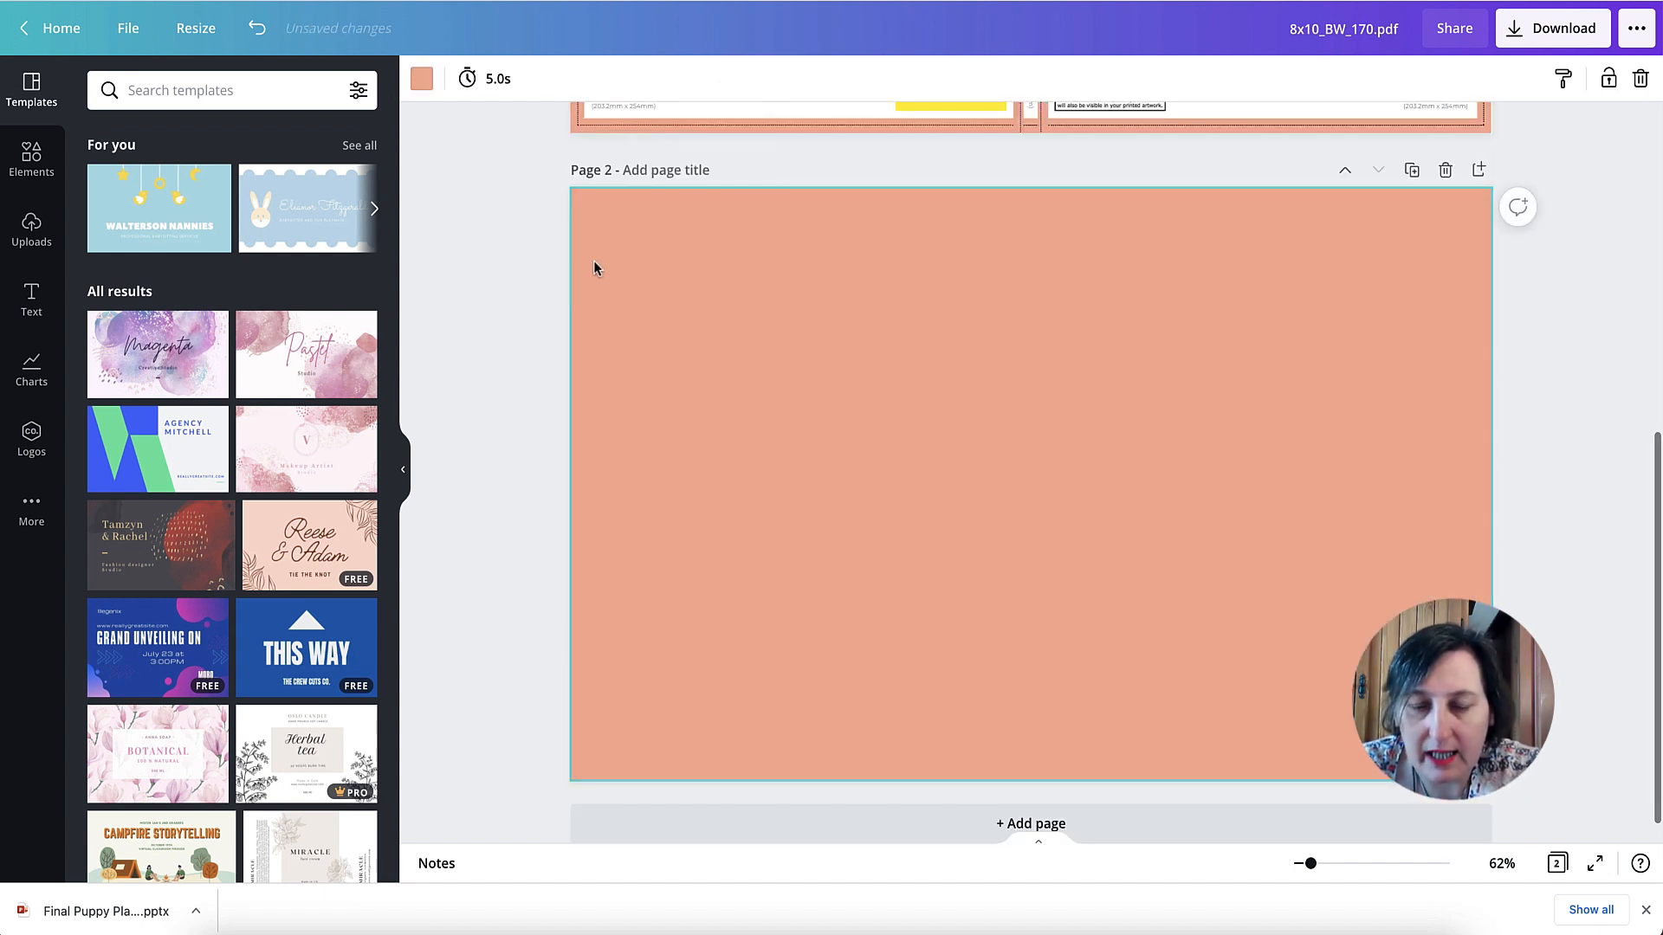
pyautogui.scroll(2, 594, 261)
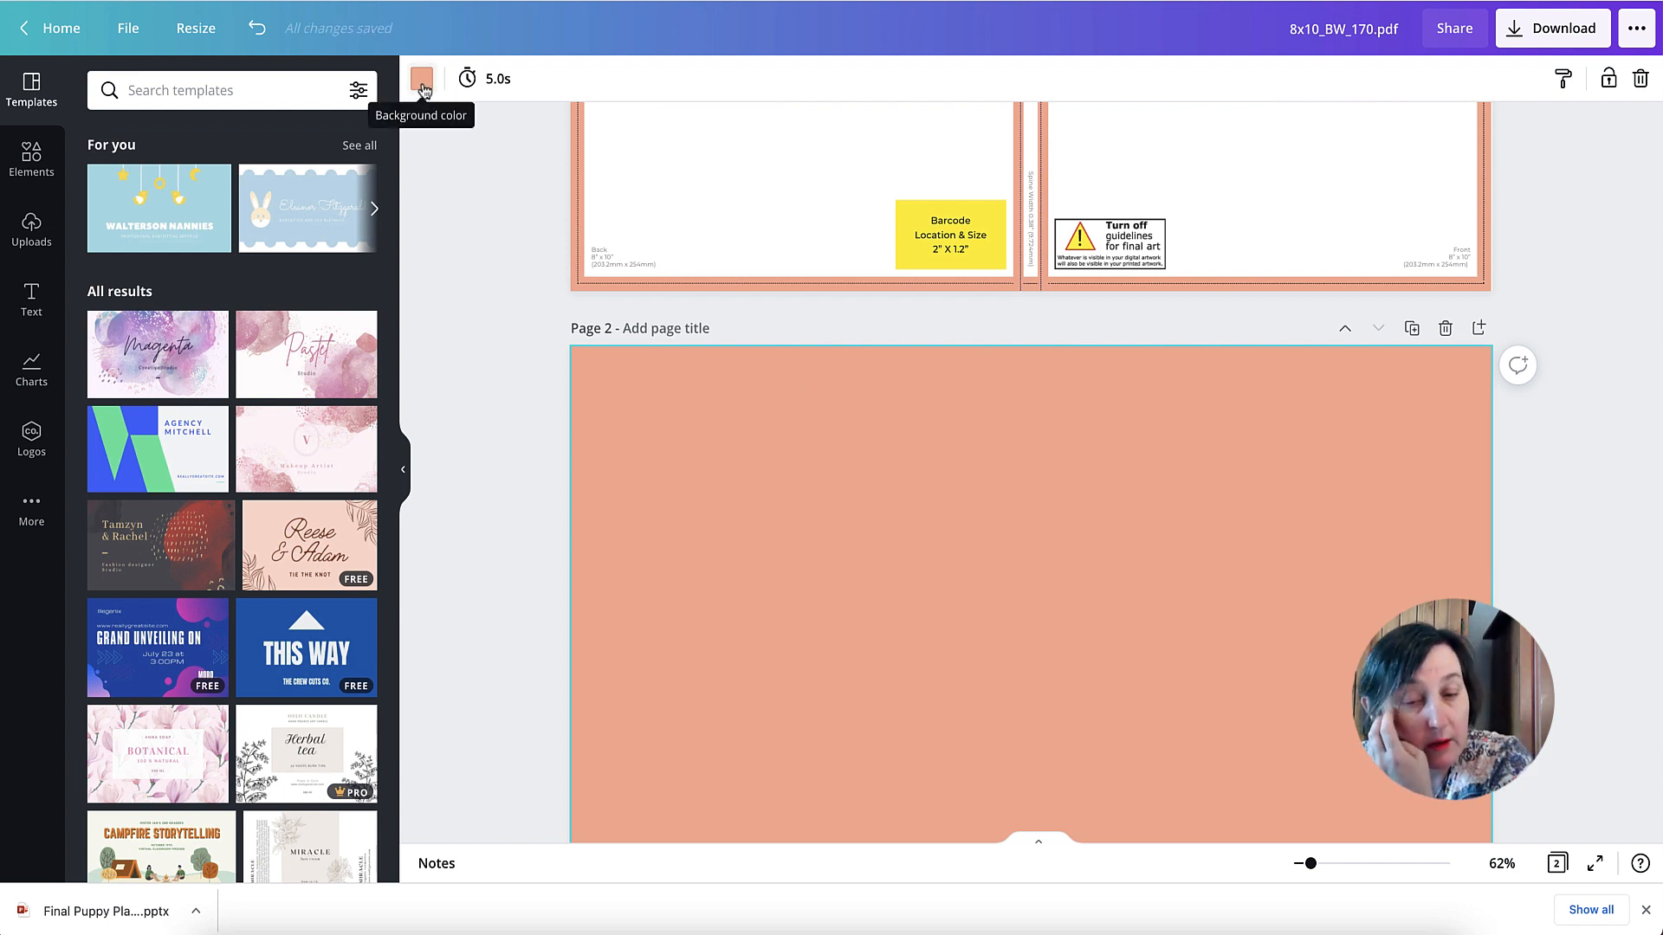
pyautogui.scroll(-2, 820, 278)
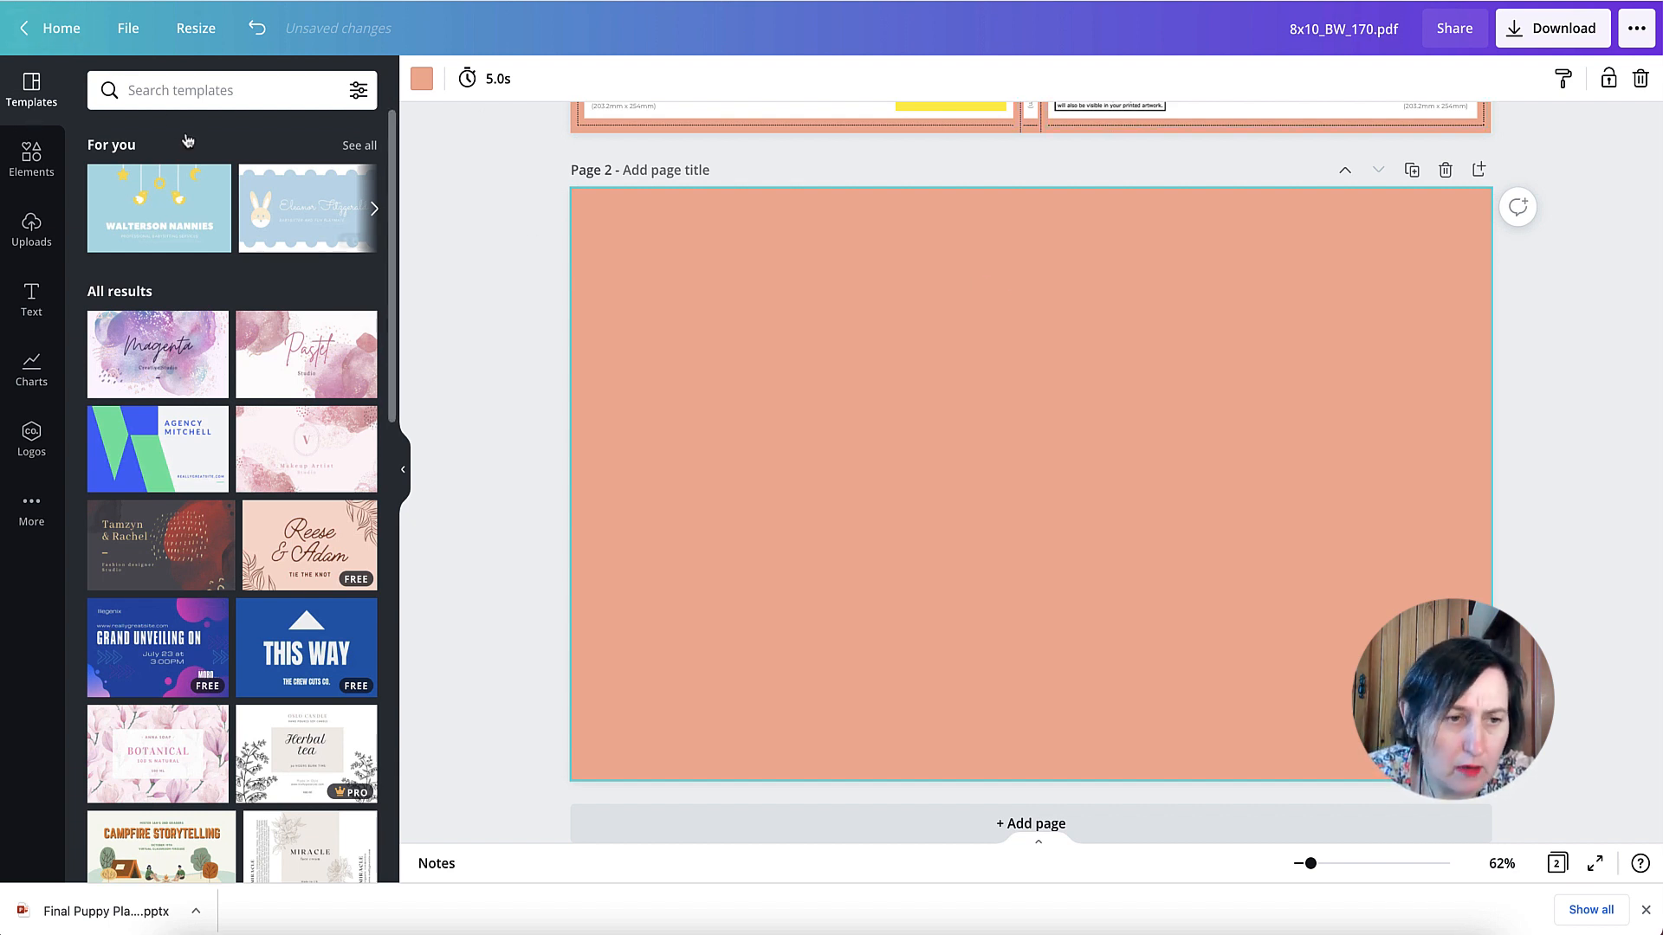
# Upload the pastel paw-print pattern image and place it on page 2
pyautogui.click(33, 227)
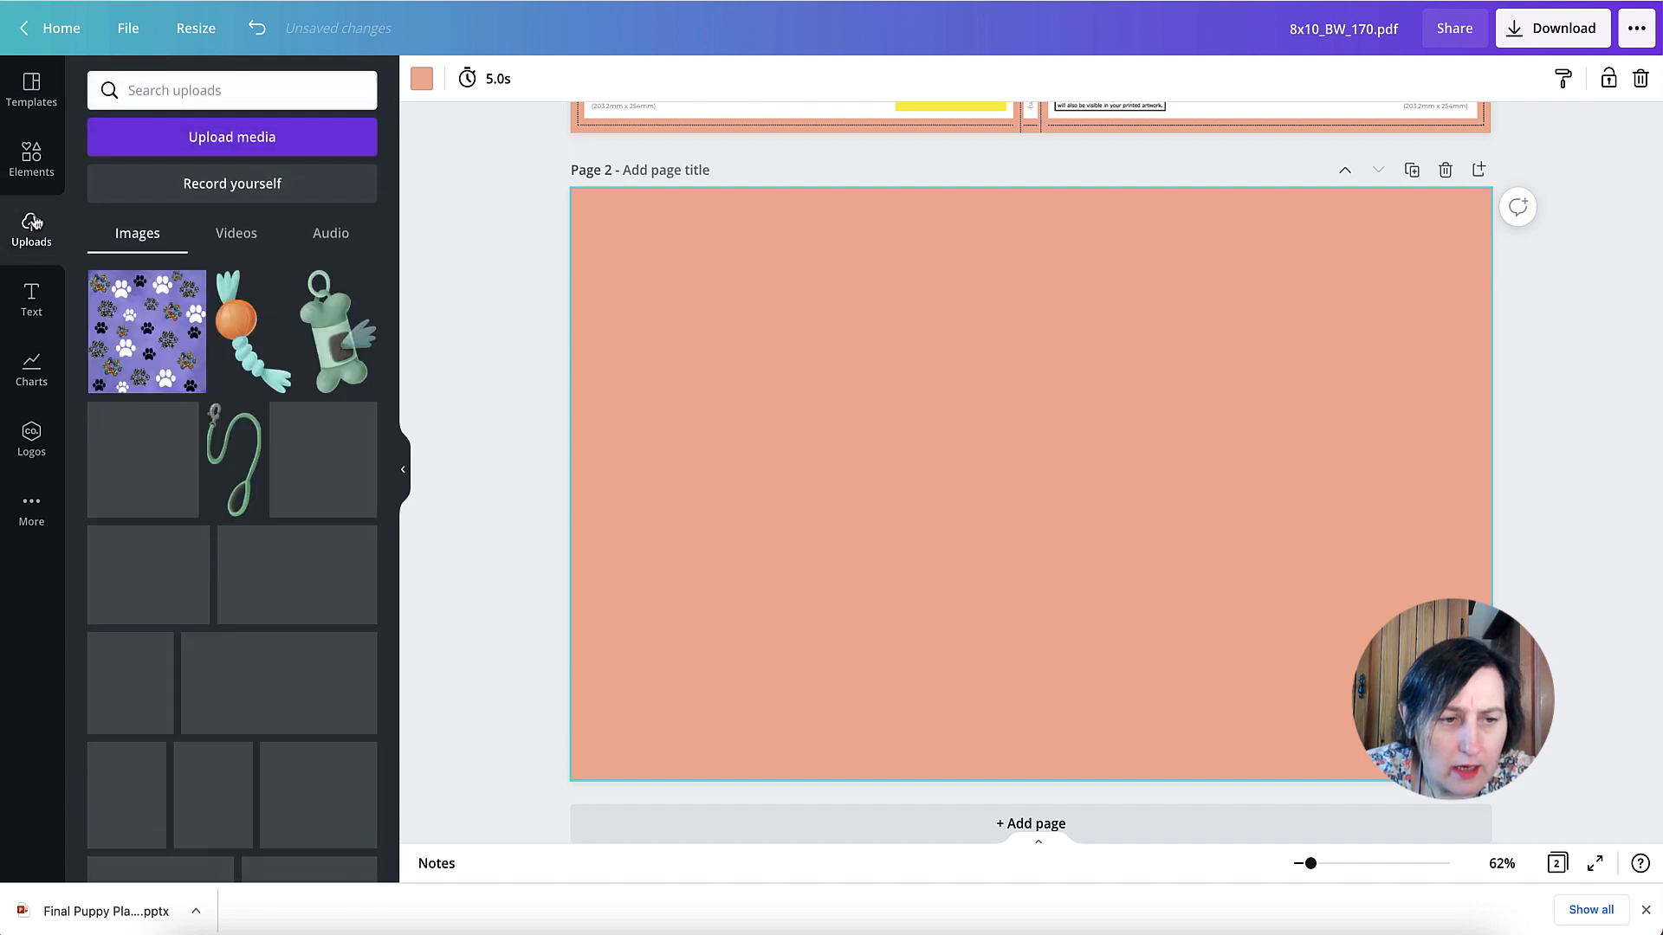
pyautogui.click(174, 141)
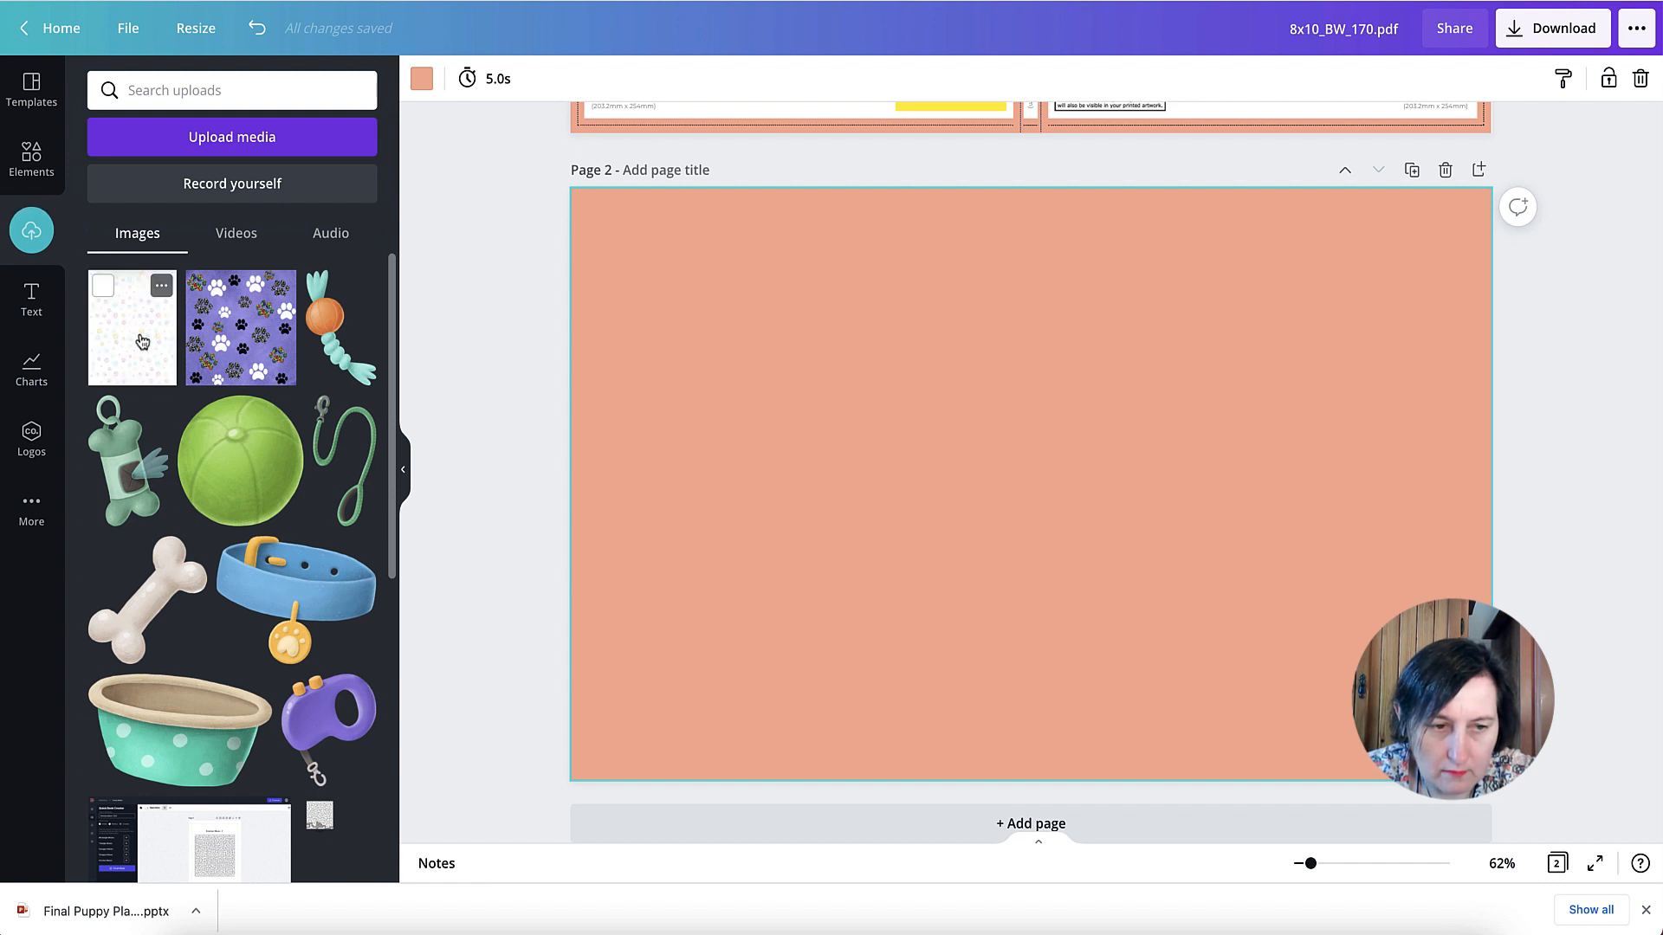
pyautogui.click(143, 342)
# Enlarge the paw-print image to about 8.2 × 10.3 in over the front cover half and place a copy over the back cover half
pyautogui.moveTo(987, 396); pyautogui.dragTo(1173, 322)
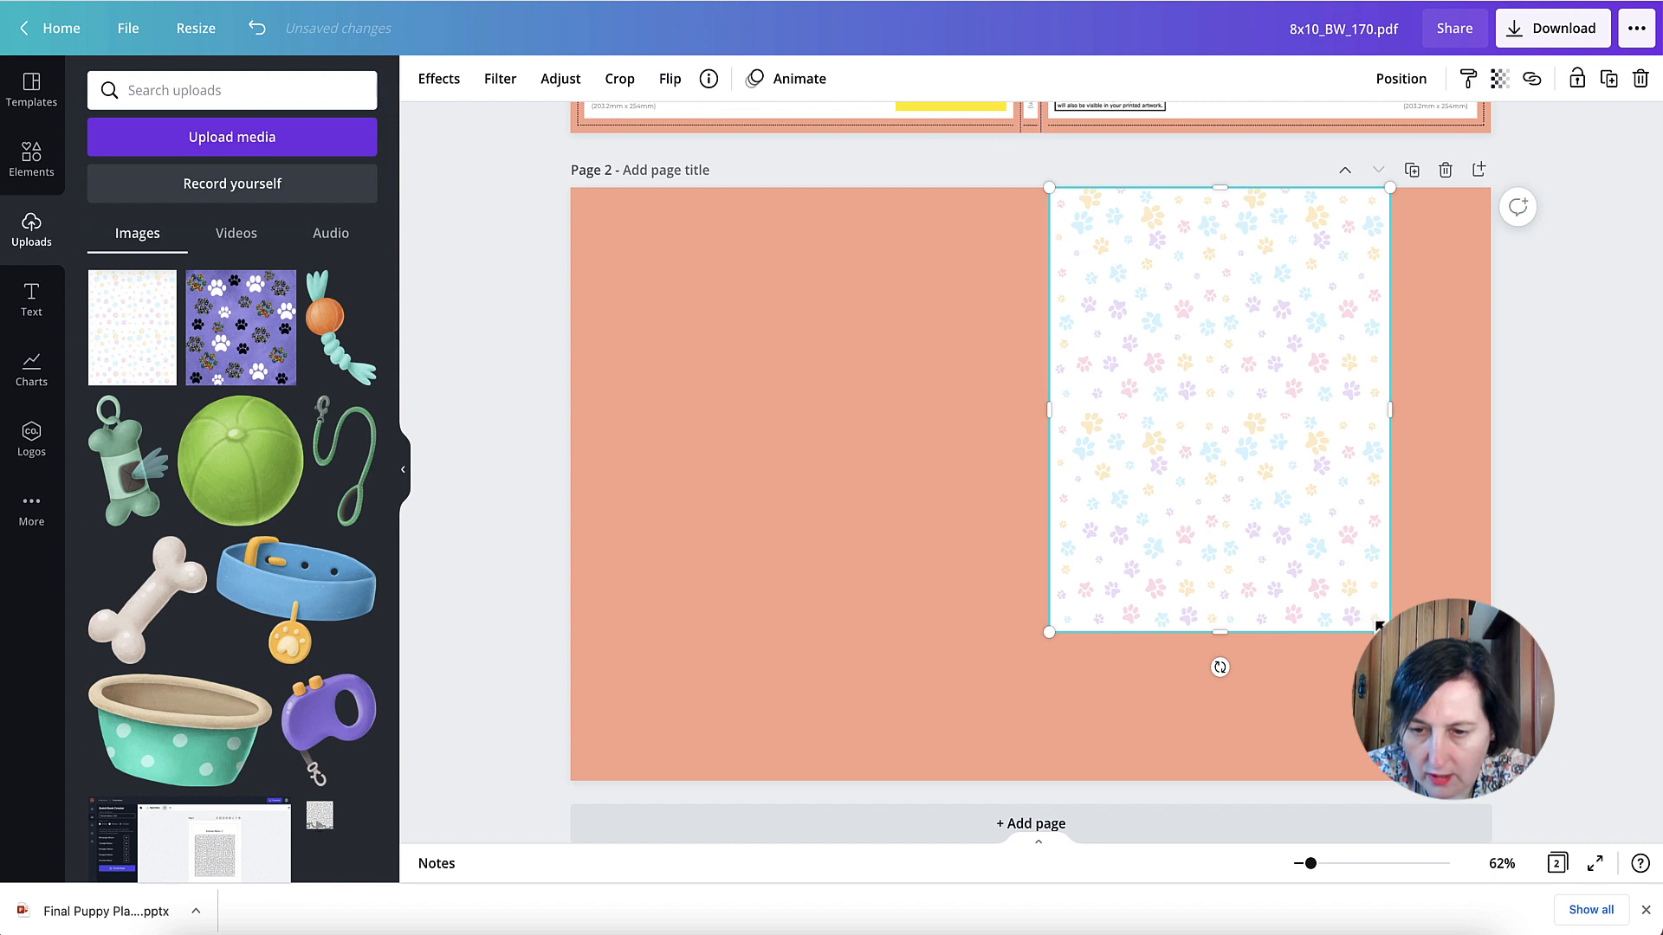
pyautogui.moveTo(1382, 627); pyautogui.dragTo(1502, 782)
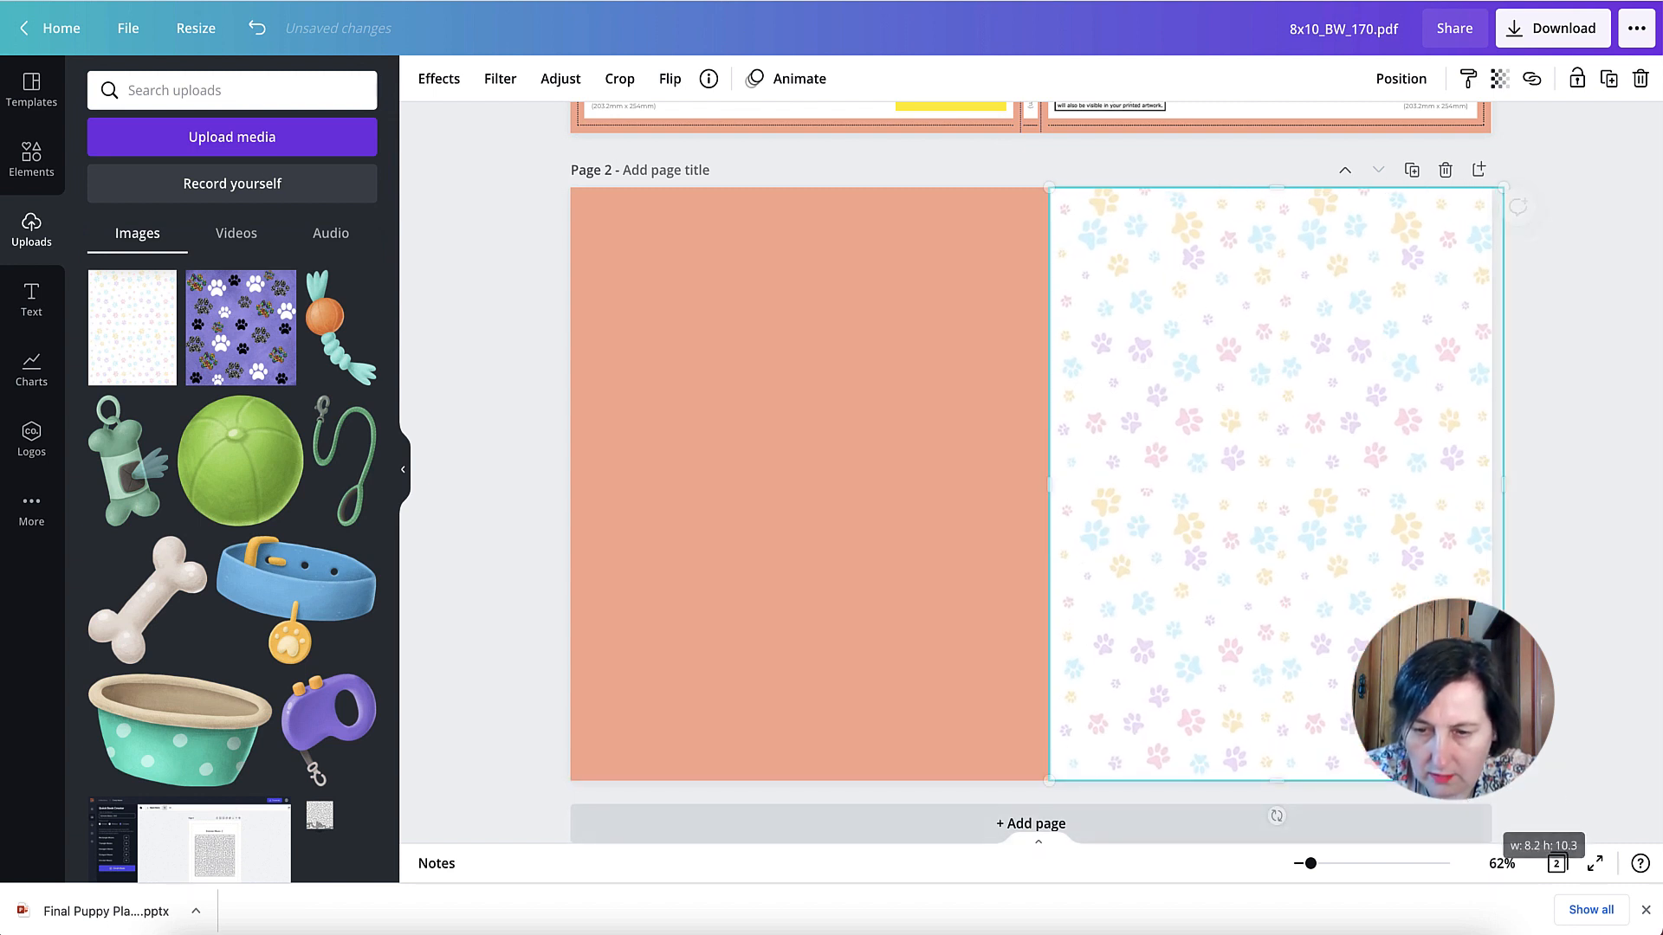
pyautogui.moveTo(1317, 460)
pyautogui.mouseDown()
pyautogui.moveTo(1317, 476)
pyautogui.moveTo(1311, 460)
pyautogui.mouseUp()
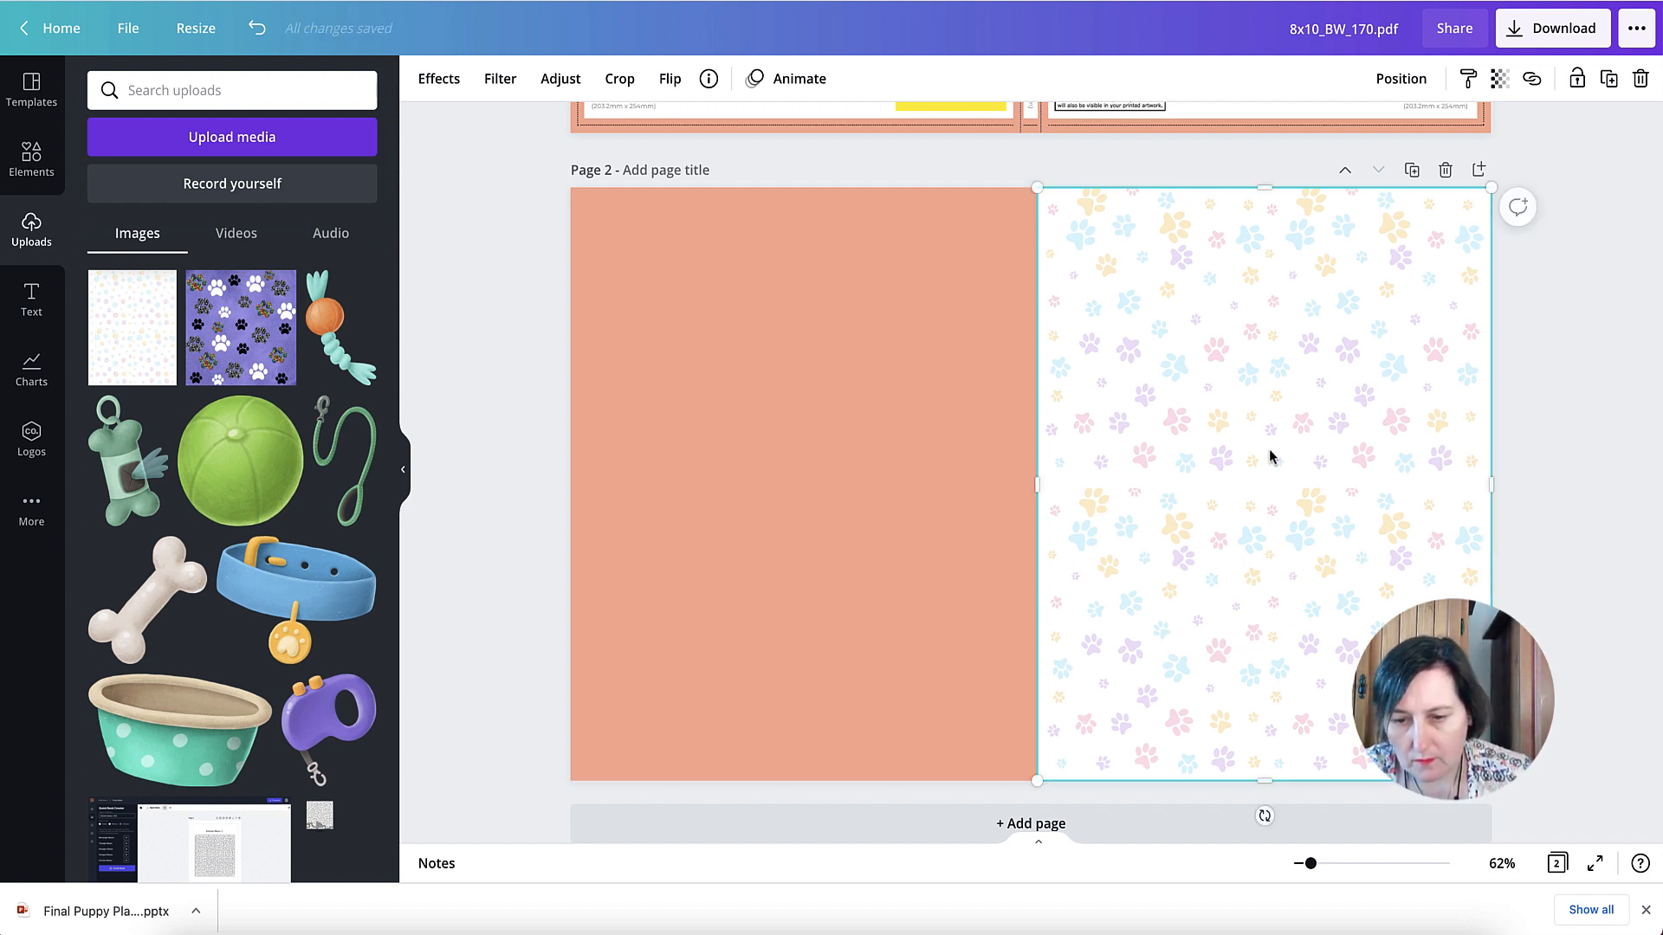
pyautogui.moveTo(1265, 456); pyautogui.dragTo(843, 398)
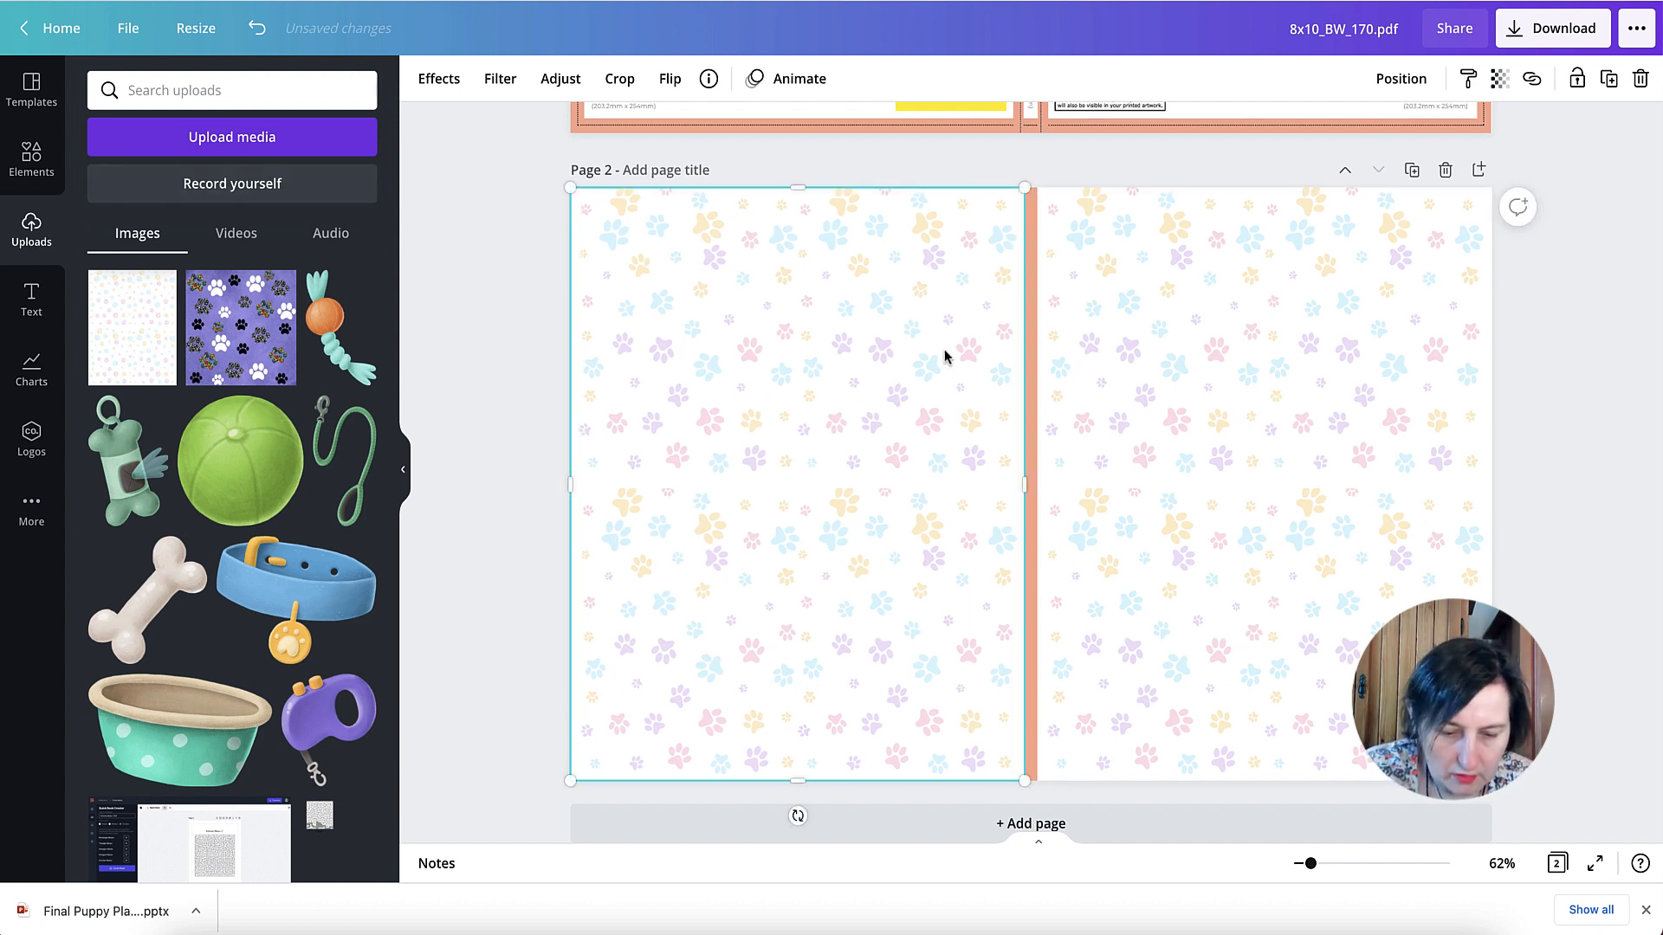
# Add a rectangle and shape it into a narrow full-height strip covering the spine gap between the two pattern images
pyautogui.press('r')
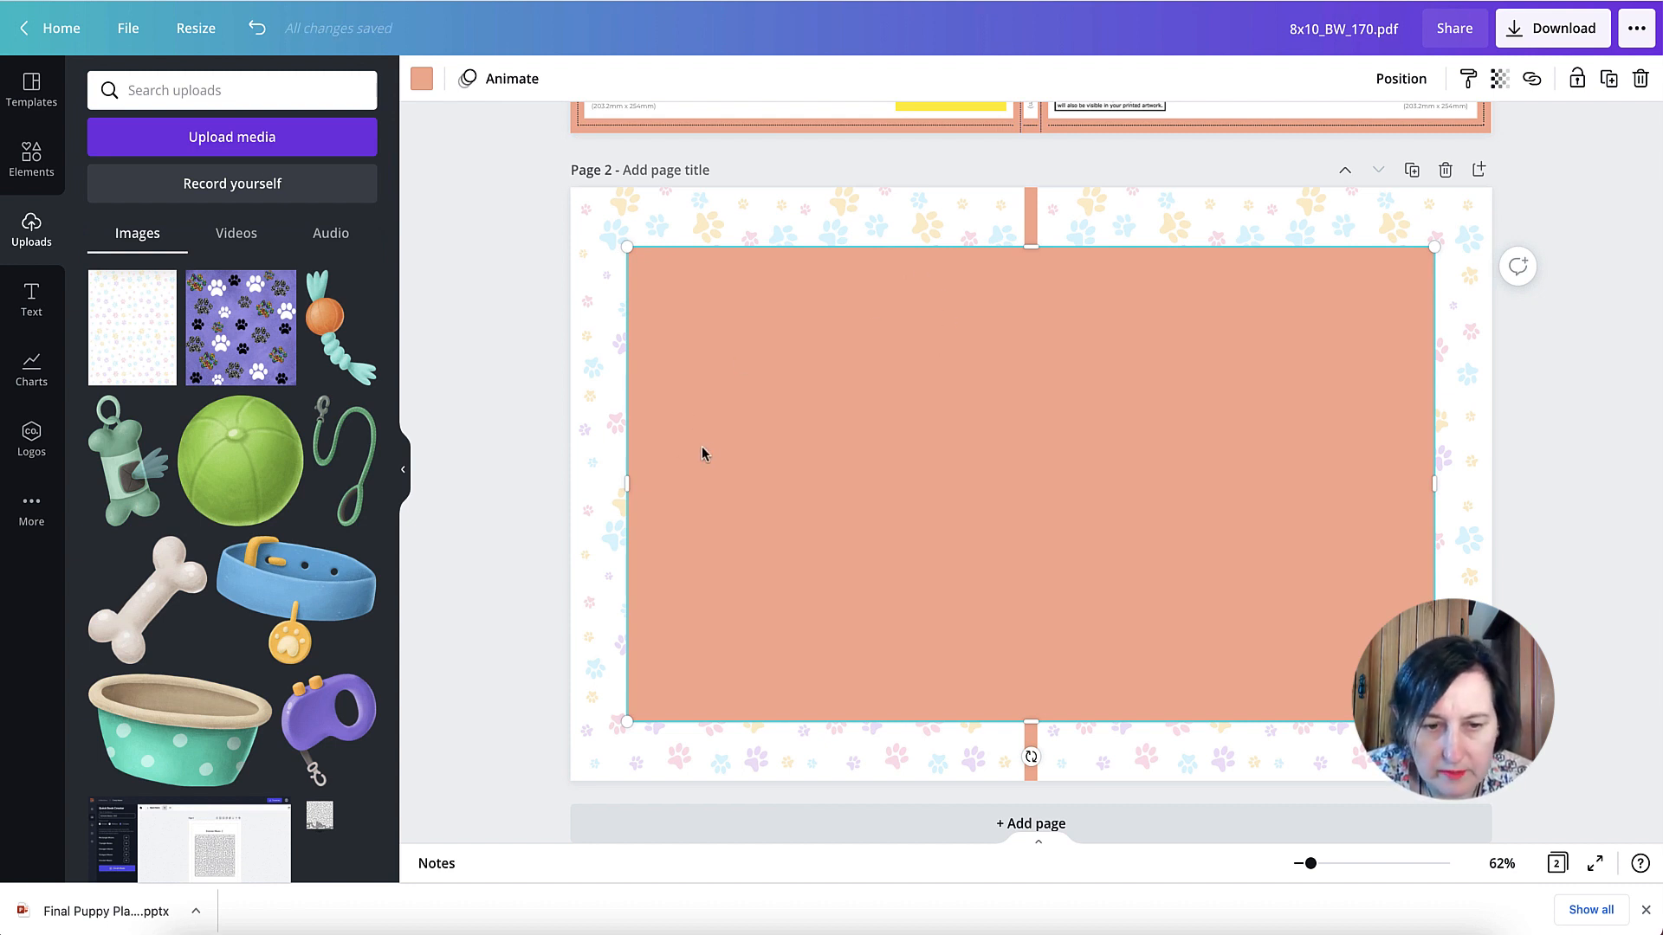
pyautogui.moveTo(625, 487); pyautogui.dragTo(1001, 448)
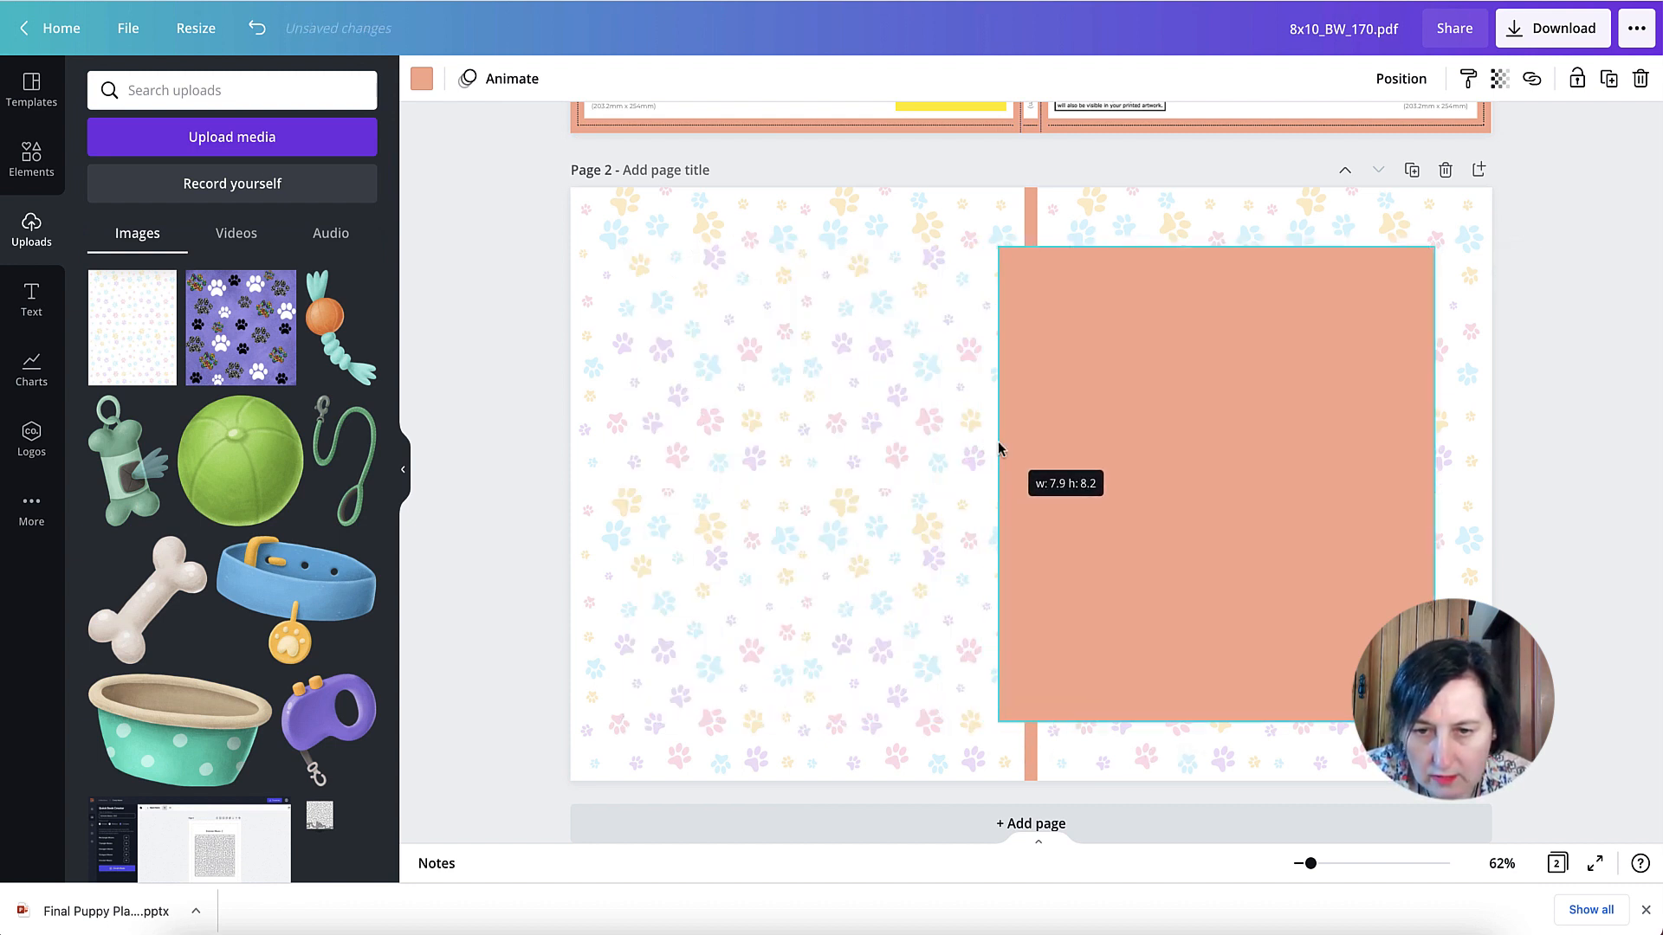
pyautogui.moveTo(1399, 478); pyautogui.dragTo(1039, 393)
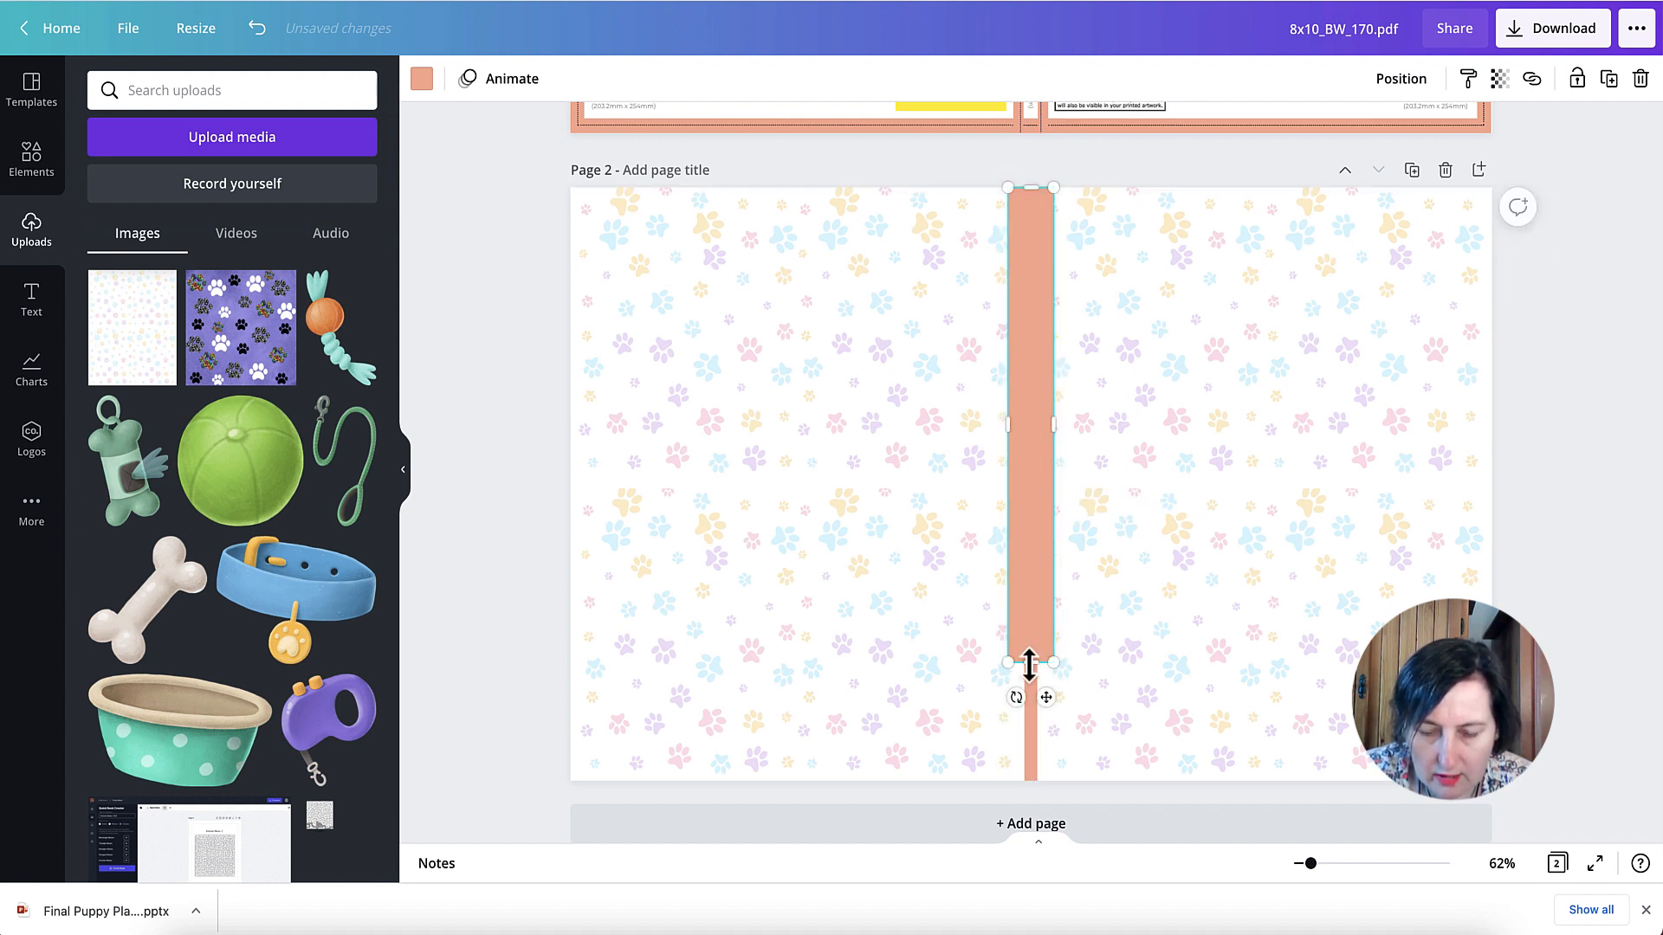
pyautogui.moveTo(1028, 665); pyautogui.dragTo(1027, 787)
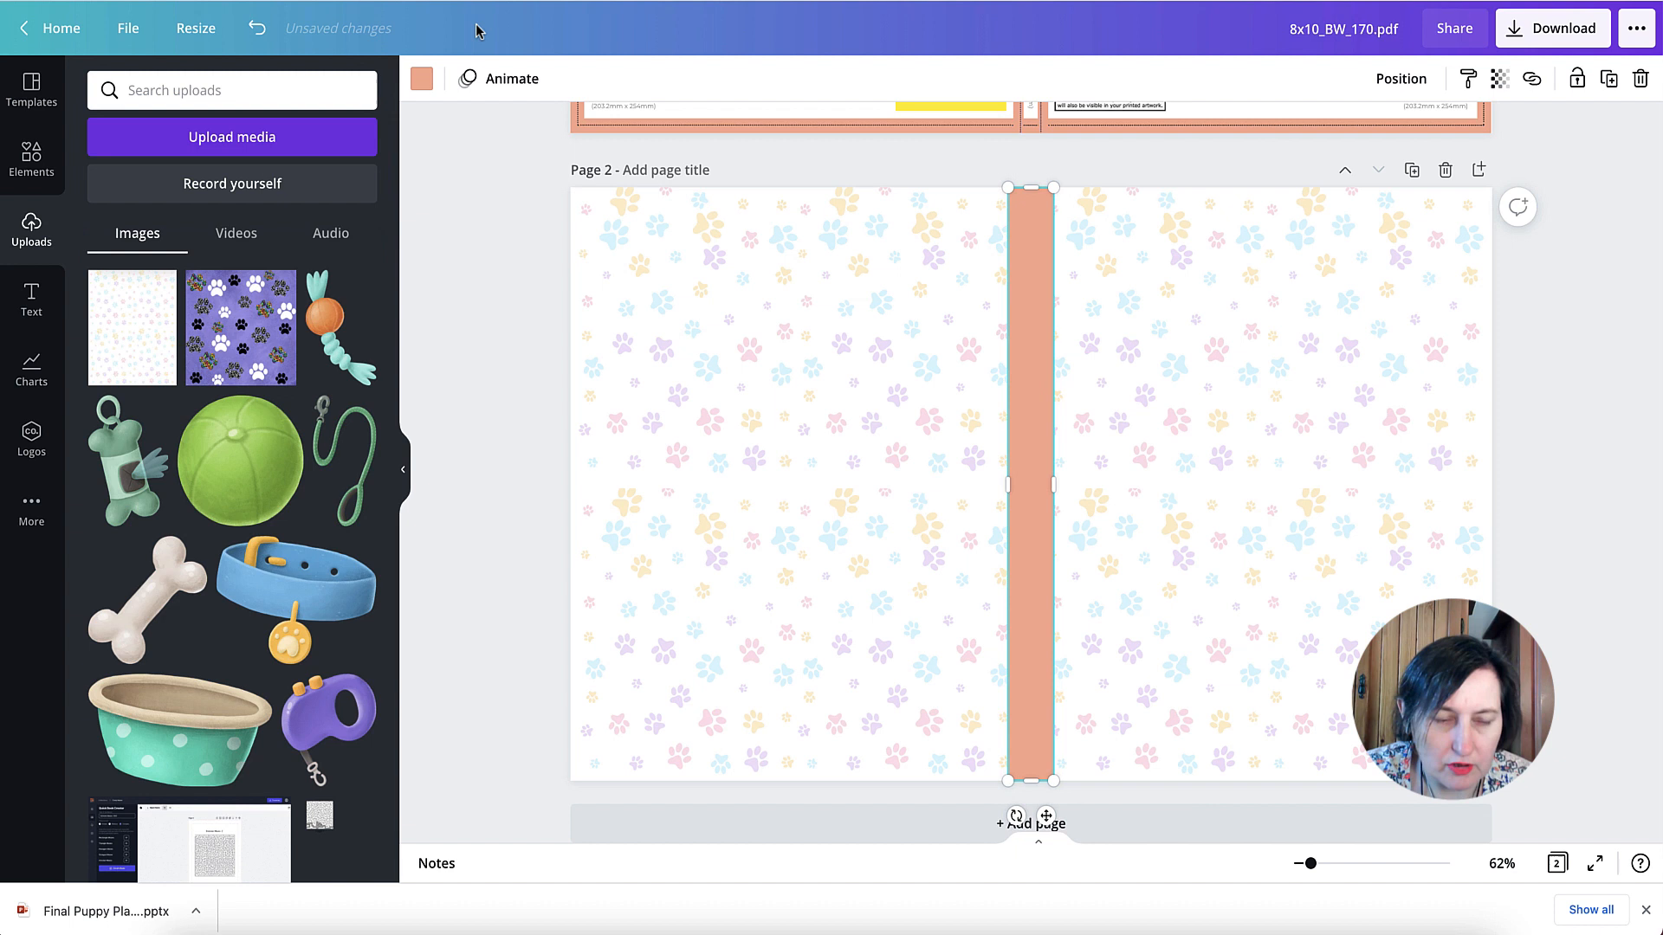
# Fill the spine strip with white from the document colors
pyautogui.click(422, 78)
pyautogui.click(106, 232)
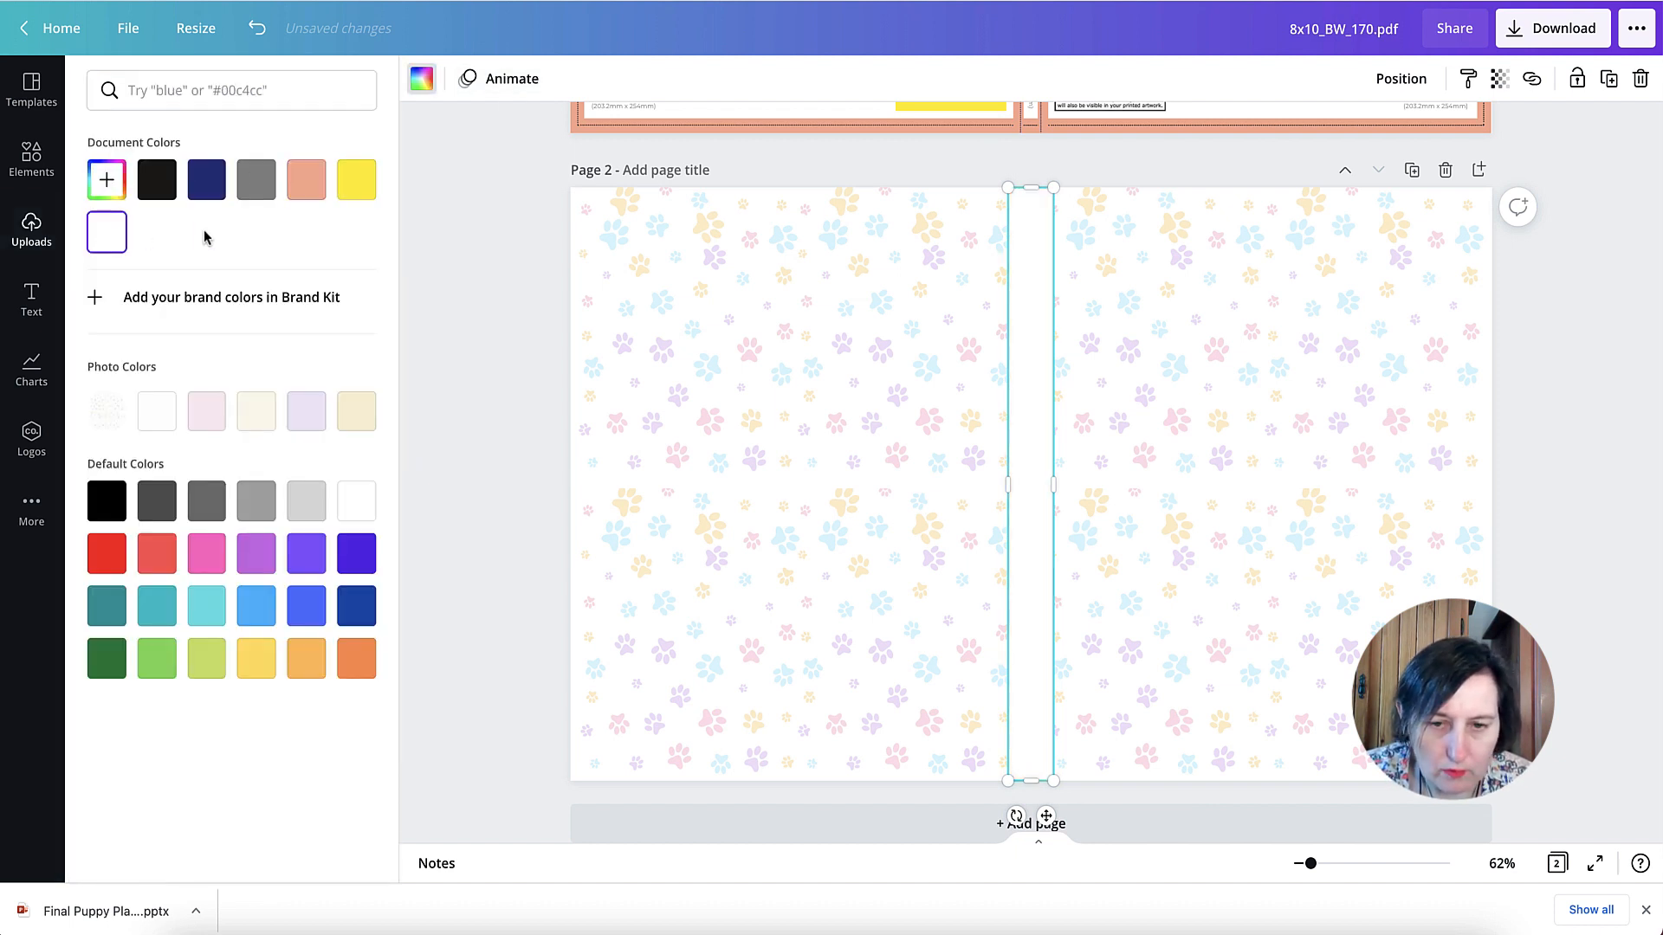
pyautogui.click(917, 178)
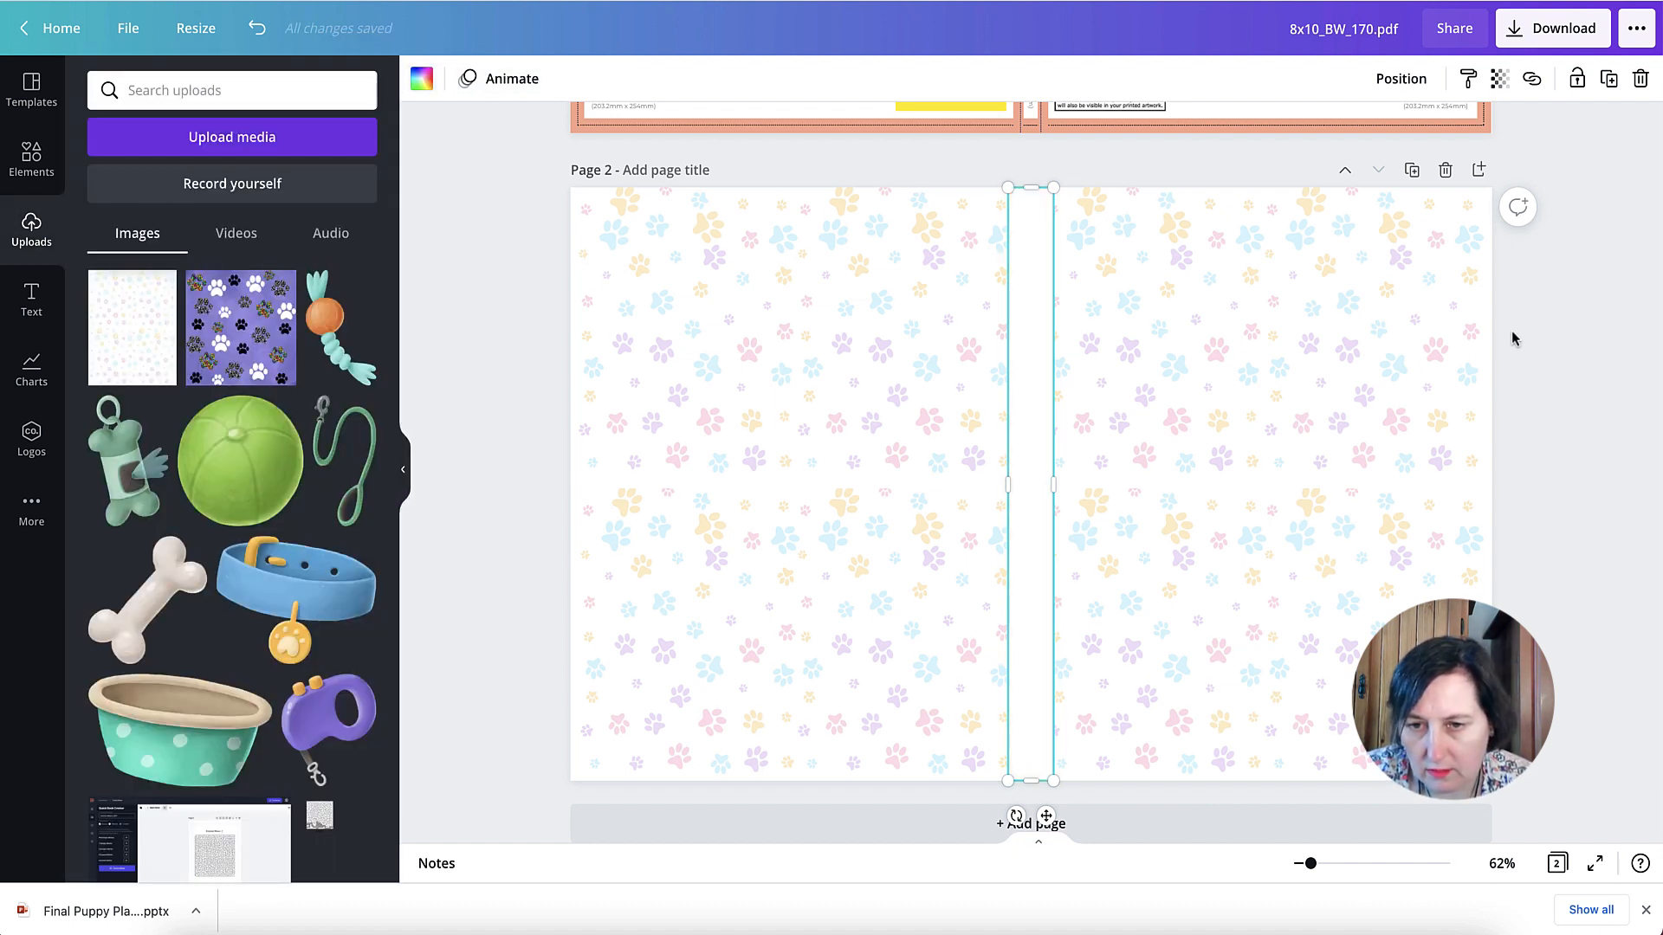
pyautogui.click(1530, 401)
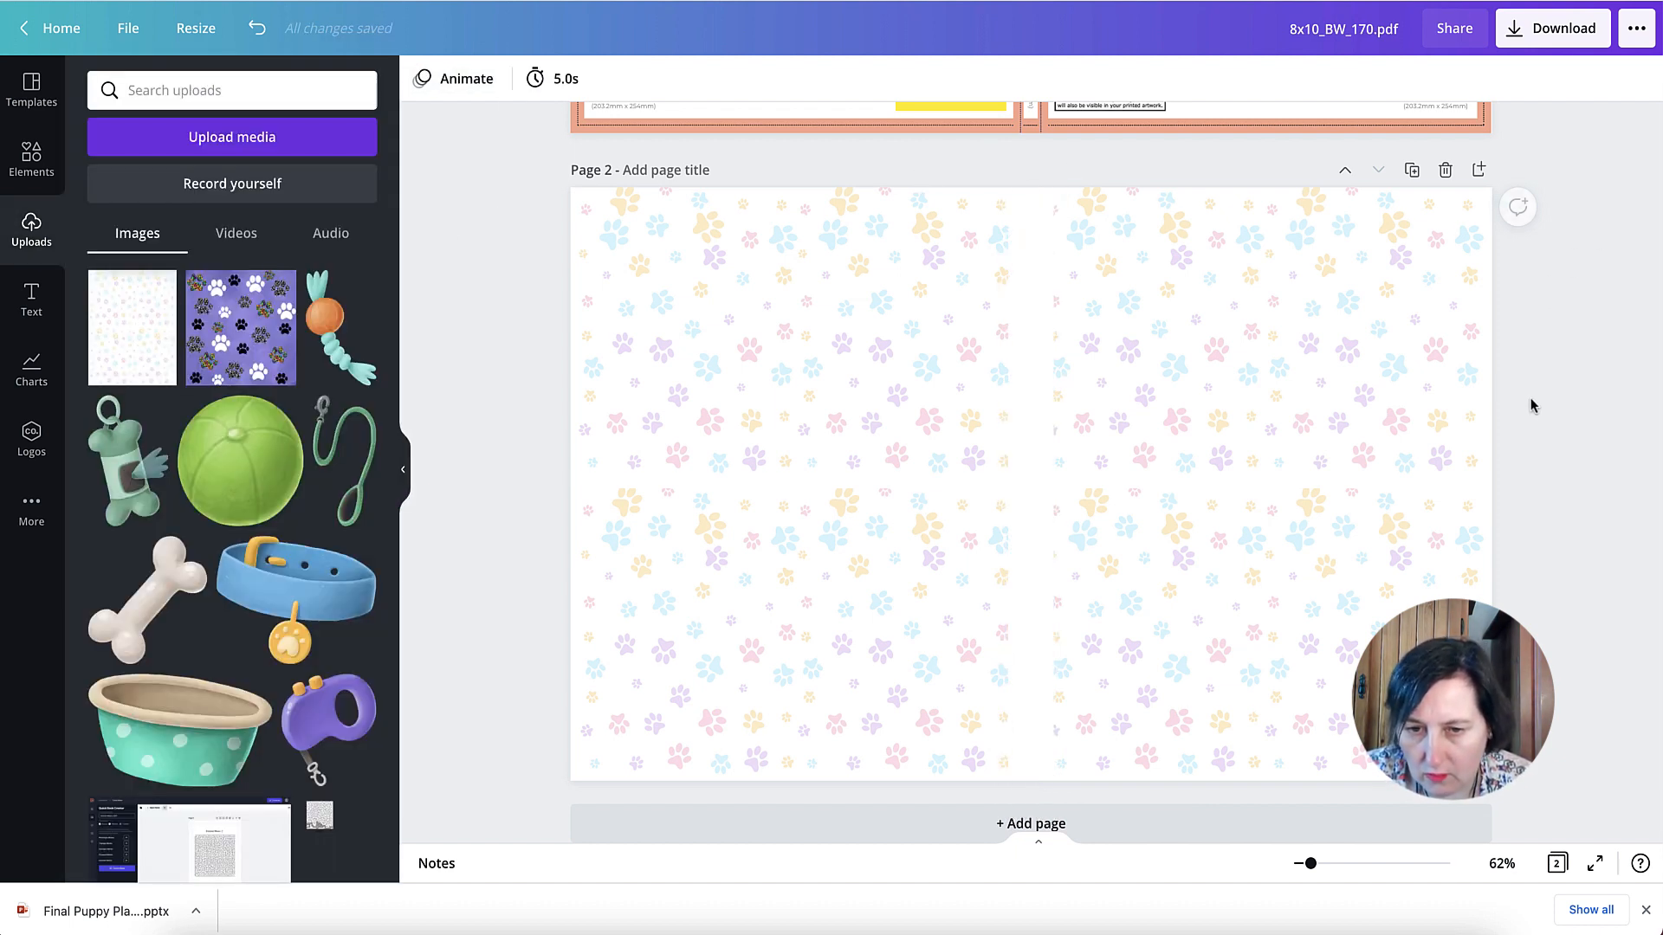
# Try pale pink and pale lavender from the photo colors on the spine strip, settling on the lavender fill
pyautogui.click(1121, 433)
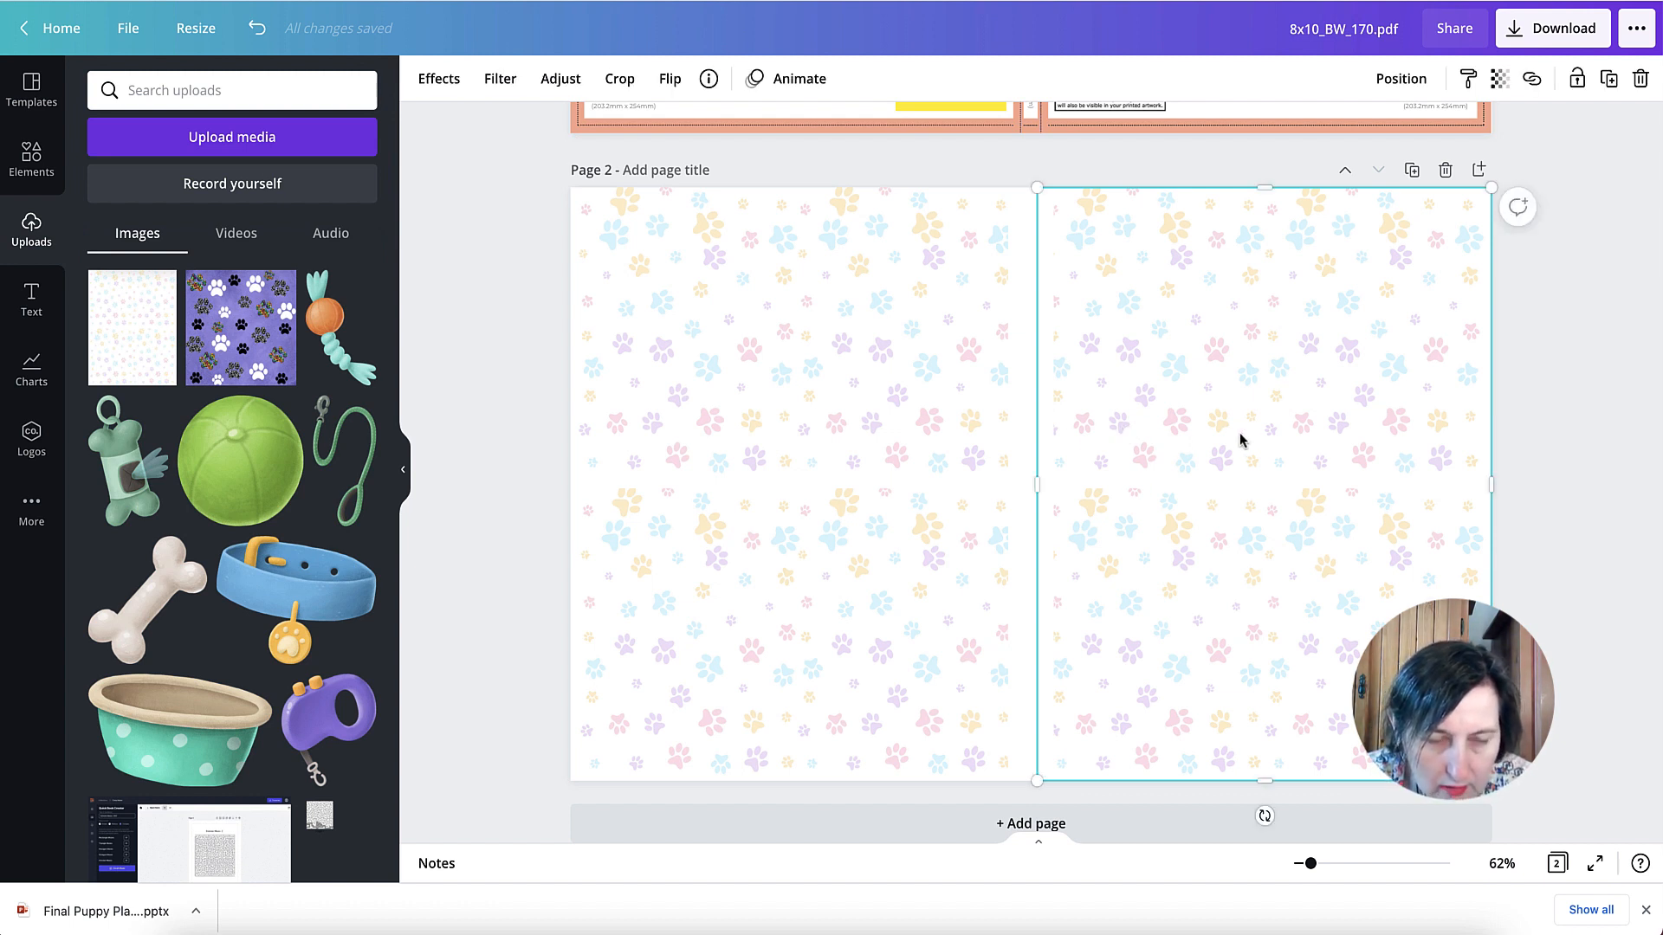
pyautogui.click(1020, 269)
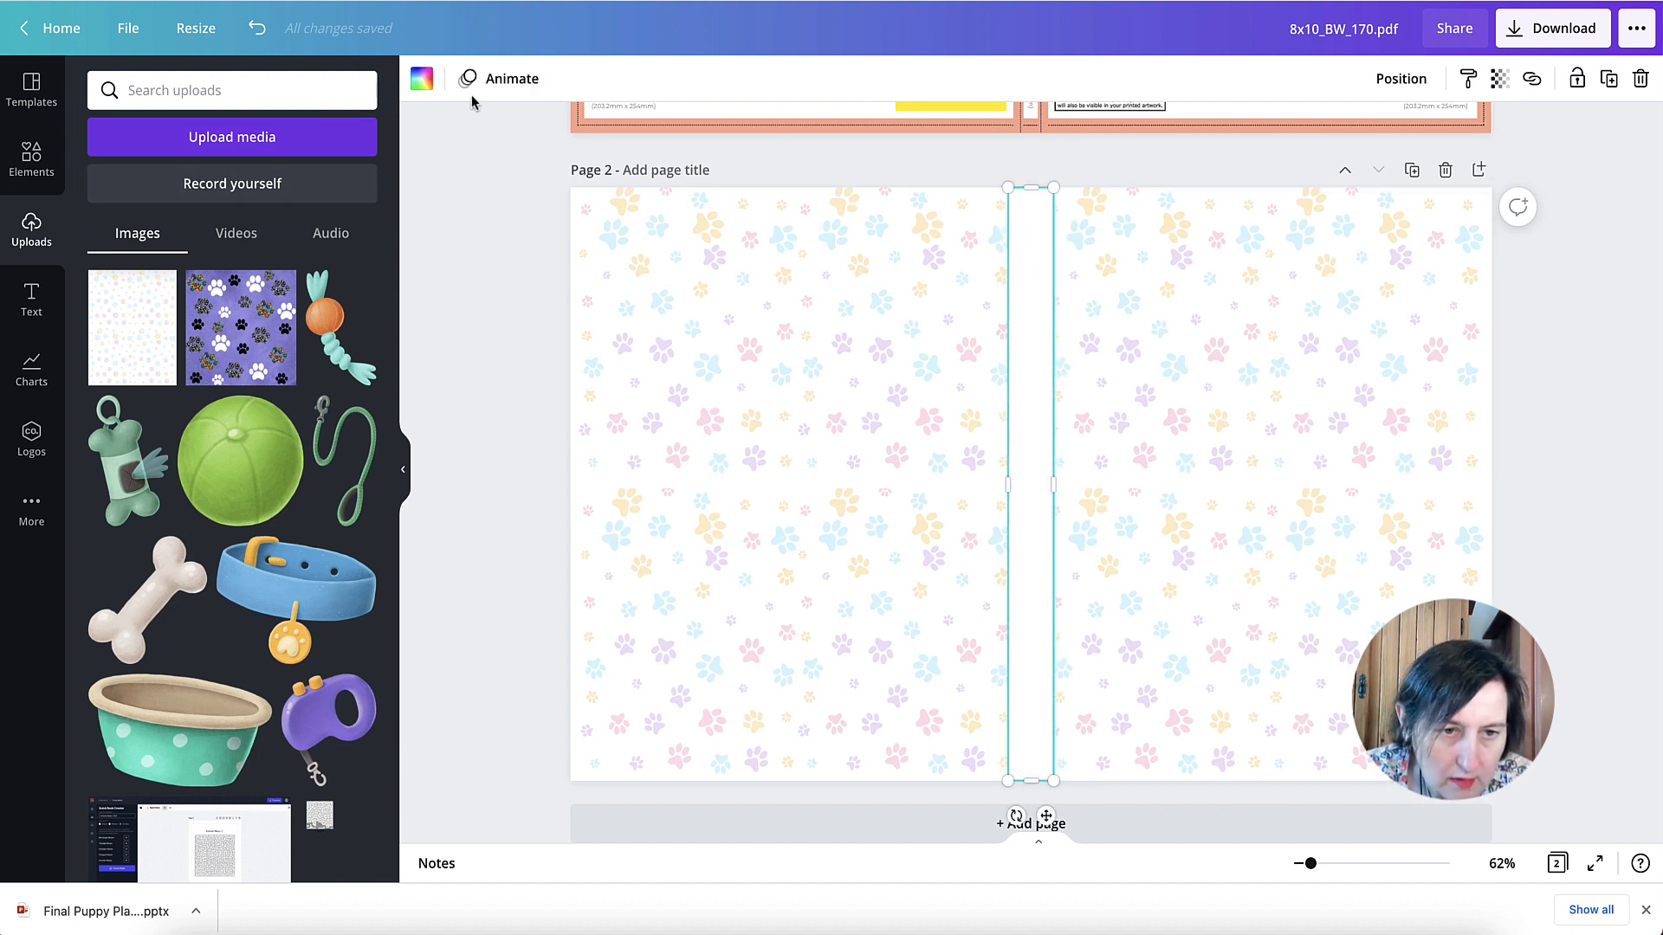
pyautogui.click(422, 77)
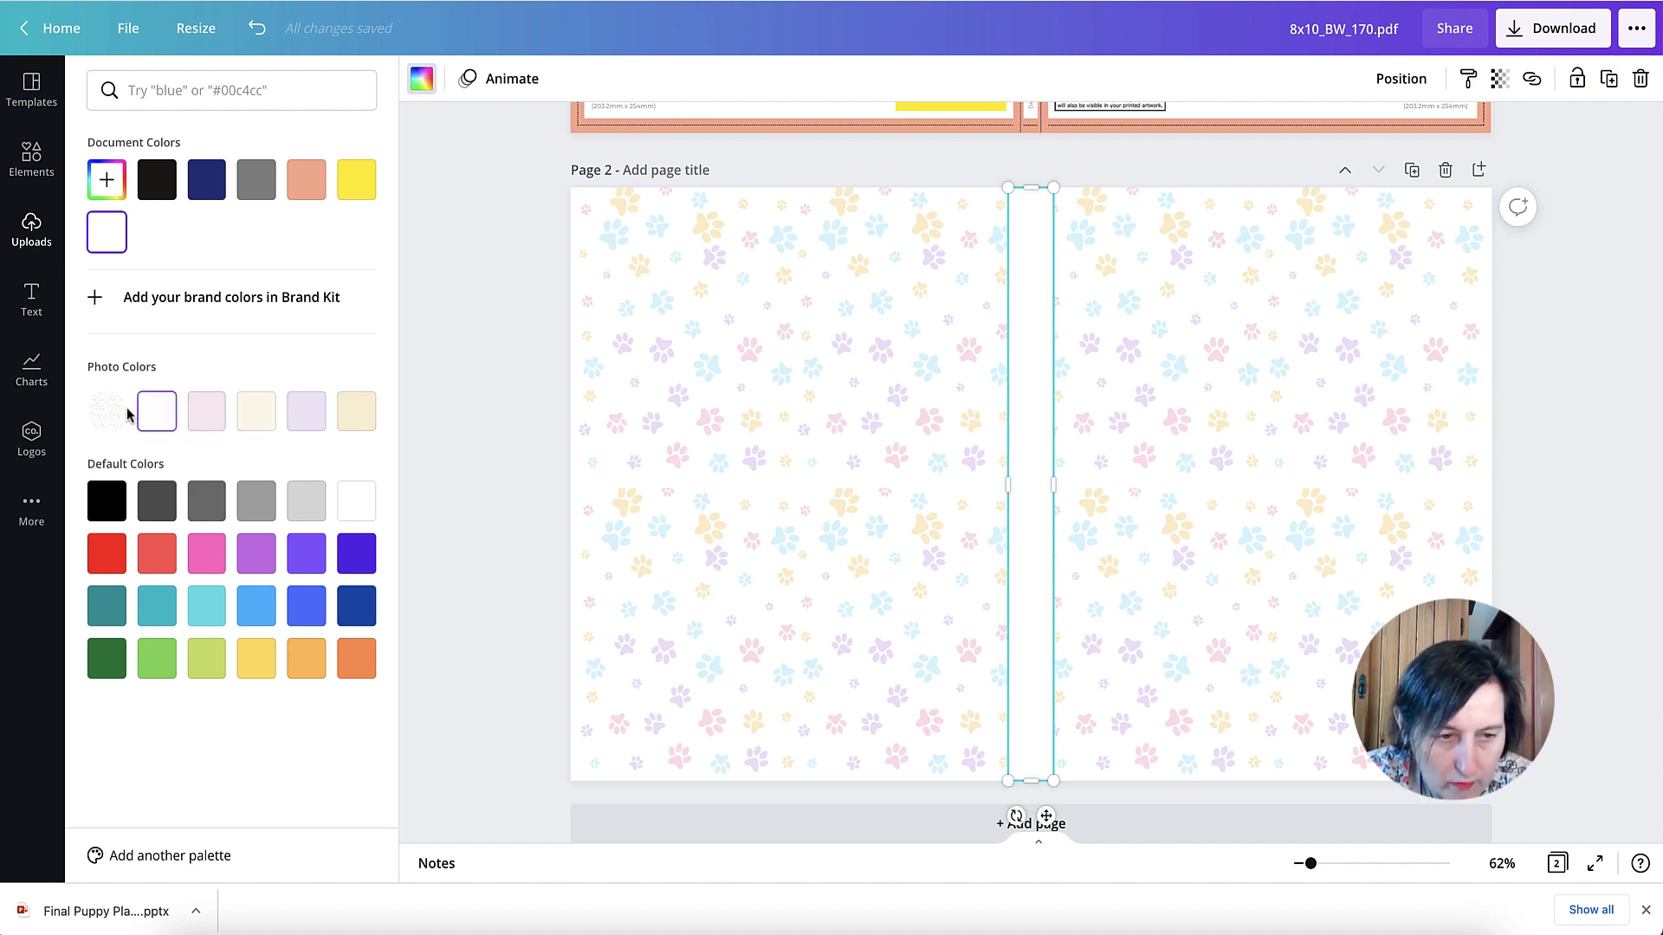
pyautogui.click(198, 417)
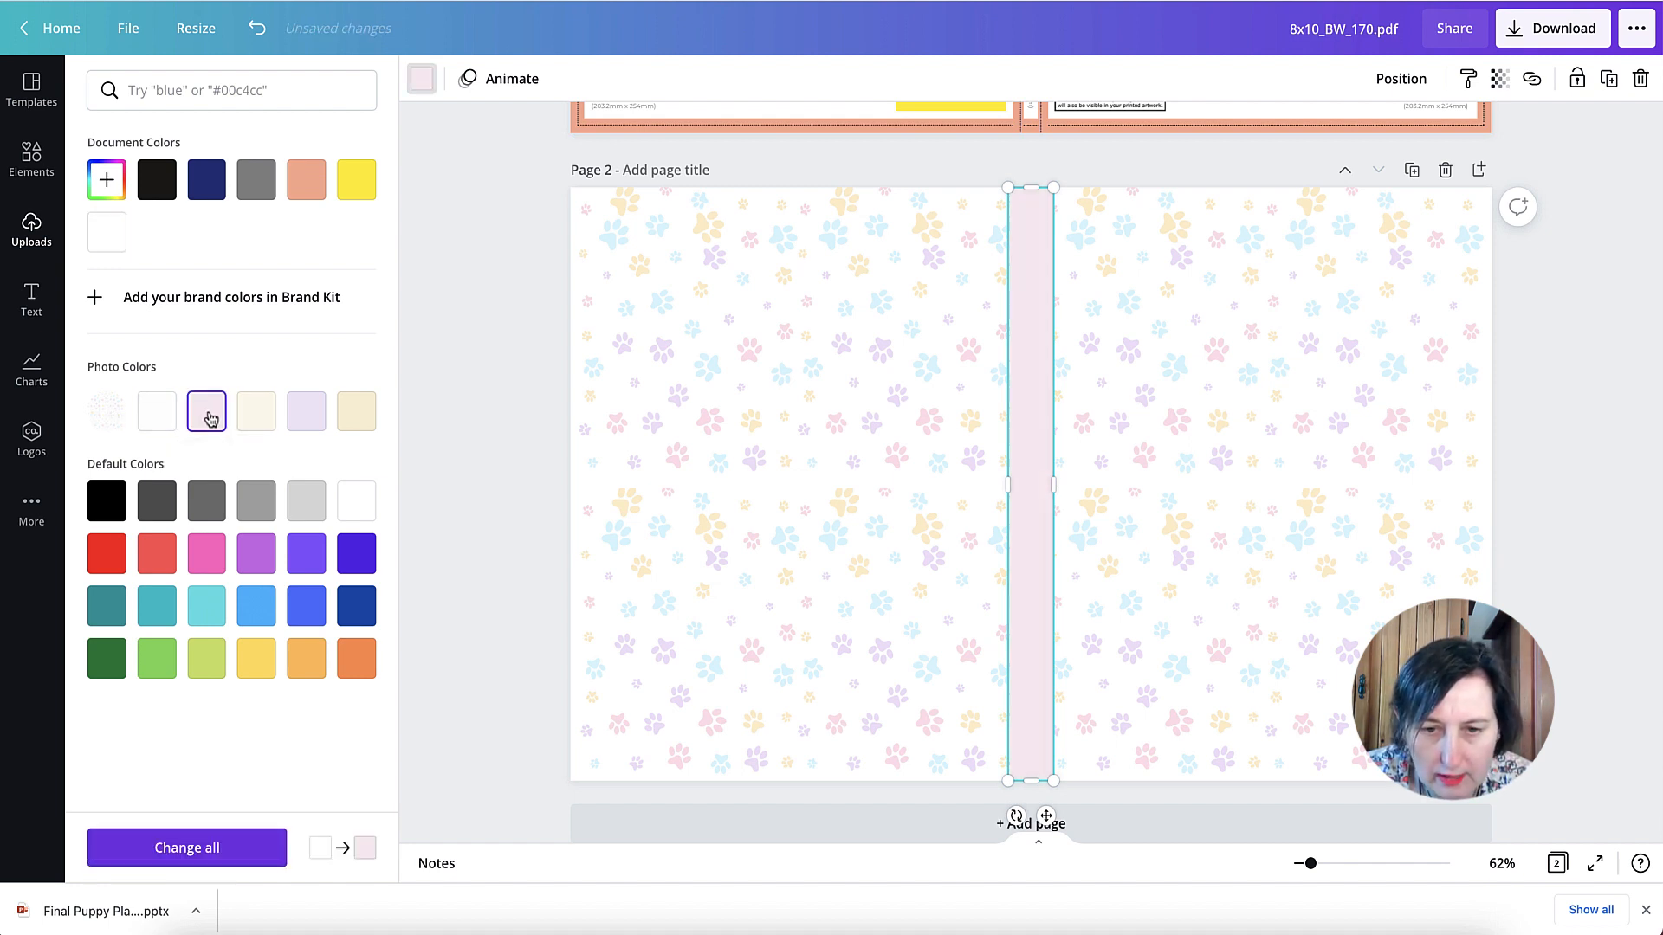
pyautogui.click(317, 419)
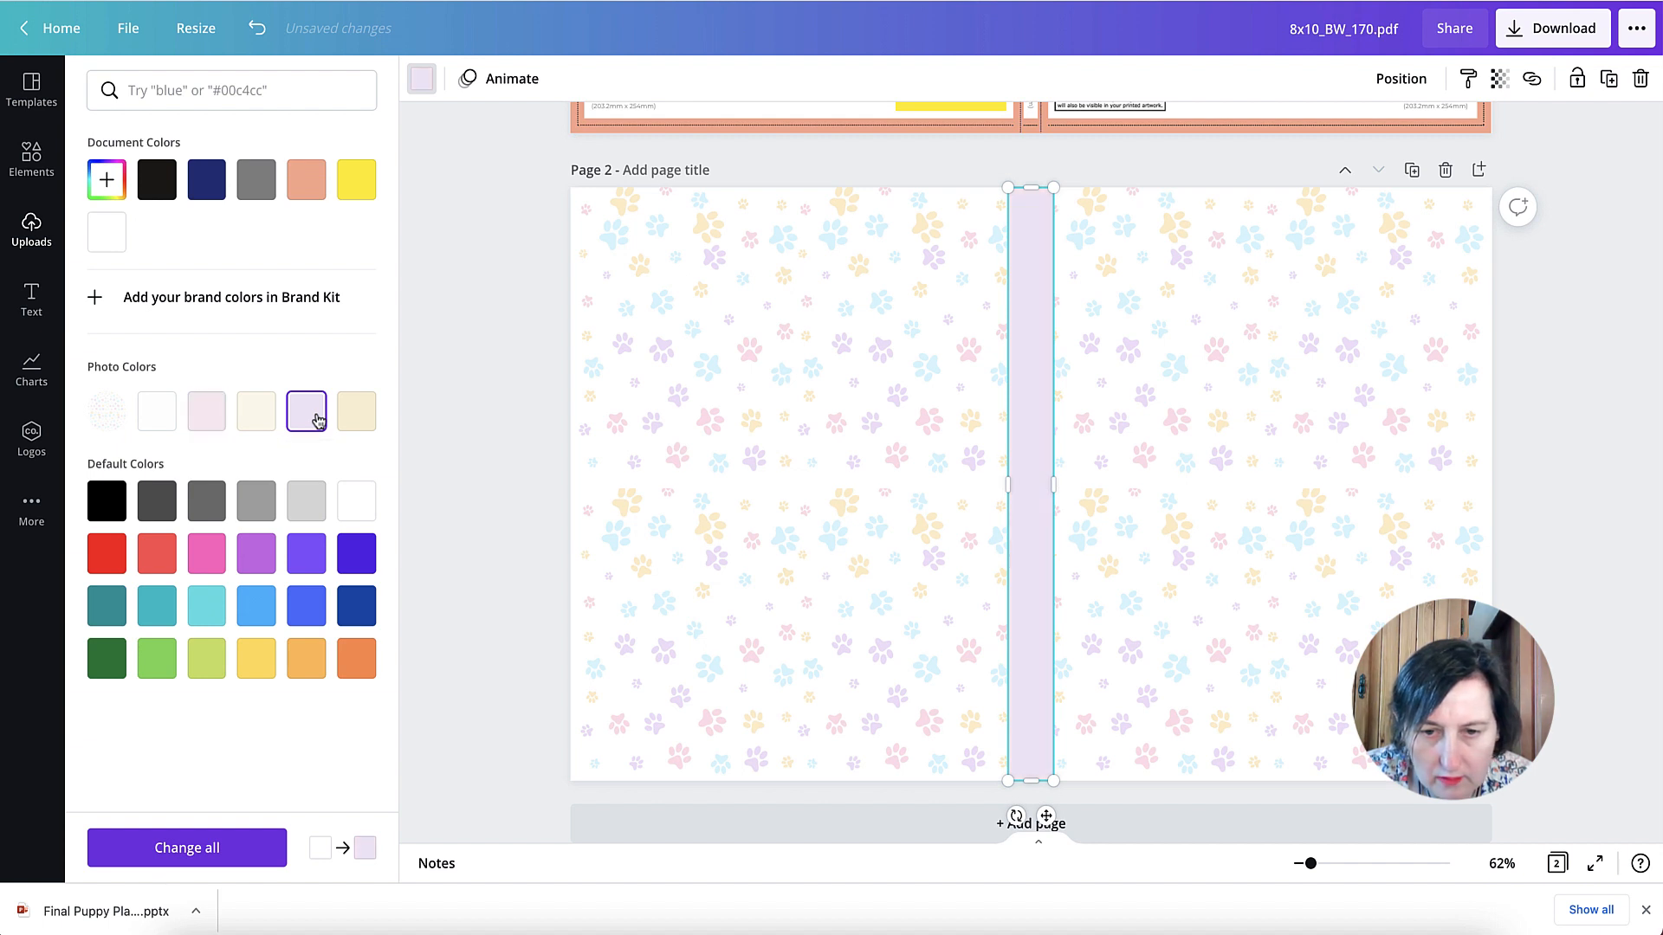
pyautogui.click(207, 419)
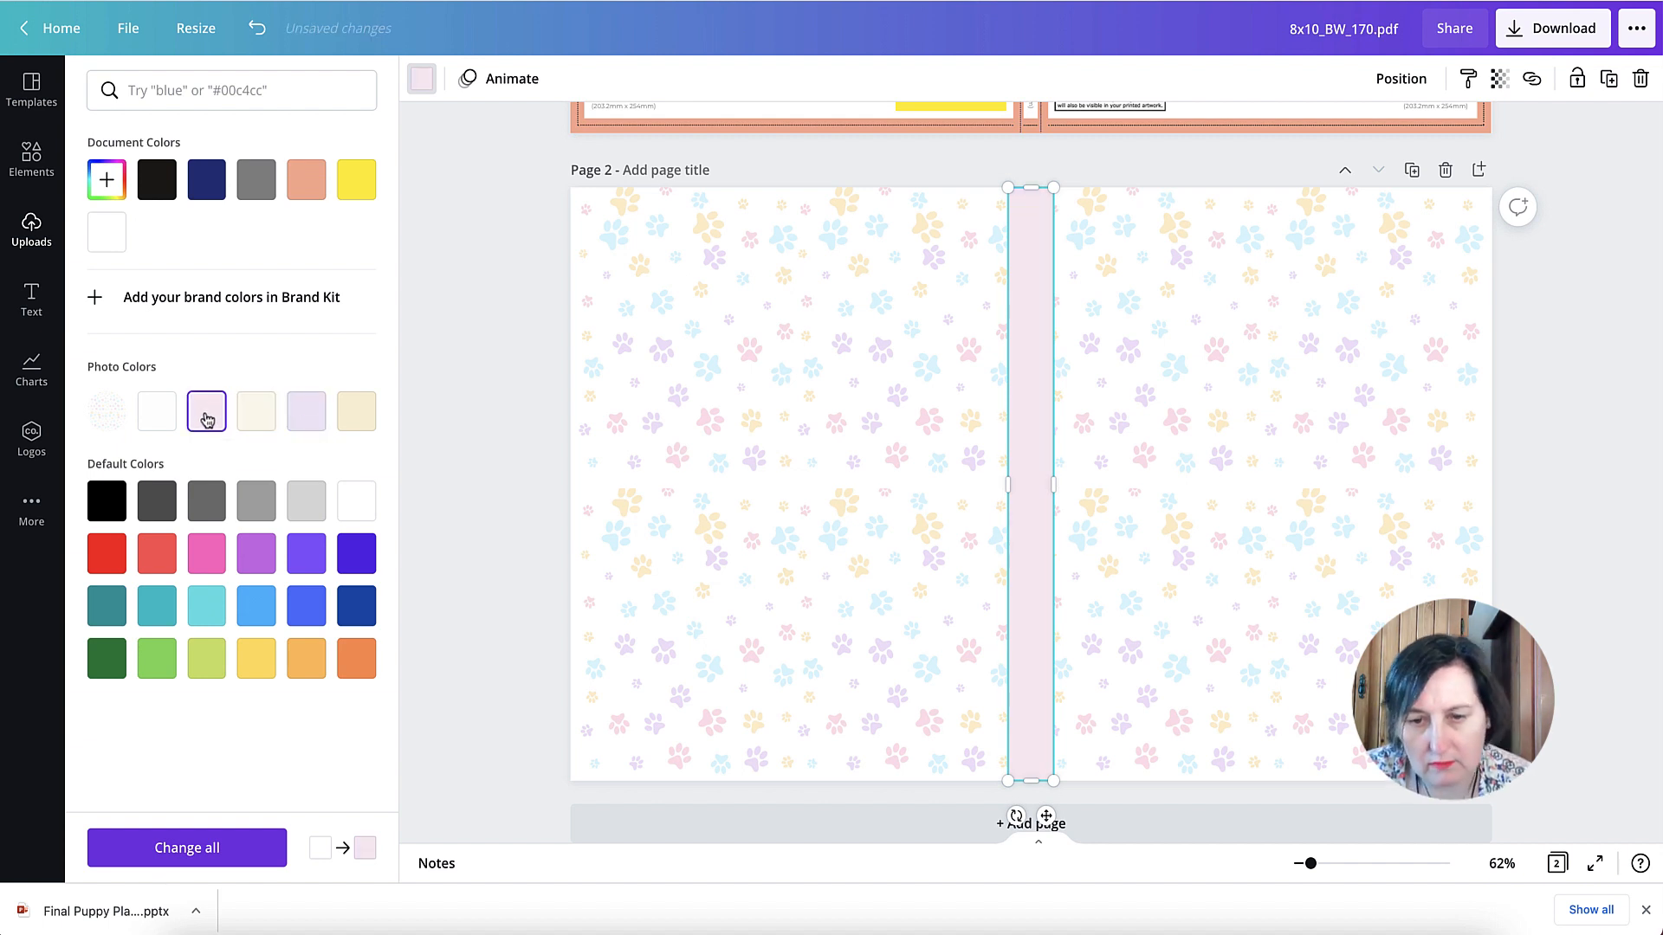
pyautogui.click(313, 415)
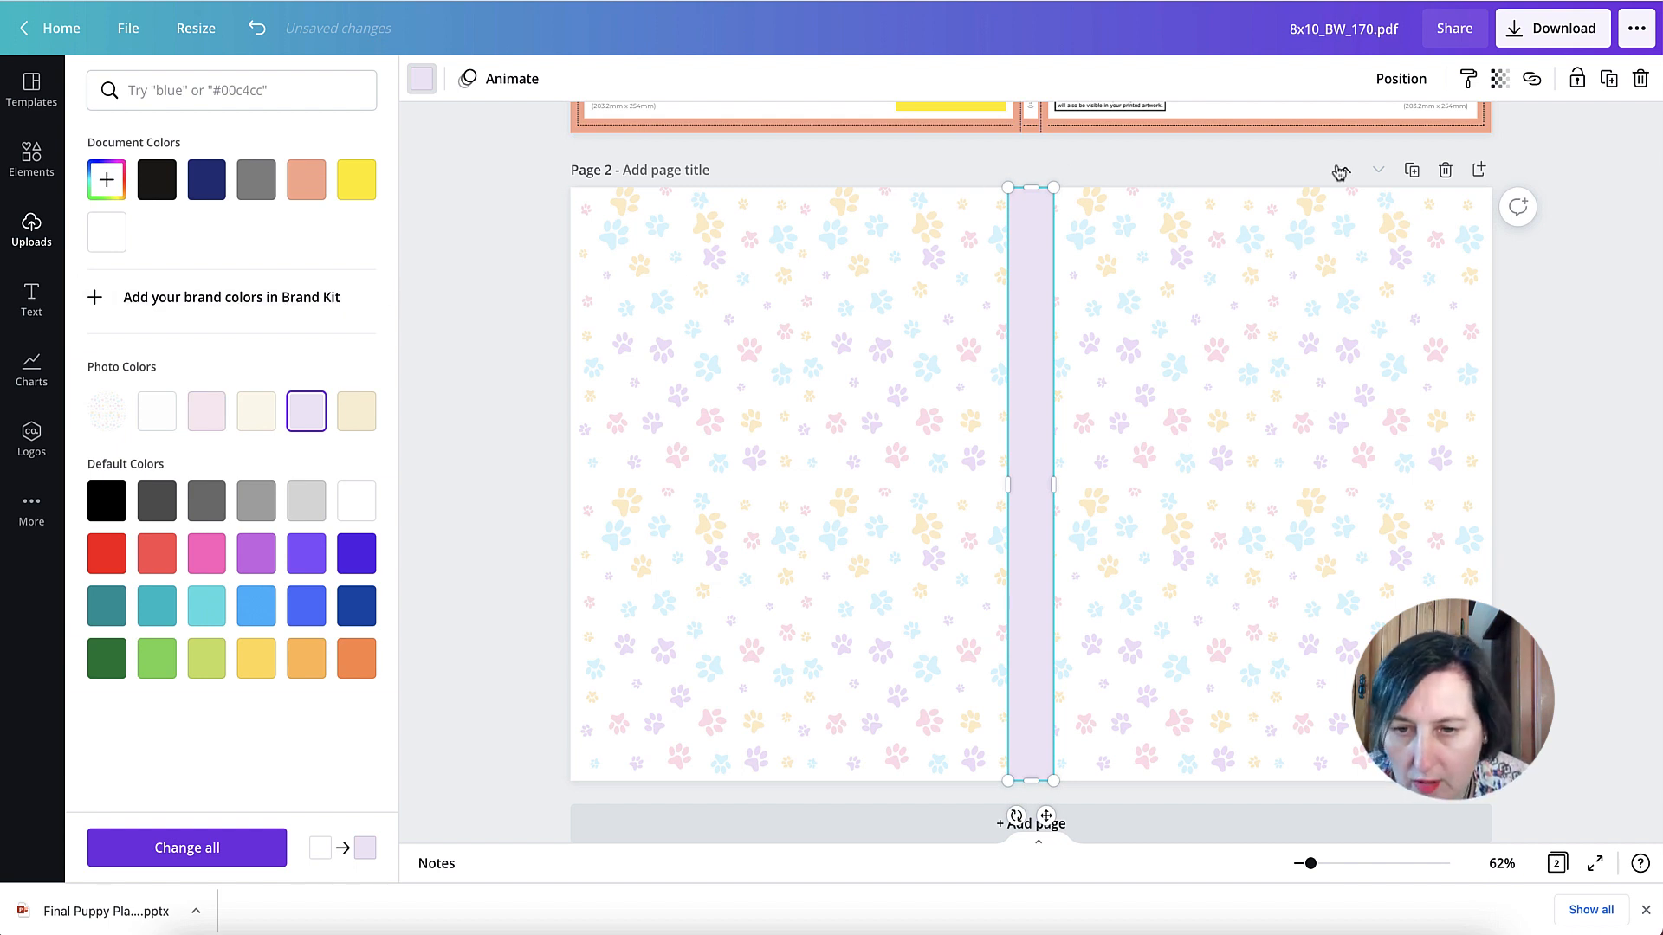
pyautogui.click(1600, 360)
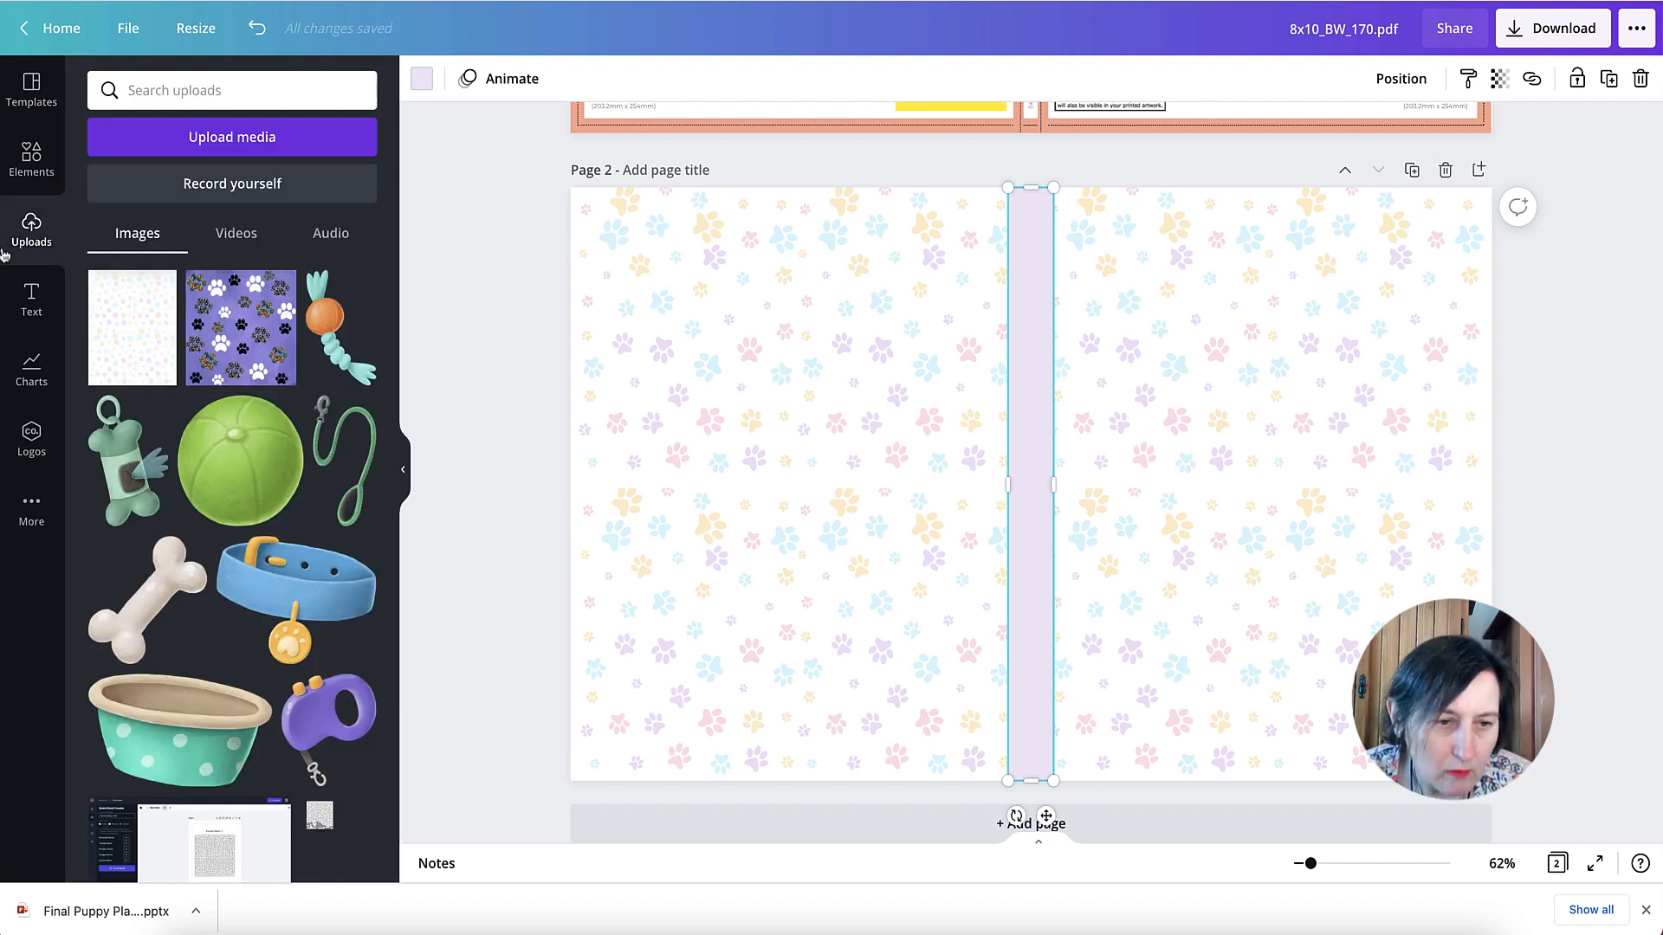
# Add a circle shape, move it onto the front cover half of page 2 and enlarge it
pyautogui.click(31, 156)
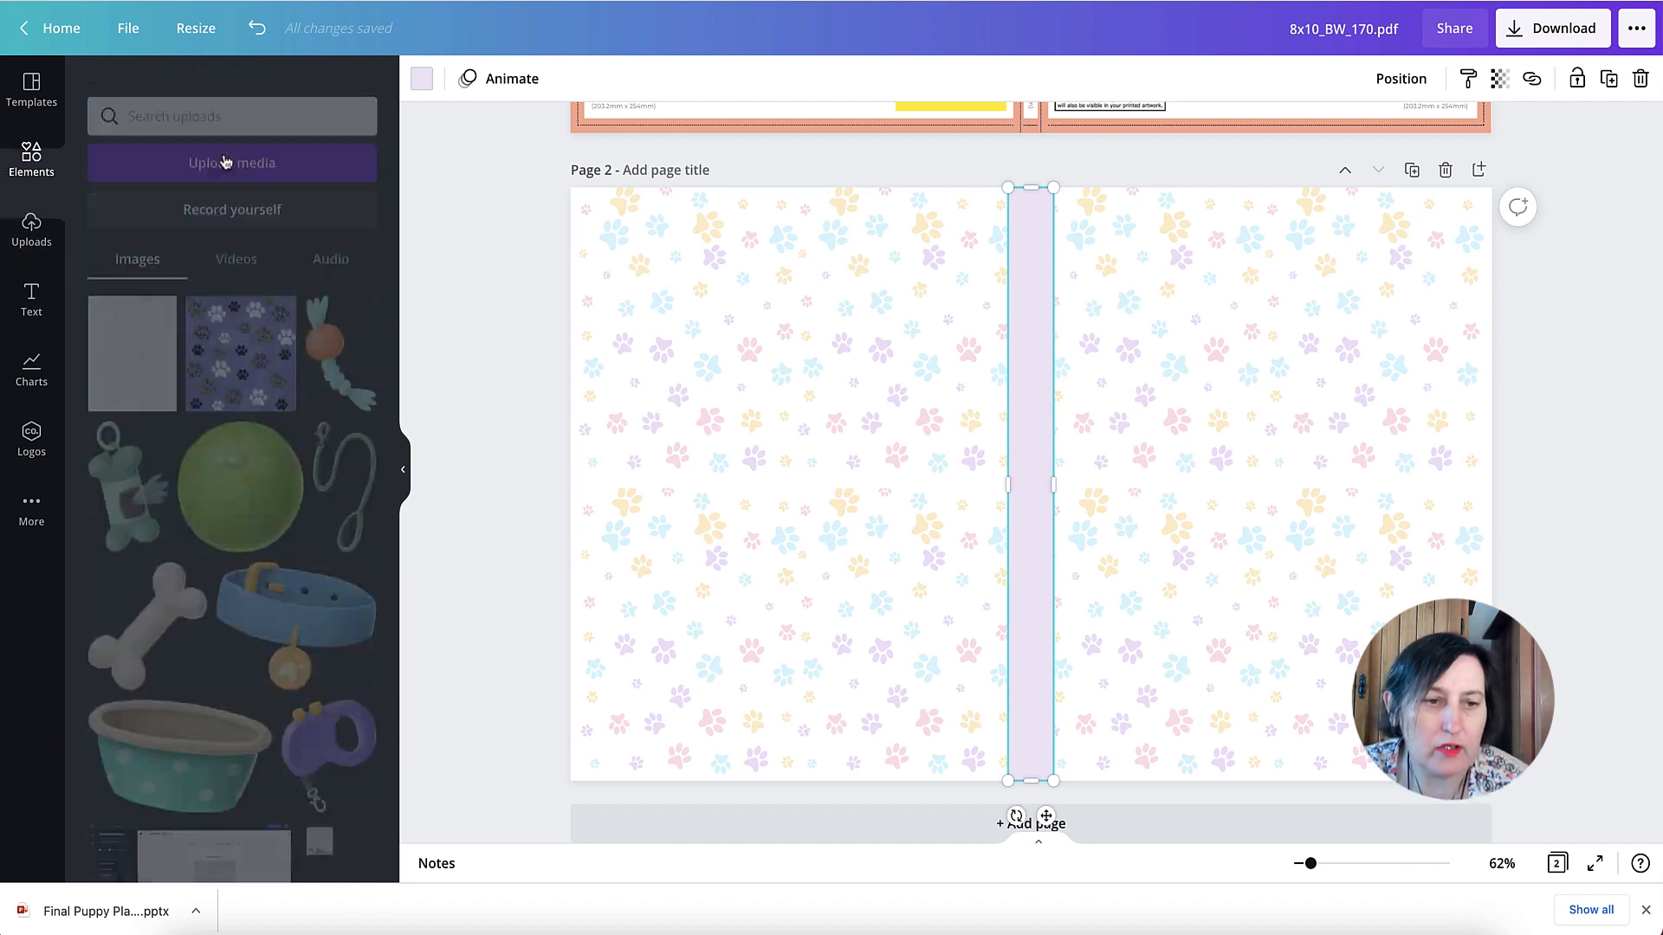
pyautogui.press('r')
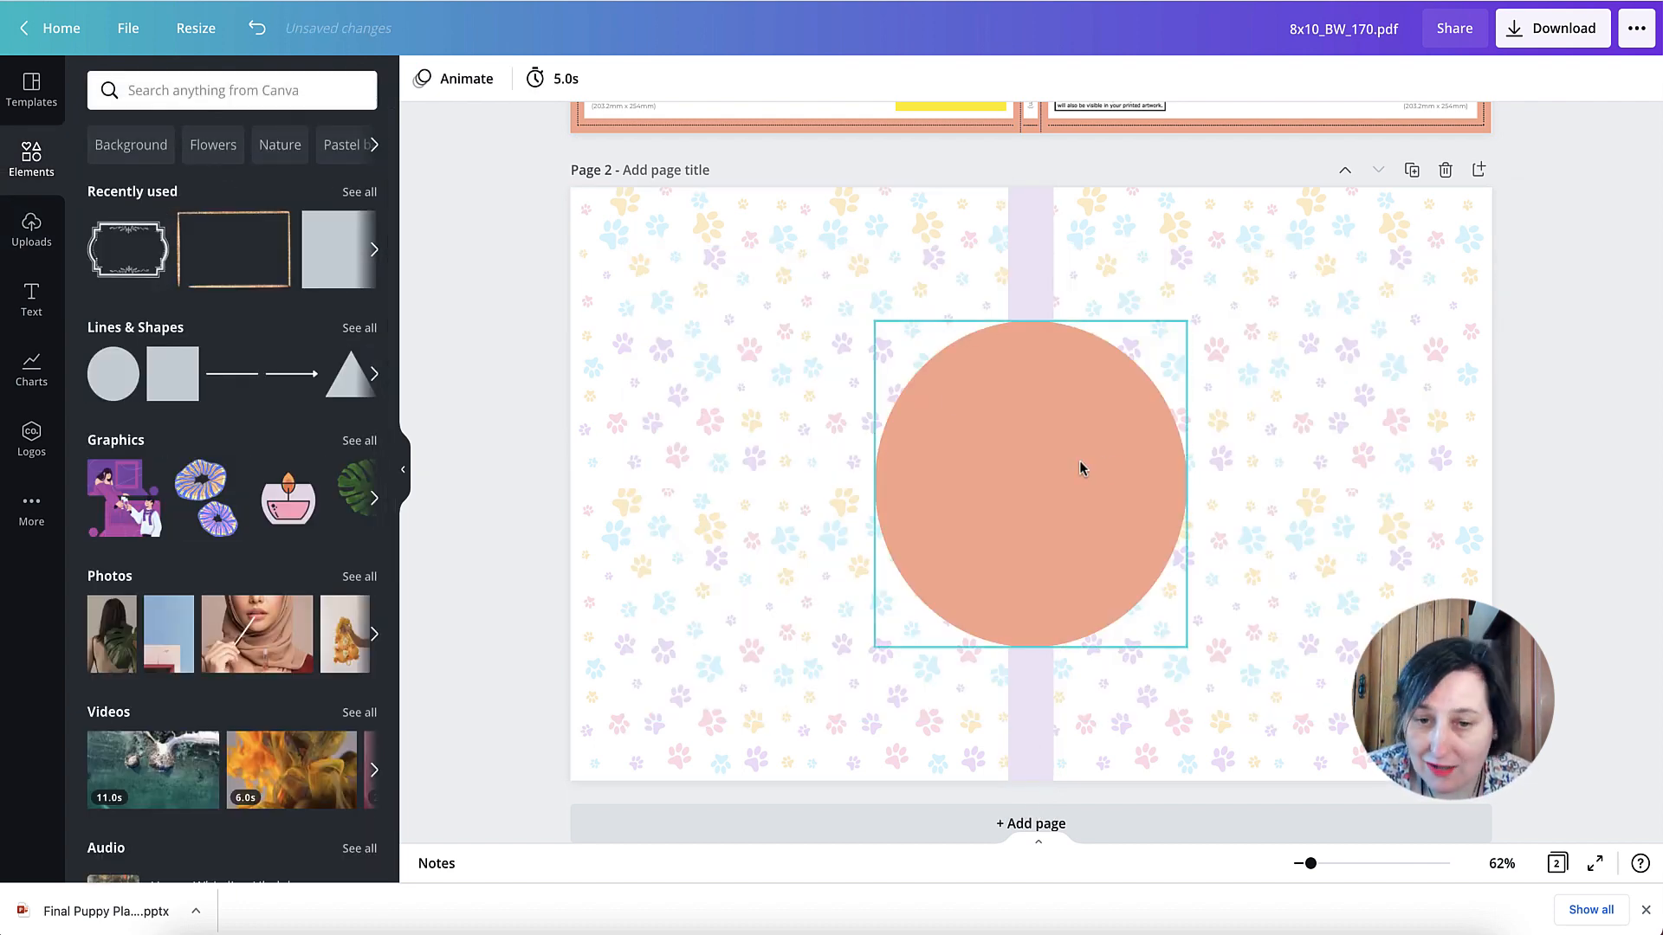
pyautogui.moveTo(1080, 467); pyautogui.dragTo(1329, 427)
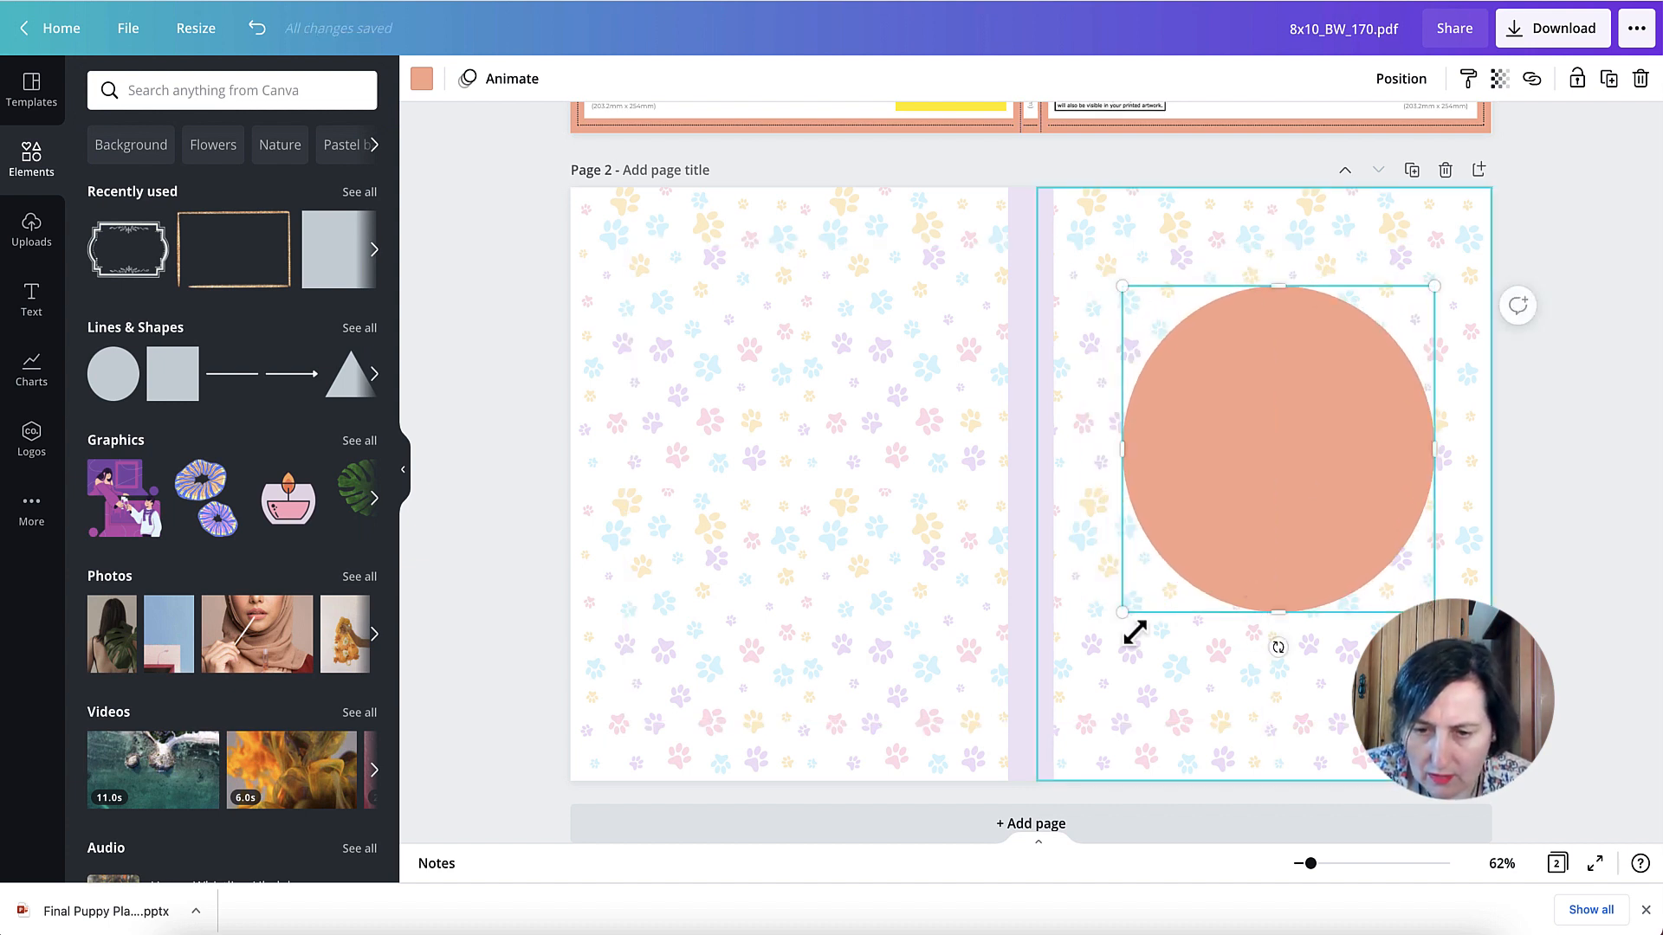
pyautogui.moveTo(1124, 615); pyautogui.dragTo(1080, 656)
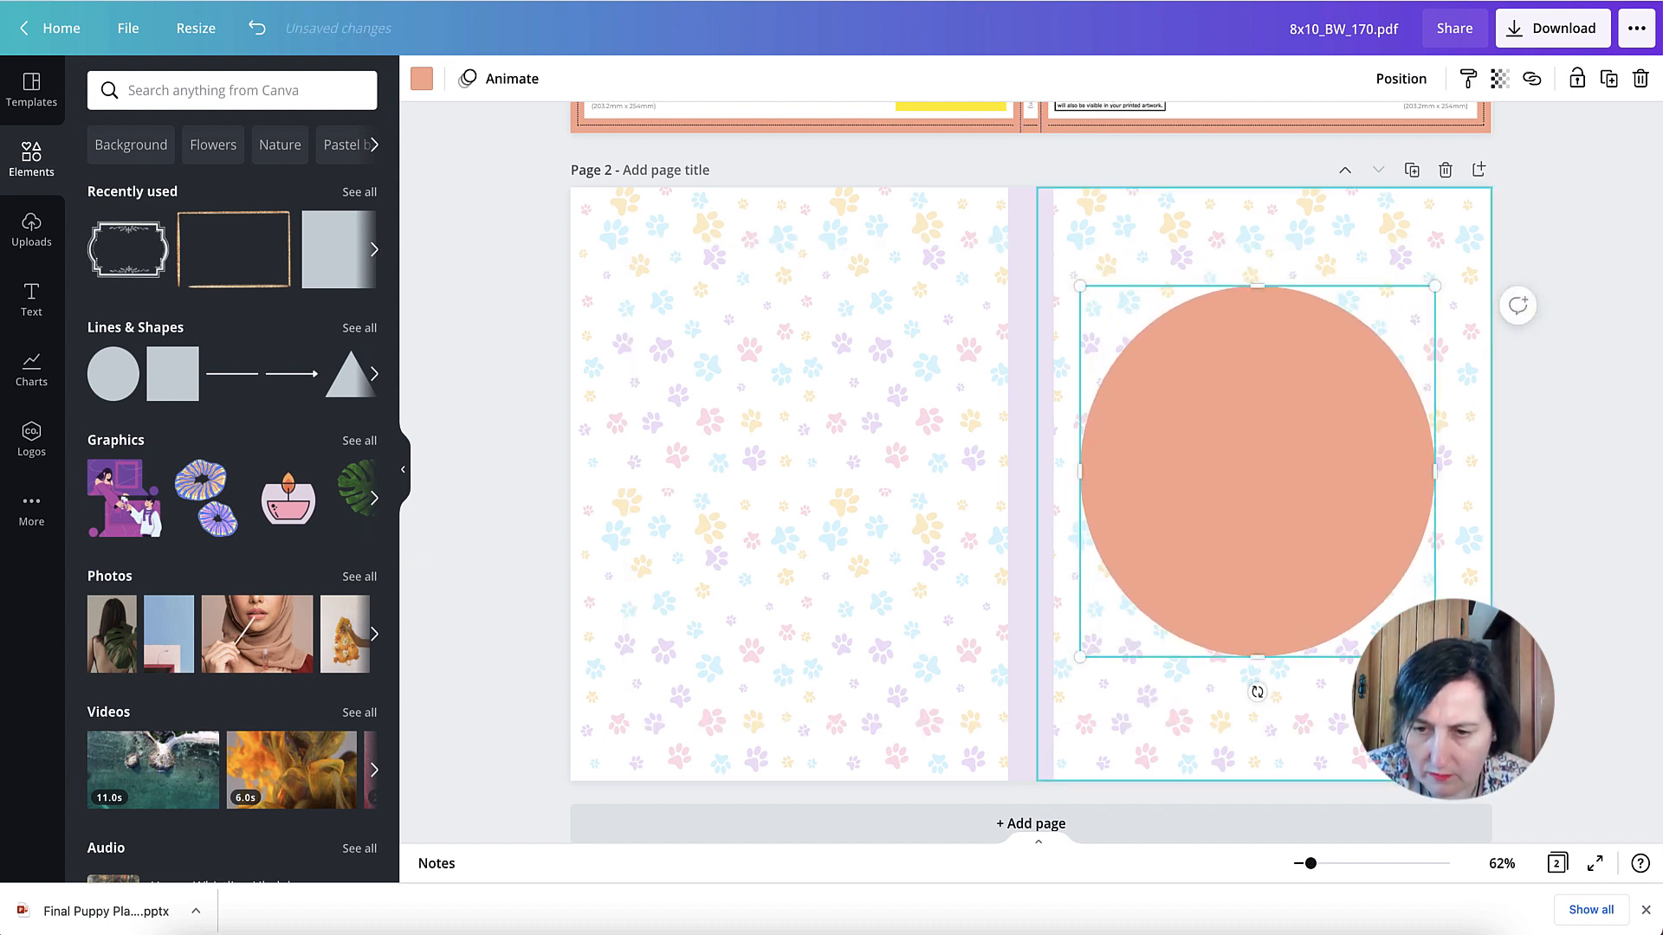
# Try a white fill on the front cover circle, then fill it black and enlarge it to about 7.4 × 7.4 in
pyautogui.click(422, 79)
pyautogui.click(159, 242)
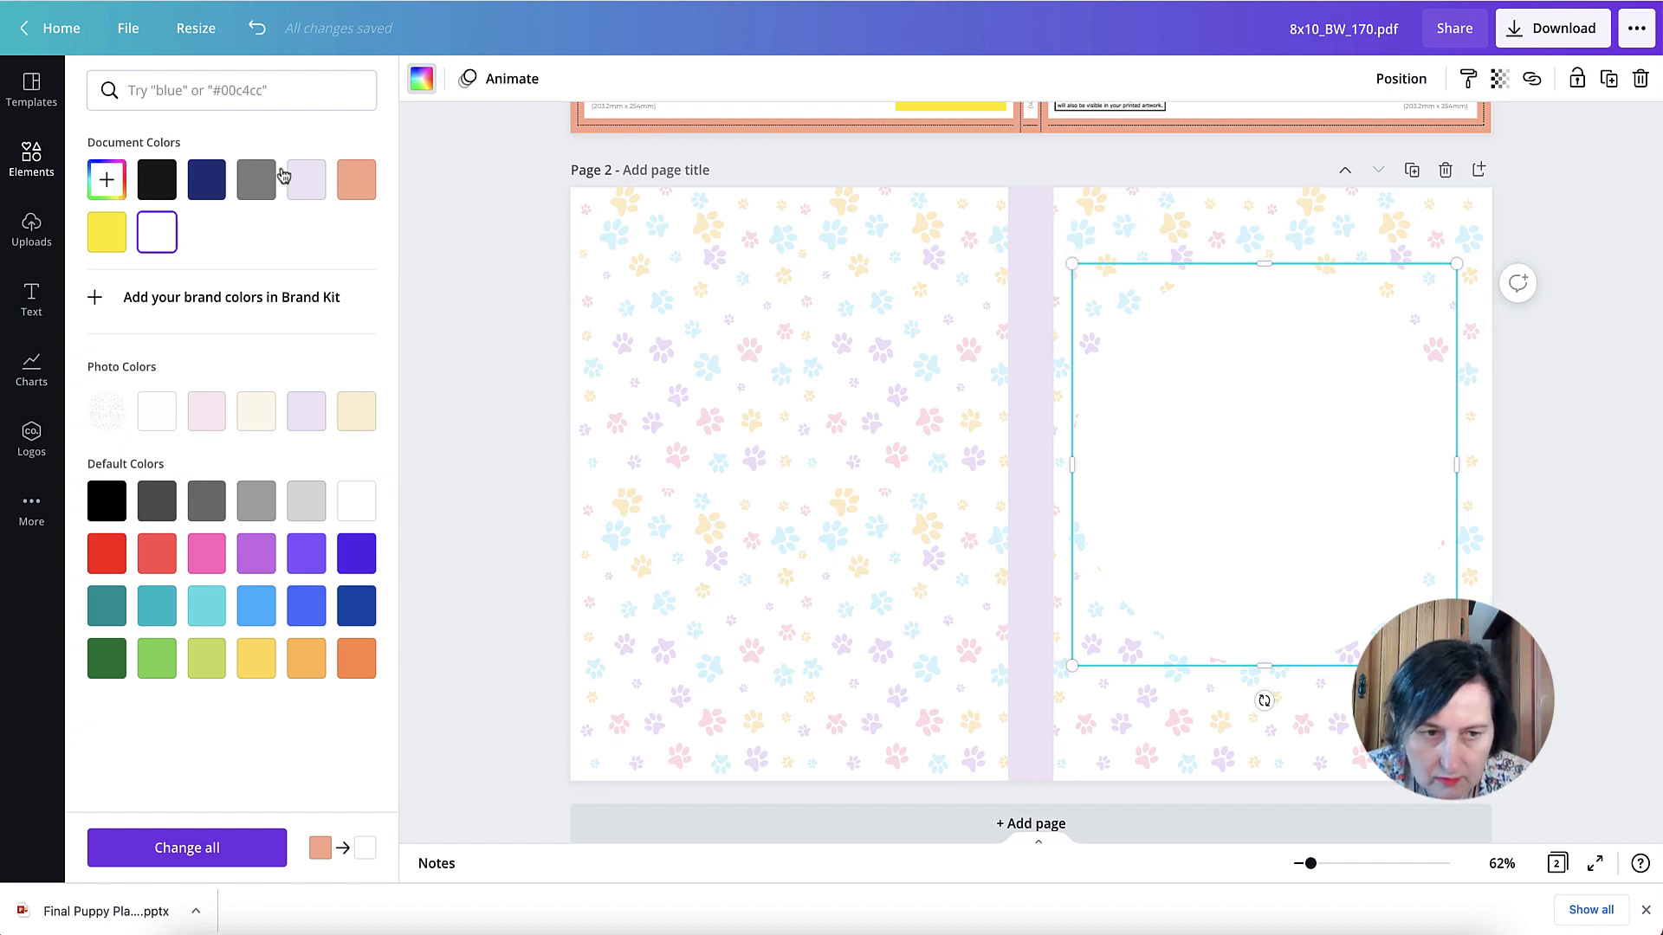
pyautogui.click(157, 179)
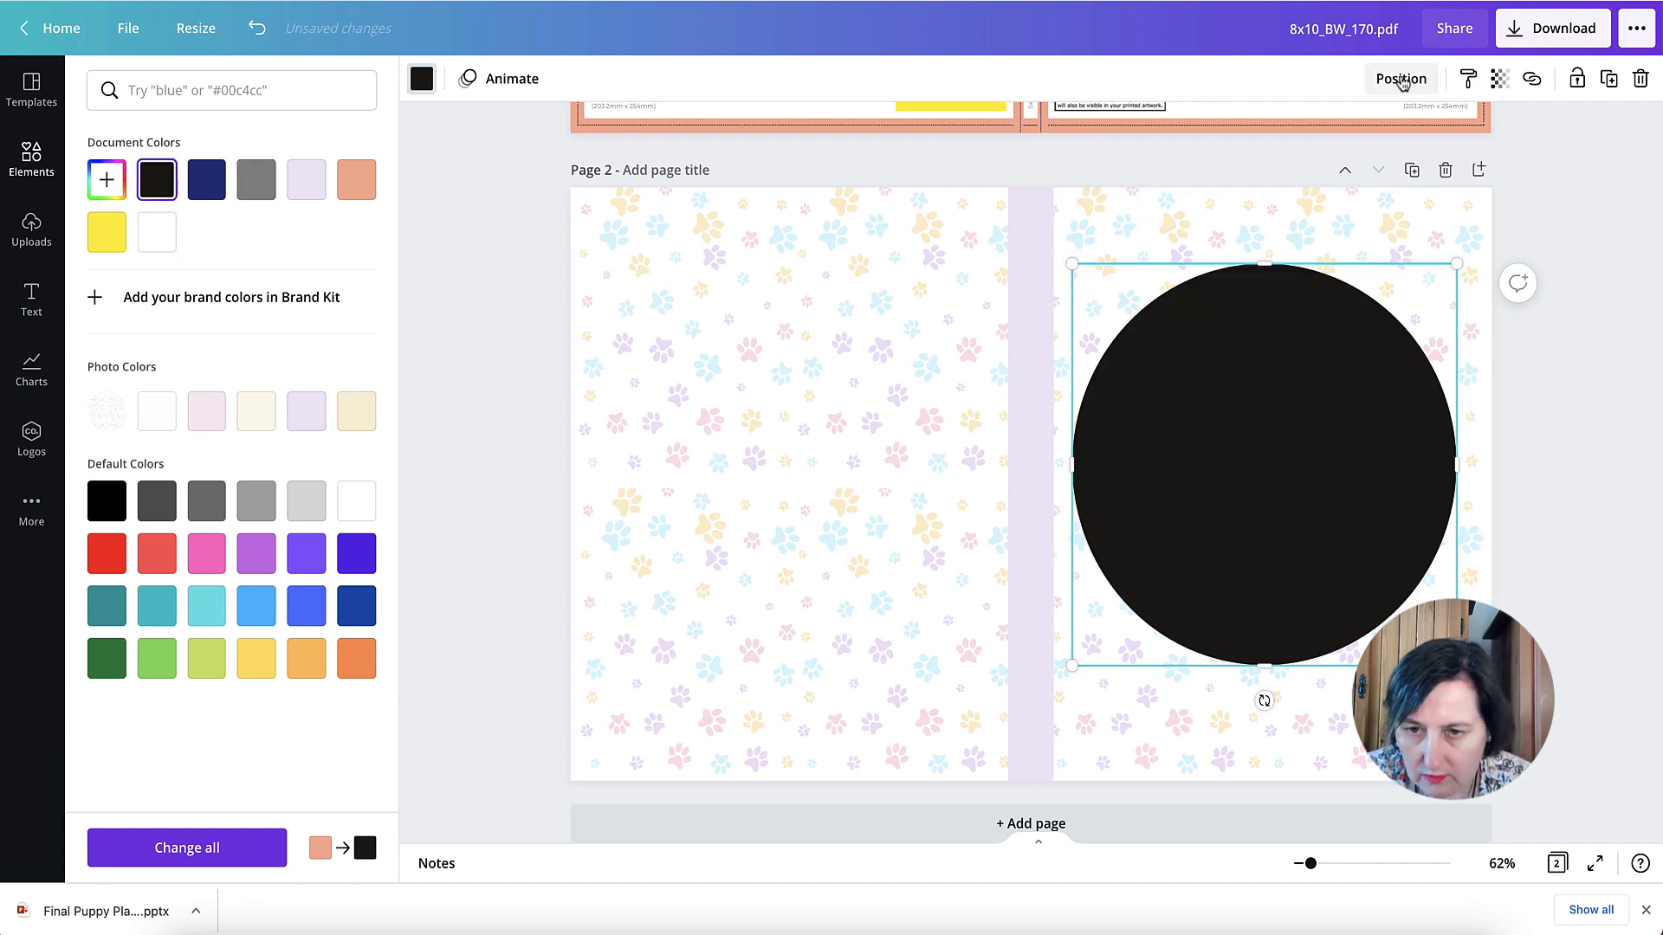
pyautogui.click(1401, 79)
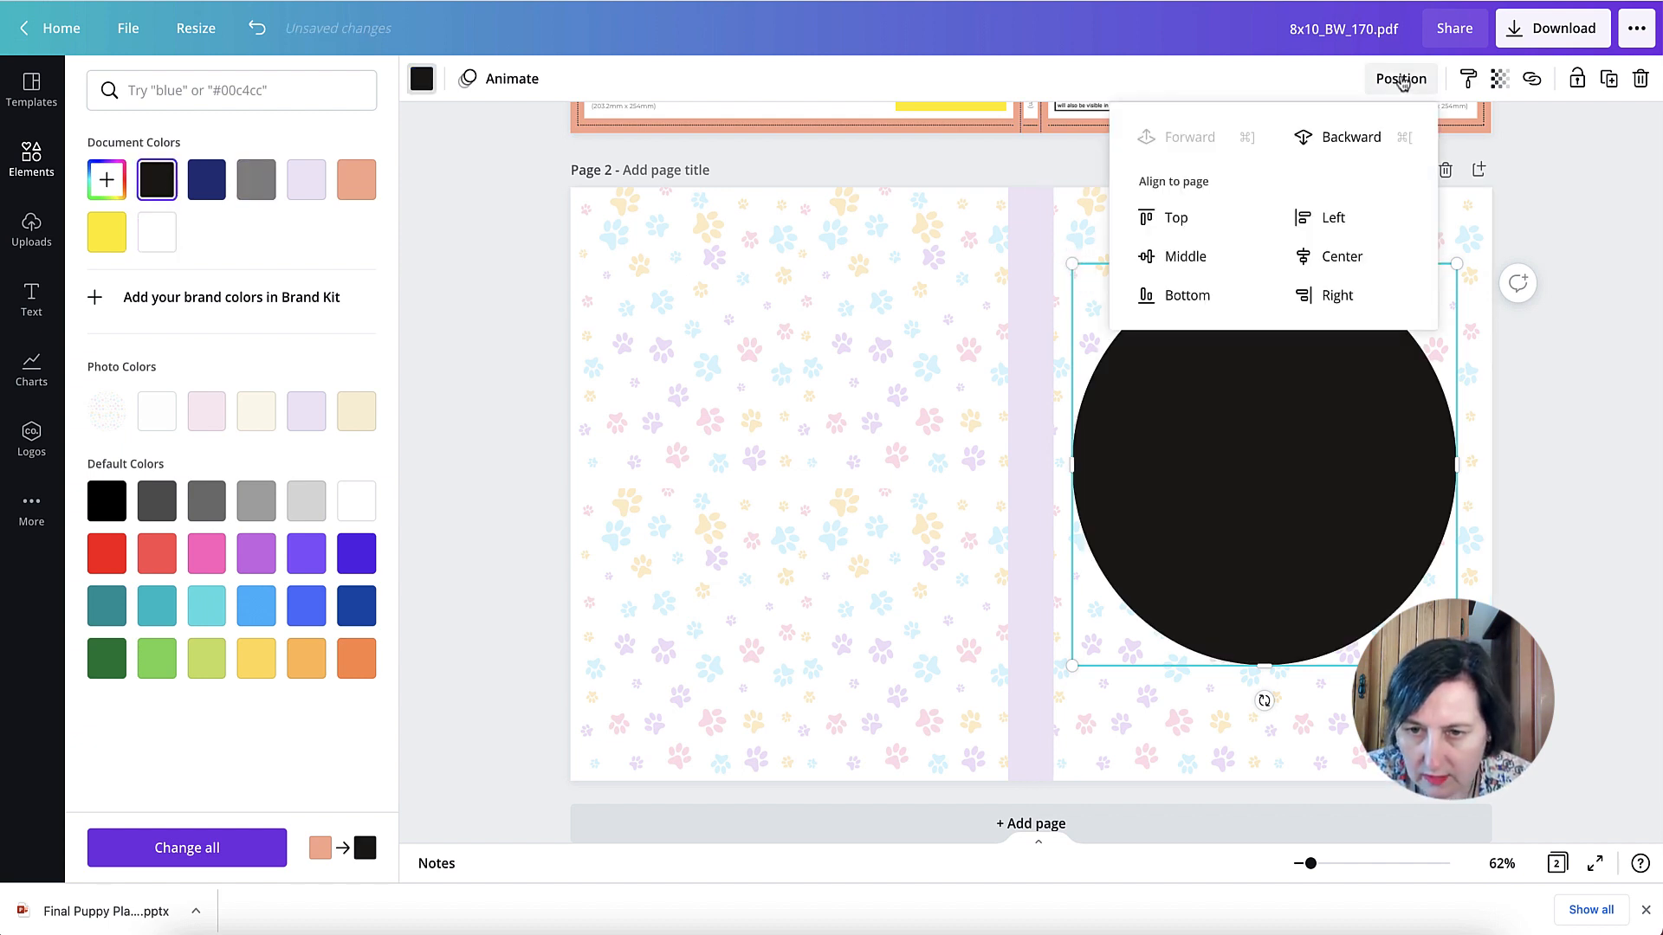
pyautogui.click(1264, 85)
pyautogui.moveTo(1456, 665); pyautogui.dragTo(1472, 682)
pyautogui.moveTo(1067, 260); pyautogui.dragTo(1064, 257)
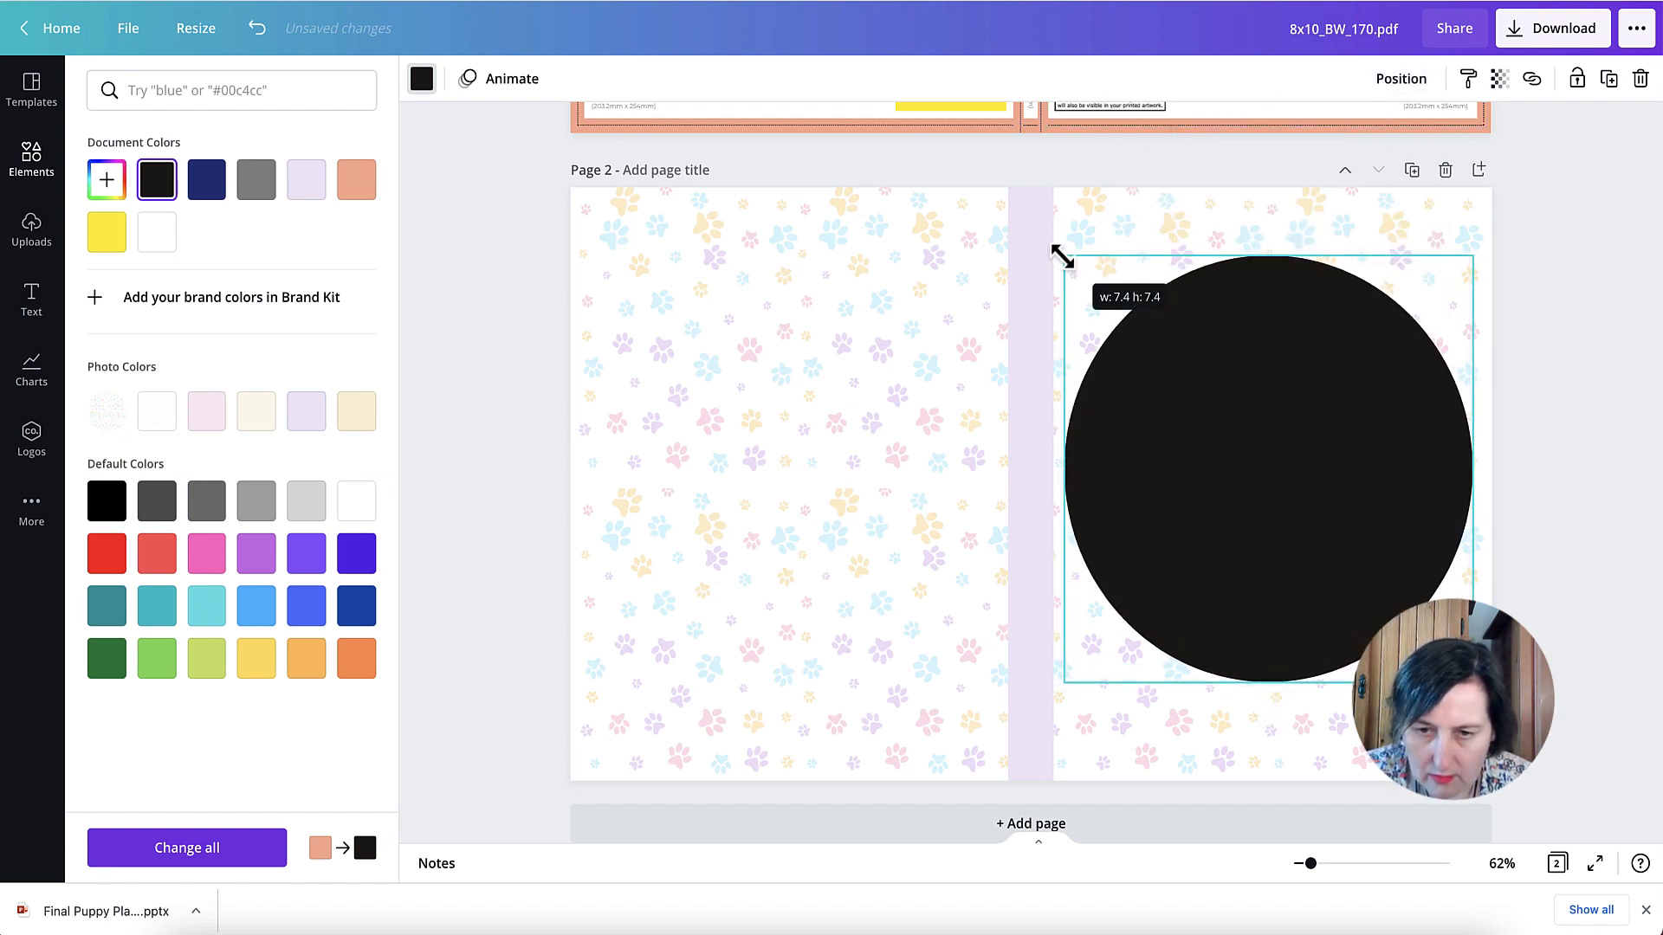
pyautogui.click(1400, 78)
pyautogui.click(1351, 137)
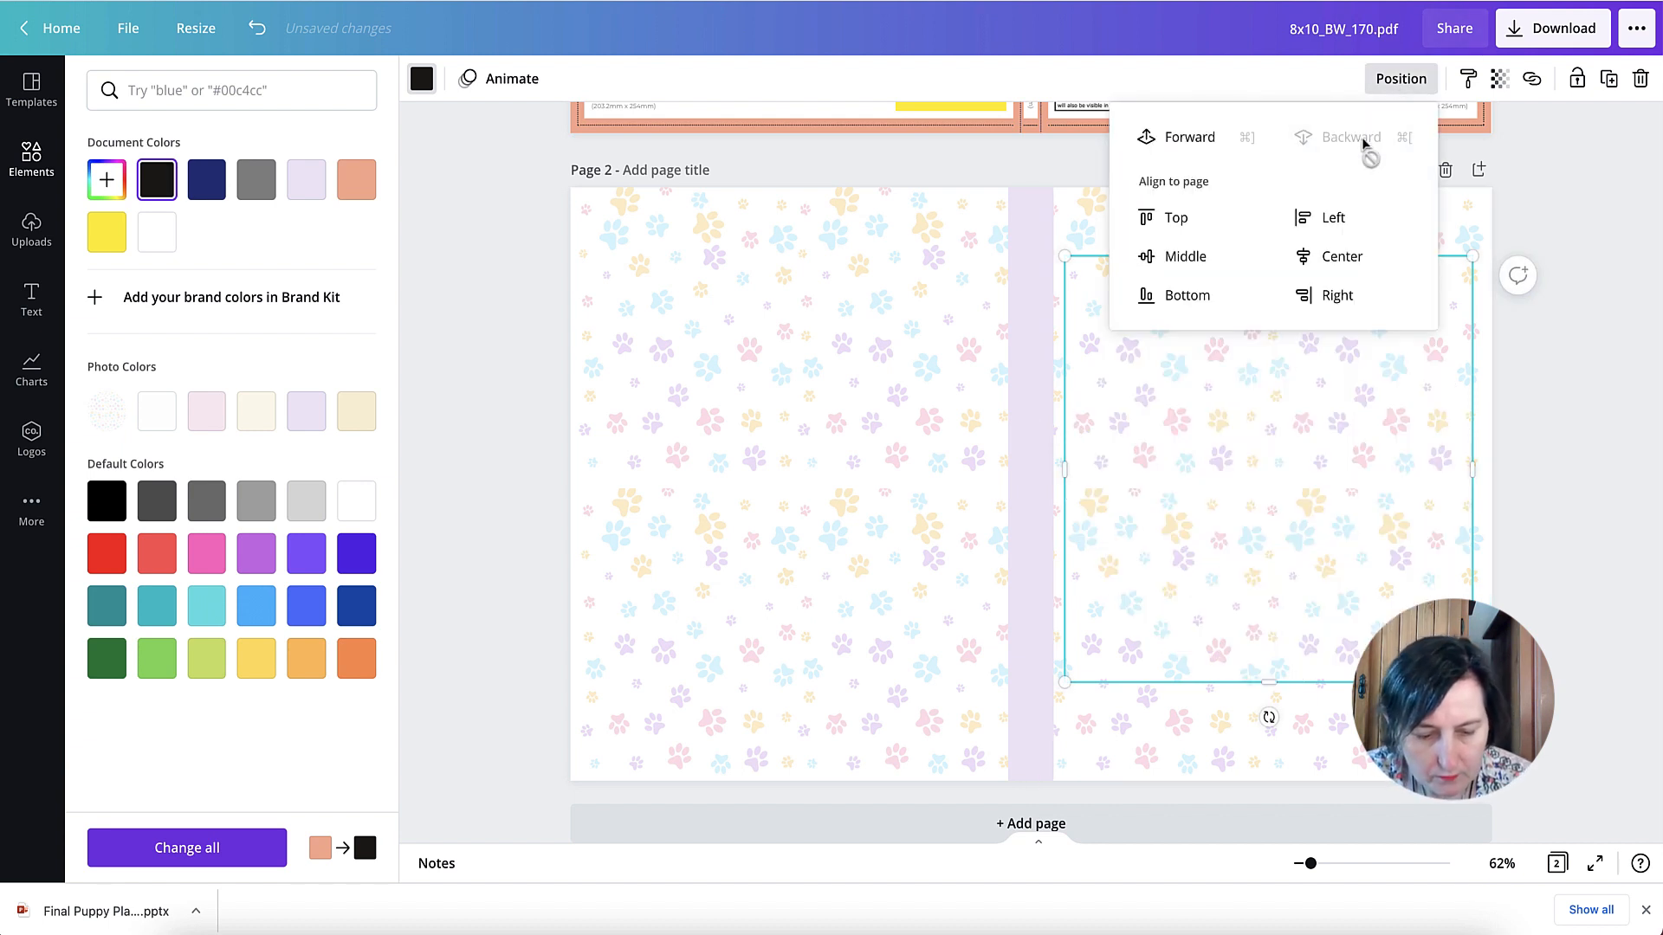
pyautogui.click(1178, 136)
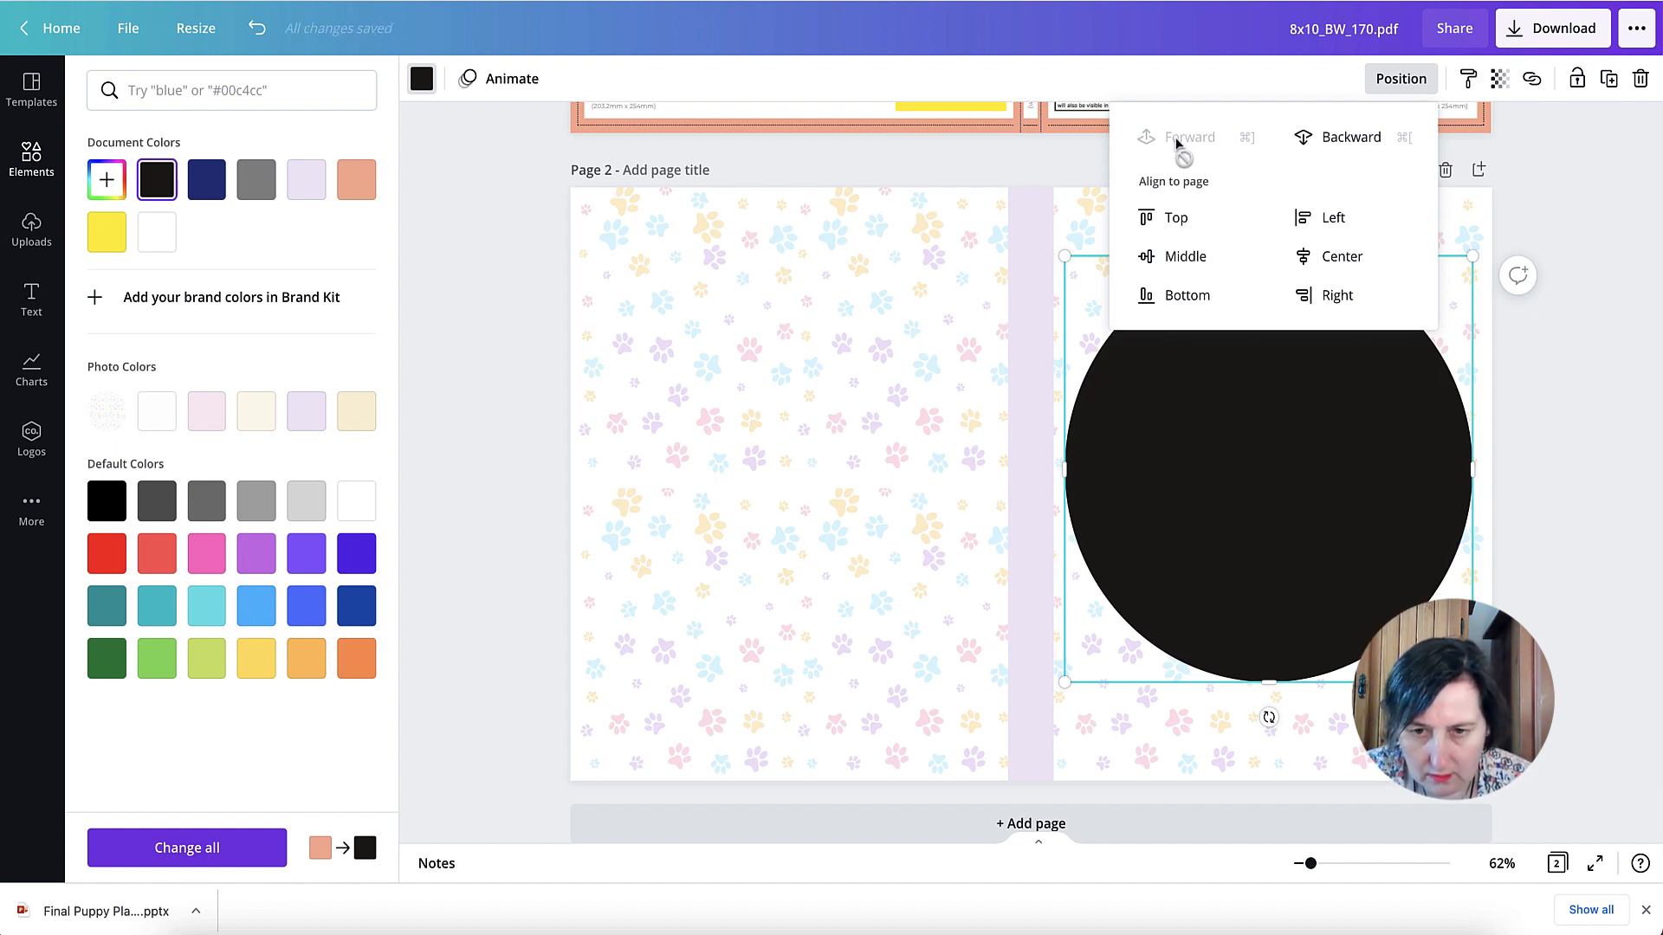
# Duplicate the black circle, fill the copy with white and align it directly over the original
pyautogui.press('super+d')
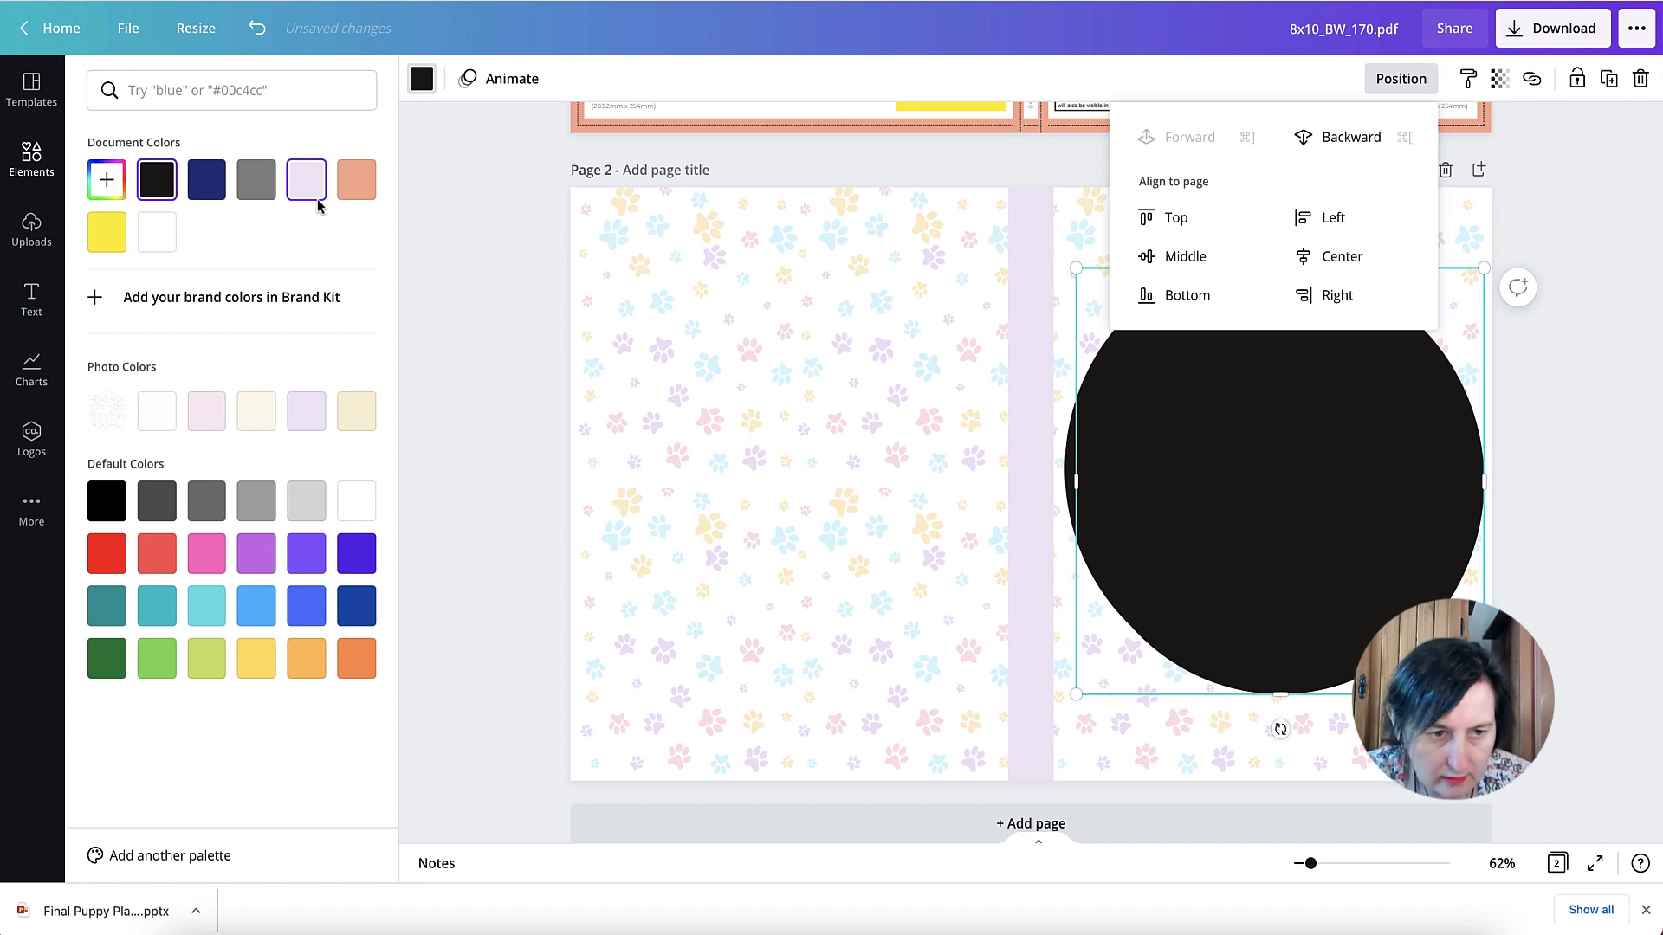
pyautogui.click(157, 232)
pyautogui.moveTo(1278, 443); pyautogui.dragTo(1289, 436)
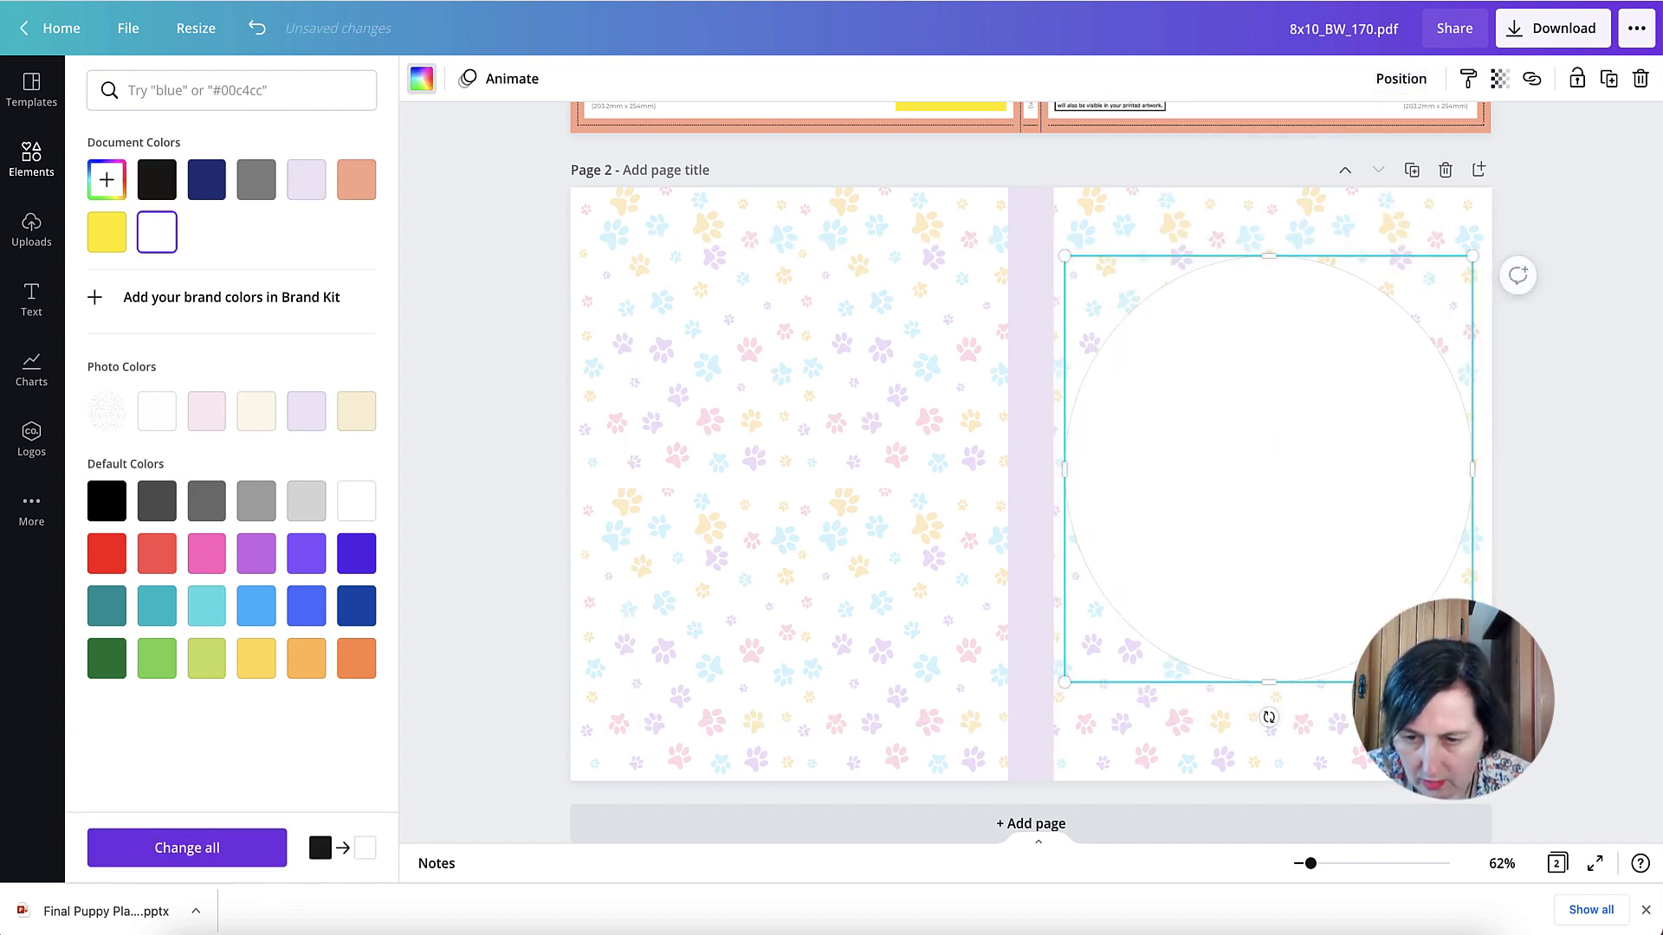
# Shrink the white circle slightly and centre it inside the black one to leave an even ring around it
pyautogui.moveTo(1472, 683); pyautogui.dragTo(1449, 658)
pyautogui.moveTo(1344, 493)
pyautogui.mouseDown()
pyautogui.moveTo(1358, 508)
pyautogui.moveTo(1354, 493)
pyautogui.mouseUp()
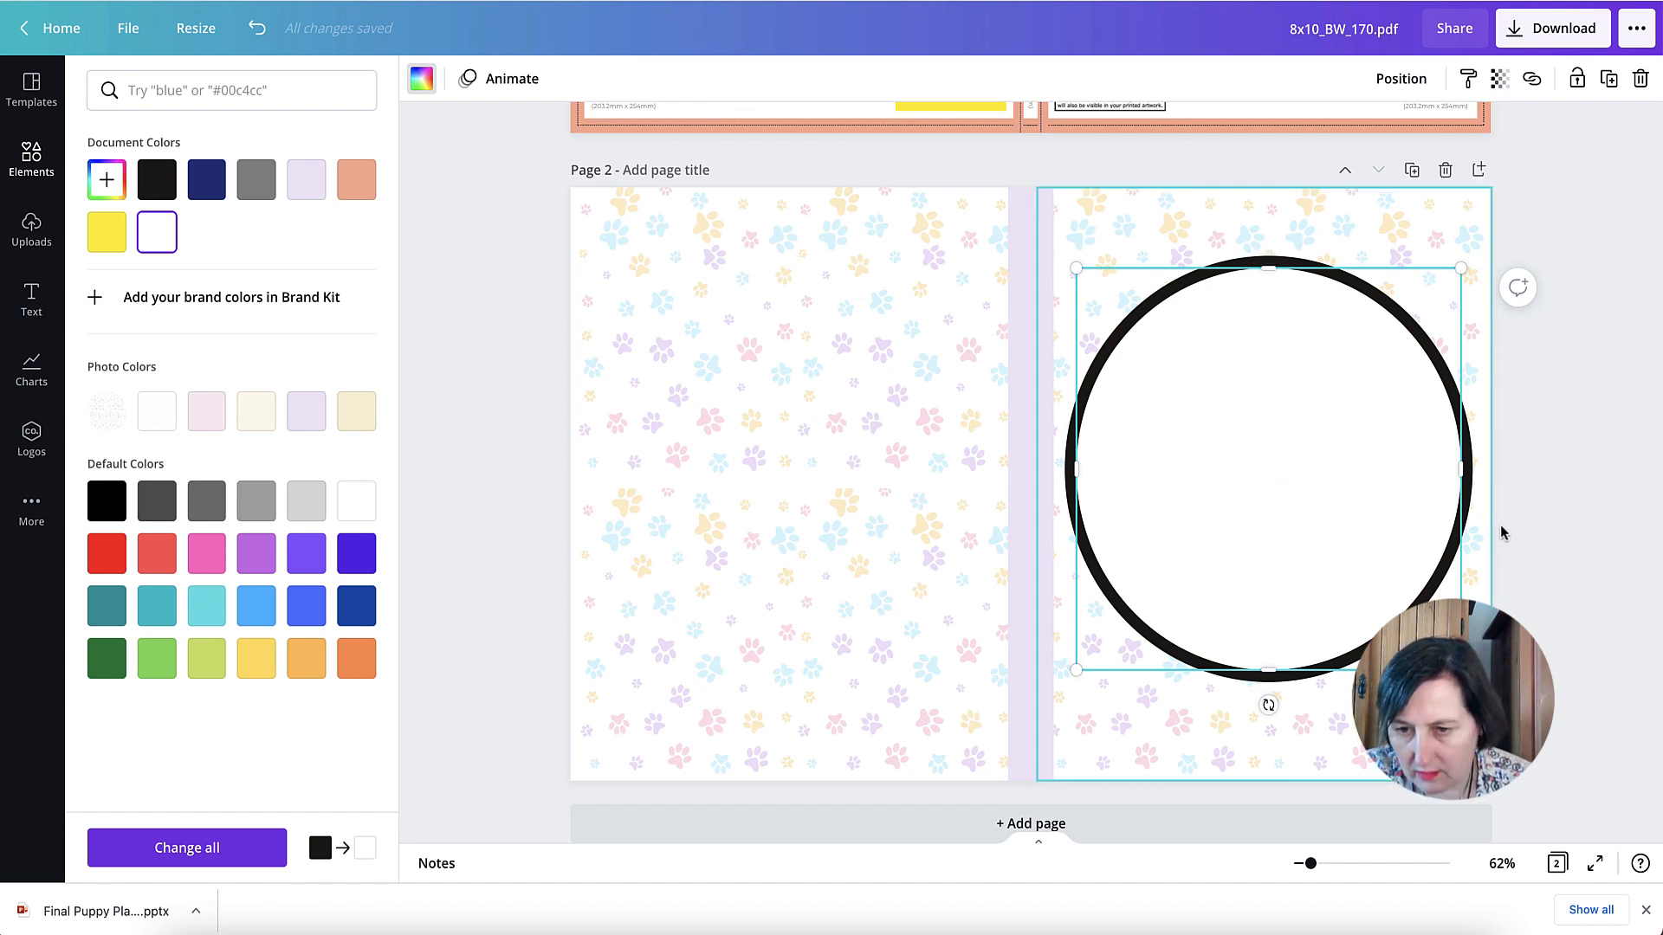
pyautogui.click(1461, 670)
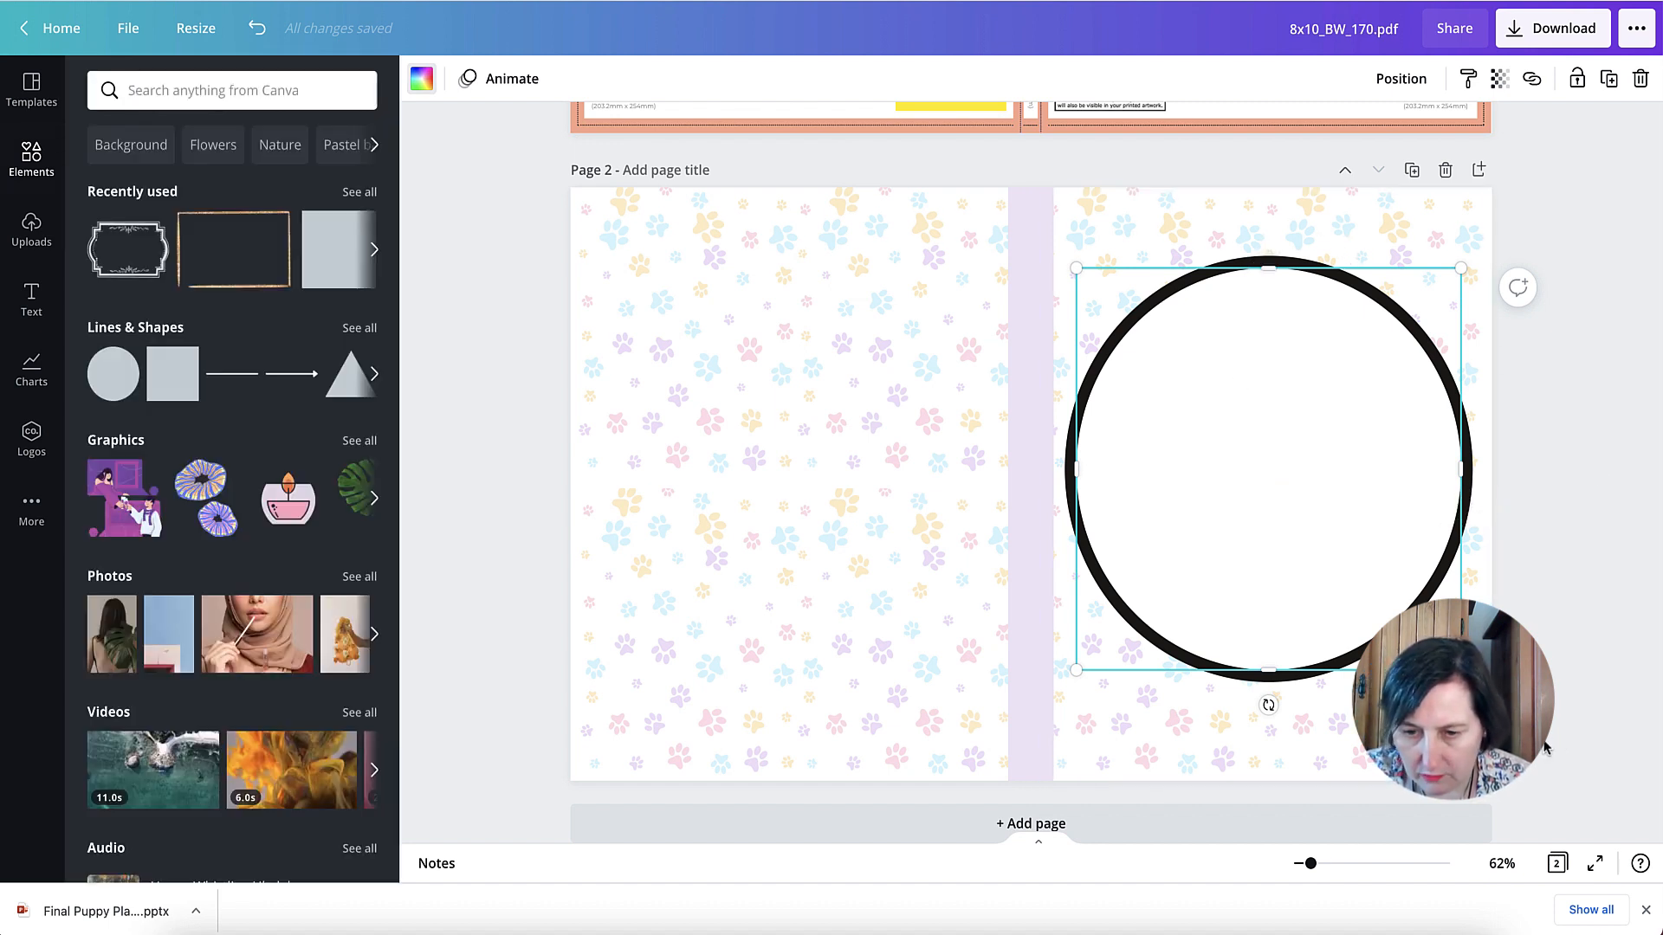
# Recolor the black ring circle from the photo colors, trying pale pink and settling on pale lavender
pyautogui.click(1297, 715)
pyautogui.click(1282, 677)
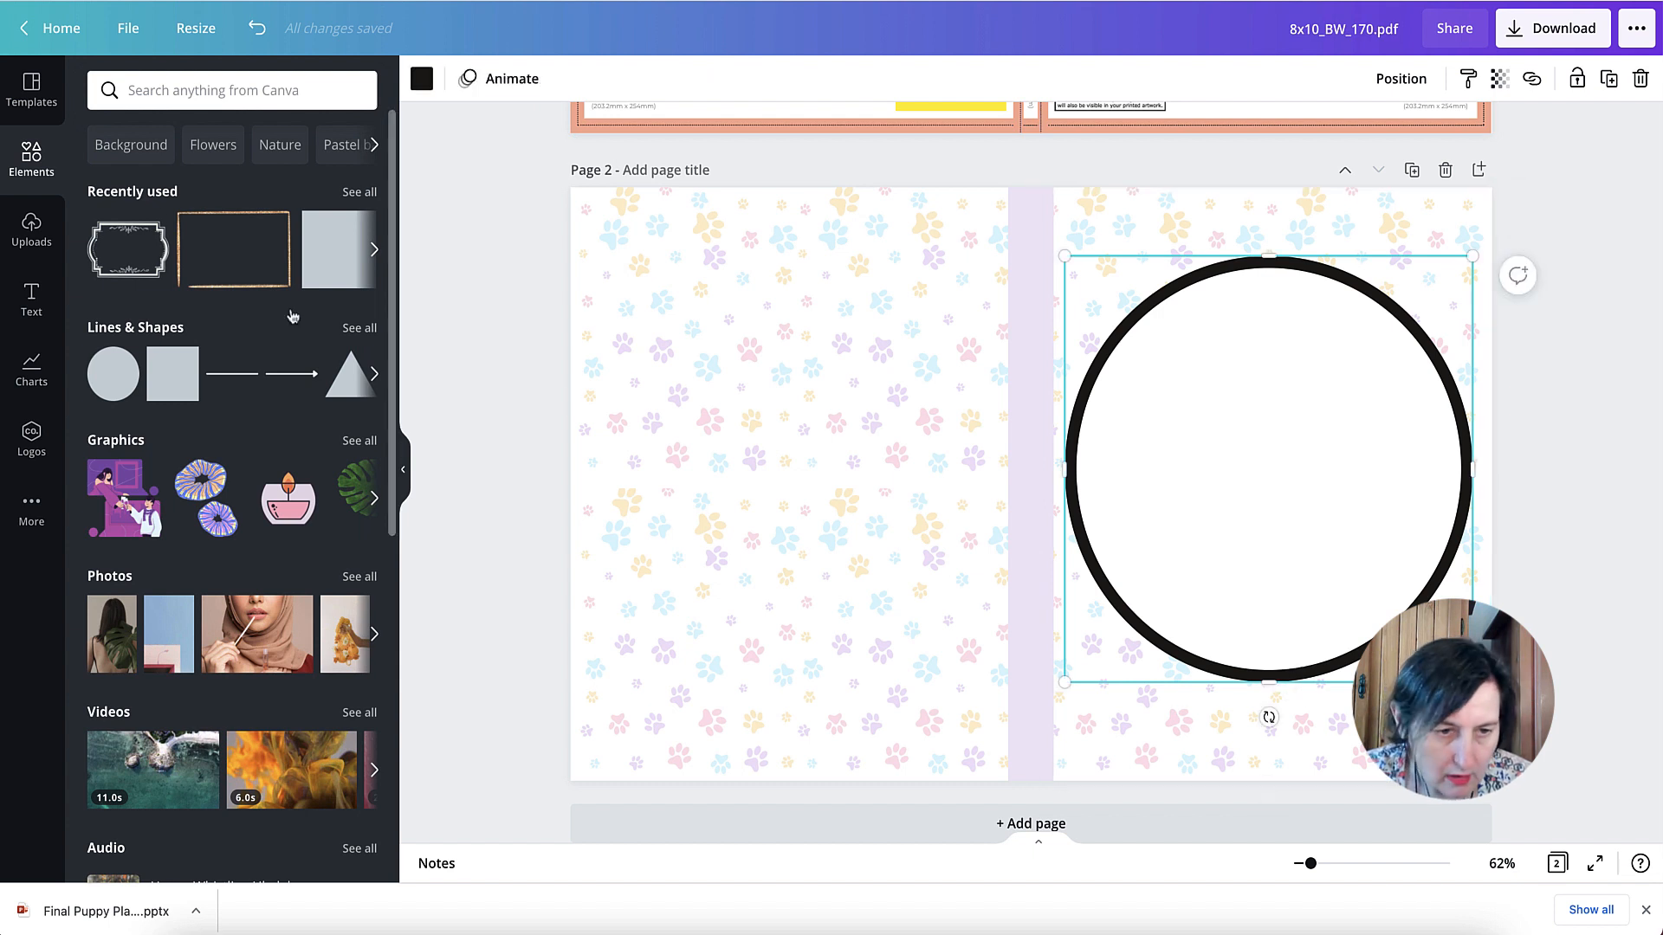
pyautogui.click(425, 80)
pyautogui.click(206, 412)
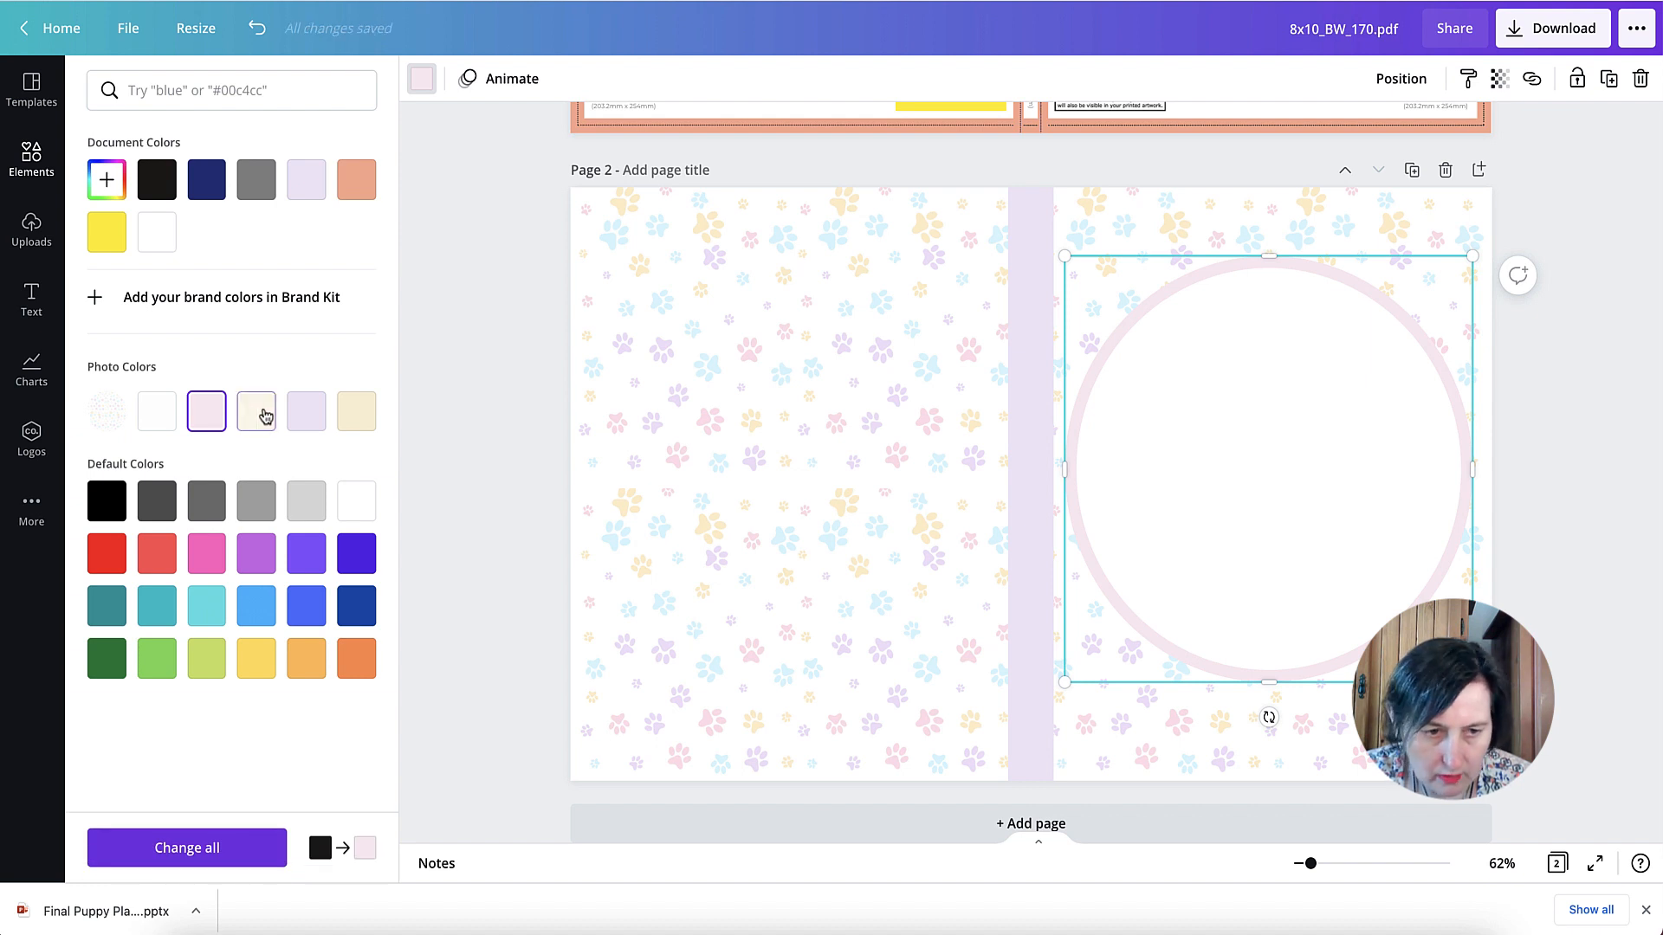
pyautogui.click(303, 411)
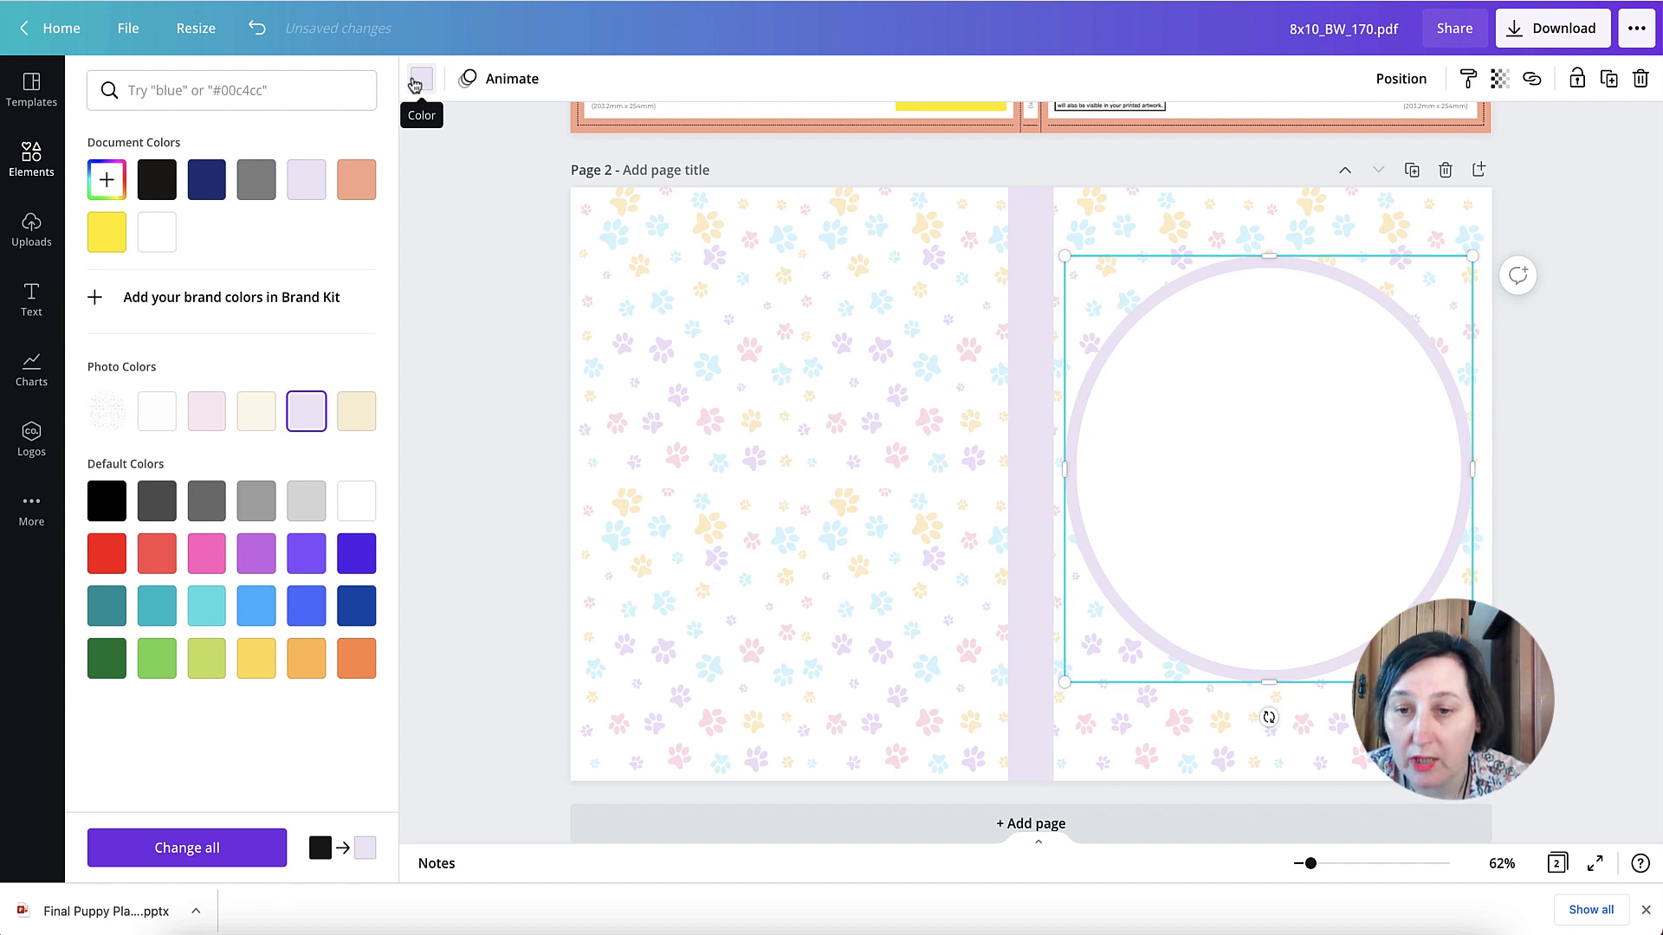
# Show the margins, guides and rulers for the cover design
pyautogui.scroll(2, 1400, 201)
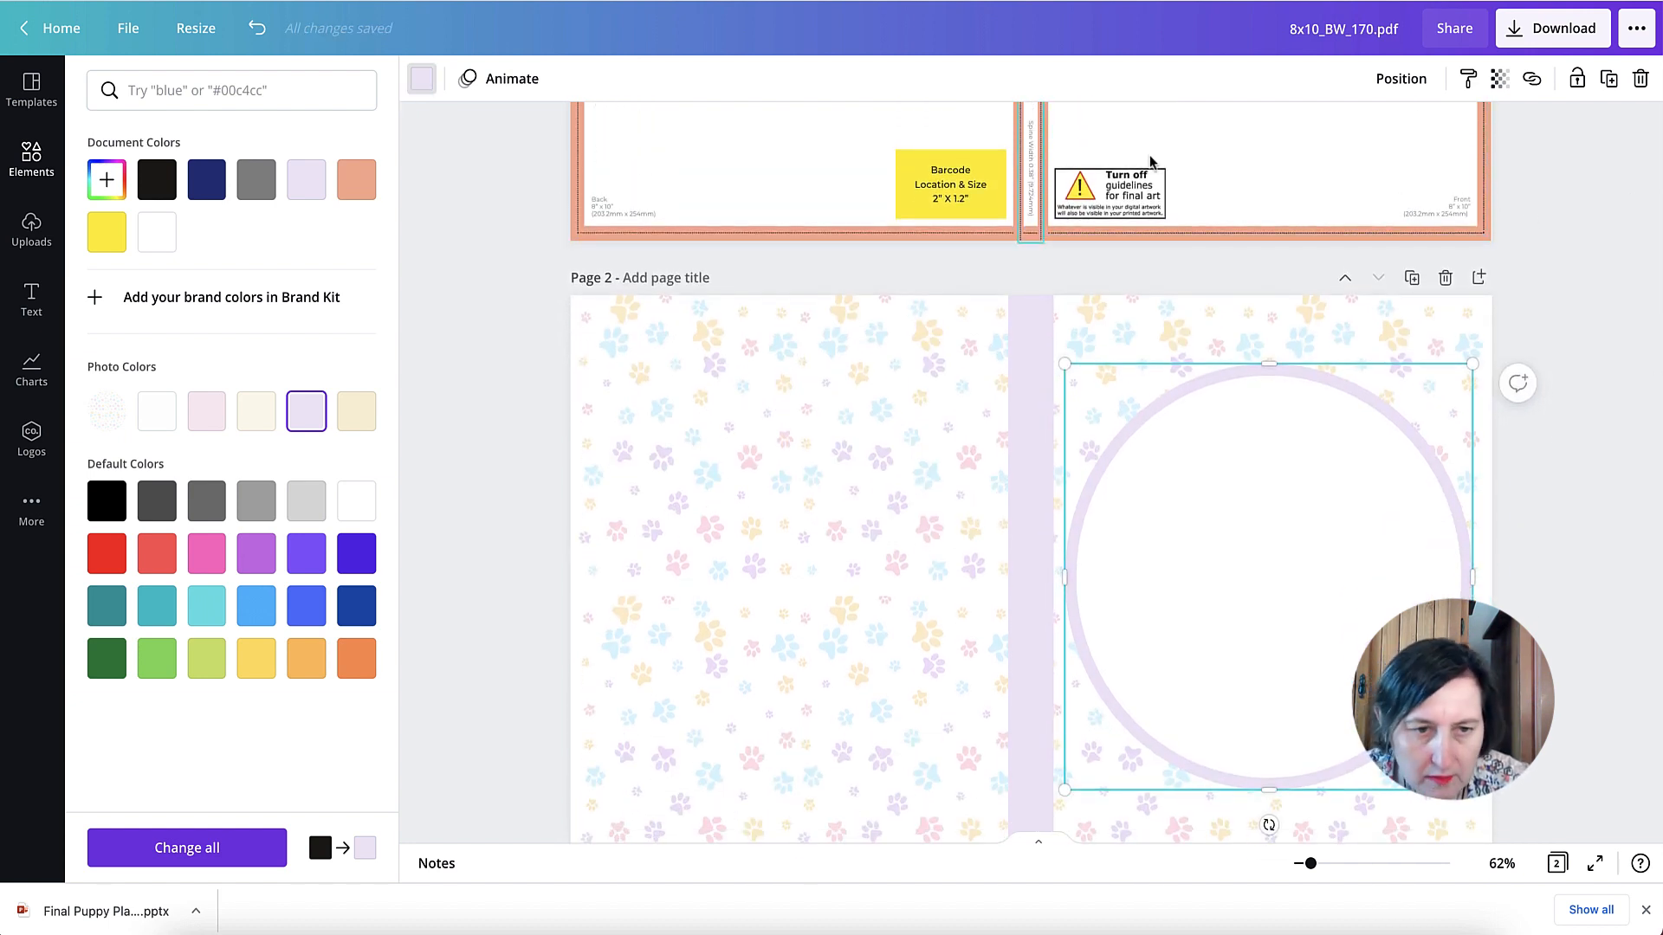
pyautogui.scroll(2, 784, 243)
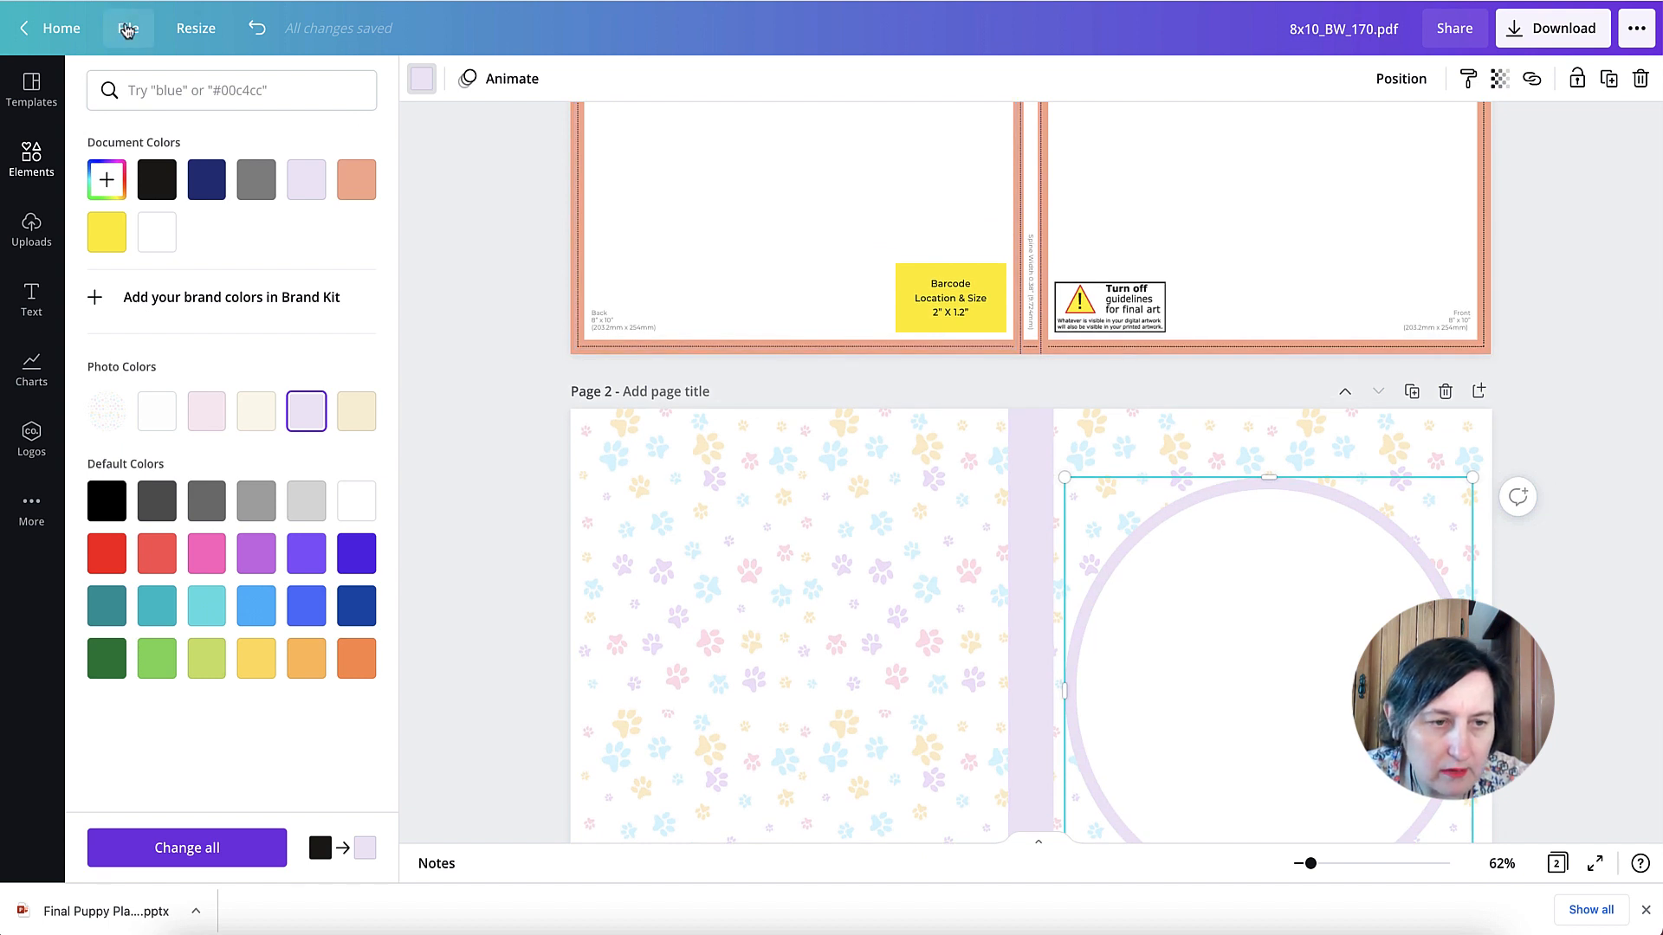
pyautogui.click(127, 29)
pyautogui.click(160, 300)
pyautogui.click(127, 29)
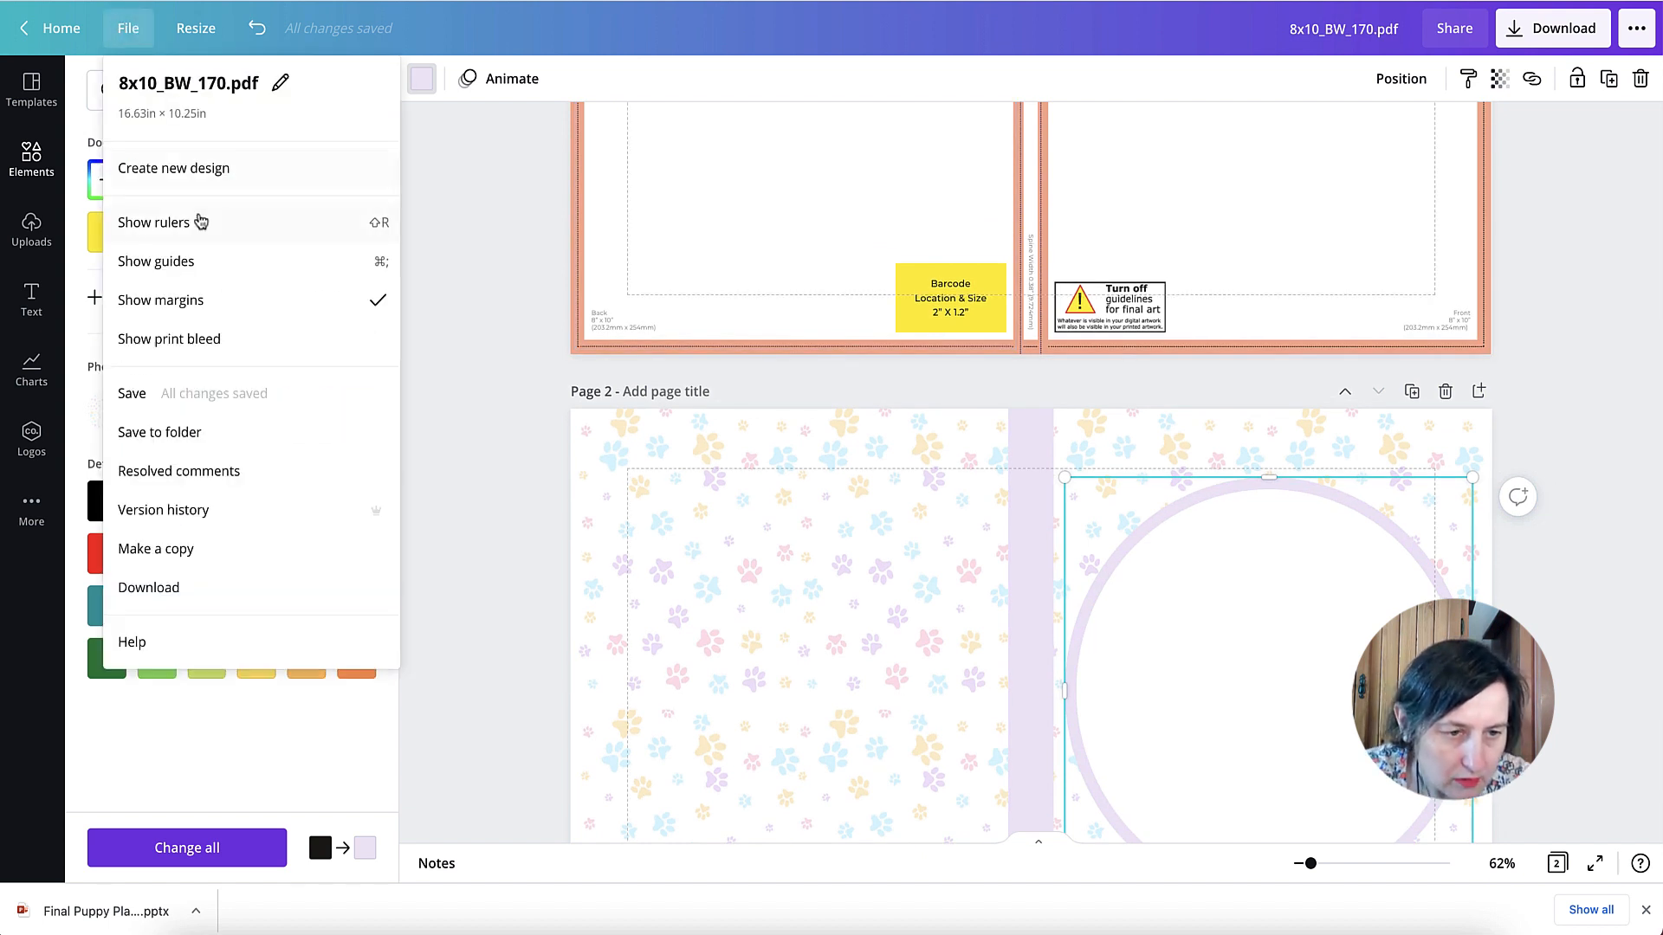
pyautogui.click(198, 265)
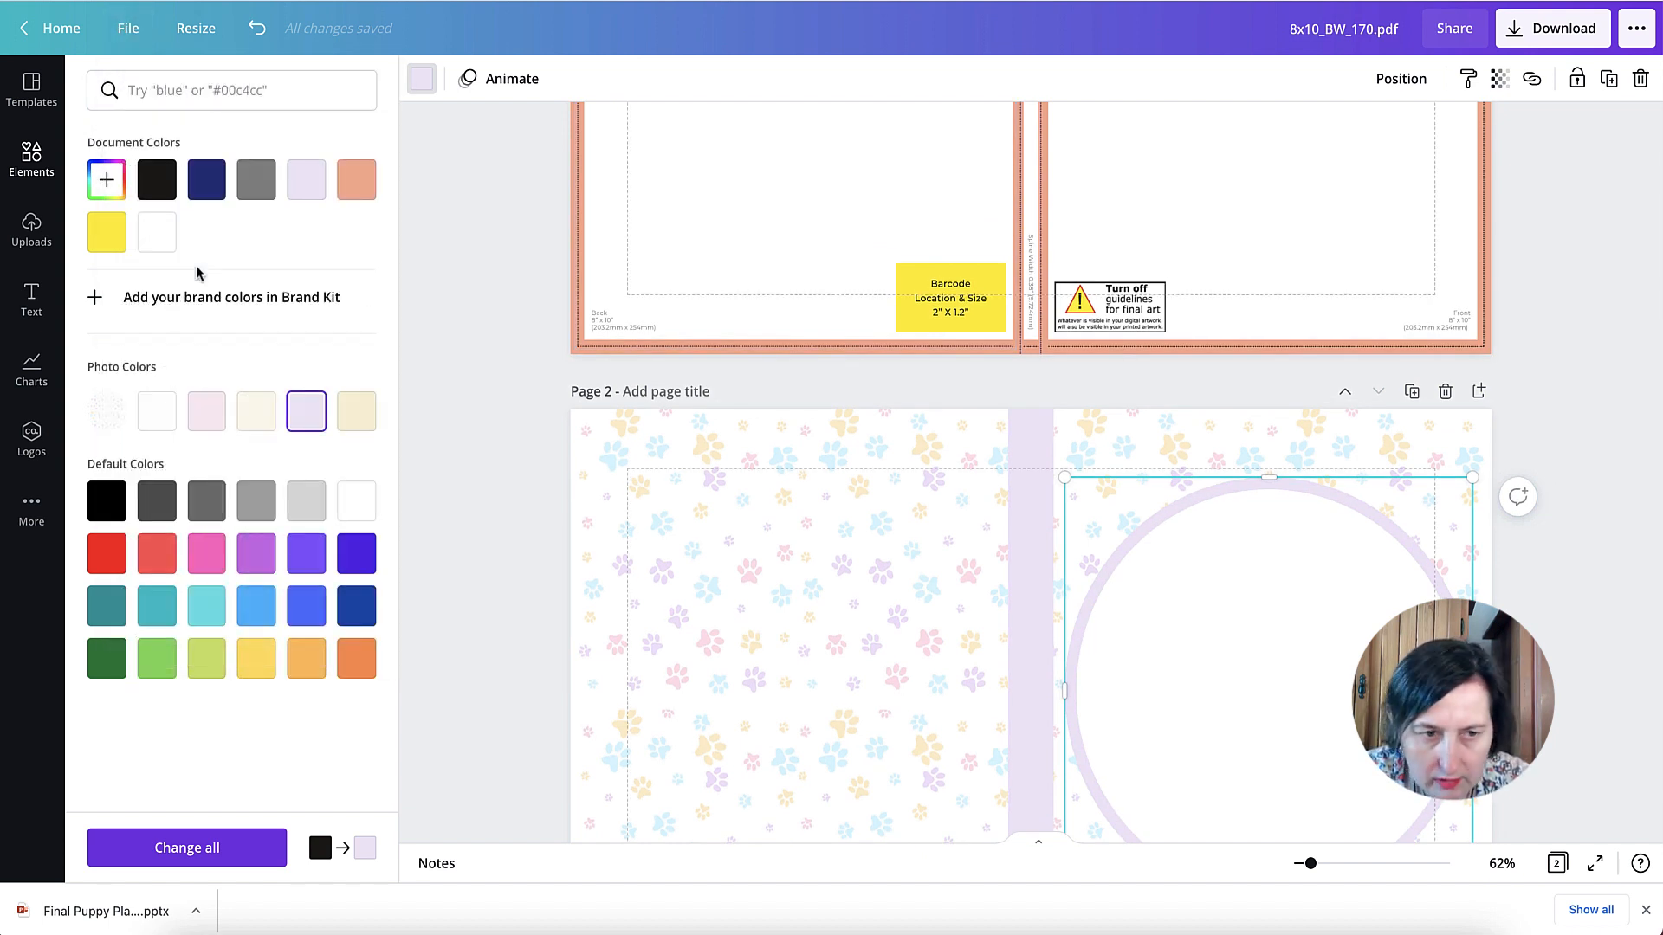
# Add a vertical guide near the front cover's outer edge and shift it inward to the outer side of the circle on page 2
pyautogui.moveTo(412, 156); pyautogui.dragTo(1473, 180)
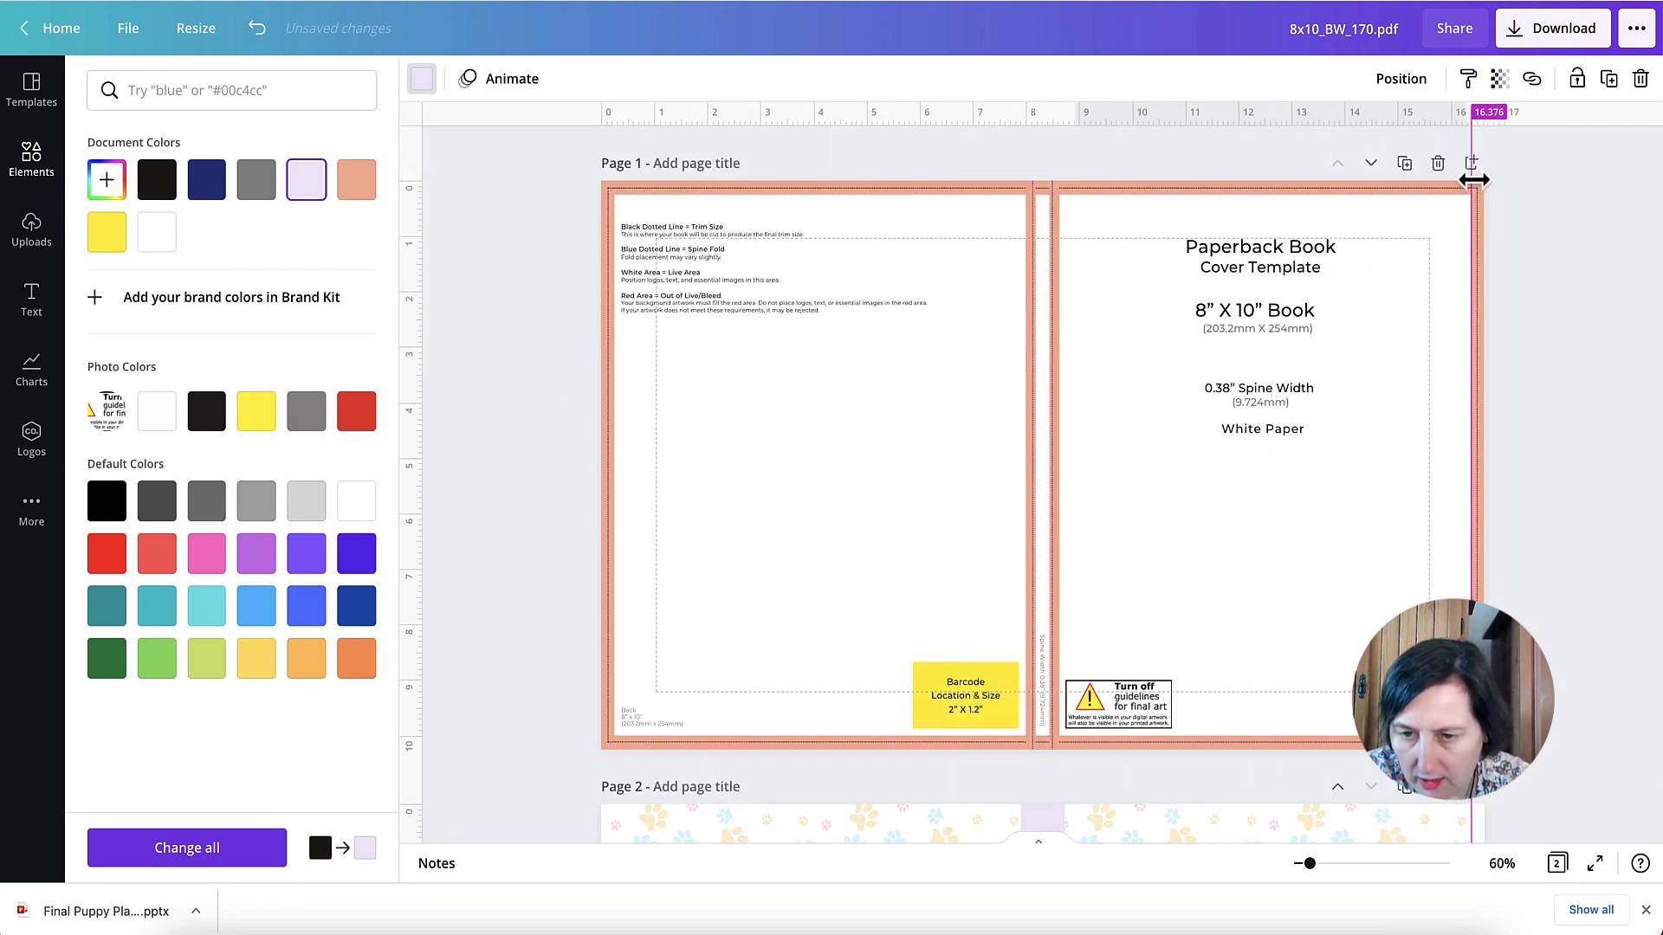
pyautogui.scroll(-3, 1309, 214)
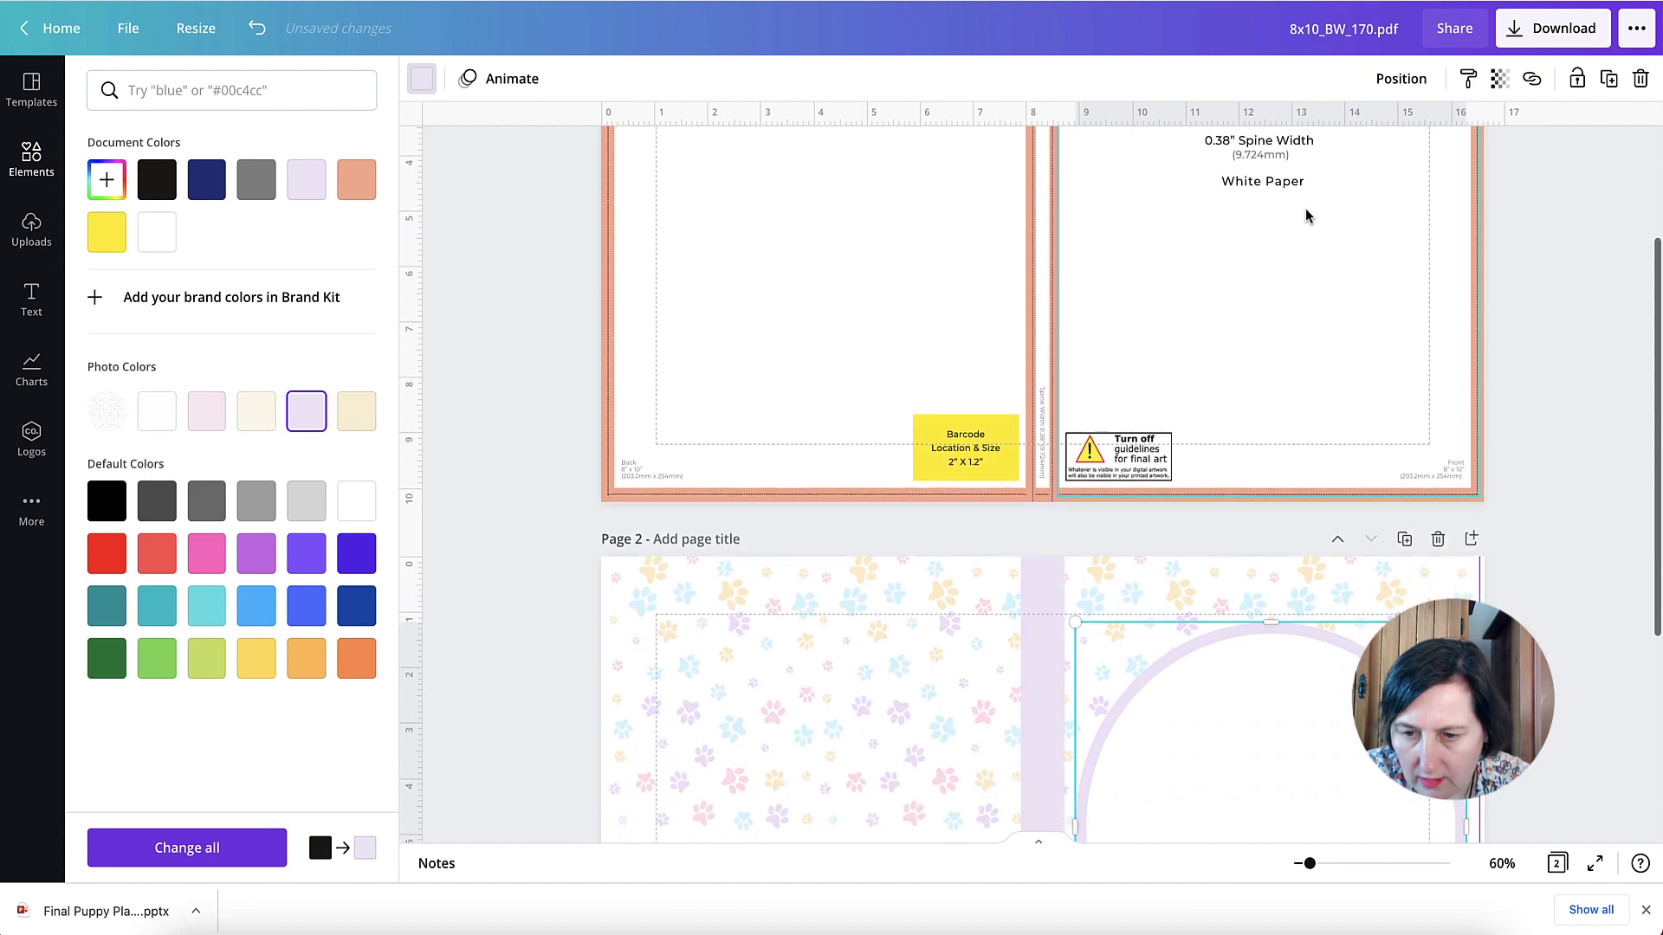
pyautogui.scroll(-1, 1308, 215)
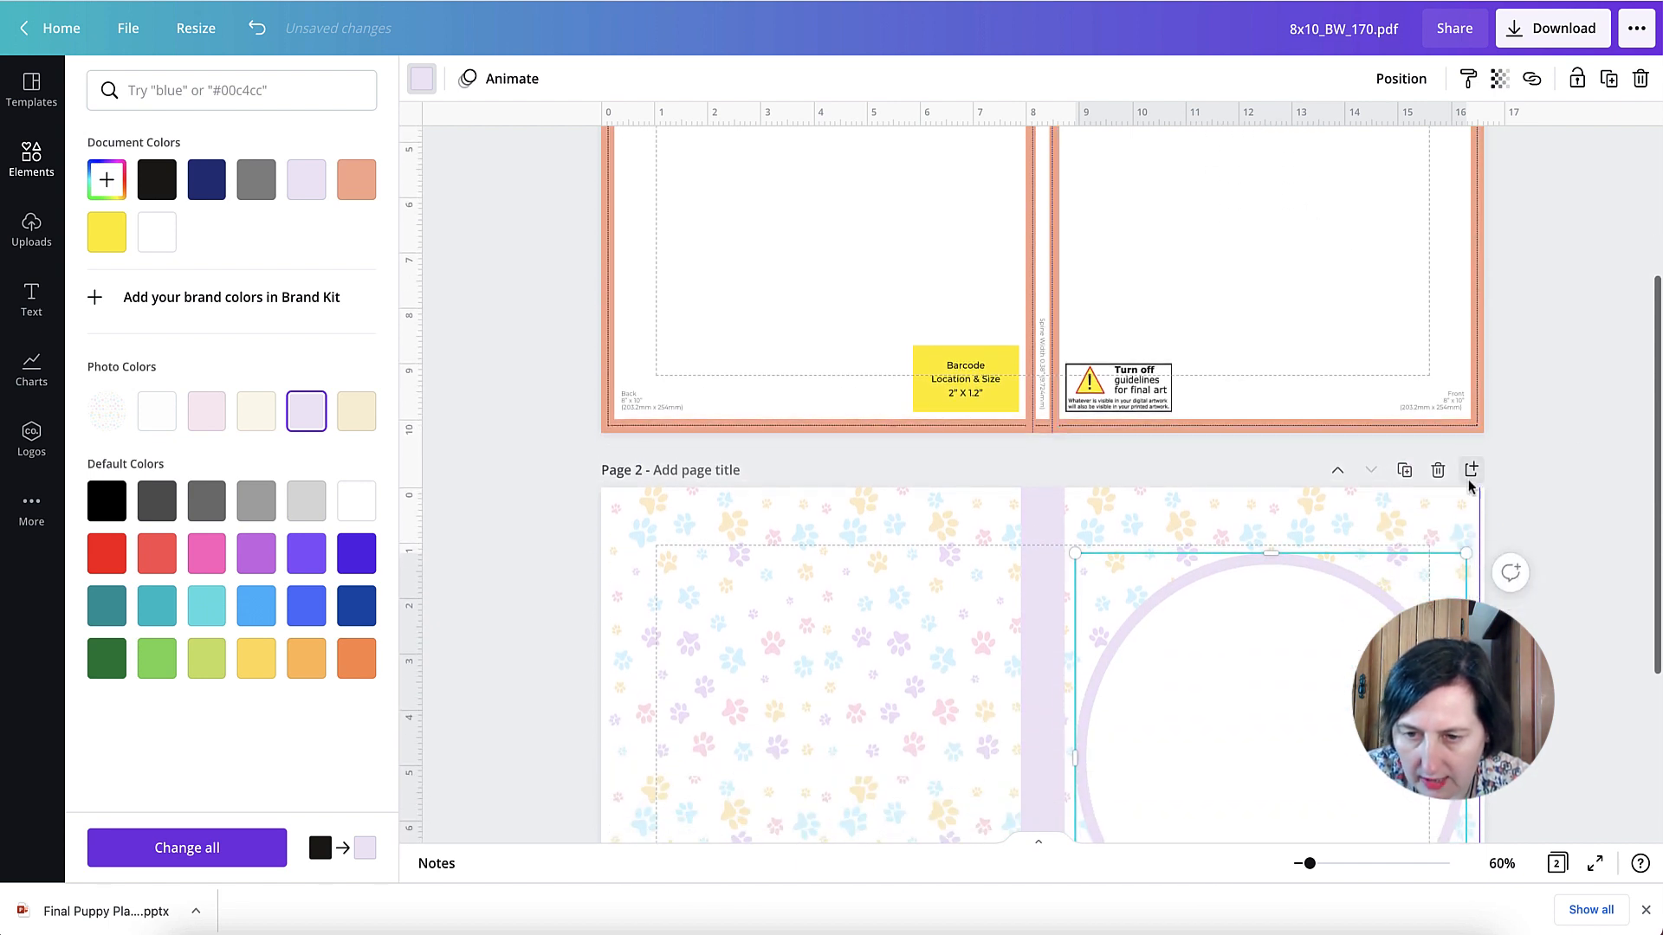
pyautogui.scroll(-4, 1483, 482)
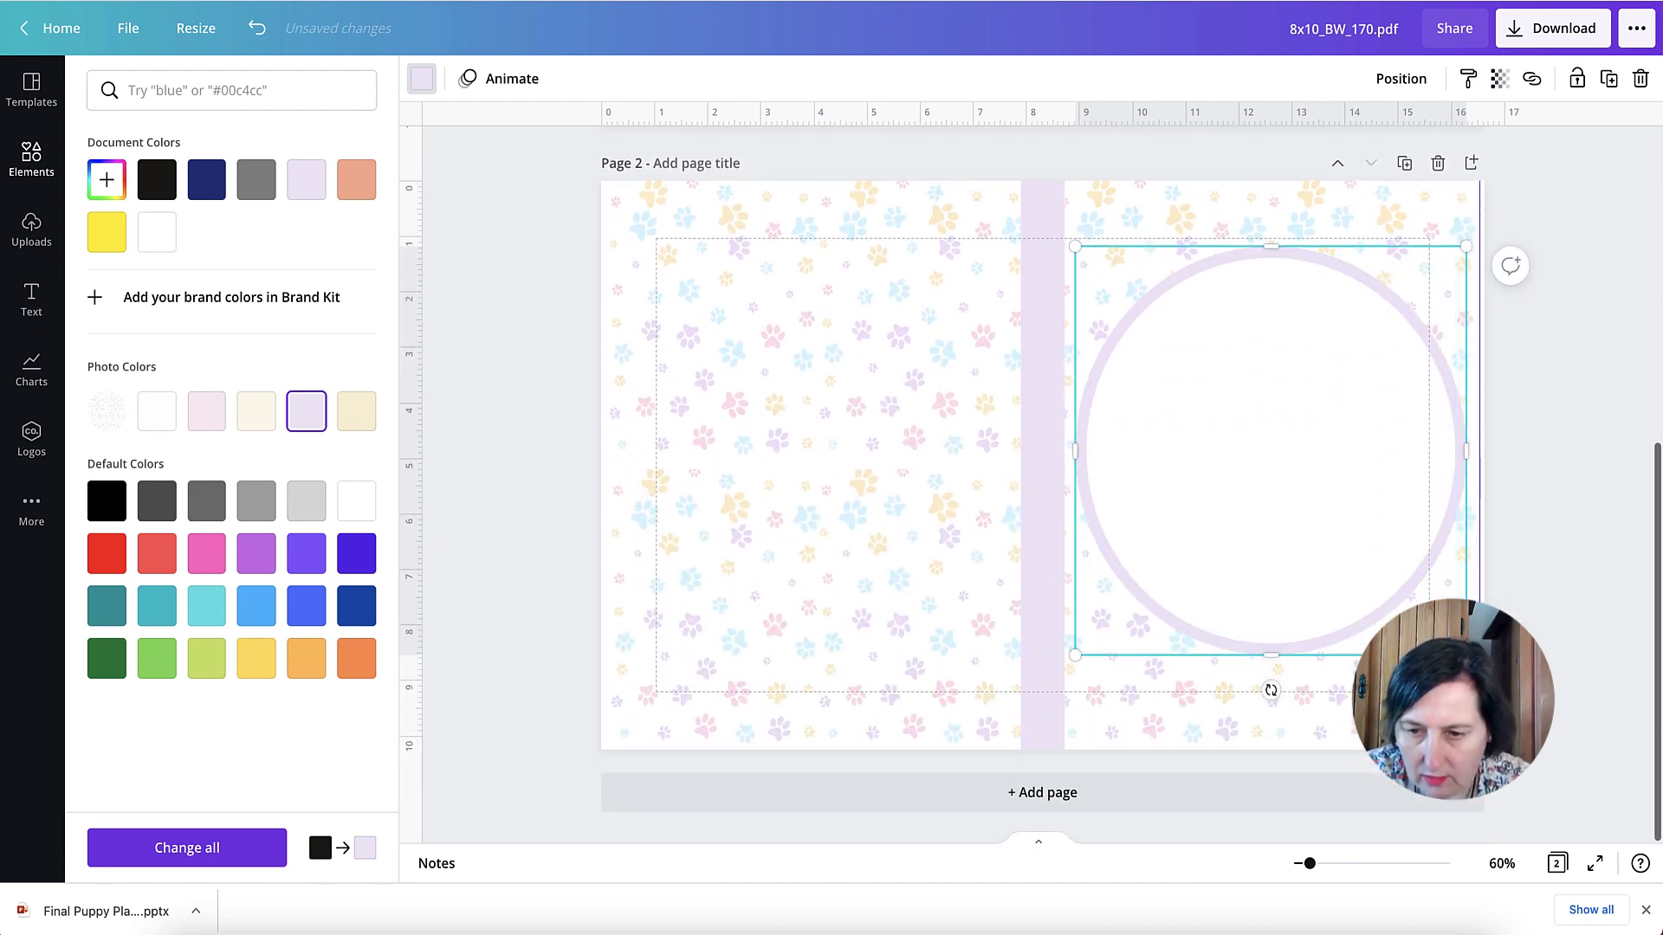
pyautogui.scroll(3, 1475, 234)
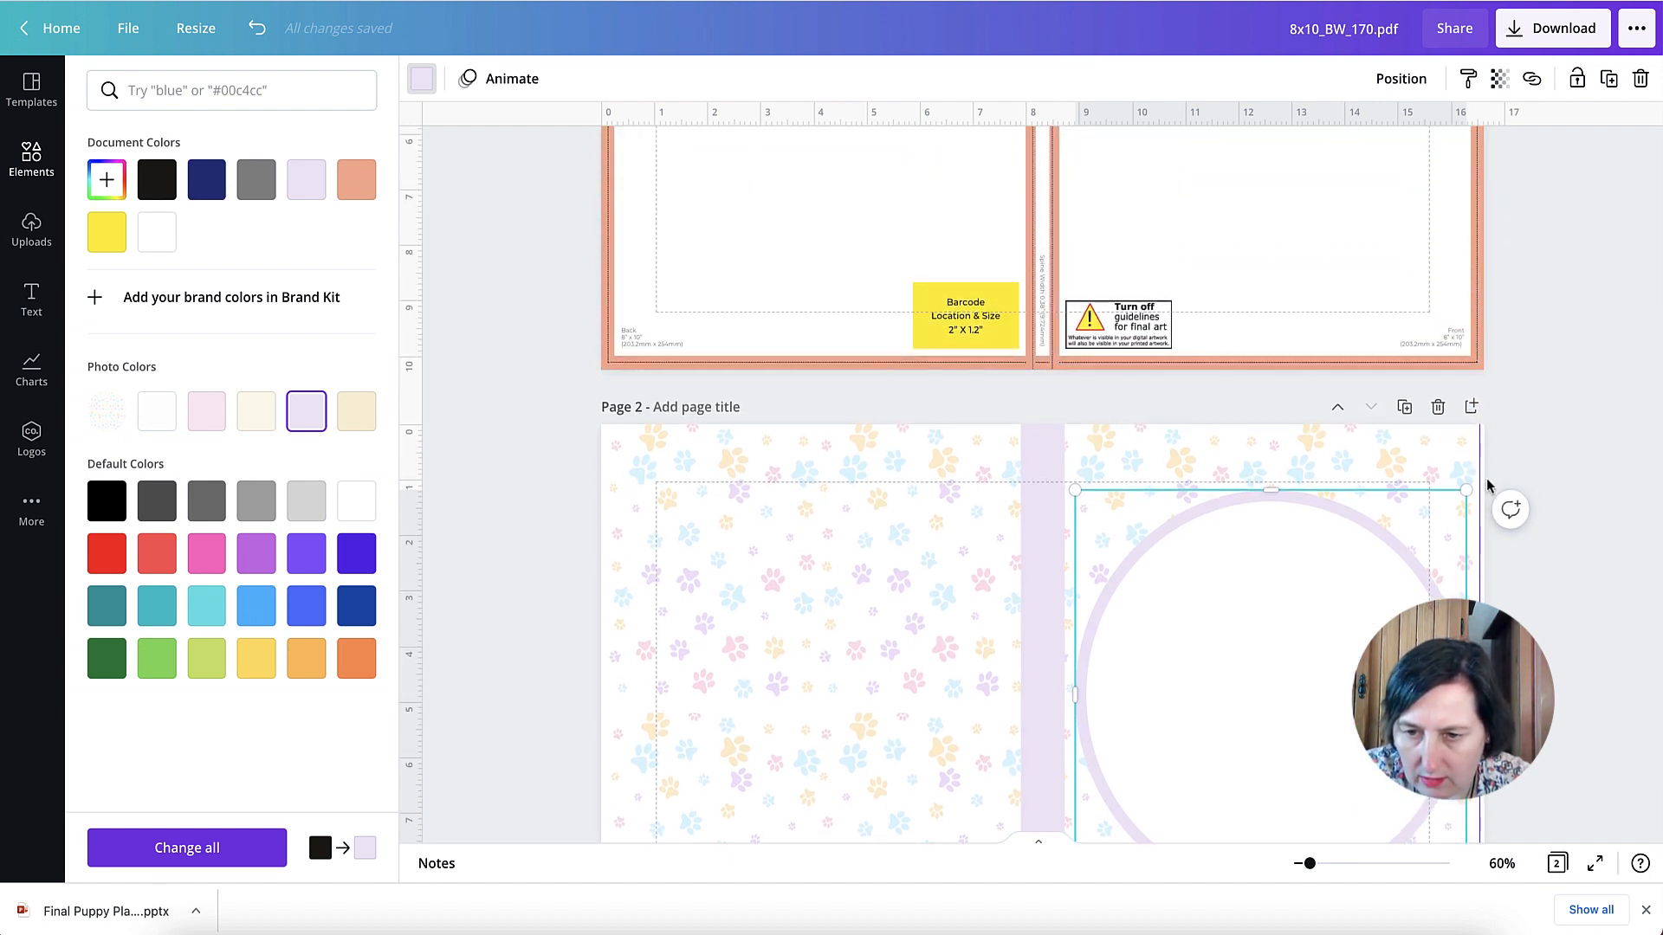
pyautogui.moveTo(1484, 485)
pyautogui.mouseDown()
pyautogui.moveTo(1473, 452)
pyautogui.moveTo(1463, 476)
pyautogui.mouseUp()
pyautogui.scroll(-3, 1169, 501)
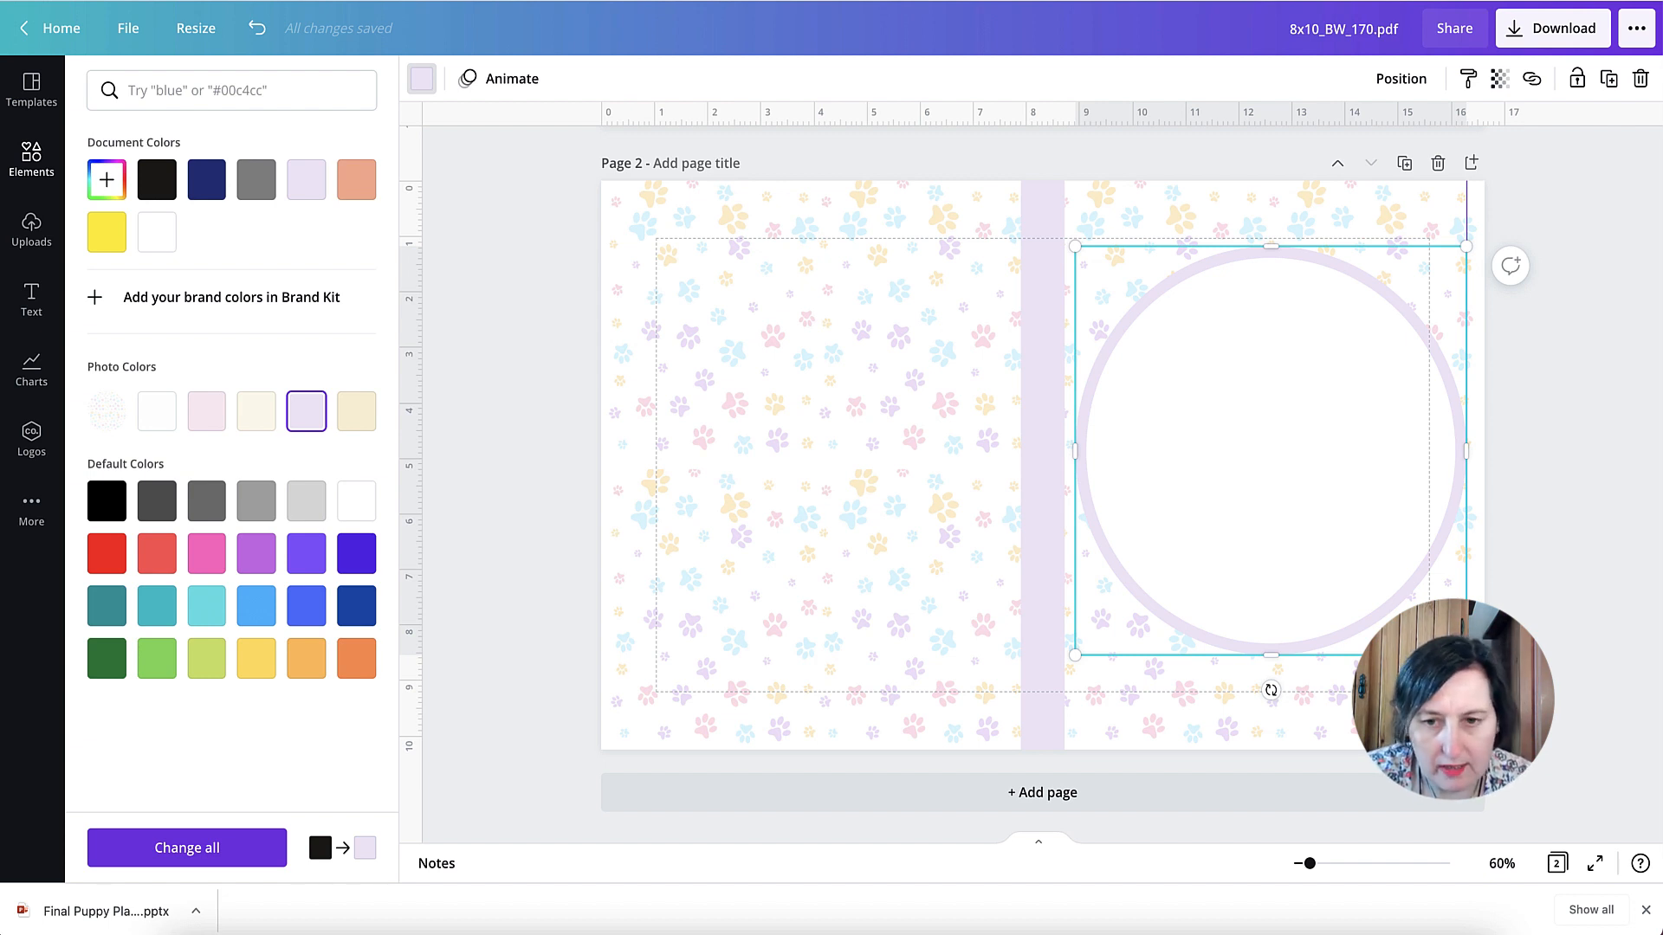
# Browse the font combinations and add the "welcome little one!" text group to page 2
pyautogui.click(31, 303)
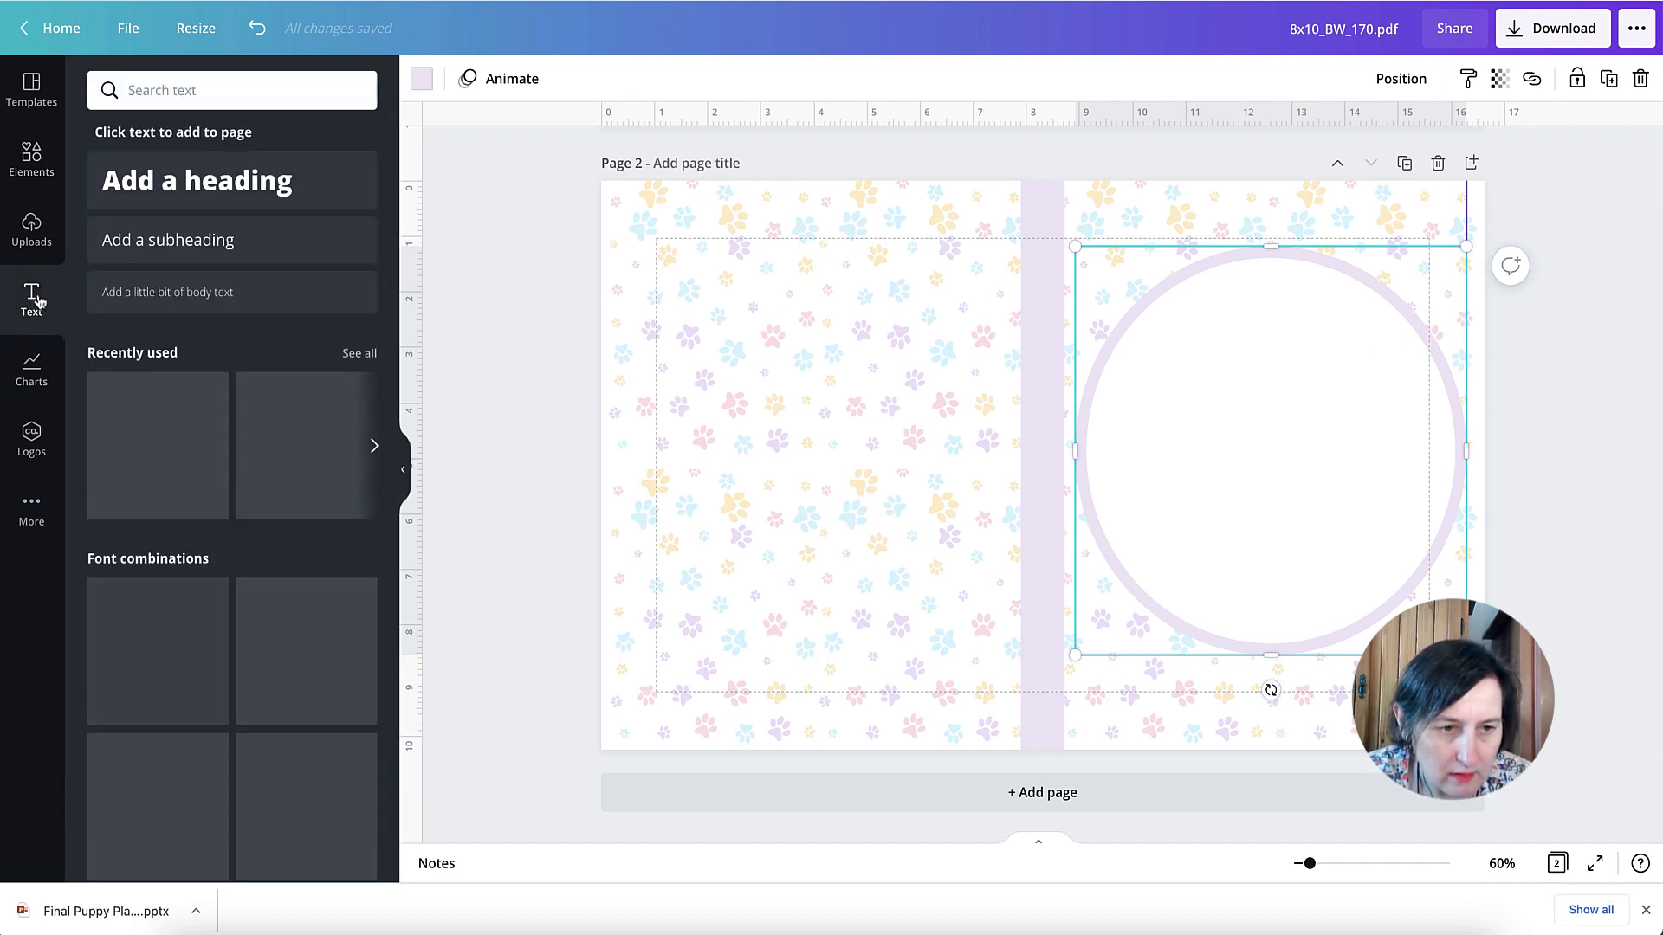
pyautogui.scroll(-4, 285, 417)
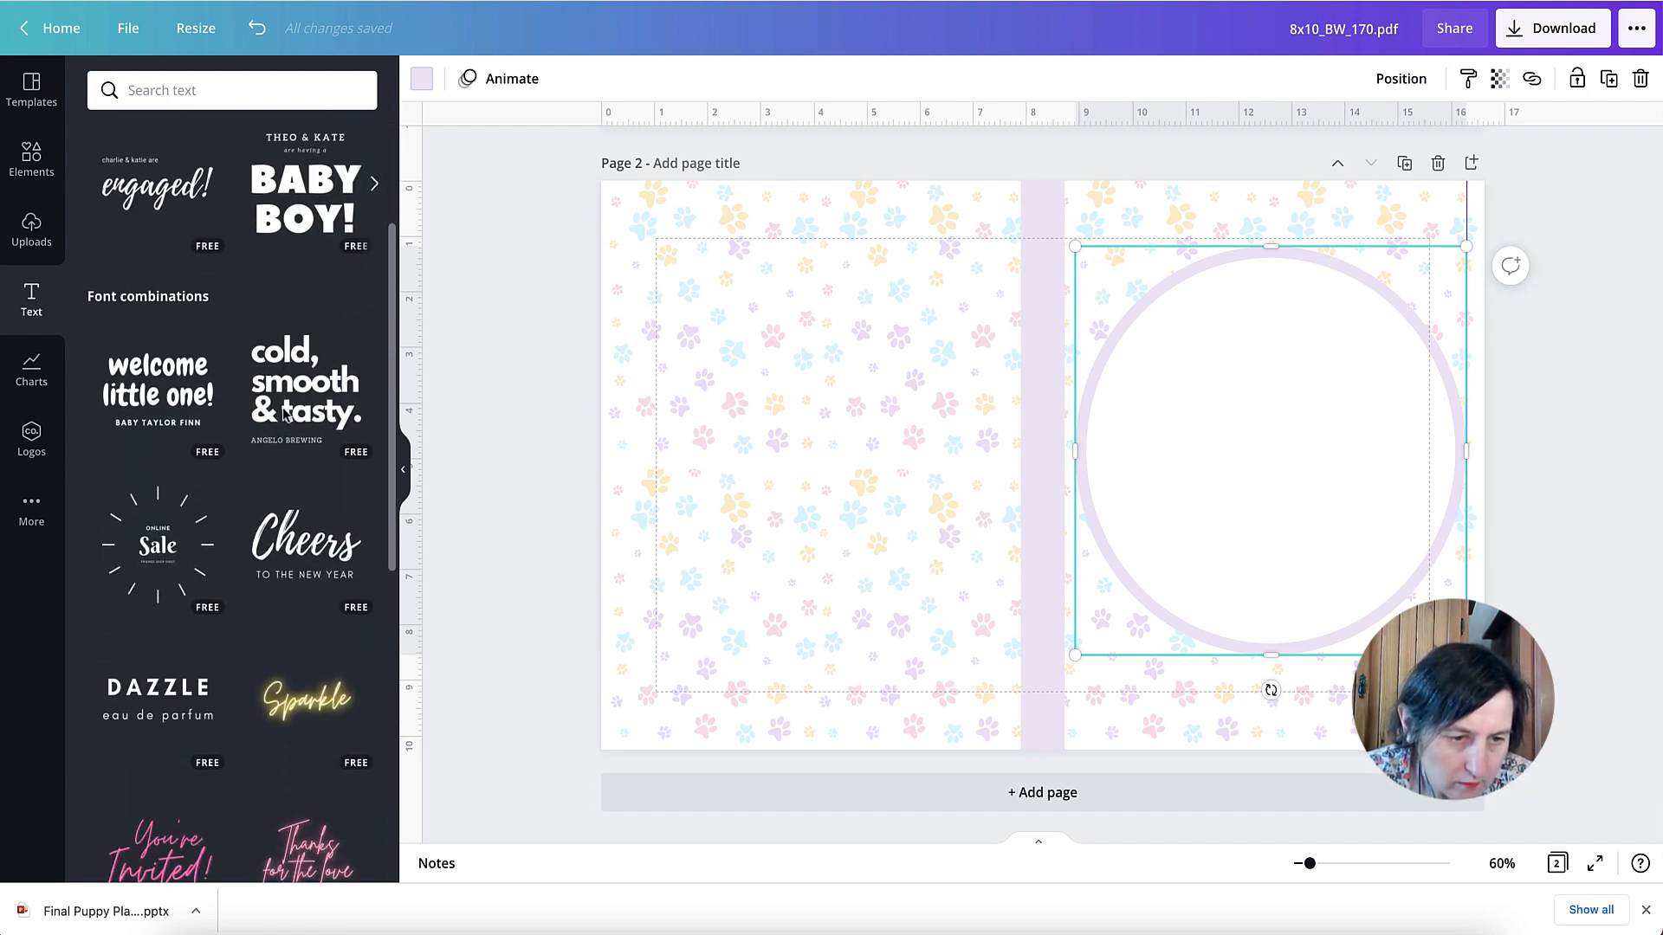
pyautogui.scroll(-6, 285, 417)
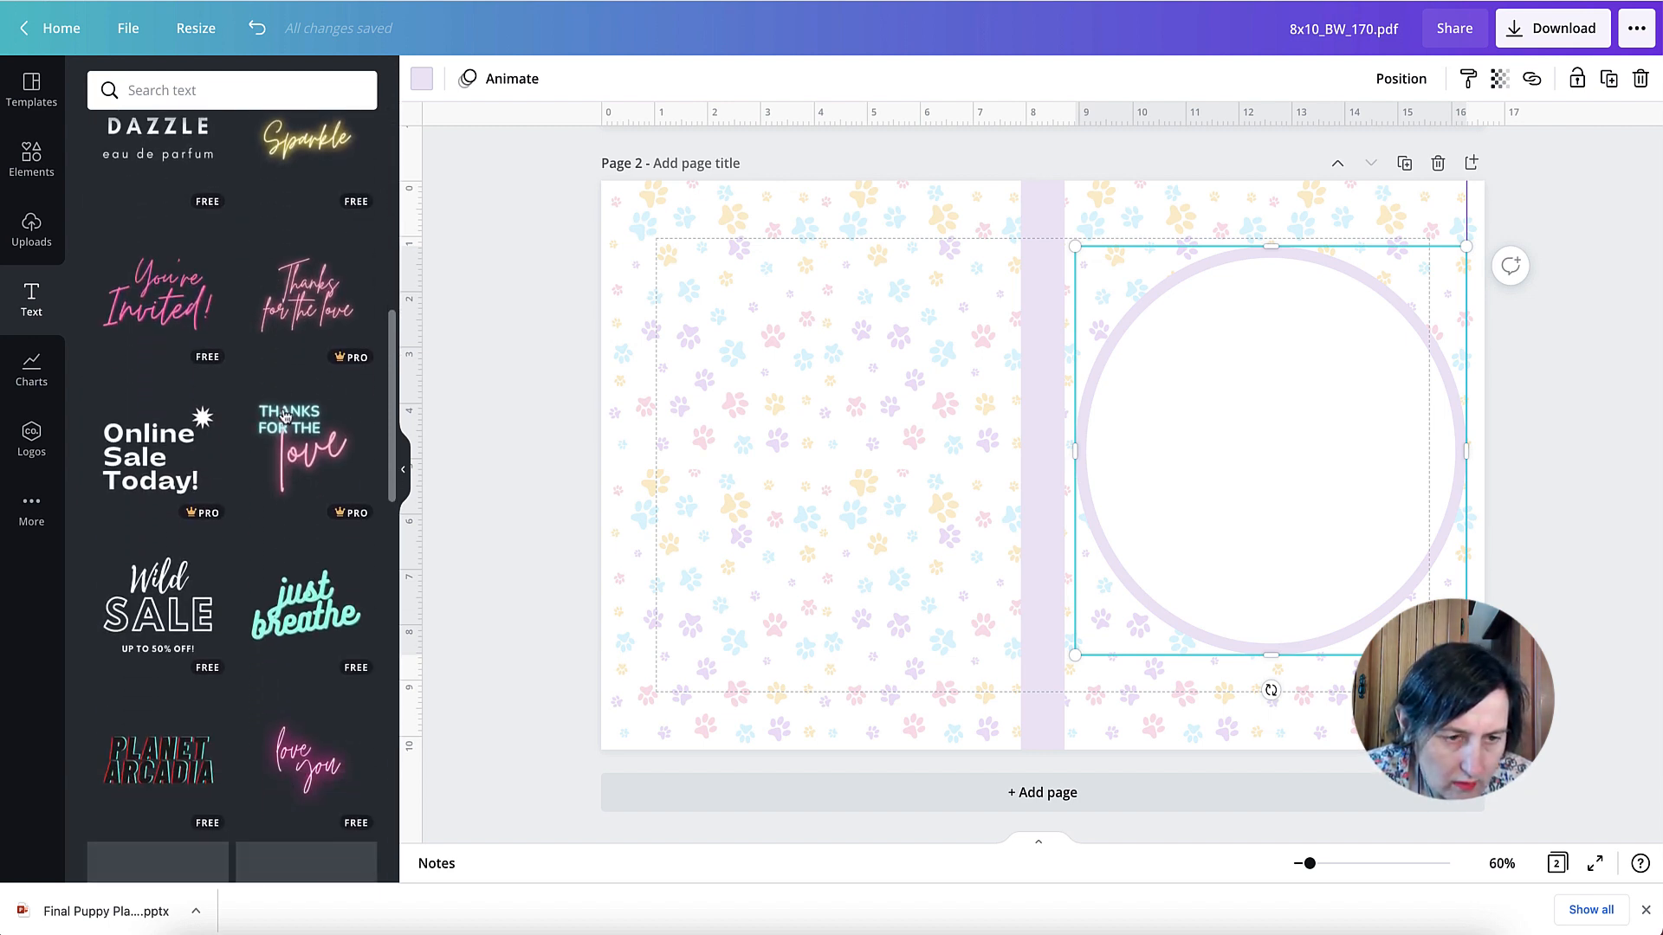
pyautogui.scroll(-4, 285, 417)
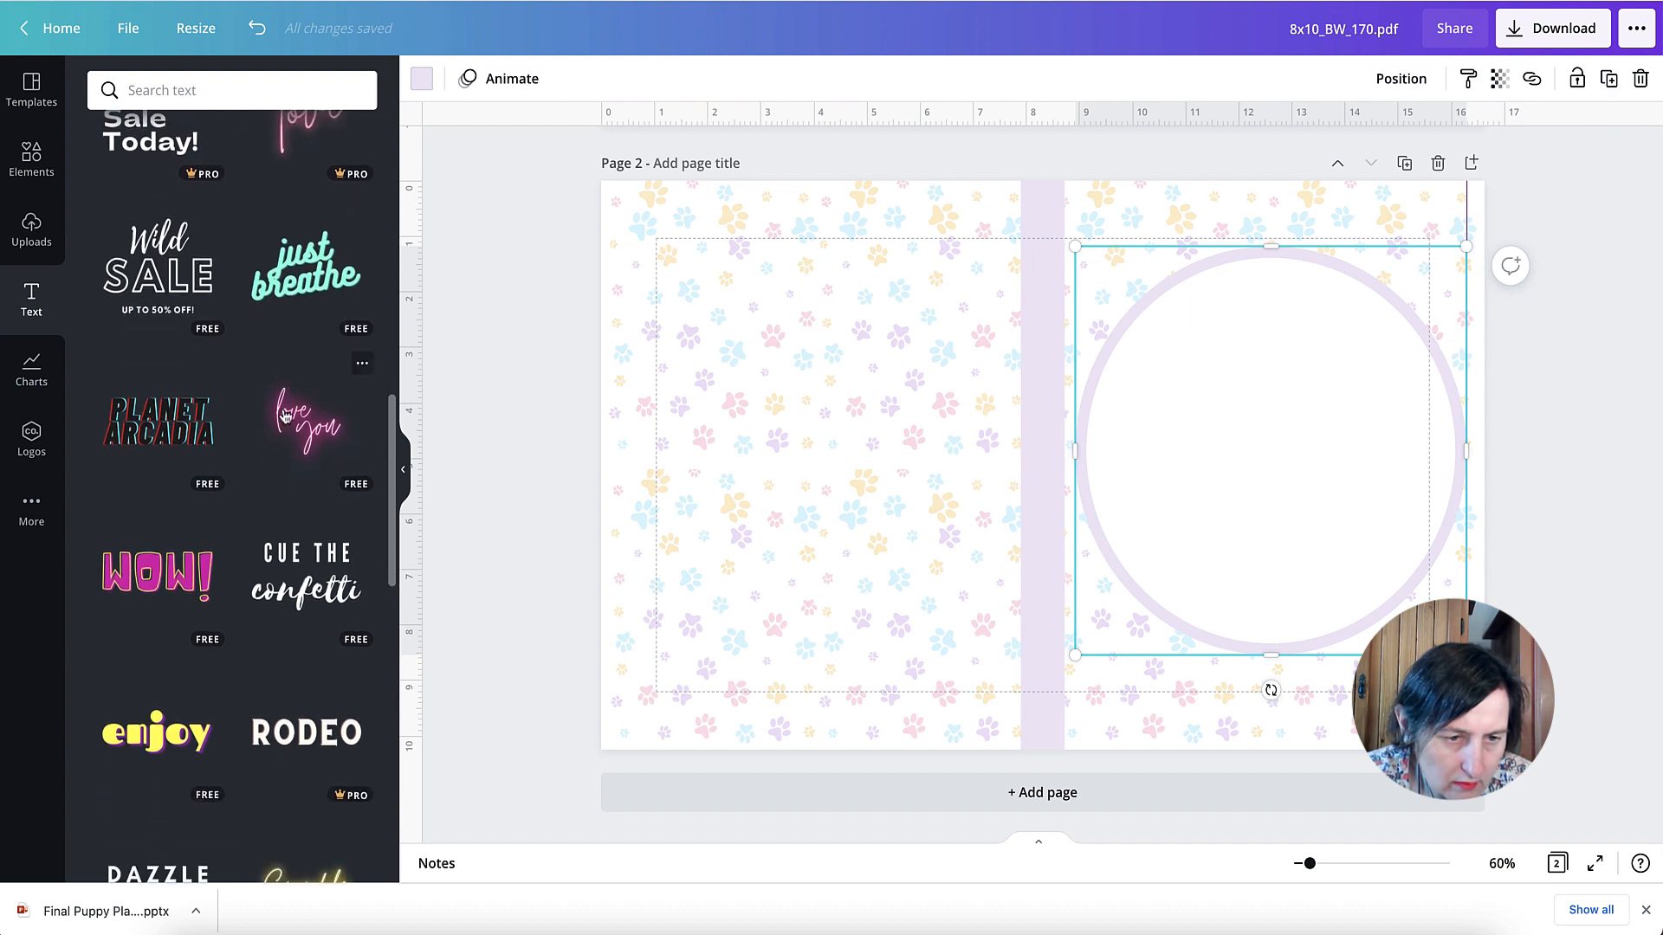
pyautogui.scroll(-8, 284, 417)
pyautogui.scroll(6, 285, 417)
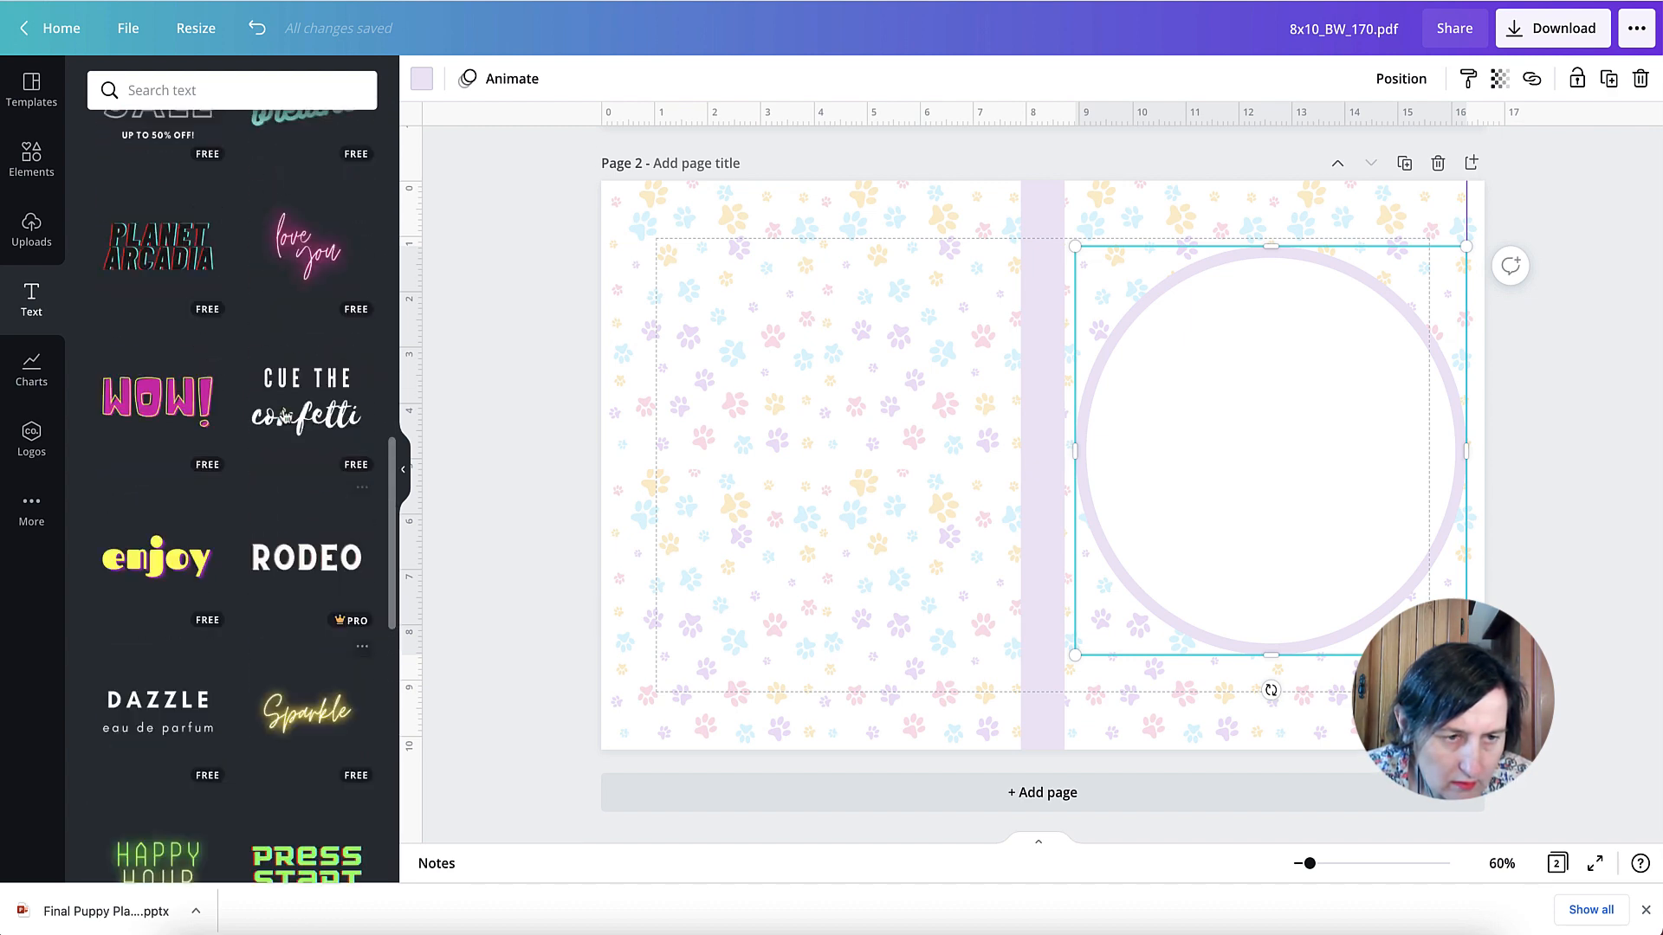
pyautogui.scroll(10, 285, 416)
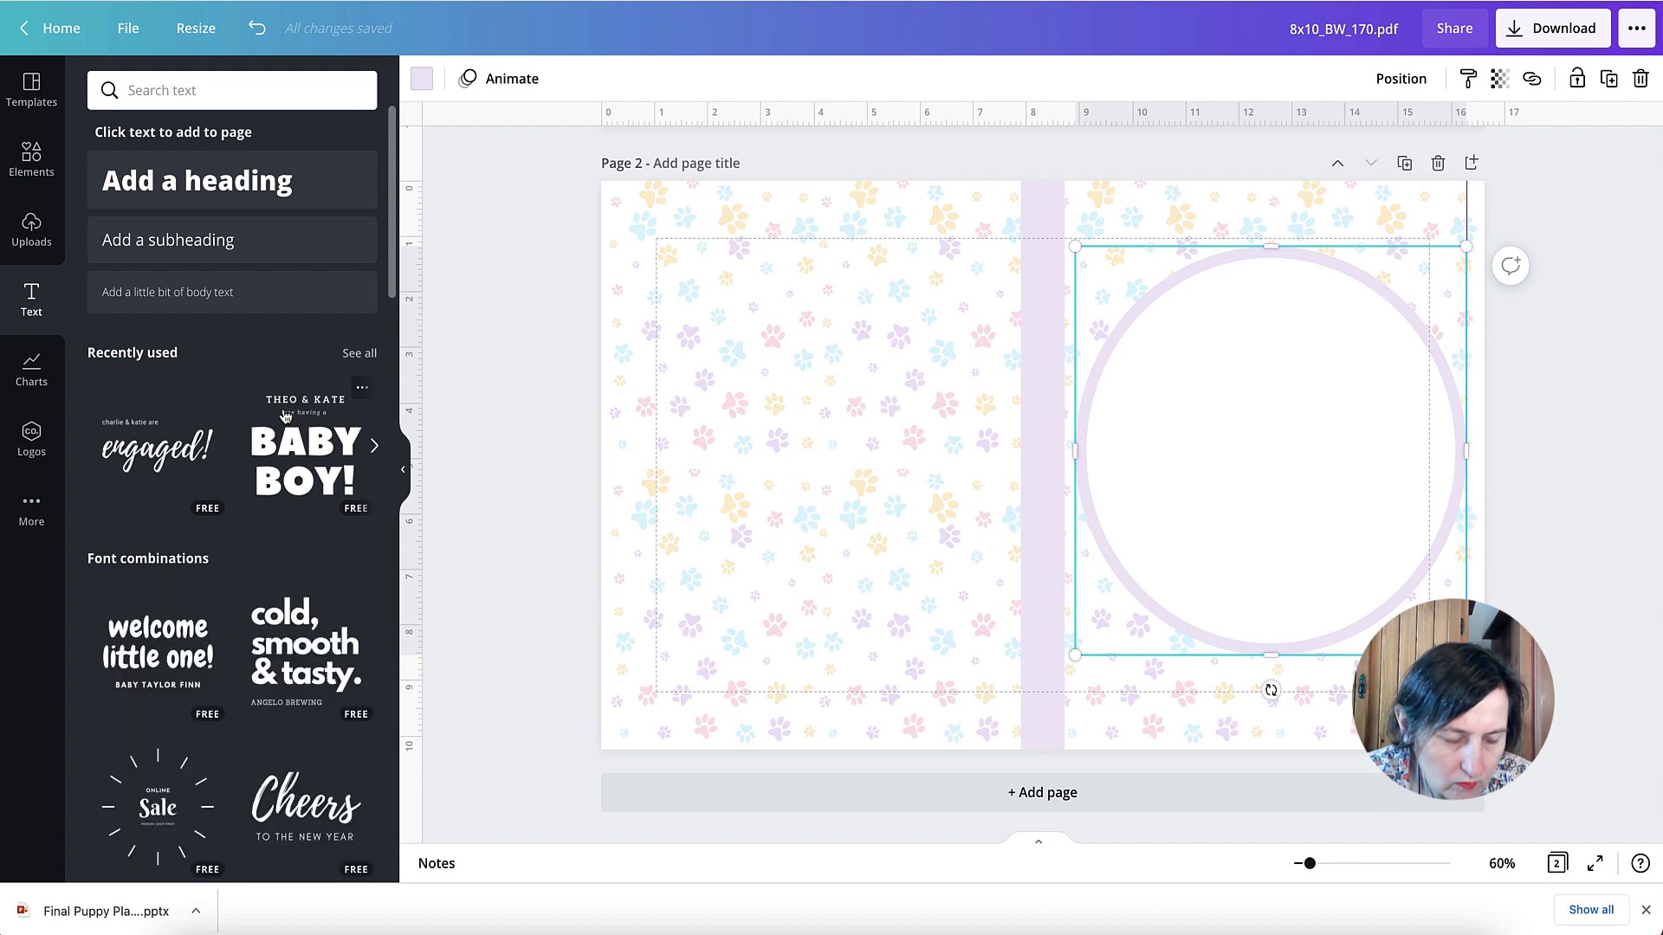
pyautogui.scroll(-1, 144, 444)
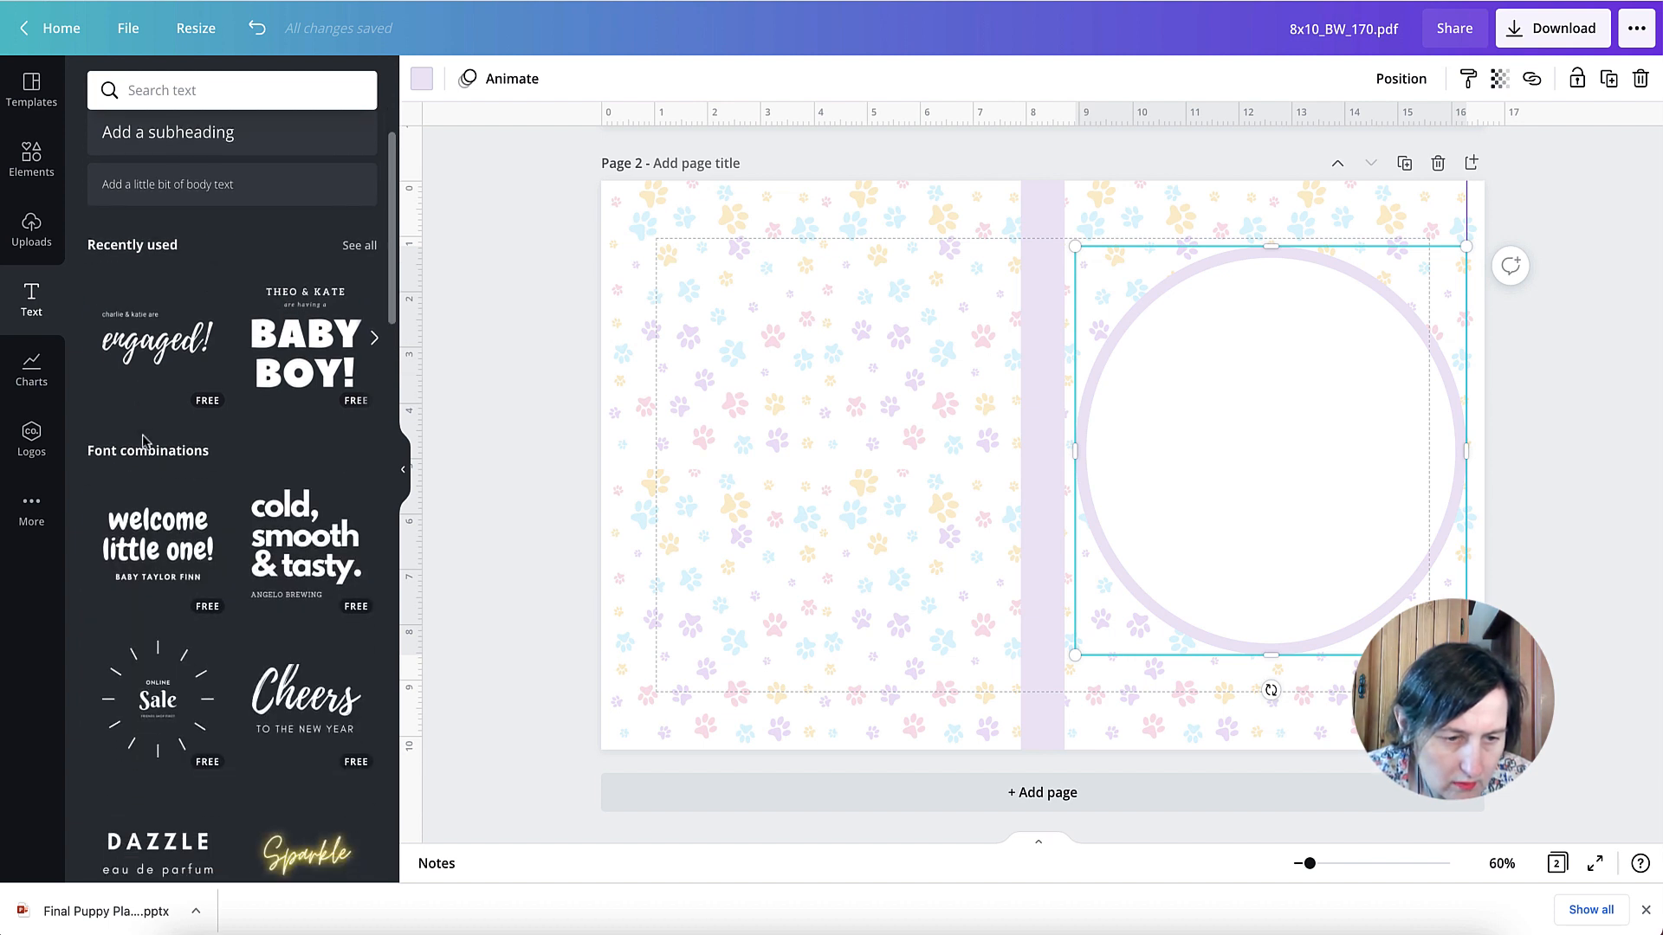
pyautogui.click(168, 555)
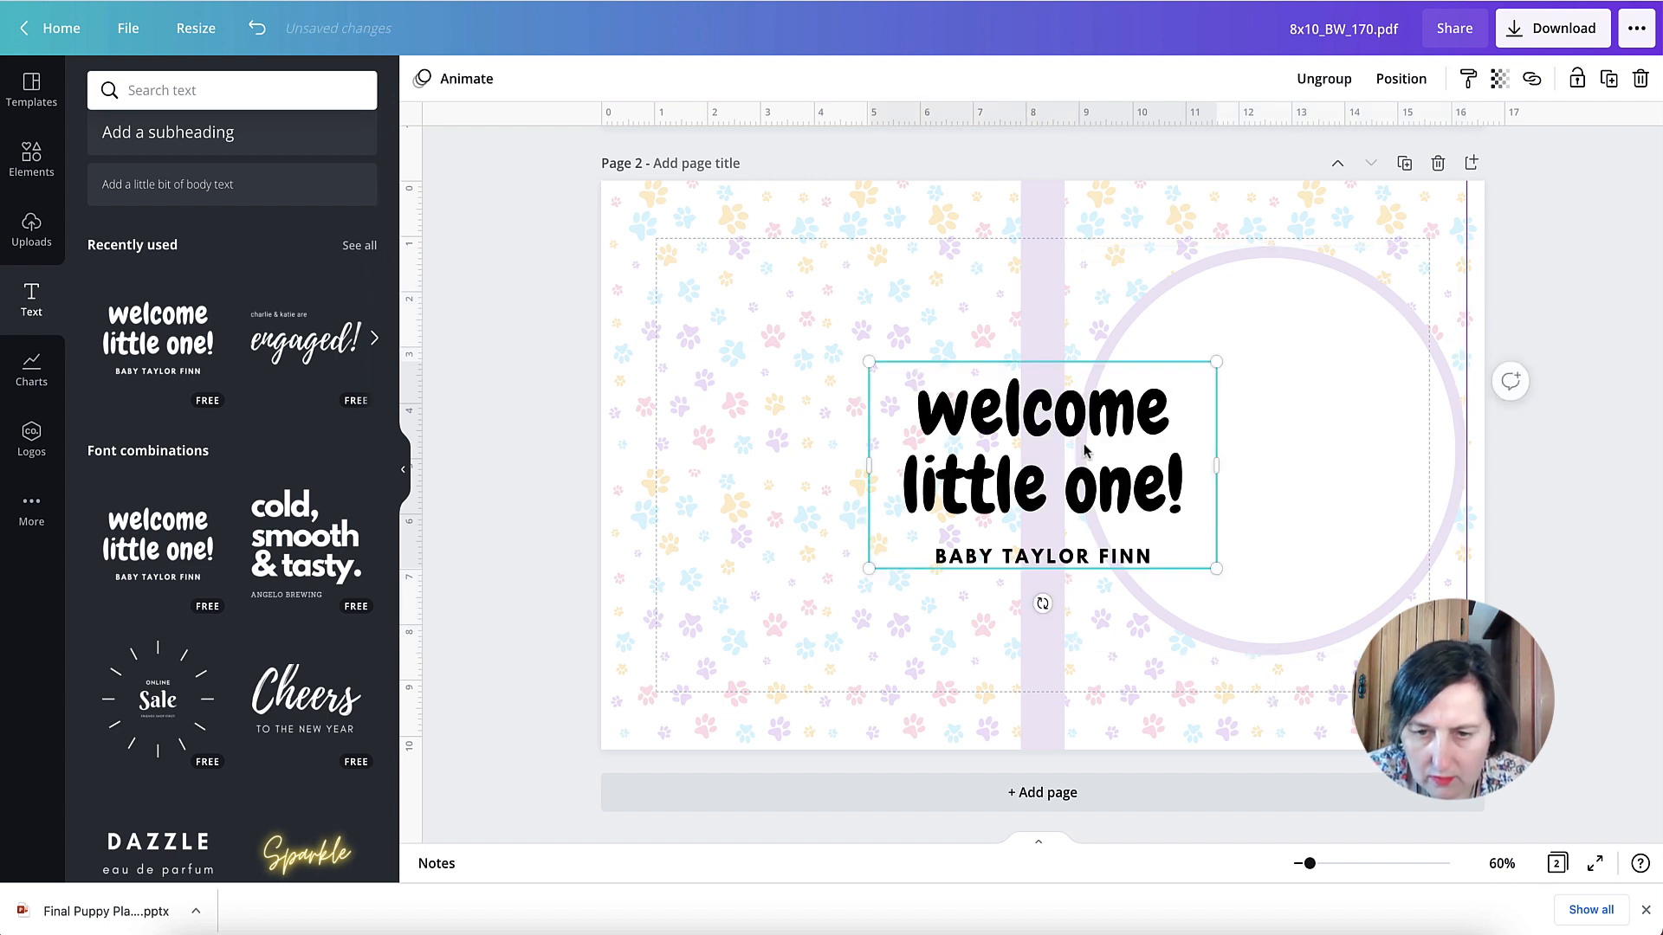
# Replace the "welcome little one!" heading in the text group with "My Puppy"
pyautogui.click(1084, 450)
pyautogui.click(1156, 483)
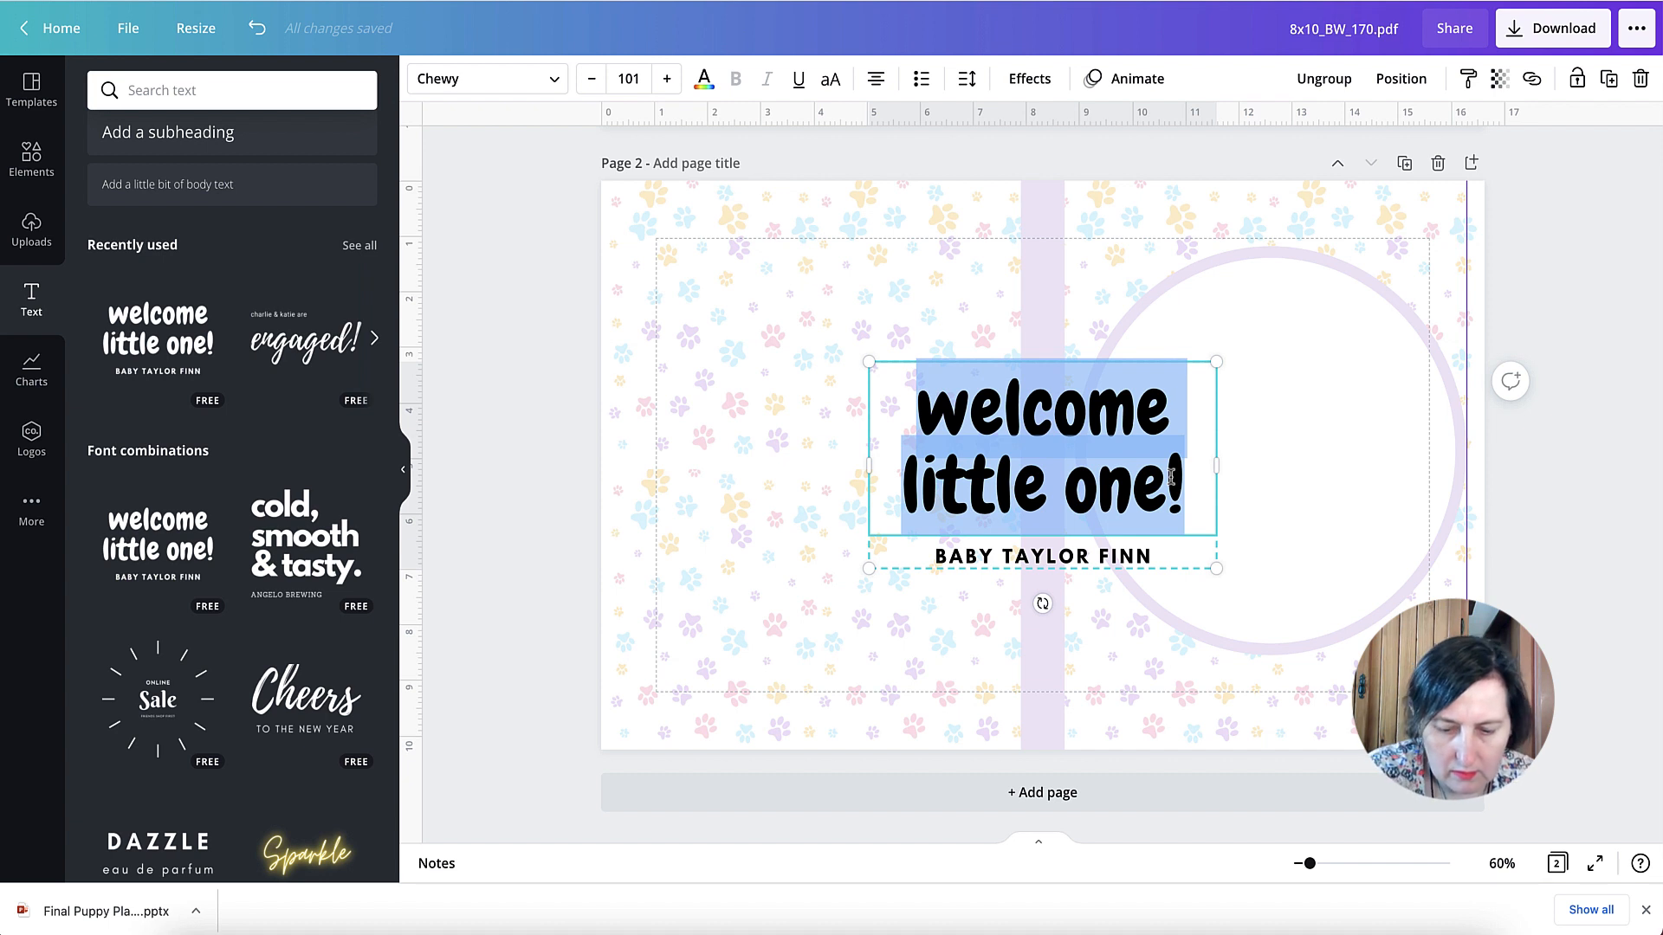
pyautogui.write('My Pu')
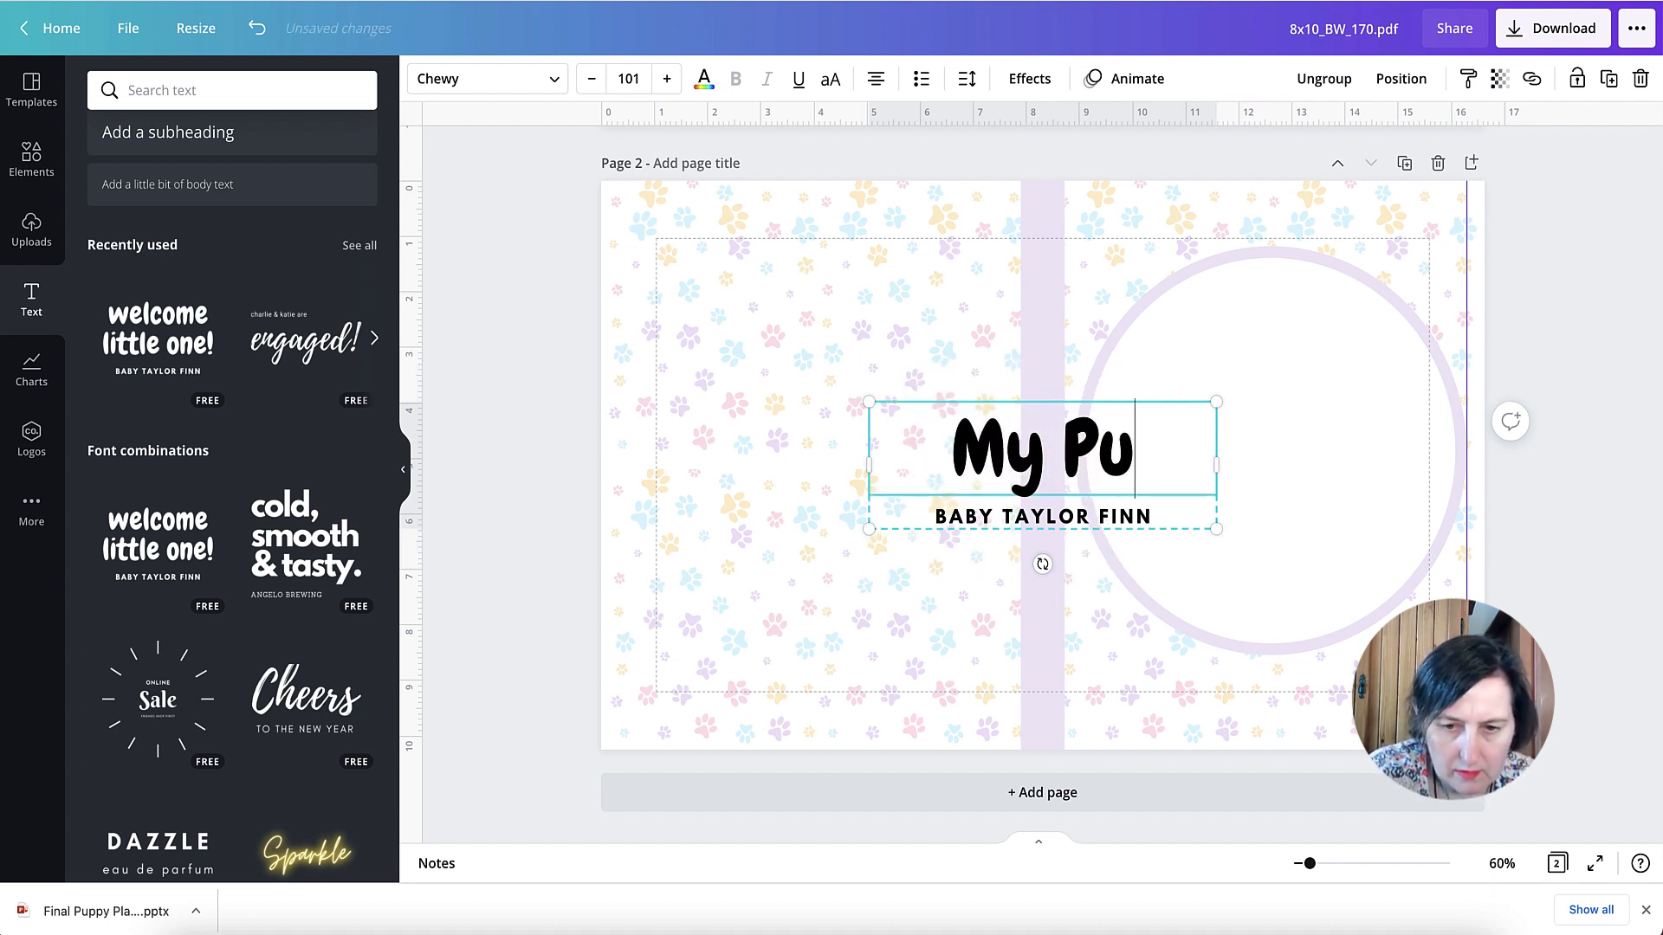
pyautogui.write('ppy')
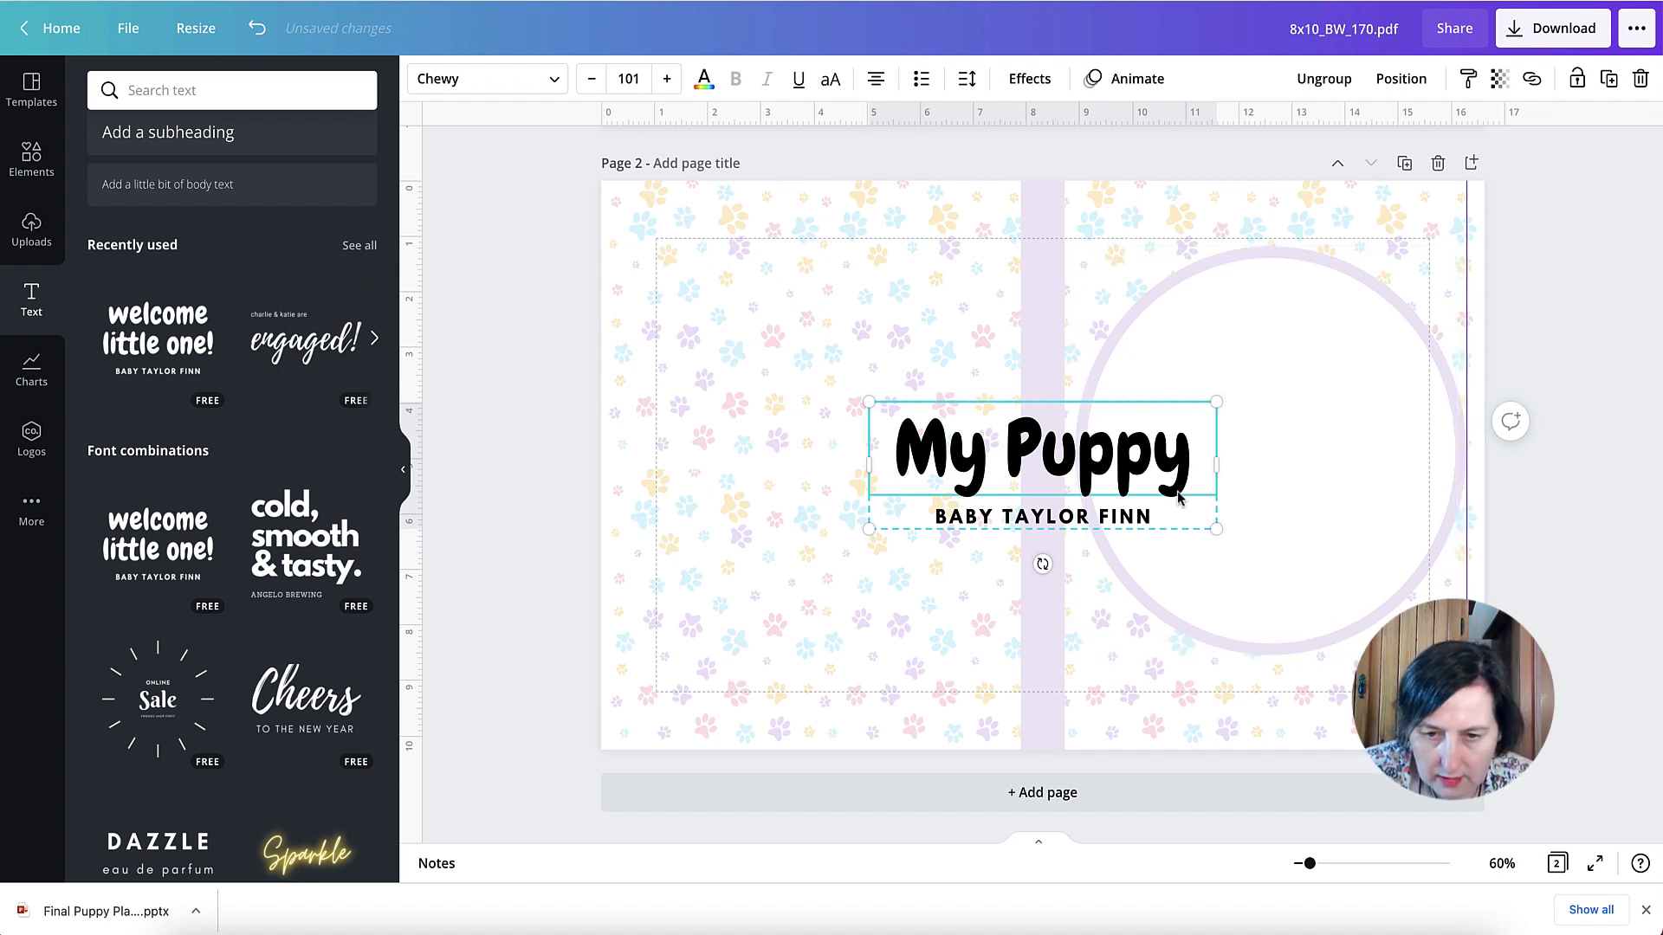
# Replace the "BABY TAYLOR FINN" line with "PET CARE LOG BOOK" and move the text group into the front cover's white circle
pyautogui.click(1150, 520)
pyautogui.doubleClick(1152, 517)
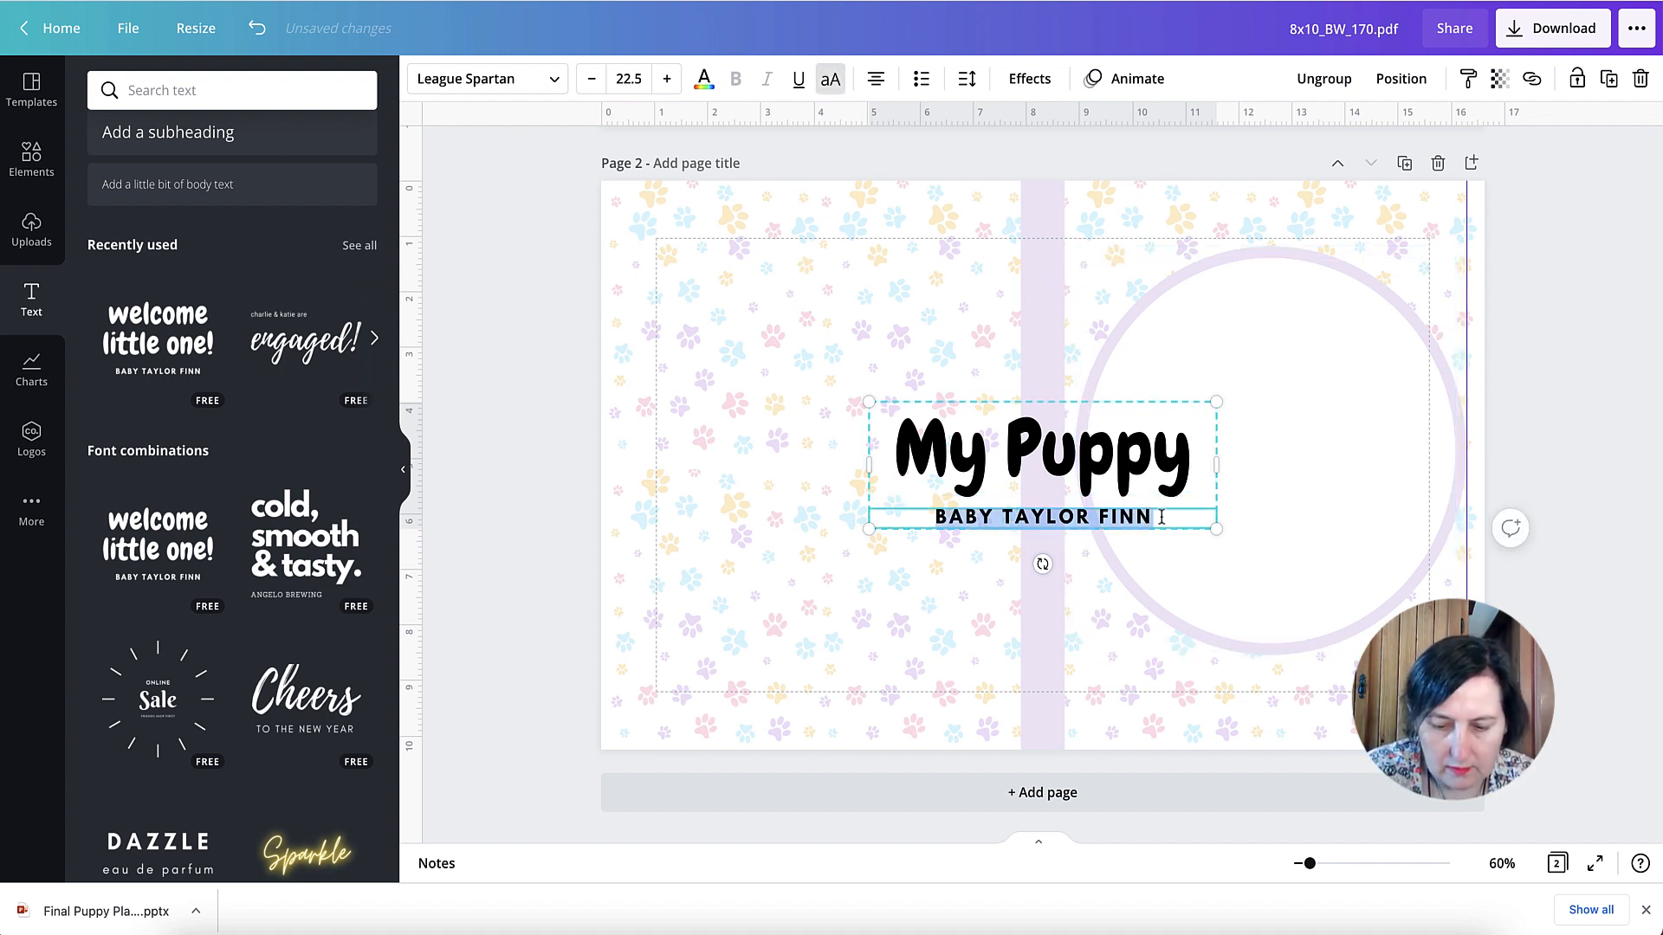
pyautogui.write('PET CA')
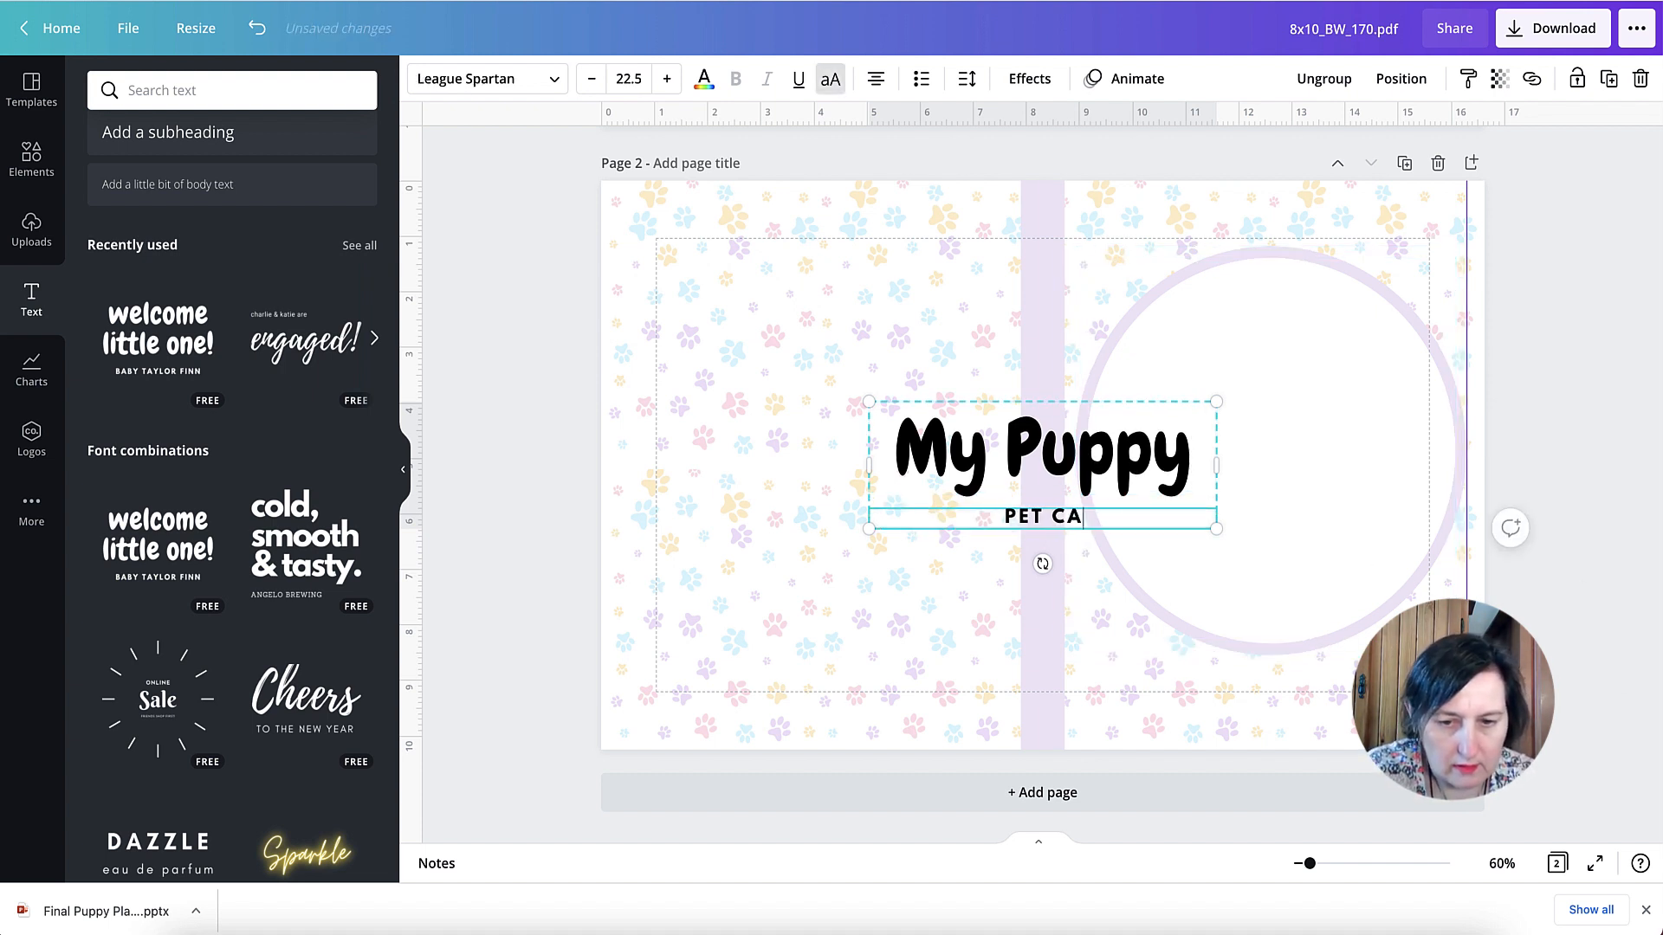
pyautogui.write('RE LO')
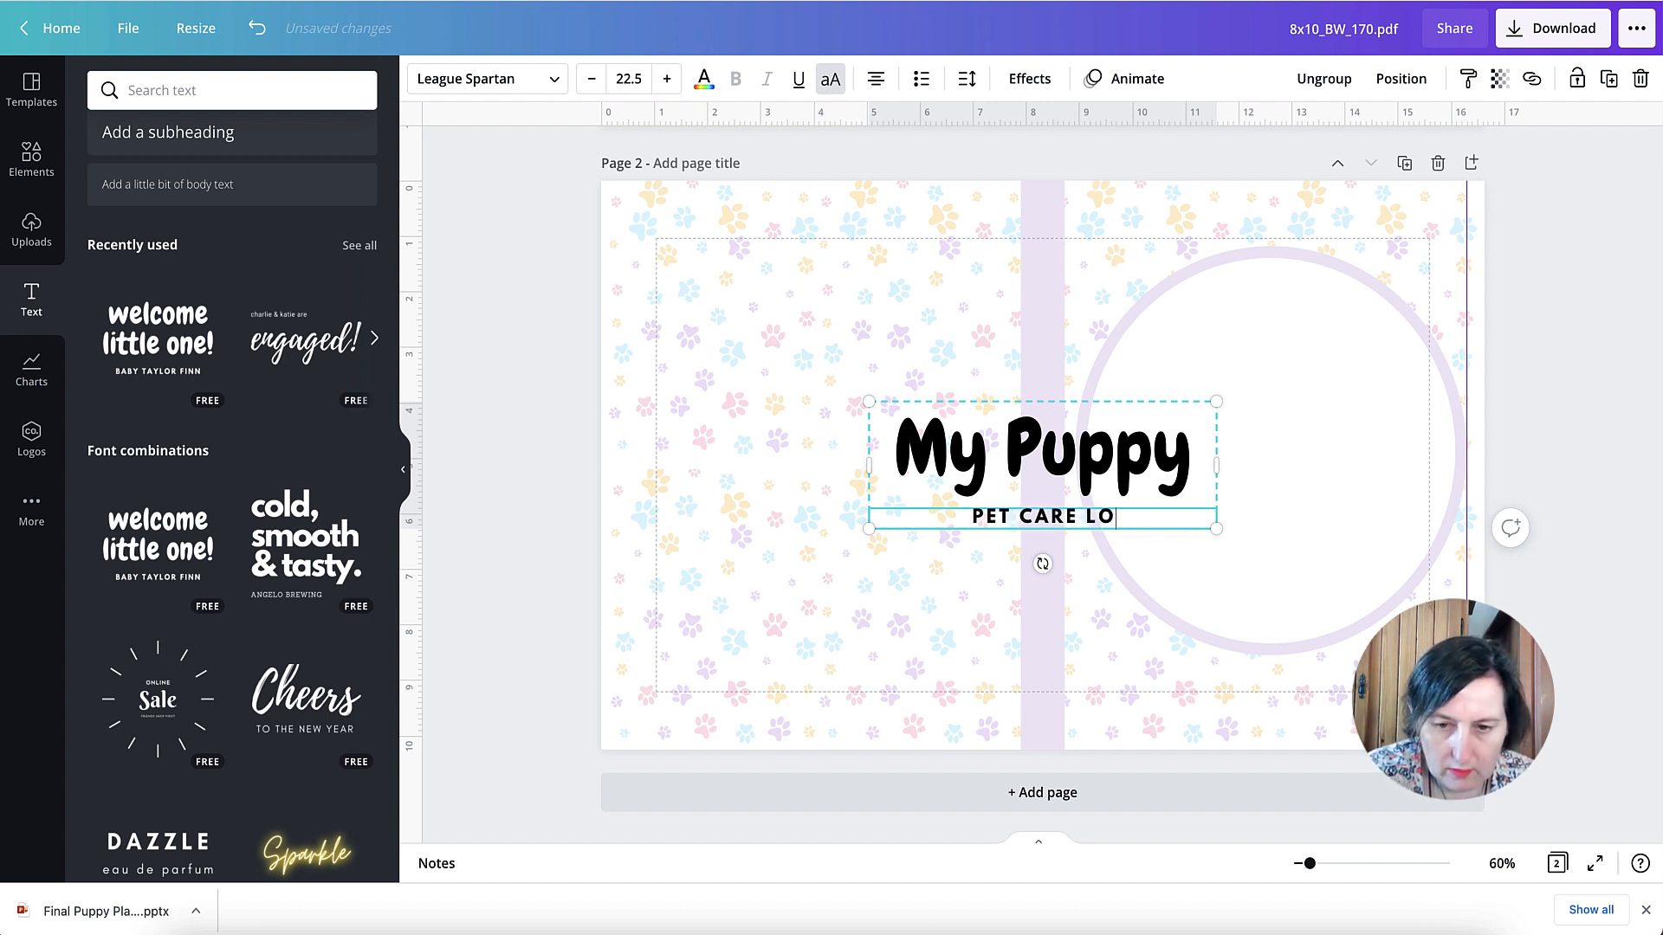
pyautogui.write('G BO')
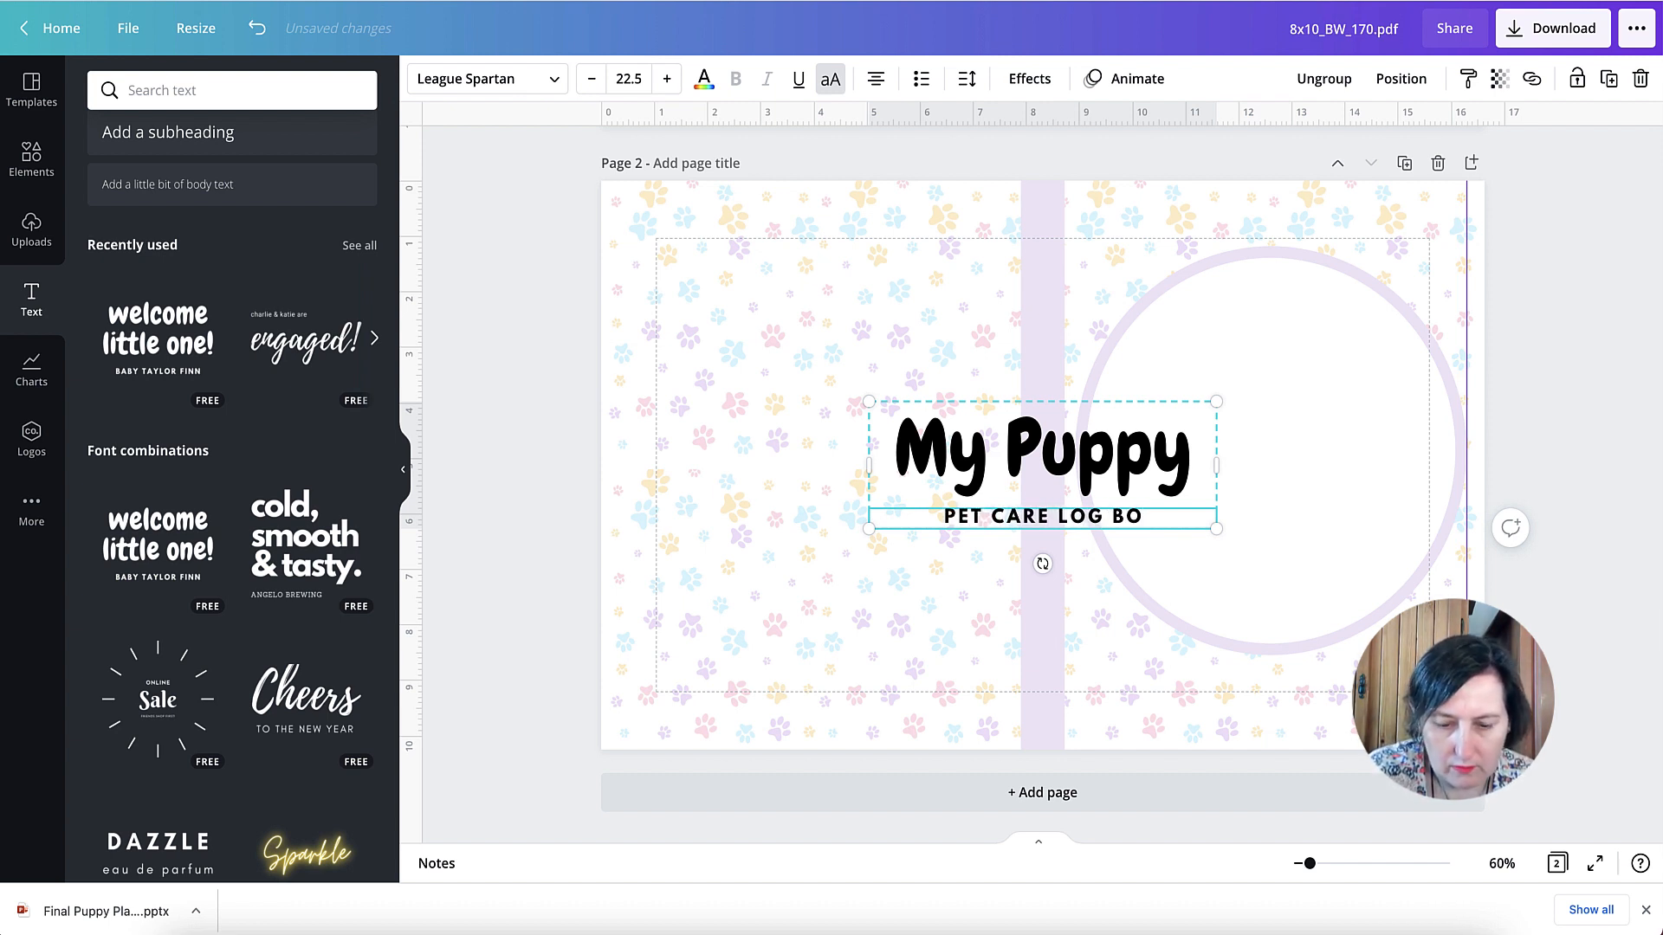
pyautogui.write('OK')
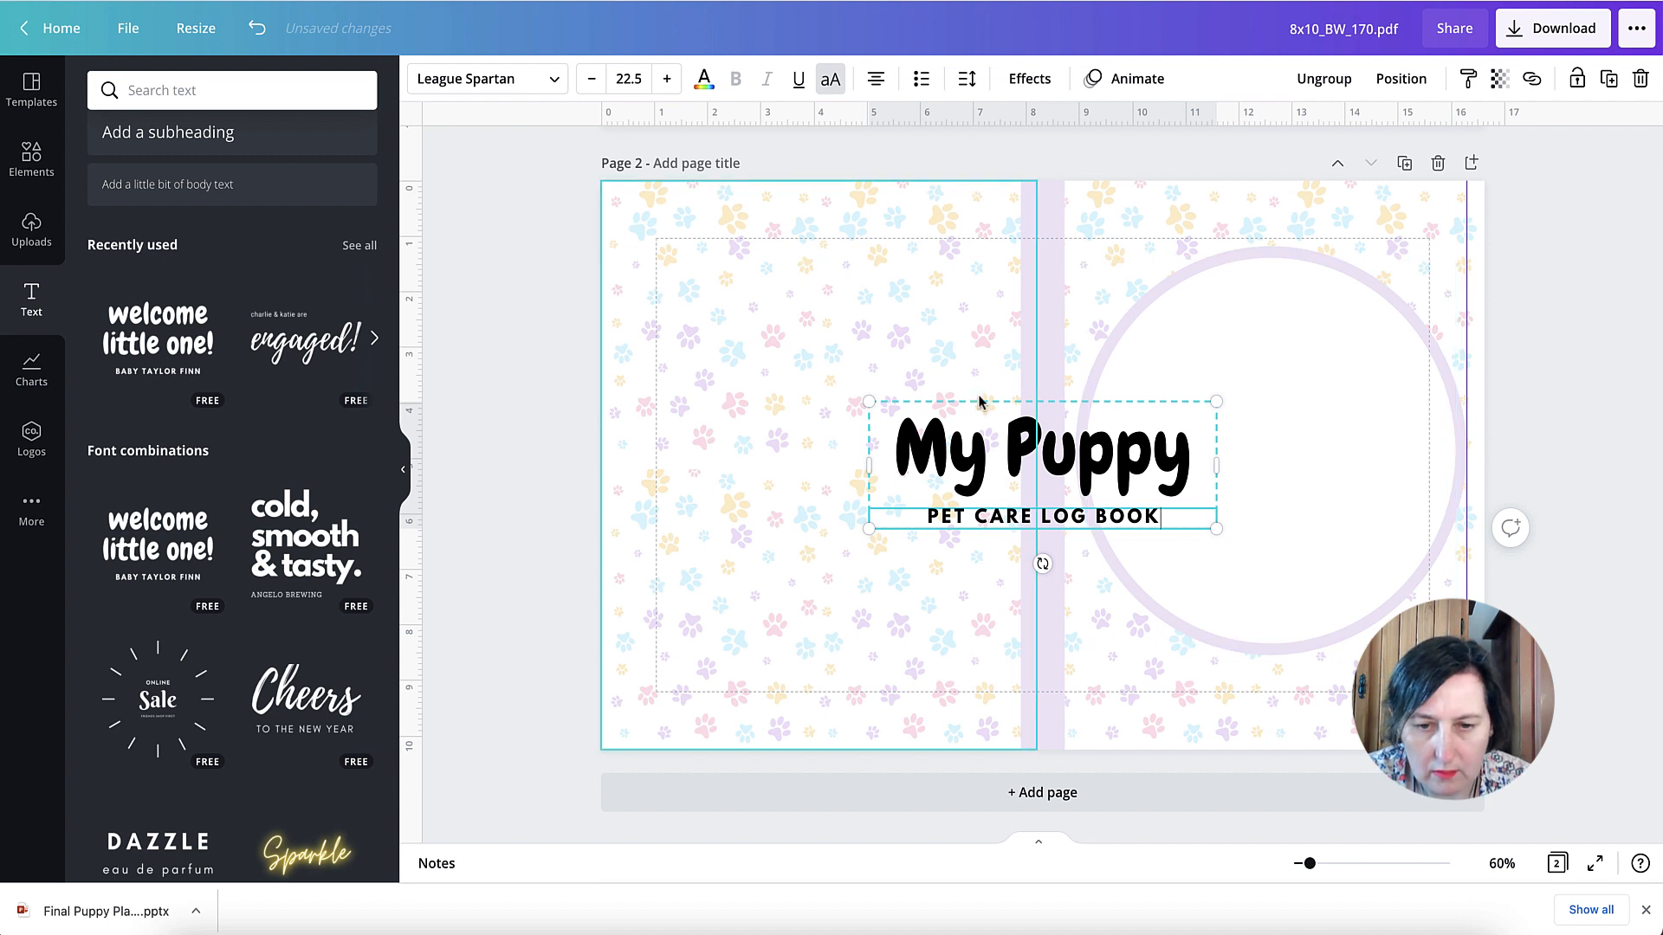
pyautogui.moveTo(1123, 466); pyautogui.dragTo(1345, 436)
pyautogui.click(234, 90)
pyautogui.write('paw')
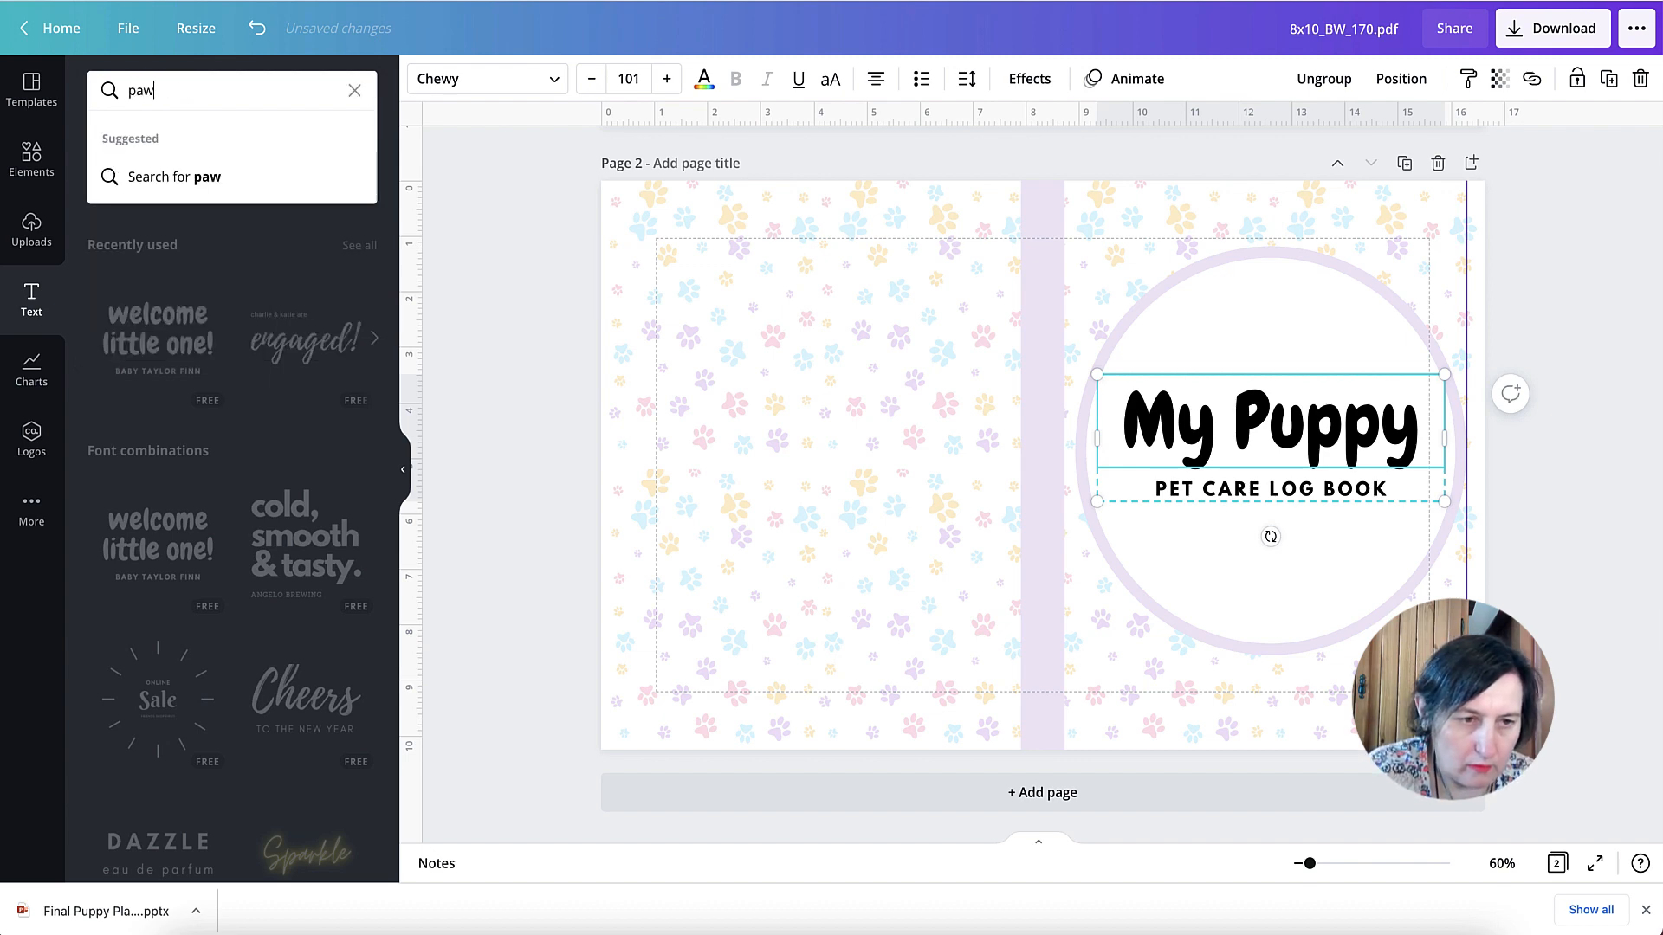
pyautogui.press('Return')
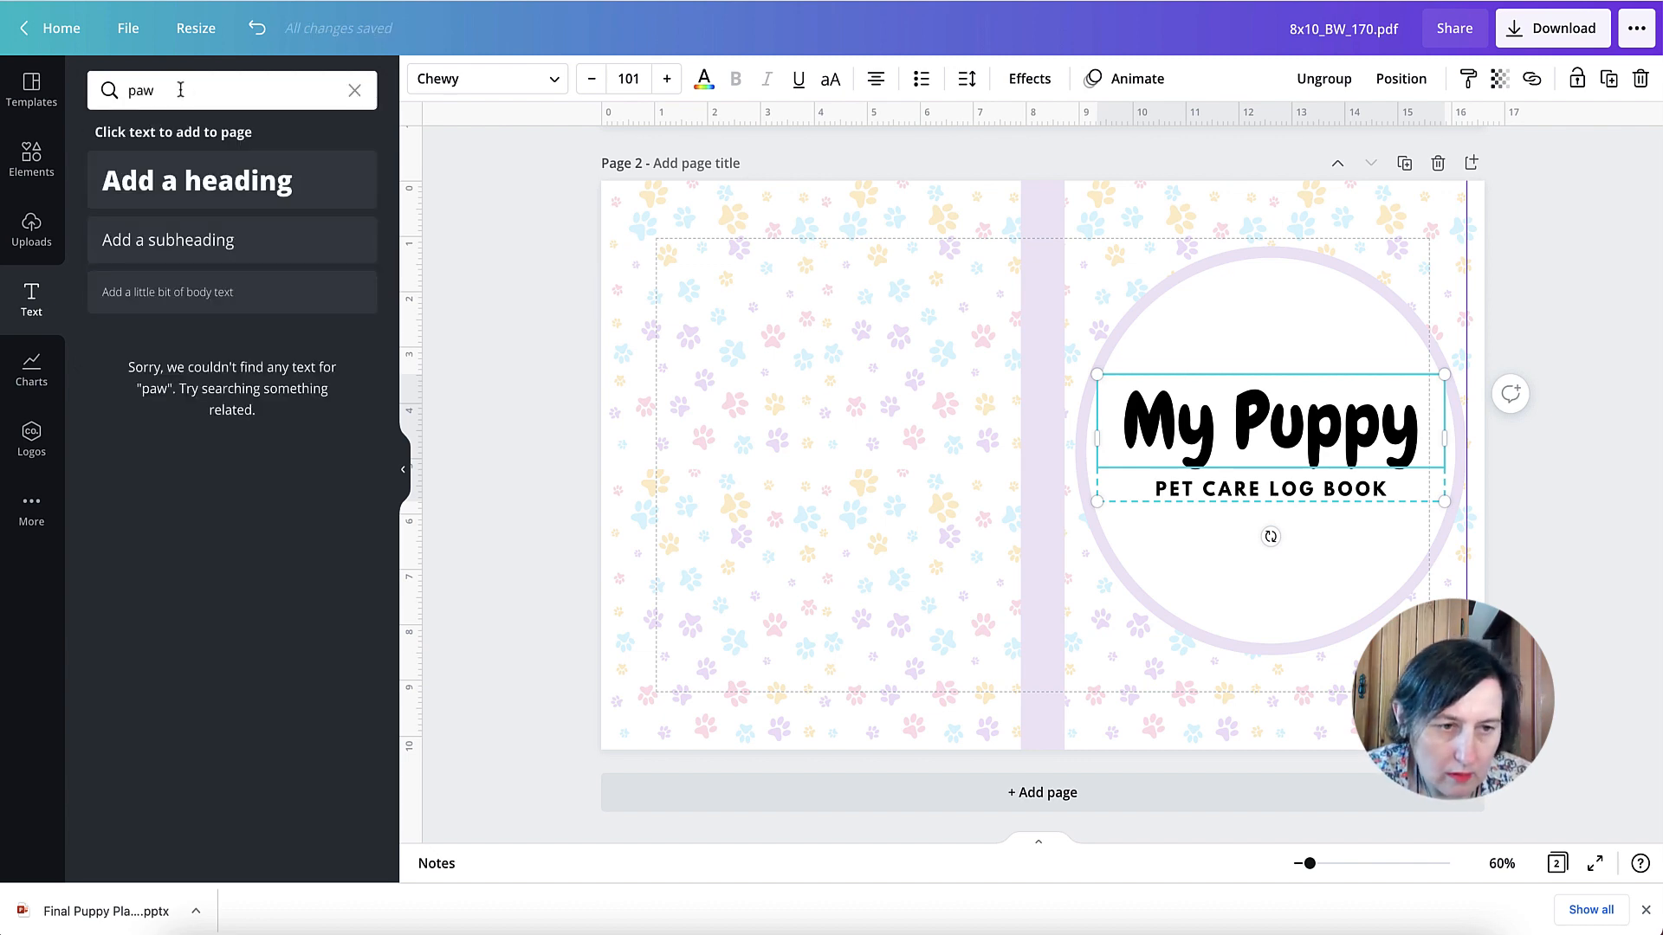
# Search the elements for "paw" and add the red heart graphic with the white paw to page 2
pyautogui.click(31, 159)
pyautogui.click(211, 91)
pyautogui.write('paw')
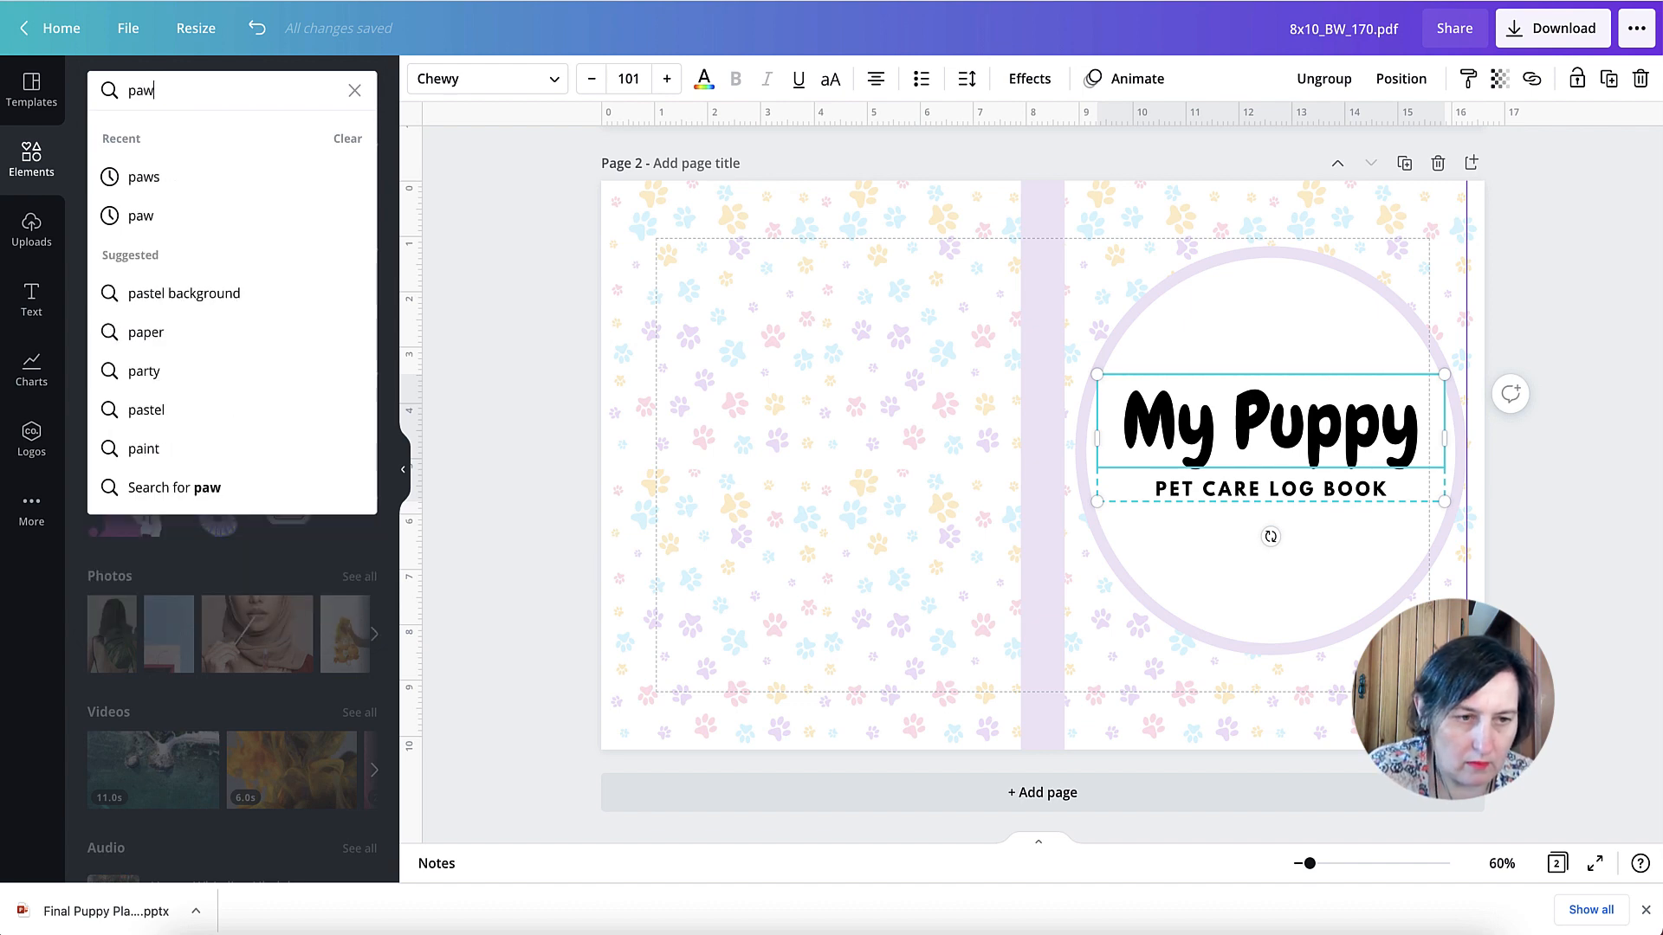
pyautogui.press('Return')
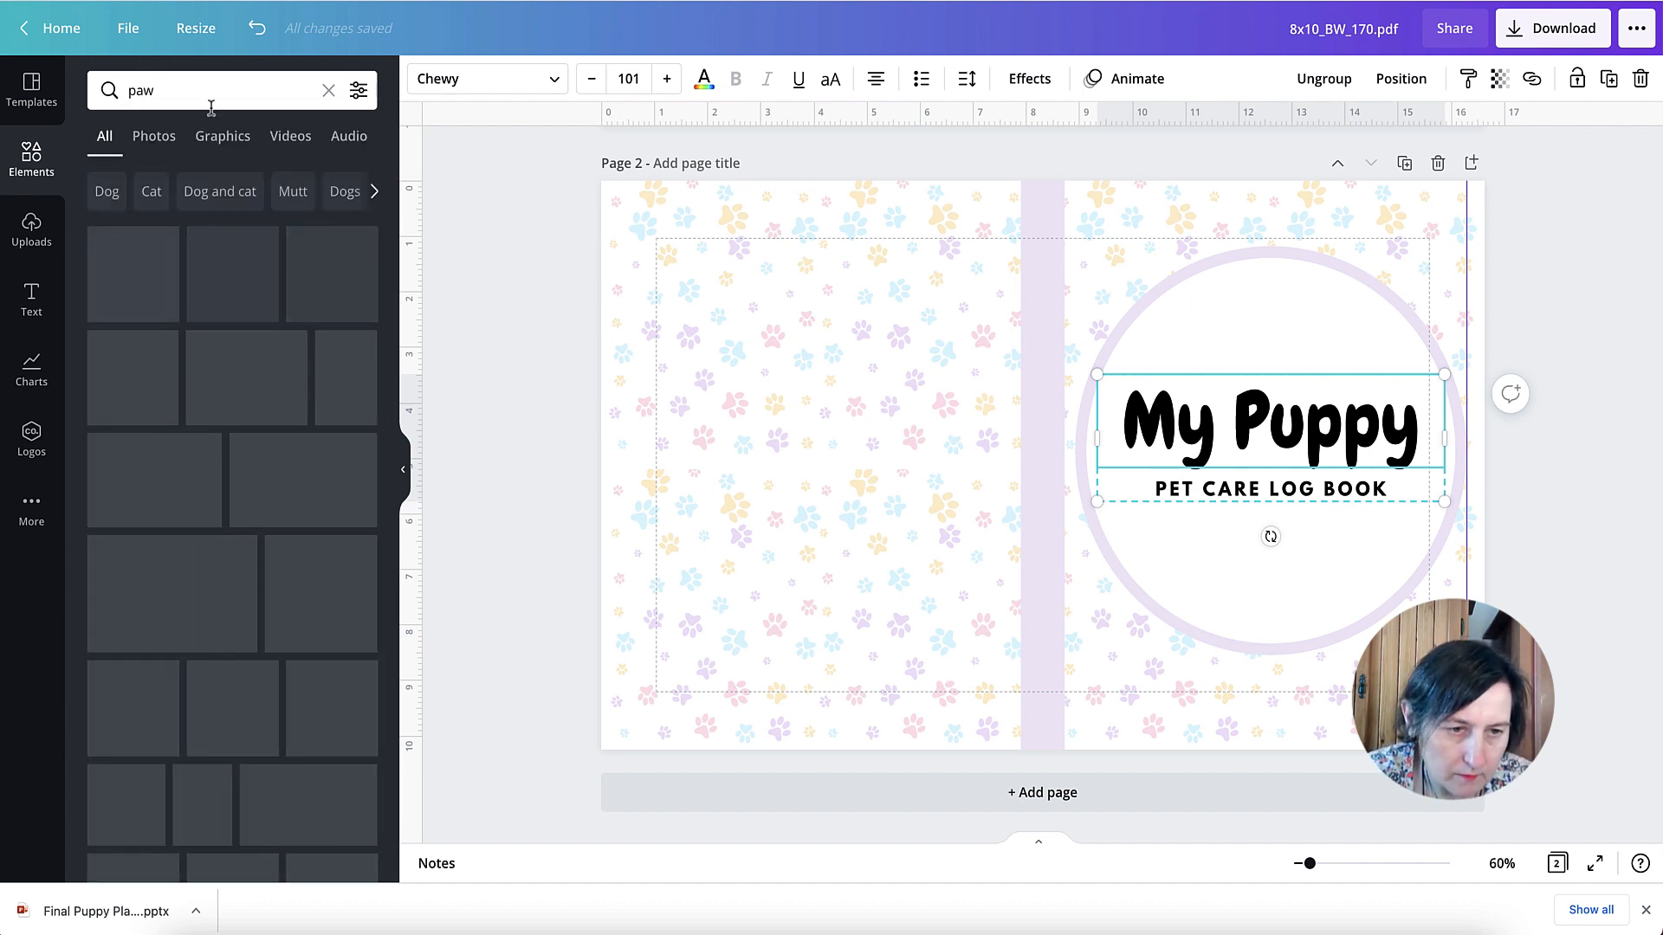
pyautogui.scroll(-10, 307, 229)
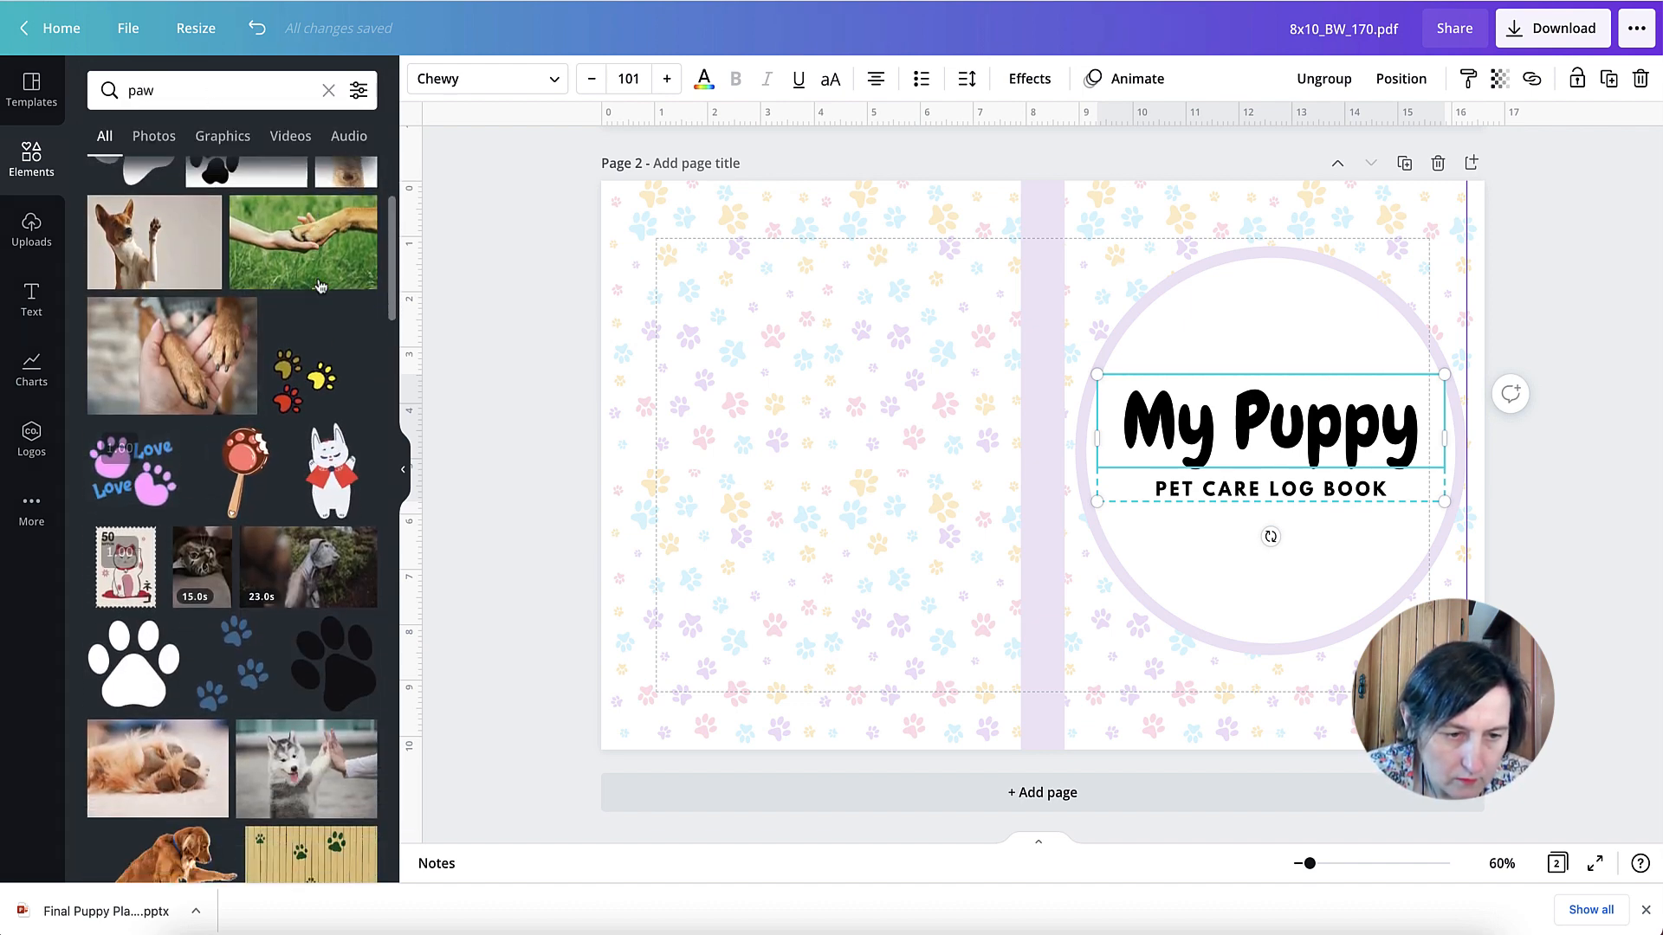
pyautogui.scroll(-10, 319, 286)
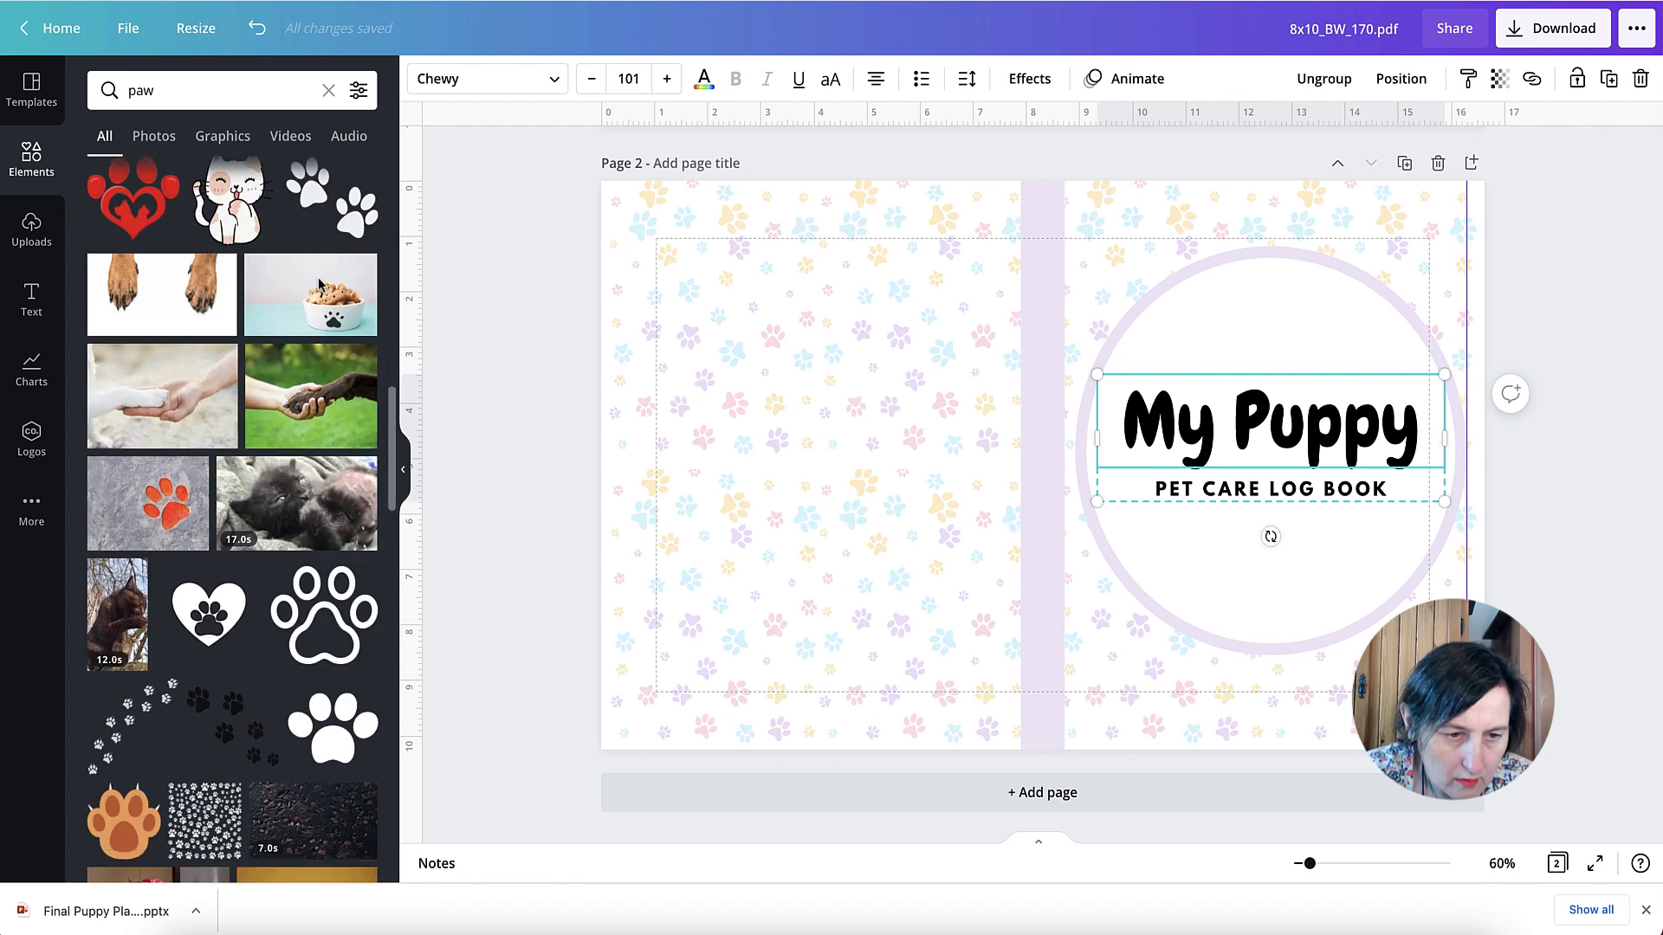
pyautogui.scroll(-2, 320, 286)
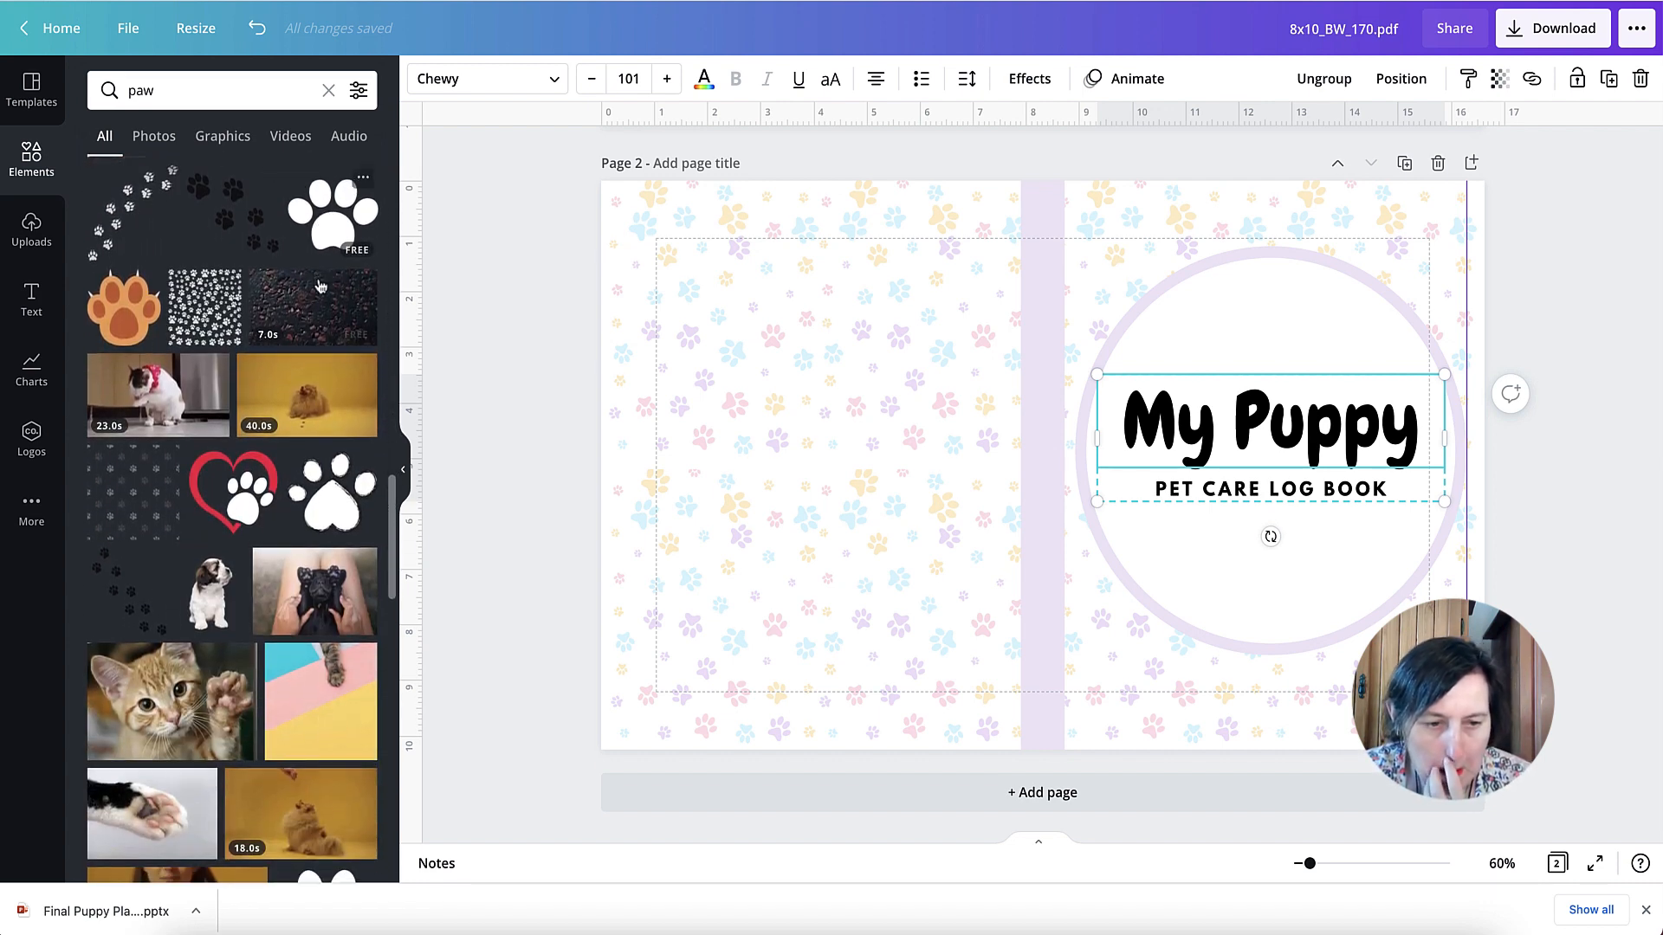
pyautogui.click(232, 484)
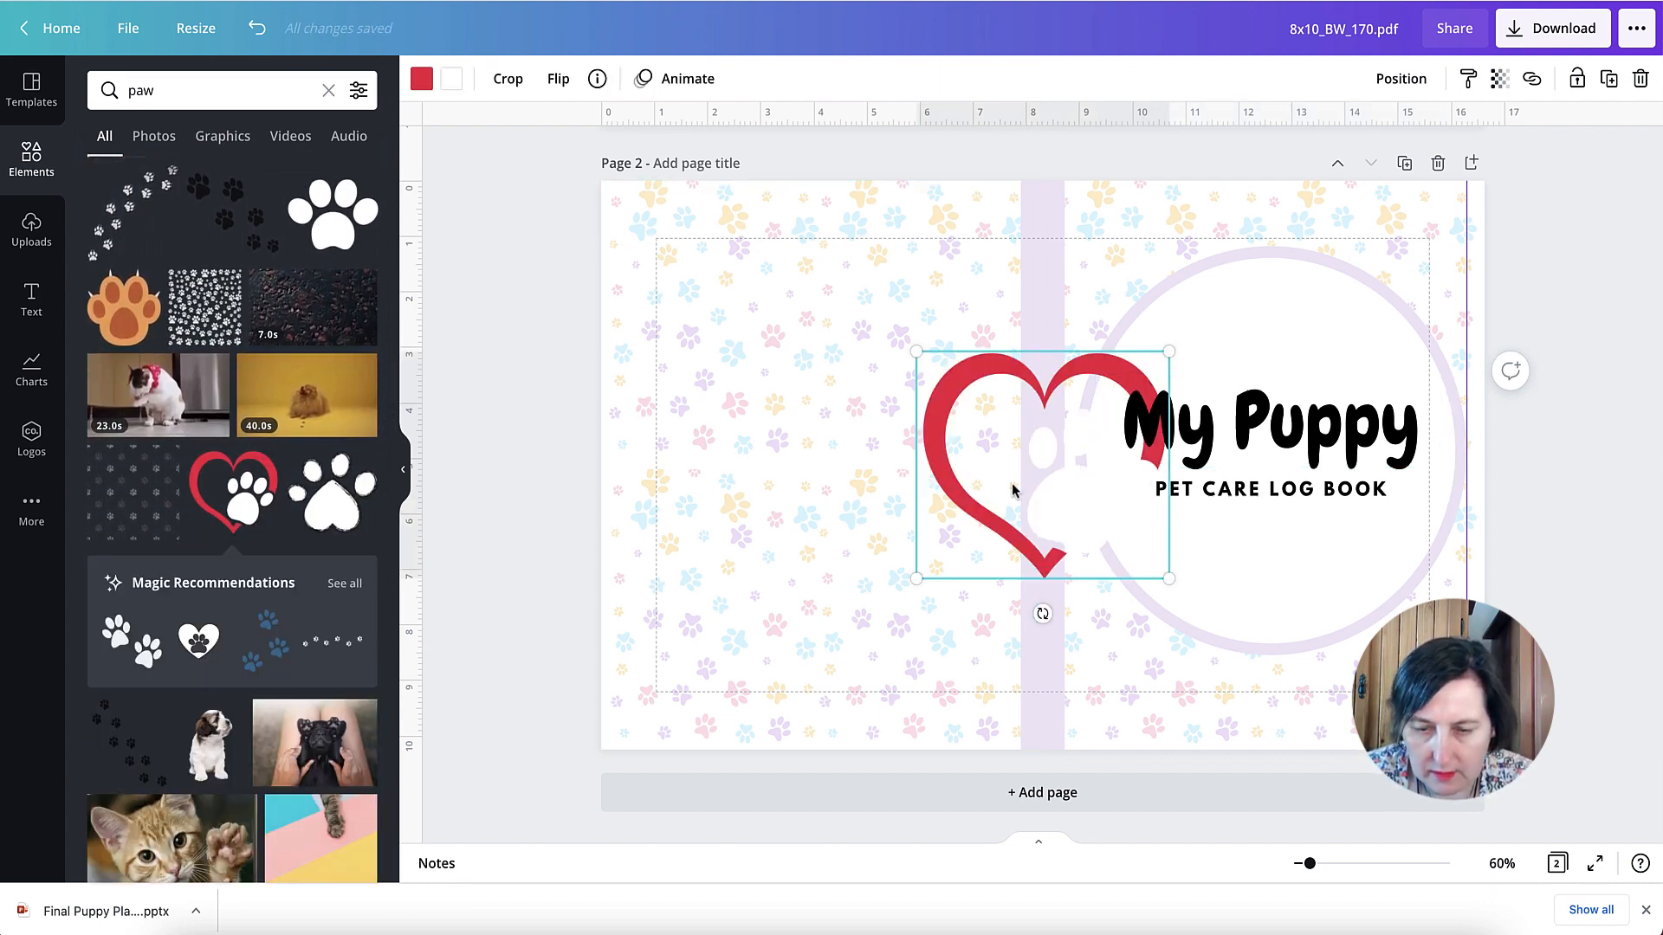
# Shrink the heart-and-paw graphic to about 2.1 × 1.8 in and place it above the "My Puppy" title inside the circle
pyautogui.moveTo(1083, 364); pyautogui.dragTo(1292, 322)
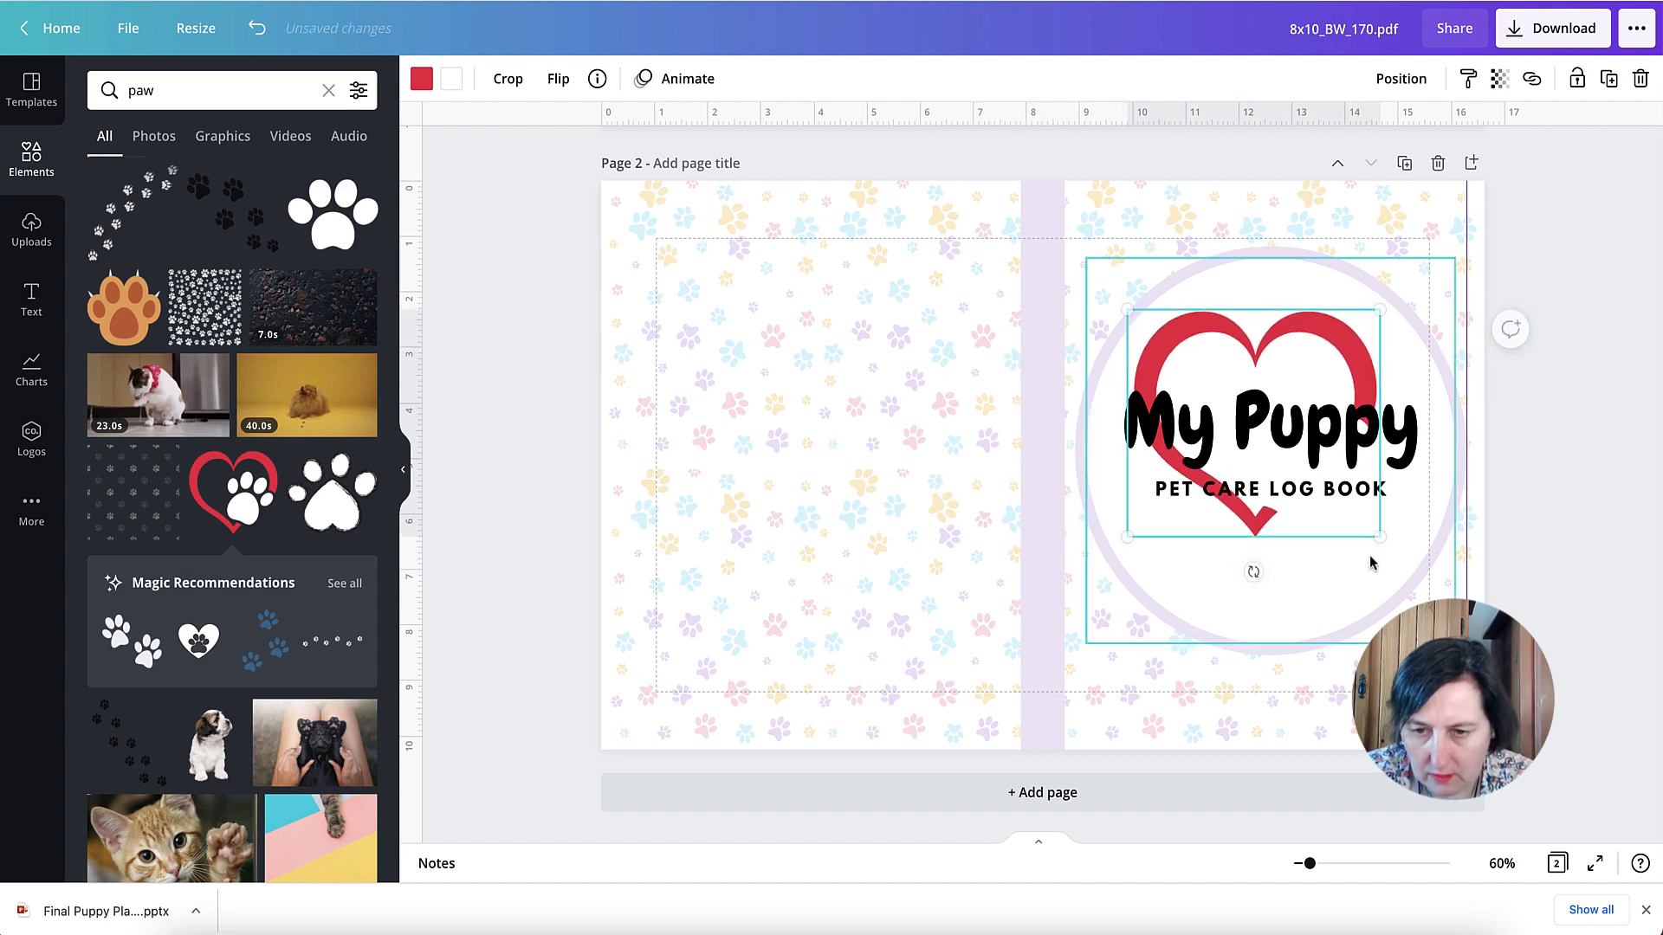
pyautogui.moveTo(1377, 536); pyautogui.dragTo(1238, 407)
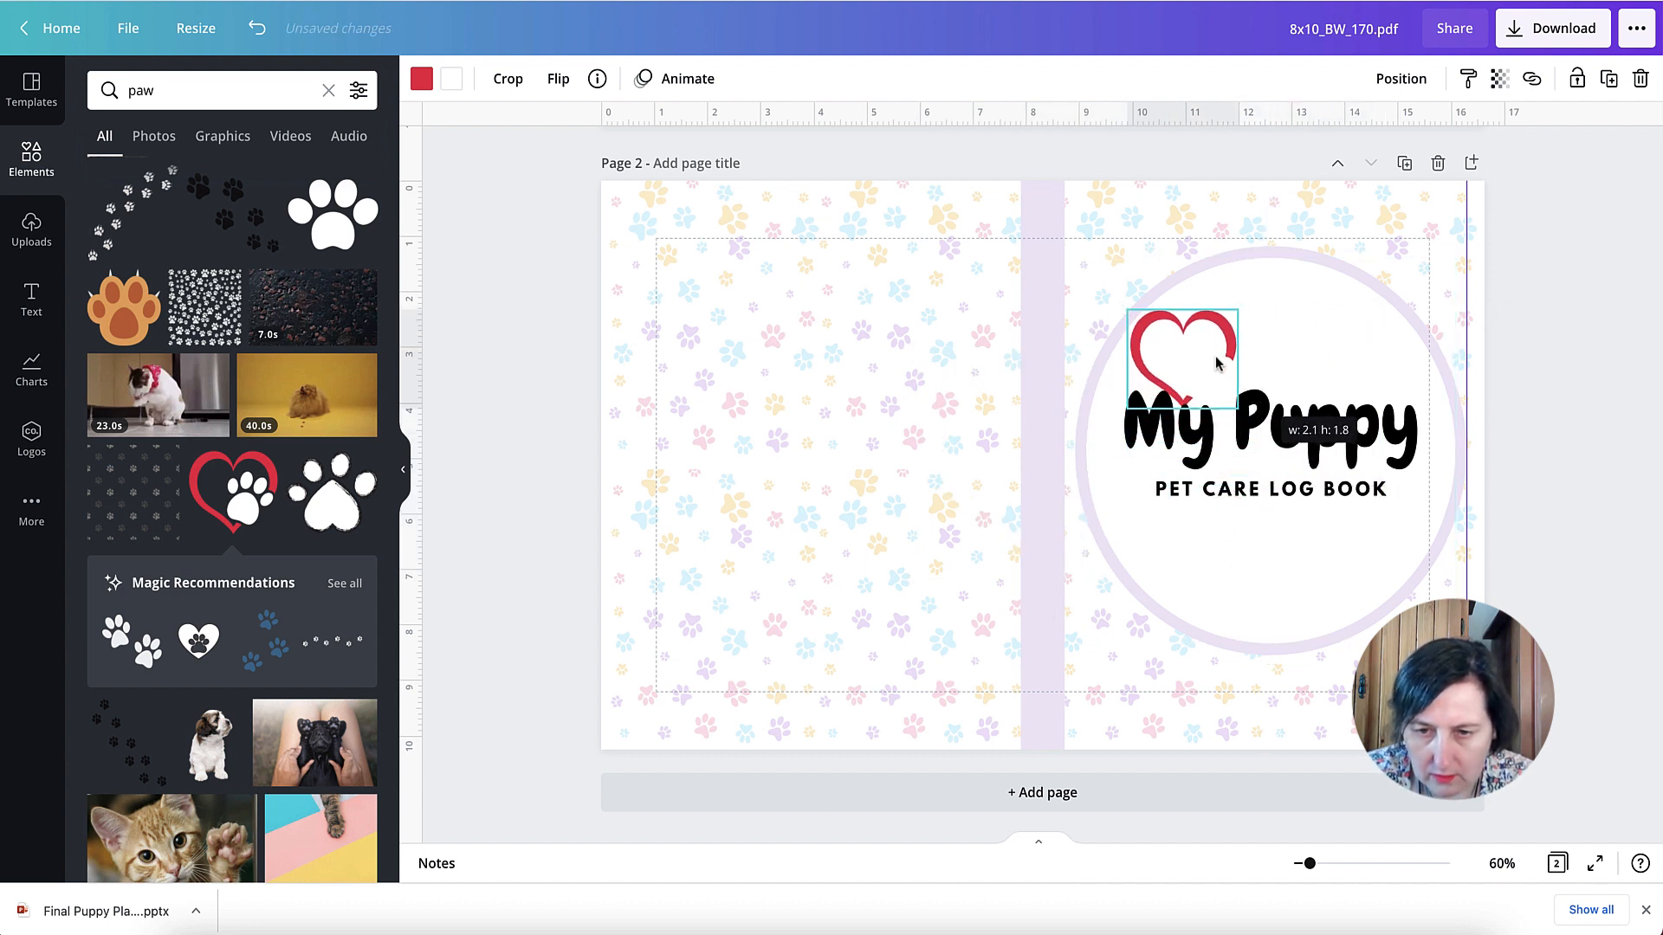
pyautogui.moveTo(1217, 327); pyautogui.dragTo(1302, 300)
# Recolour the paw in the heart graphic grey and shift the title text group down to the circle's centre
pyautogui.click(451, 79)
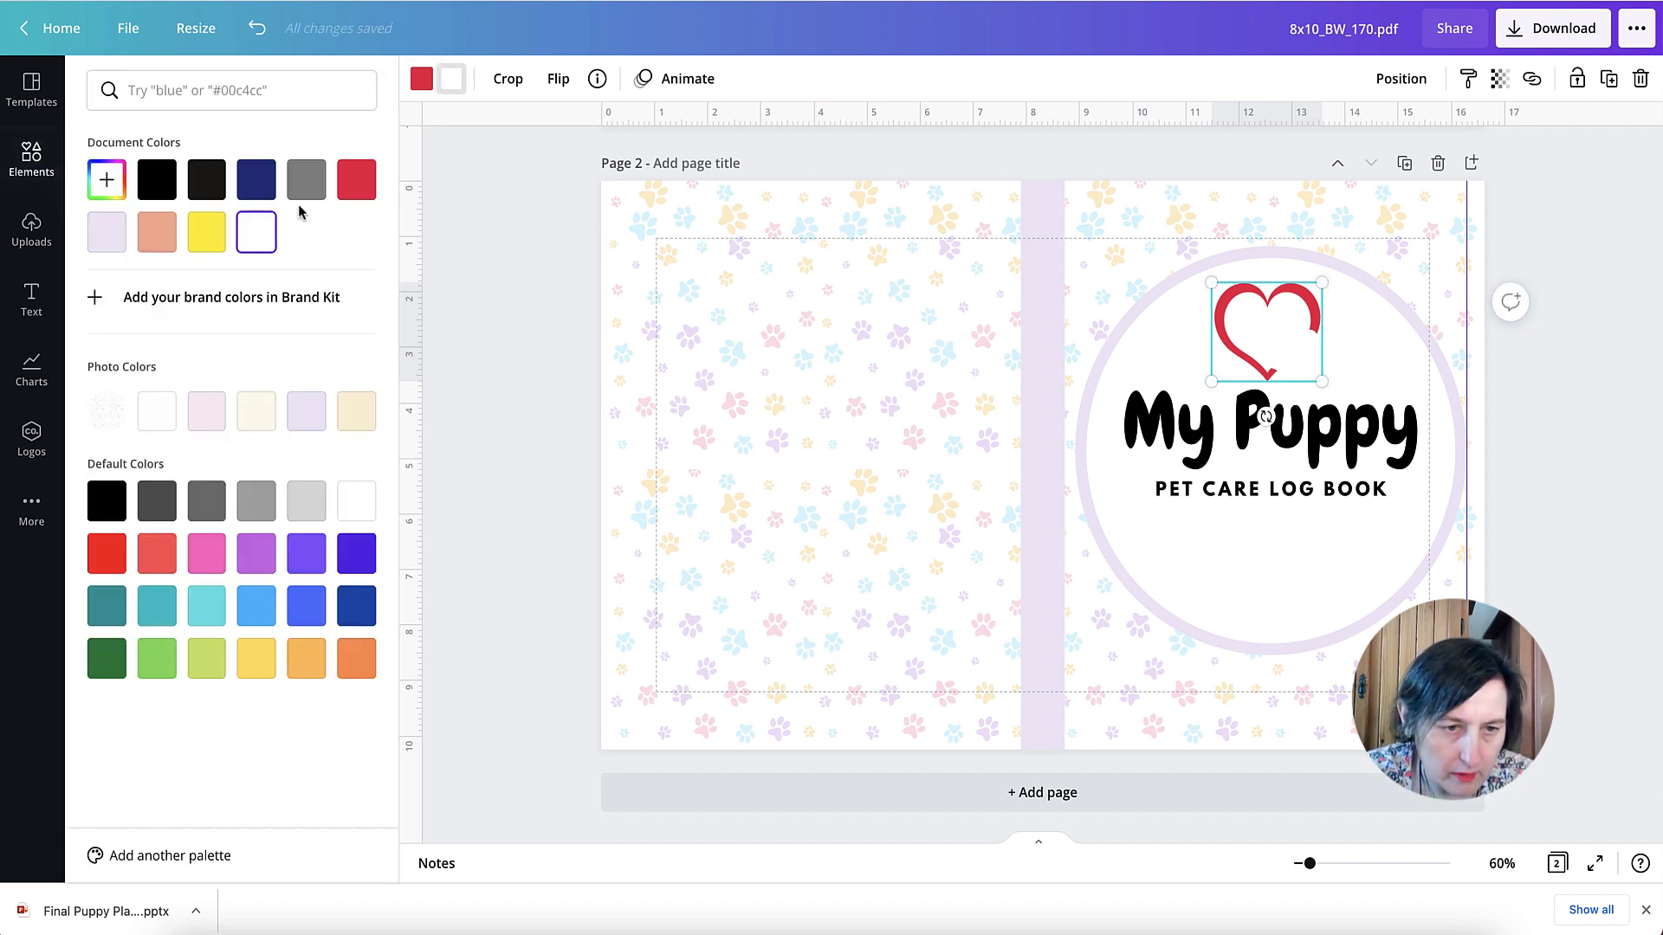
pyautogui.click(307, 189)
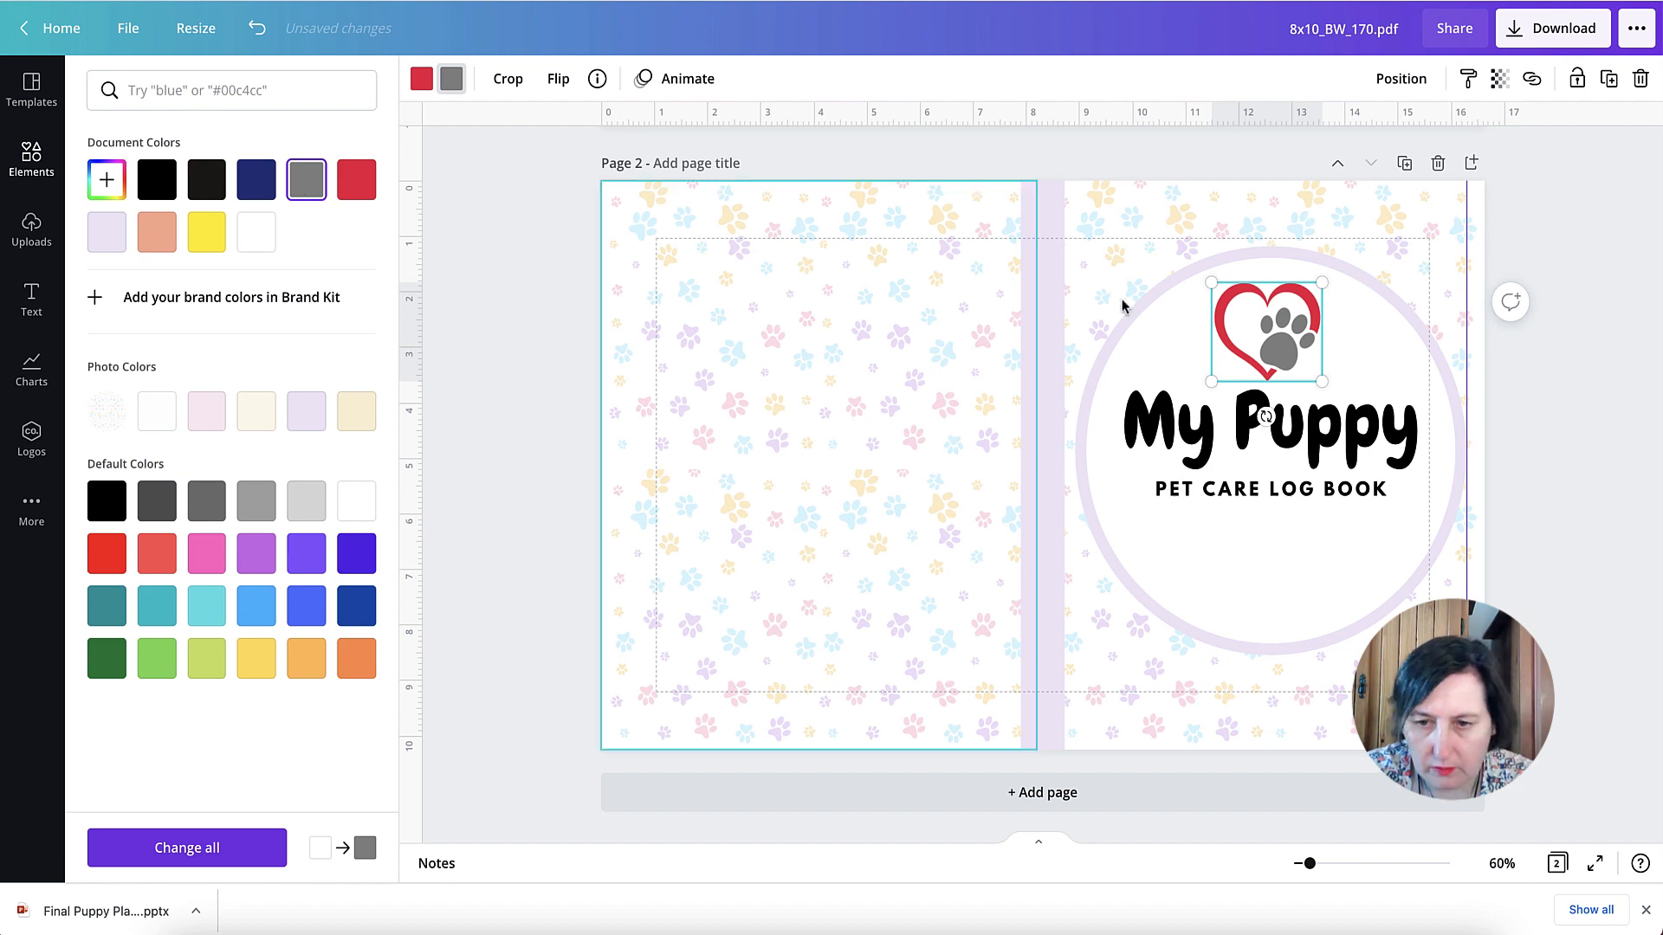
pyautogui.click(1312, 443)
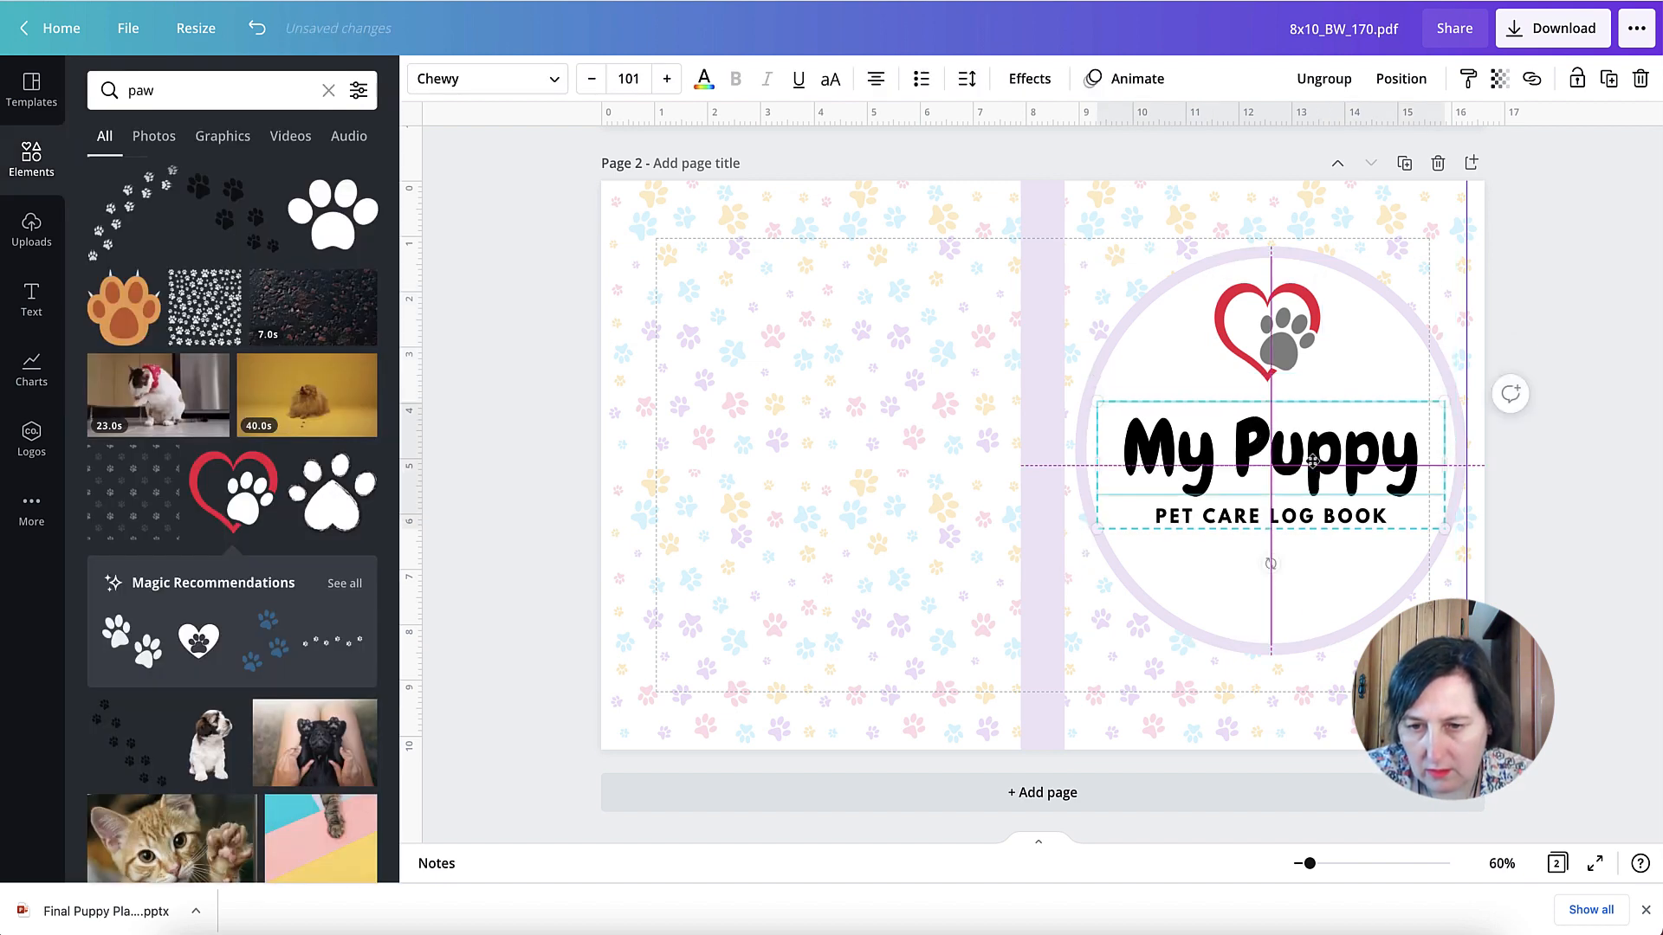
# Recolour the graphic's paw pale pink and its heart outline grey #868685
pyautogui.click(206, 411)
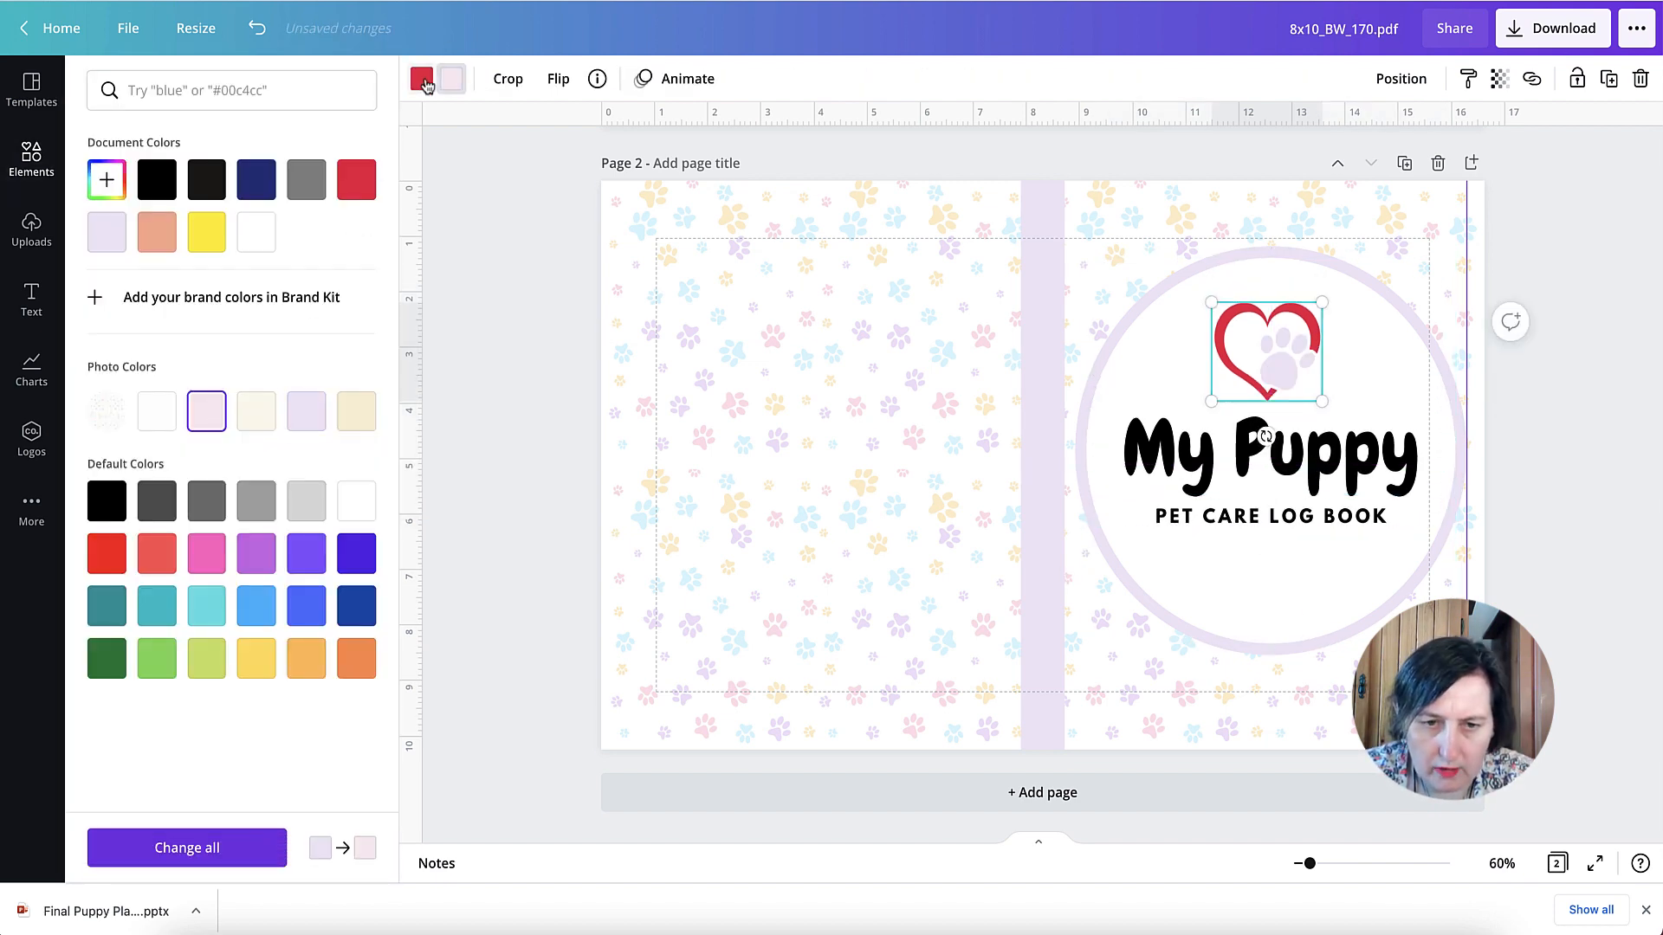
pyautogui.click(423, 80)
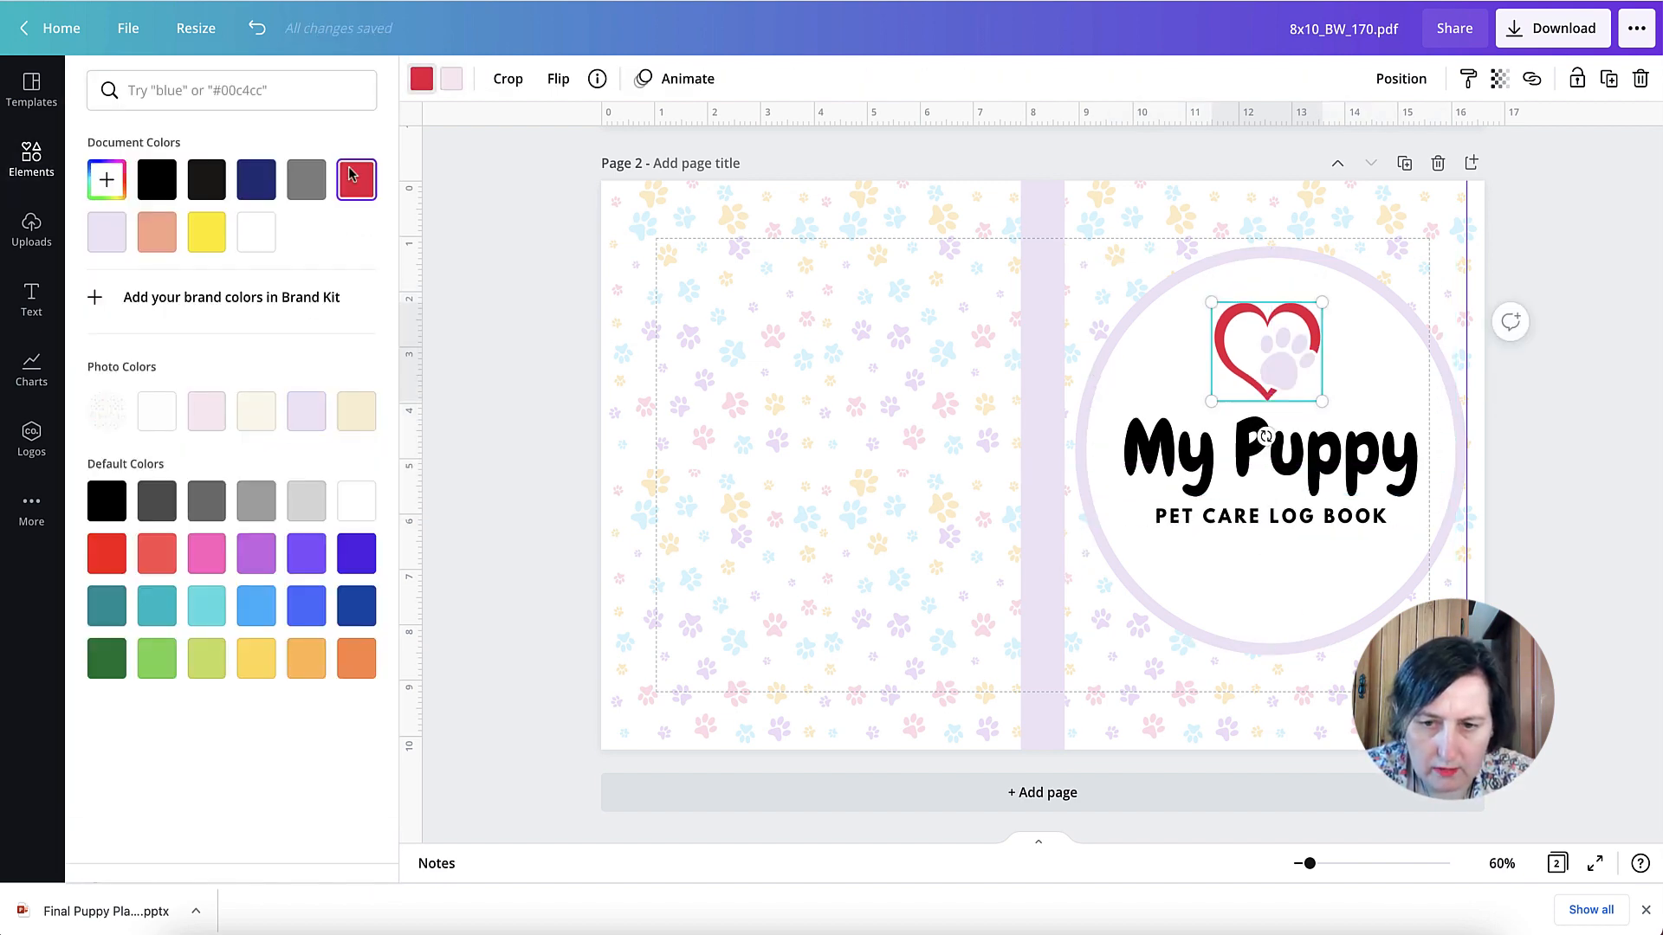
pyautogui.click(305, 412)
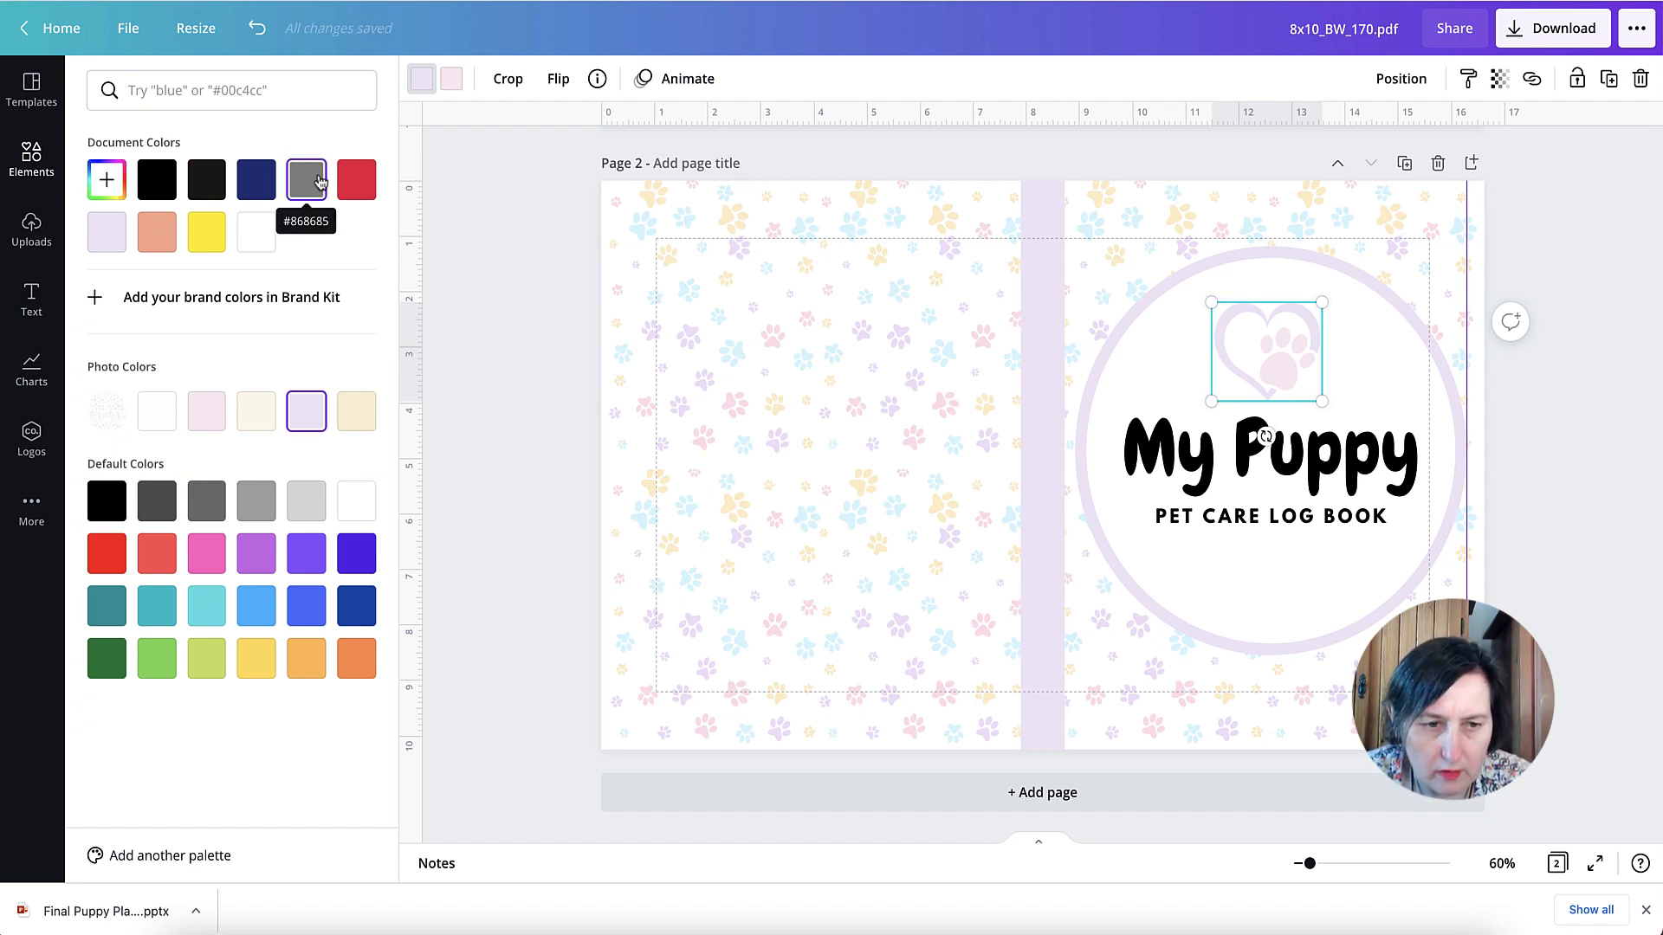
pyautogui.click(319, 181)
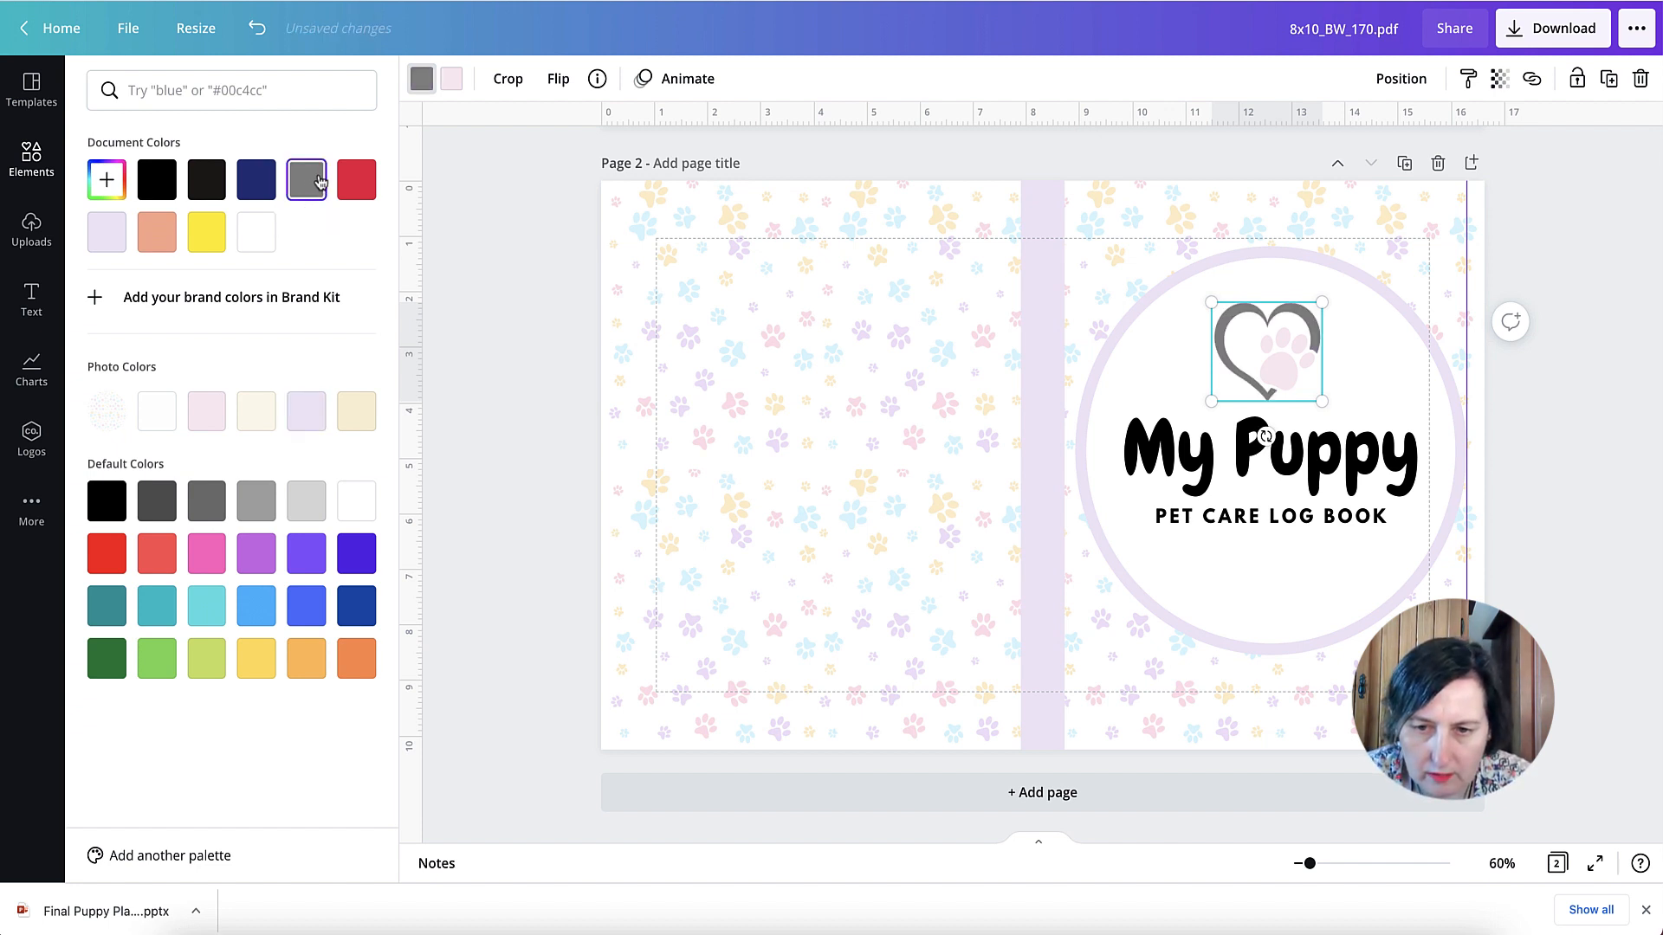
# Change the paw inside the heart graphic to black
pyautogui.click(1209, 466)
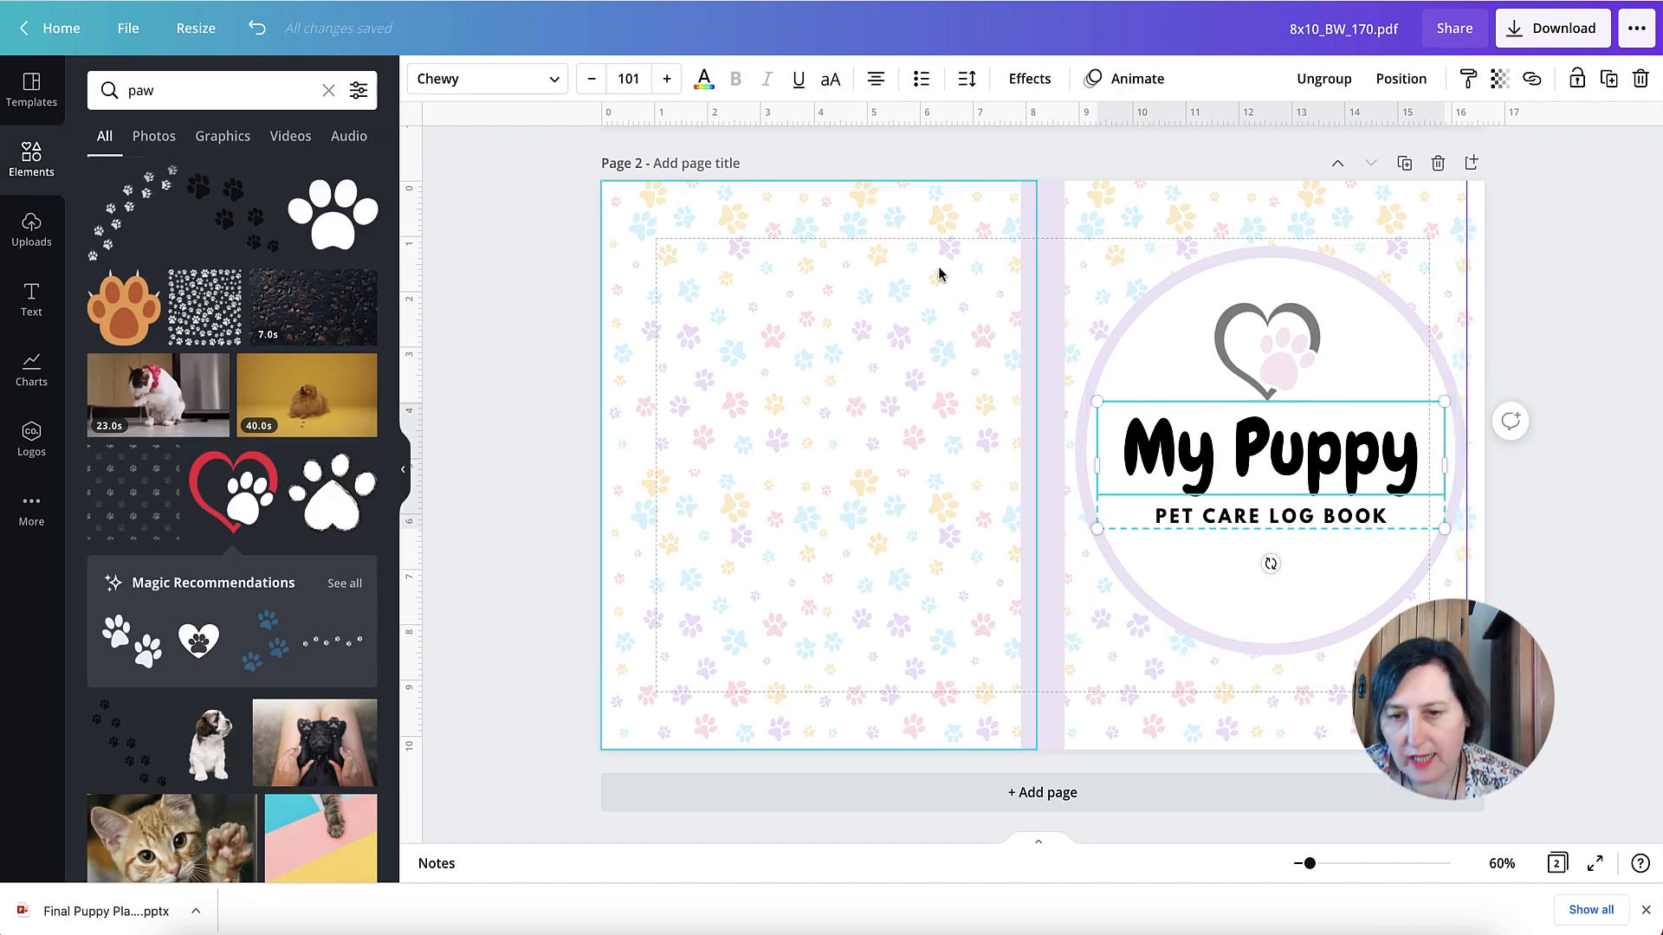
pyautogui.click(1282, 370)
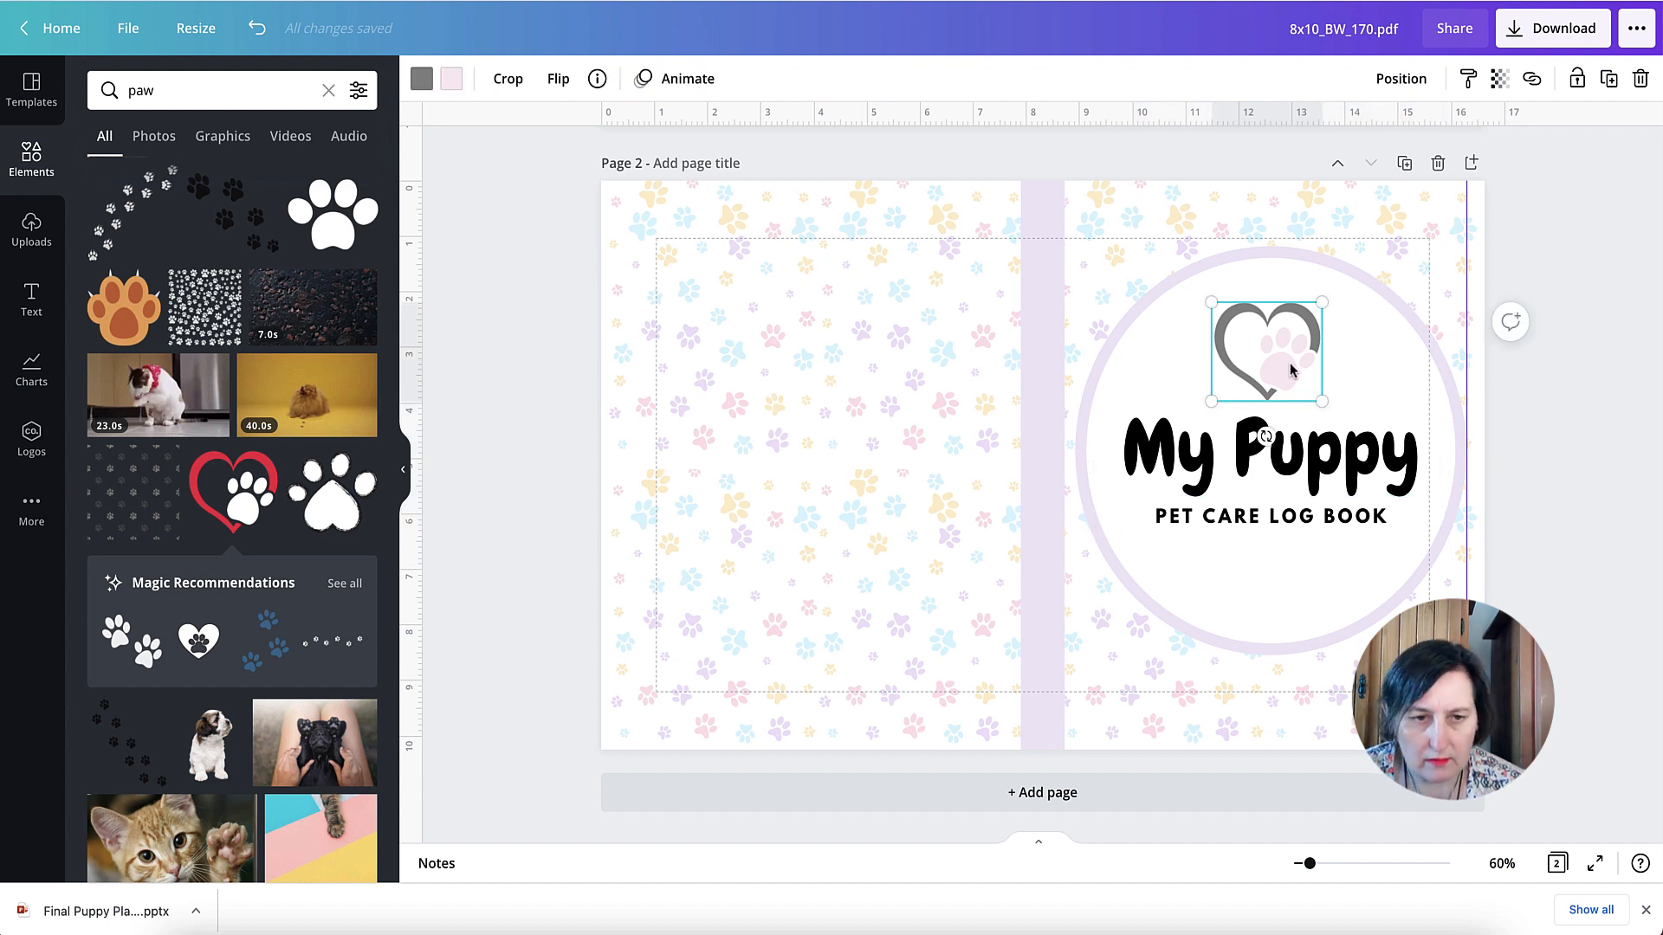
pyautogui.click(451, 78)
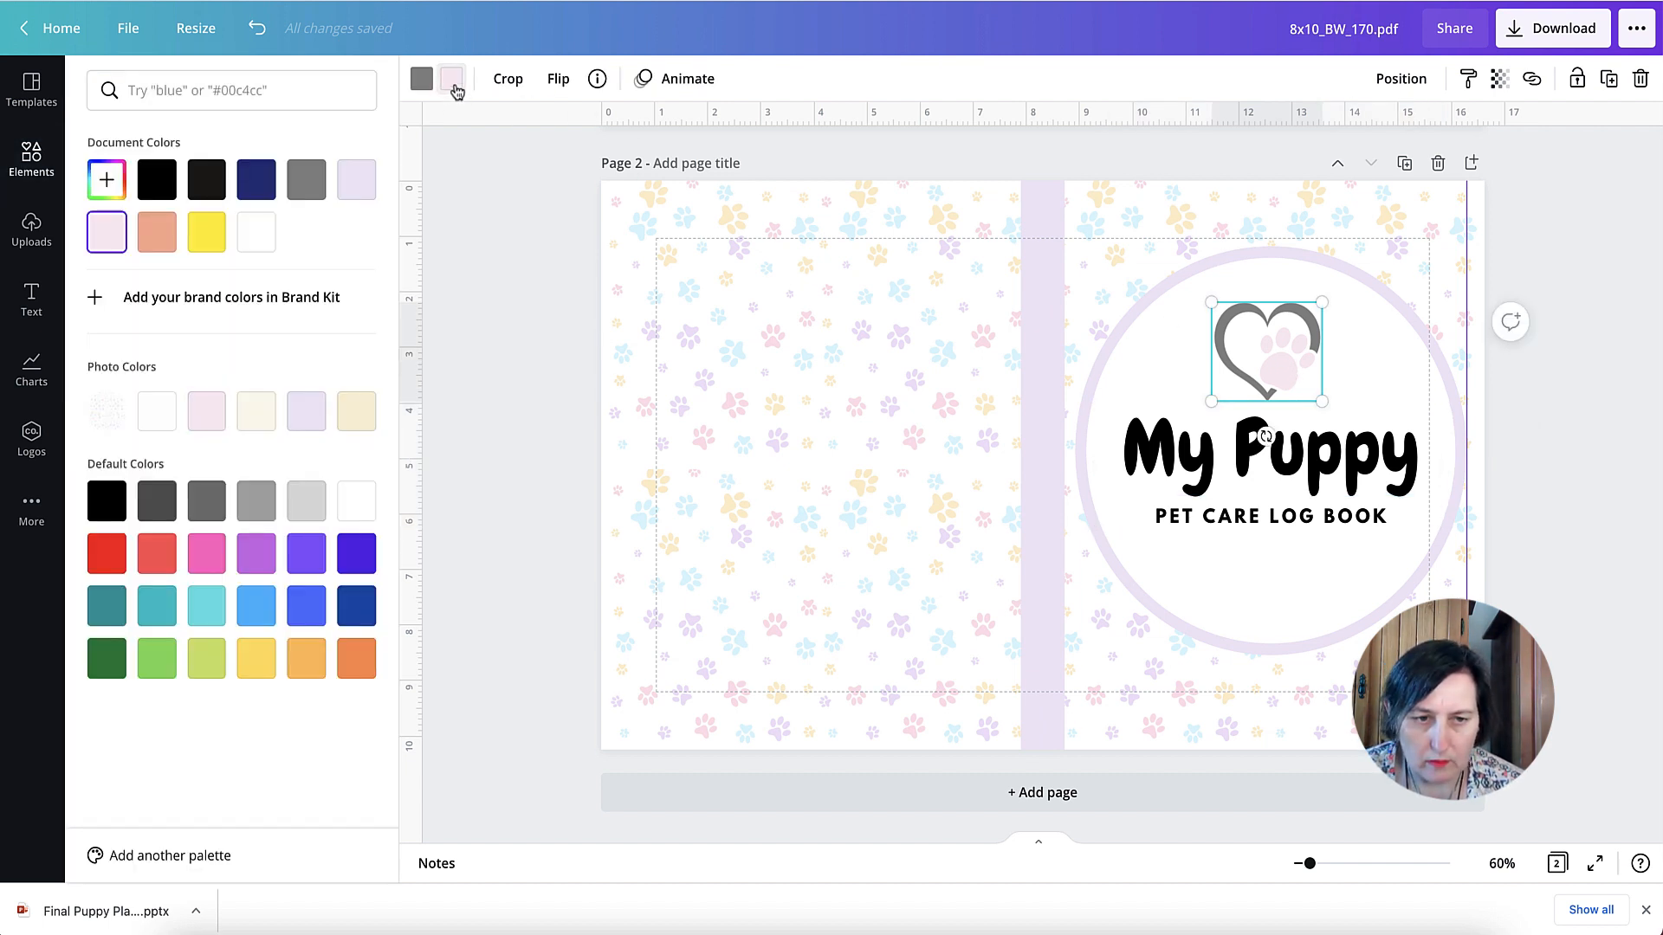
pyautogui.click(258, 245)
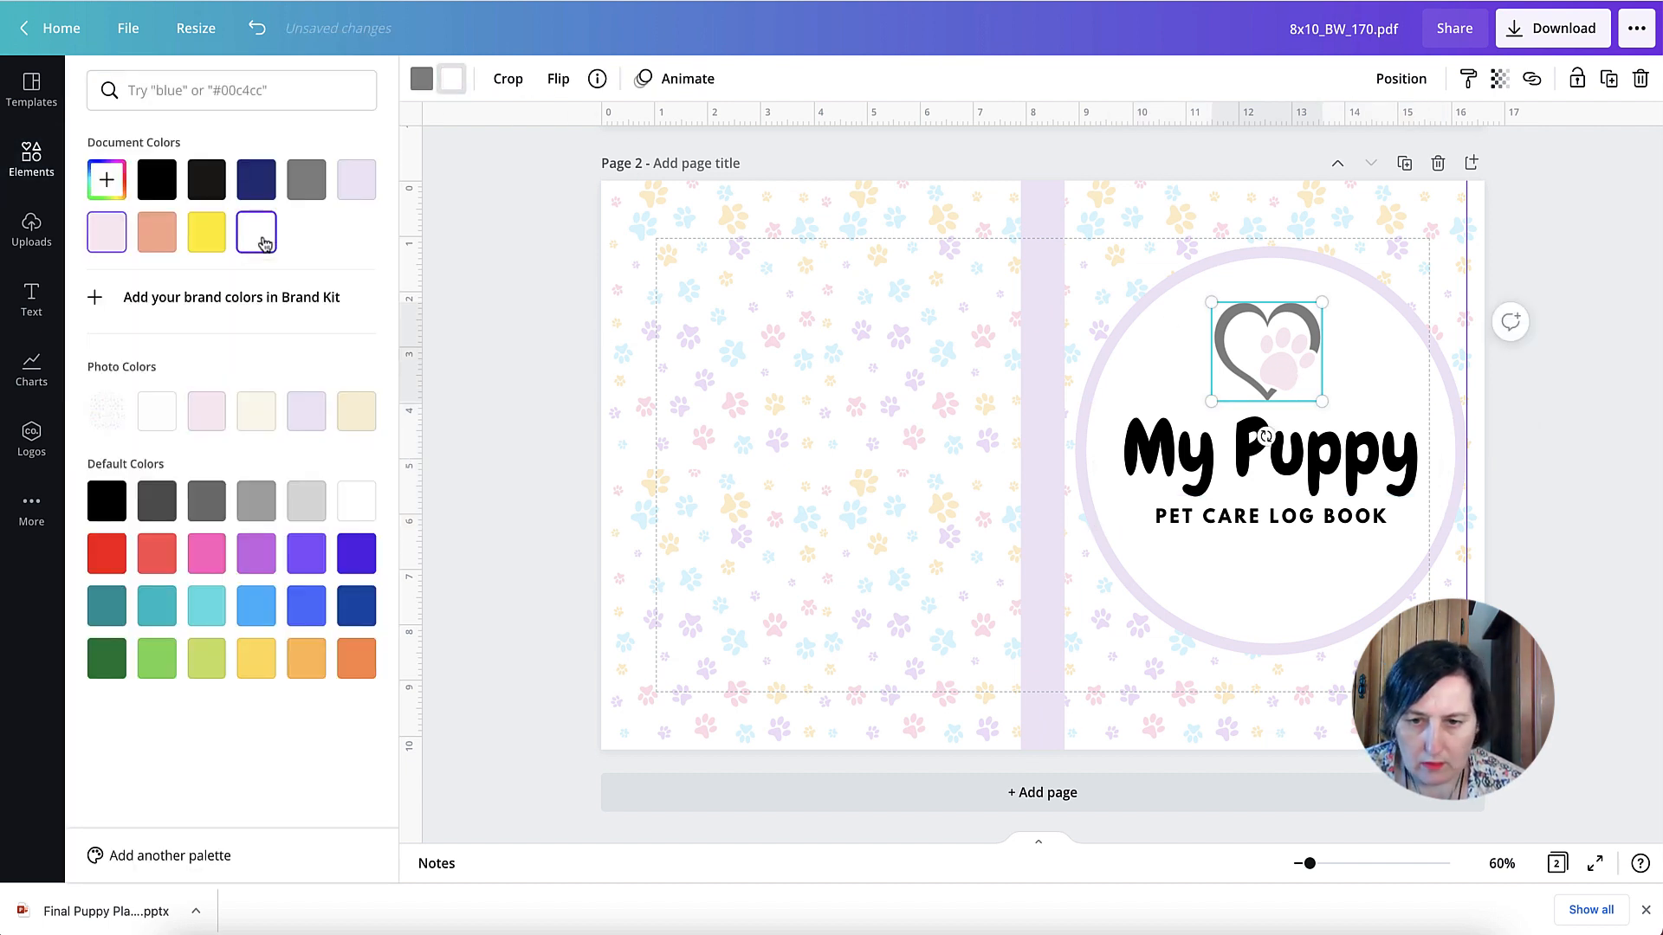
pyautogui.click(148, 180)
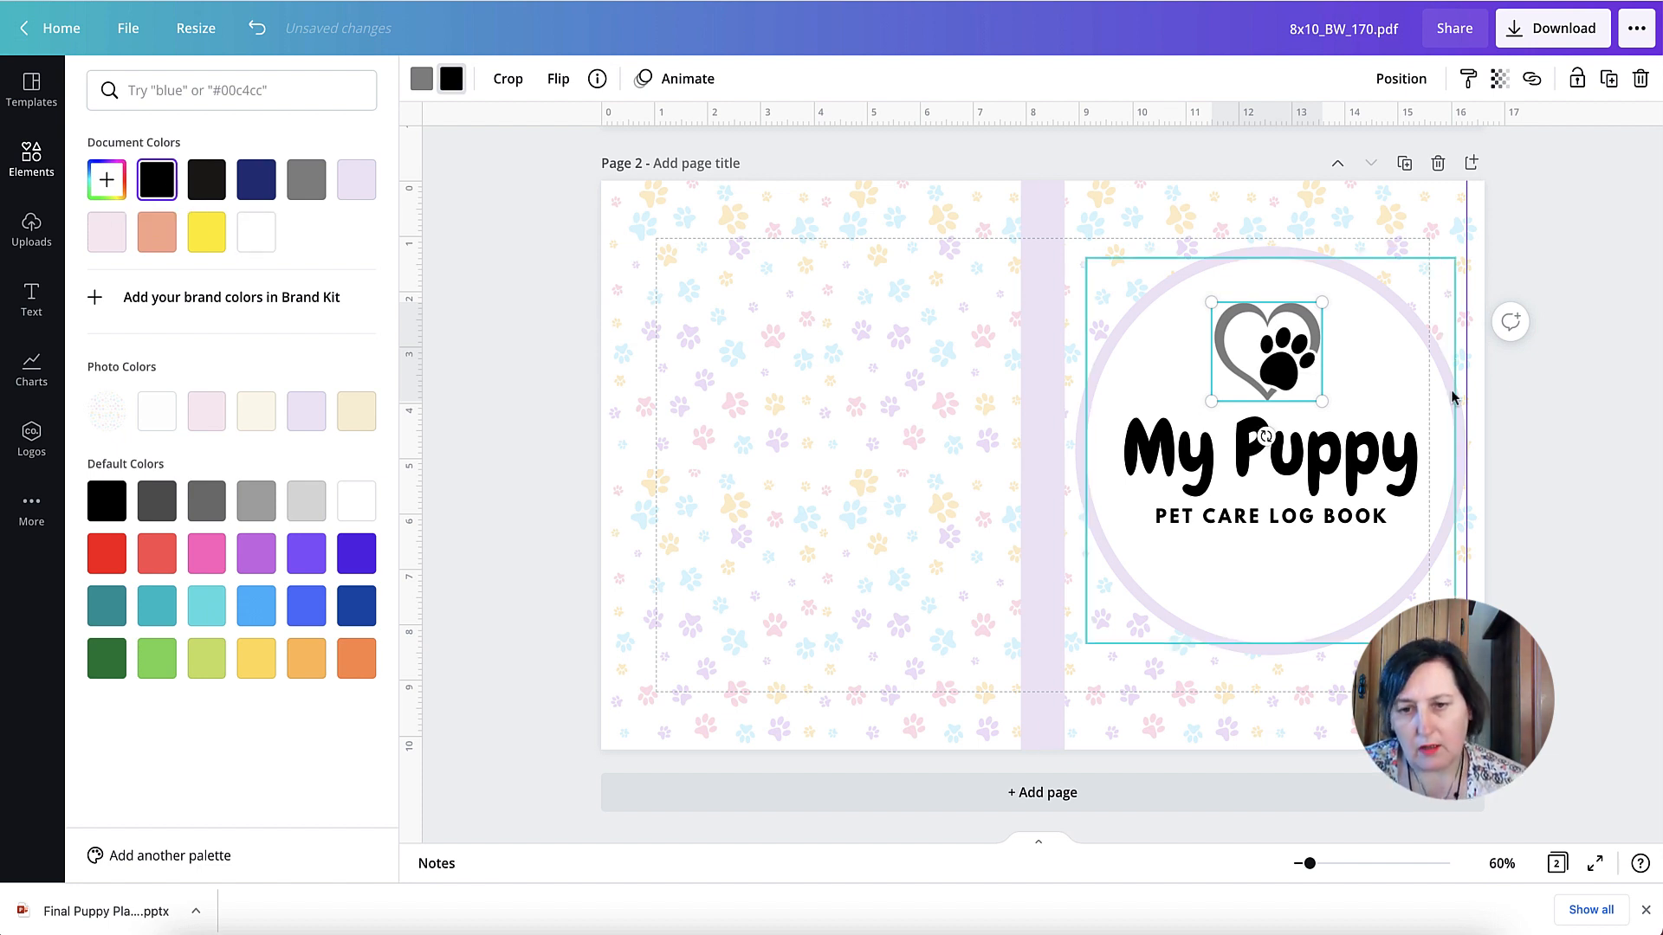
pyautogui.click(1532, 514)
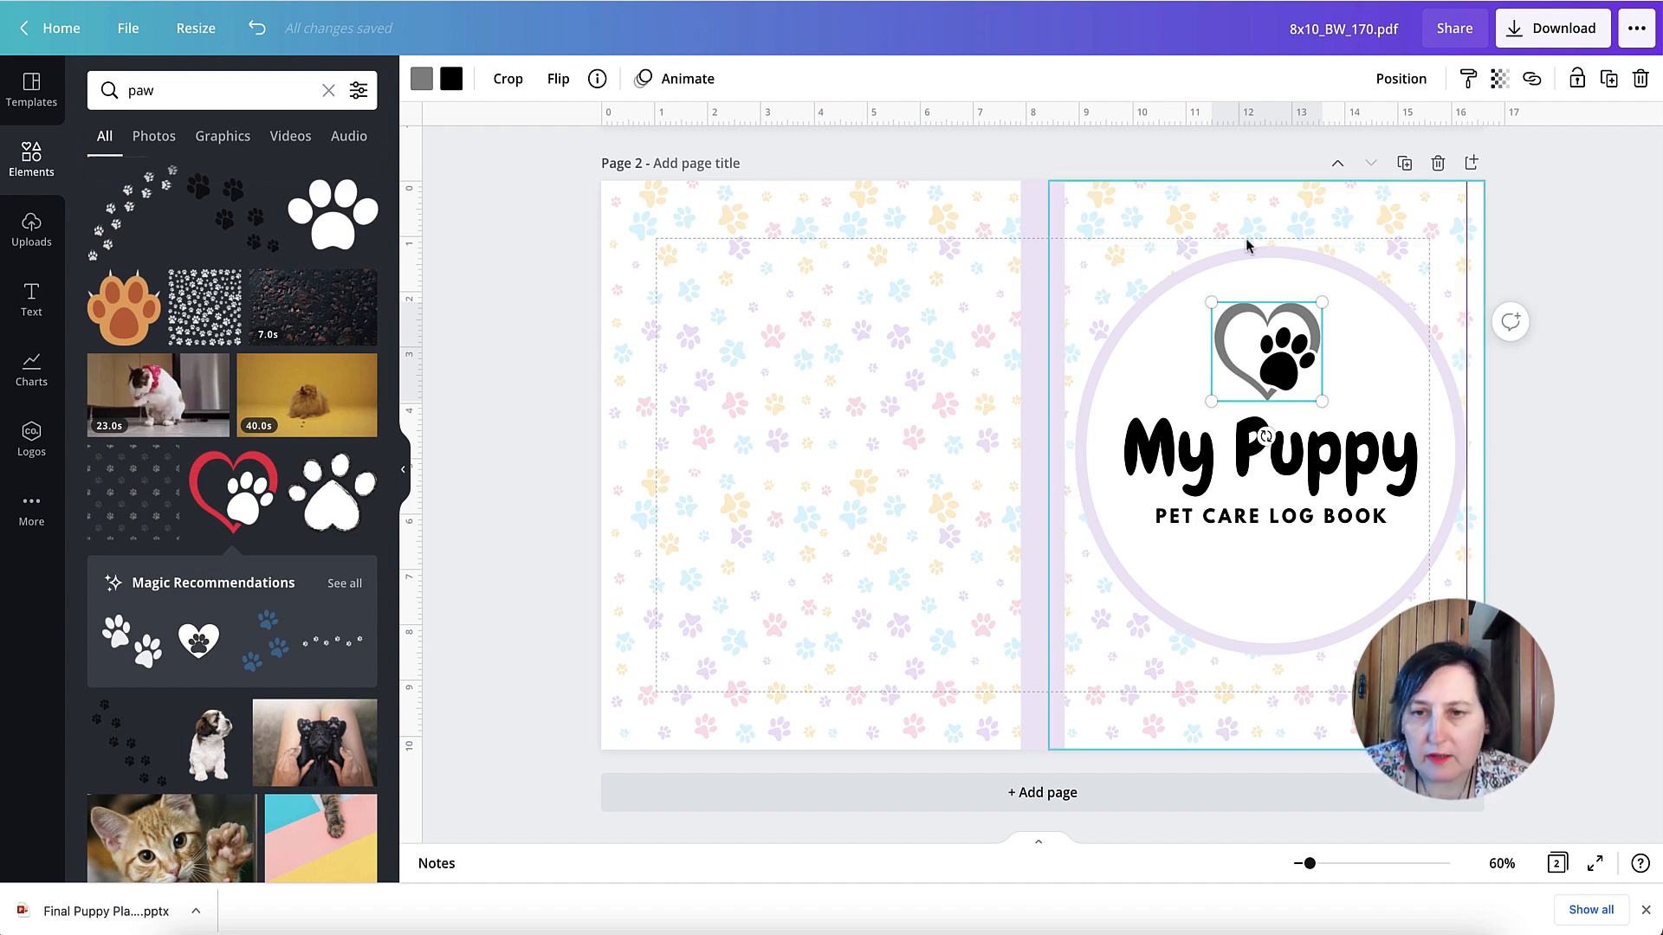
# Download only page 2 of the cover design as a PDF Print file
pyautogui.click(1561, 32)
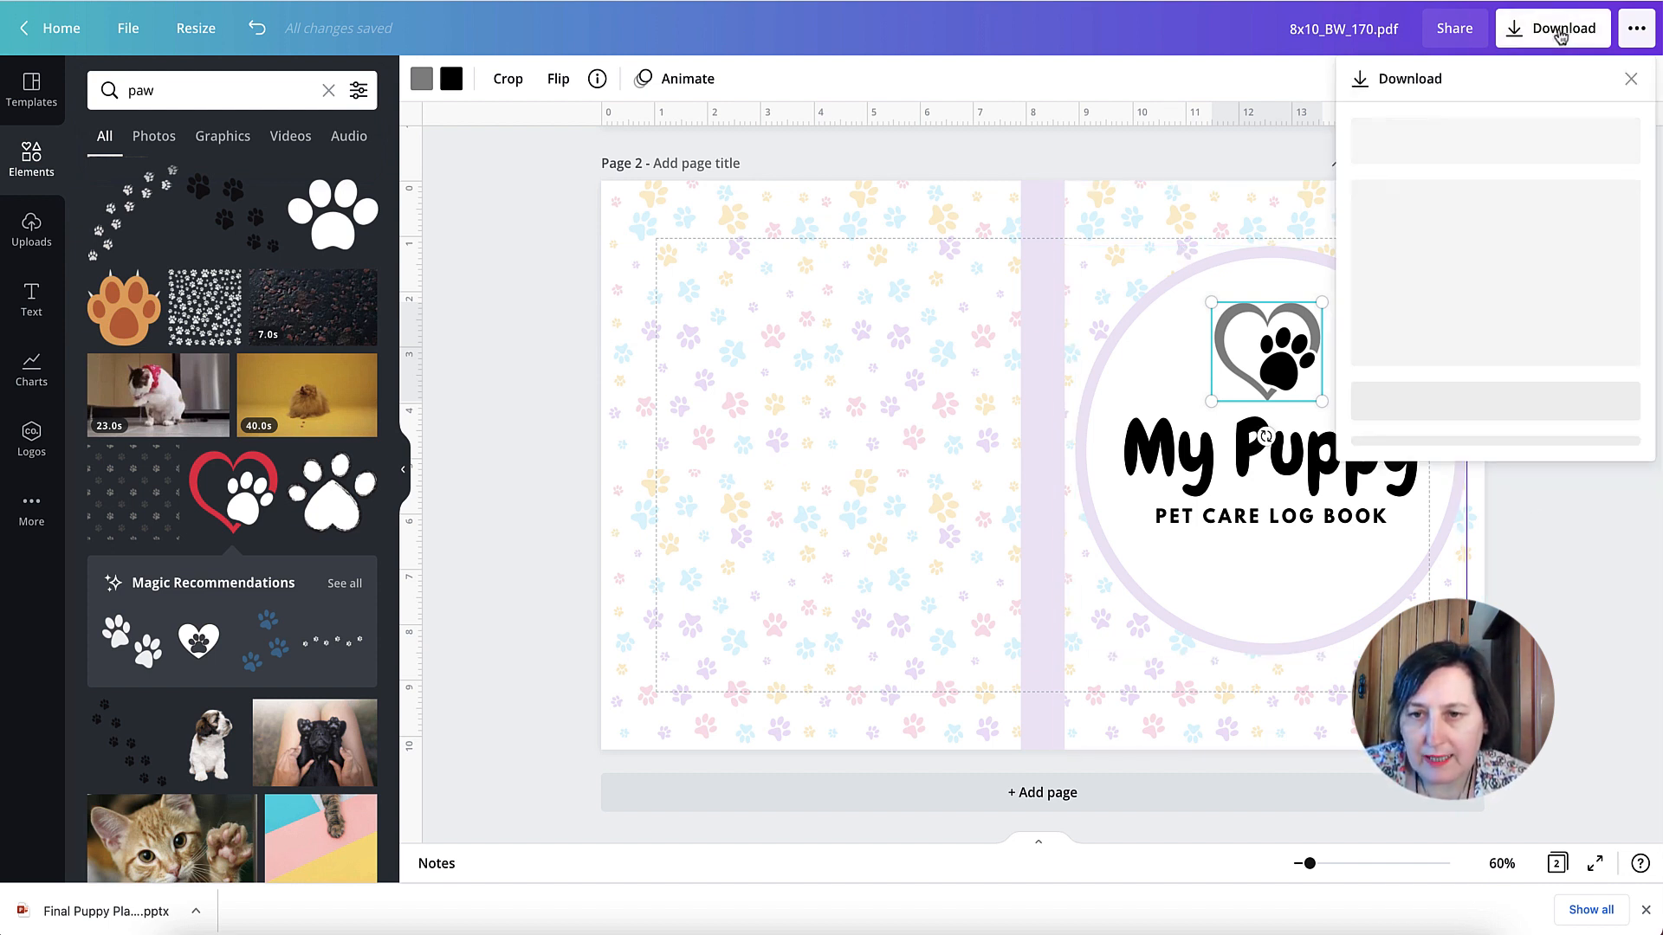
pyautogui.click(1612, 164)
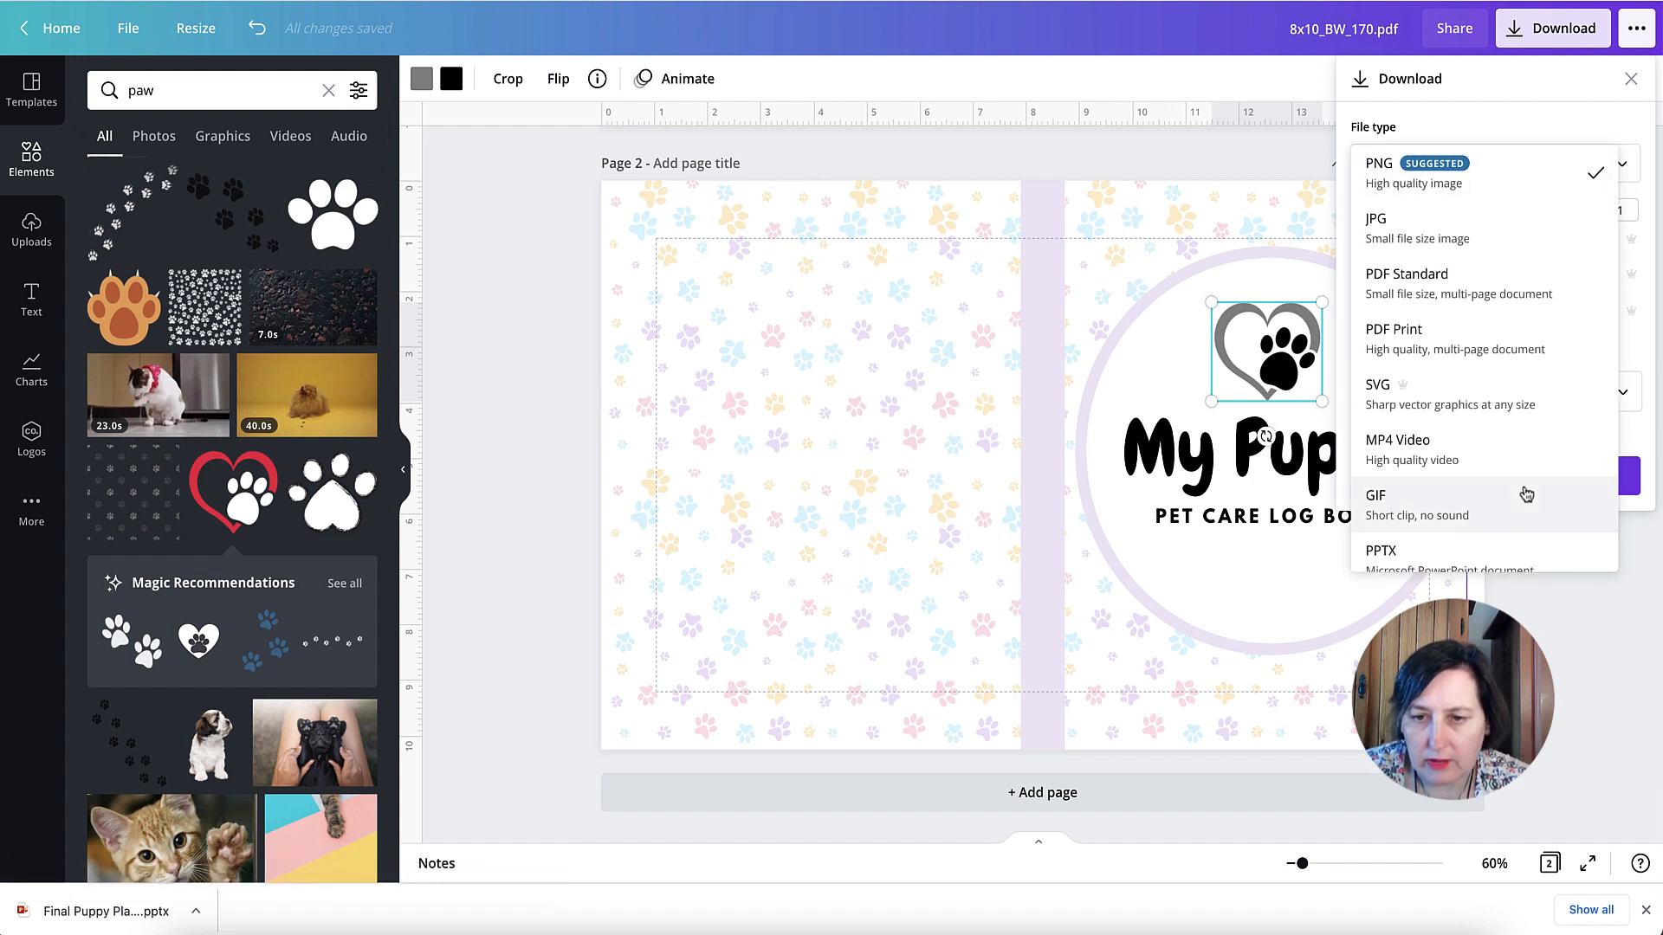
pyautogui.click(1486, 341)
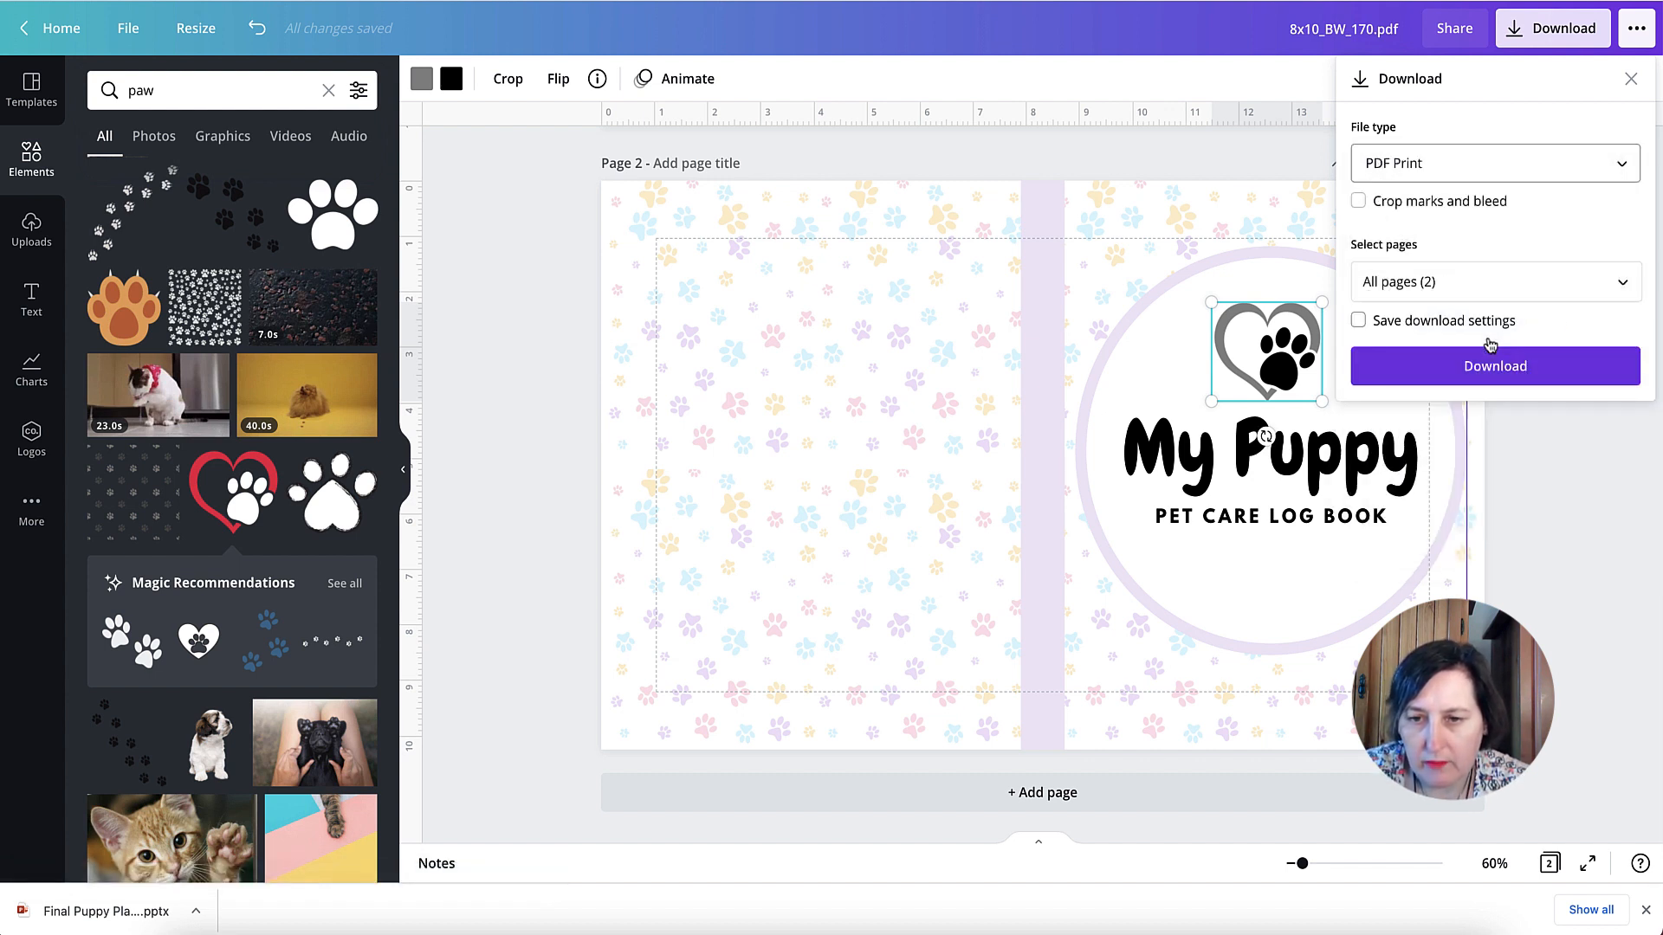
pyautogui.click(1618, 280)
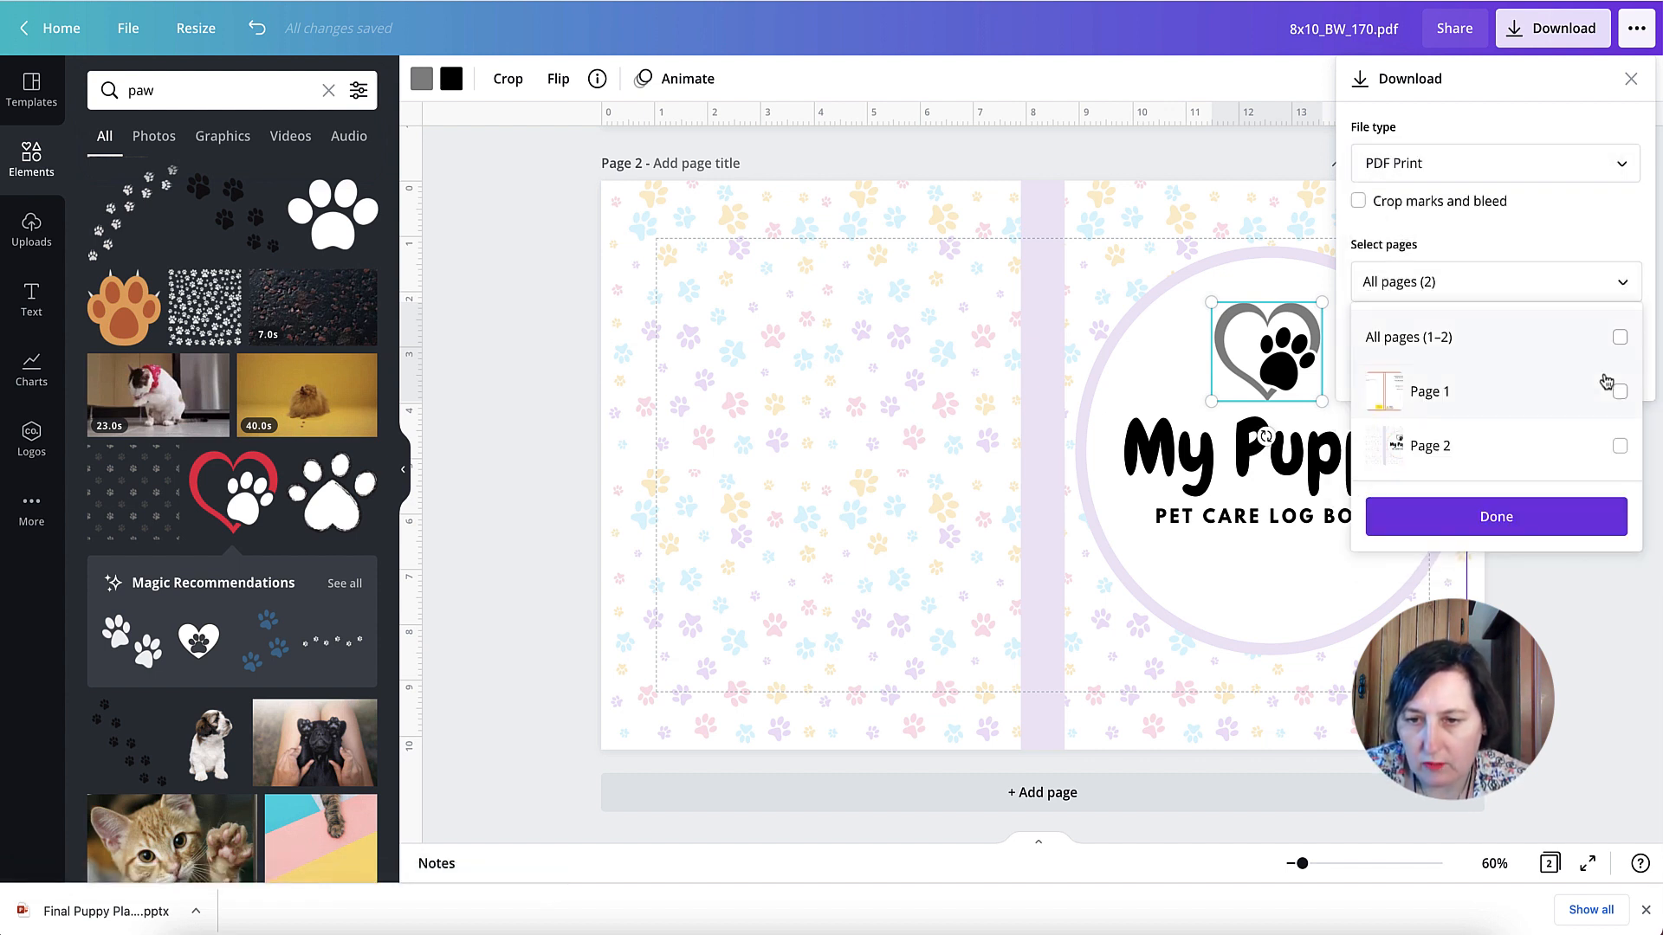
pyautogui.click(1619, 447)
pyautogui.click(1540, 525)
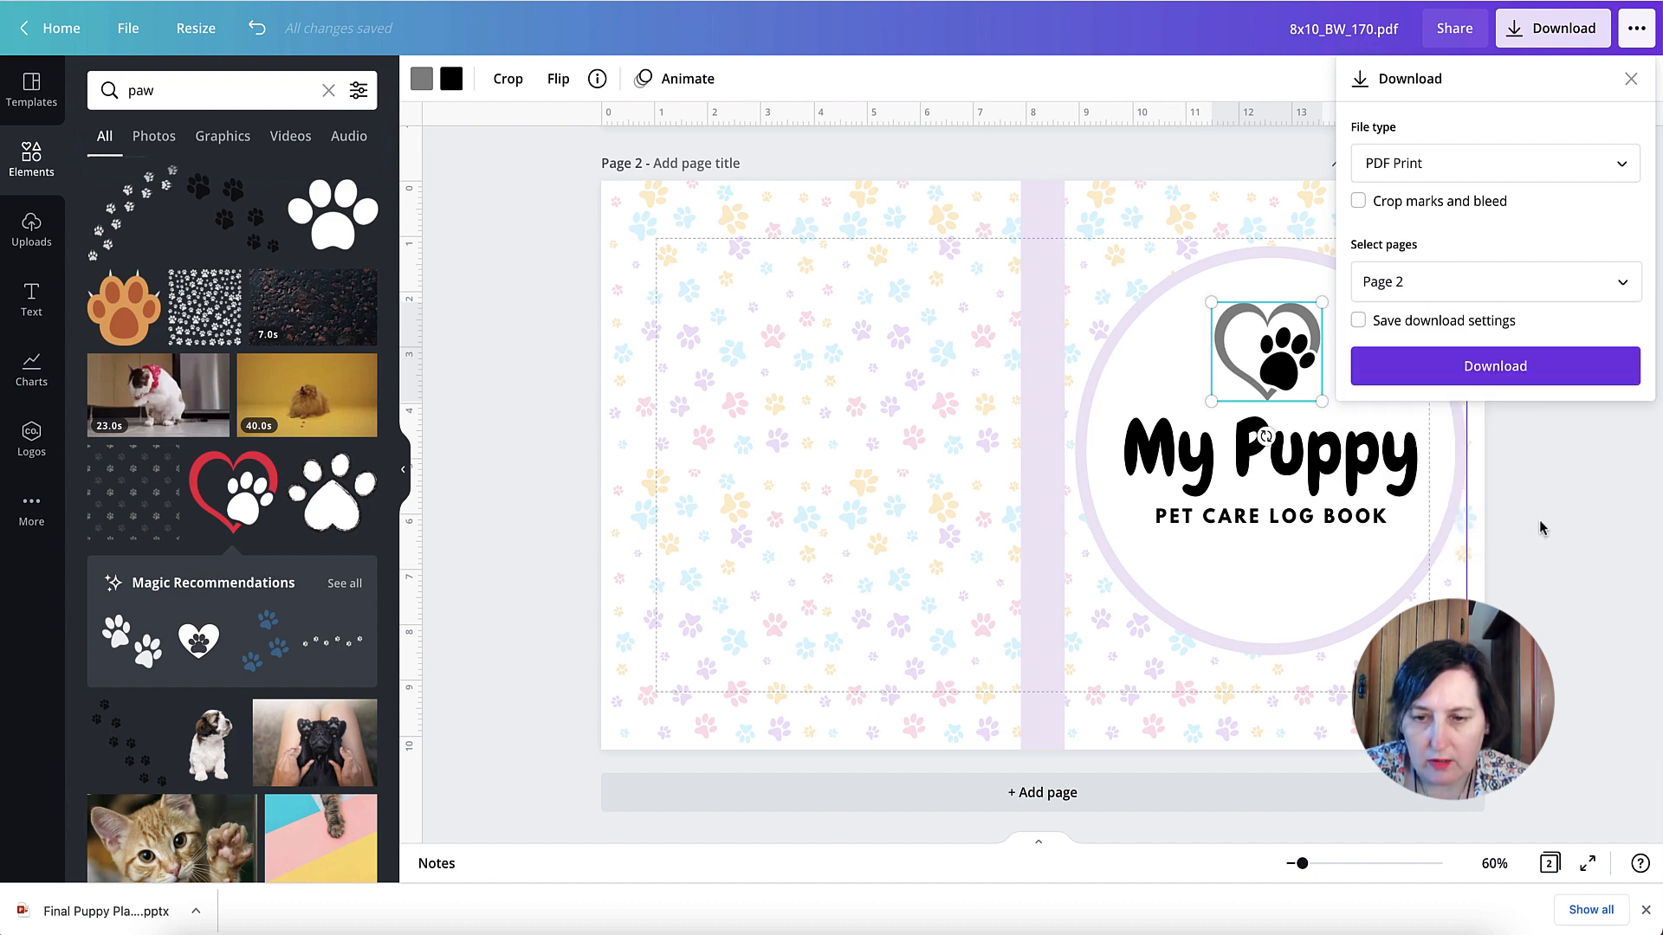
pyautogui.click(1533, 362)
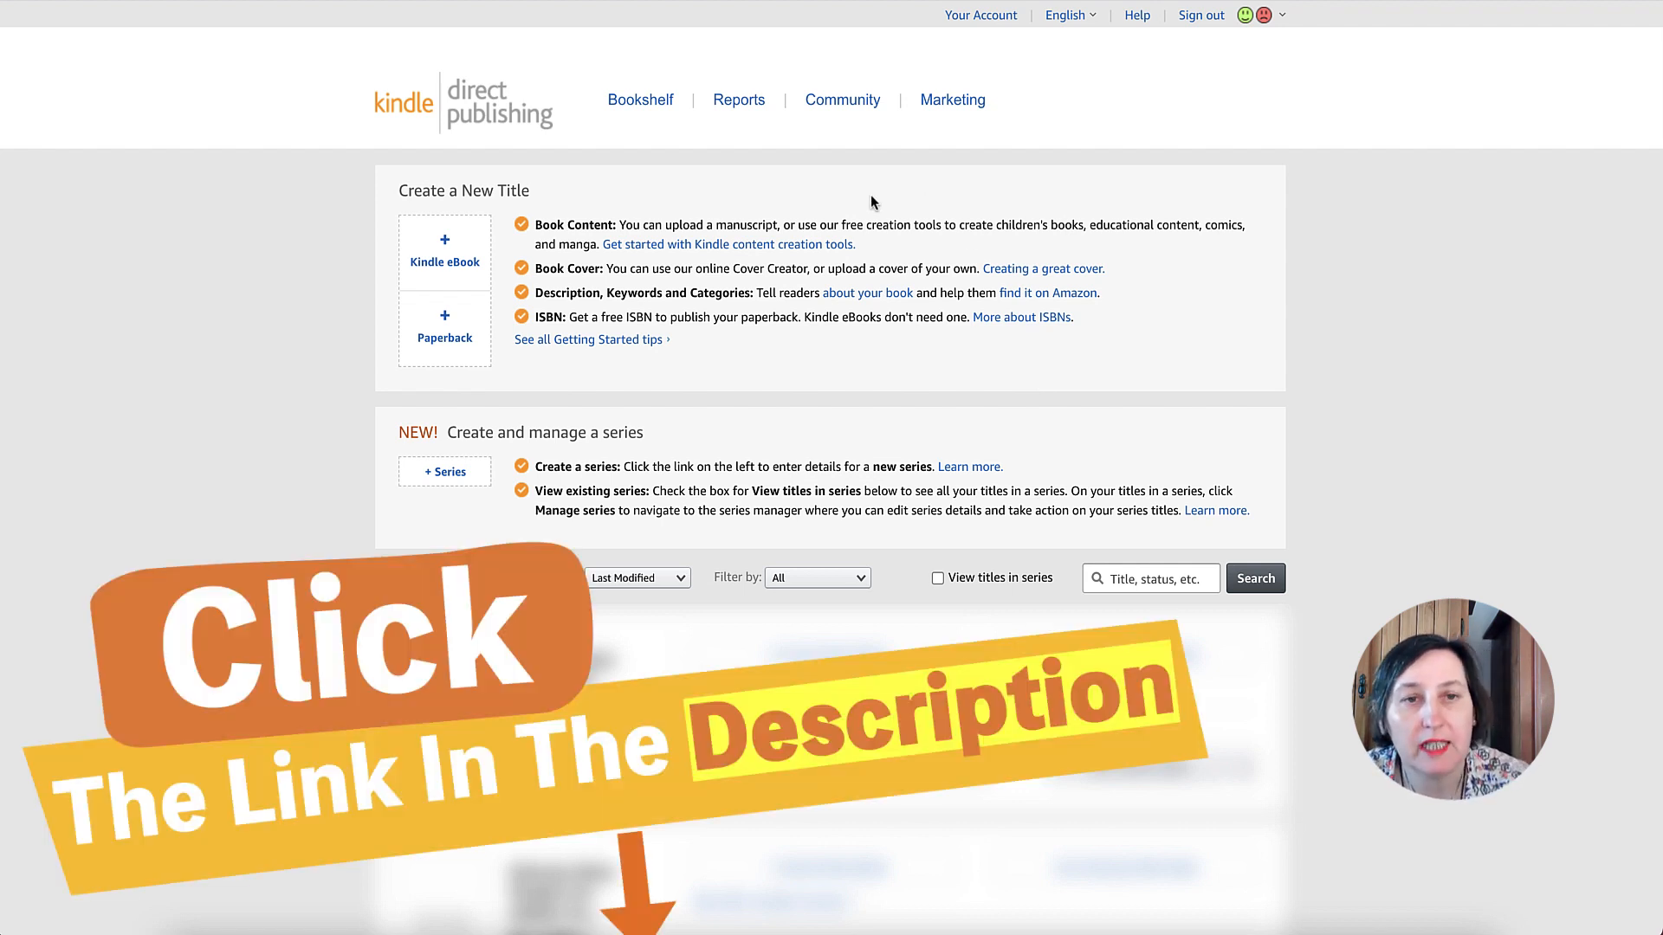
# Switch to Kindle Direct Publishing and start a new paperback title
pyautogui.click(450, 340)
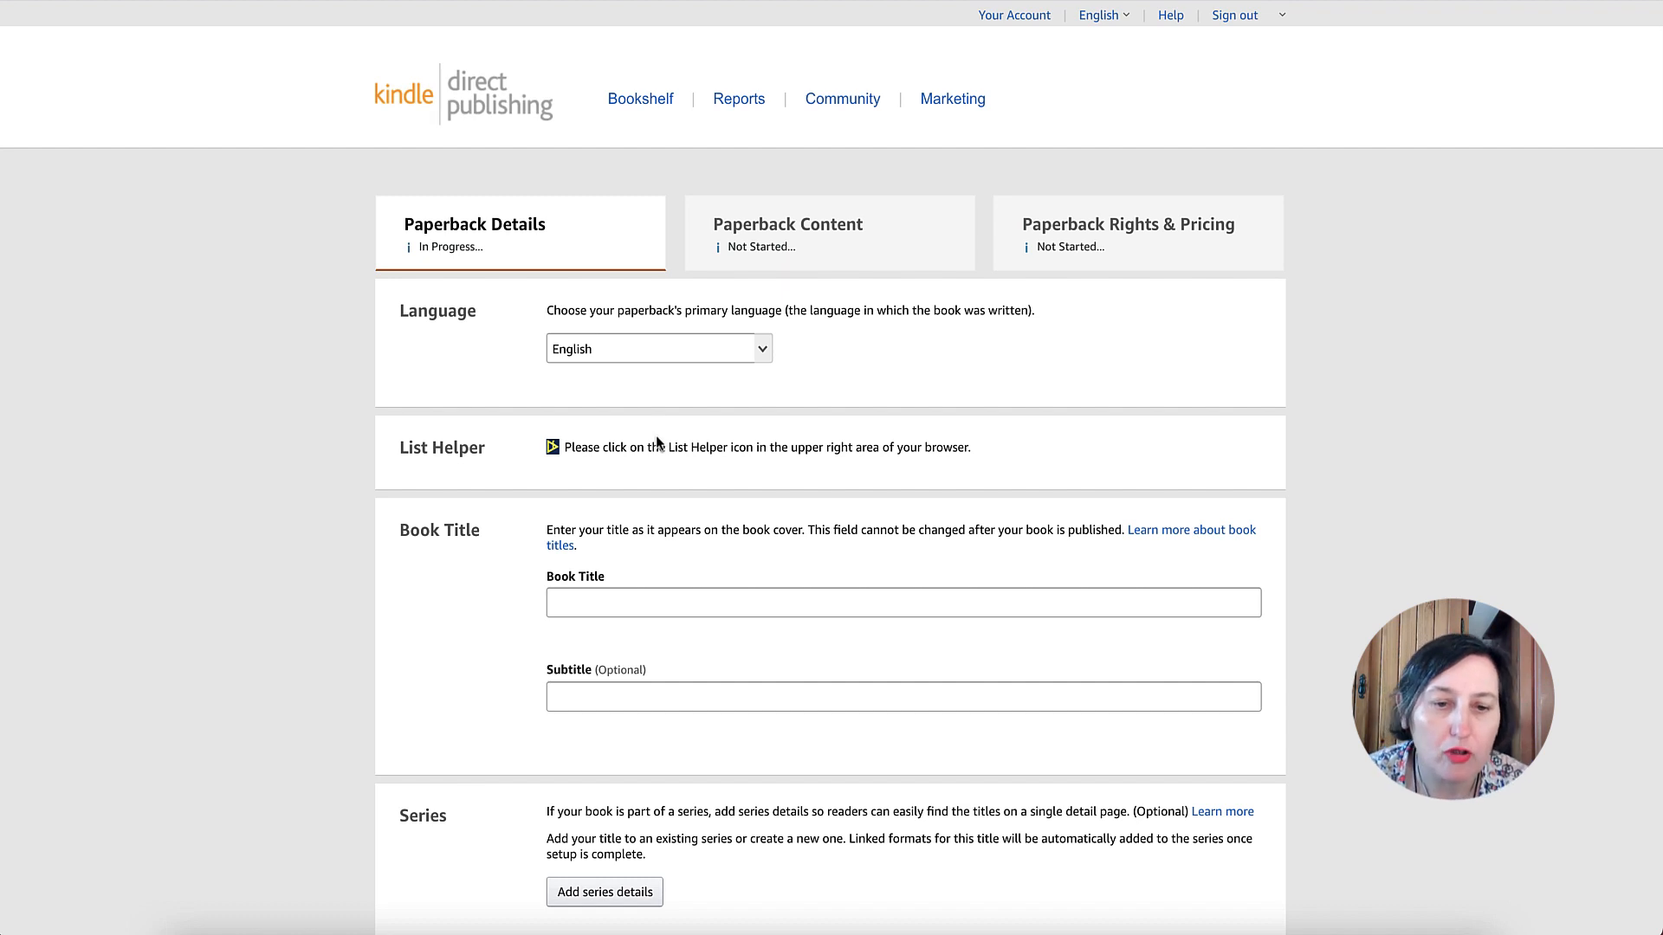
# Enter the book title "My Puppy Pet Care Log Book" and the subtitle "Dog Owner's Planner to keep track of all events in your new puppy's life"
pyautogui.scroll(-2, 658, 333)
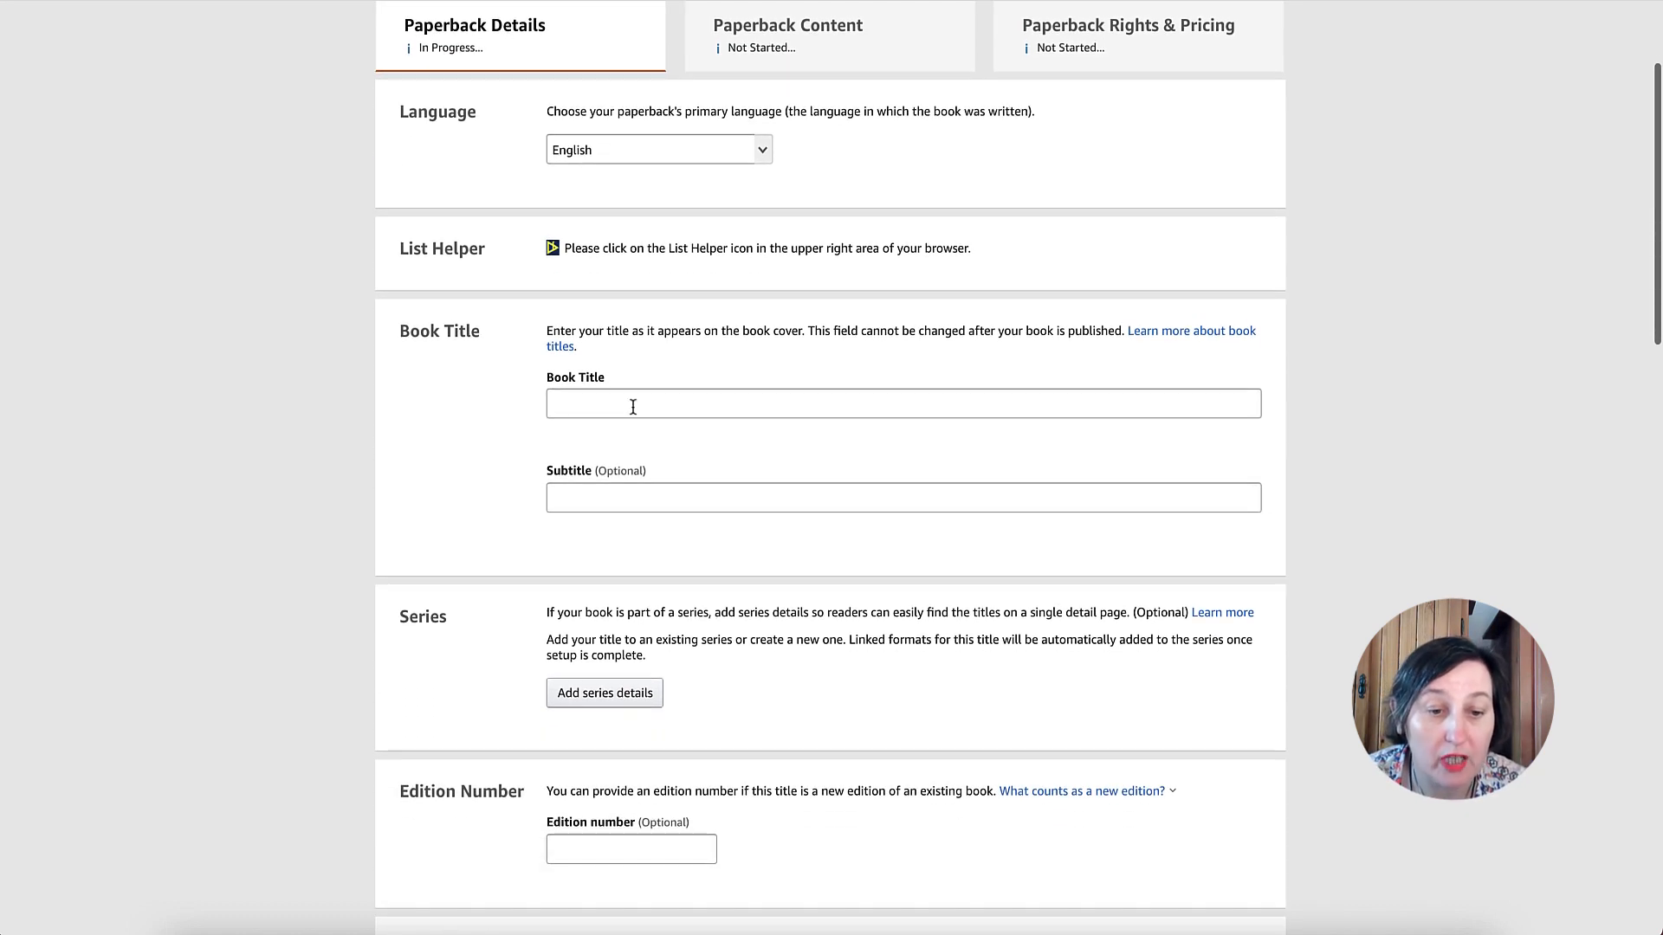
pyautogui.click(631, 404)
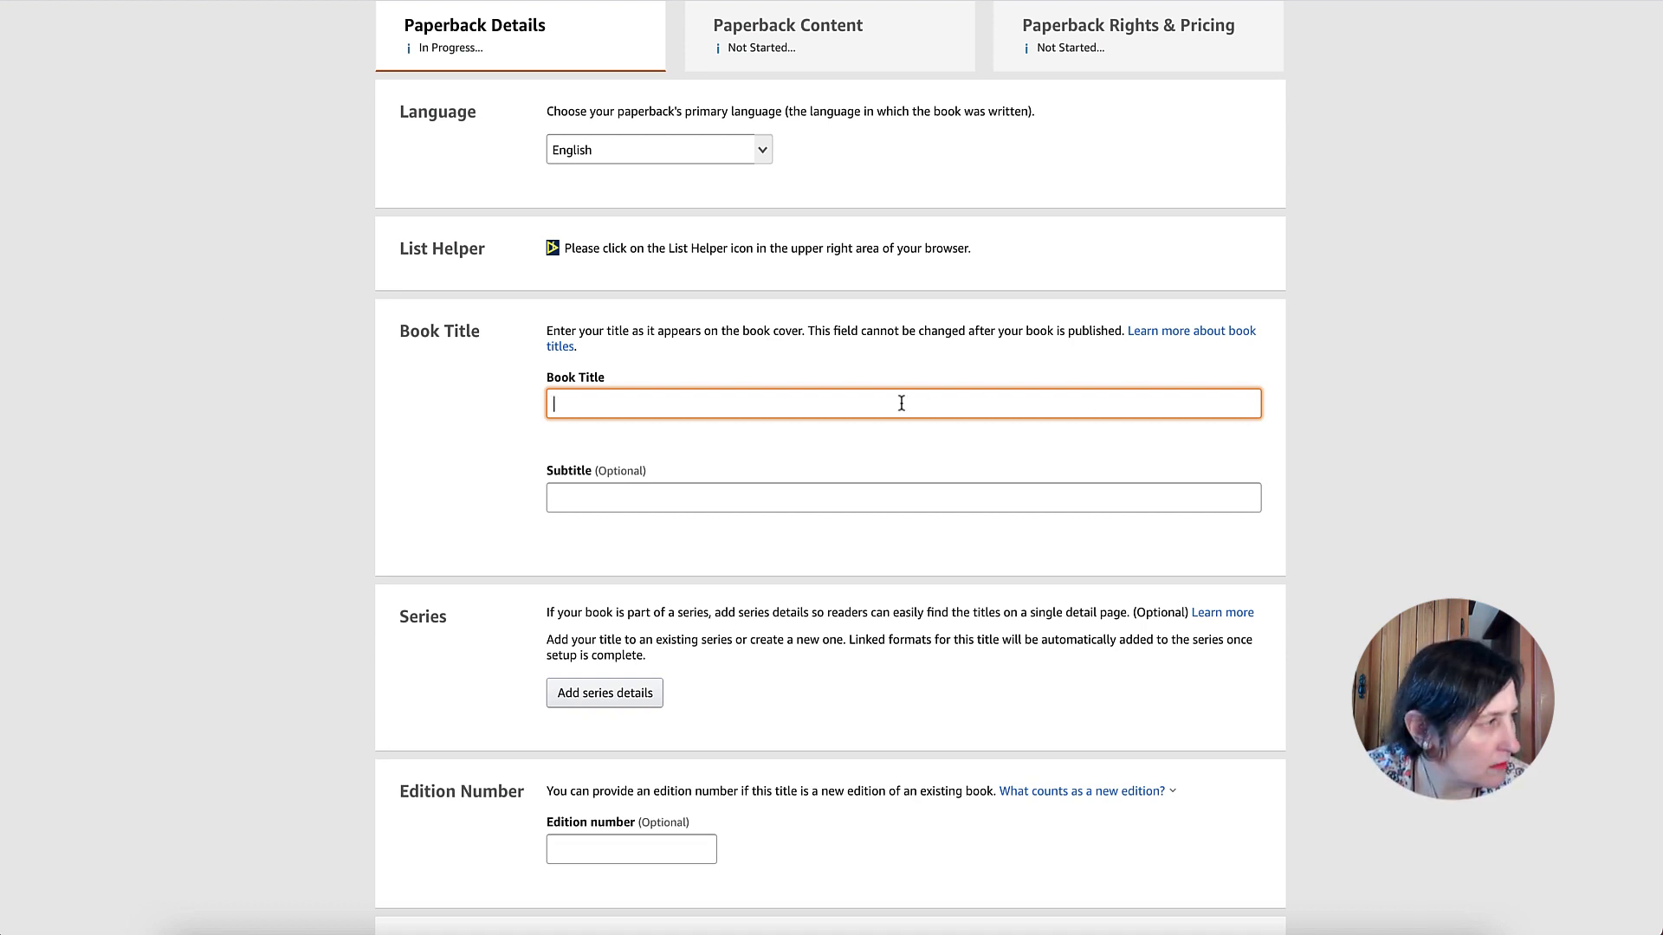
pyautogui.write('My Puppy  Pet Care Log Book')
pyautogui.click(594, 495)
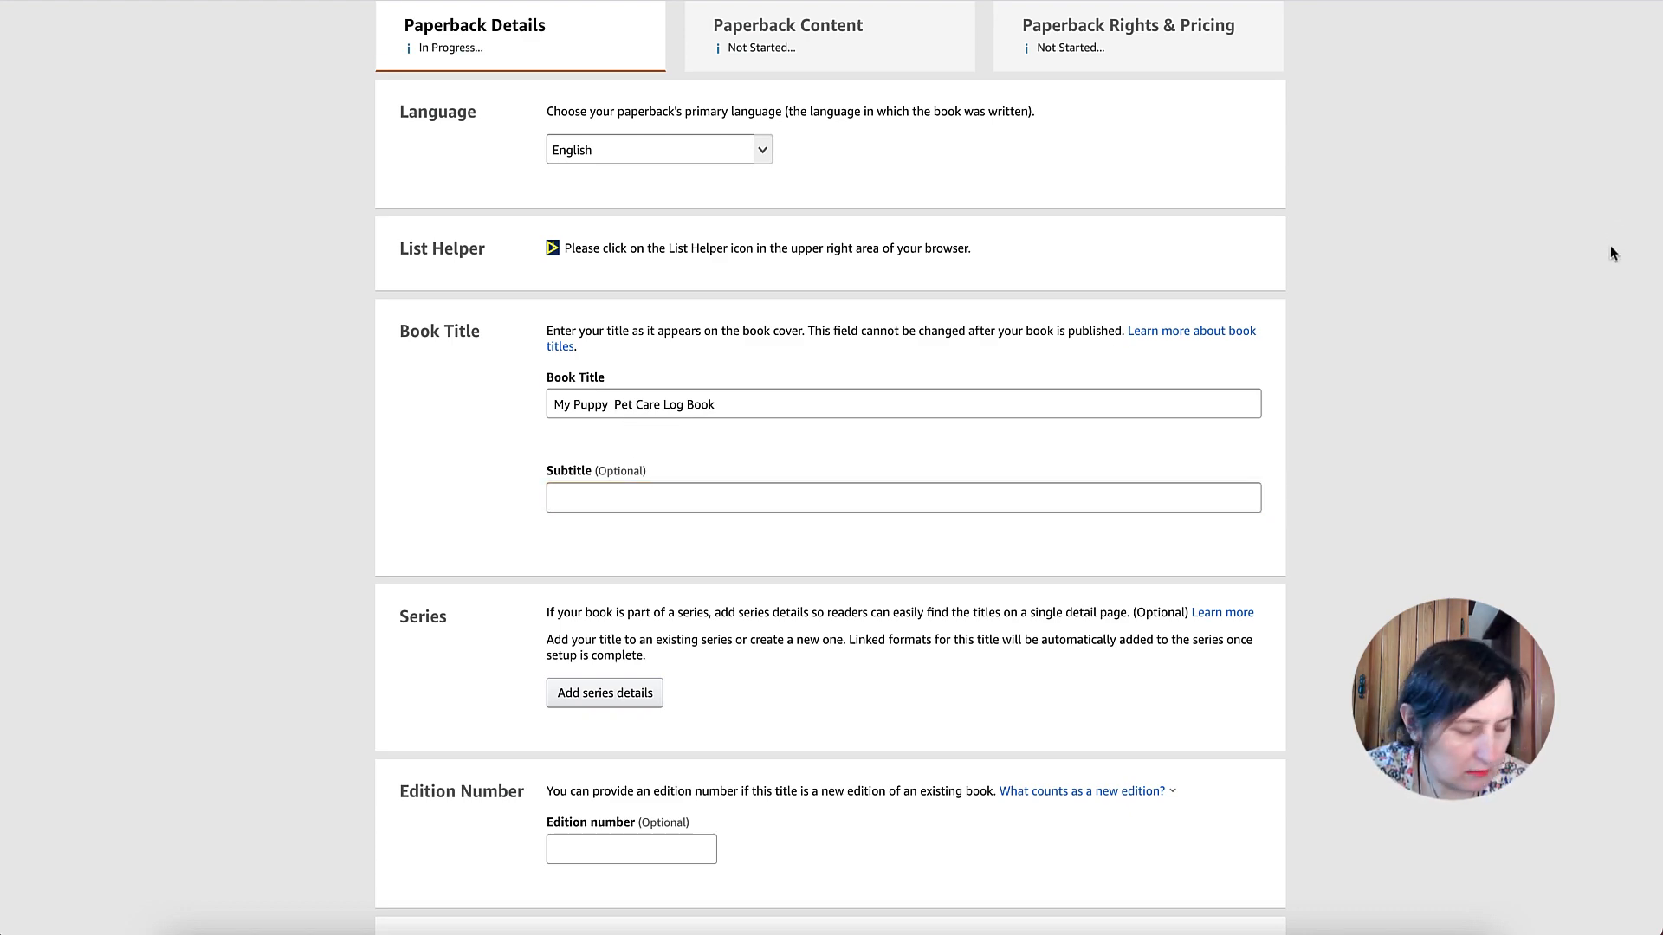
pyautogui.click(804, 506)
pyautogui.write("Dog Owner's Planner to keep track of all events in your new puppy's life")
# Paste the prepared puppy organizer summary into the empty book description
pyautogui.scroll(-8, 803, 506)
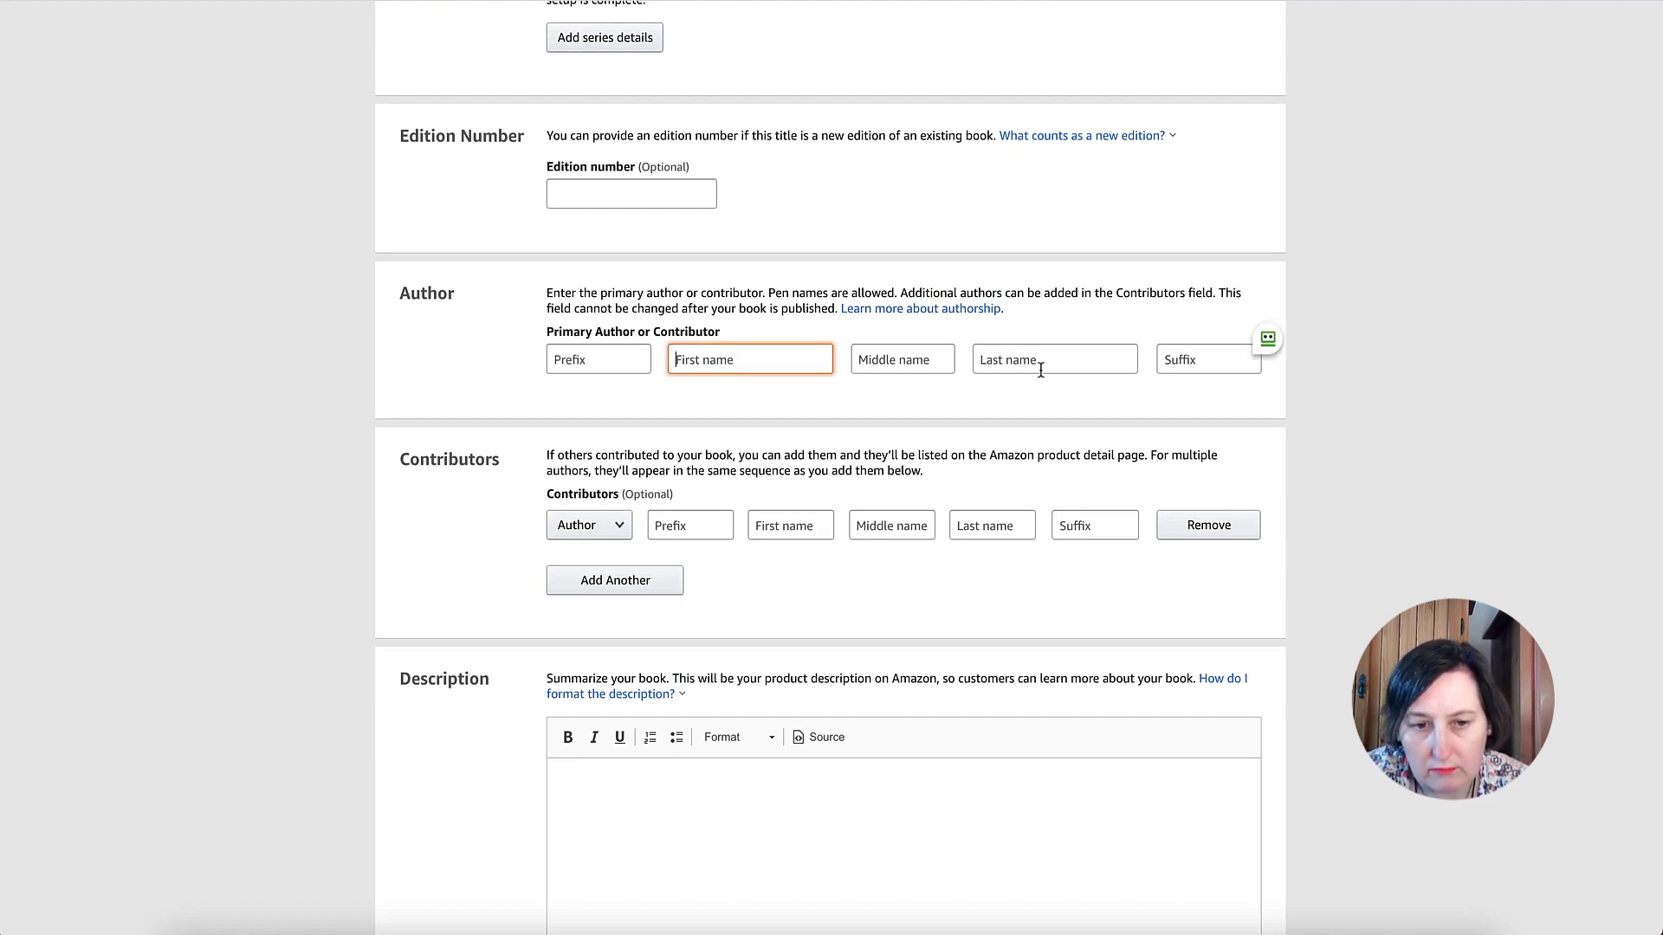
pyautogui.scroll(-2, 890, 394)
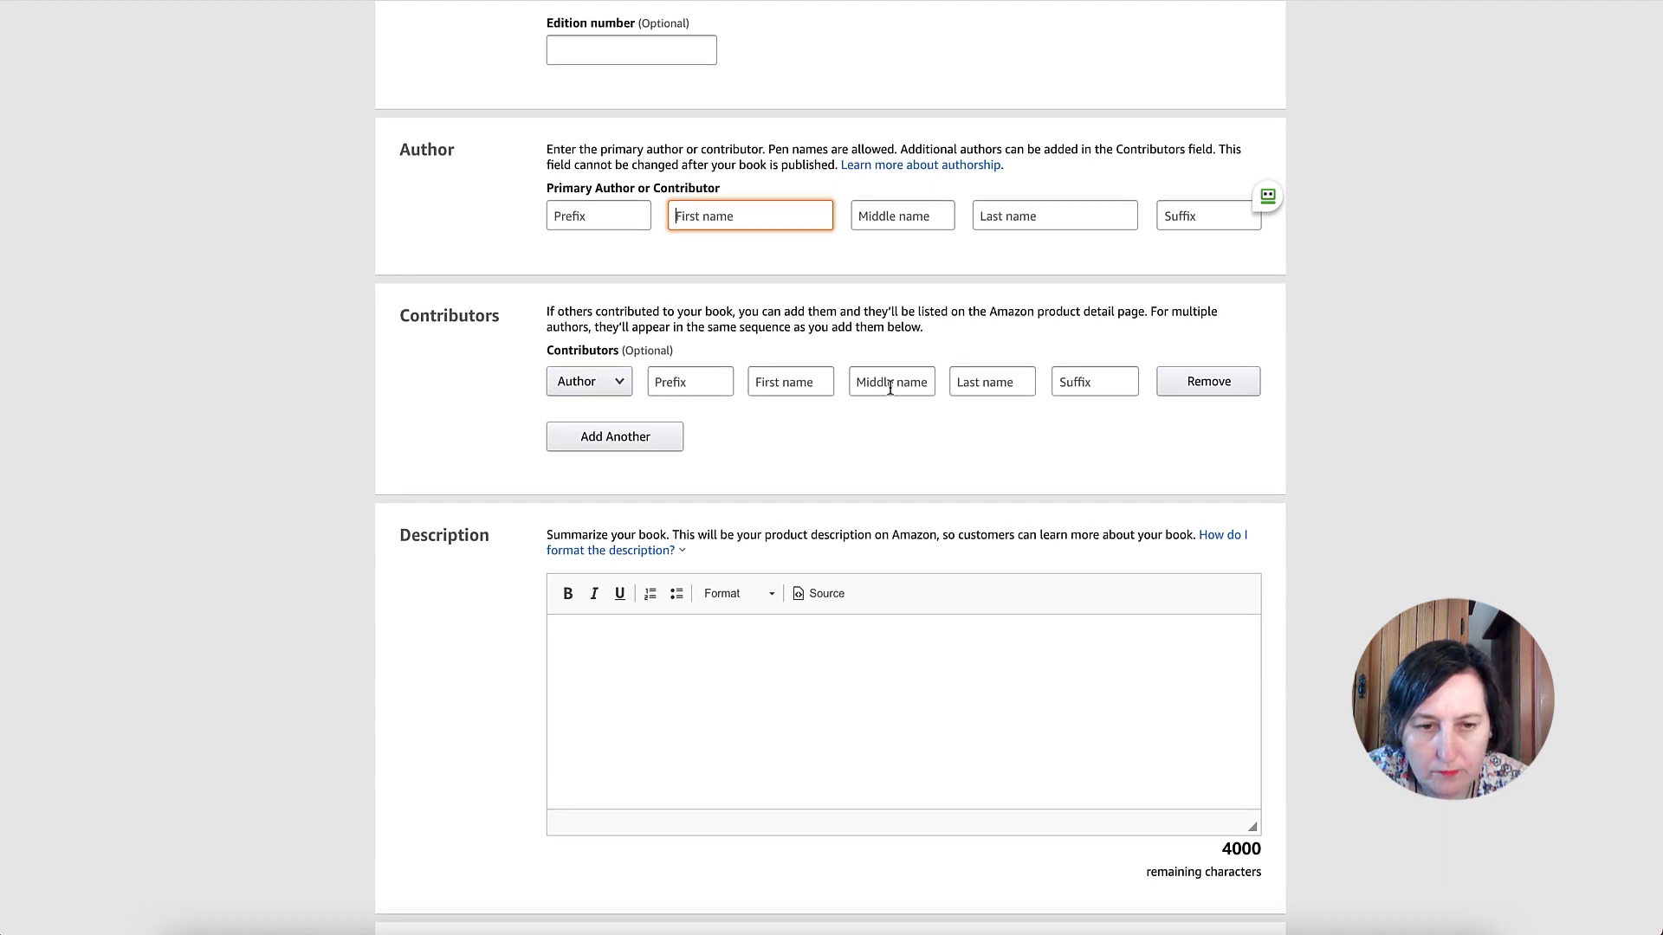
pyautogui.scroll(-3, 889, 388)
pyautogui.click(708, 430)
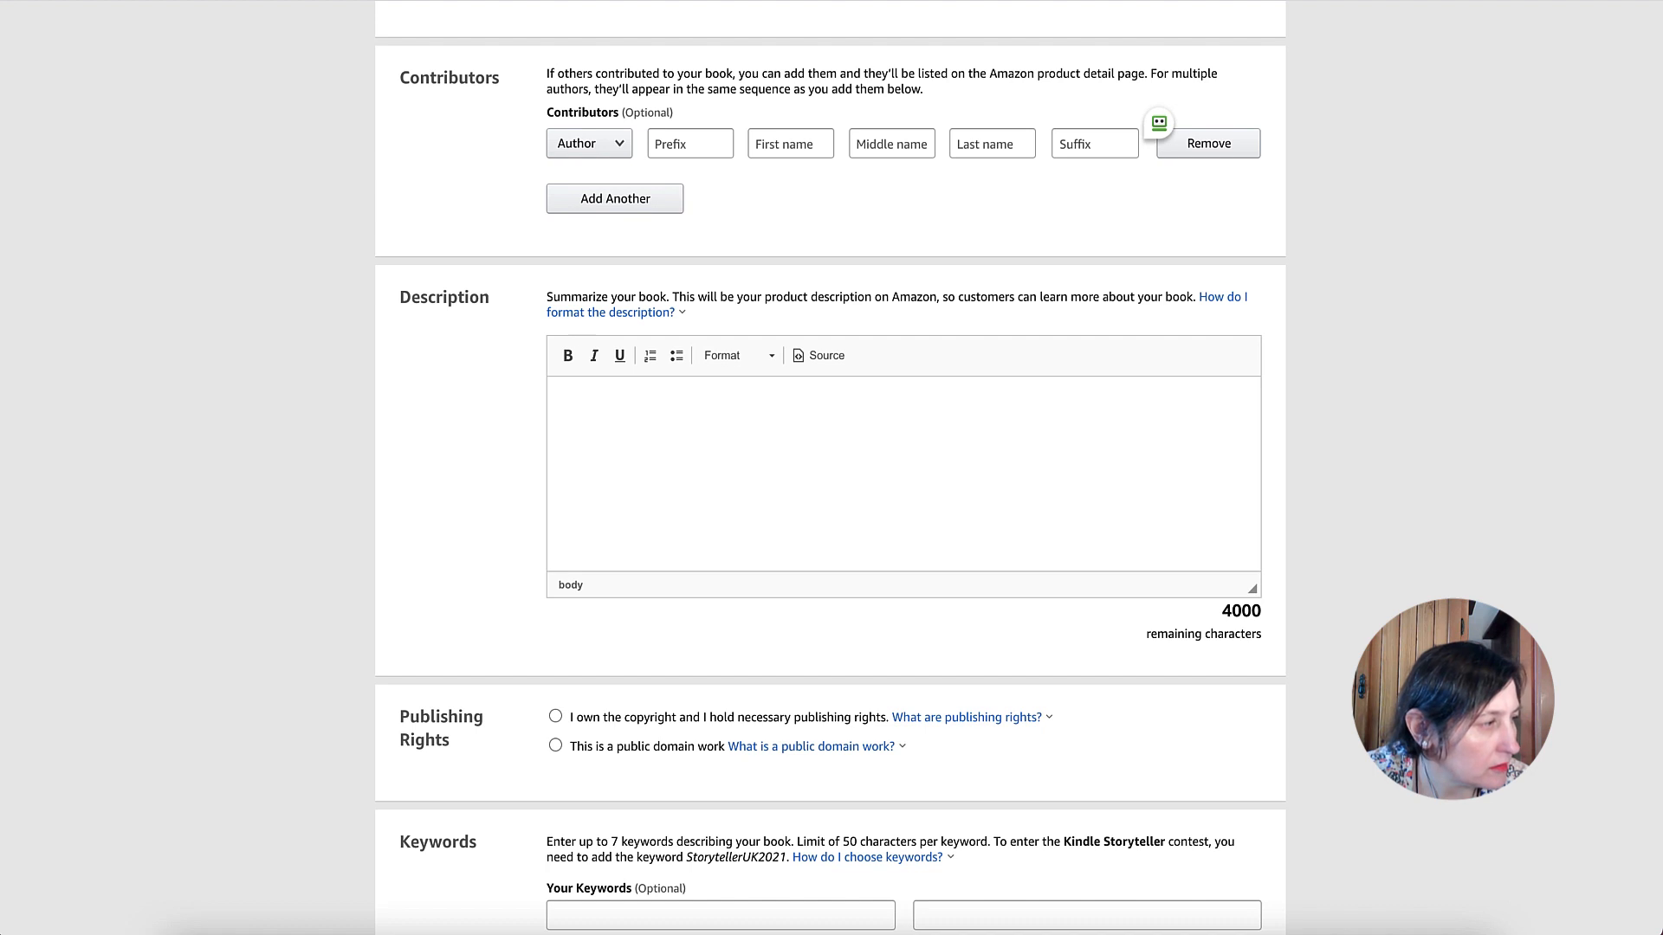
pyautogui.press('super+v')
# Remove the surplus blank lines around "It includes 163 pages covering:" in the description so it reads as one line directly below the introduction
pyautogui.scroll(10, 751, 442)
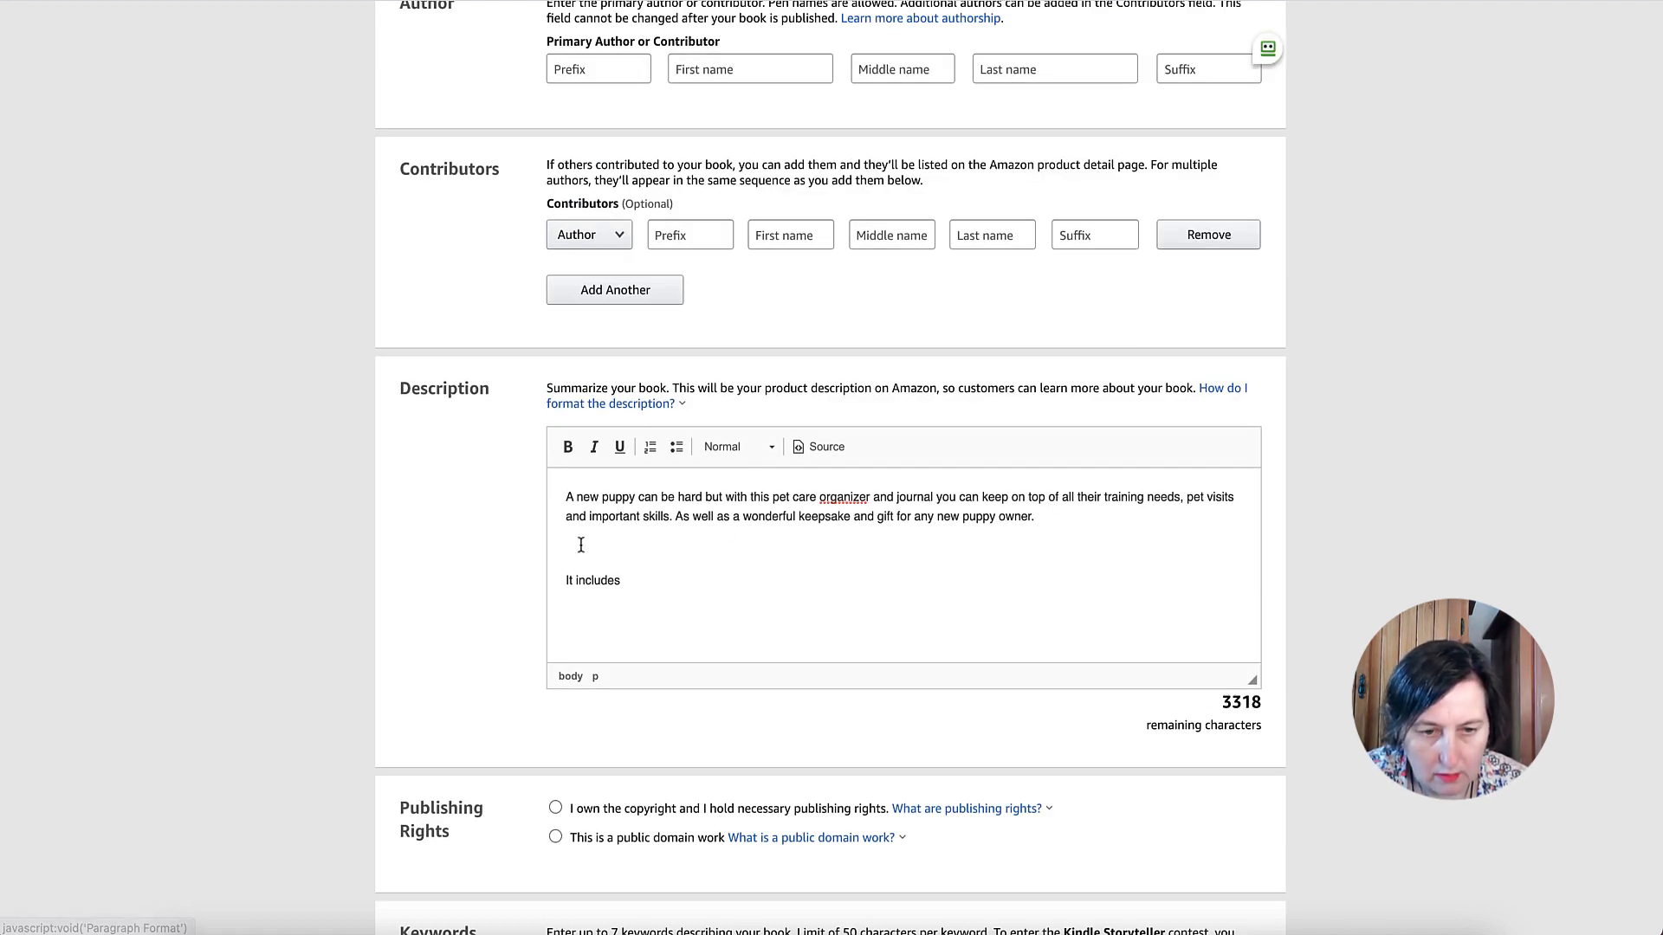
pyautogui.click(579, 547)
pyautogui.press('BackSpace')
pyautogui.click(634, 587)
pyautogui.press('BackSpace')
pyautogui.press('BackSpace')
pyautogui.moveTo(622, 549); pyautogui.dragTo(531, 547)
pyautogui.press('BackSpace')
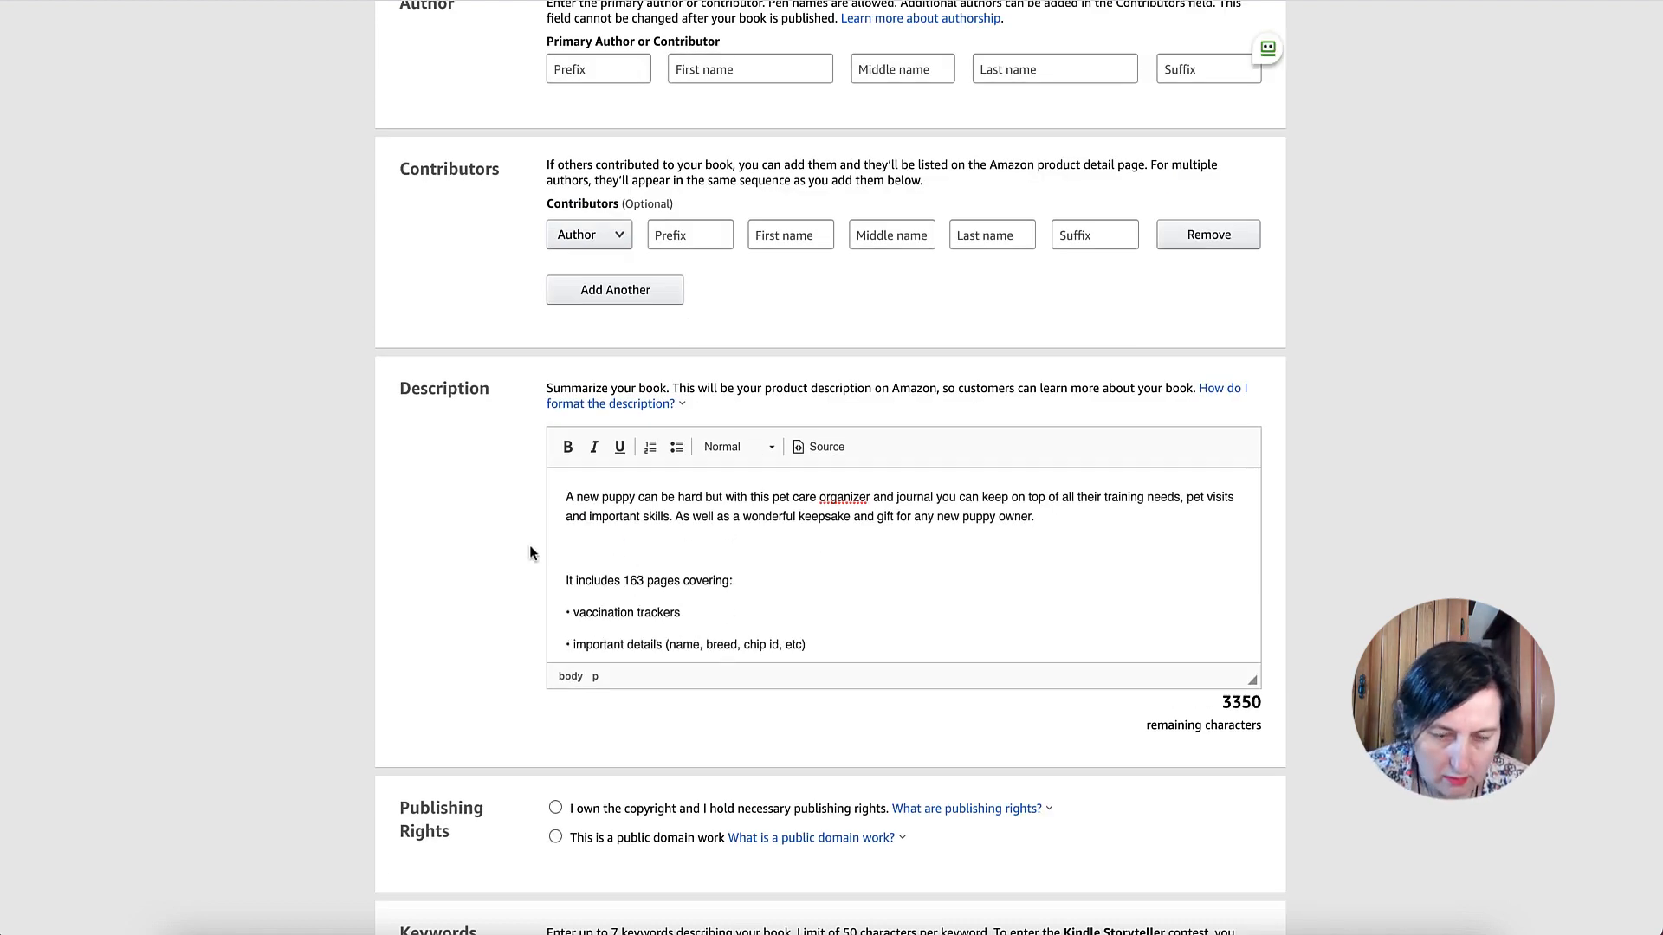
pyautogui.press('BackSpace')
# Insert the book title and the subtitle as separate lines above the introduction in the description
pyautogui.scroll(7, 738, 134)
pyautogui.moveTo(972, 168); pyautogui.dragTo(553, 169)
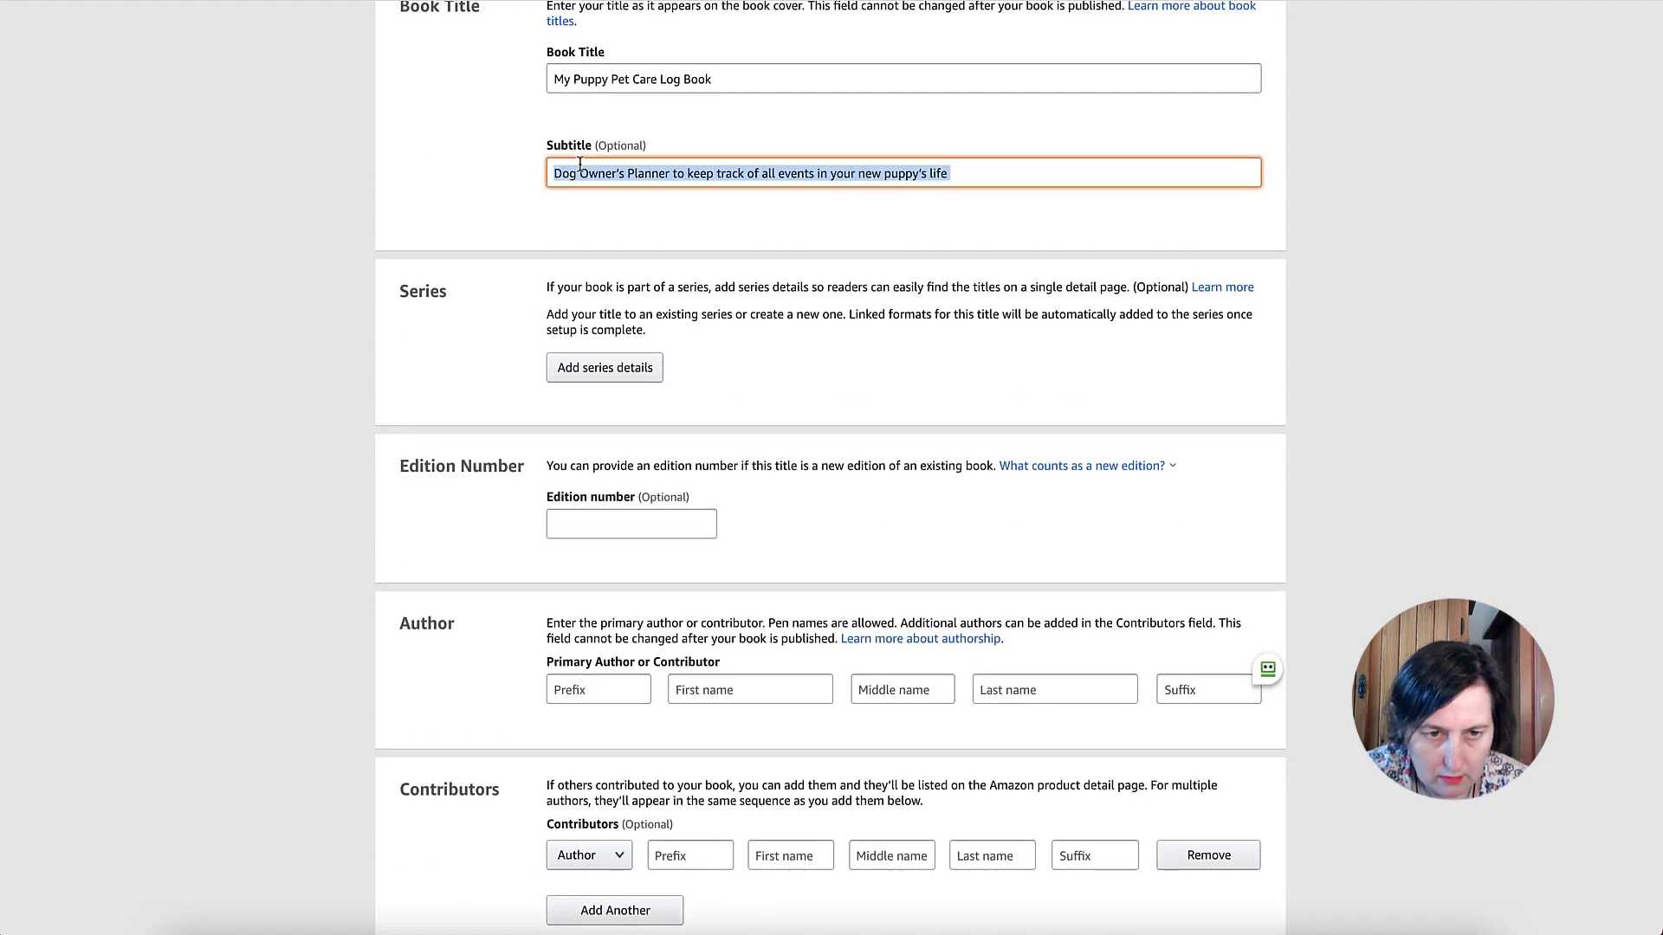
pyautogui.press('super+Tab')
pyautogui.scroll(-7, 589, 493)
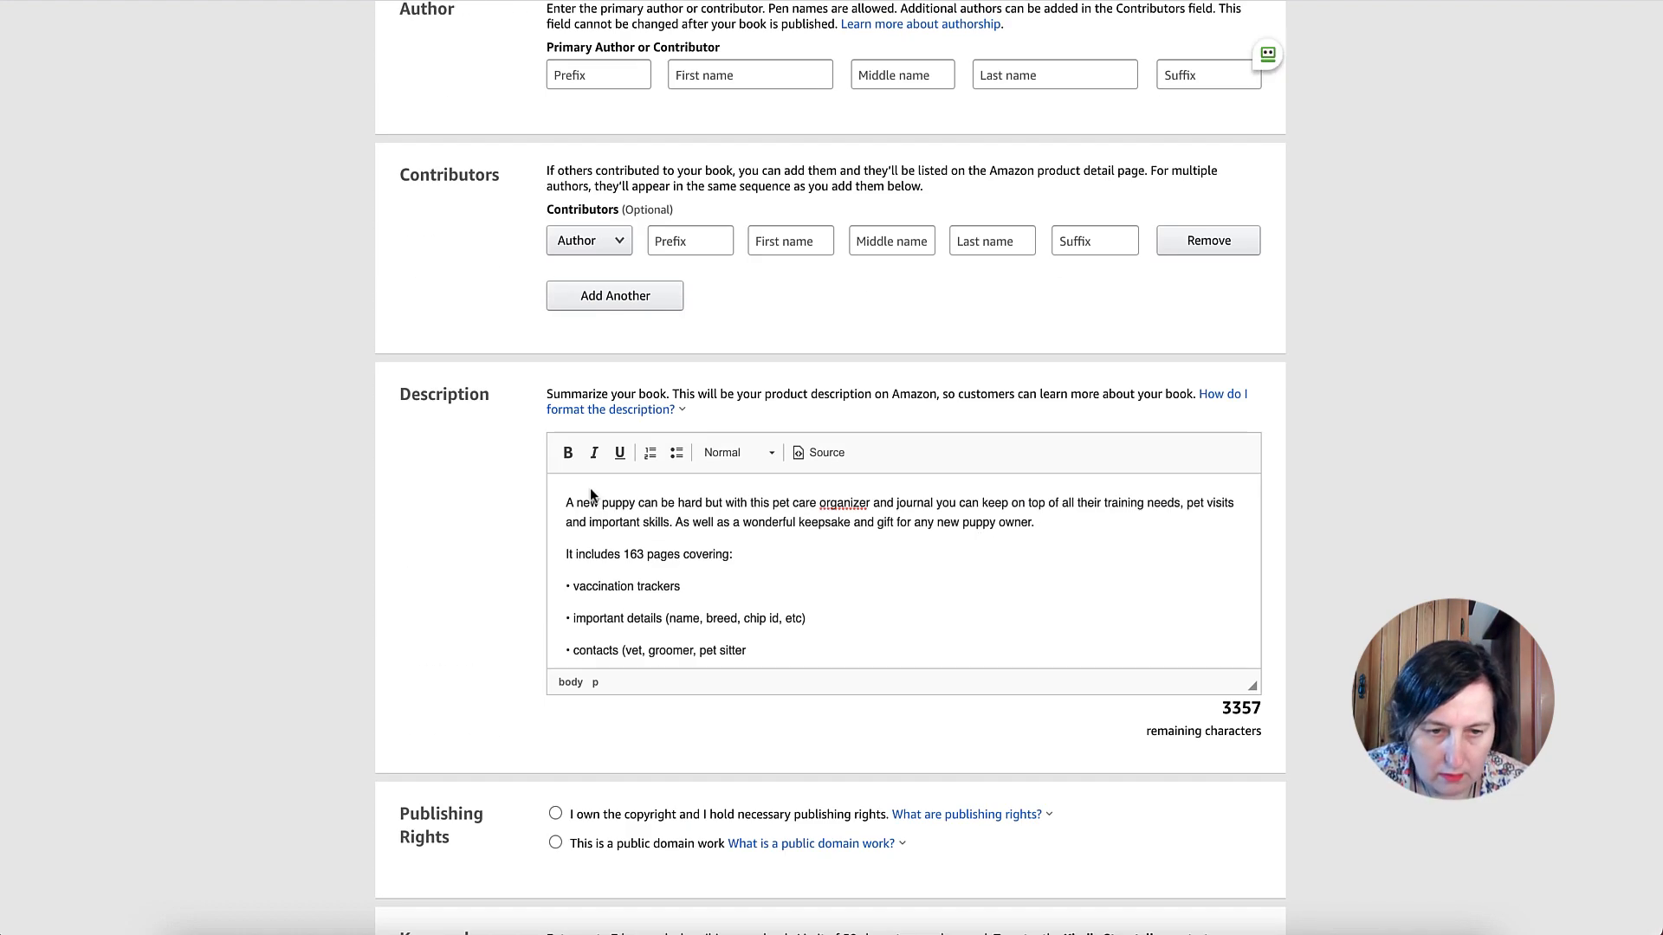
pyautogui.click(567, 502)
pyautogui.press('Return')
pyautogui.press('Up')
pyautogui.write('My Puppy Pet Care Log Book  Dog Owner’s Planner to keep track of all events in your new puppy’s life')
pyautogui.click(561, 532)
pyautogui.press('BackSpace')
# Bold the description's title line and the words "new puppy's life!", and remove the blank line between title and subtitle
pyautogui.moveTo(728, 503); pyautogui.dragTo(551, 497)
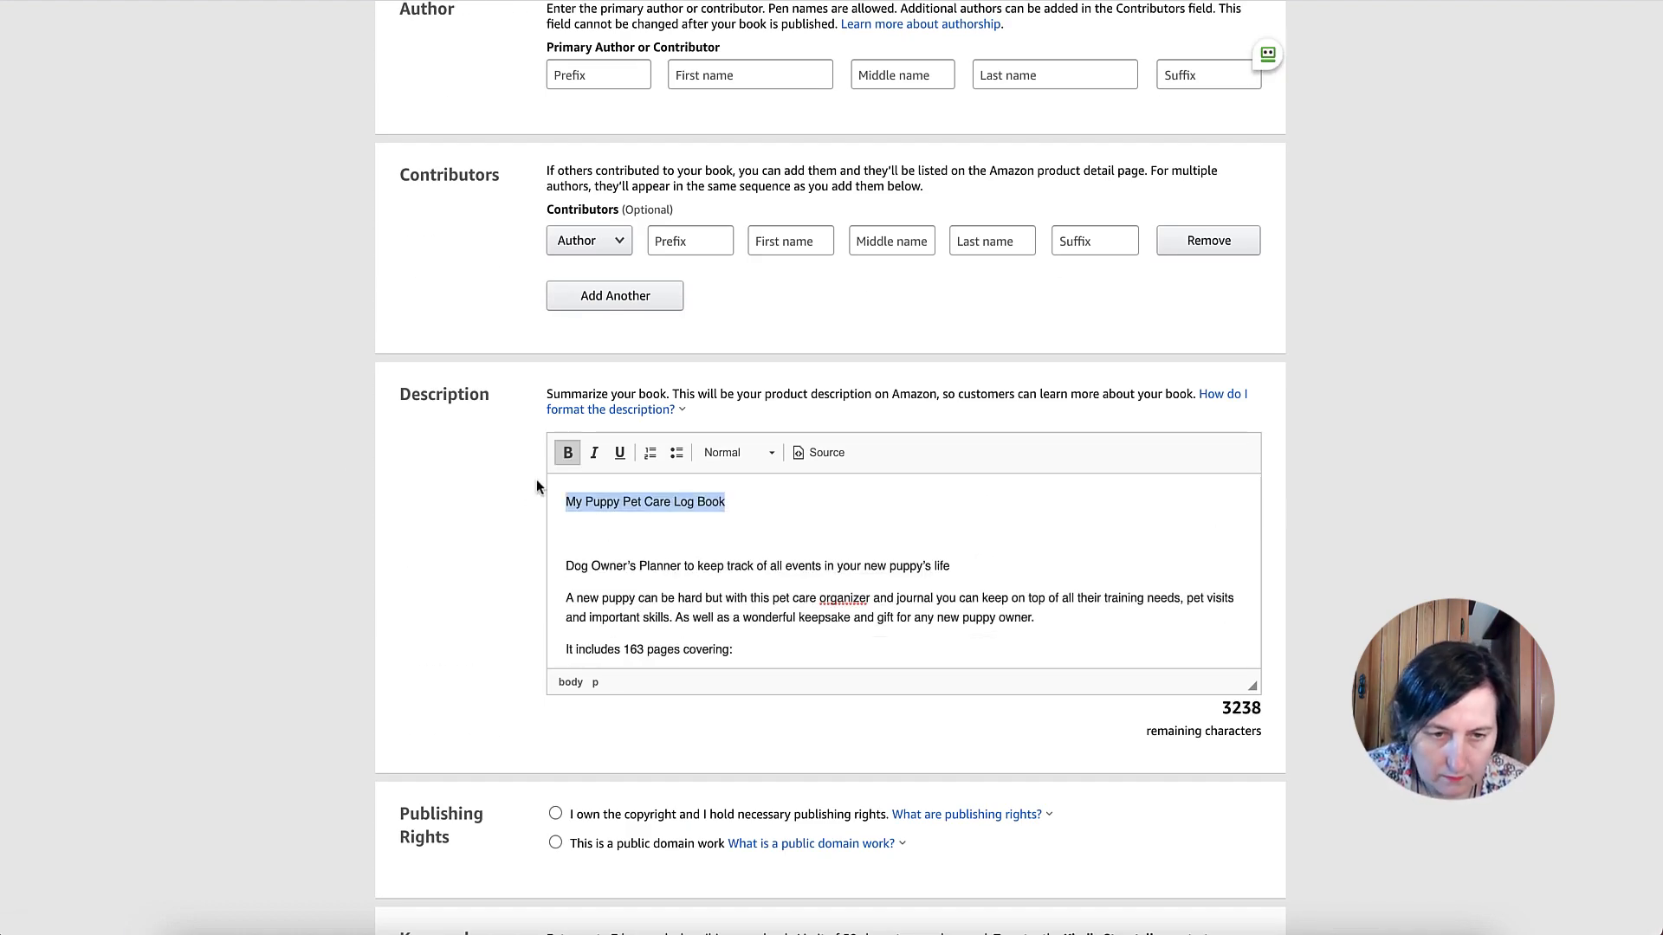
pyautogui.click(568, 453)
pyautogui.click(620, 544)
pyautogui.press('BackSpace')
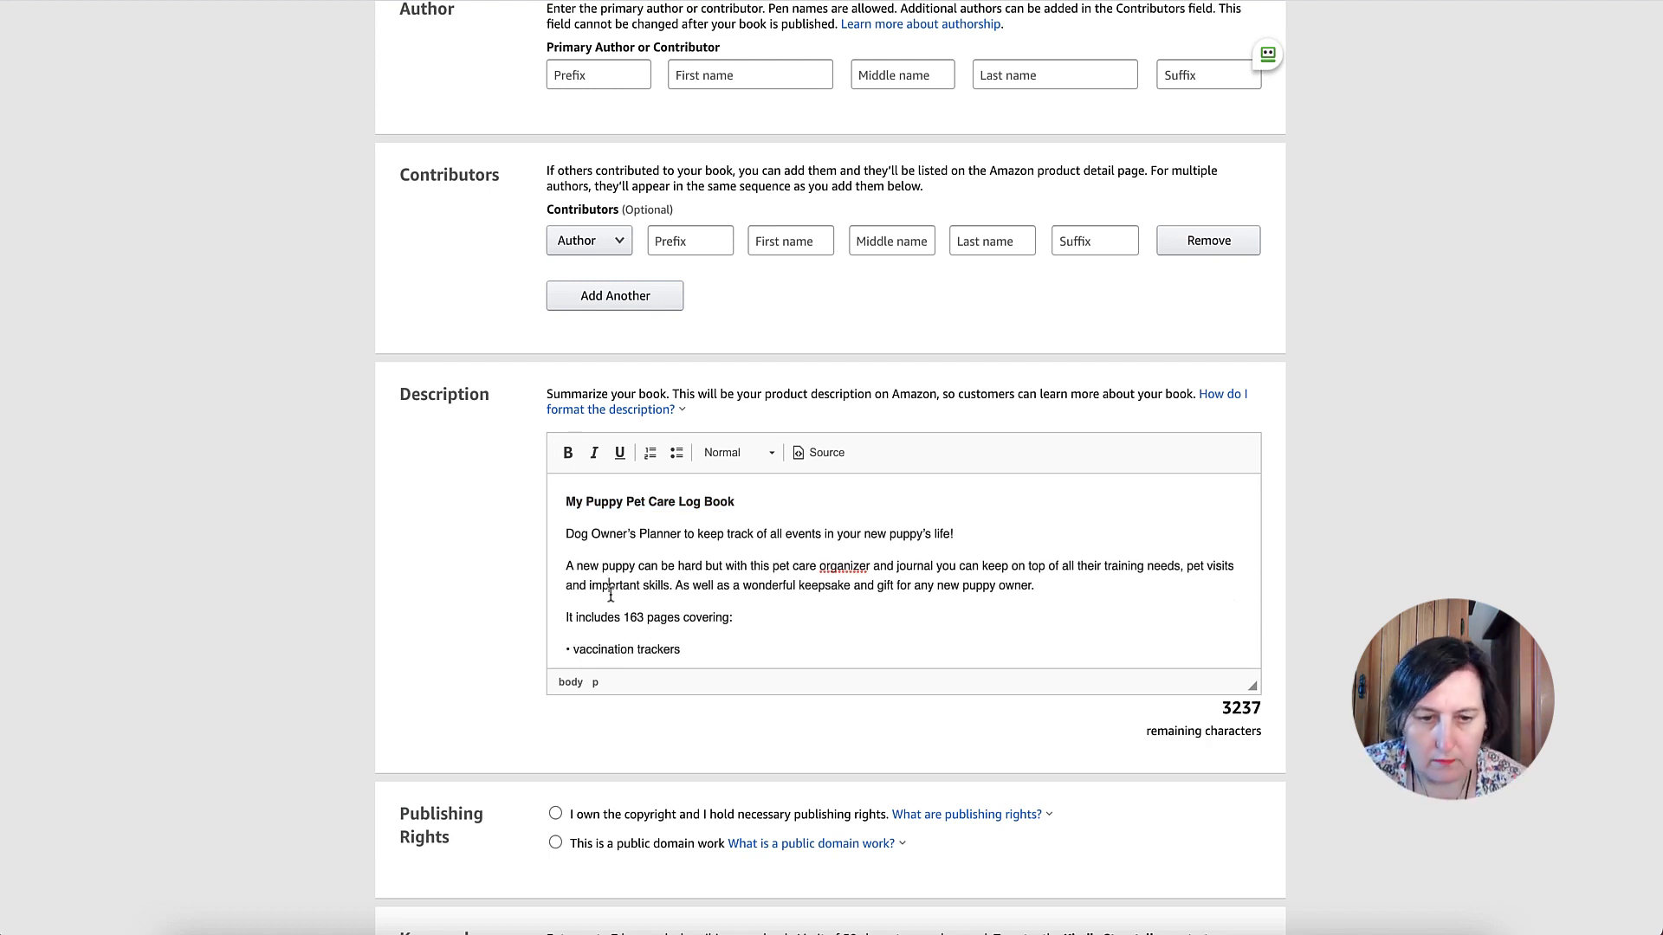
pyautogui.moveTo(864, 535); pyautogui.dragTo(956, 536)
pyautogui.click(620, 453)
# Convert the contents lines from vaccination trackers to feeding schedule into a bulleted list
pyautogui.scroll(-4, 1013, 533)
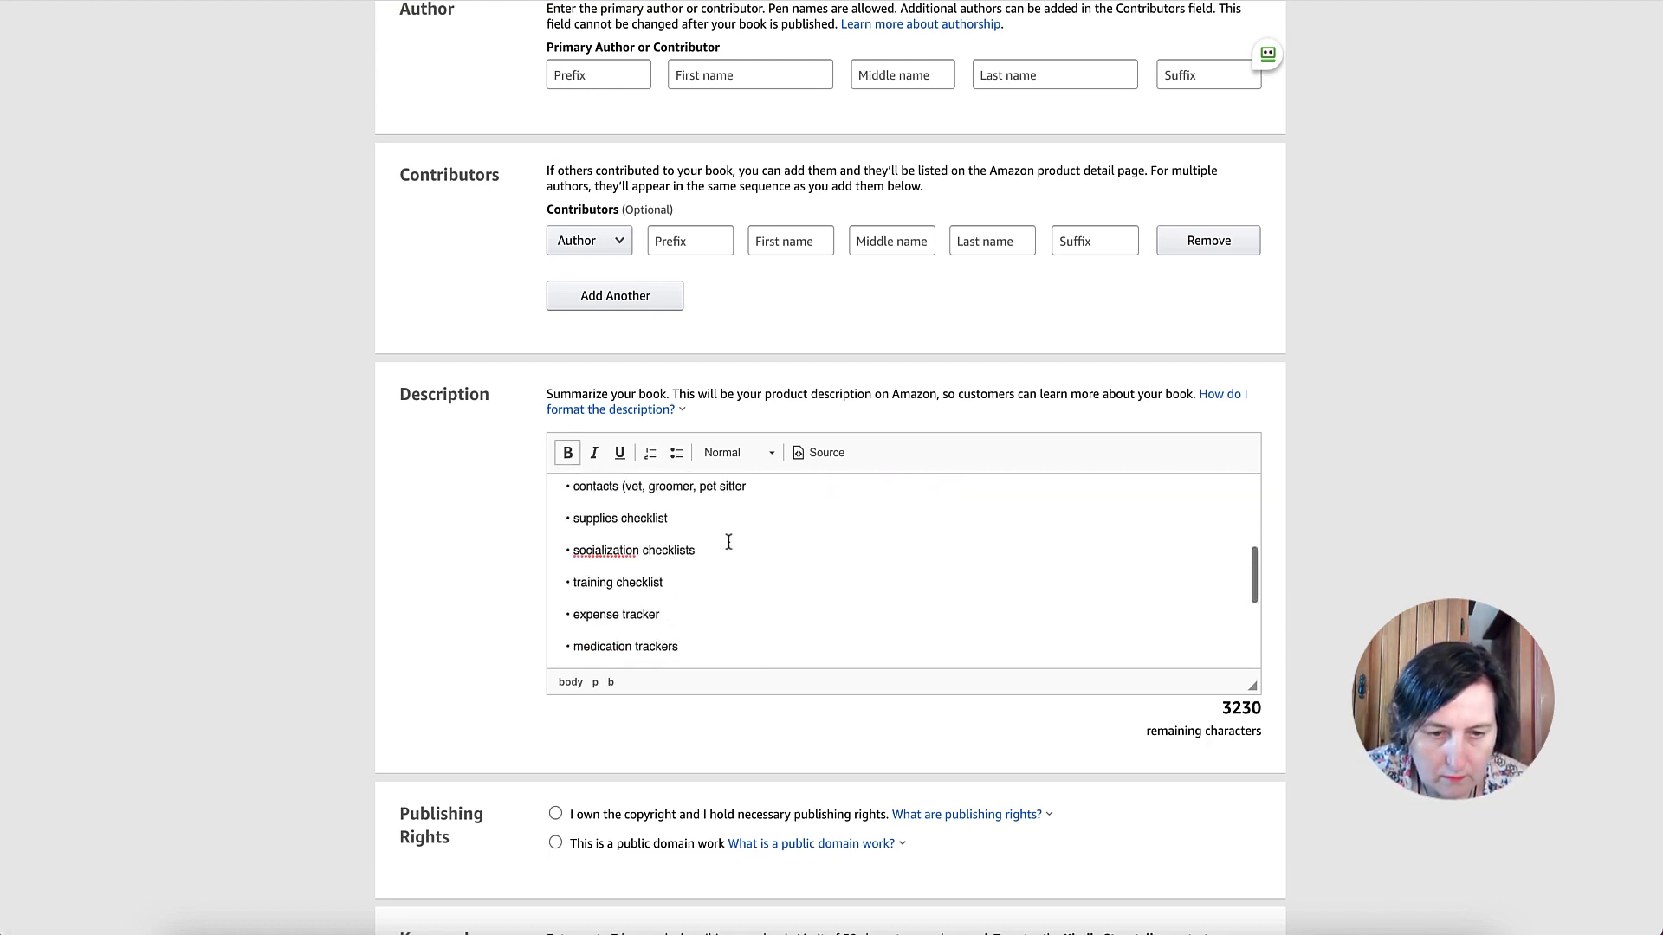
pyautogui.click(670, 619)
pyautogui.moveTo(669, 620); pyautogui.dragTo(564, 531)
pyautogui.click(677, 453)
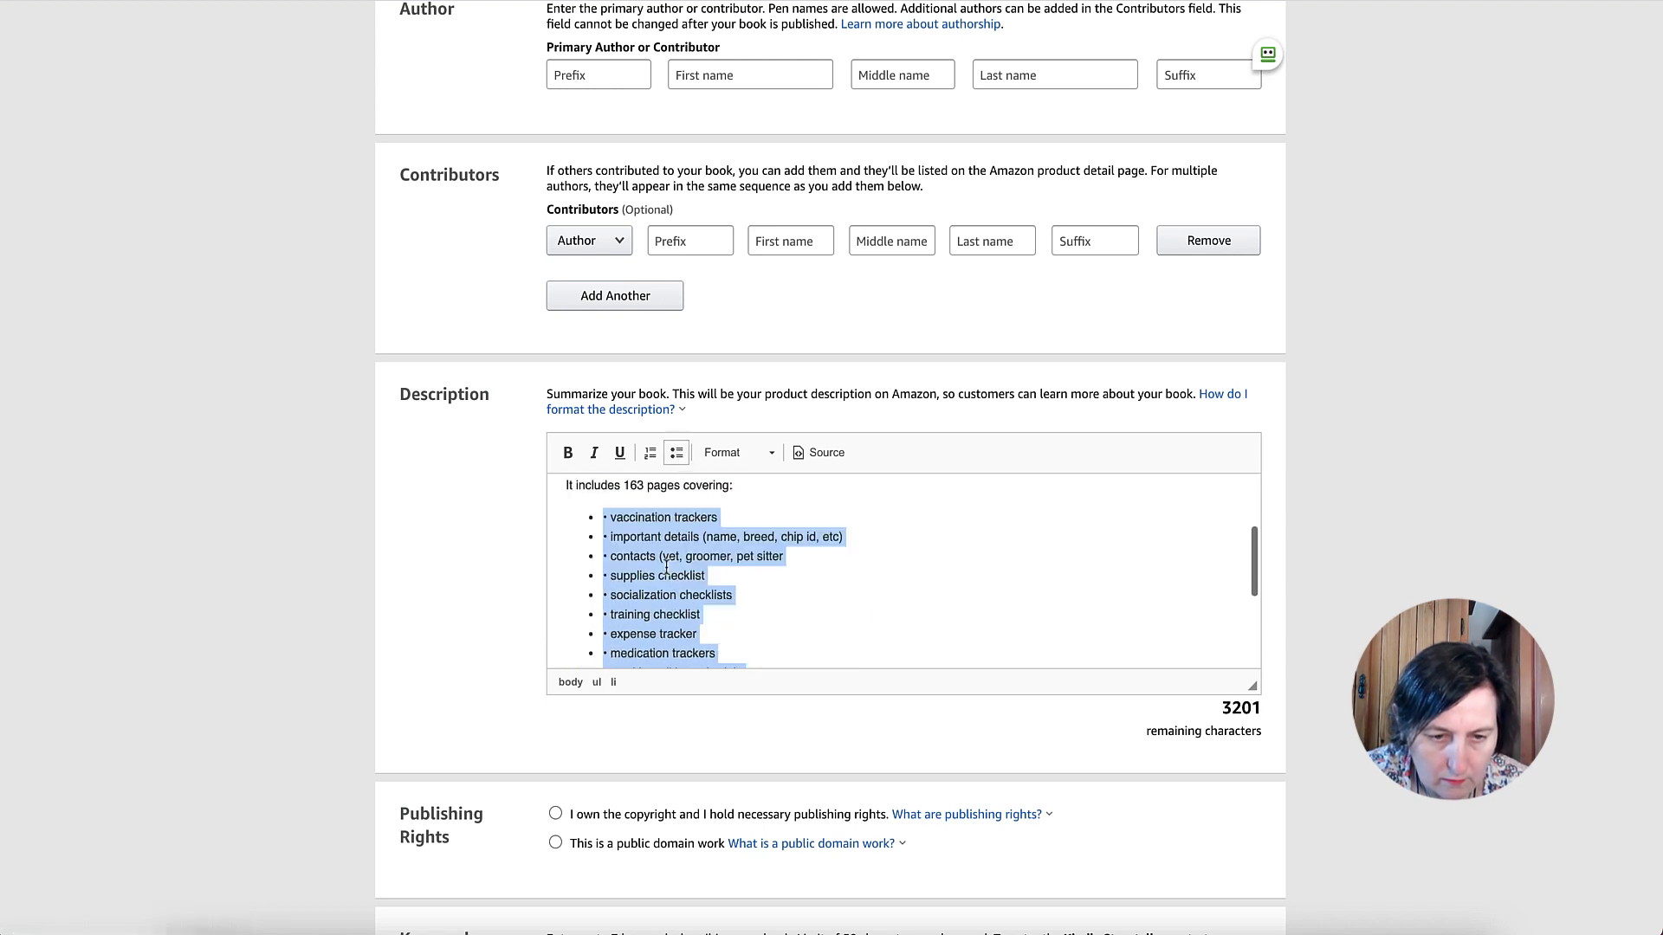
# Delete the duplicate pasted bullet characters from the list items, from vaccination trackers through weekly walking schedule
pyautogui.click(676, 501)
pyautogui.click(610, 481)
pyautogui.press('BackSpace')
pyautogui.press('BackSpace')
pyautogui.click(610, 502)
pyautogui.press('BackSpace')
pyautogui.press('BackSpace')
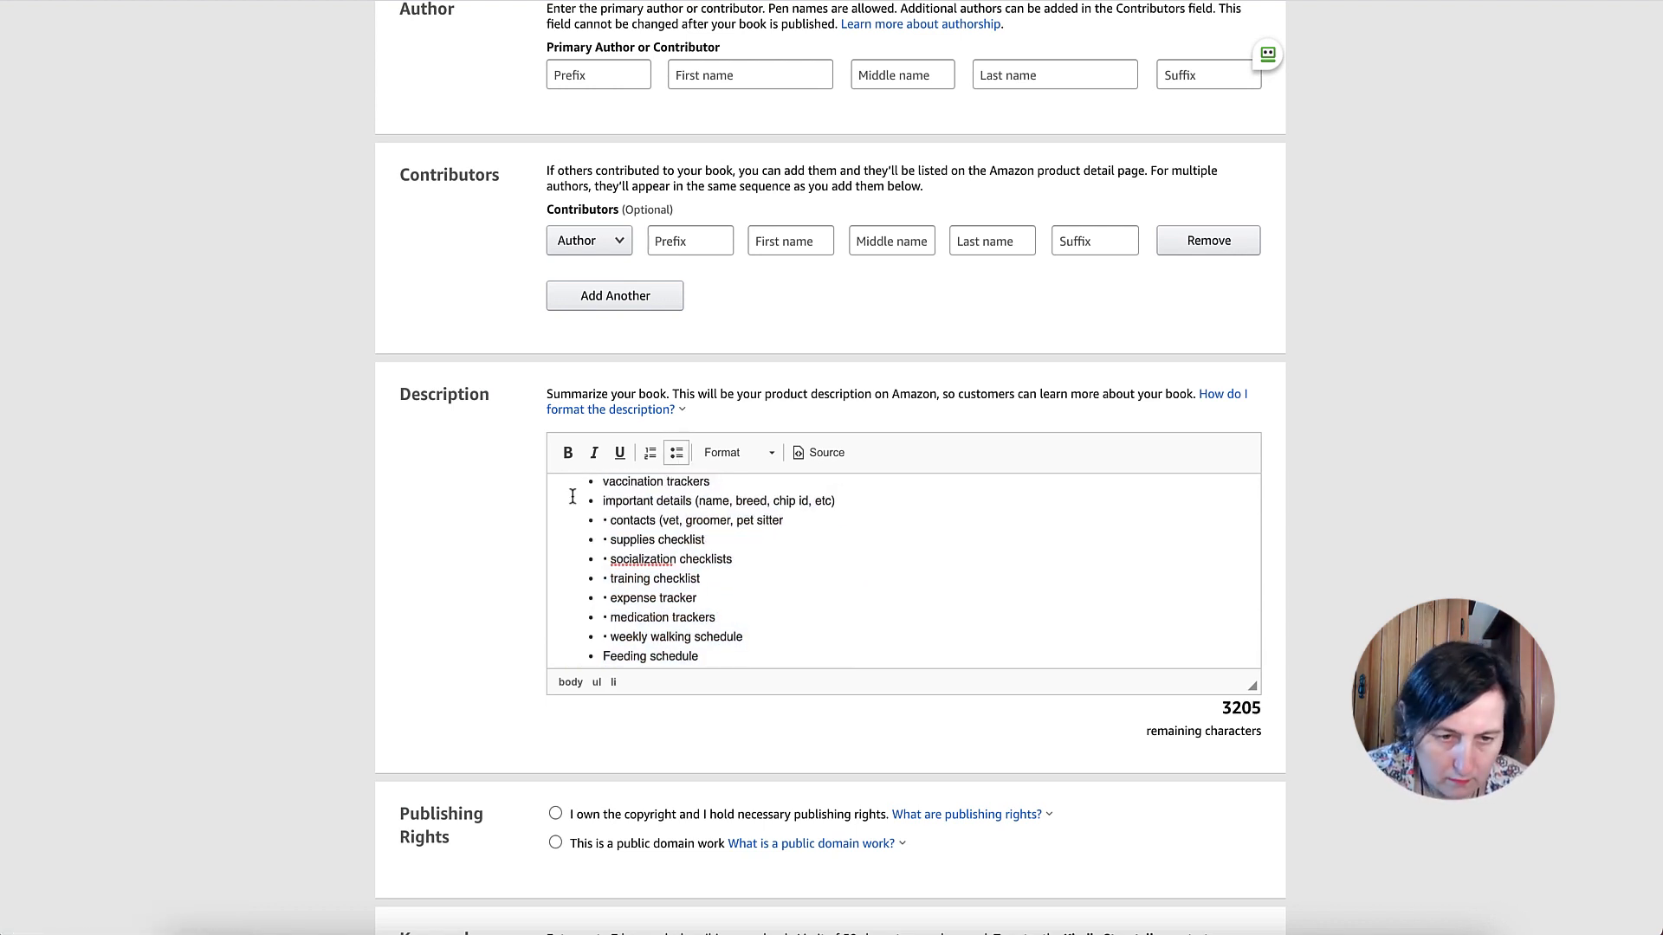
pyautogui.click(609, 520)
pyautogui.press('BackSpace')
pyautogui.press('BackSpace')
pyautogui.click(611, 540)
pyautogui.press('BackSpace')
pyautogui.press('BackSpace')
pyautogui.click(610, 561)
pyautogui.press('BackSpace')
pyautogui.press('BackSpace')
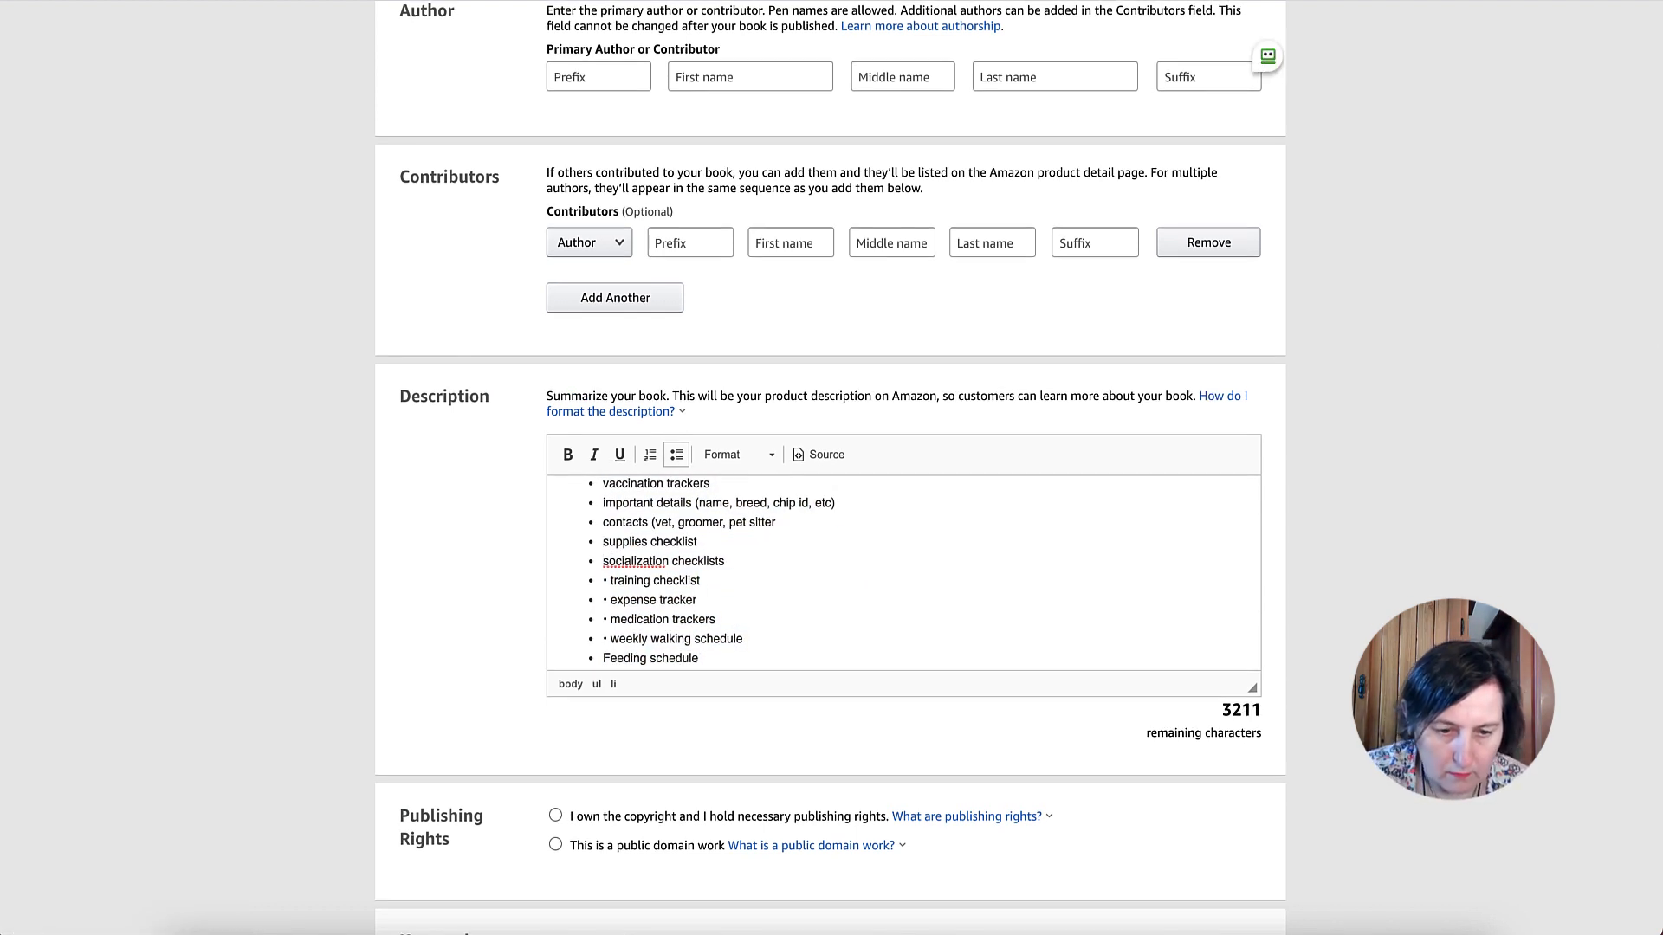
pyautogui.click(611, 580)
pyautogui.press('BackSpace')
pyautogui.press('BackSpace')
pyautogui.click(610, 588)
pyautogui.press('BackSpace')
pyautogui.press('BackSpace')
pyautogui.click(610, 608)
pyautogui.press('BackSpace')
pyautogui.press('BackSpace')
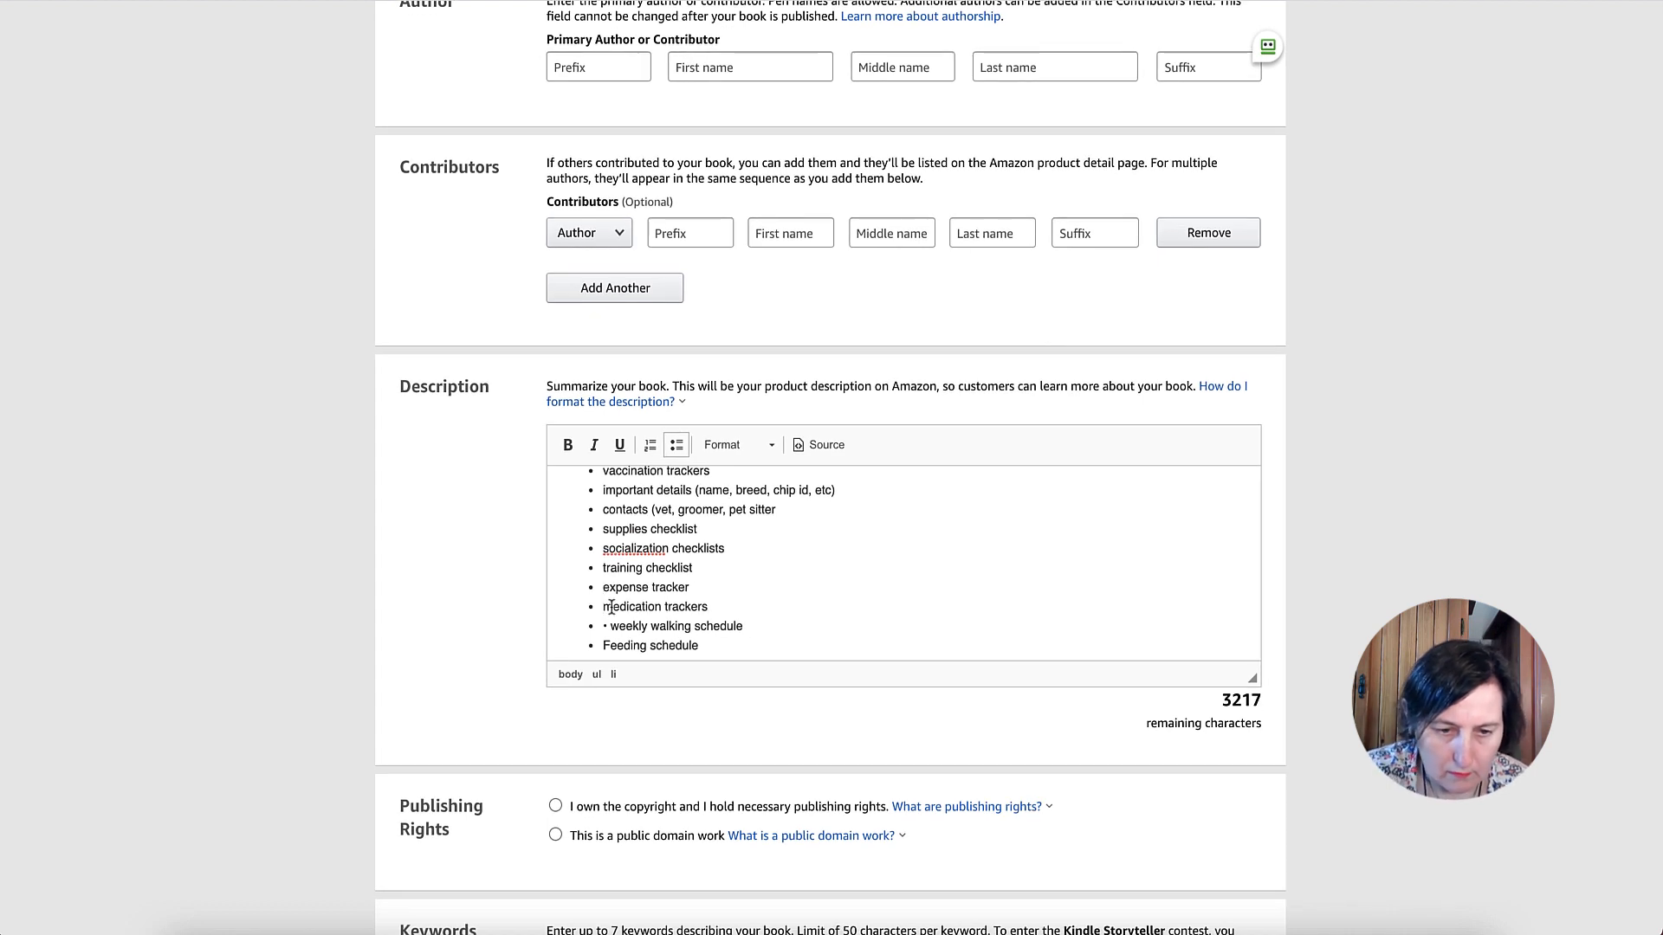
pyautogui.click(612, 626)
pyautogui.press('BackSpace')
pyautogui.press('BackSpace')
# Capitalize the first letter of each lowercase item in the bulleted contents list
pyautogui.scroll(1, 612, 630)
pyautogui.moveTo(610, 504); pyautogui.dragTo(565, 581)
pyautogui.write('VIC')
pyautogui.scroll(-1, 605, 542)
pyautogui.write('SSTEMW')
pyautogui.scroll(-2, 709, 627)
# Add "And more!" as the last bullet and remove the surplus blank lines below the list
pyautogui.press('BackSpace')
pyautogui.press('BackSpace')
pyautogui.press('BackSpace')
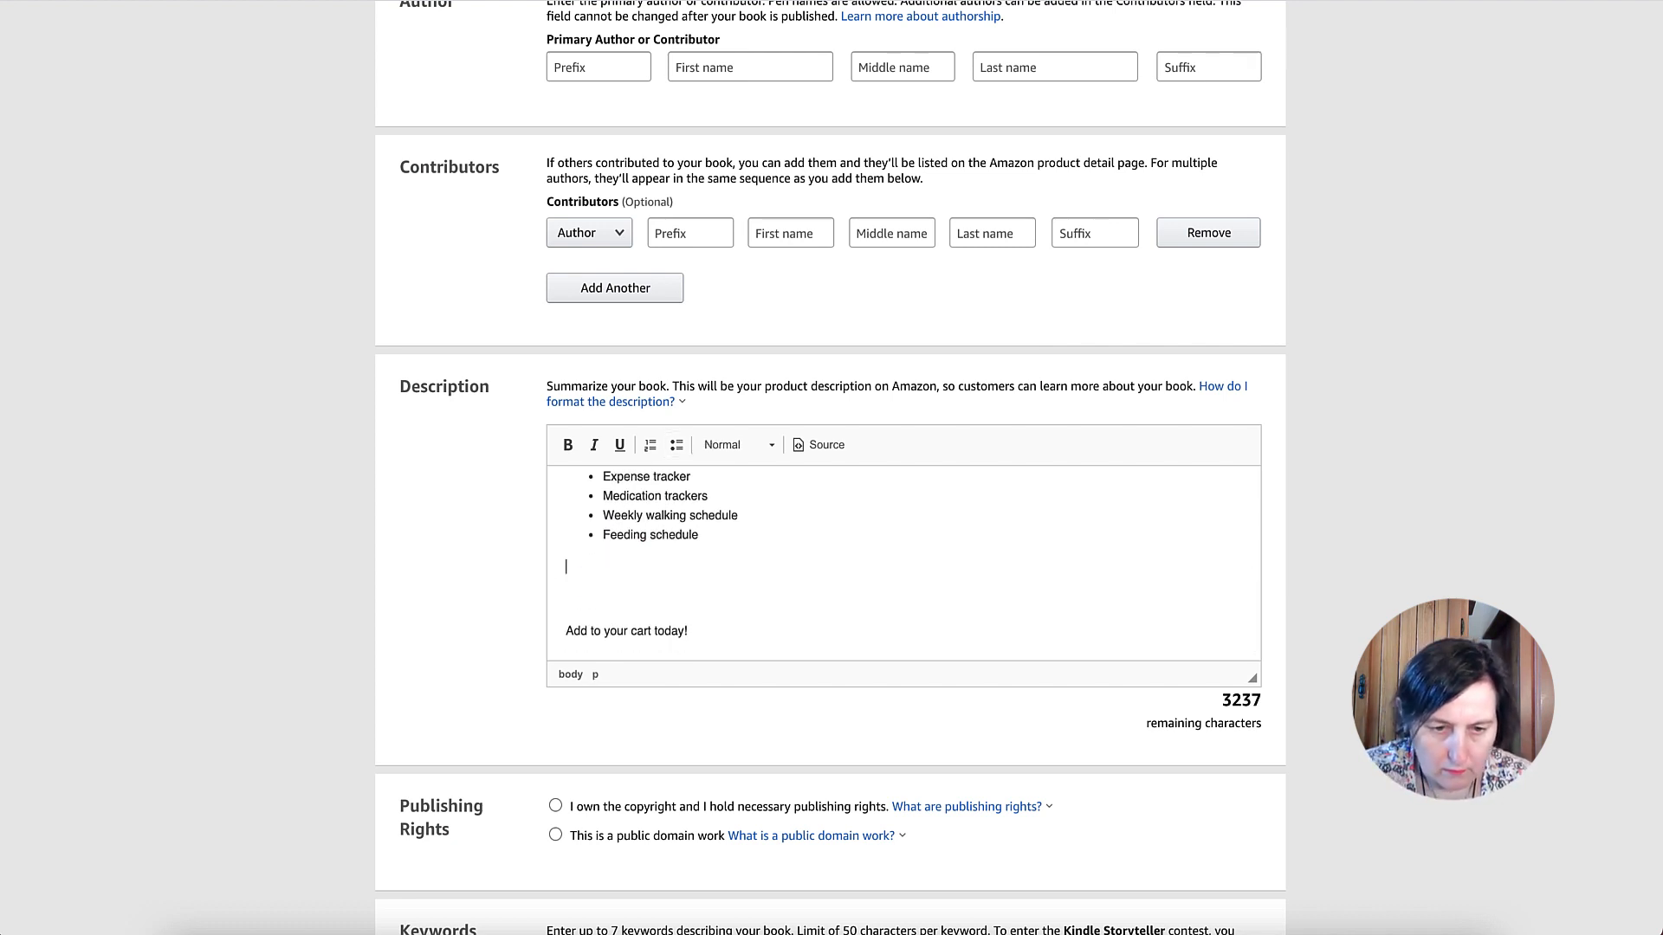
pyautogui.press('Return')
pyautogui.write('!')
pyautogui.click(601, 611)
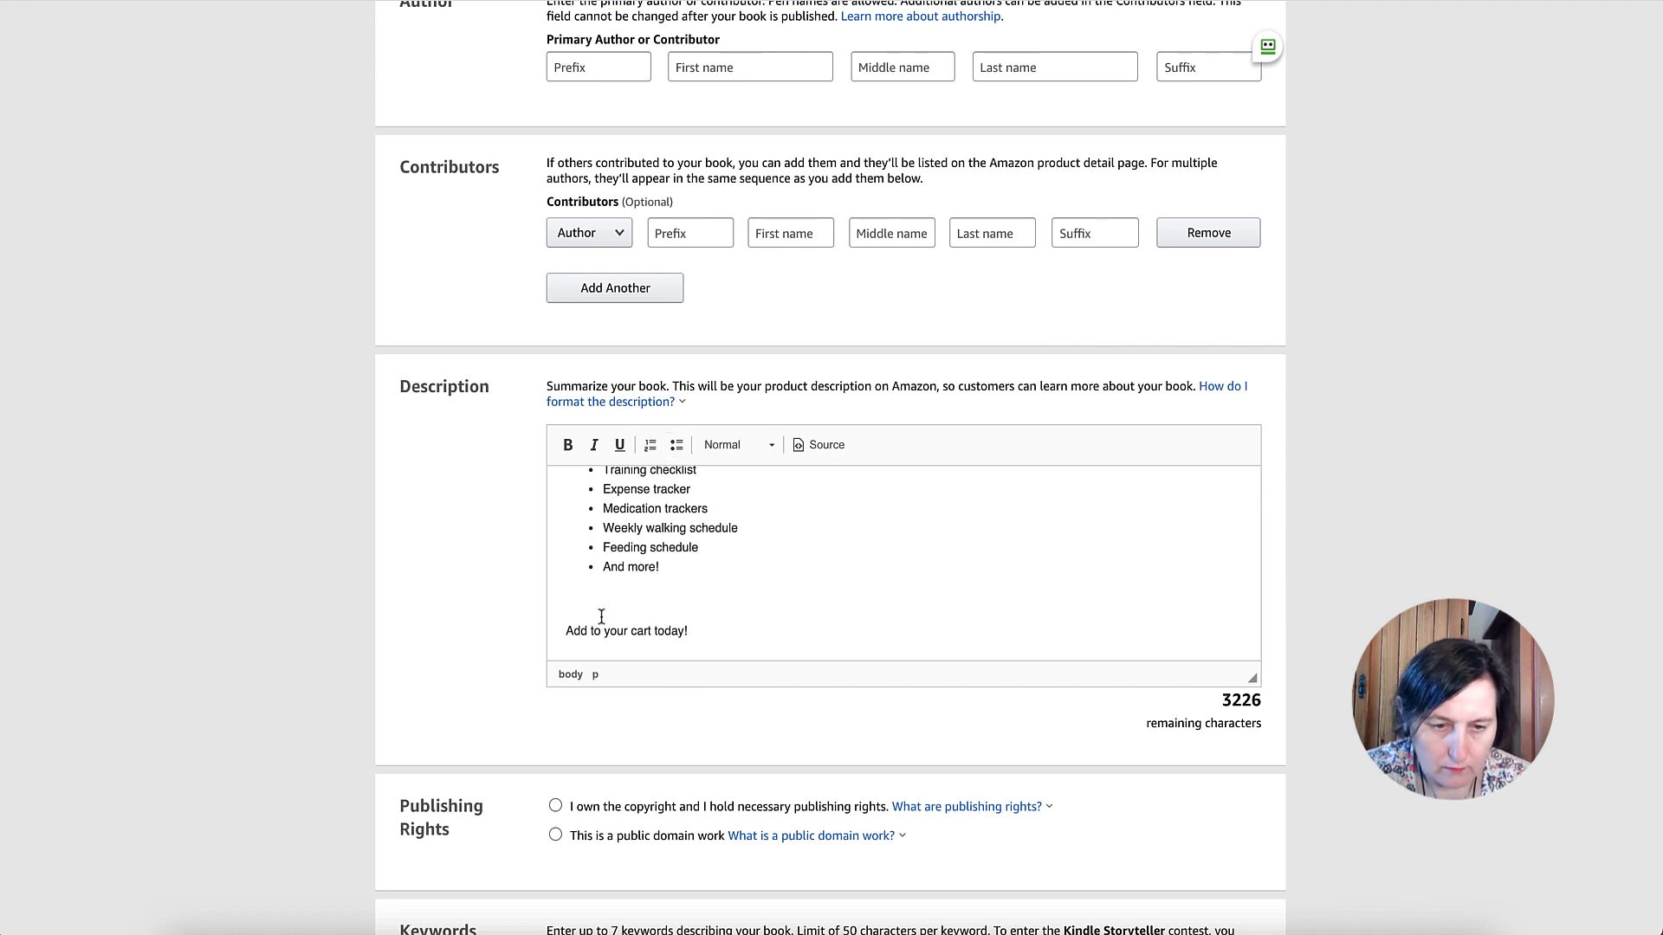
pyautogui.press('BackSpace')
# Bold the closing line "Add to your cart today!" and give the description's title line the Heading 4 format
pyautogui.moveTo(690, 632); pyautogui.dragTo(538, 624)
pyautogui.click(568, 448)
pyautogui.scroll(4, 738, 549)
pyautogui.scroll(1, 752, 504)
pyautogui.moveTo(736, 561); pyautogui.dragTo(565, 559)
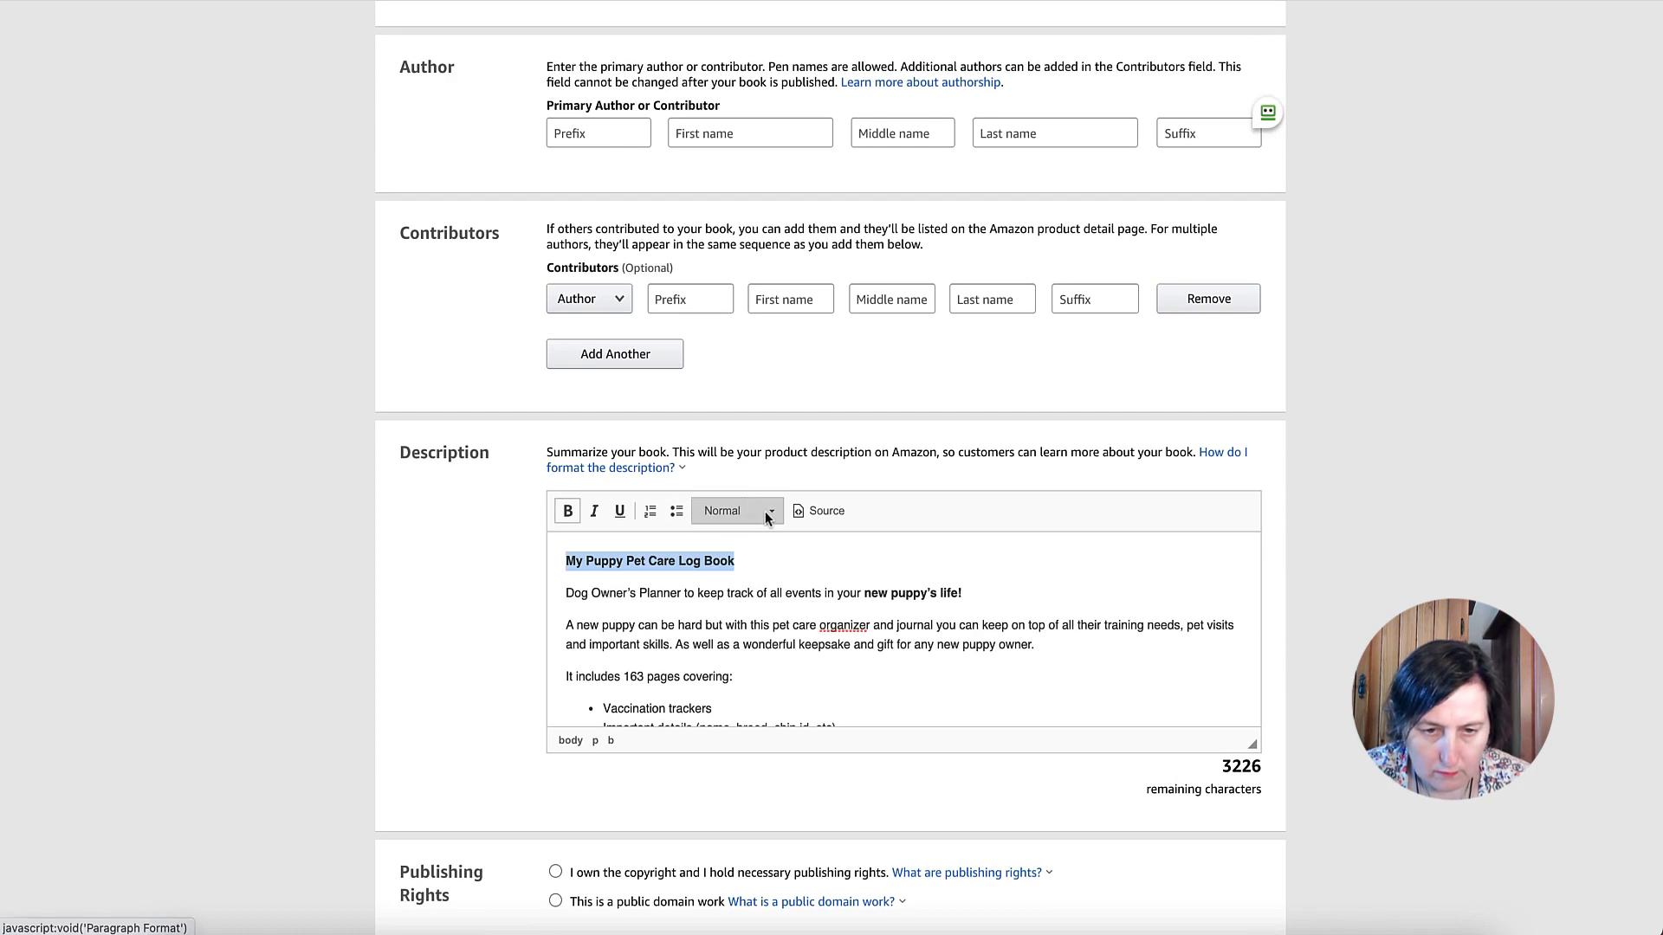
pyautogui.click(765, 513)
pyautogui.click(774, 584)
pyautogui.scroll(-3, 742, 575)
pyautogui.scroll(3, 741, 575)
# Try the Heading 5 format on the description's subtitle line, and return that line and the body text to Normal
pyautogui.moveTo(964, 589); pyautogui.dragTo(564, 588)
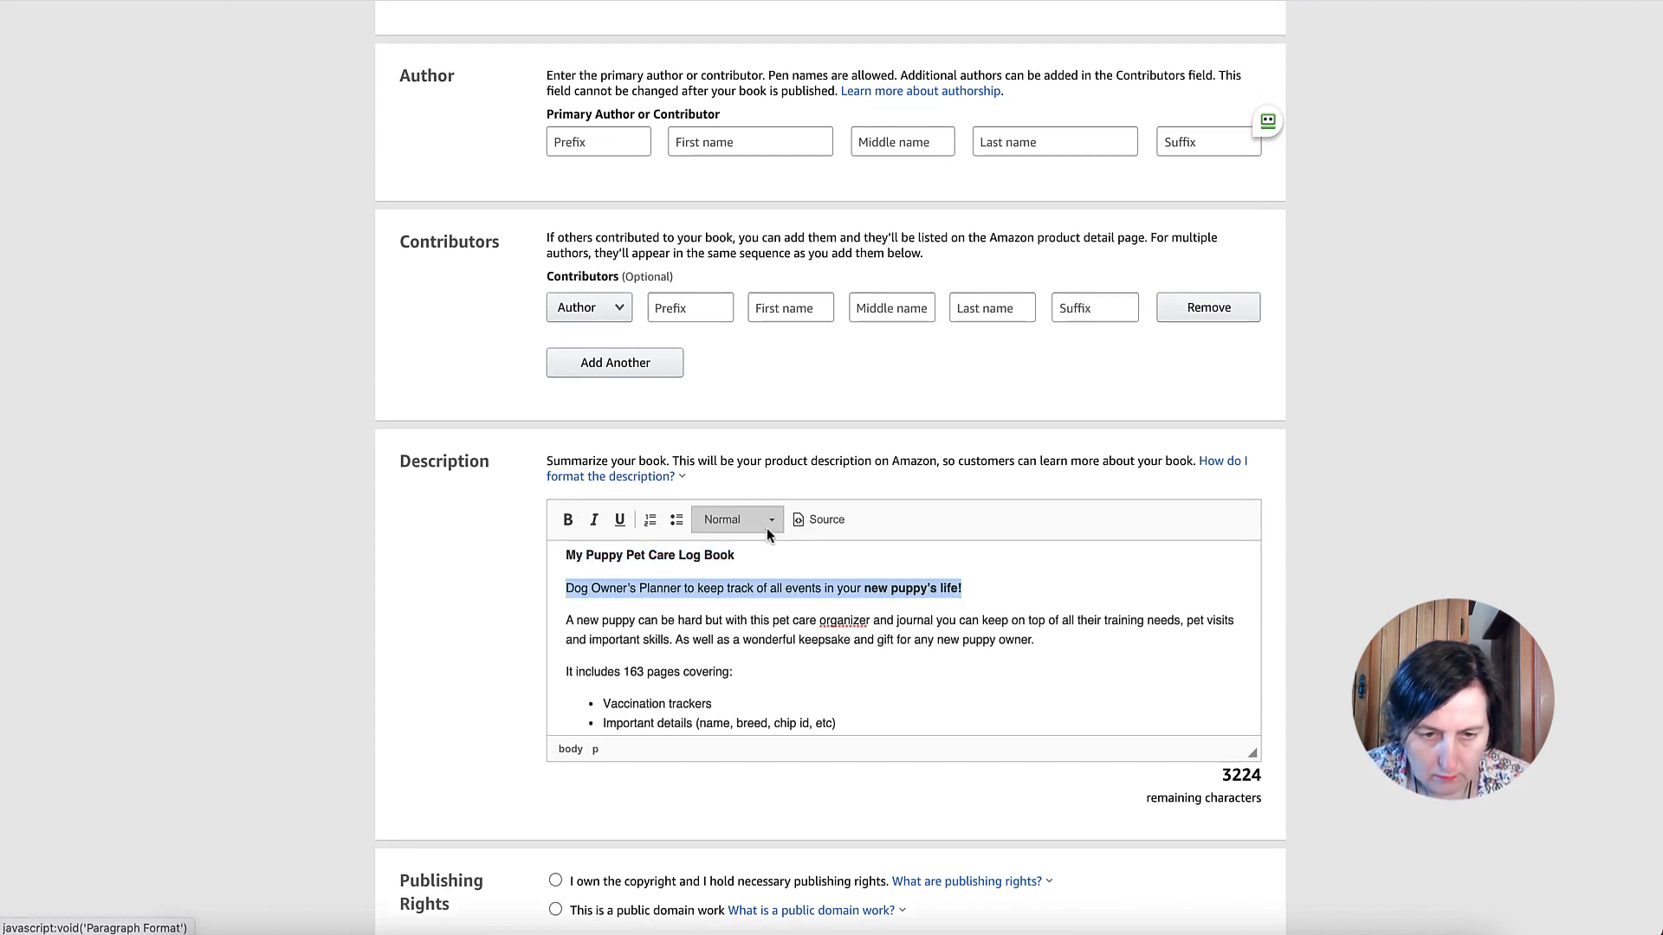
pyautogui.click(769, 527)
pyautogui.click(769, 624)
pyautogui.scroll(-4, 933, 598)
pyautogui.moveTo(700, 706); pyautogui.dragTo(564, 594)
pyautogui.click(742, 525)
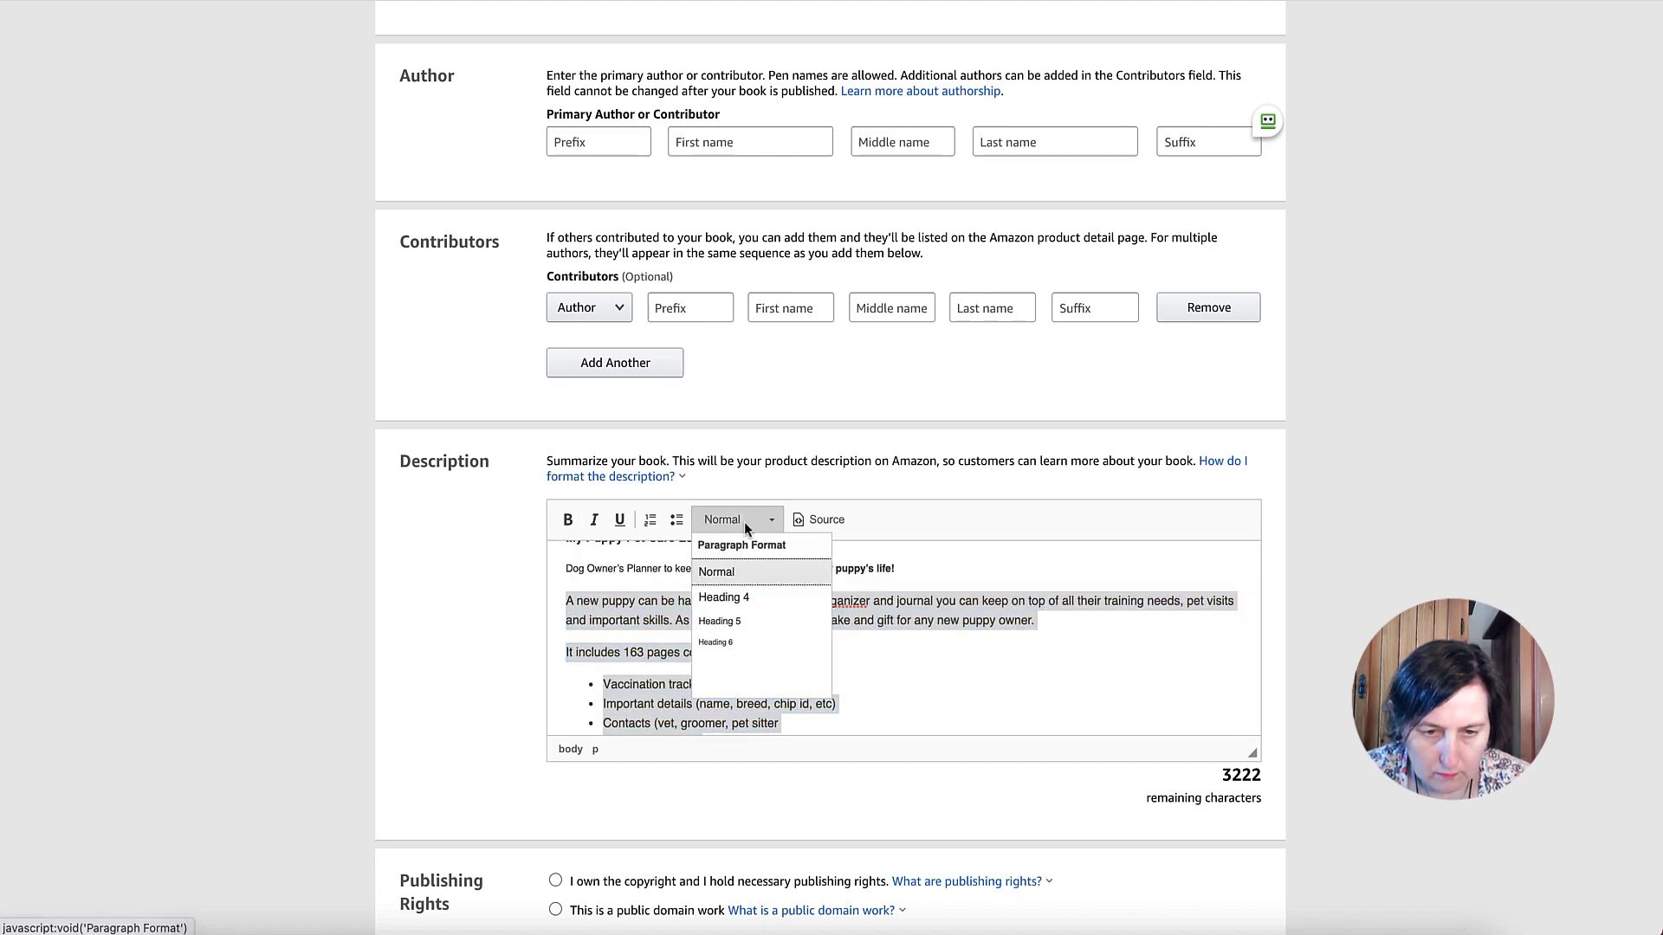
pyautogui.click(736, 573)
pyautogui.moveTo(925, 580); pyautogui.dragTo(562, 573)
pyautogui.click(738, 528)
pyautogui.click(737, 573)
pyautogui.scroll(1, 983, 619)
# Declare ownership of the copyright and publishing rights, and set the first keyword to "Dog planner baby calendar undated breeders"
pyautogui.scroll(-10, 983, 619)
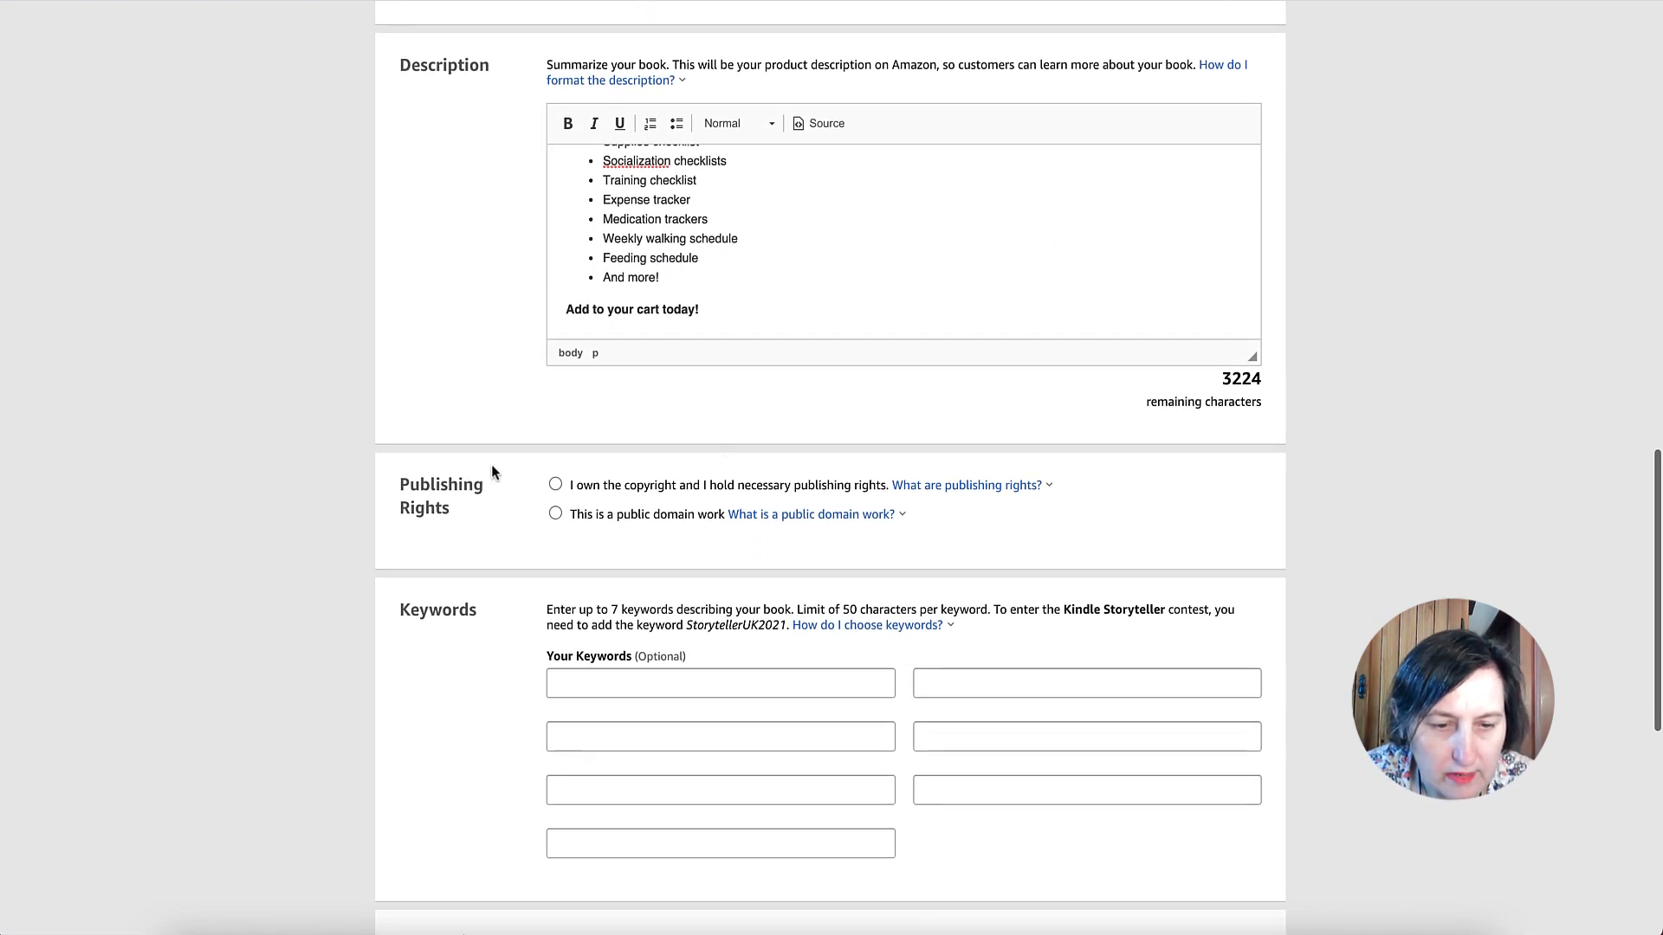
pyautogui.click(555, 484)
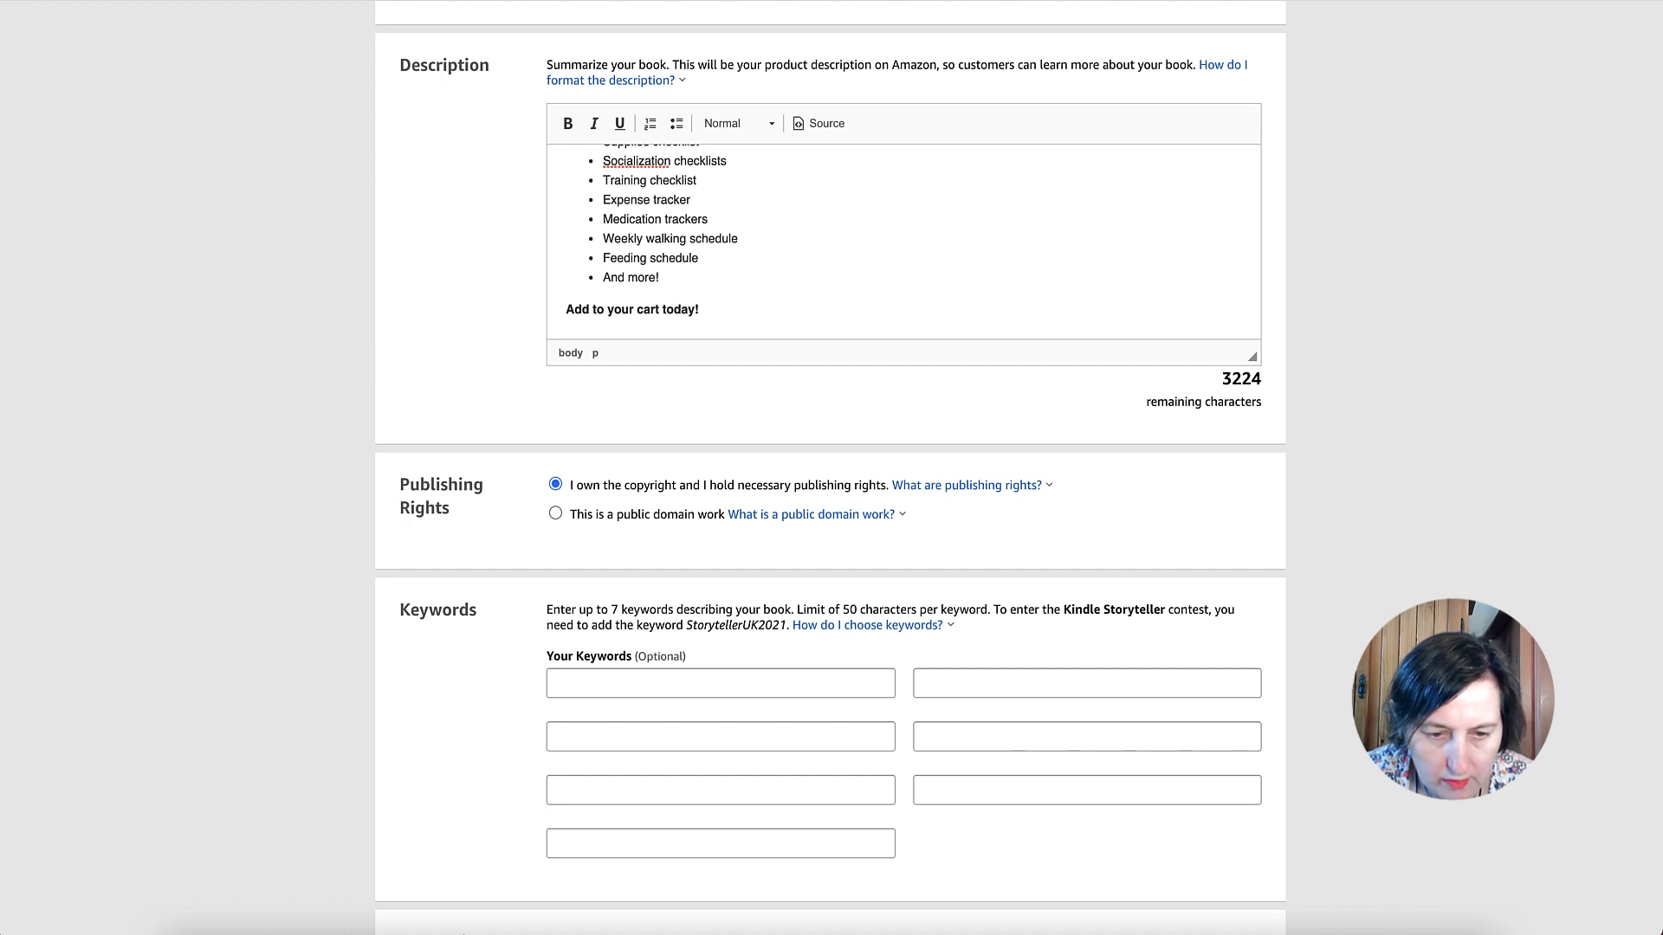
pyautogui.click(810, 684)
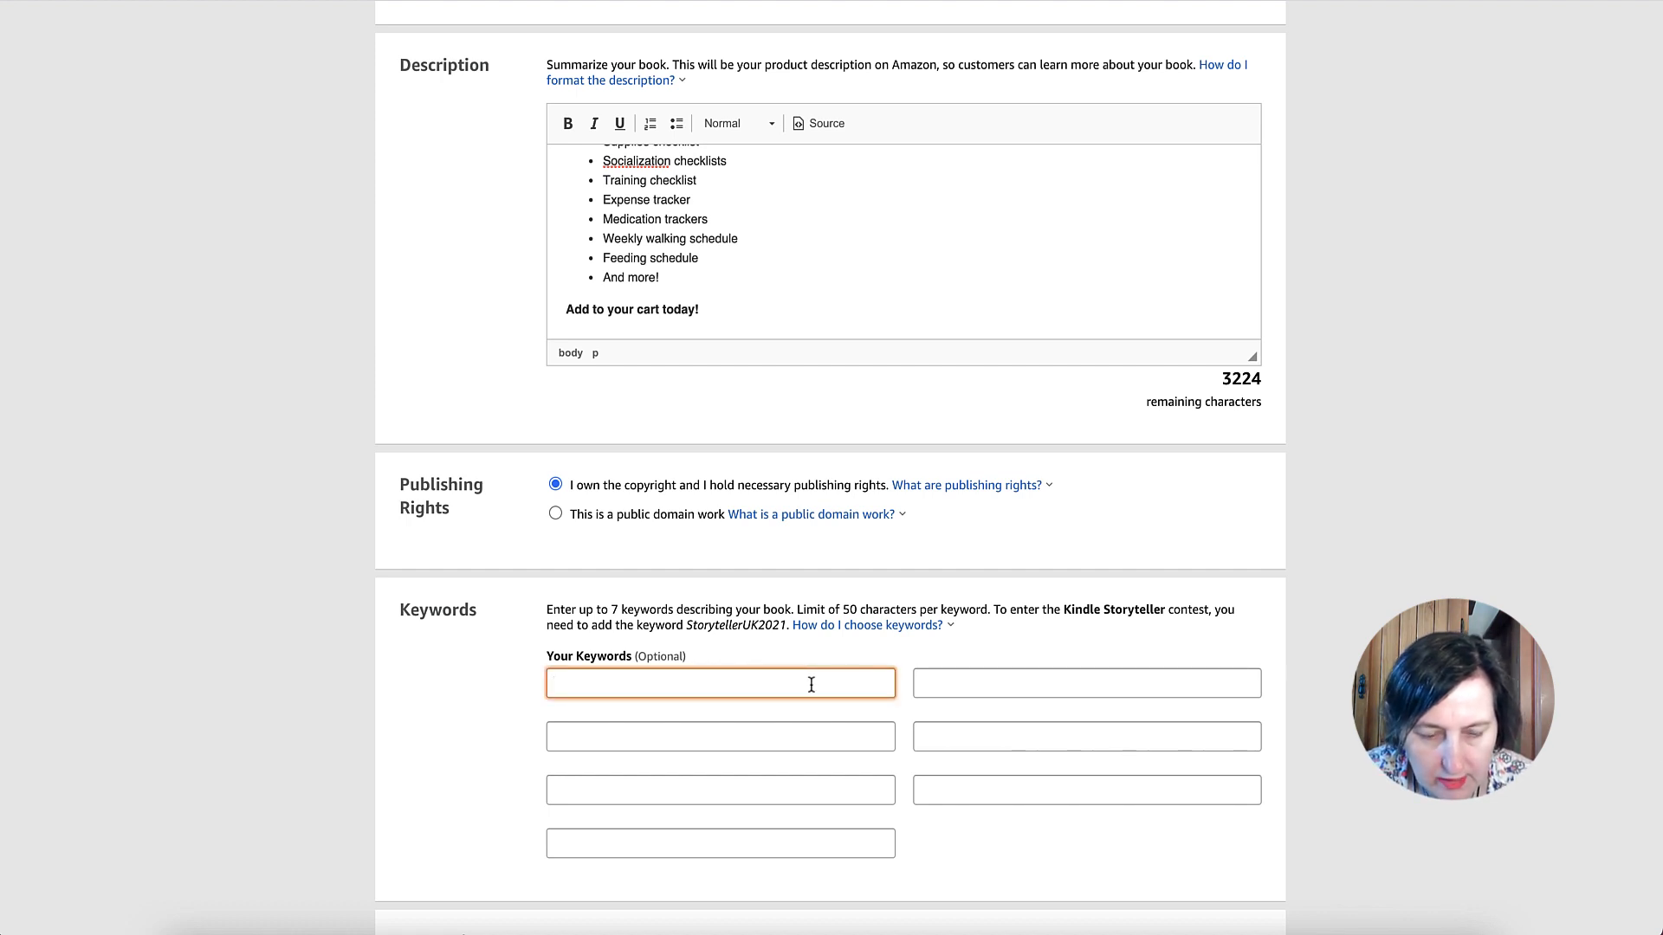
pyautogui.write('Dog planner baby calendar undated breeders')
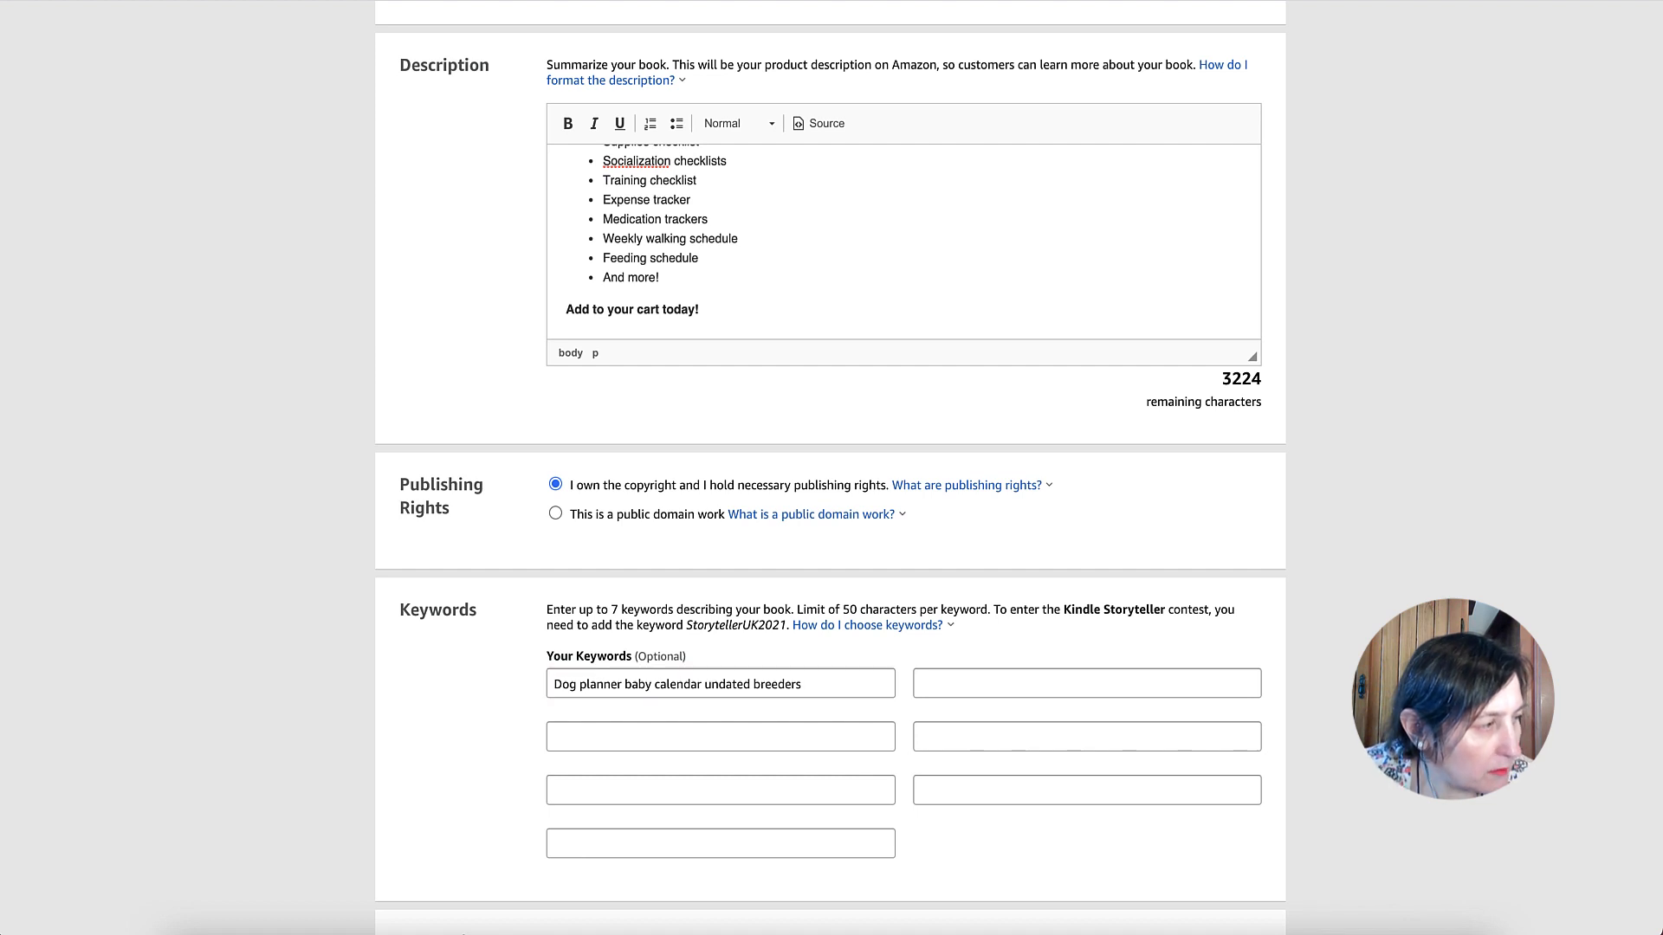
# Enter "Puppy keepsake record keep" as the second keyword and review the title and subtitle wording
pyautogui.click(942, 685)
pyautogui.write('Puppy keepsake  record keep')
pyautogui.scroll(9, 1027, 513)
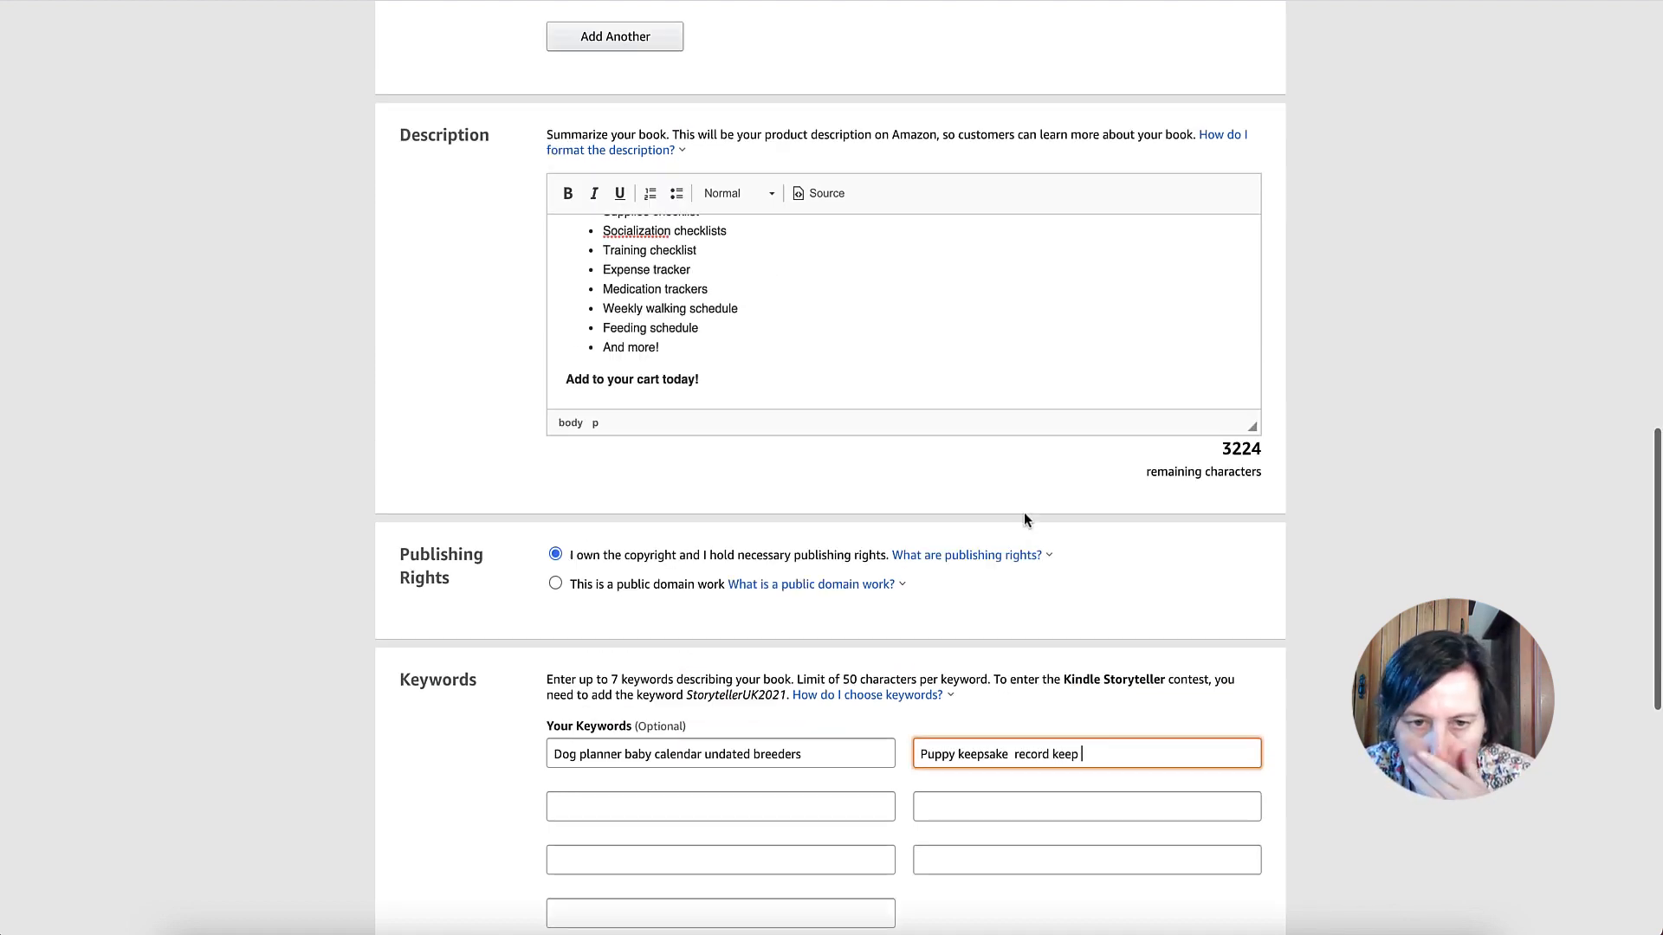
pyautogui.scroll(5, 1026, 516)
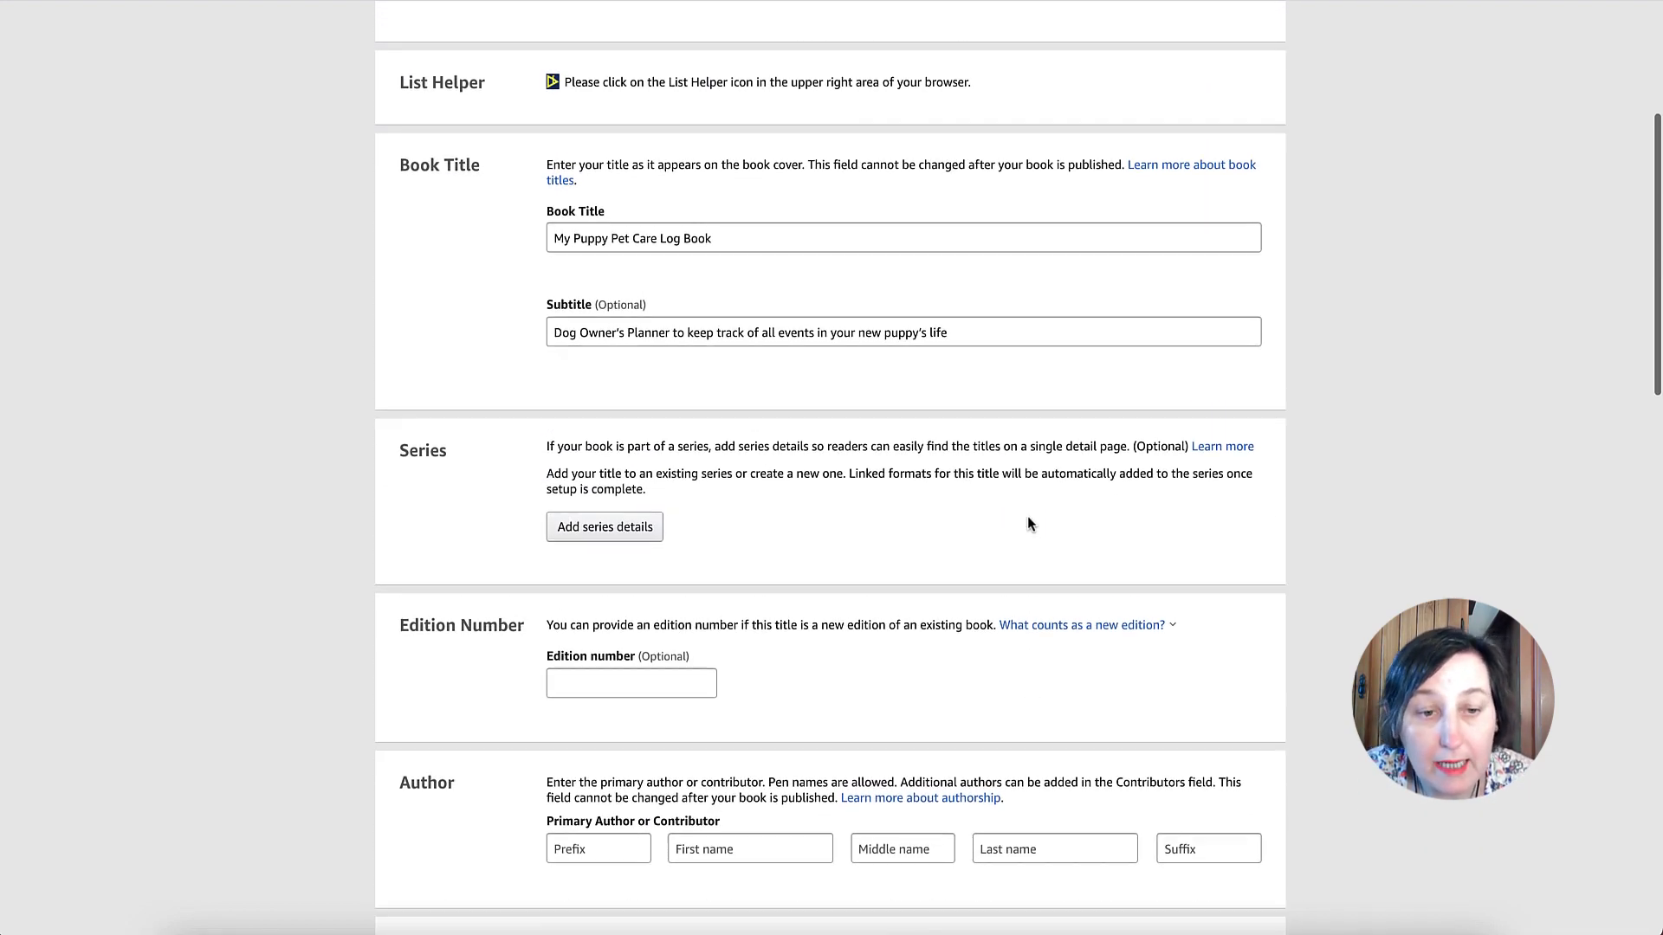
pyautogui.scroll(-6, 1025, 518)
pyautogui.scroll(-10, 1025, 518)
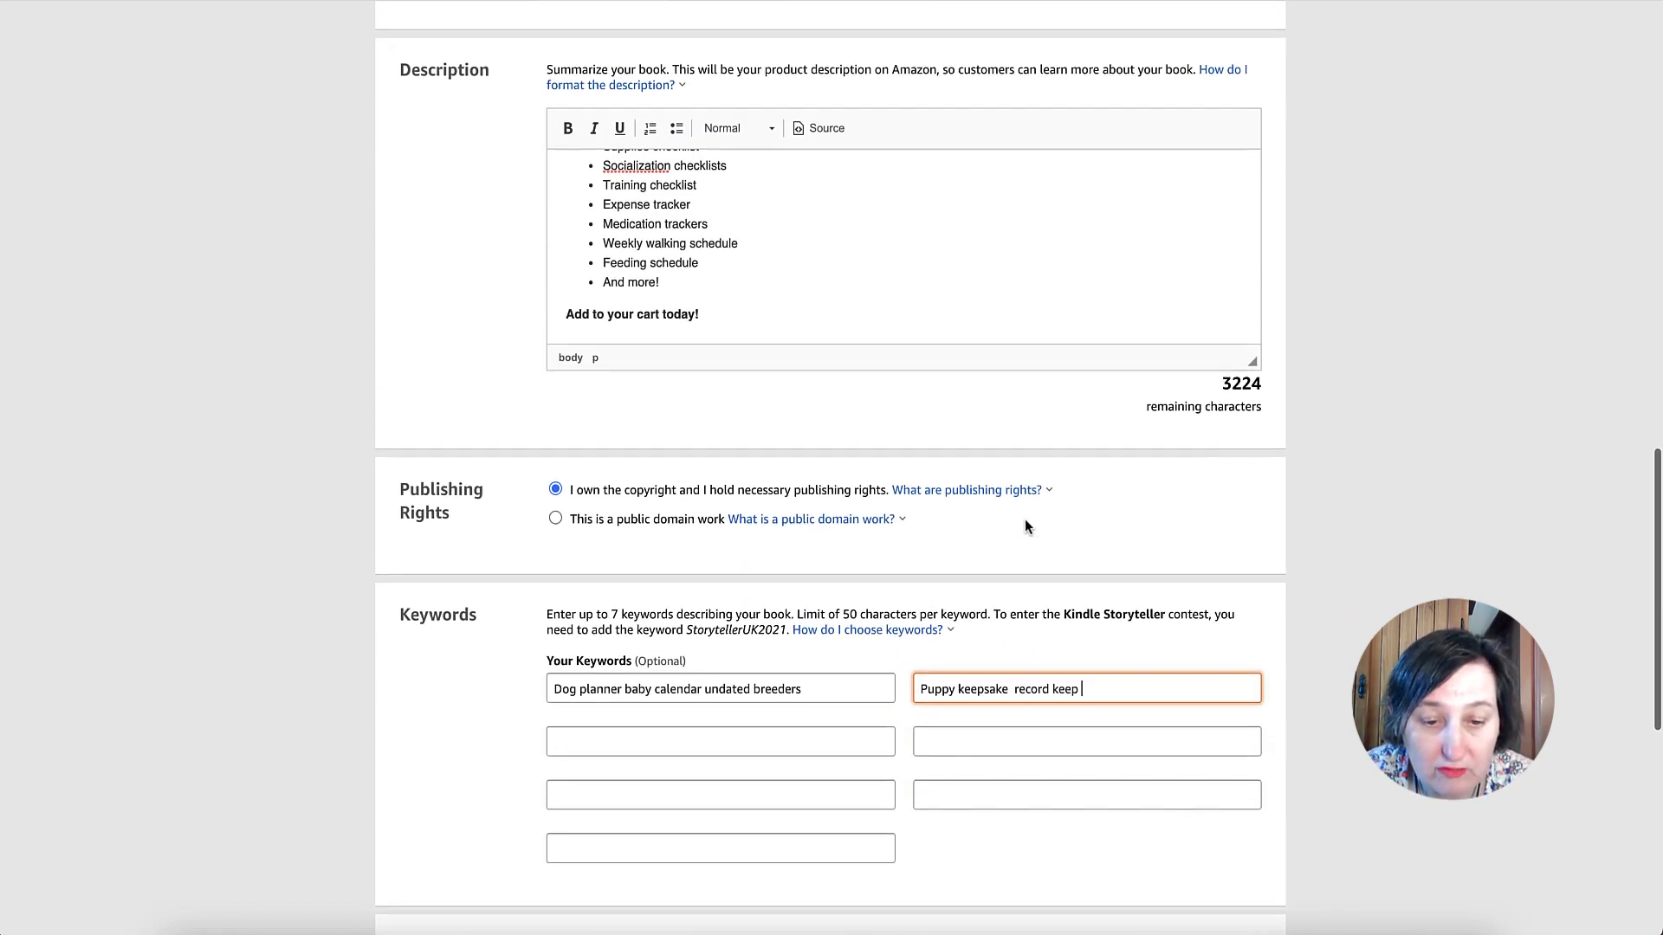
# Set the third keyword to "Doggie appointment vets veterinary sitter" and the fourth to "Training expense walking weekly poop pet"
pyautogui.click(839, 449)
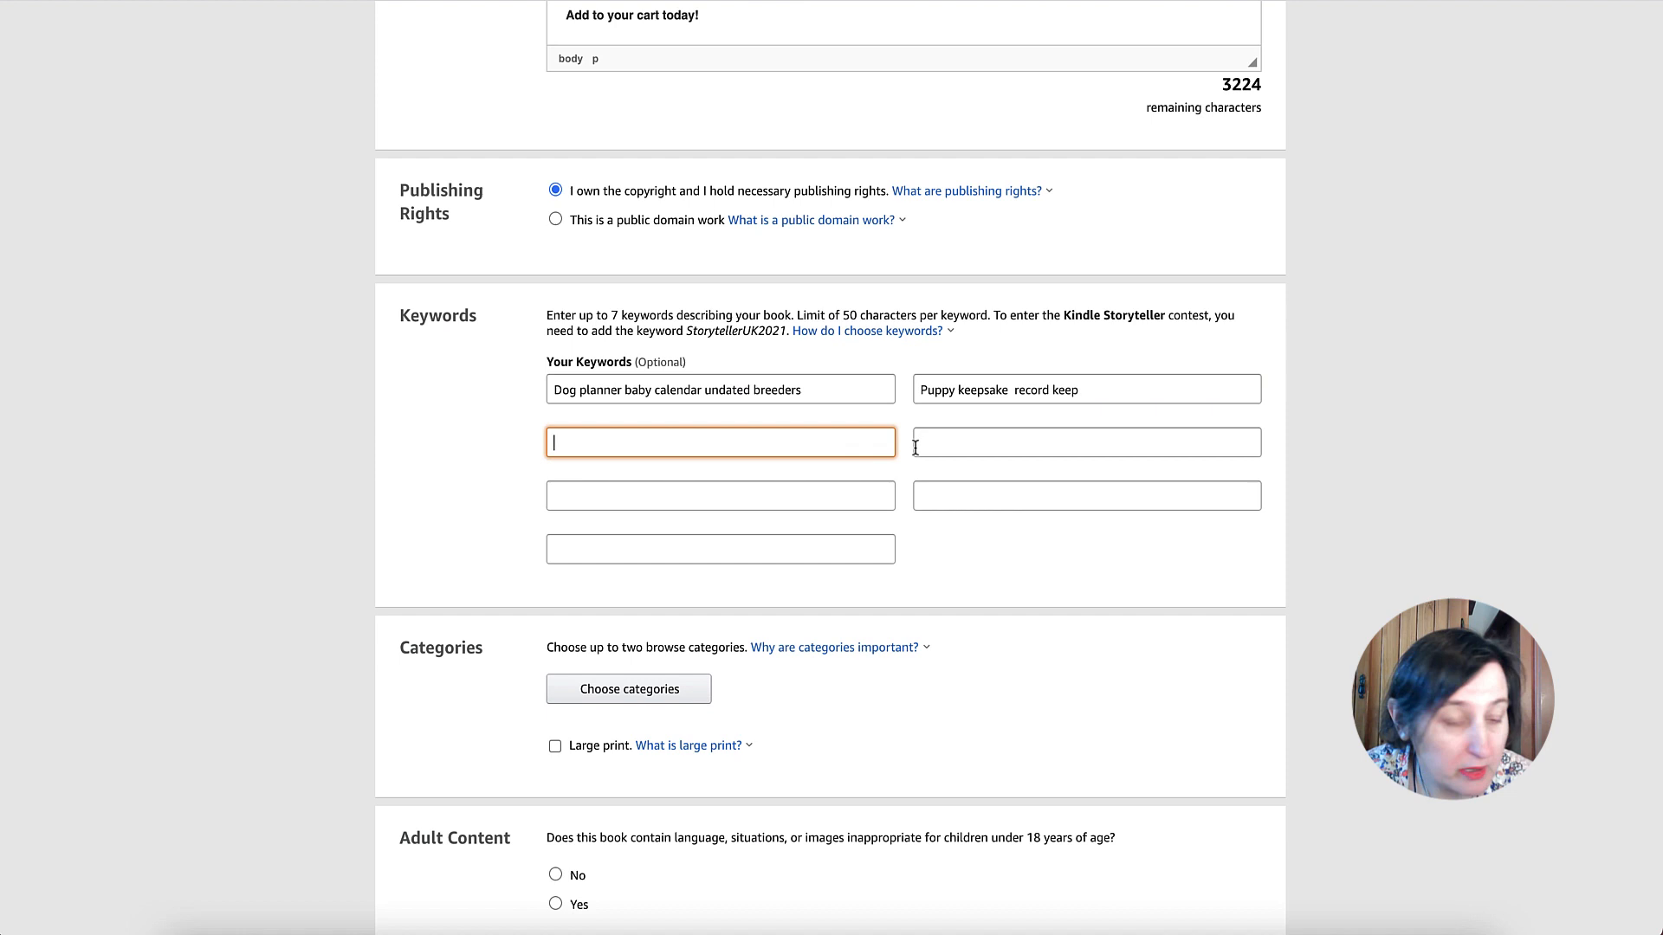
pyautogui.click(1581, 471)
pyautogui.click(850, 439)
pyautogui.write('Doggie appointment vets veterinary sitter')
pyautogui.press('Tab')
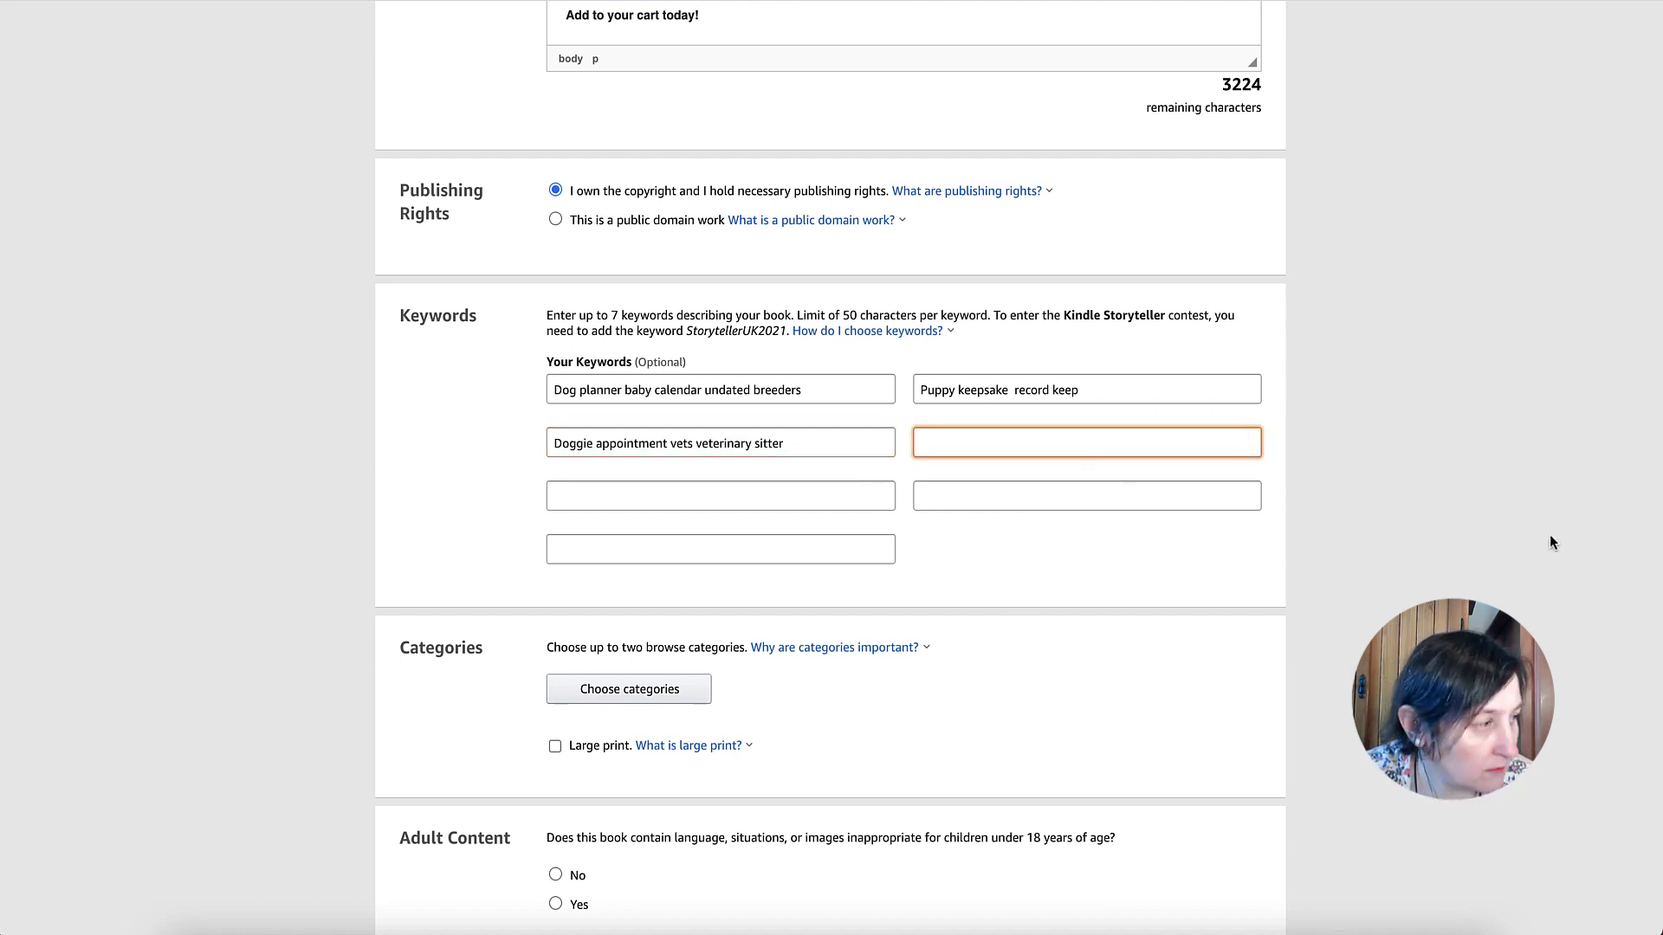
pyautogui.click(1553, 544)
pyautogui.click(1026, 449)
pyautogui.write('Training expense walking weekly poop pet')
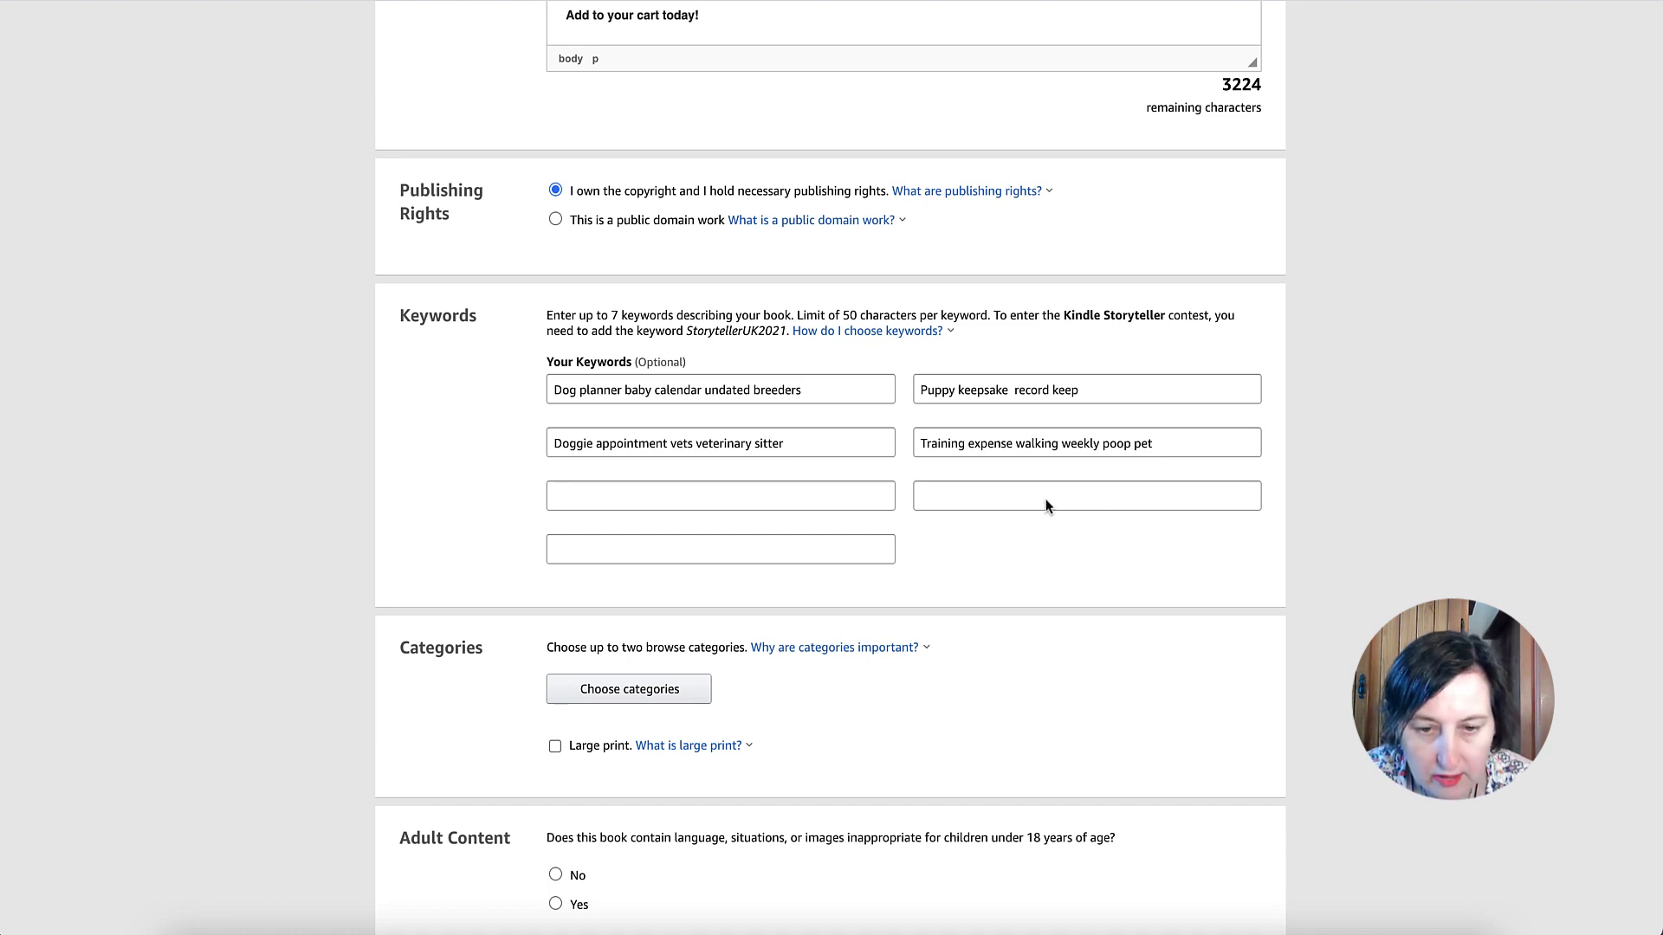
# Fill the remaining three keyword fields with "Fur baby health organizer", "Rescue meal feed animal new" and "New Puppy Care Log Book Journal"
pyautogui.click(801, 495)
pyautogui.write('Fur baby health organizer')
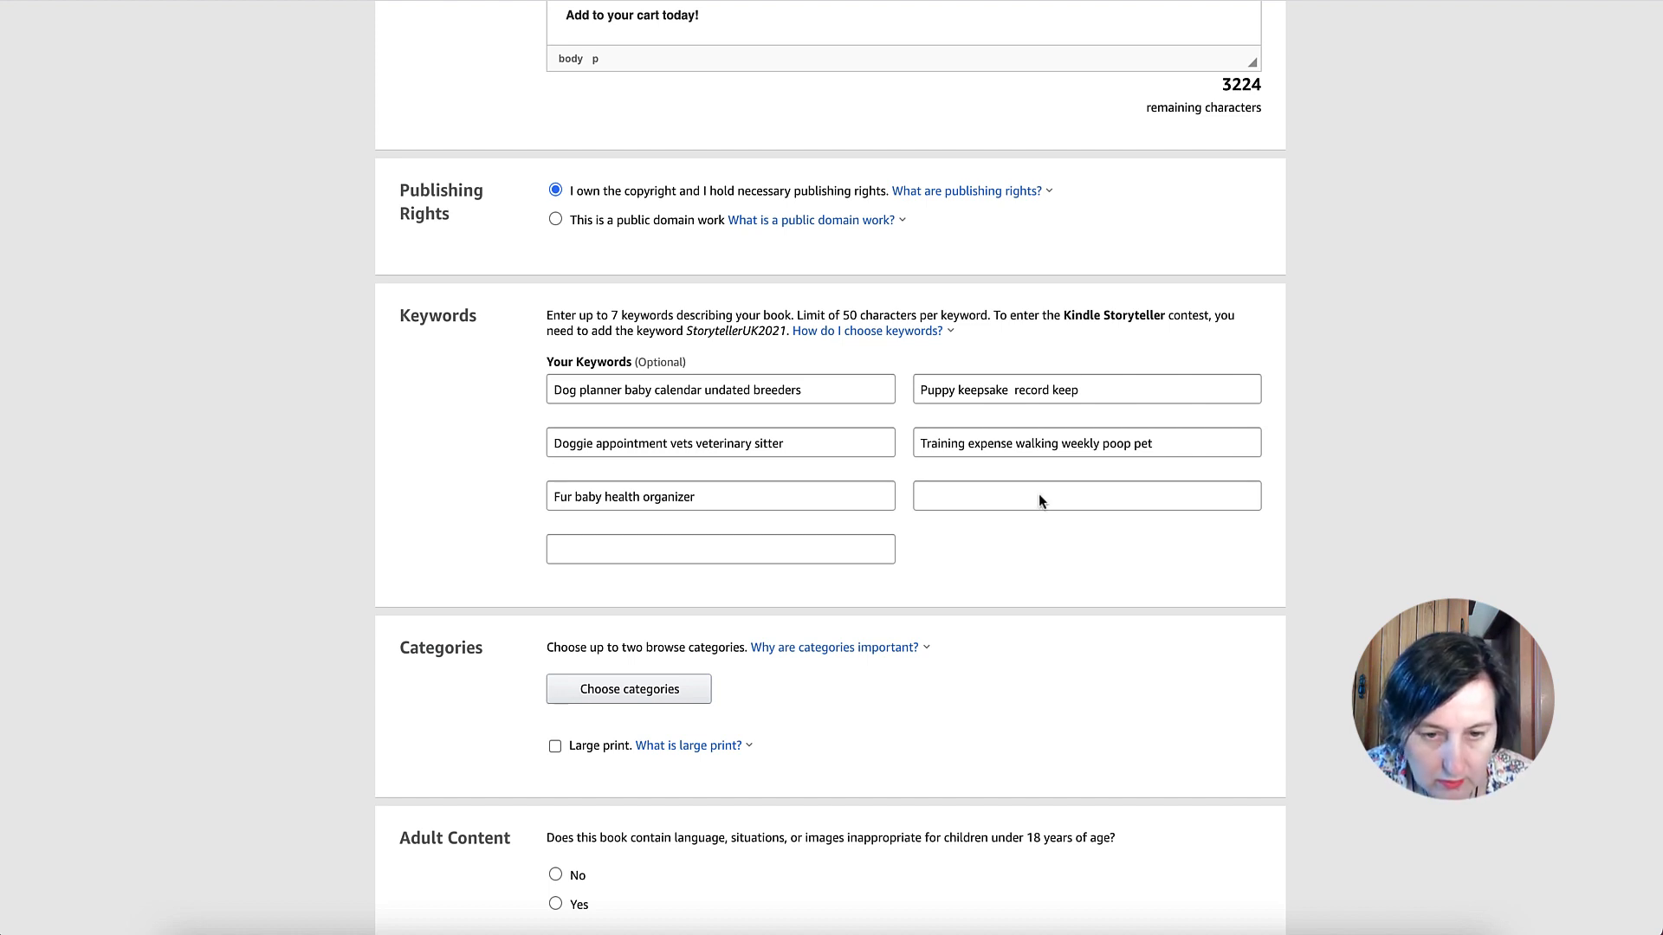
pyautogui.click(969, 496)
pyautogui.write('Rescue meal feed animal new')
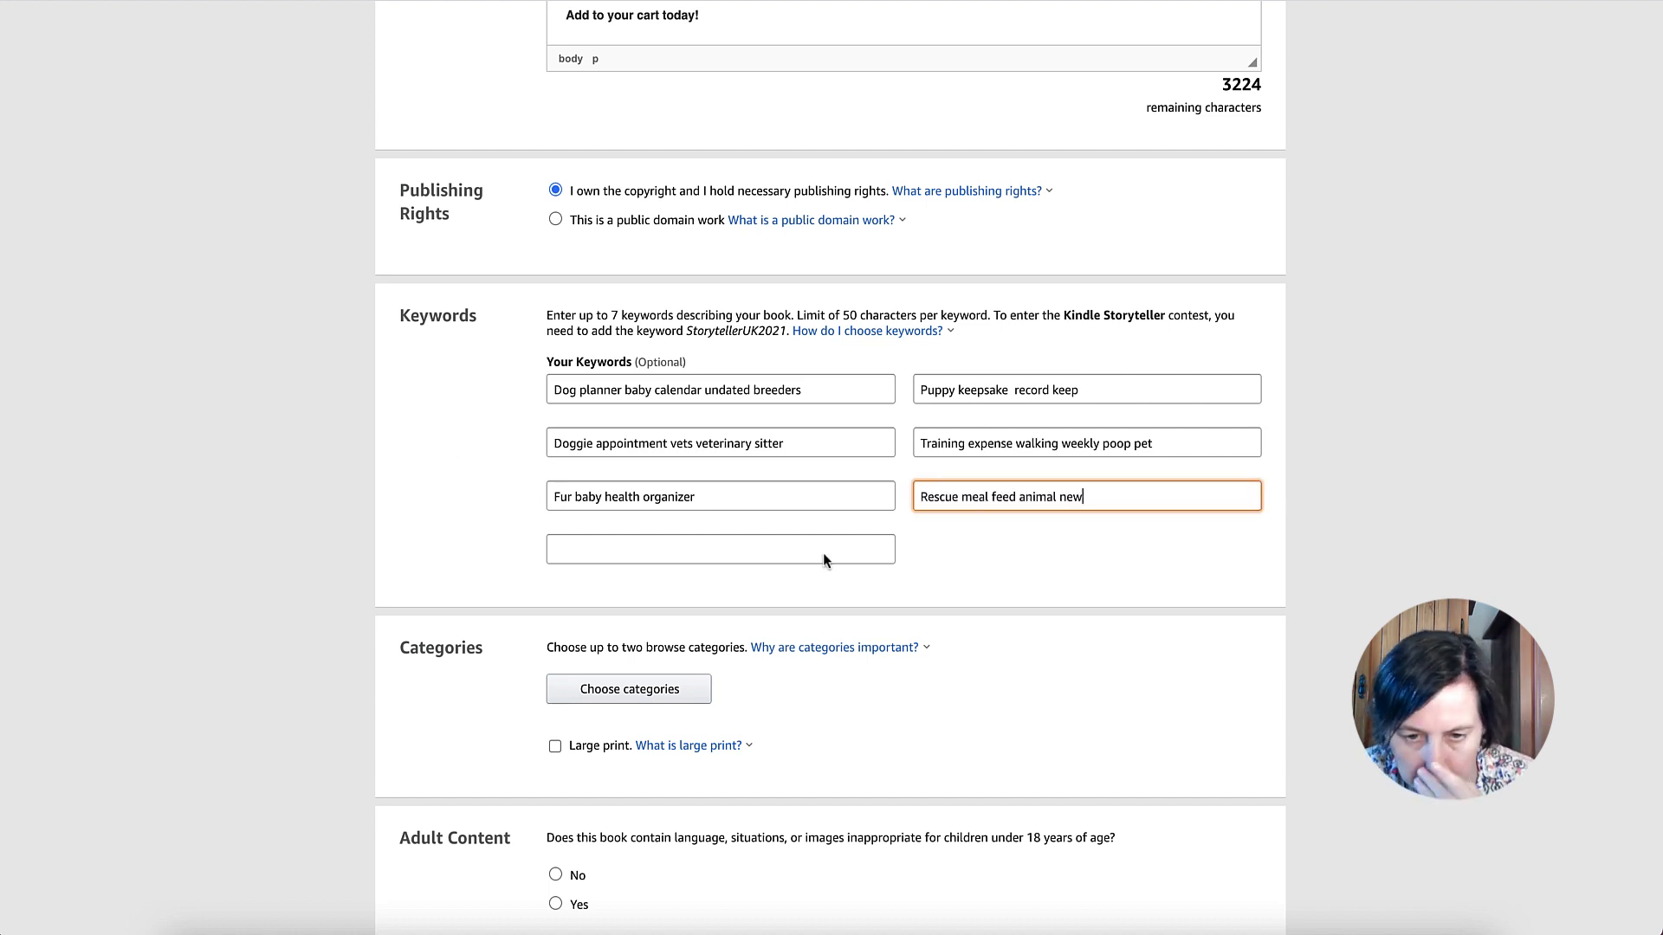
pyautogui.click(827, 556)
pyautogui.scroll(1, 827, 556)
pyautogui.write('New Puppy Care Log Book Journal')
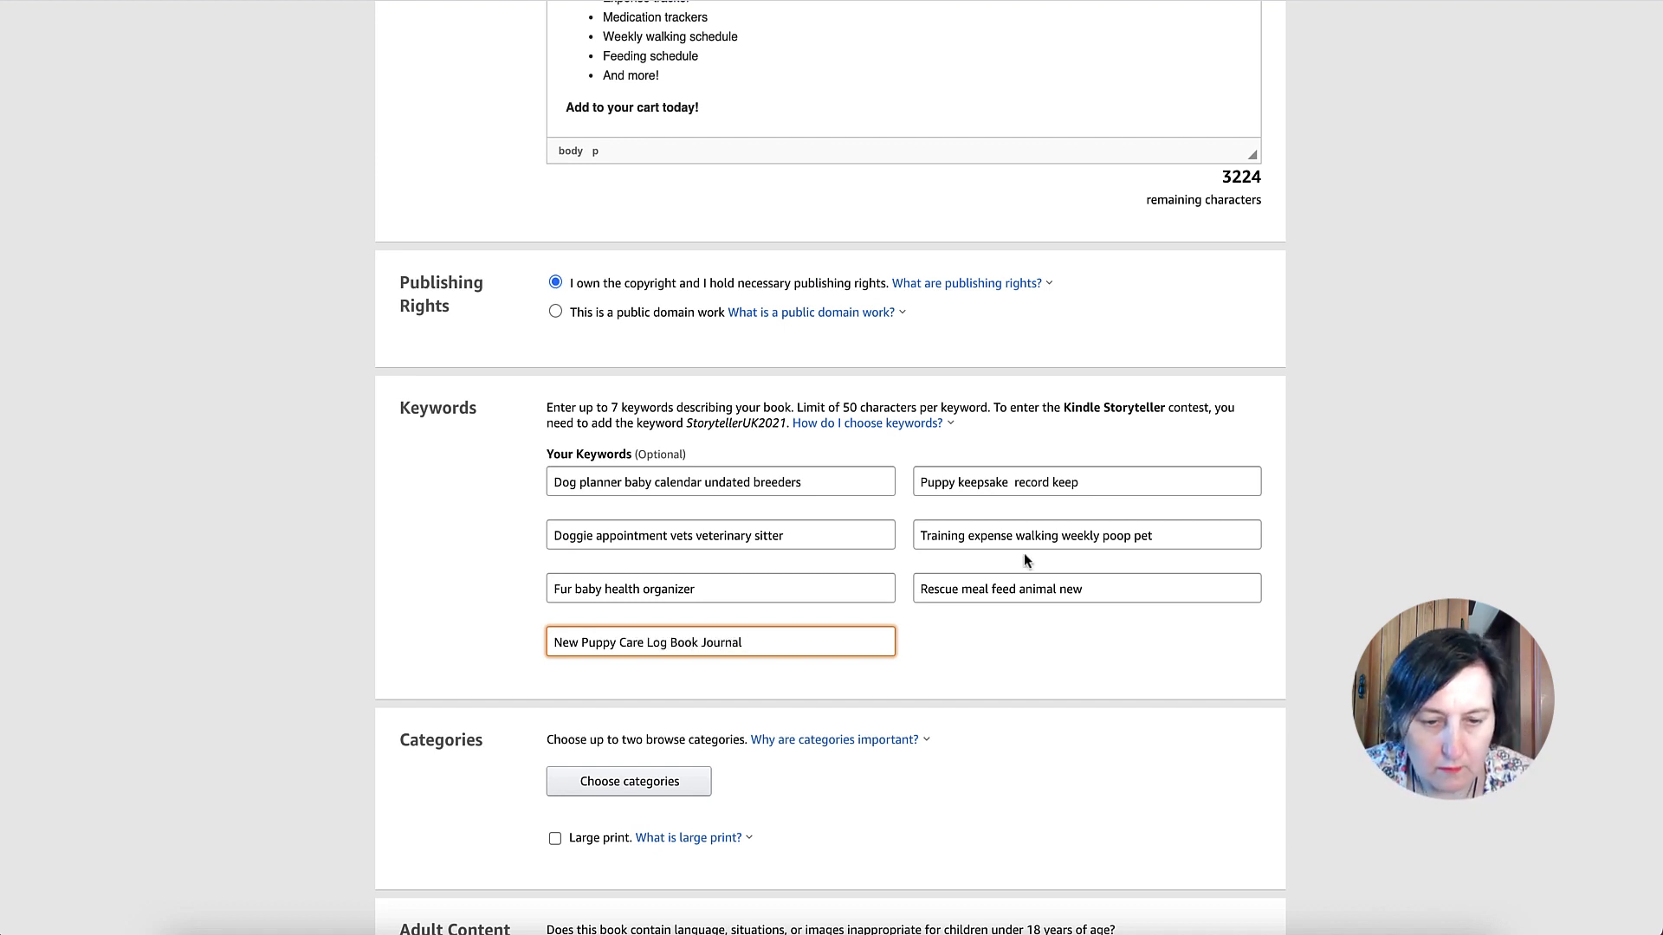
# Open the book's category chooser and expand Nonfiction > Pets > Dogs
pyautogui.scroll(-2, 1016, 375)
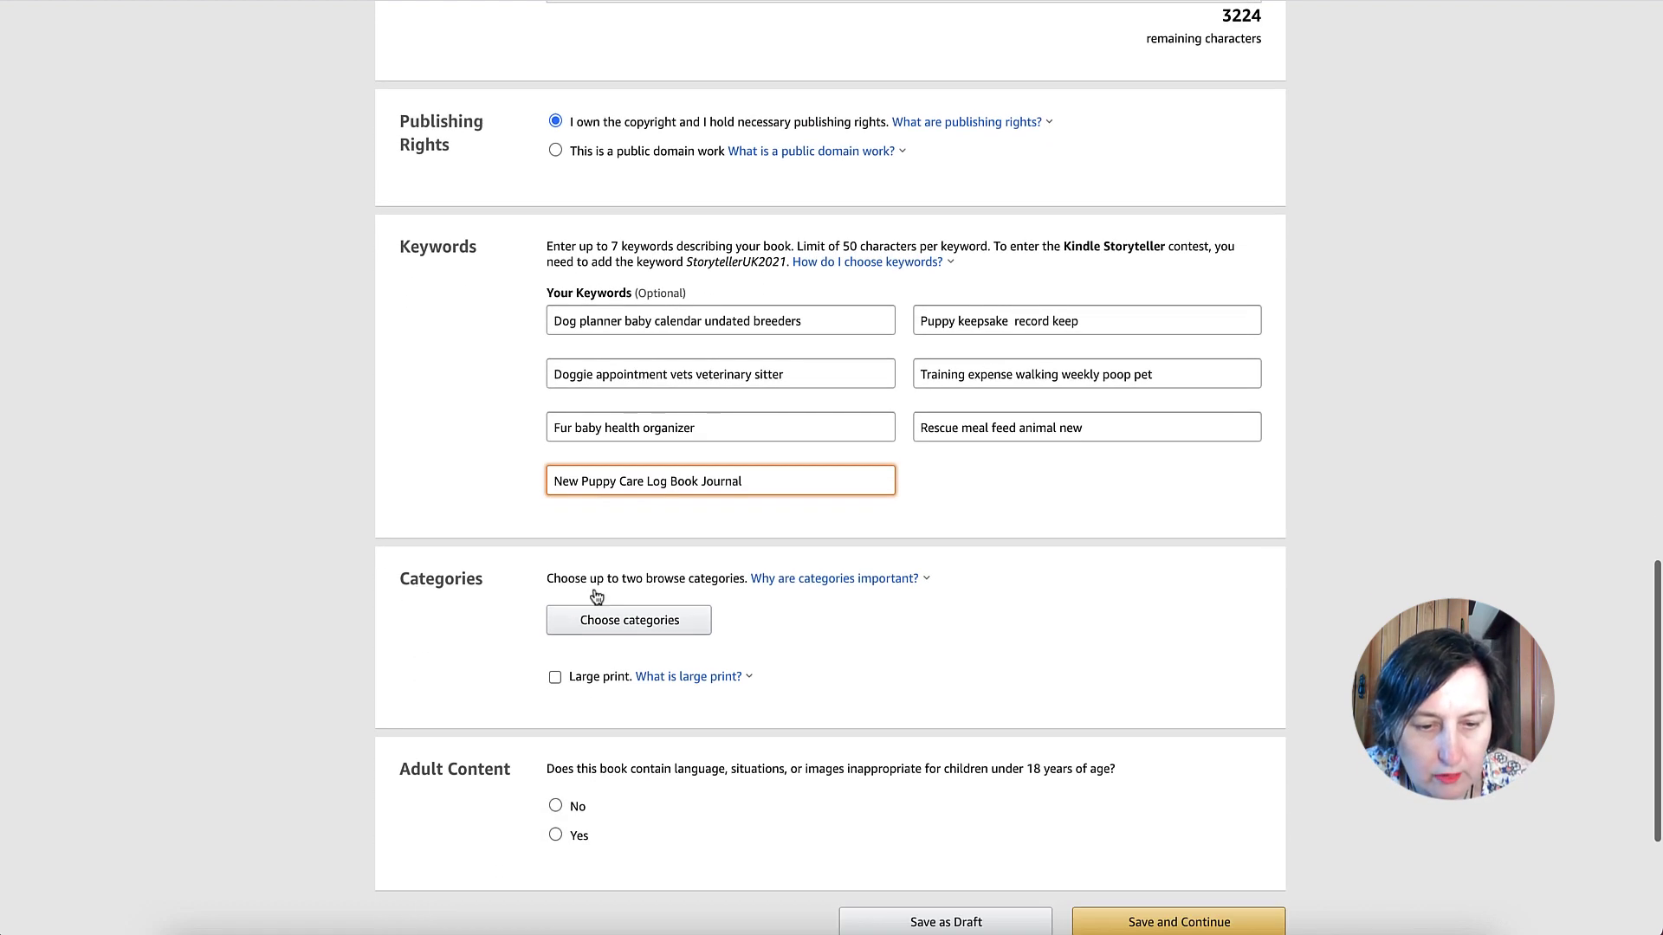
pyautogui.click(667, 623)
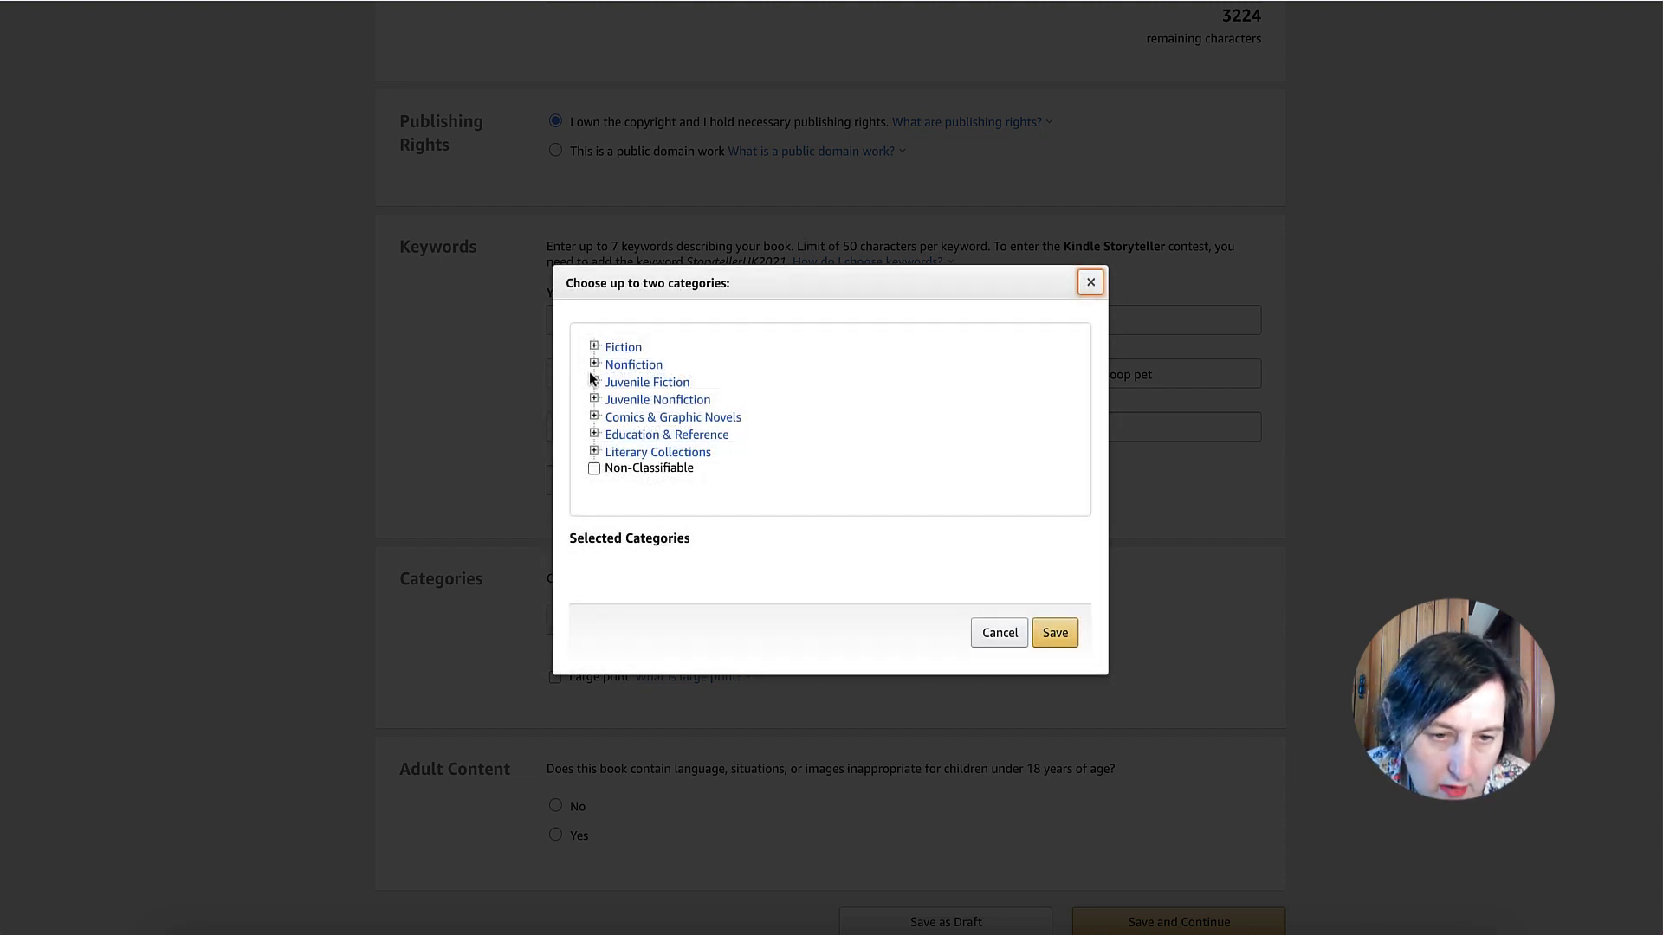
pyautogui.click(594, 364)
pyautogui.scroll(-5, 793, 377)
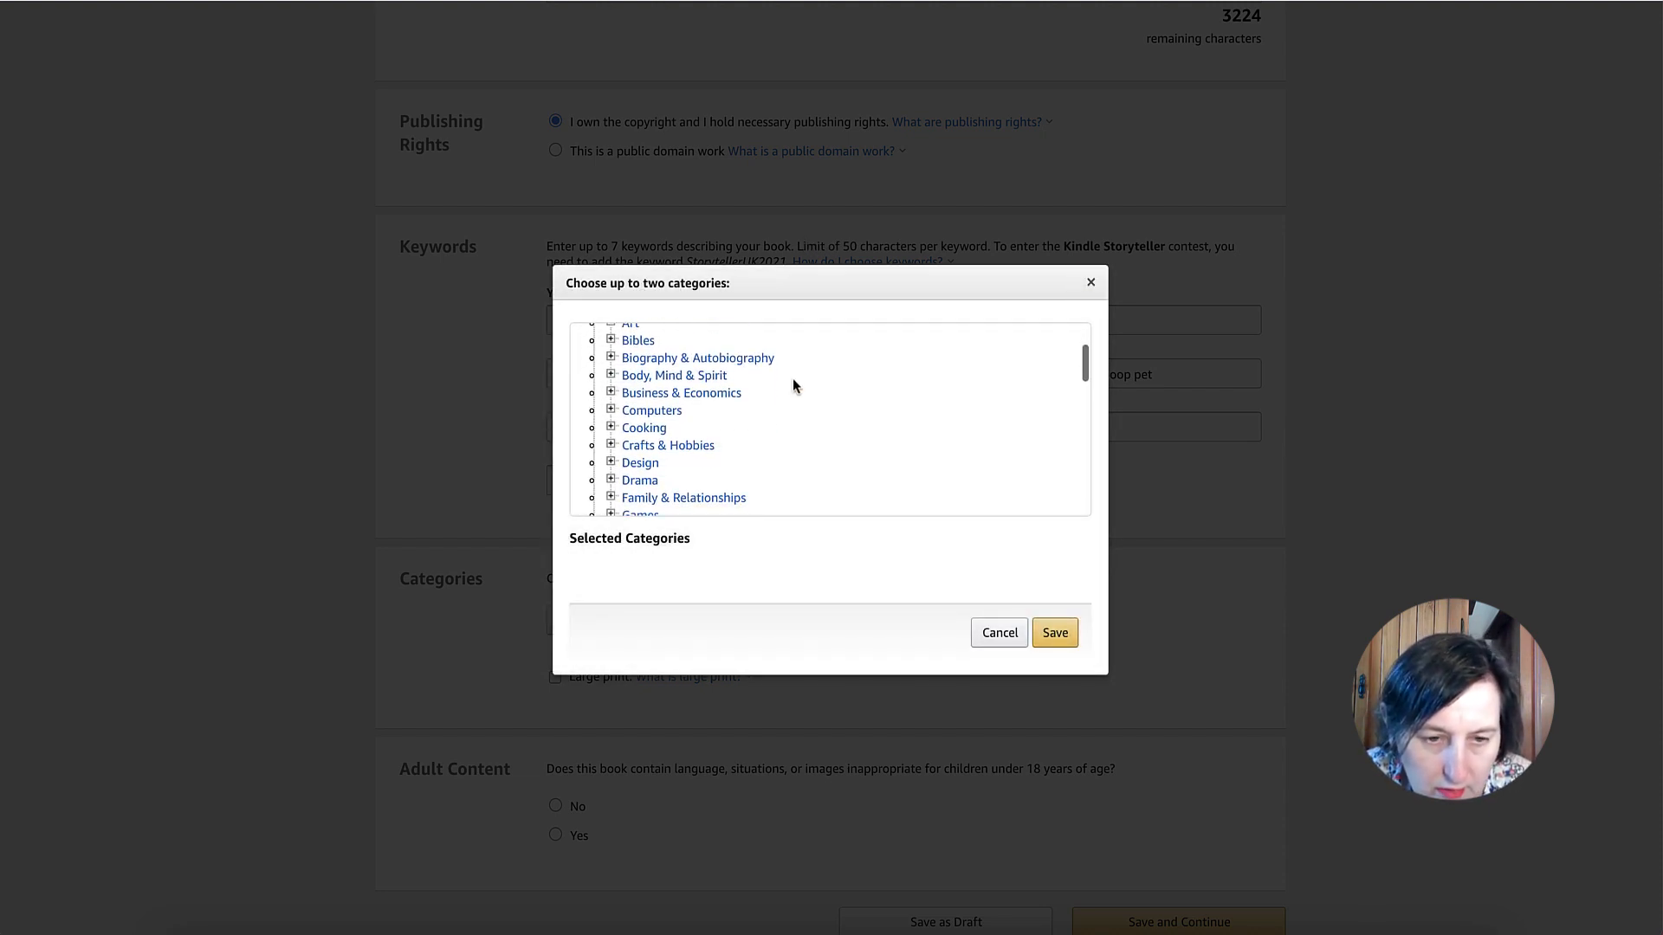
pyautogui.scroll(-3, 794, 381)
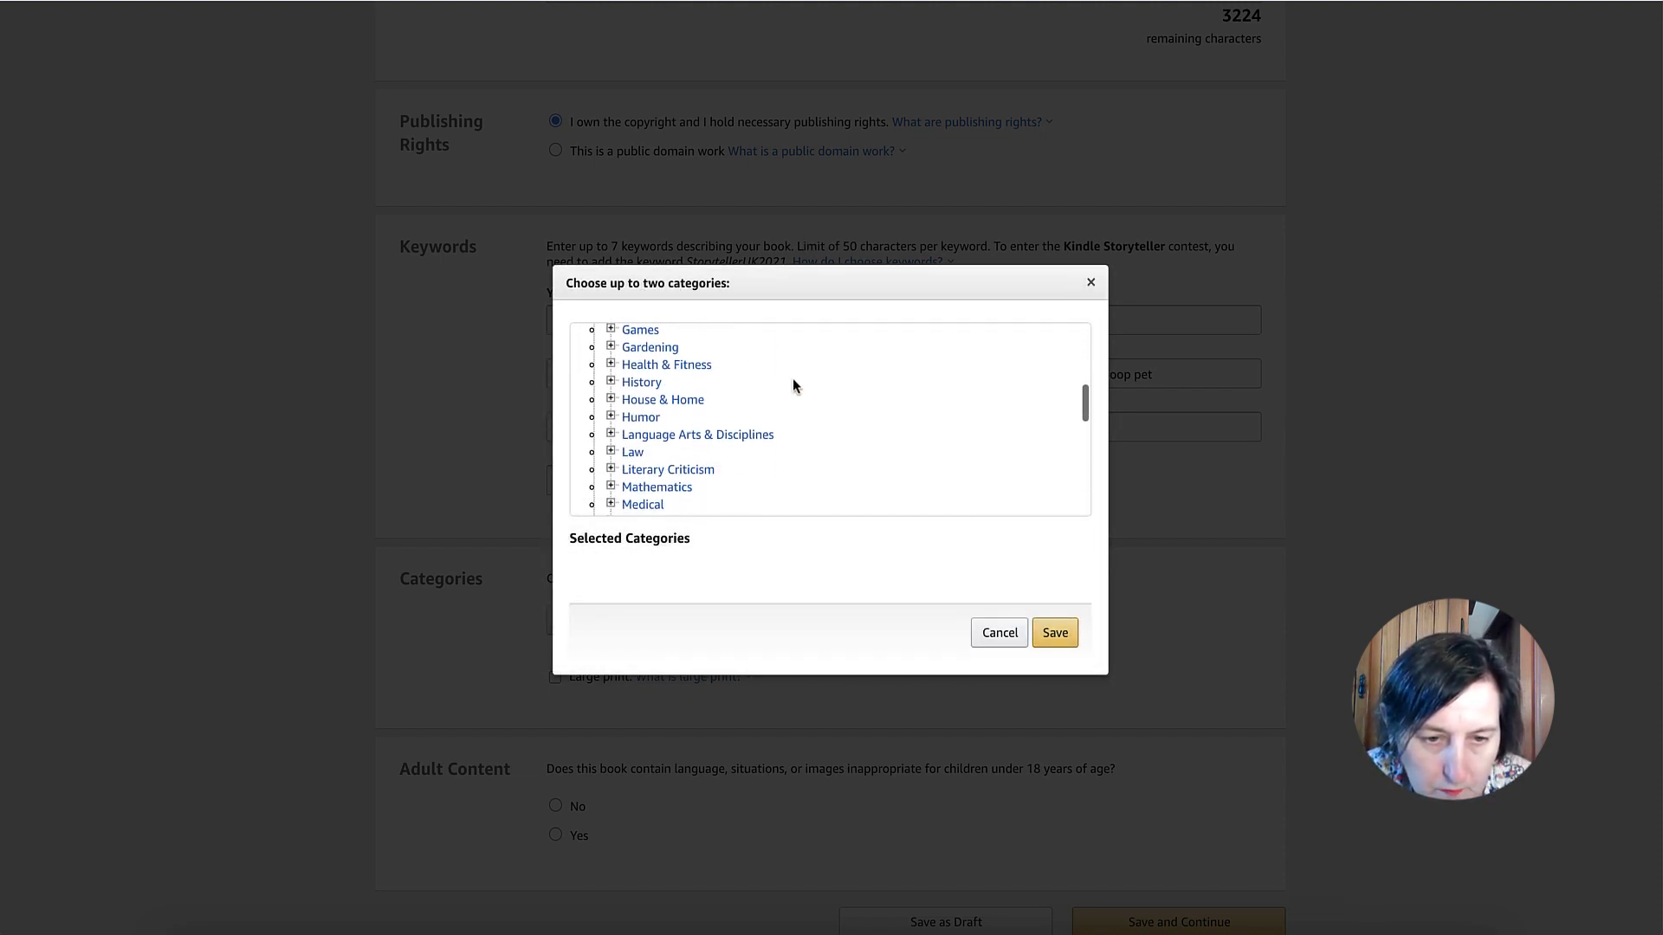
pyautogui.scroll(3, 793, 381)
pyautogui.scroll(5, 794, 381)
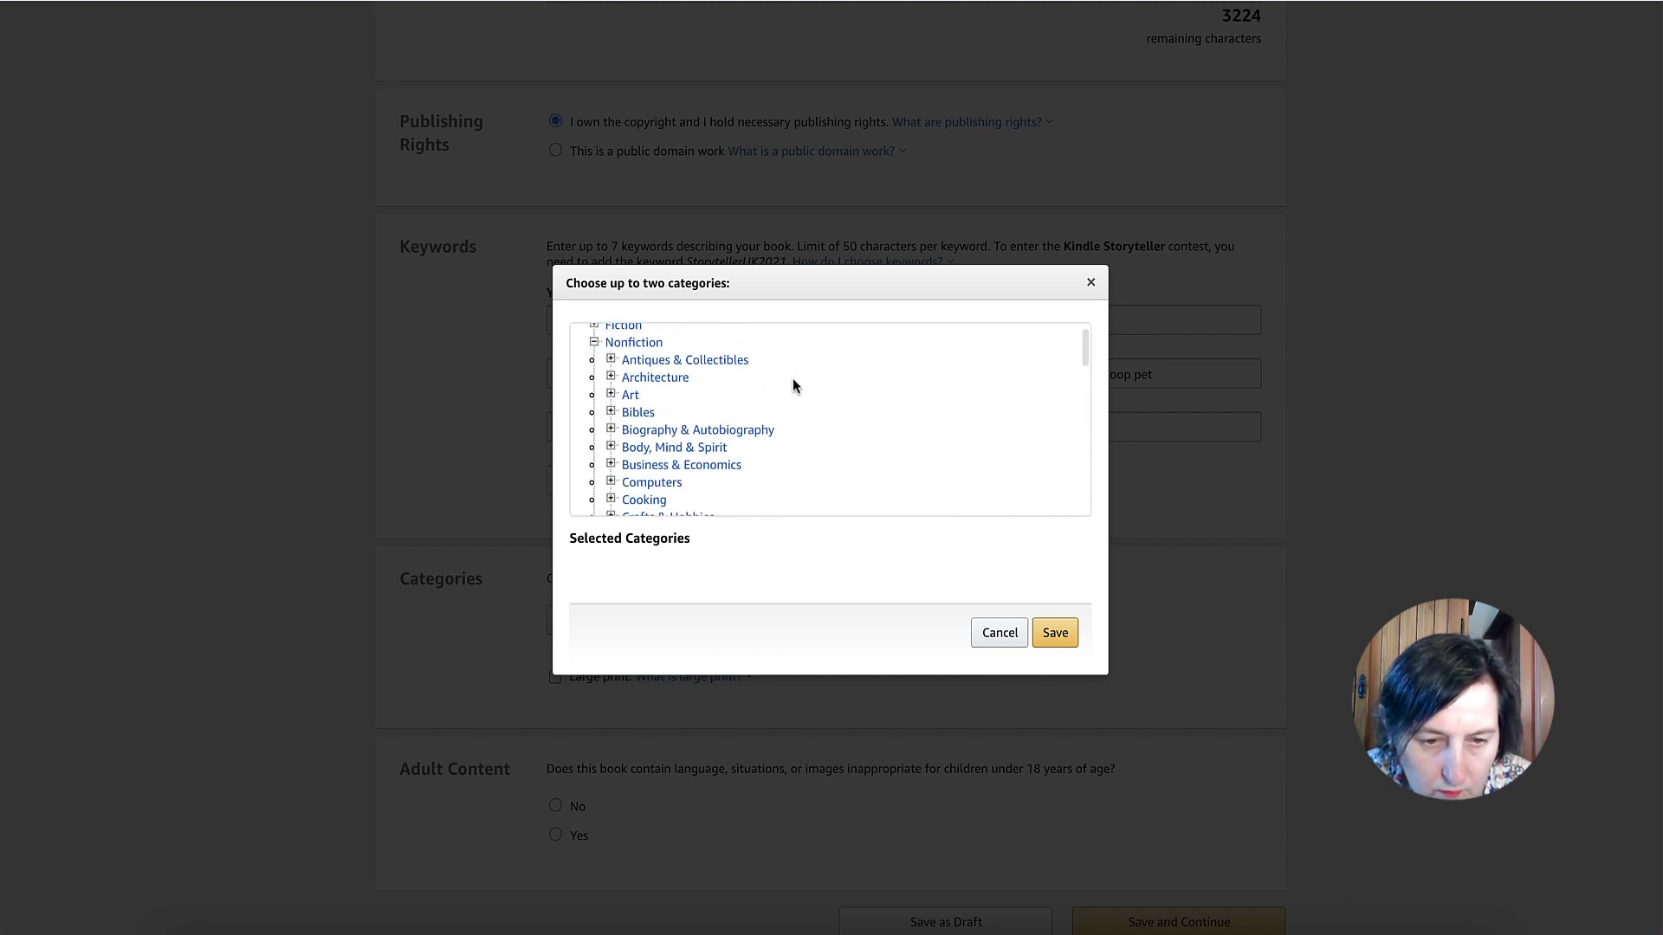
pyautogui.scroll(-3, 794, 381)
pyautogui.scroll(-4, 792, 386)
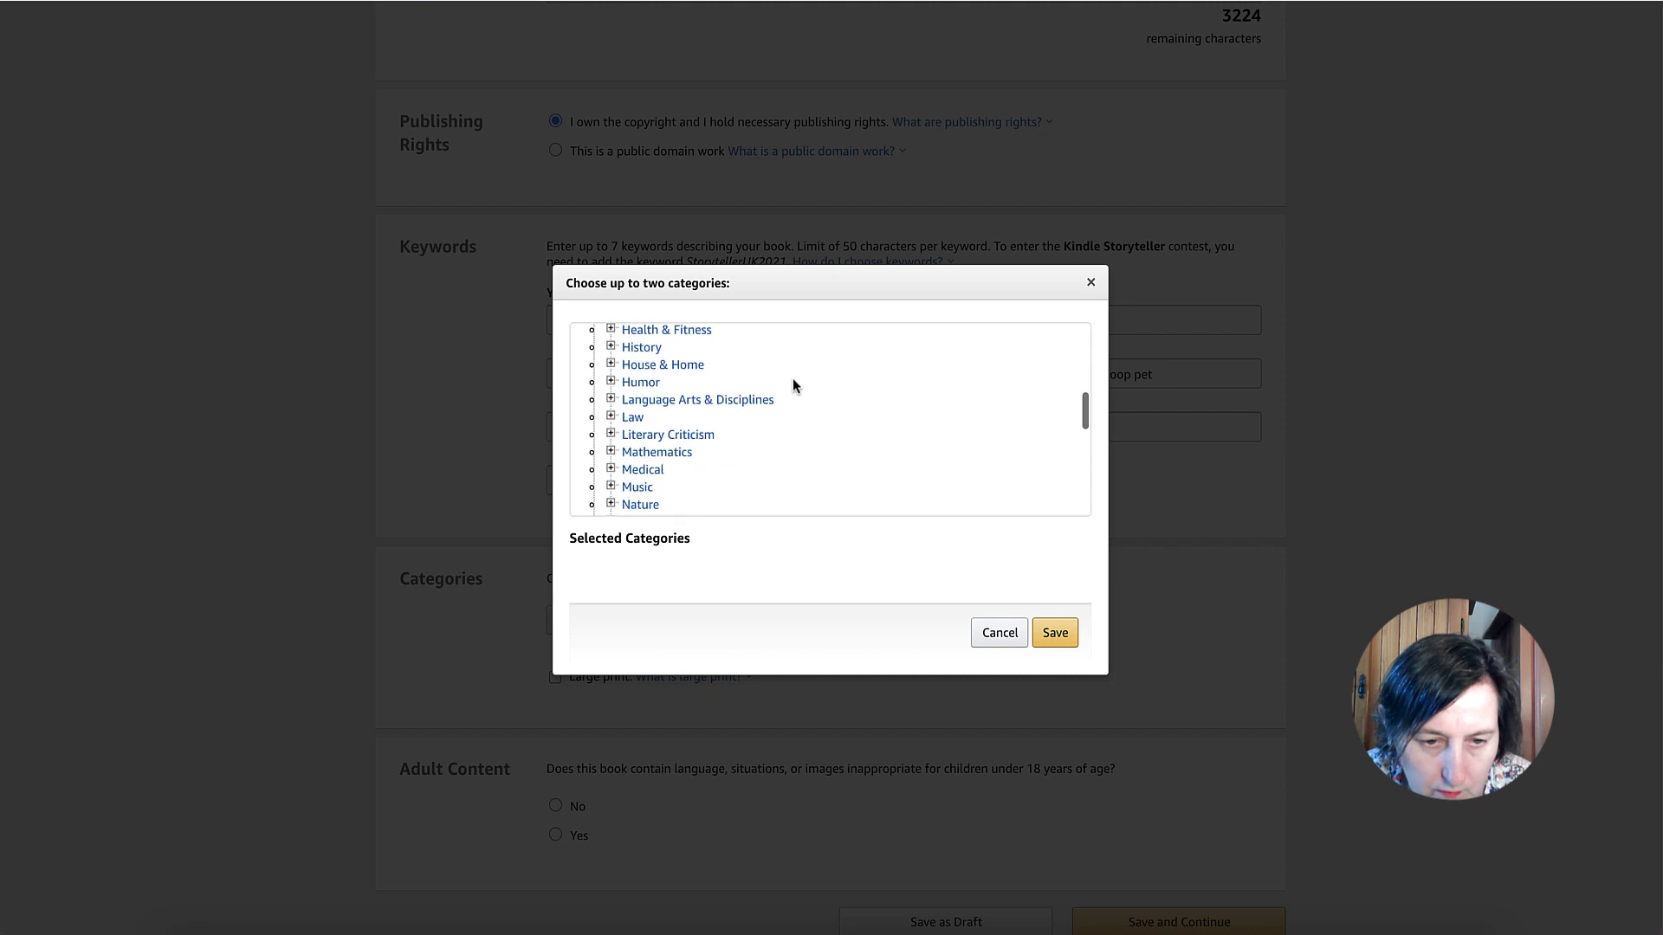
pyautogui.click(611, 421)
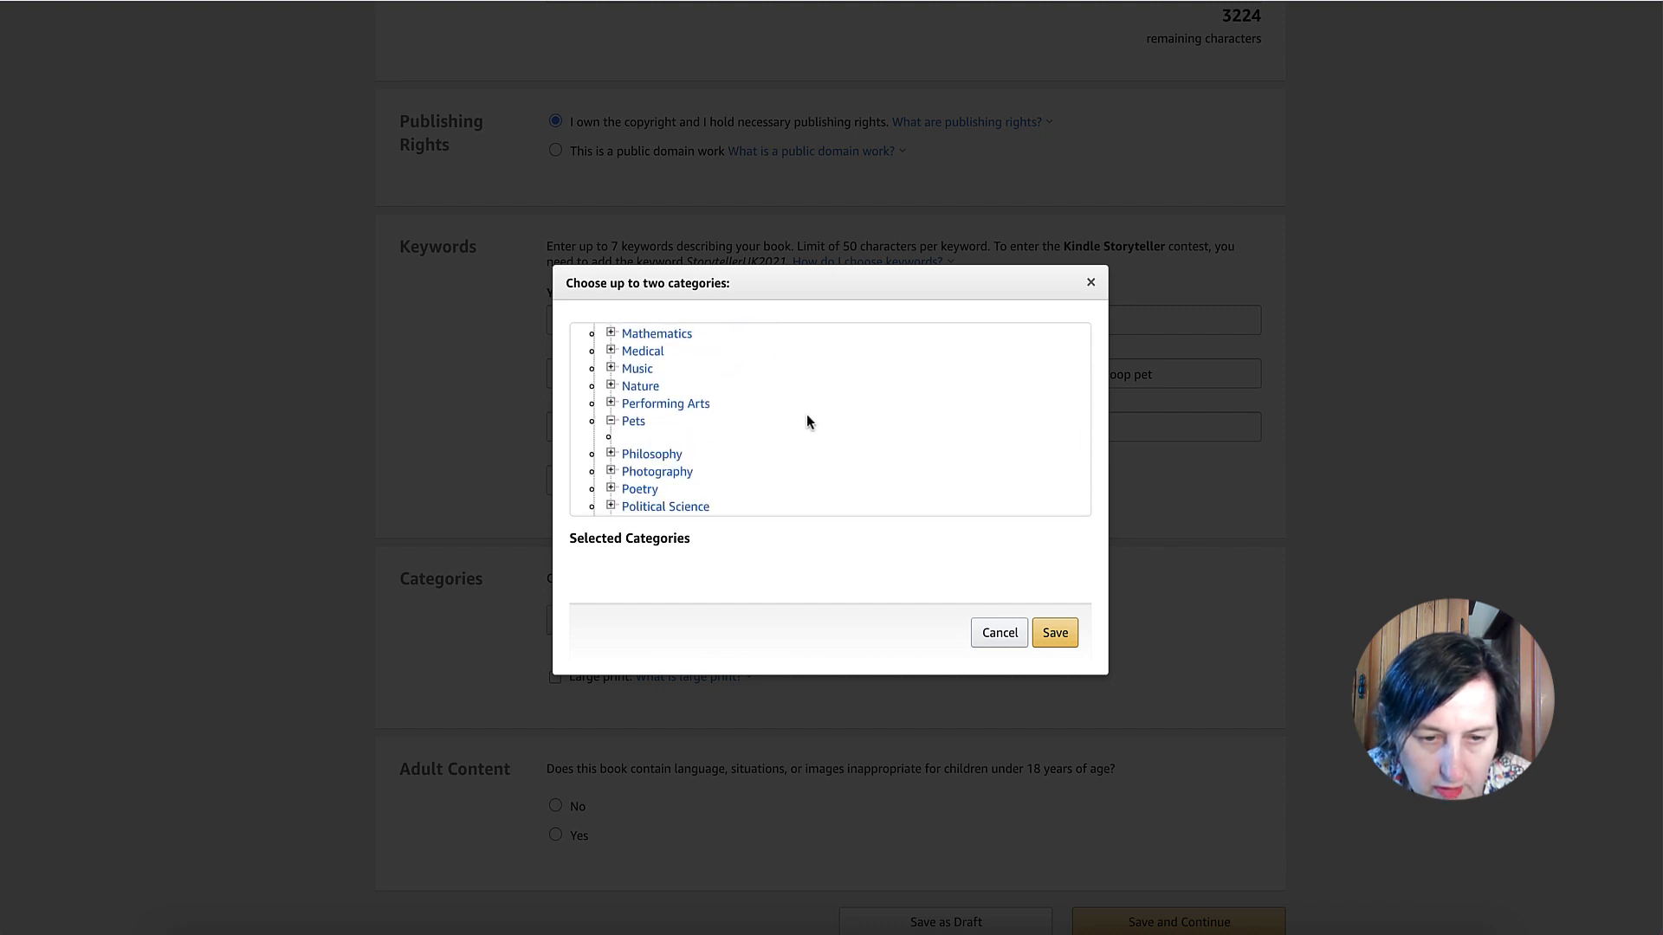
pyautogui.scroll(-1, 806, 419)
pyautogui.click(628, 433)
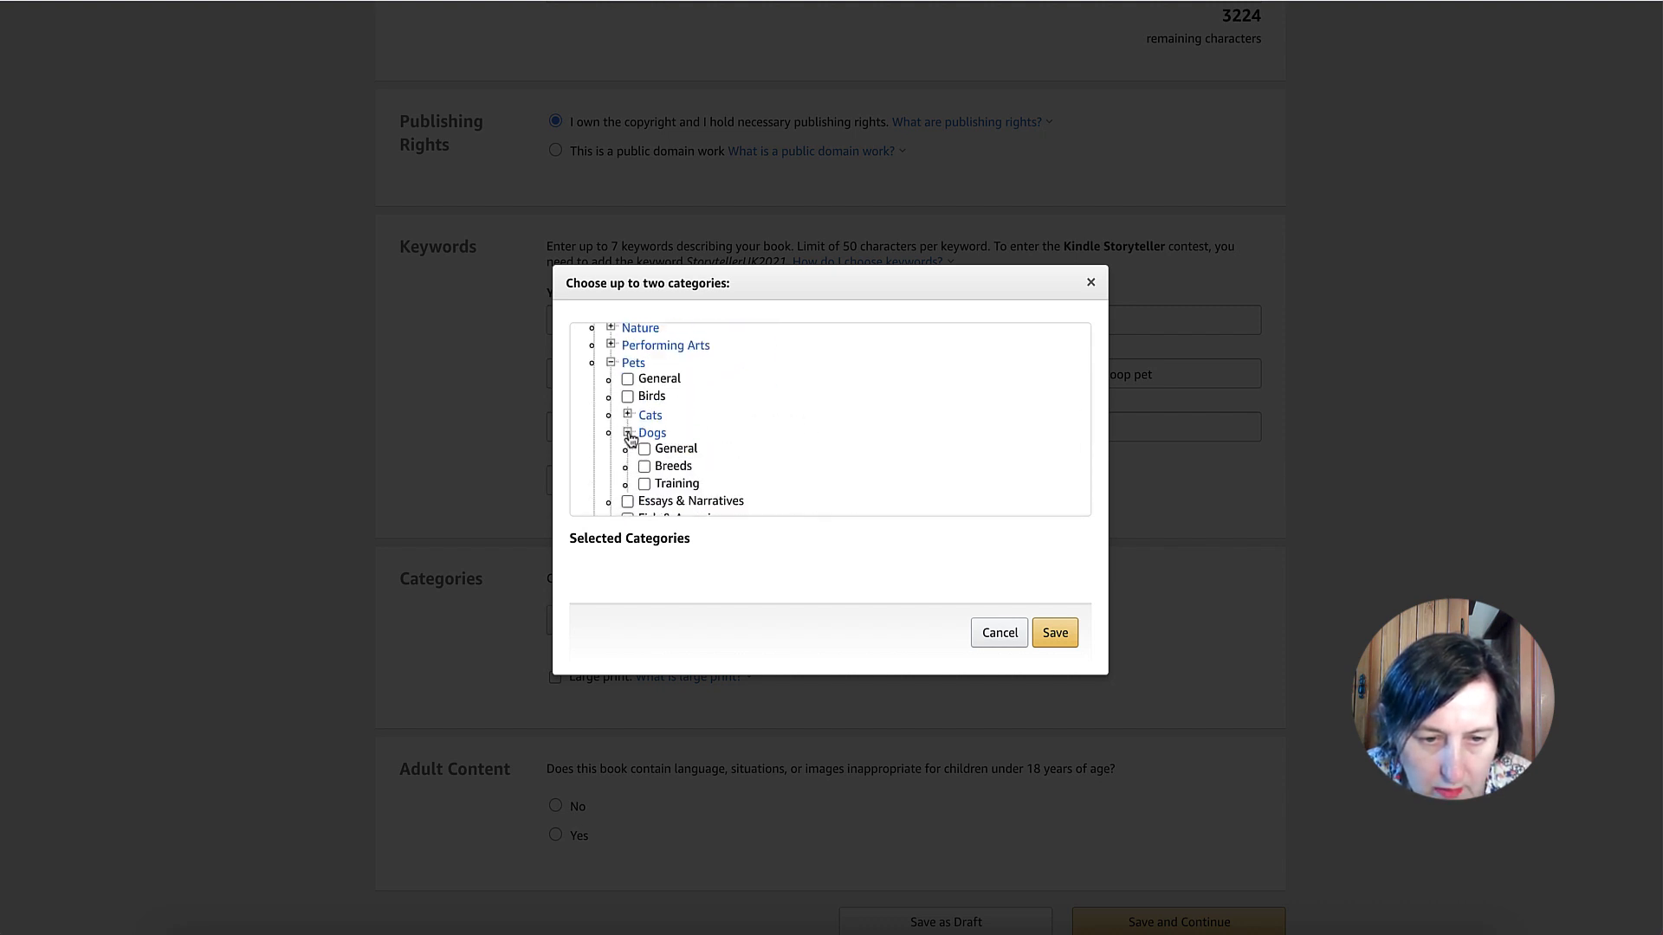
# Choose Training and General under Dogs as the two browse categories and save the selection
pyautogui.click(645, 485)
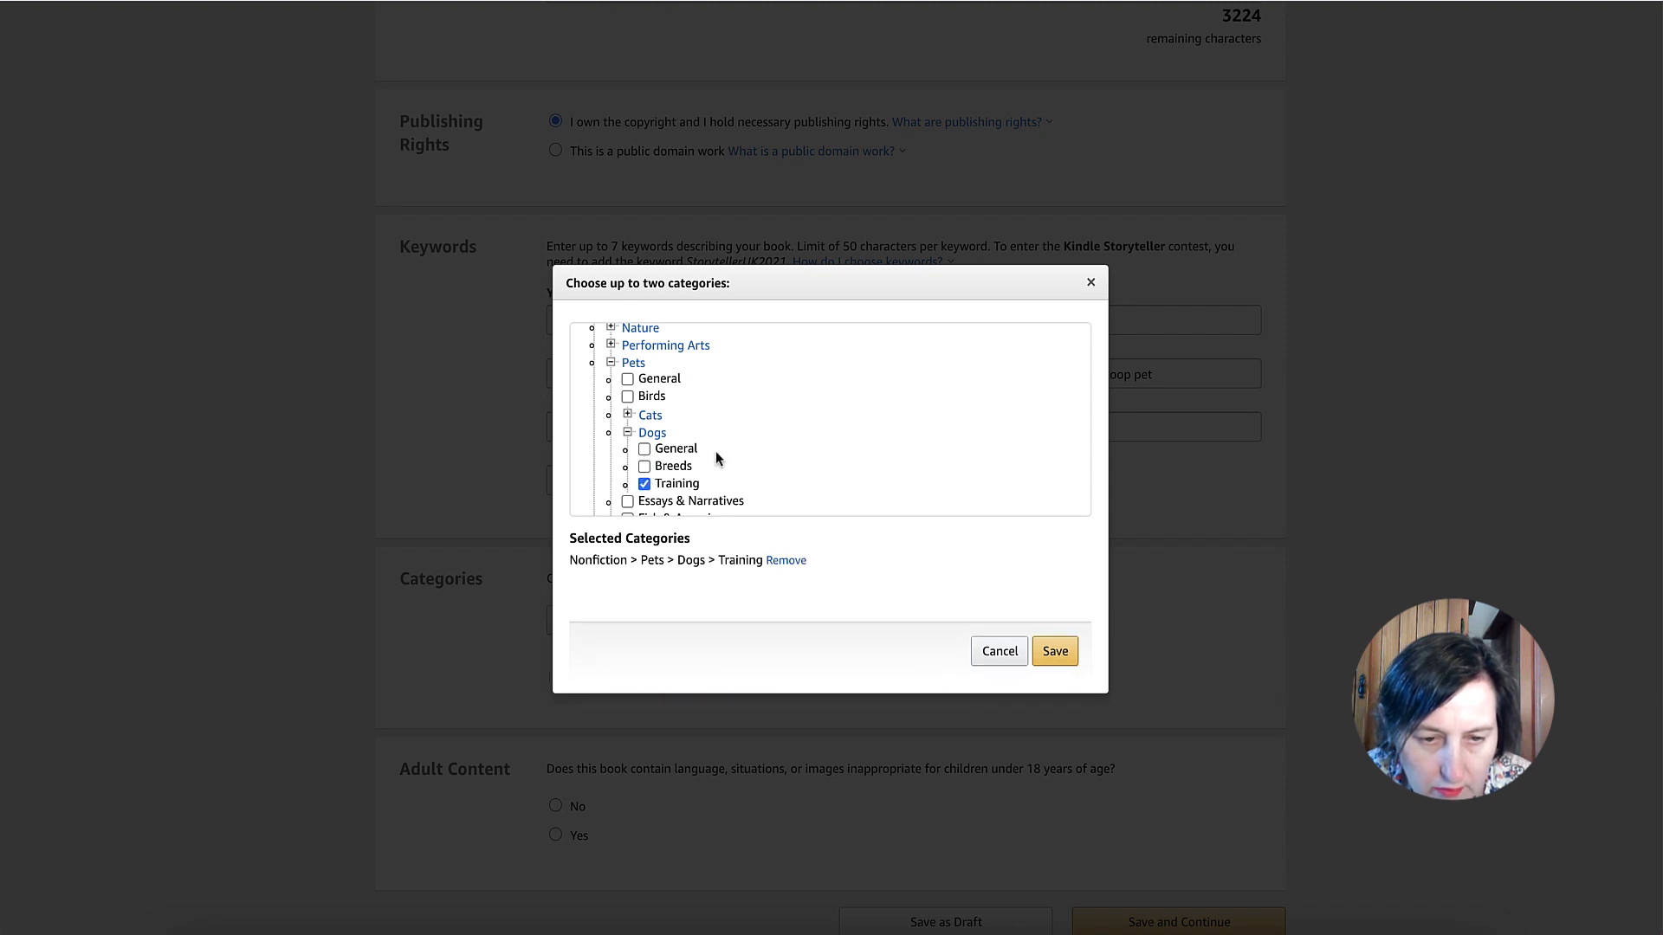
pyautogui.click(644, 448)
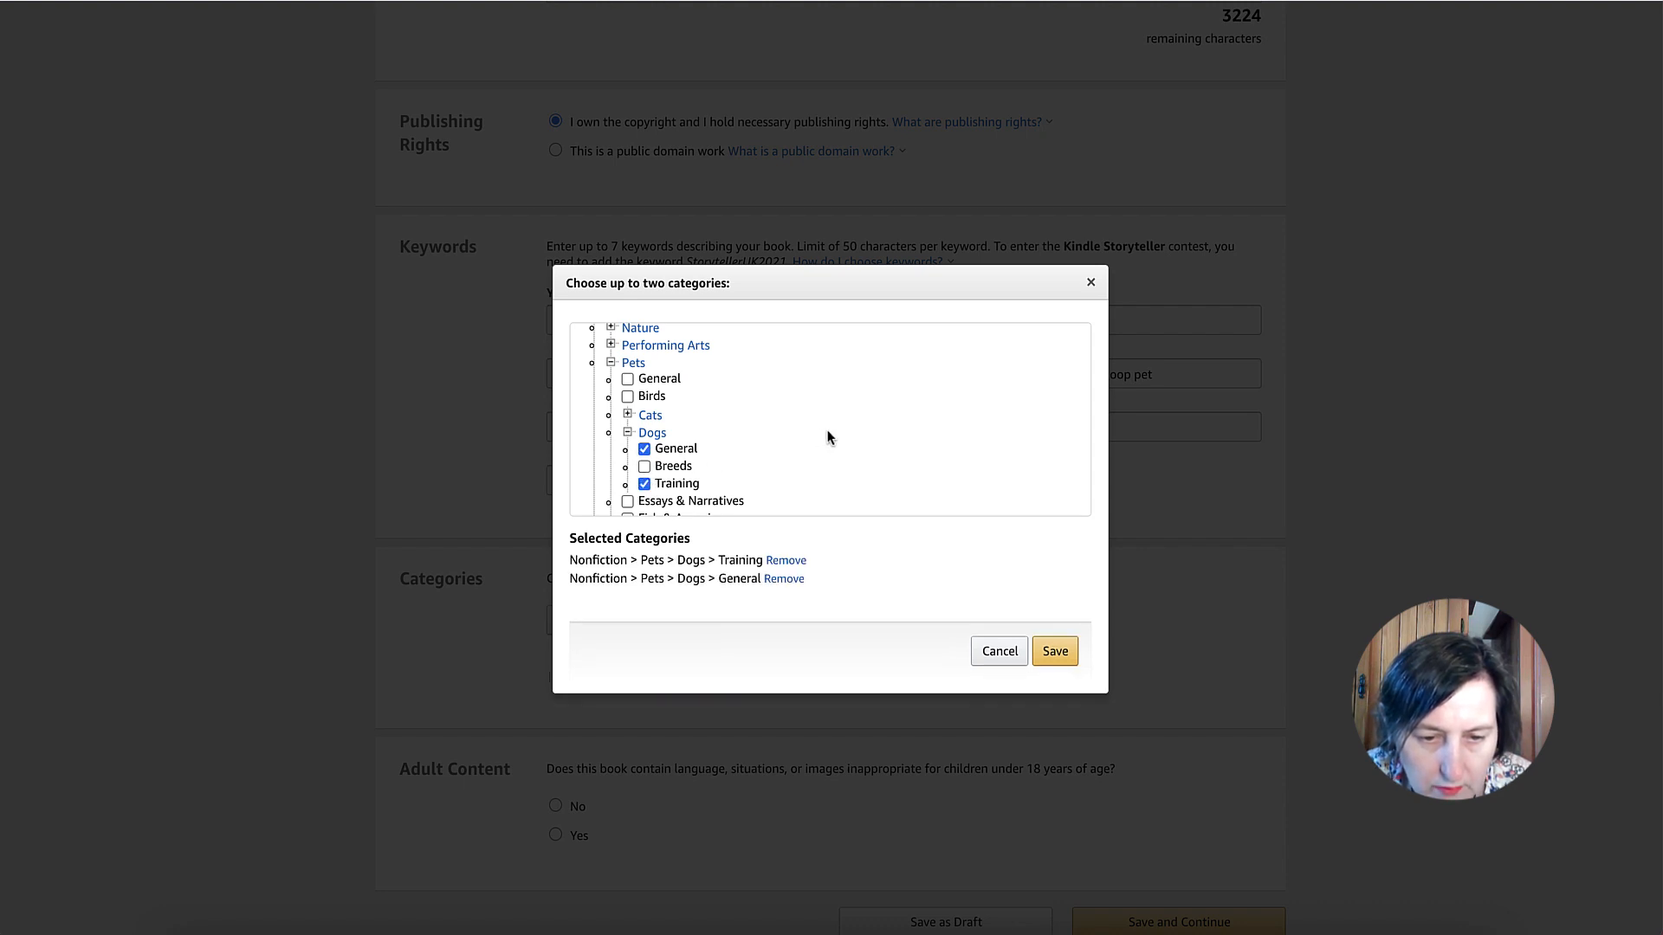
pyautogui.scroll(-3, 825, 439)
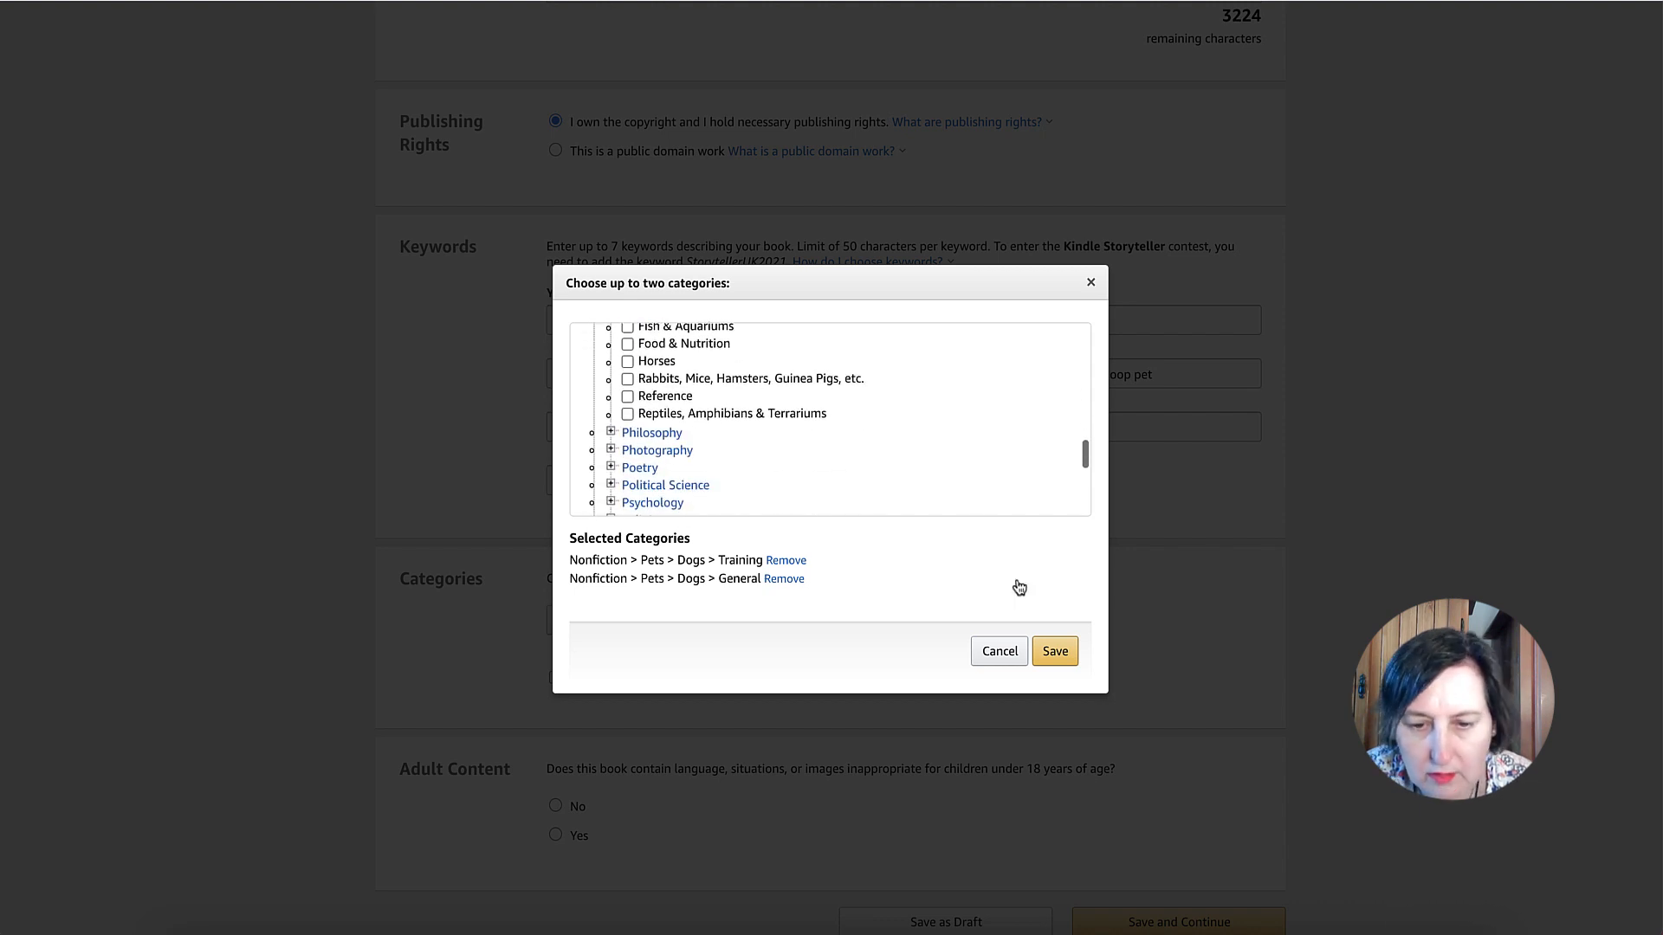
pyautogui.click(1049, 659)
# Declare that the book contains no adult content and try to save and continue to the content stage
pyautogui.scroll(-4, 831, 383)
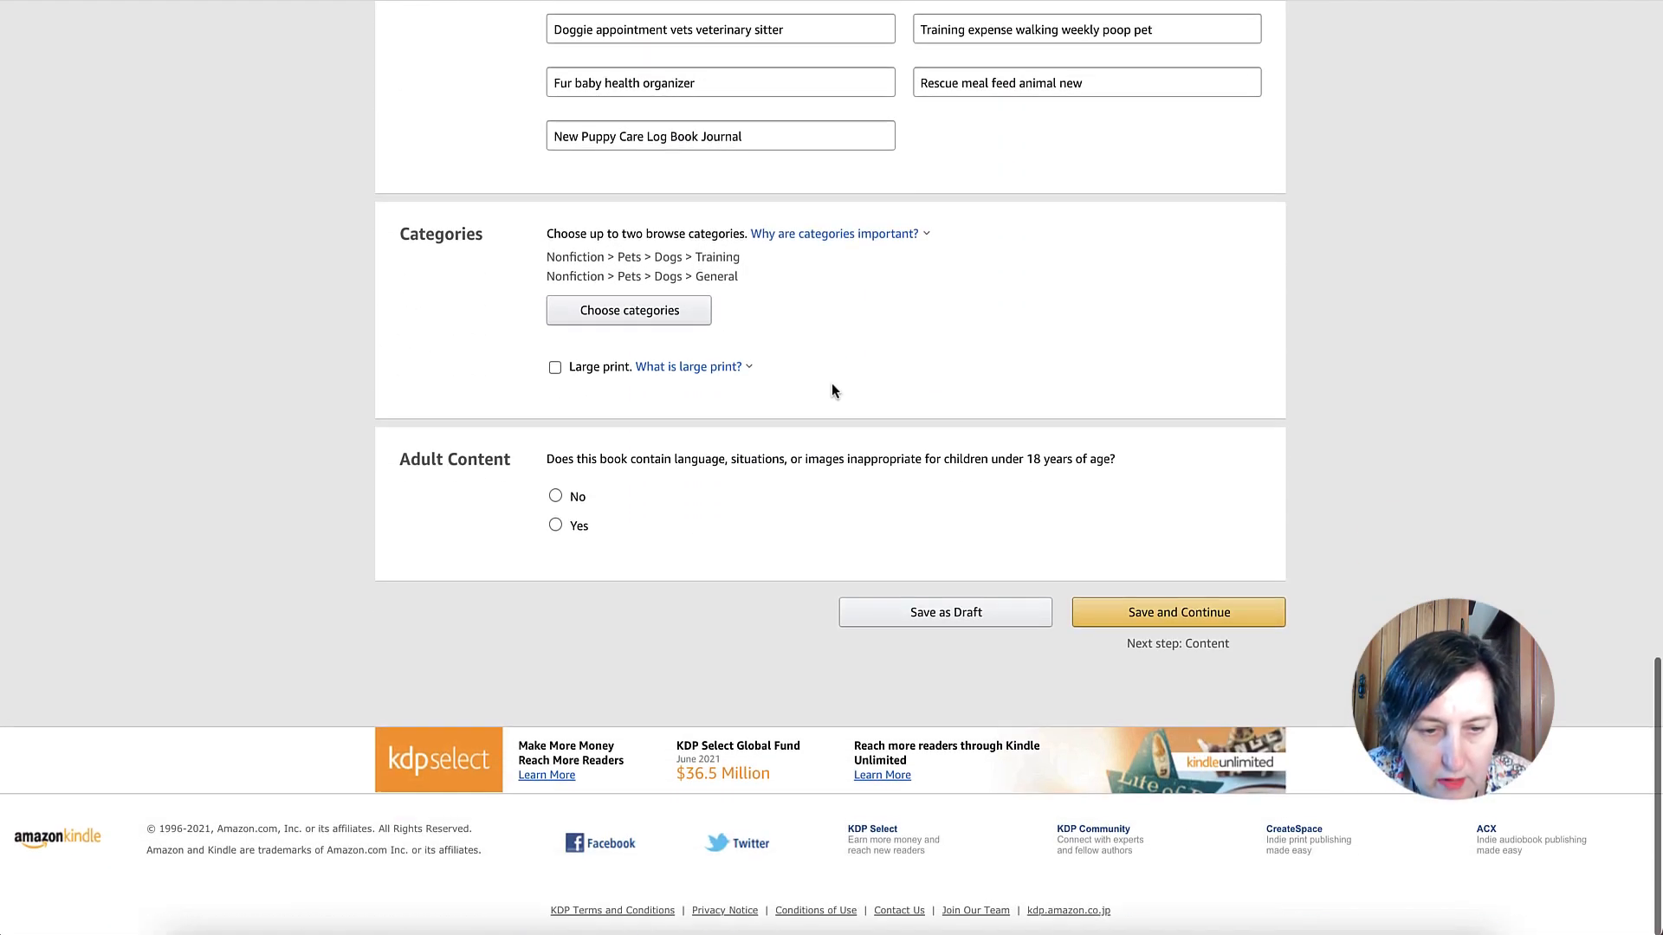
pyautogui.scroll(5, 762, 429)
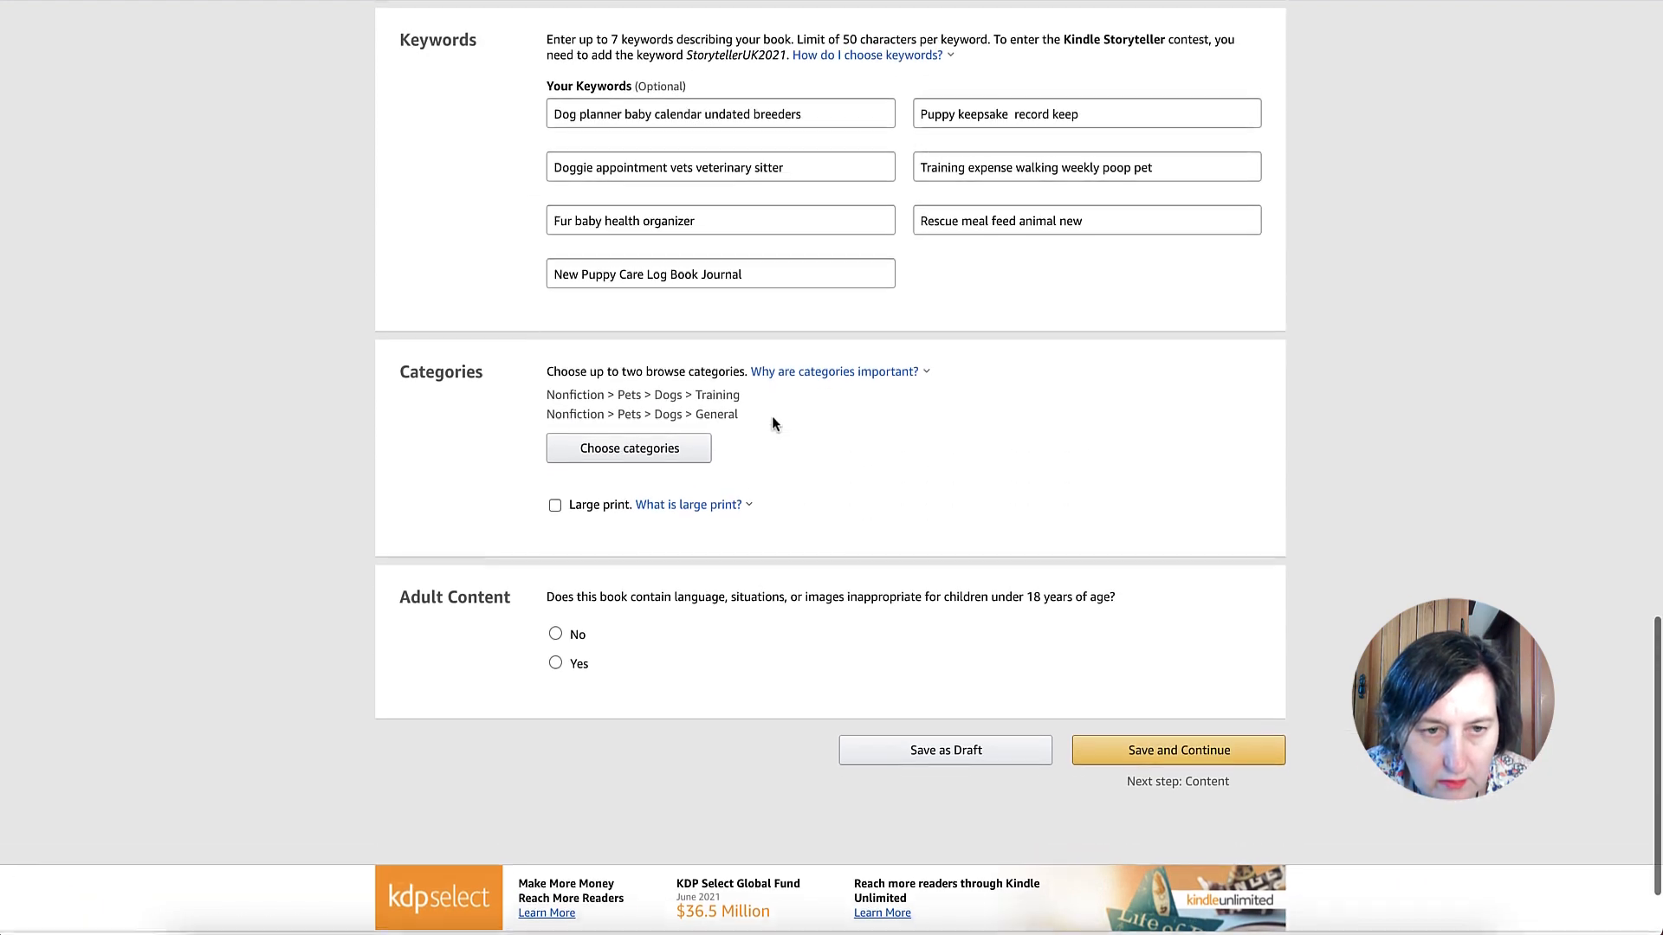
pyautogui.scroll(-3, 772, 424)
pyautogui.scroll(-1, 775, 428)
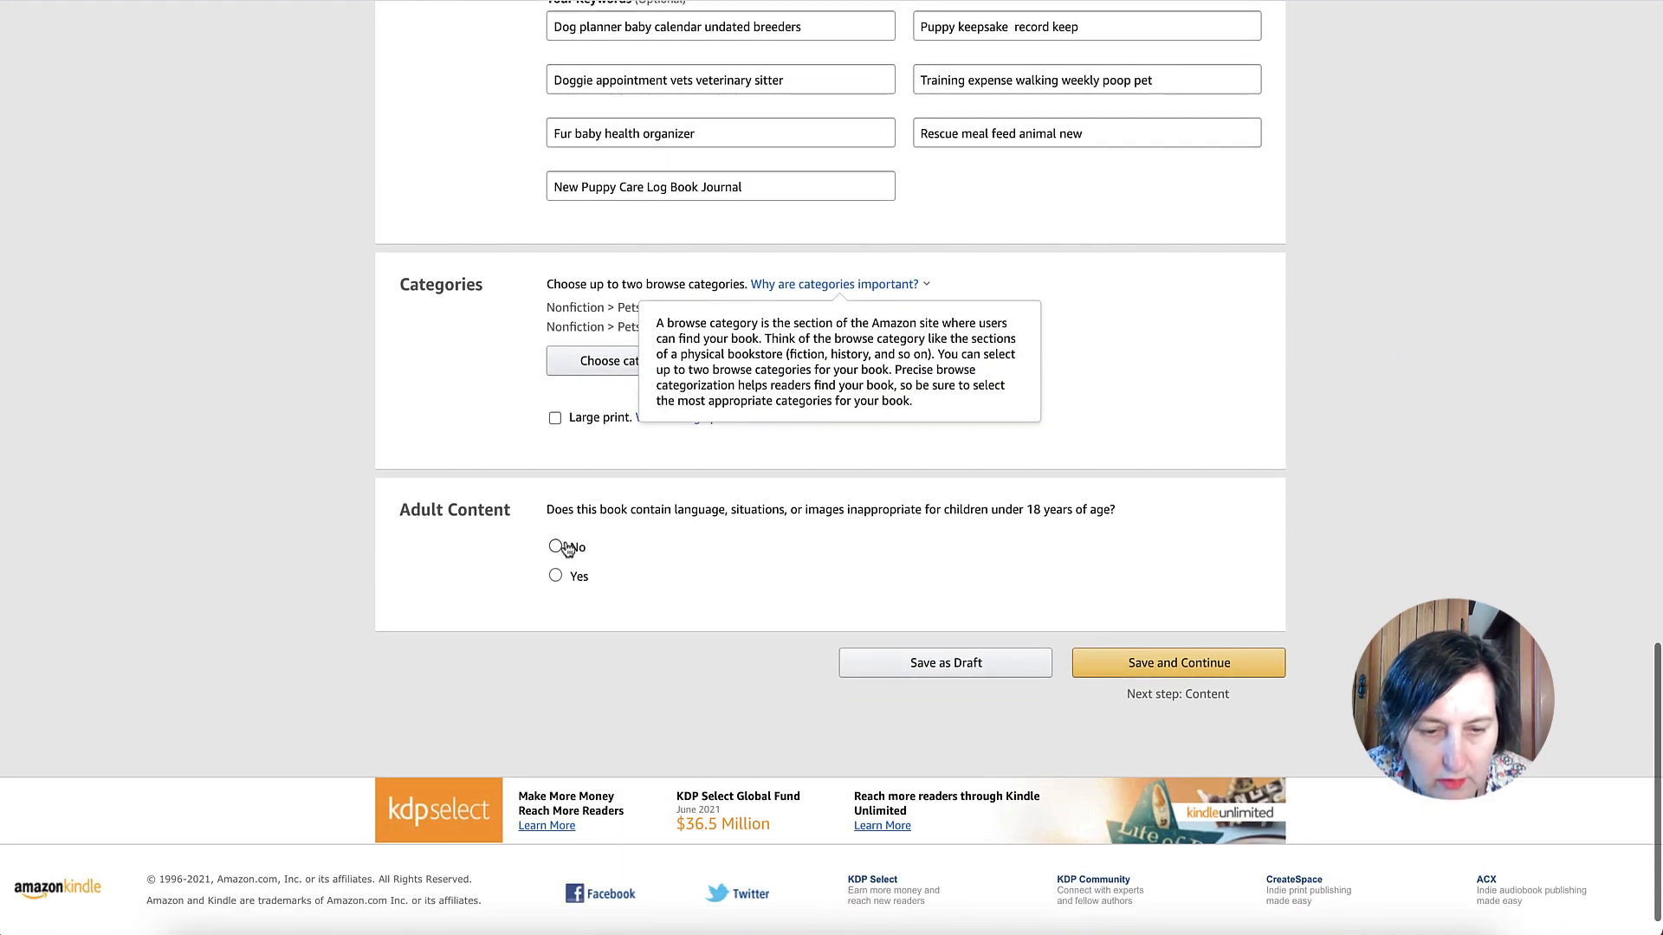
pyautogui.click(555, 546)
pyautogui.click(1156, 664)
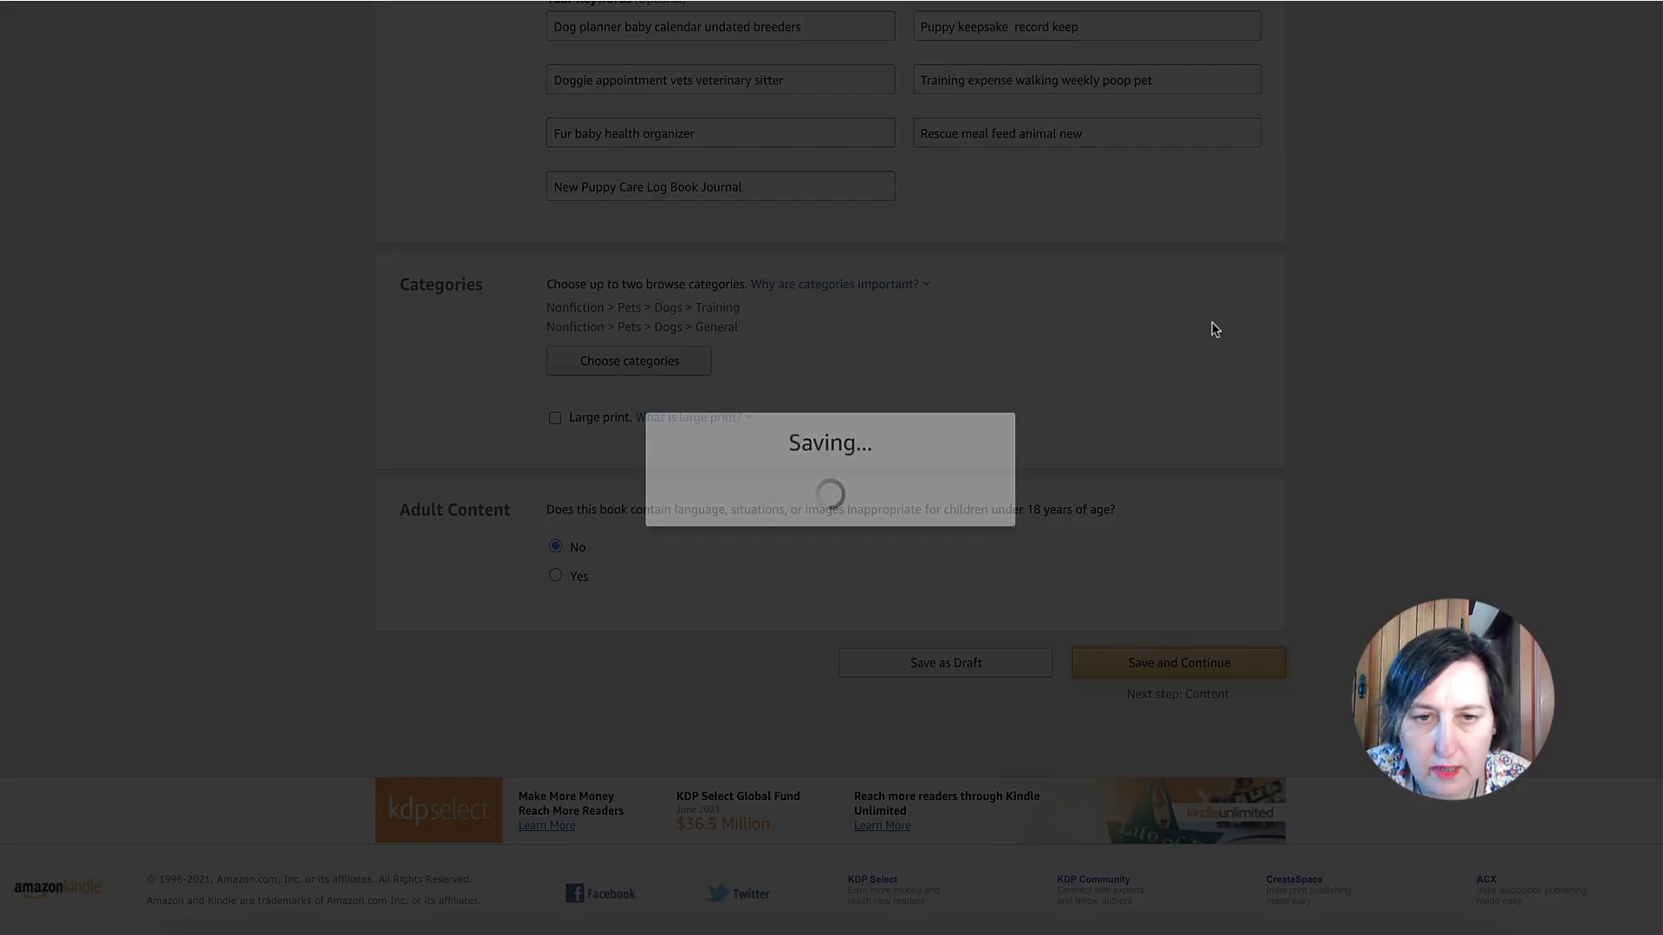
# Fill in the primary author's first and last name, and save the details to continue to Paperback Content
pyautogui.scroll(12, 1213, 329)
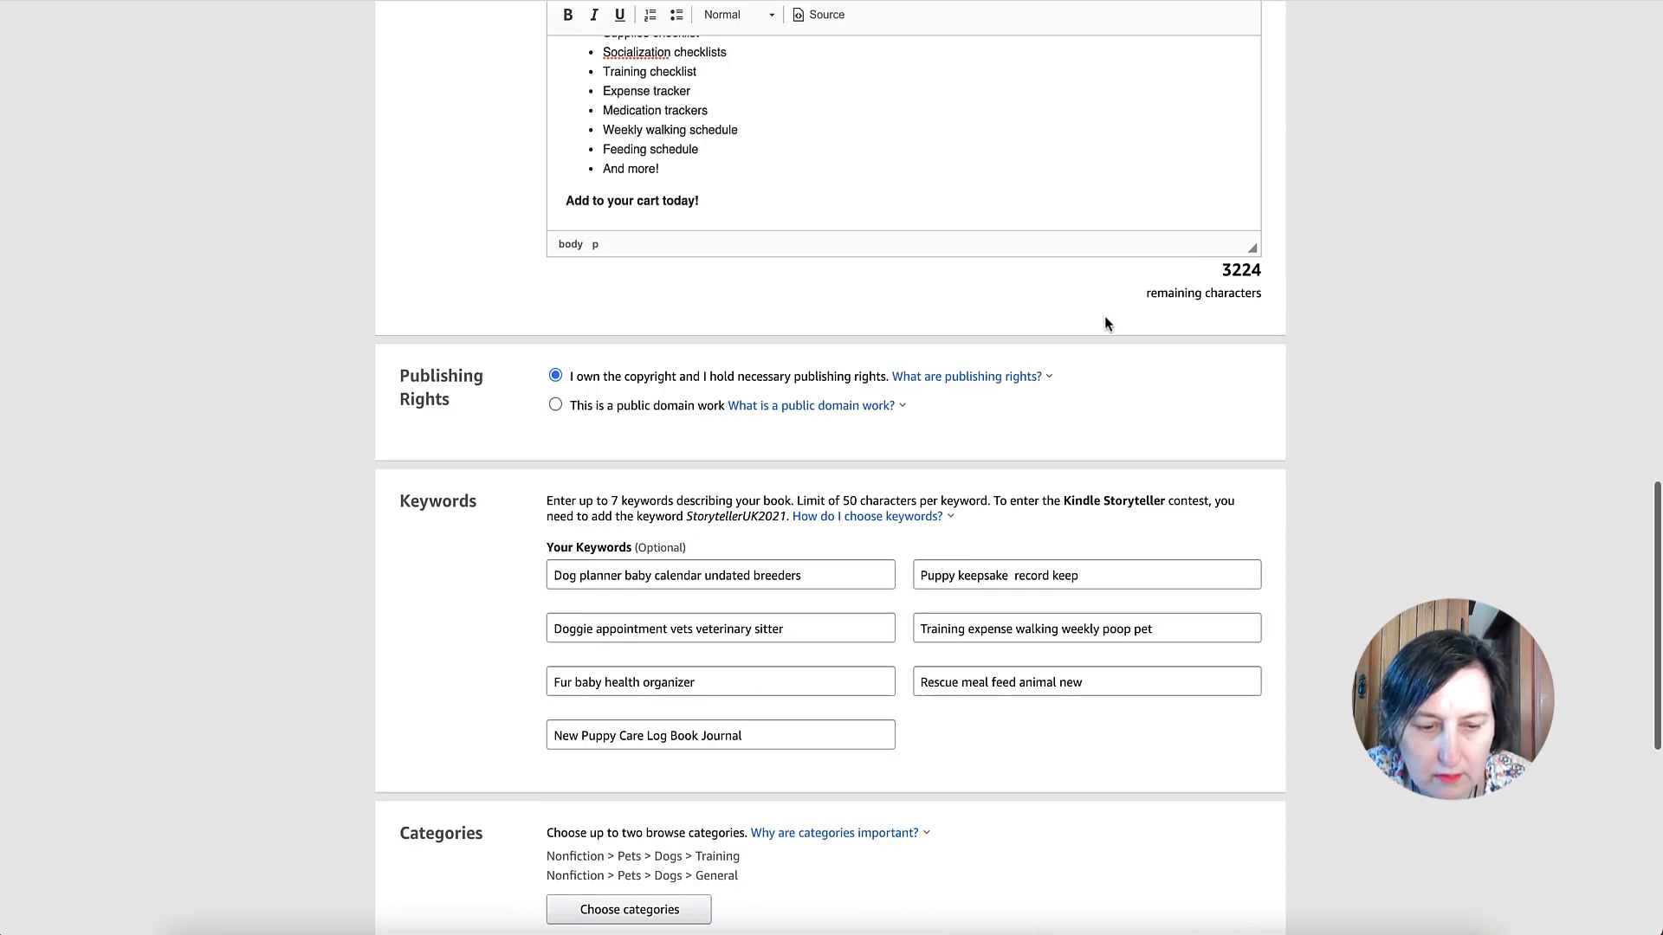
pyautogui.scroll(2, 958, 318)
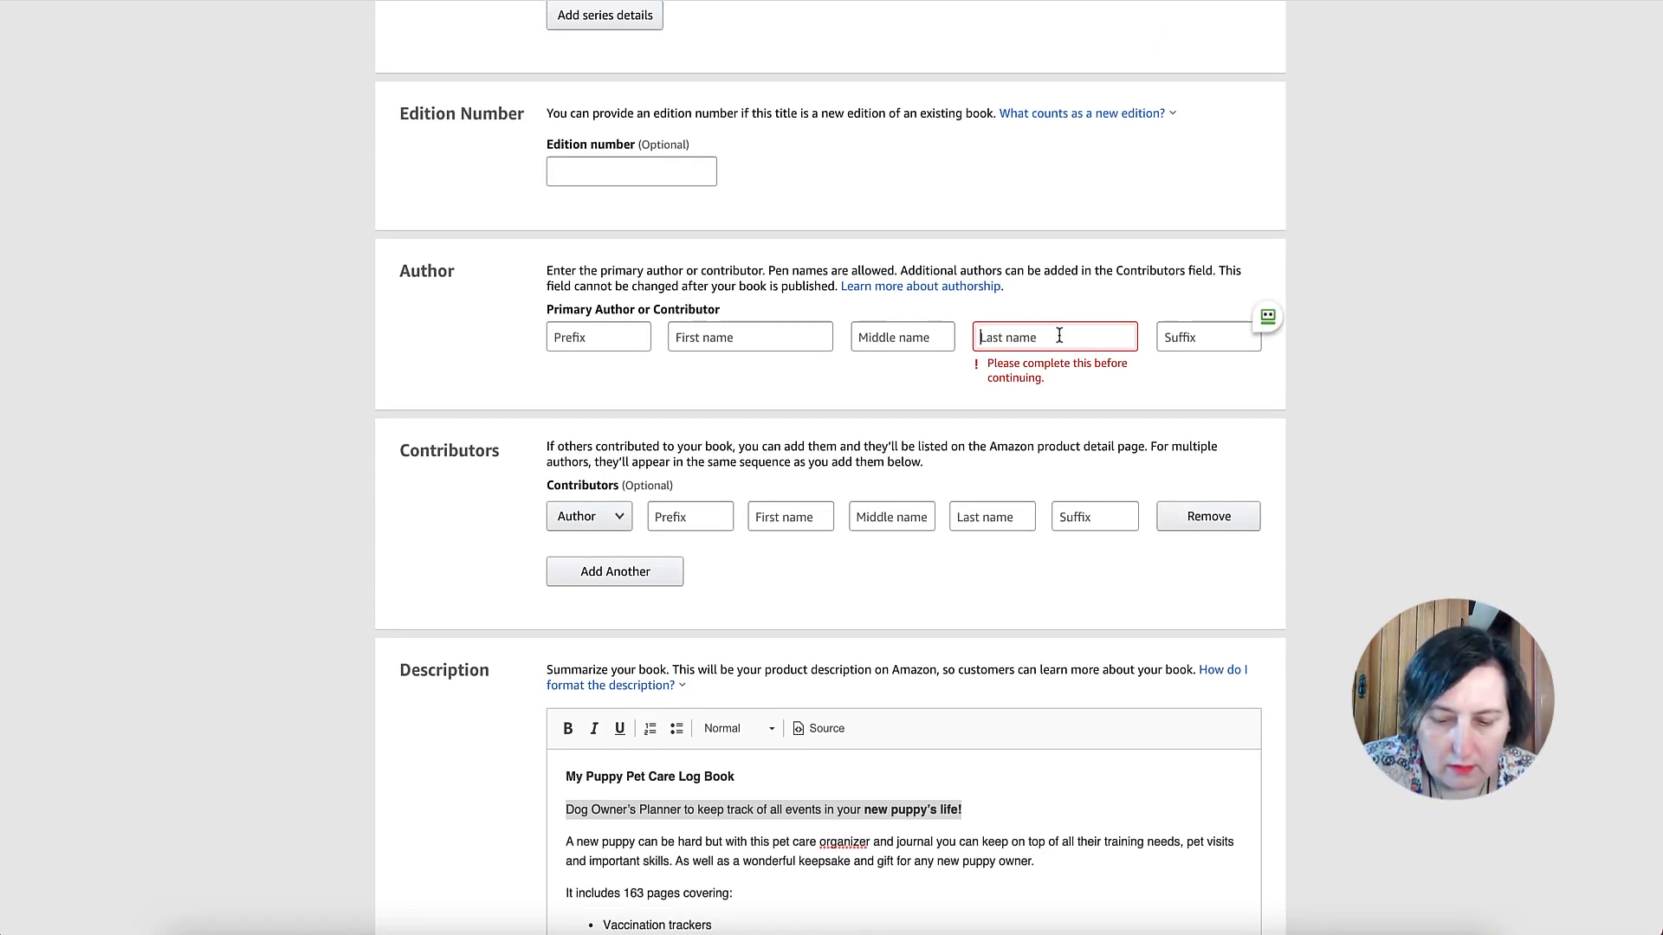
pyautogui.write('Pigeon')
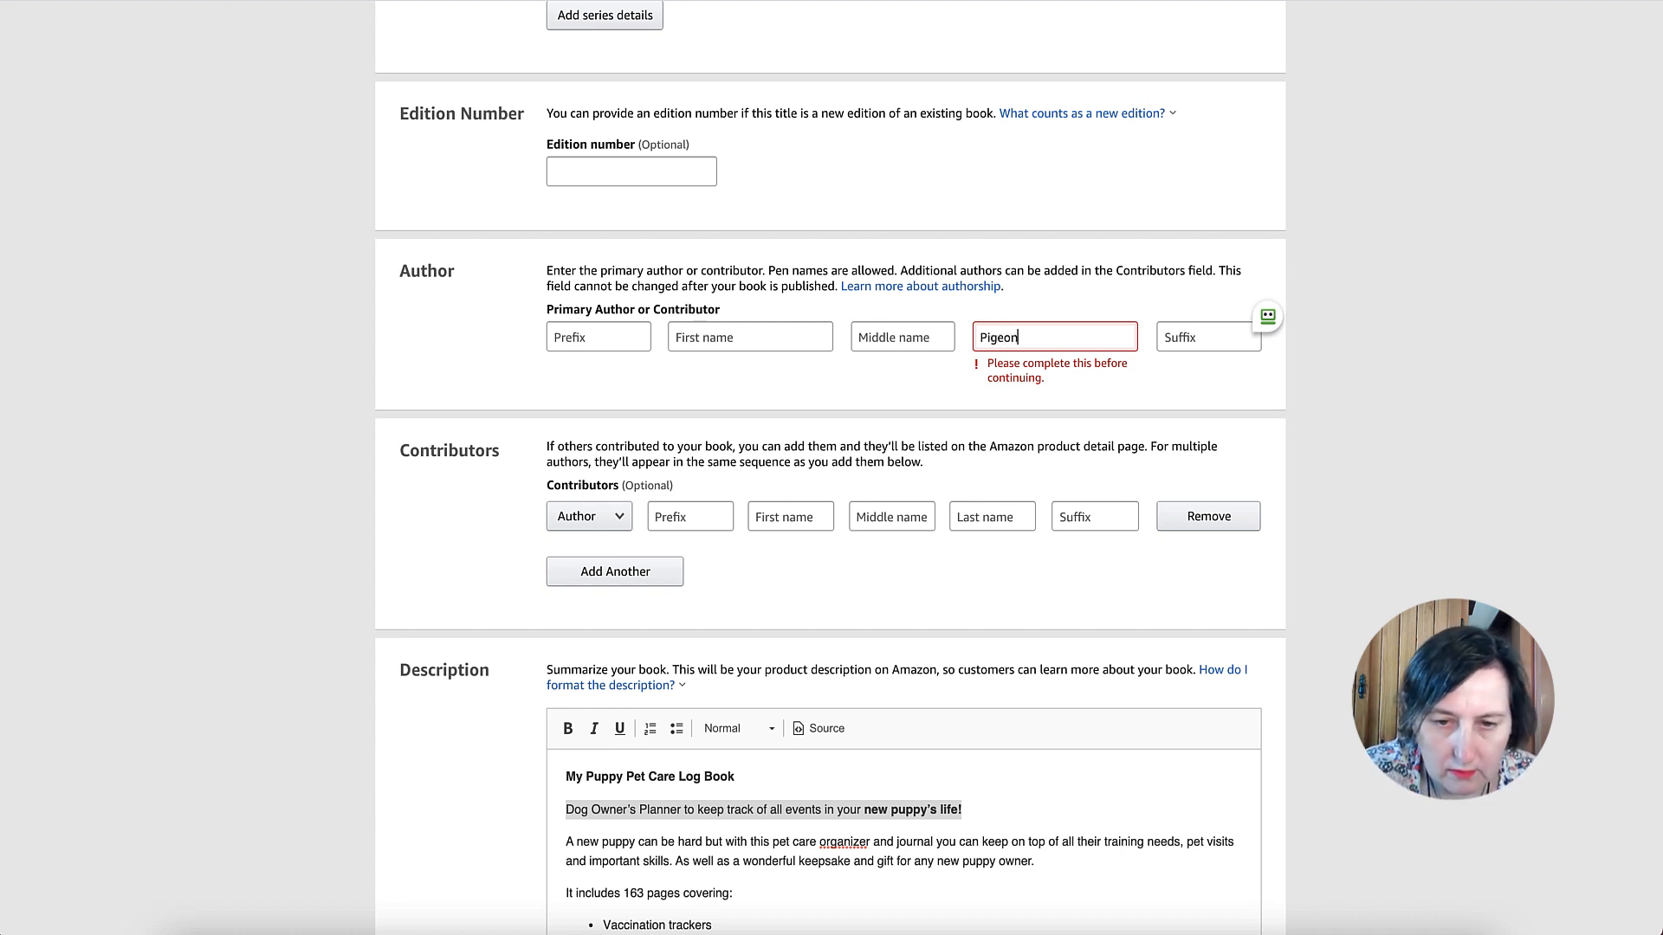
pyautogui.click(789, 337)
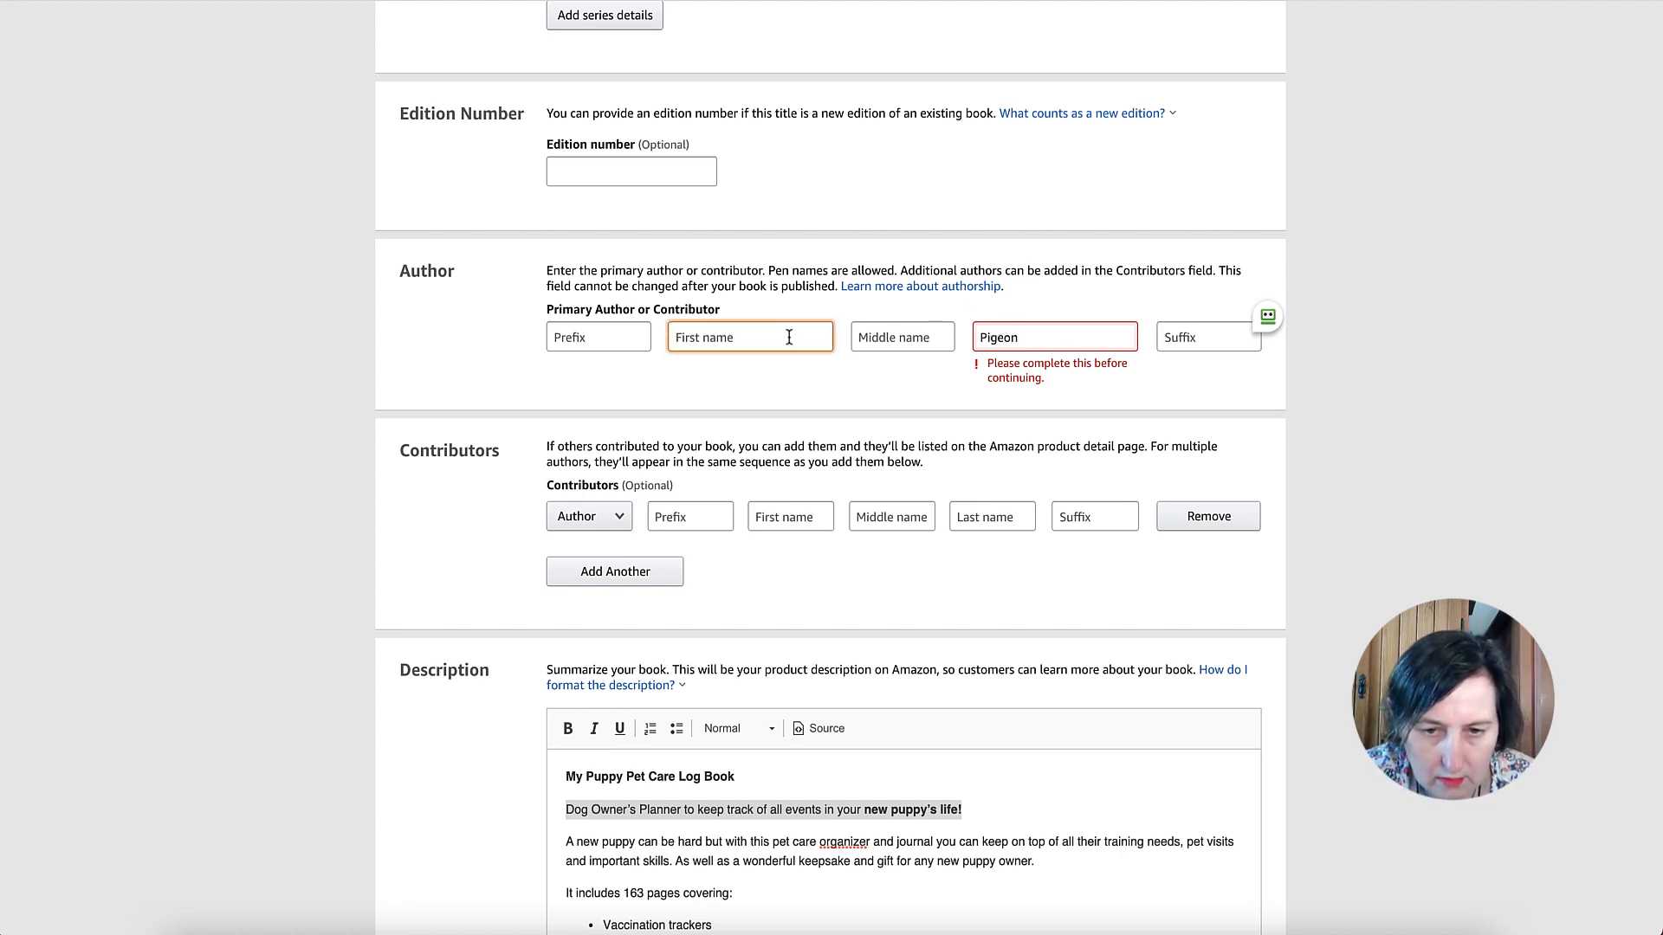
pyautogui.write('Sally')
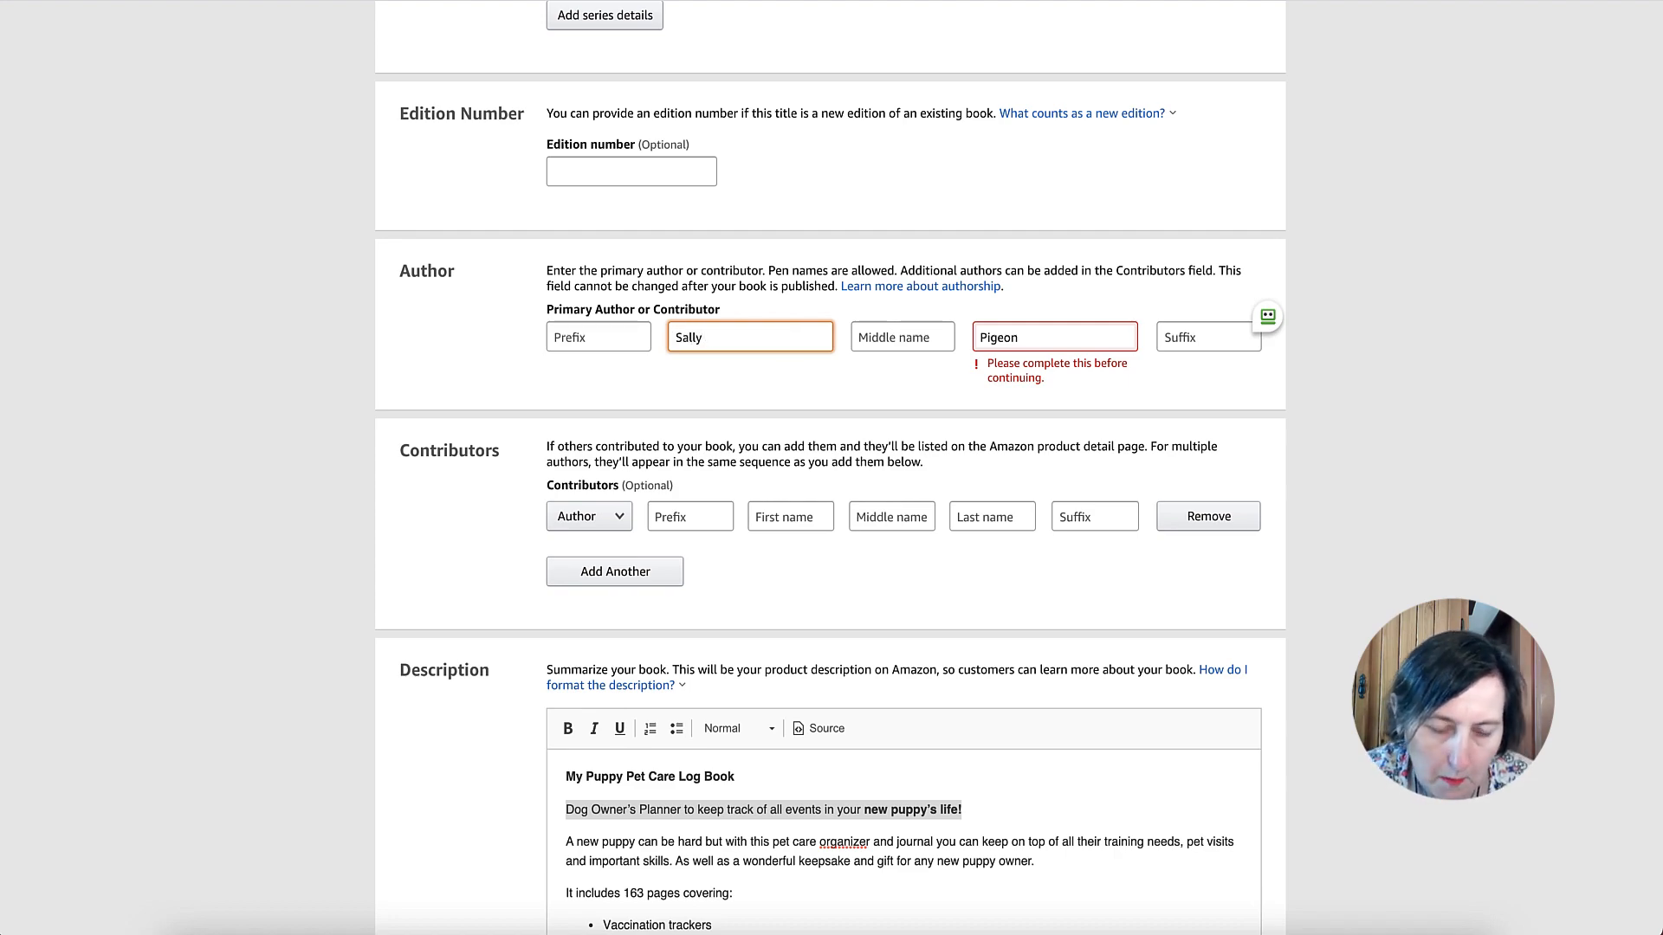
pyautogui.scroll(-12, 1091, 325)
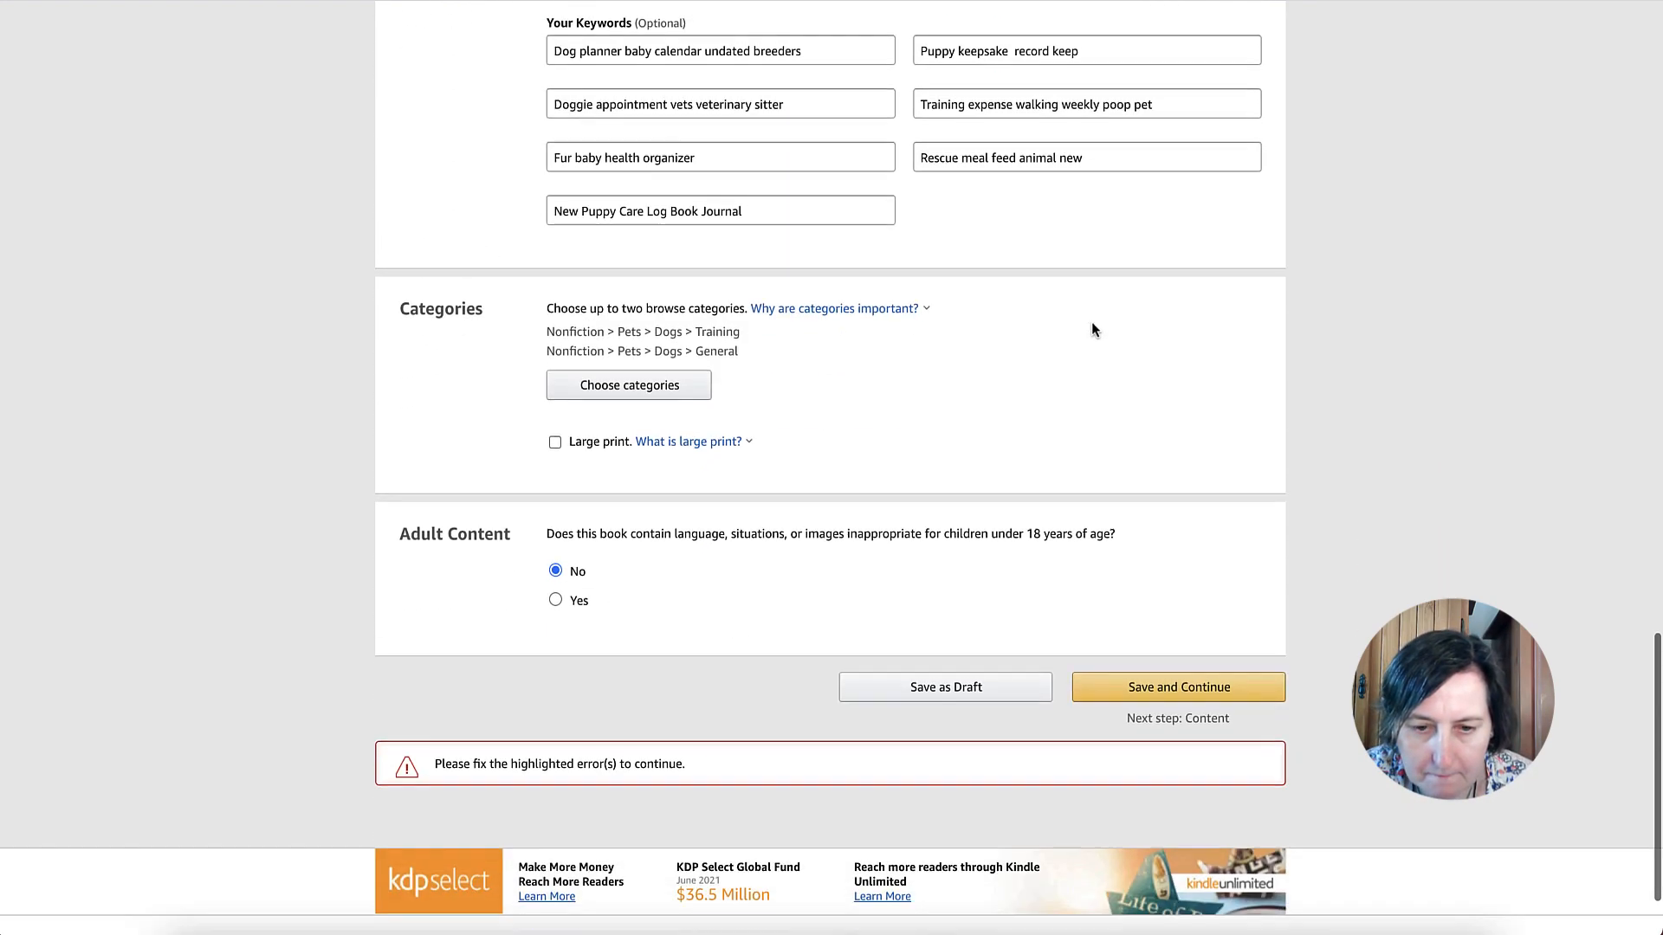
pyautogui.scroll(-1, 1091, 329)
pyautogui.click(1180, 615)
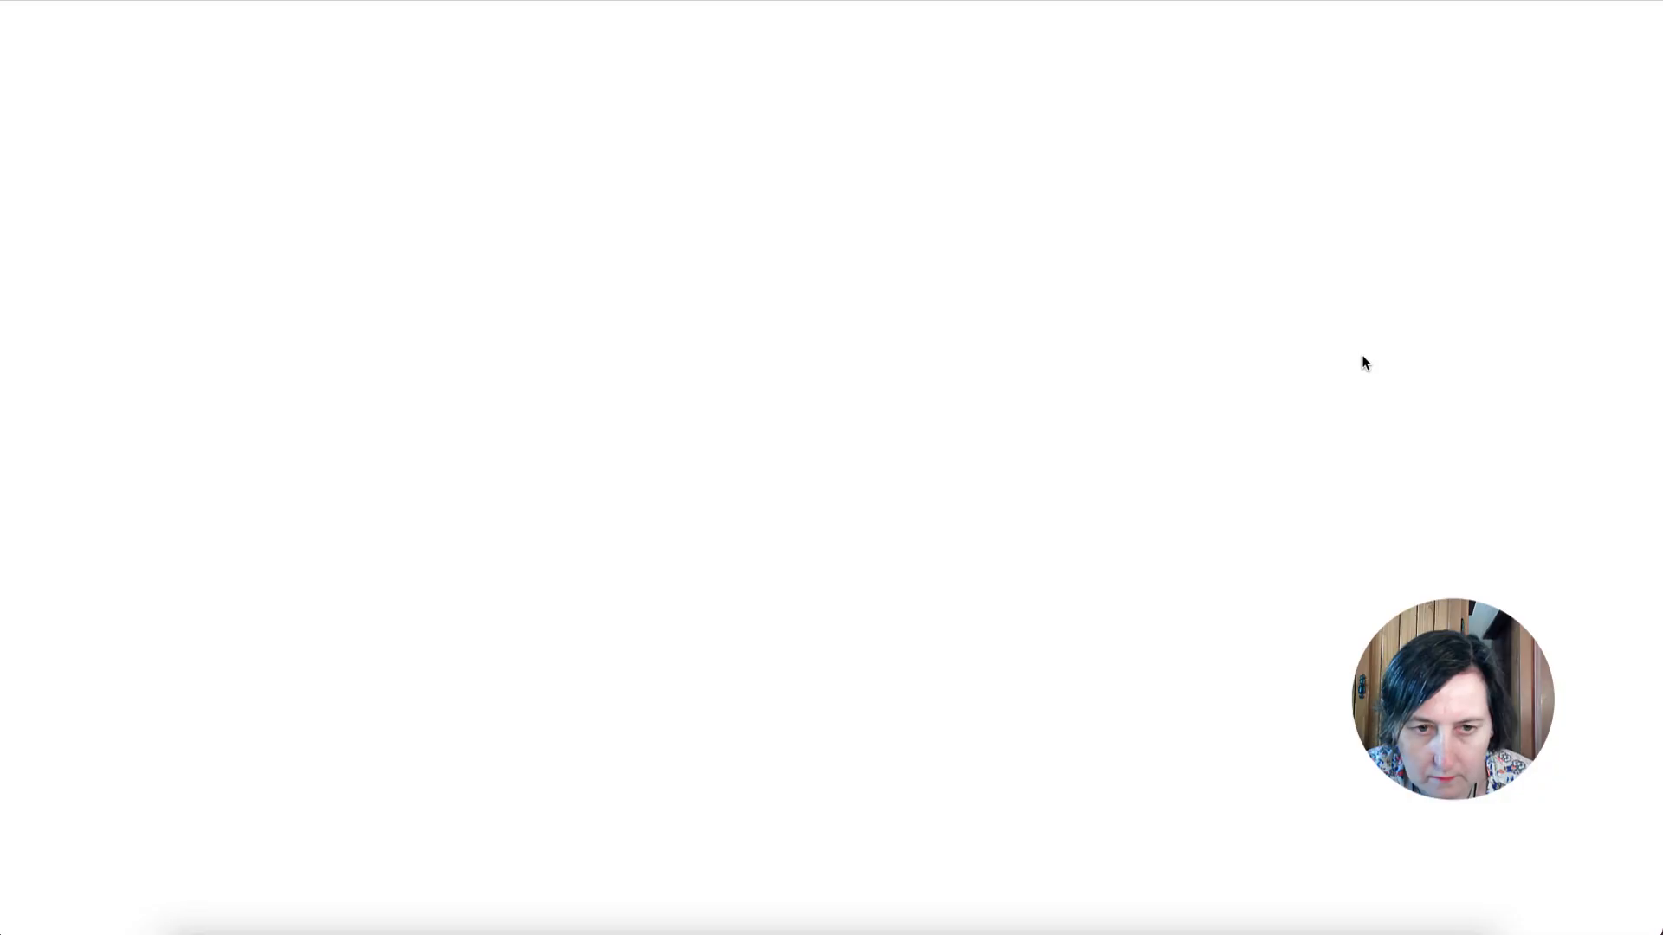
# Assign a free KDP ISBN to the paperback
pyautogui.scroll(-2, 1167, 372)
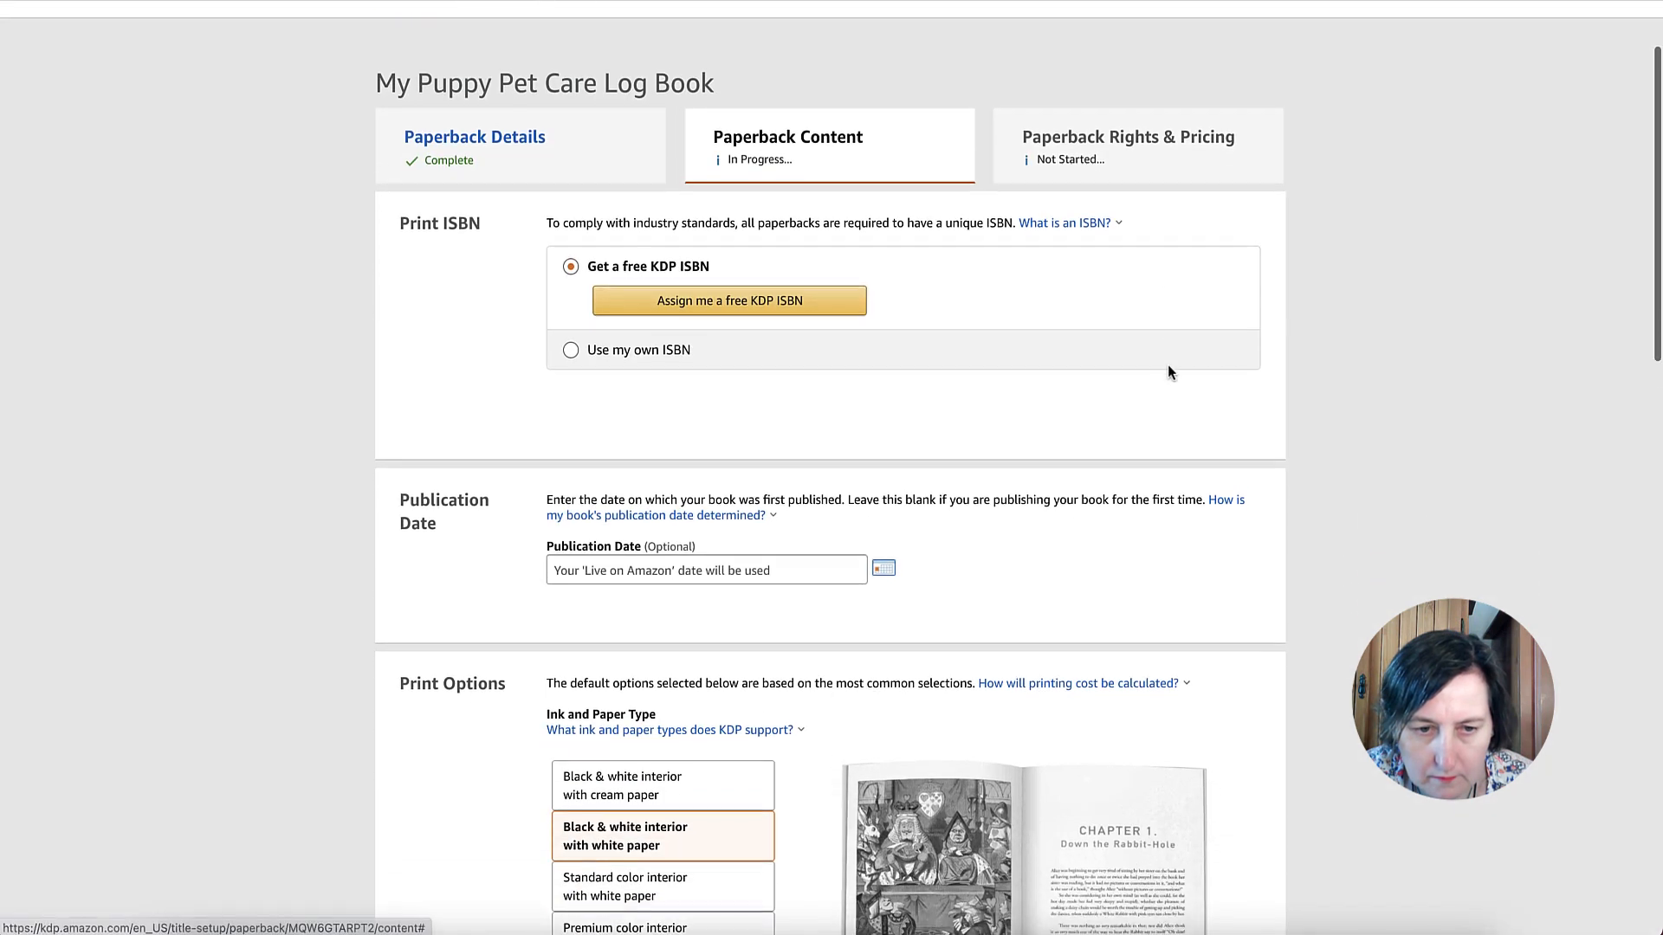
pyautogui.scroll(-1, 1167, 372)
pyautogui.click(728, 243)
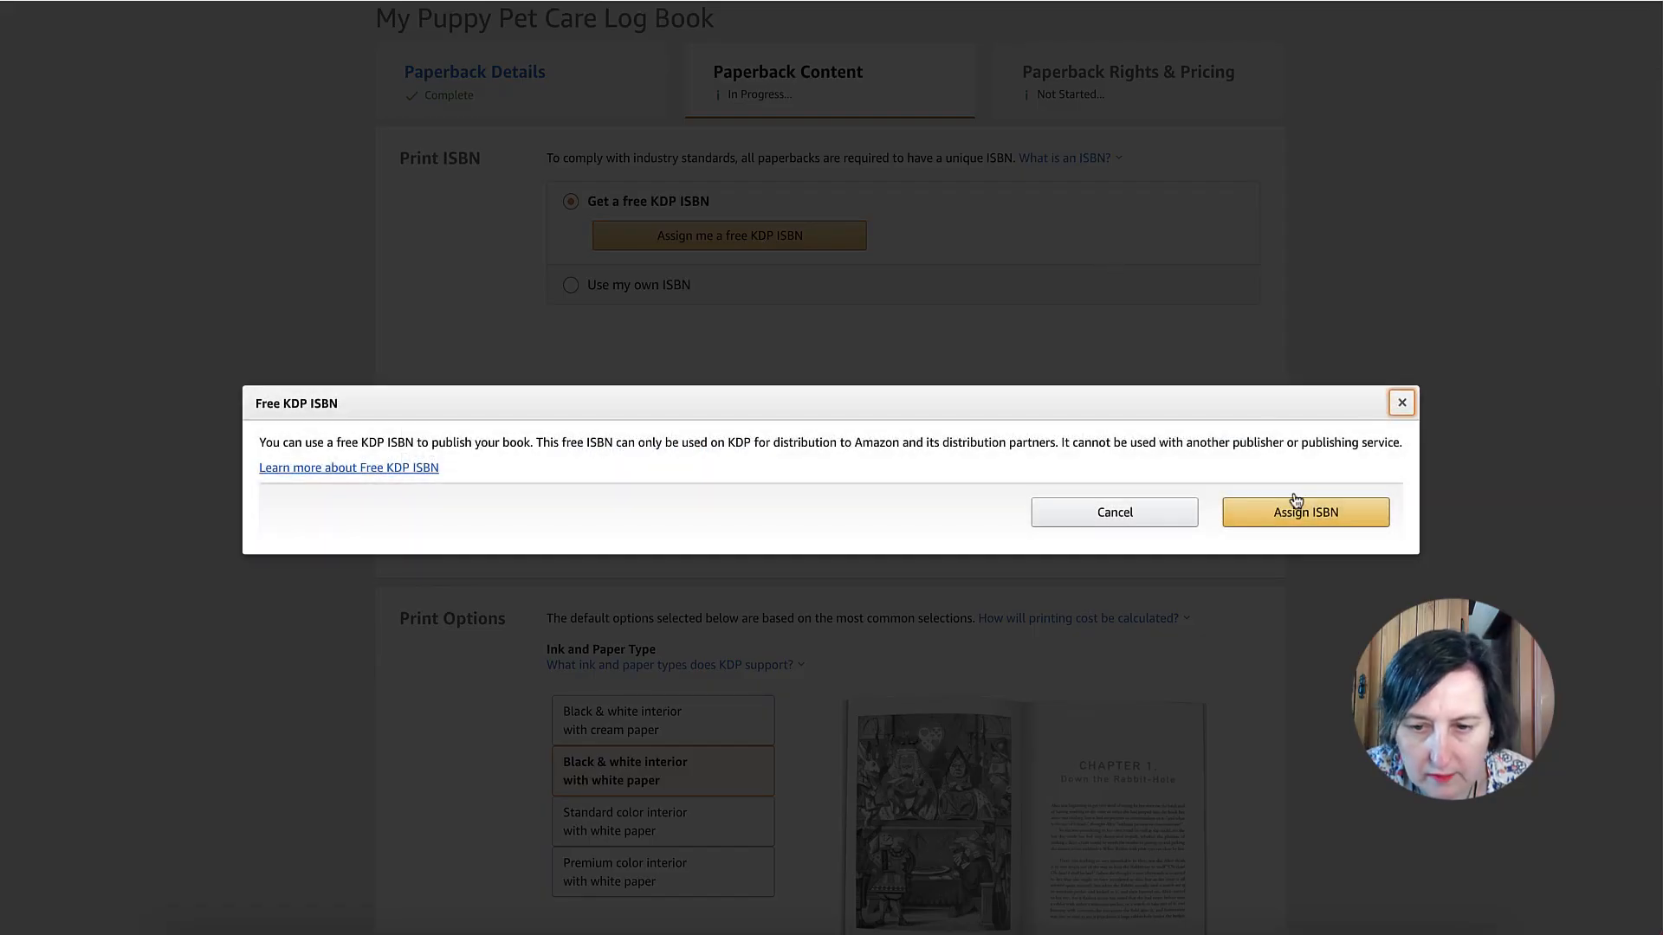
pyautogui.click(1296, 507)
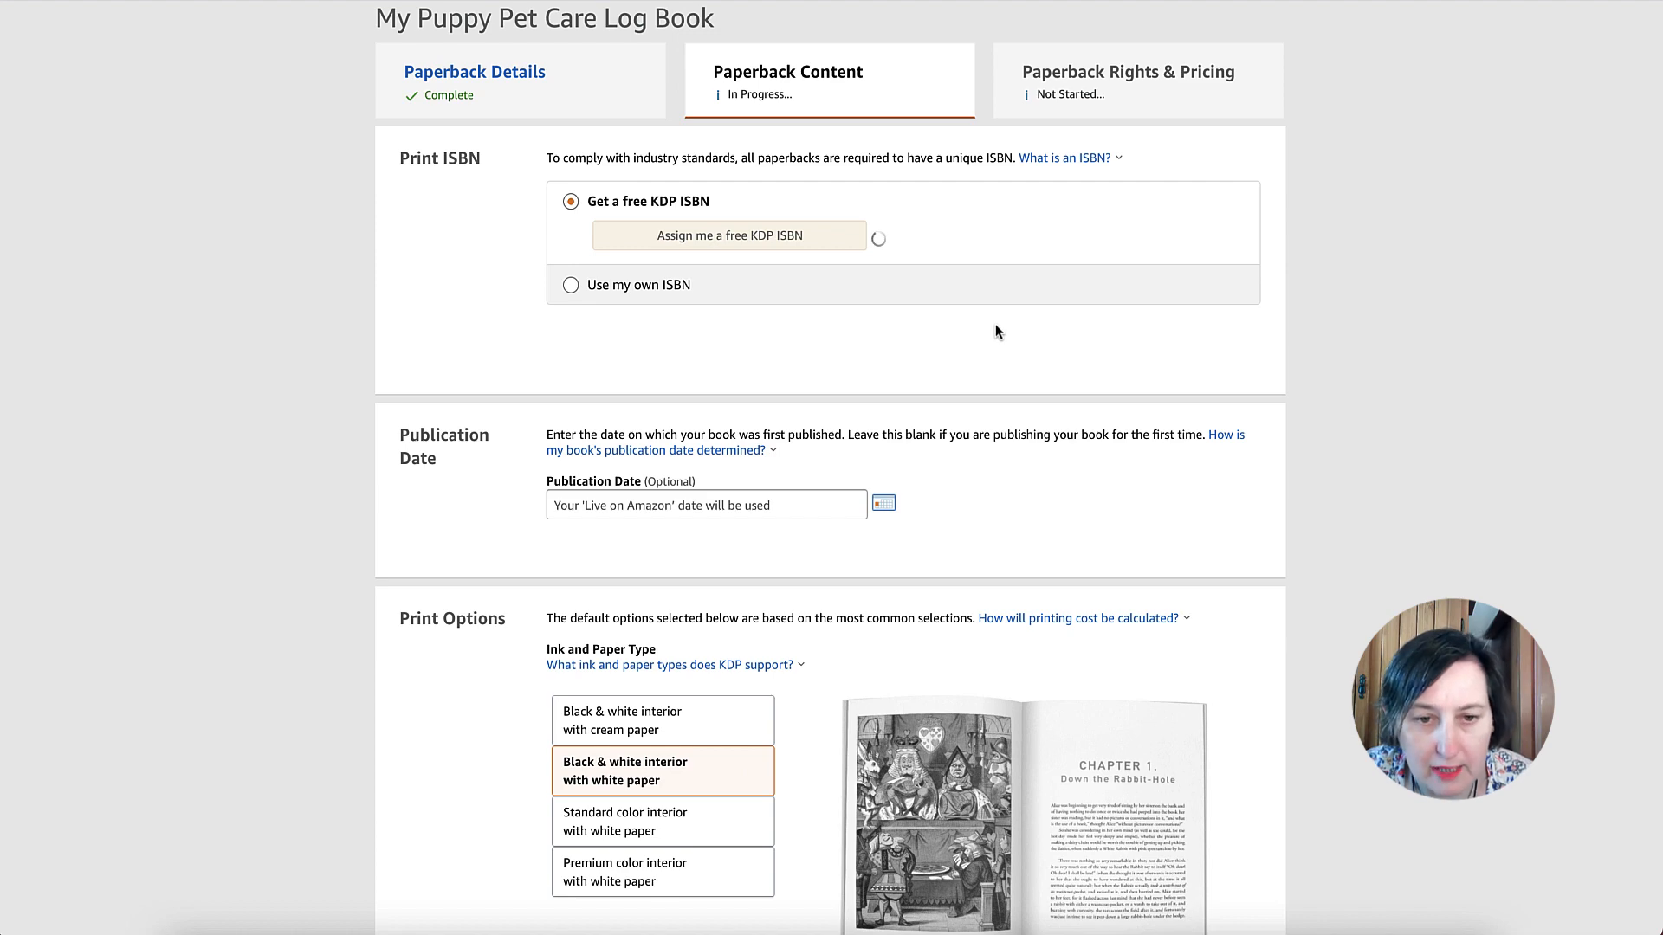
# Set the trim size to 8 x 10 in and the paperback cover finish to Glossy
pyautogui.scroll(-5, 997, 332)
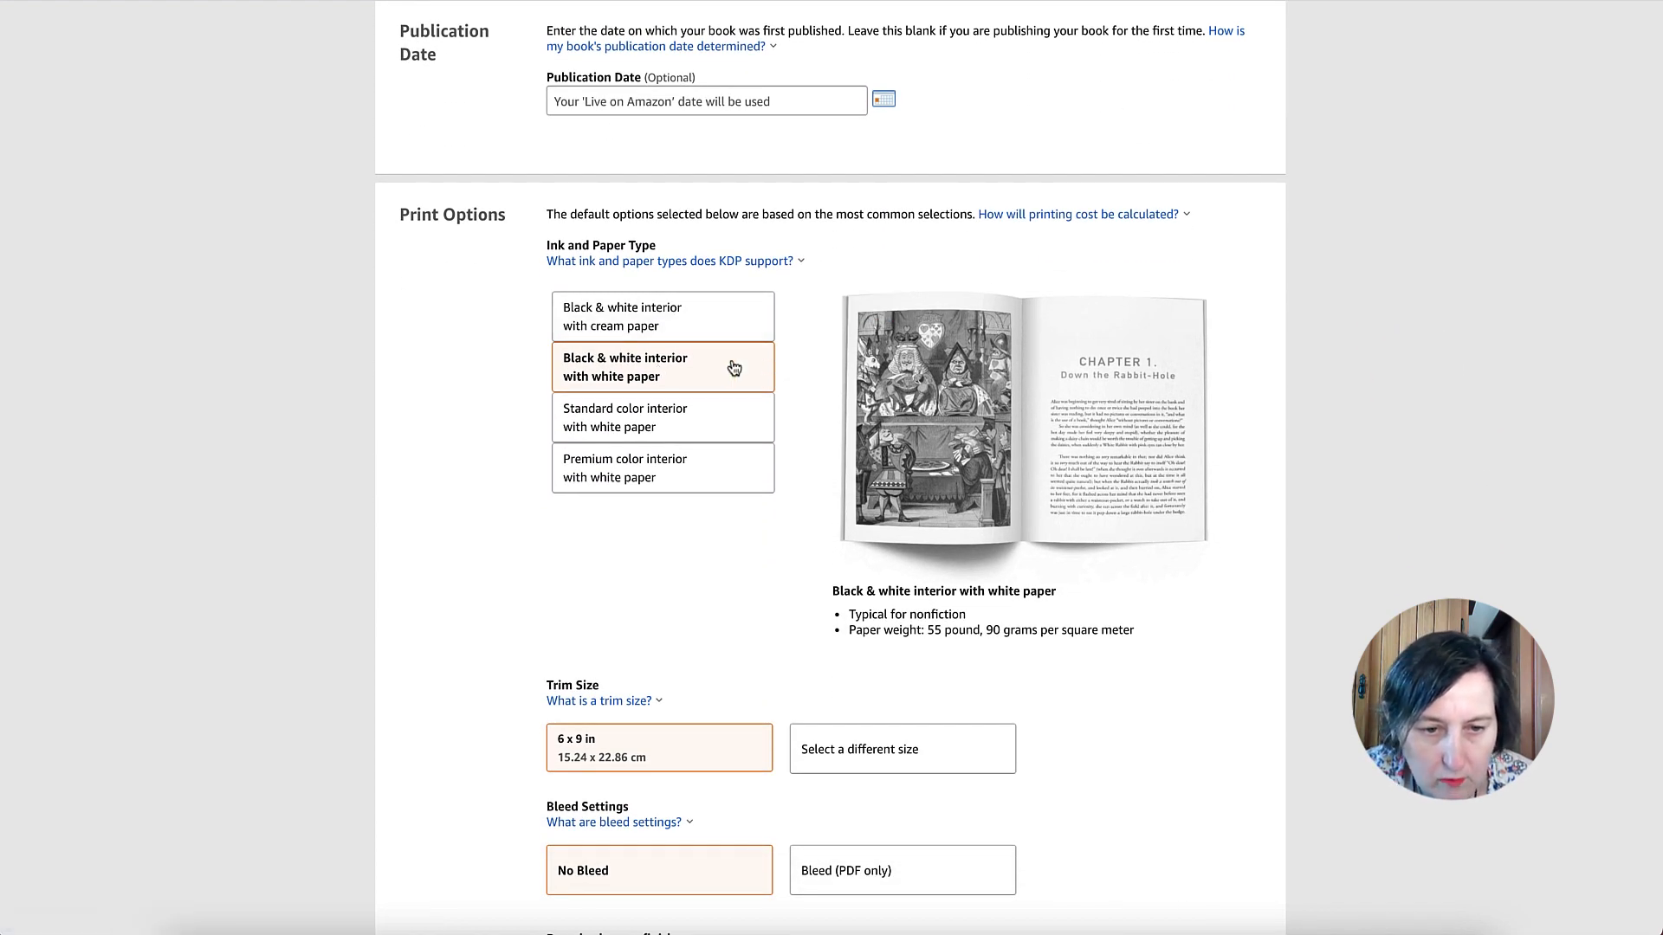
pyautogui.scroll(-5, 733, 365)
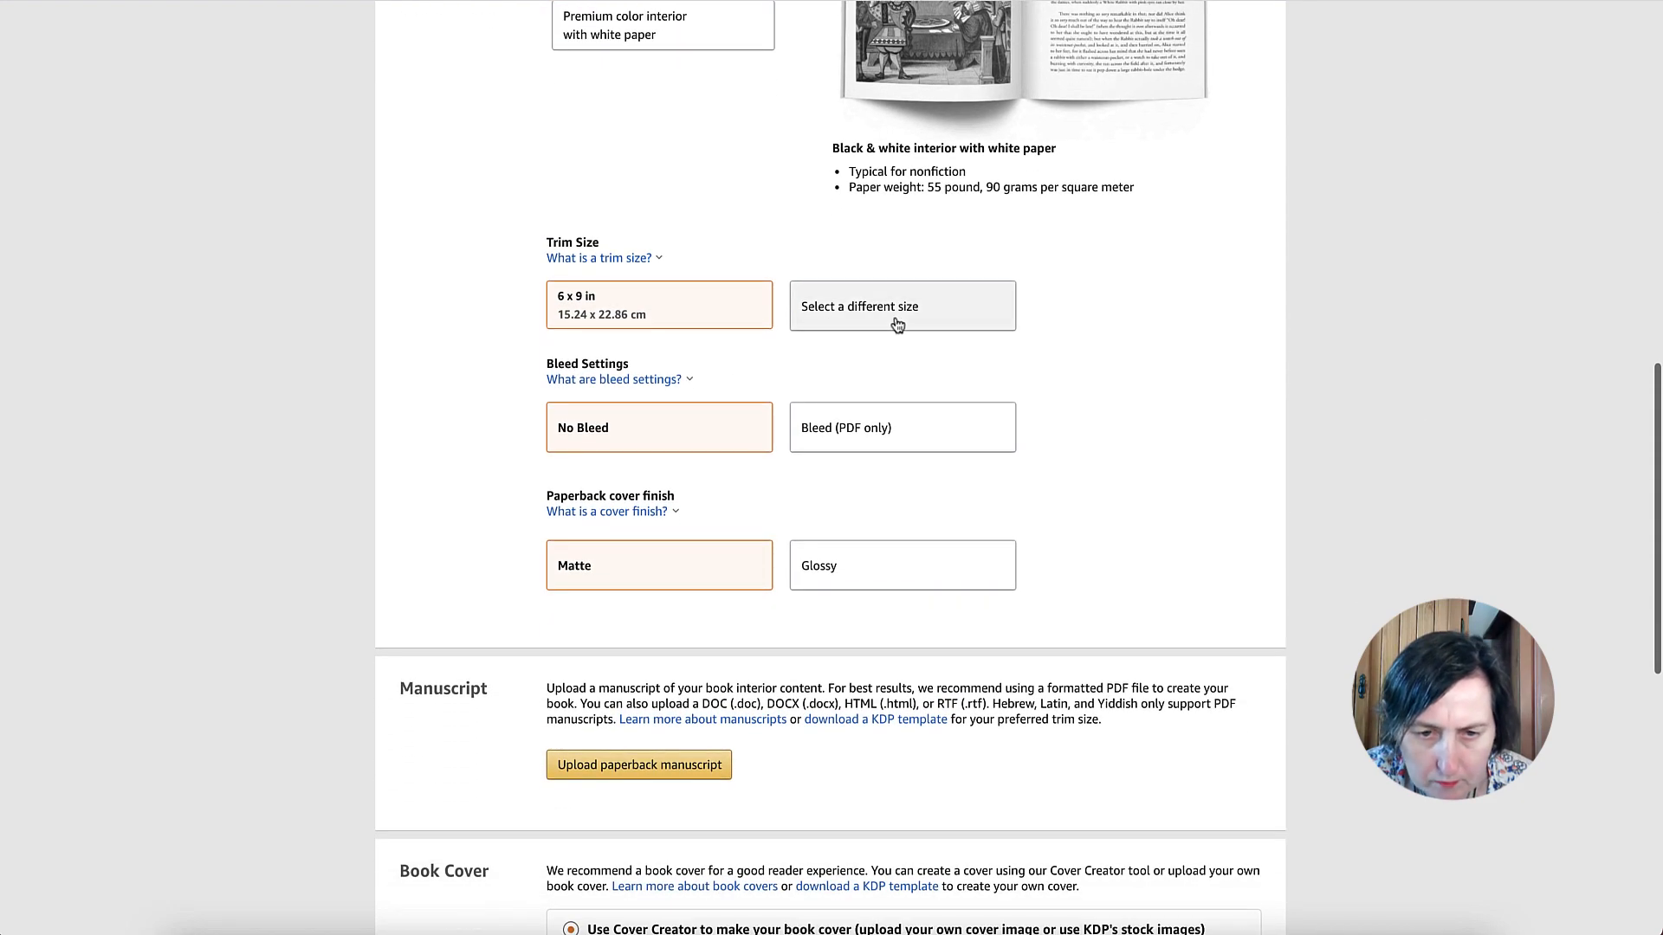
pyautogui.click(897, 325)
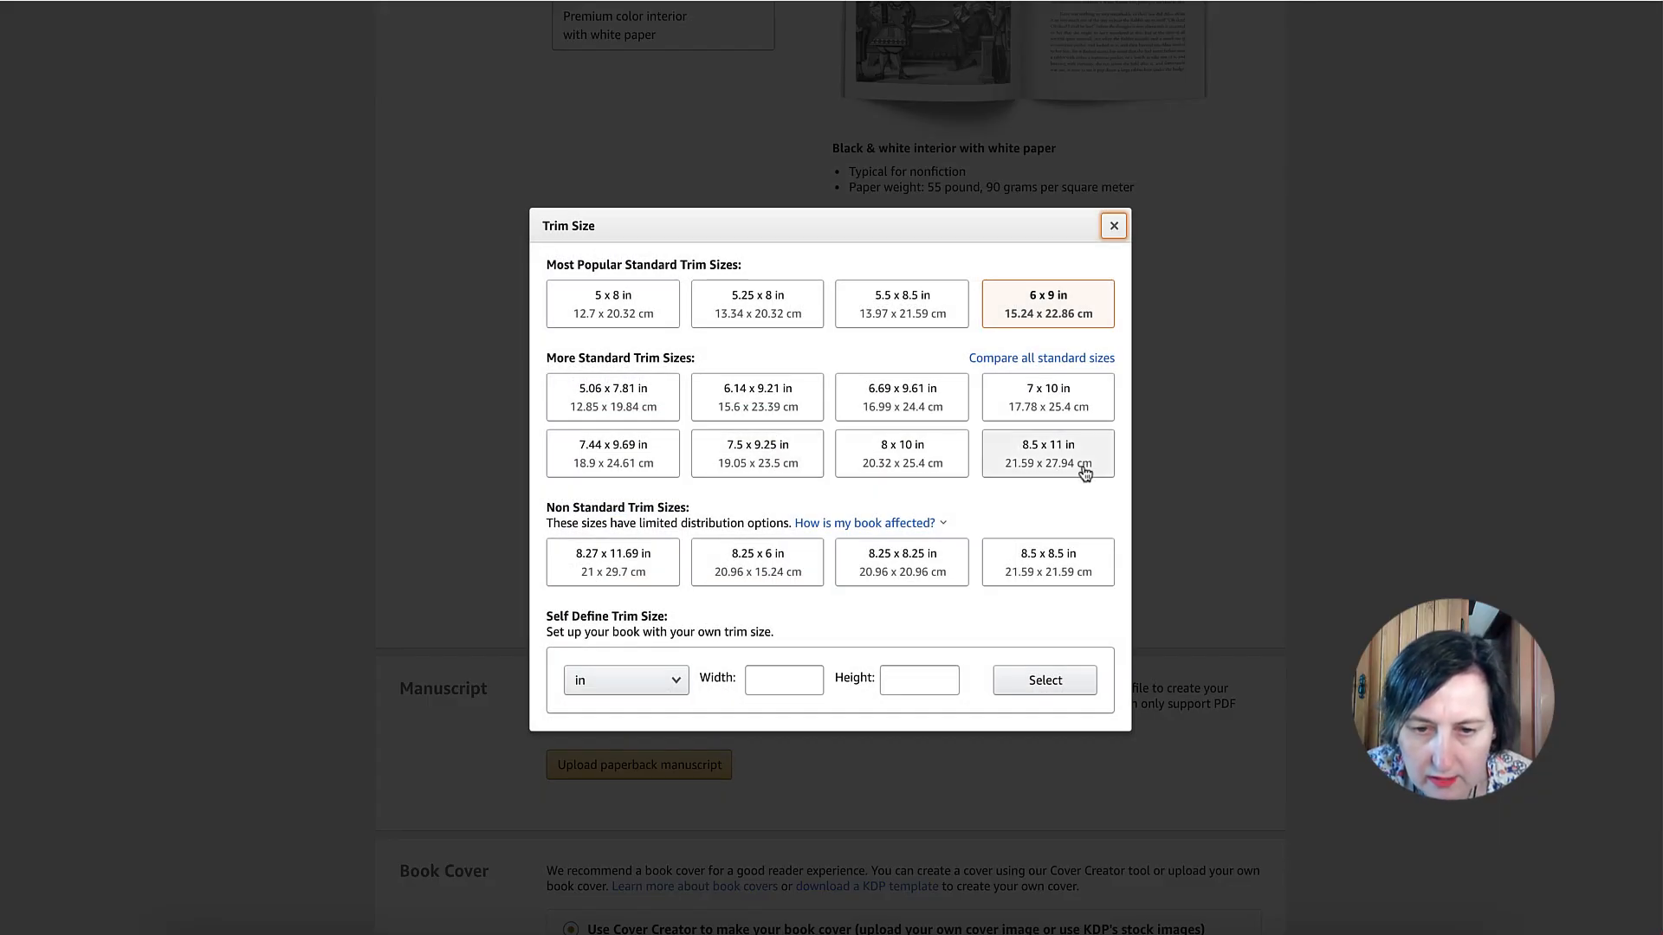
pyautogui.click(900, 462)
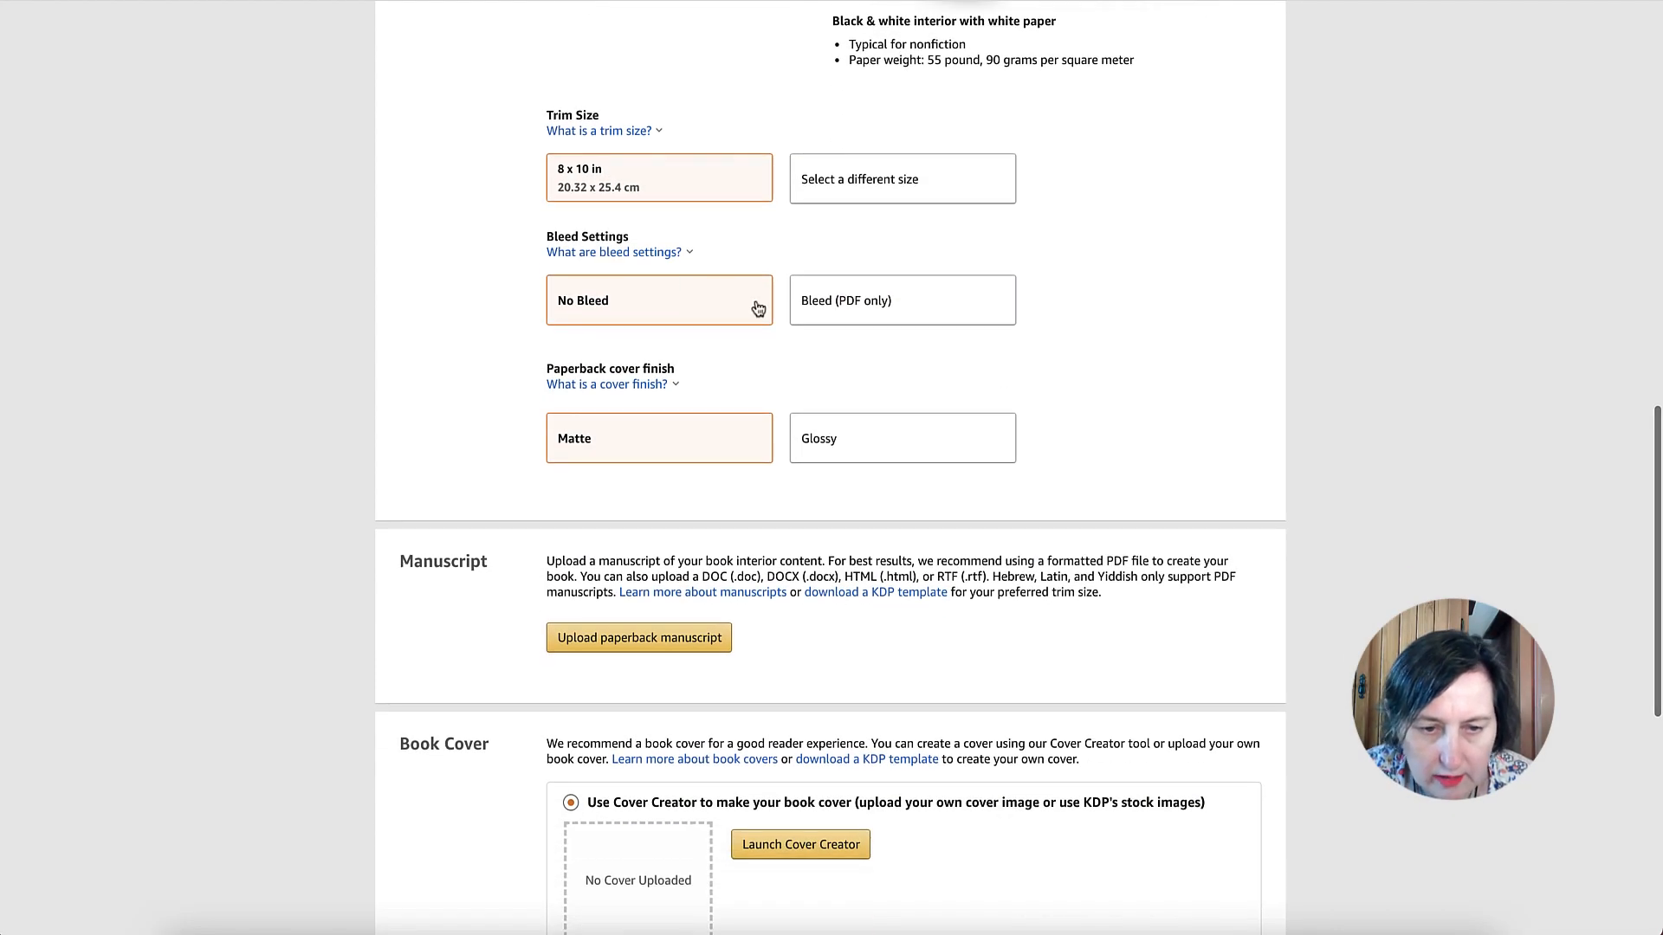
pyautogui.scroll(-3, 758, 308)
pyautogui.click(894, 224)
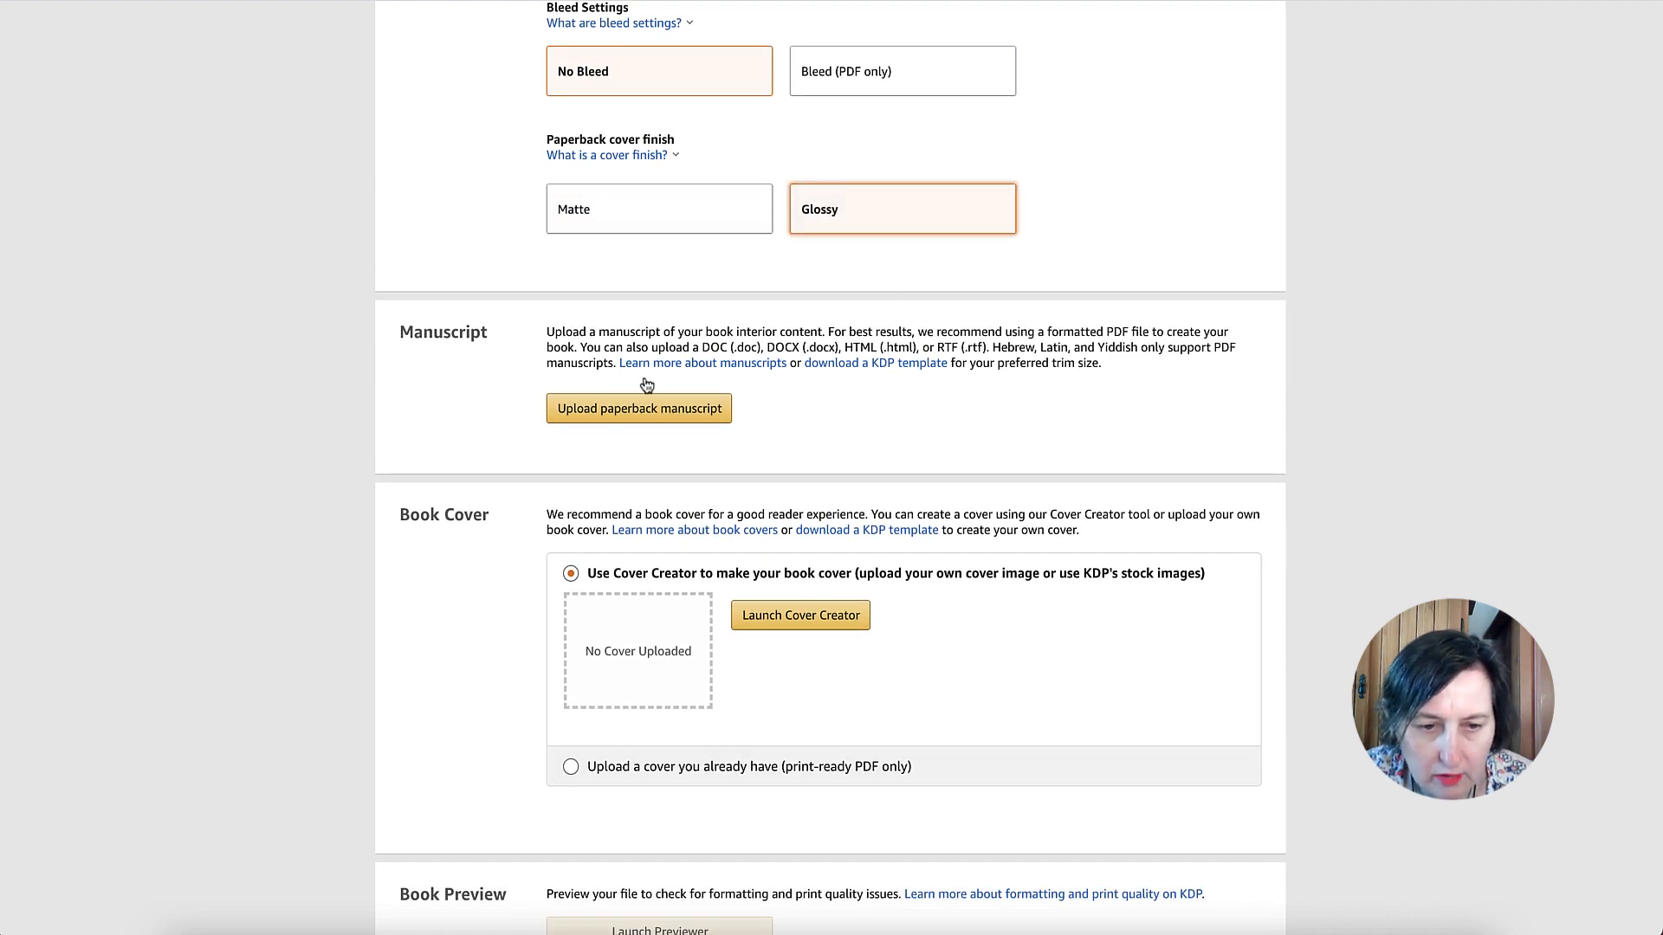
# Upload Final_Upload_KDP.pdf as the paperback manuscript and cover_final_puppy.pdf as the existing print-ready cover
pyautogui.scroll(-1, 647, 384)
pyautogui.click(693, 330)
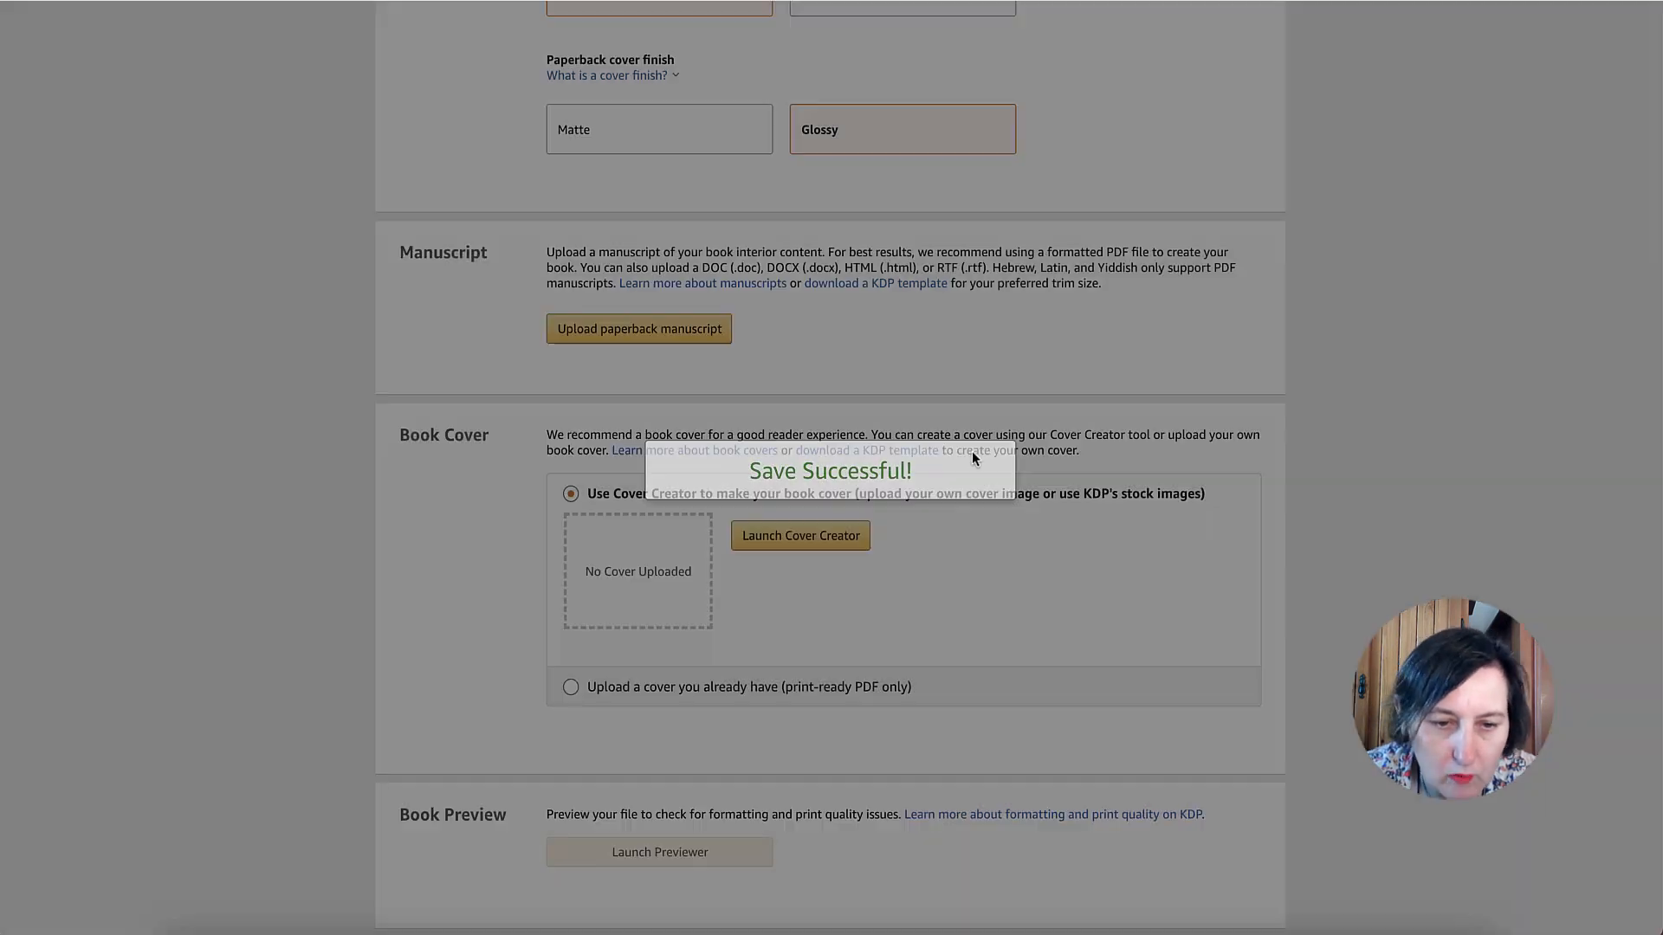
pyautogui.scroll(-1, 972, 451)
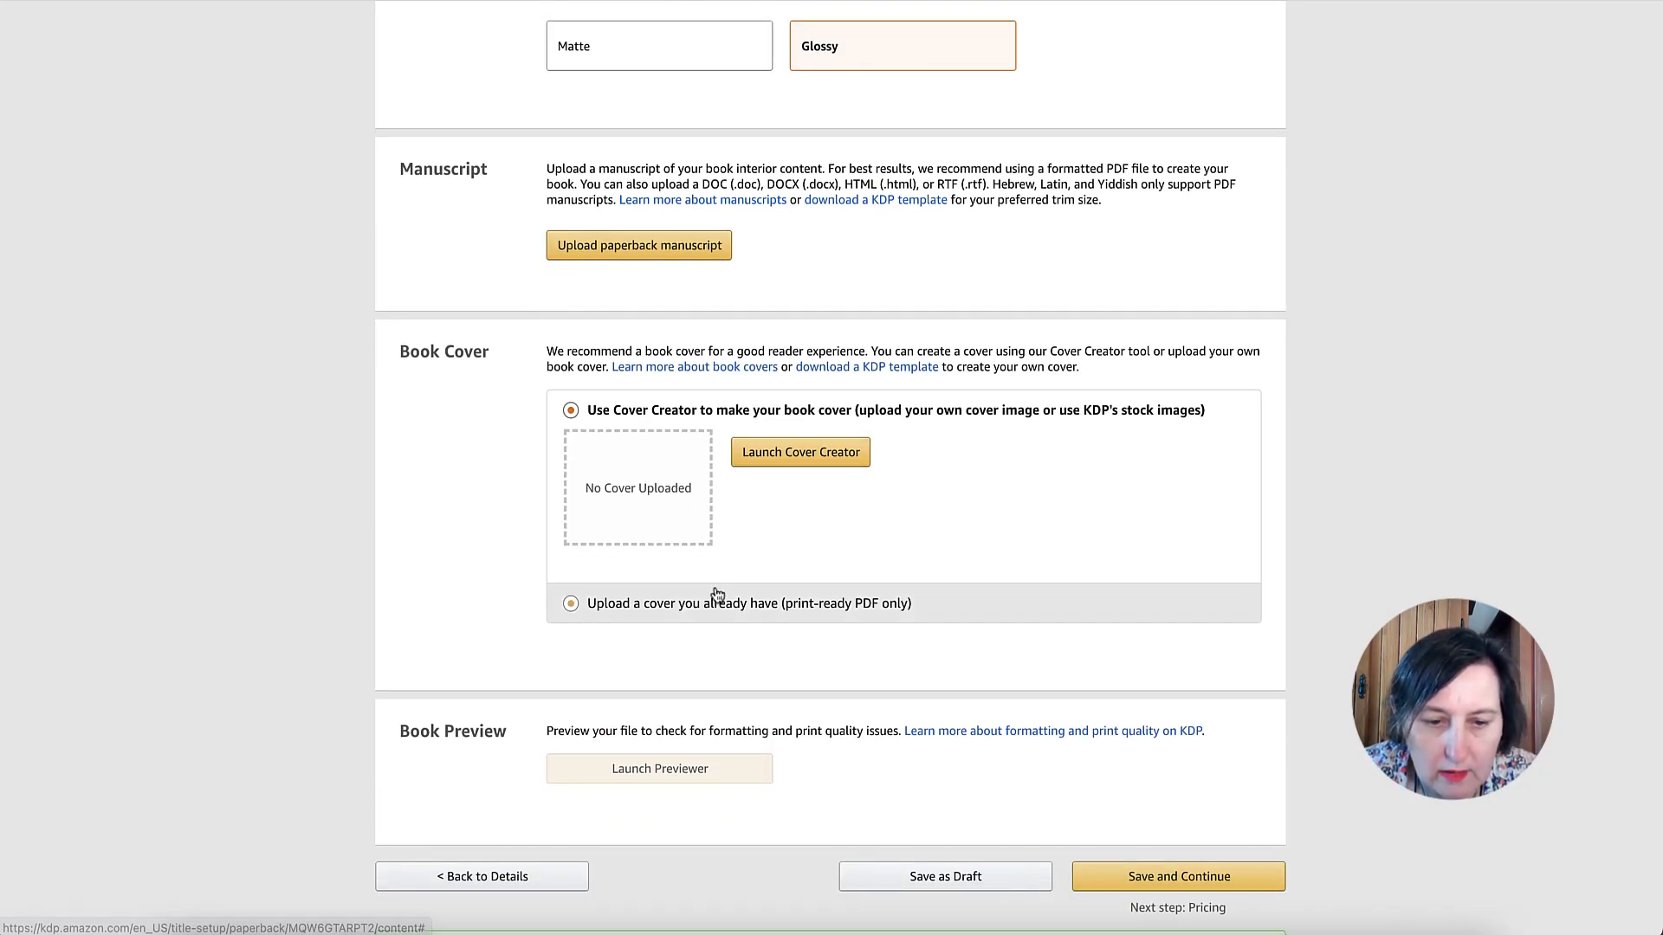
pyautogui.click(715, 602)
pyautogui.click(780, 498)
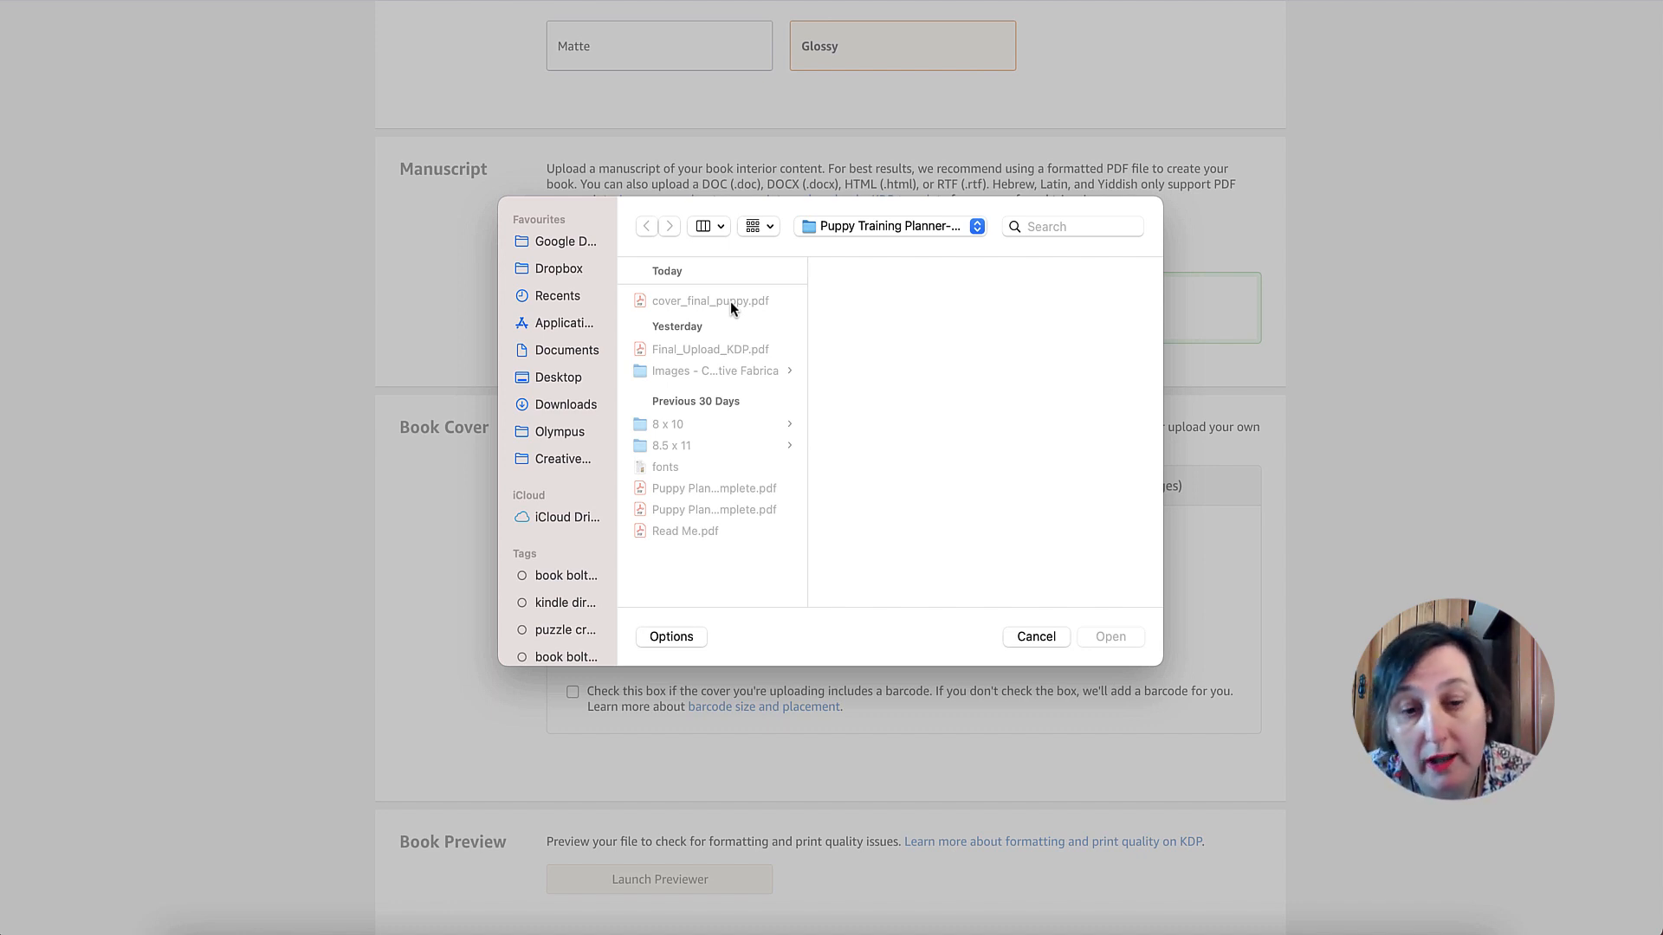
pyautogui.click(730, 302)
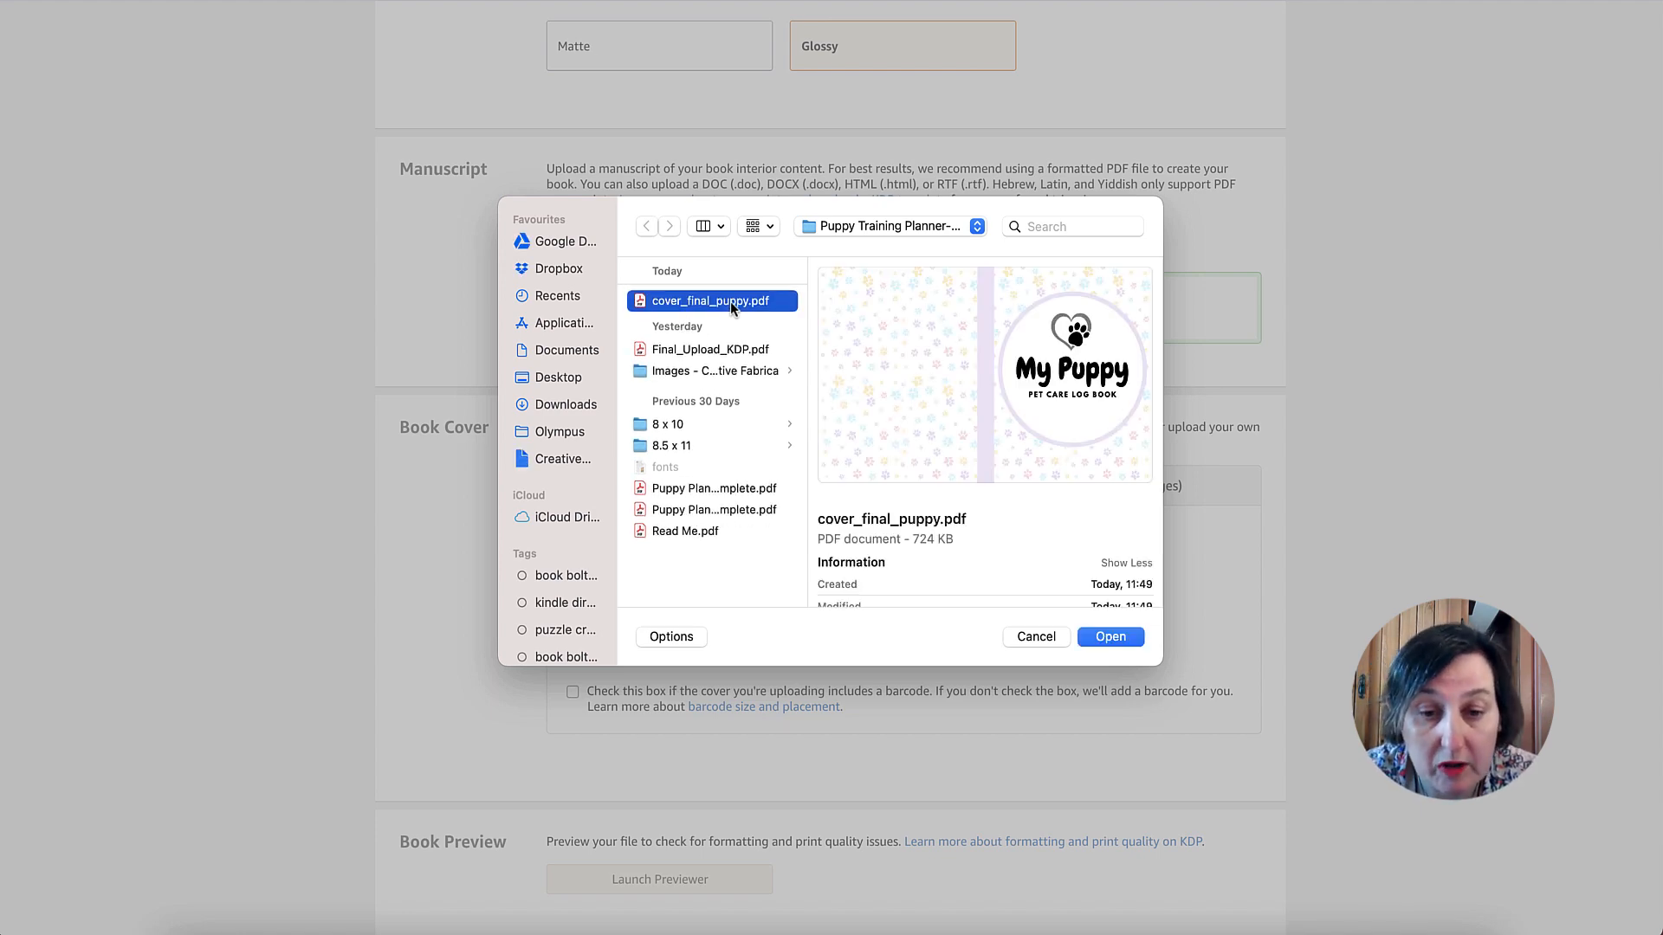
pyautogui.click(1111, 637)
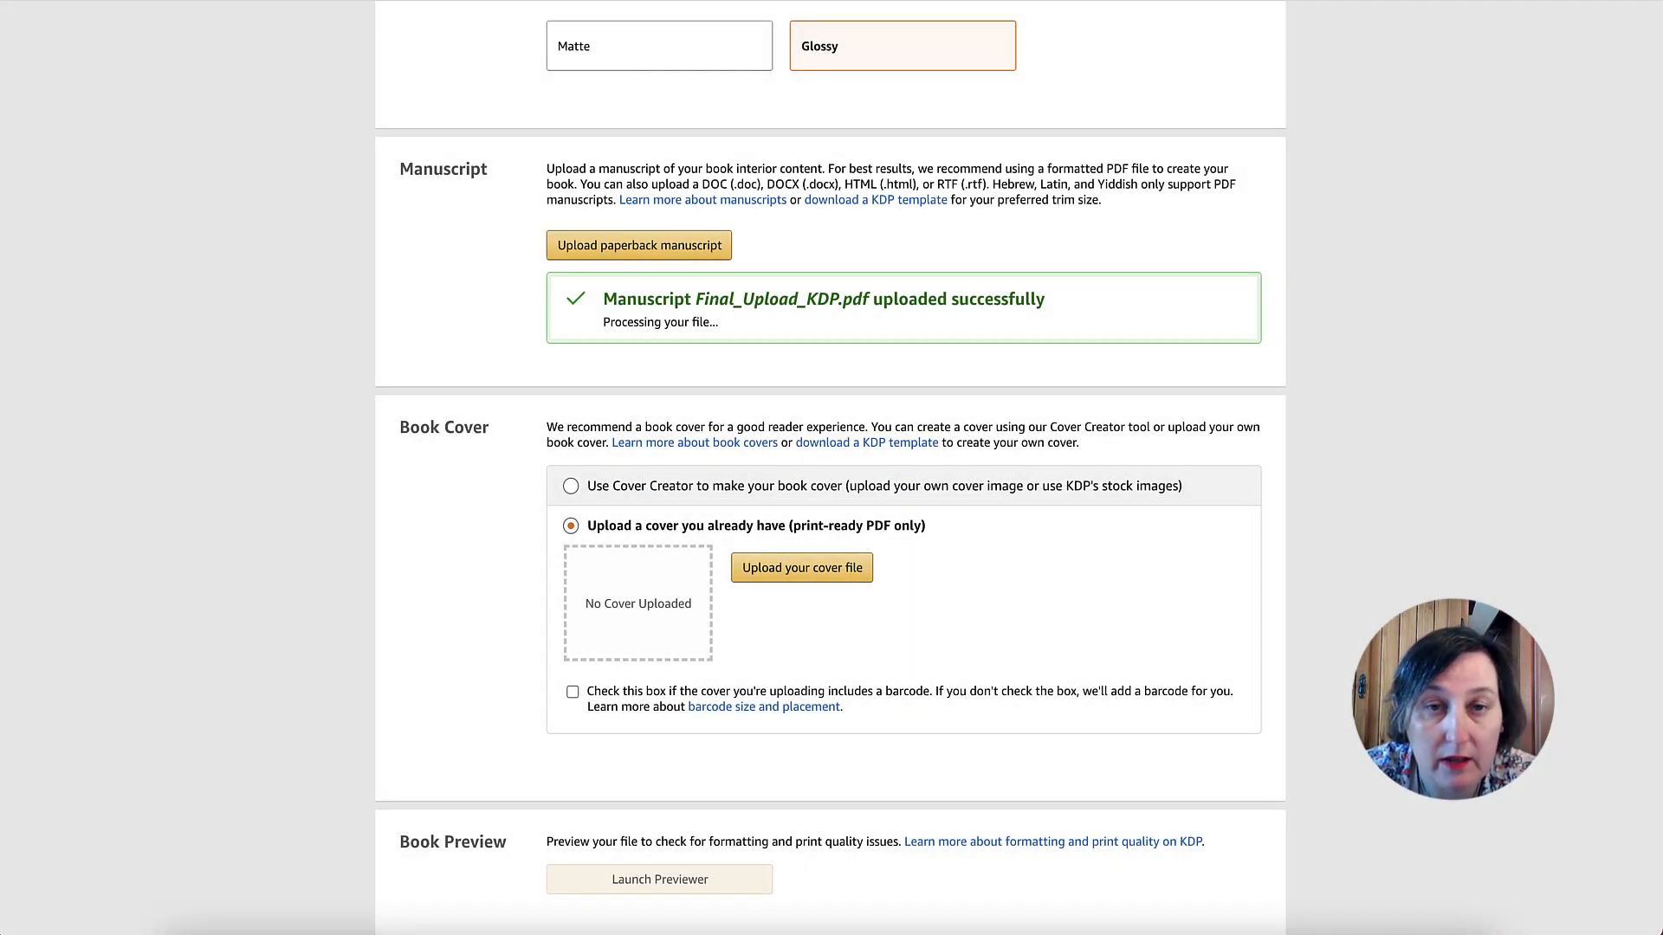
# Launch the Print Previewer for the uploaded paperback manuscript and cover
pyautogui.click(973, 0)
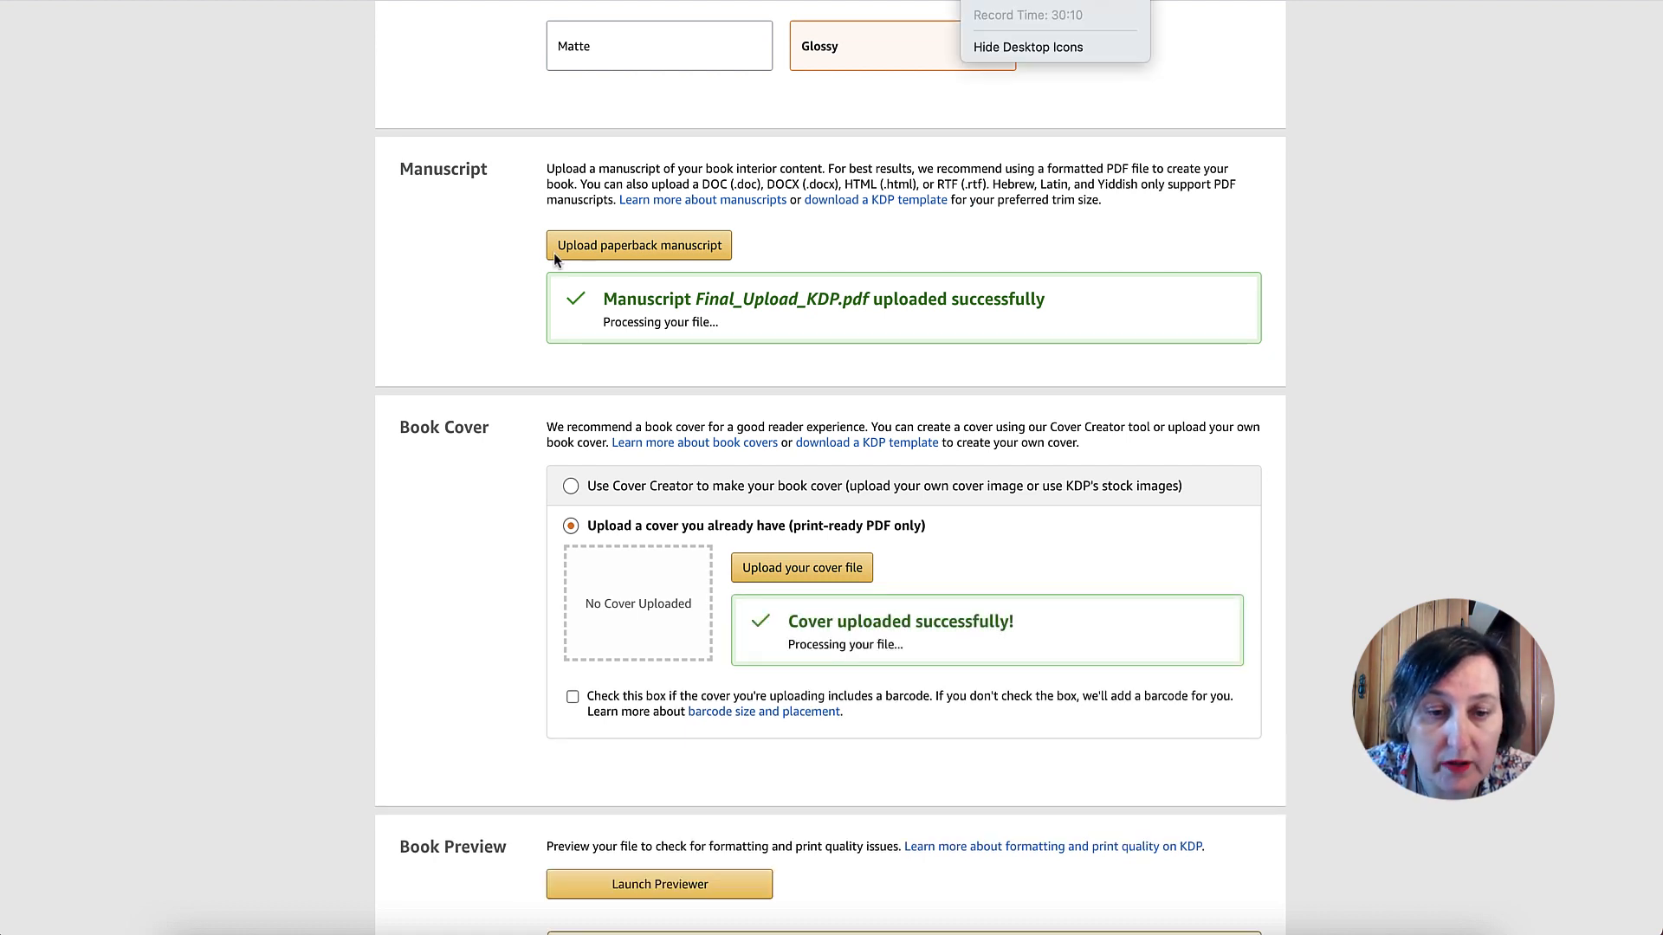
pyautogui.scroll(-4, 554, 253)
pyautogui.scroll(-1, 554, 252)
pyautogui.click(695, 468)
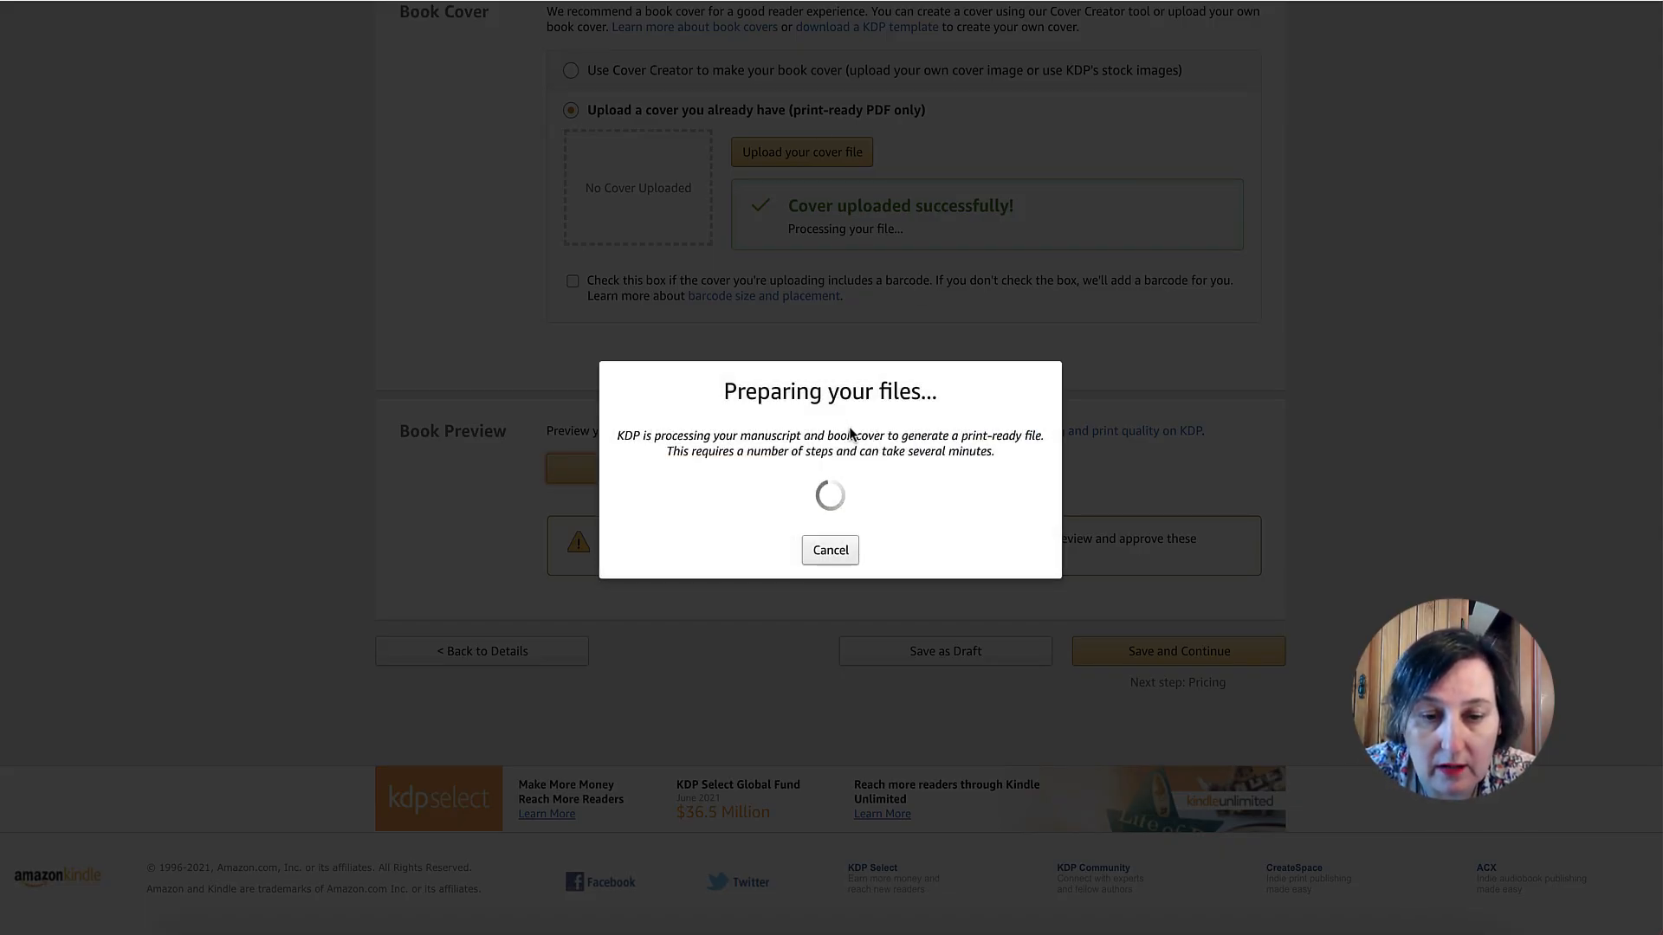
pyautogui.click(970, 1)
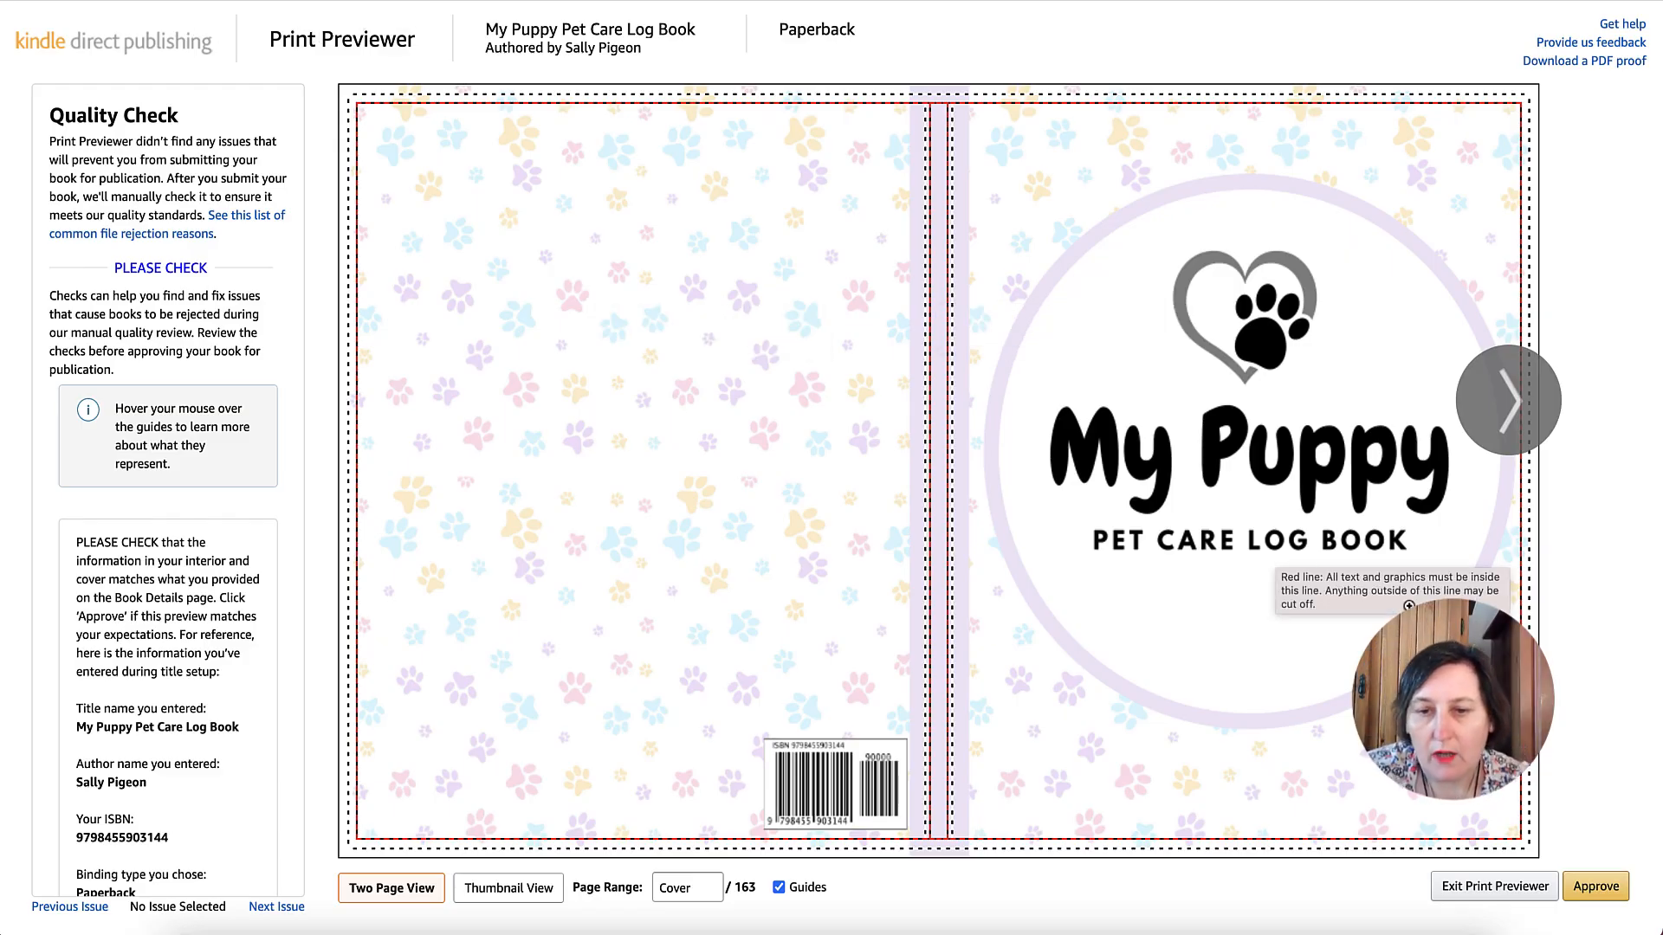
# Page through the book preview from the cover to pages 162-163, examining the layout of every spread against the margin guides
pyautogui.click(1503, 397)
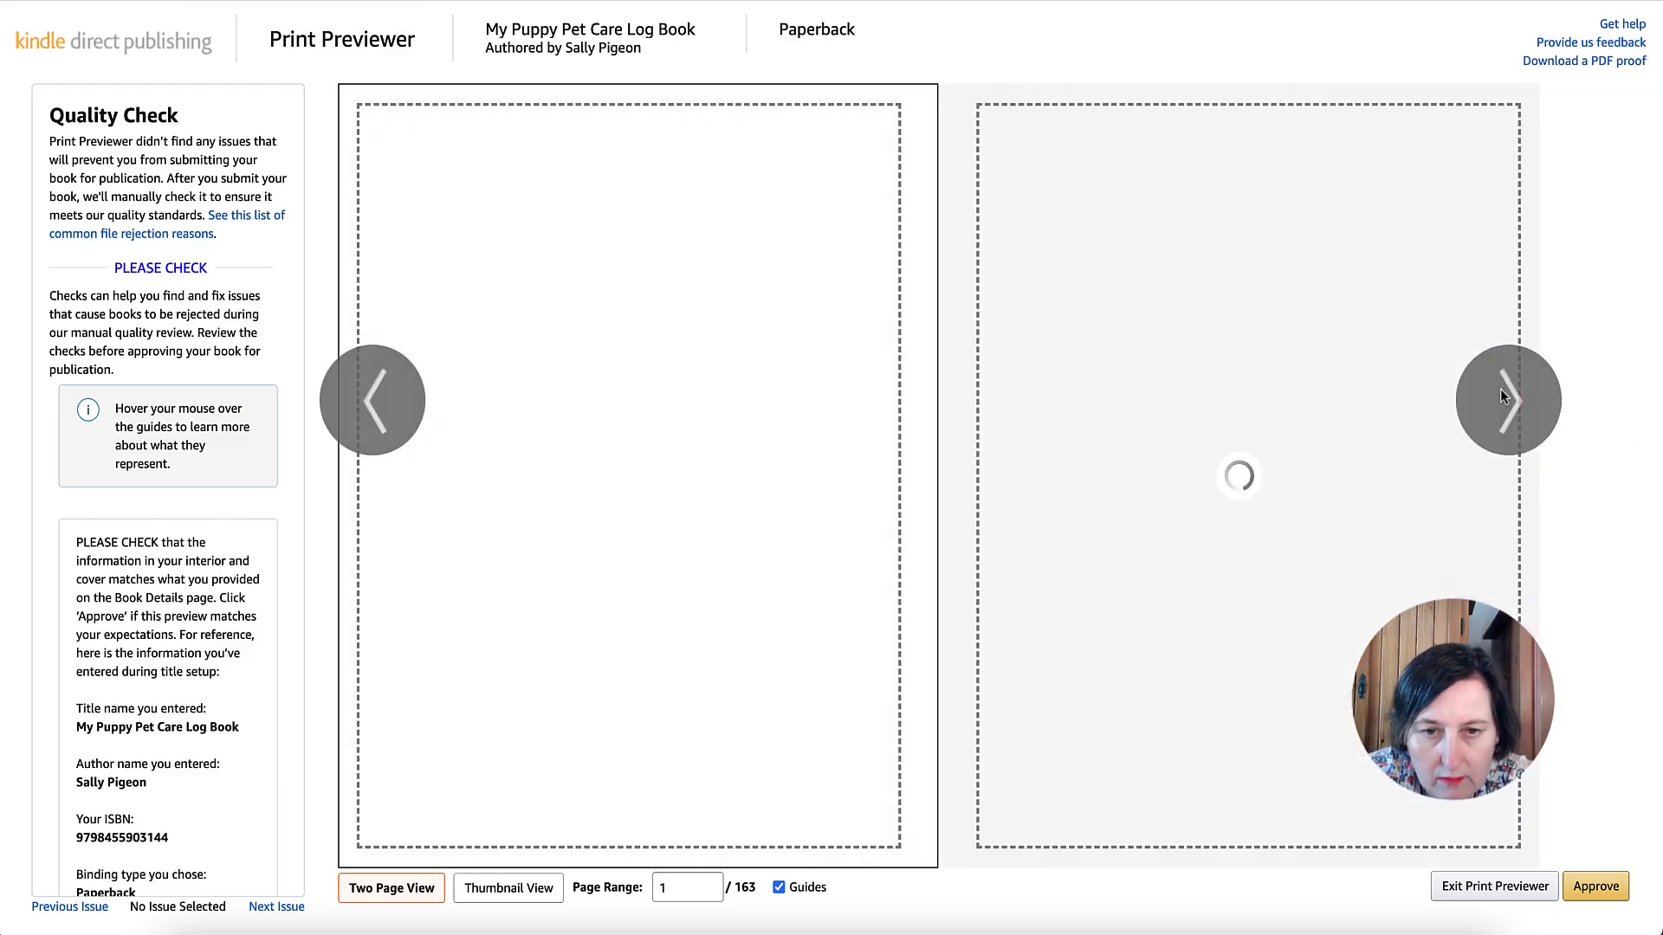
pyautogui.click(1508, 400)
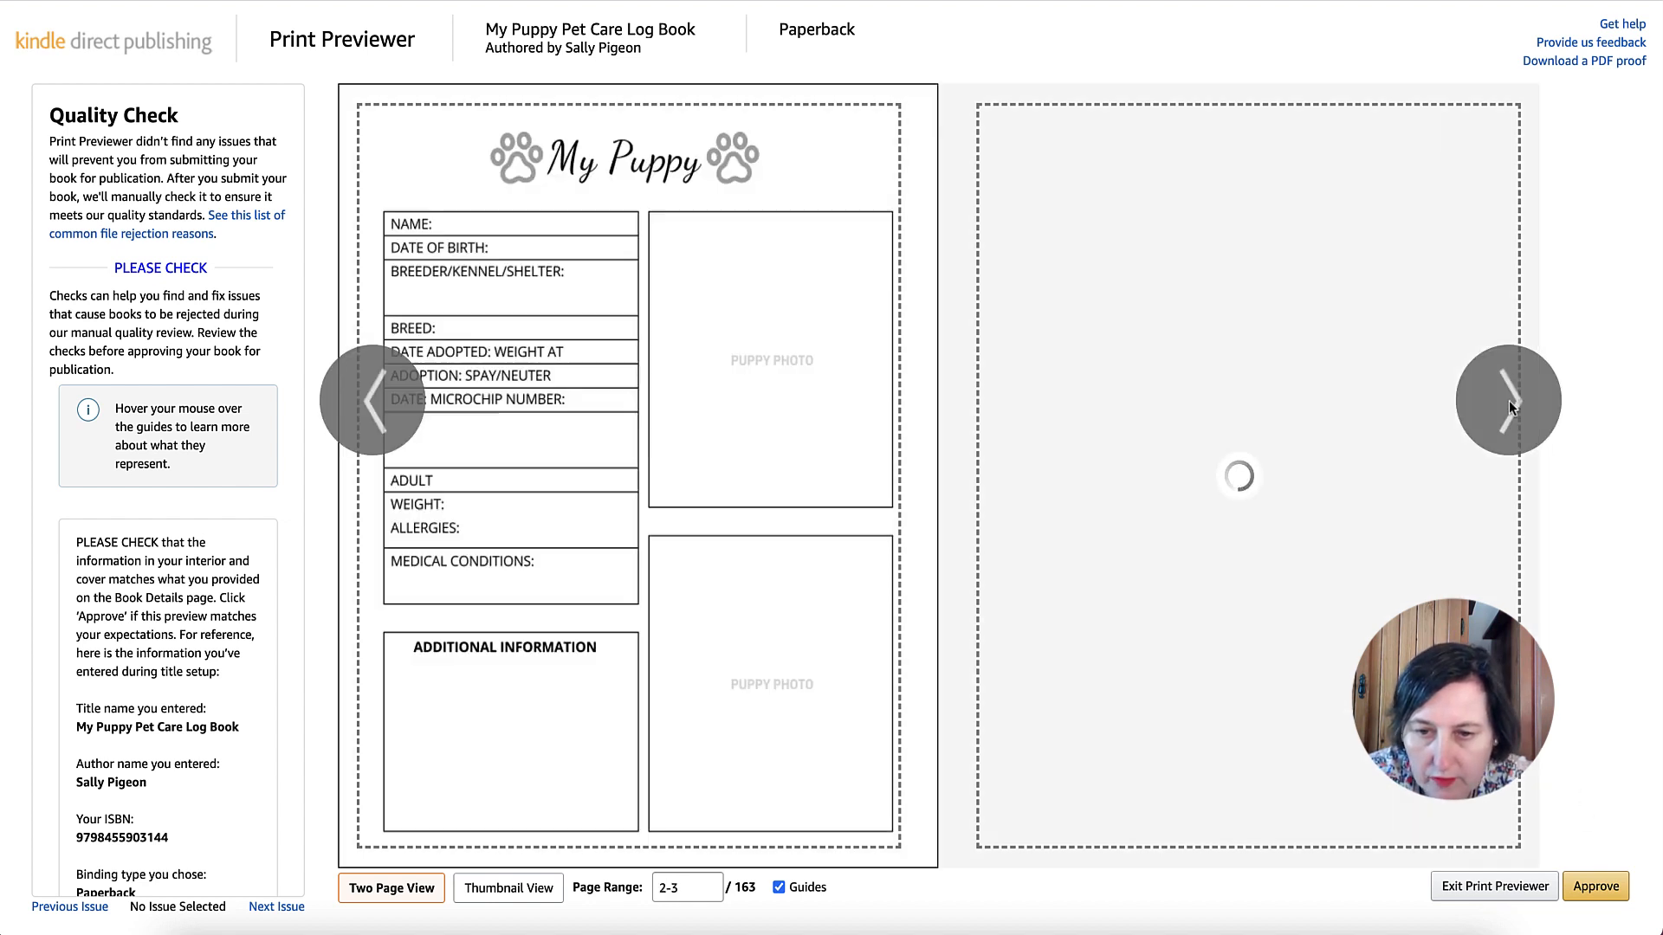
pyautogui.click(1509, 400)
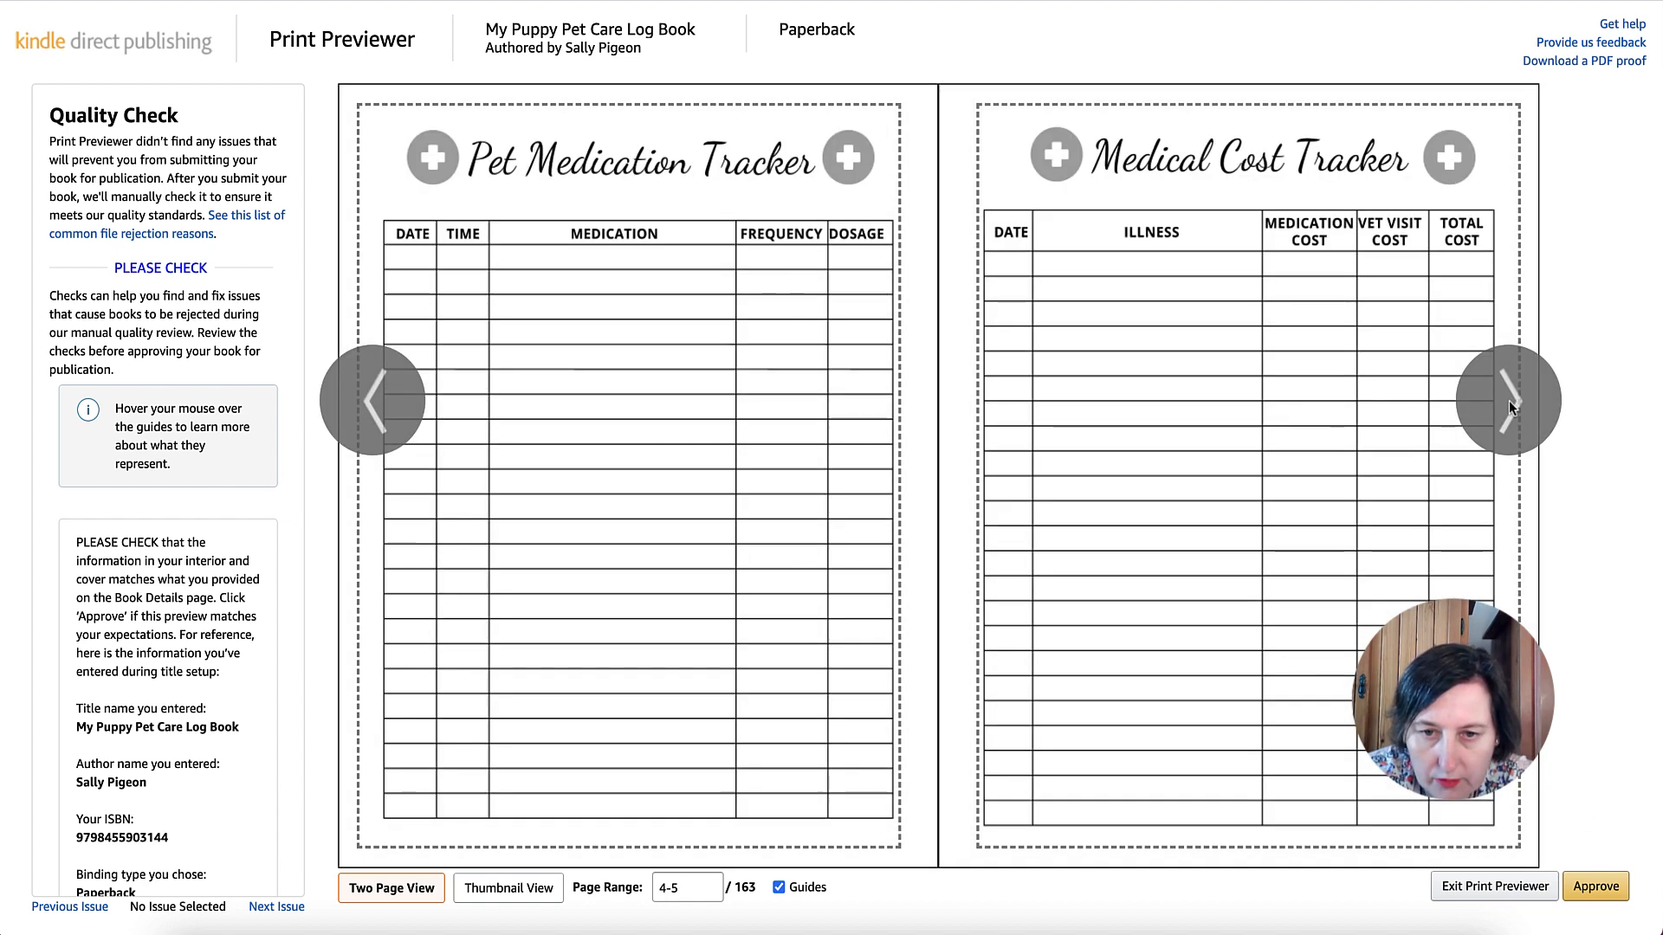
pyautogui.click(1509, 400)
pyautogui.click(1508, 400)
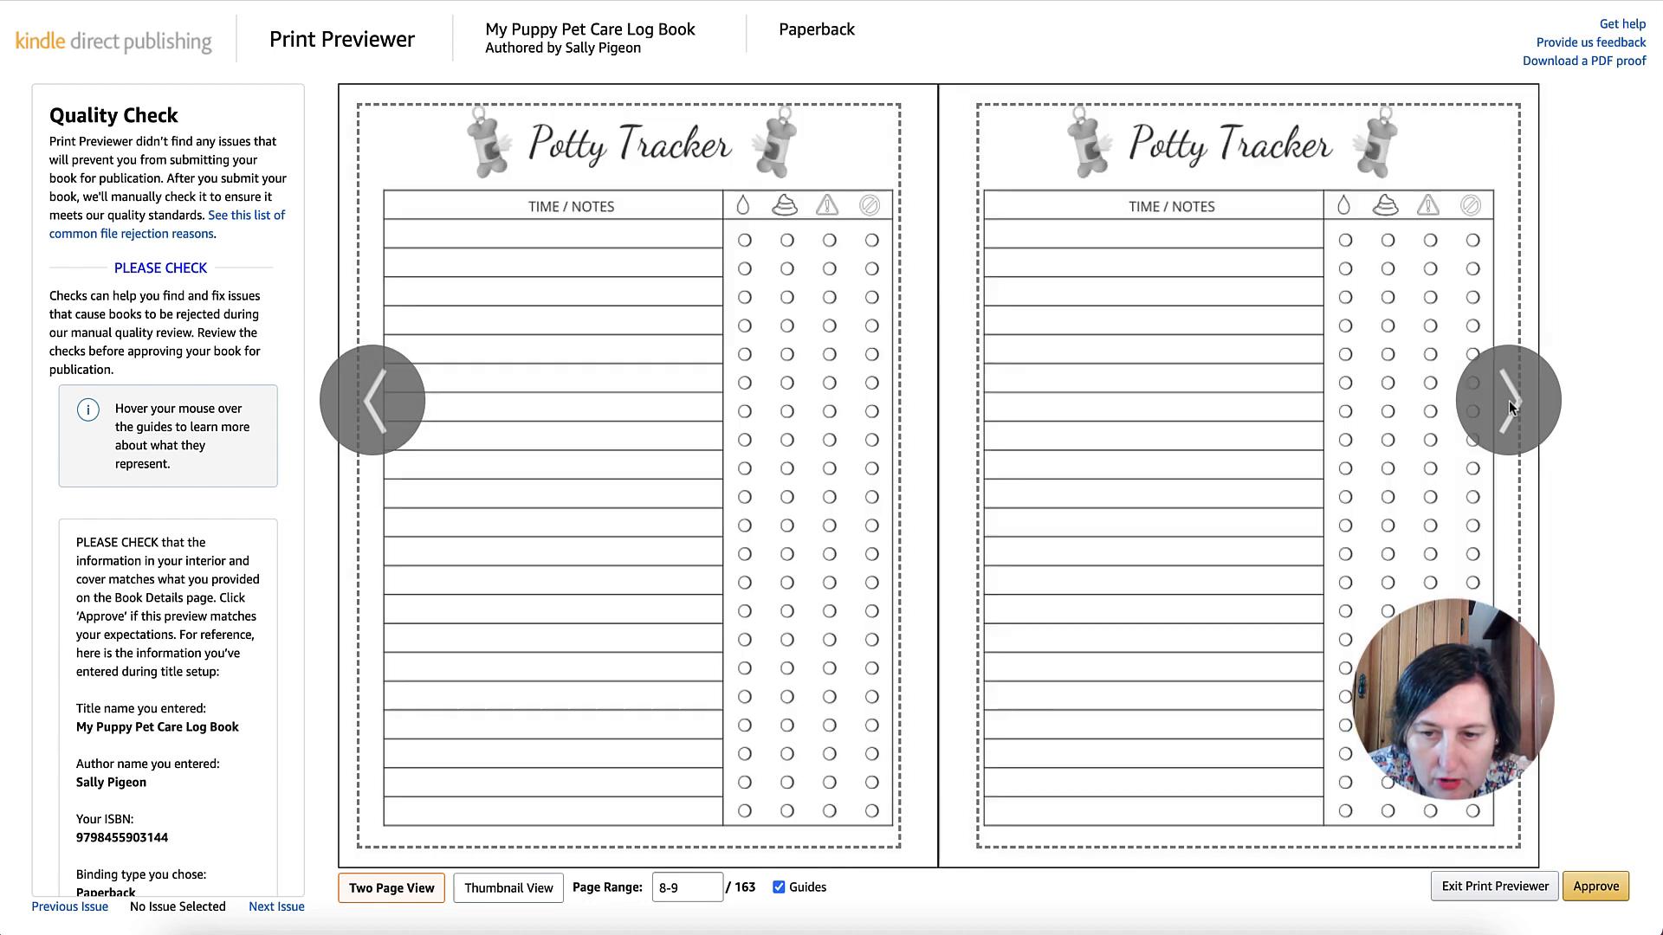
pyautogui.click(1509, 400)
pyautogui.click(1509, 400)
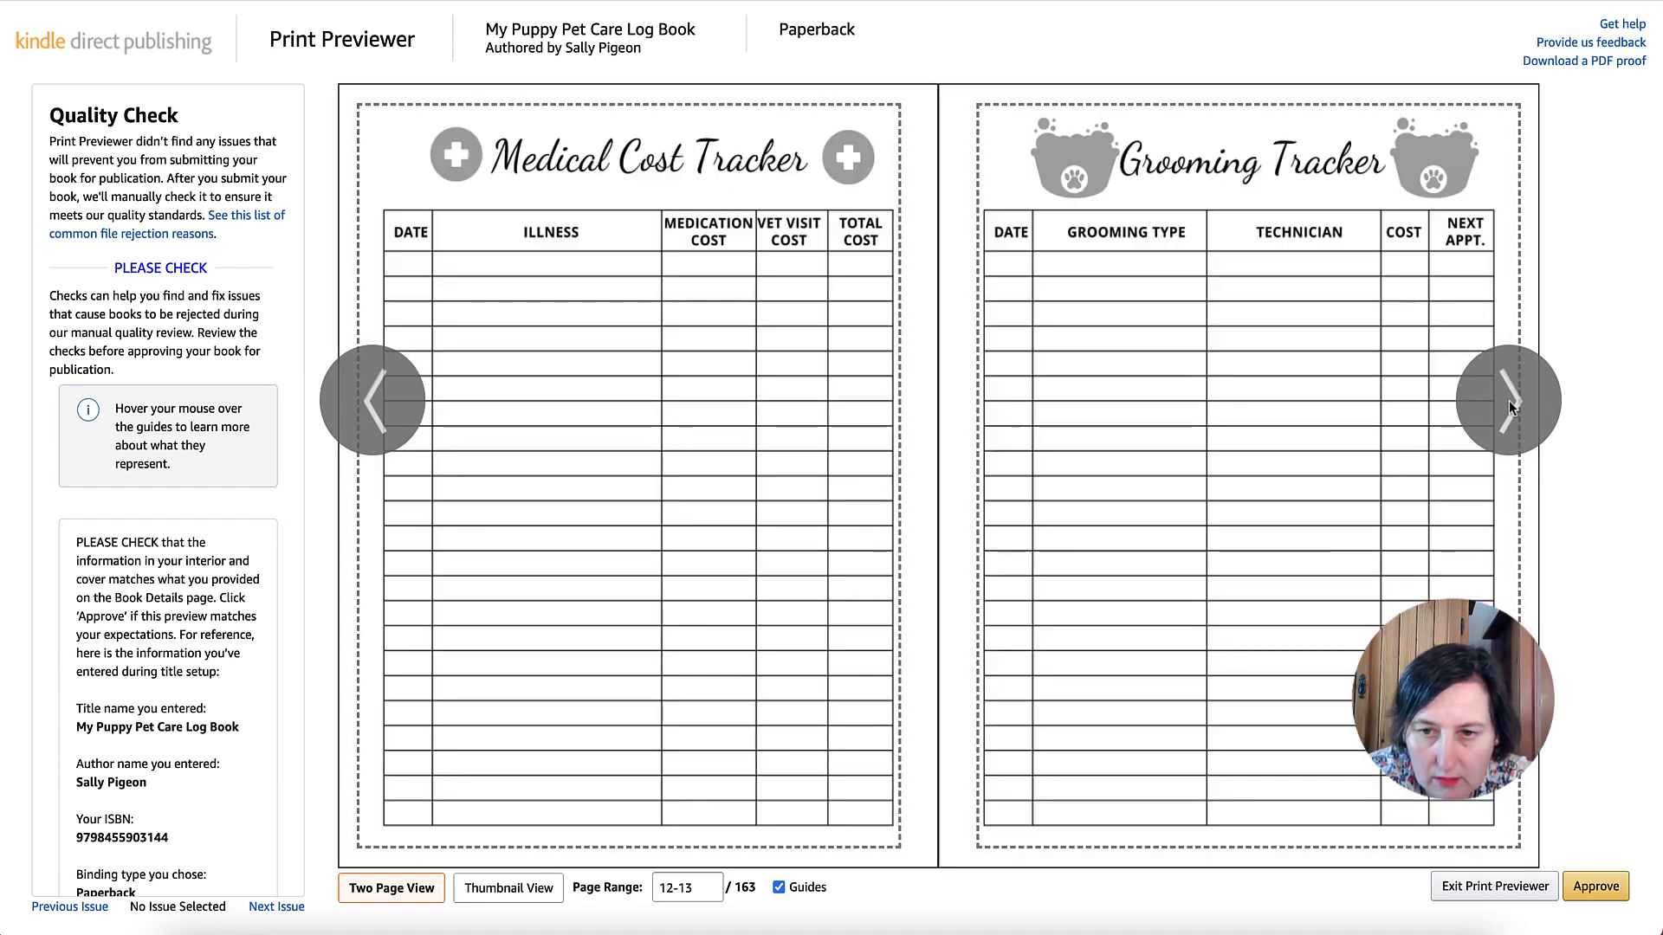
pyautogui.click(1509, 400)
pyautogui.click(1508, 400)
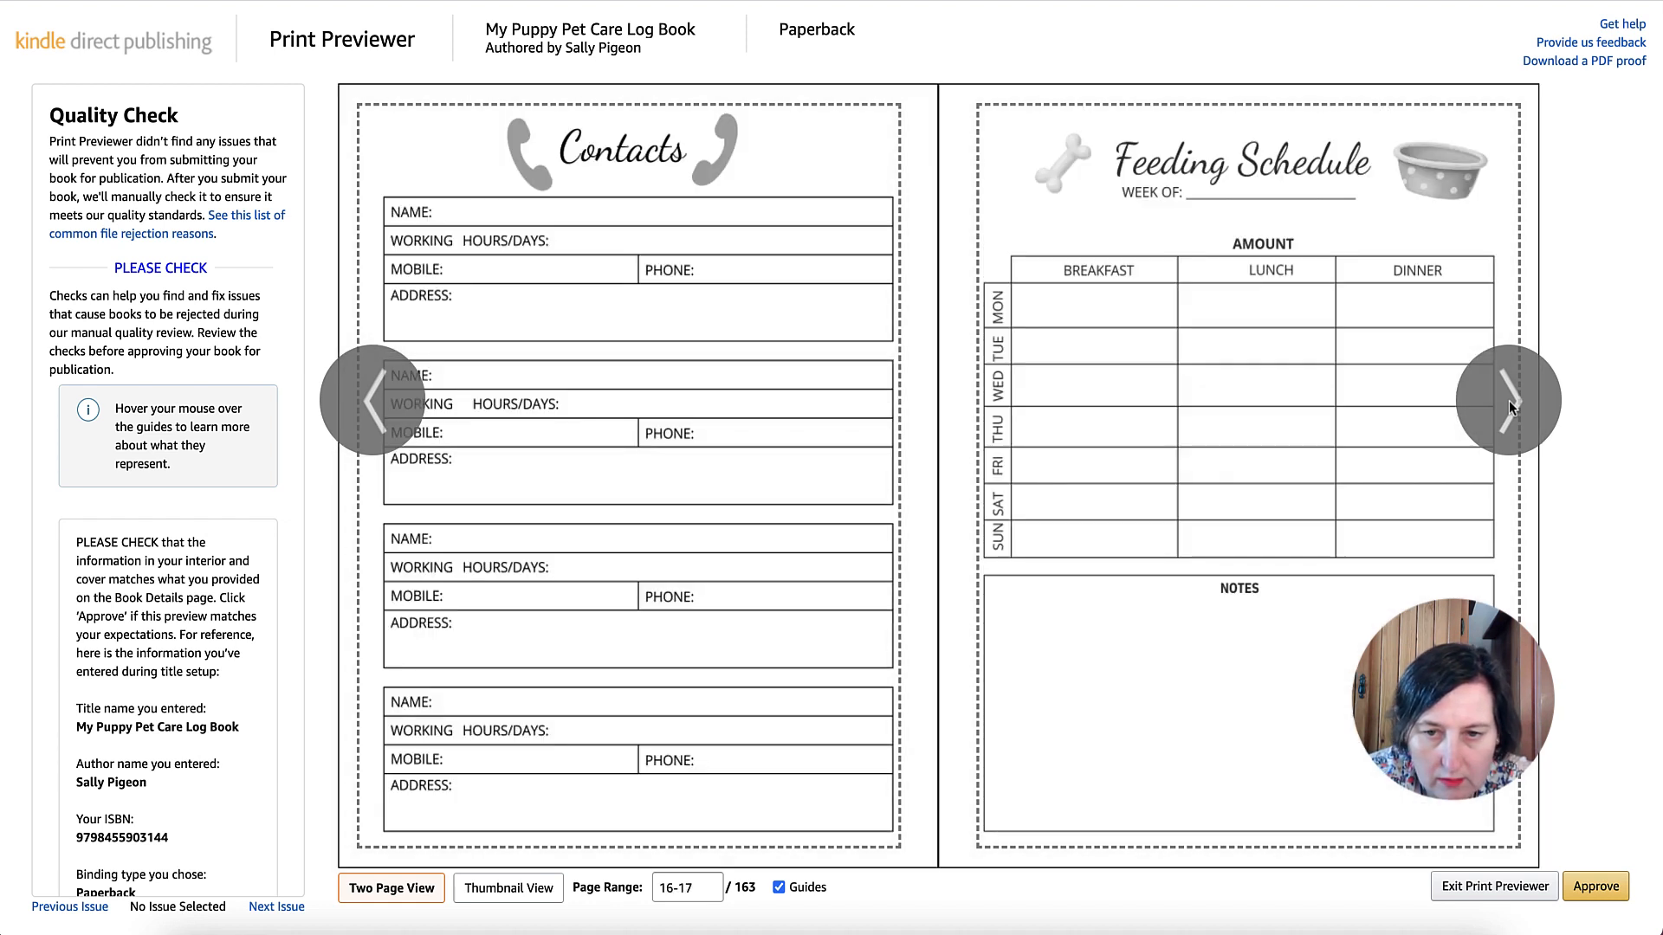
pyautogui.click(1509, 400)
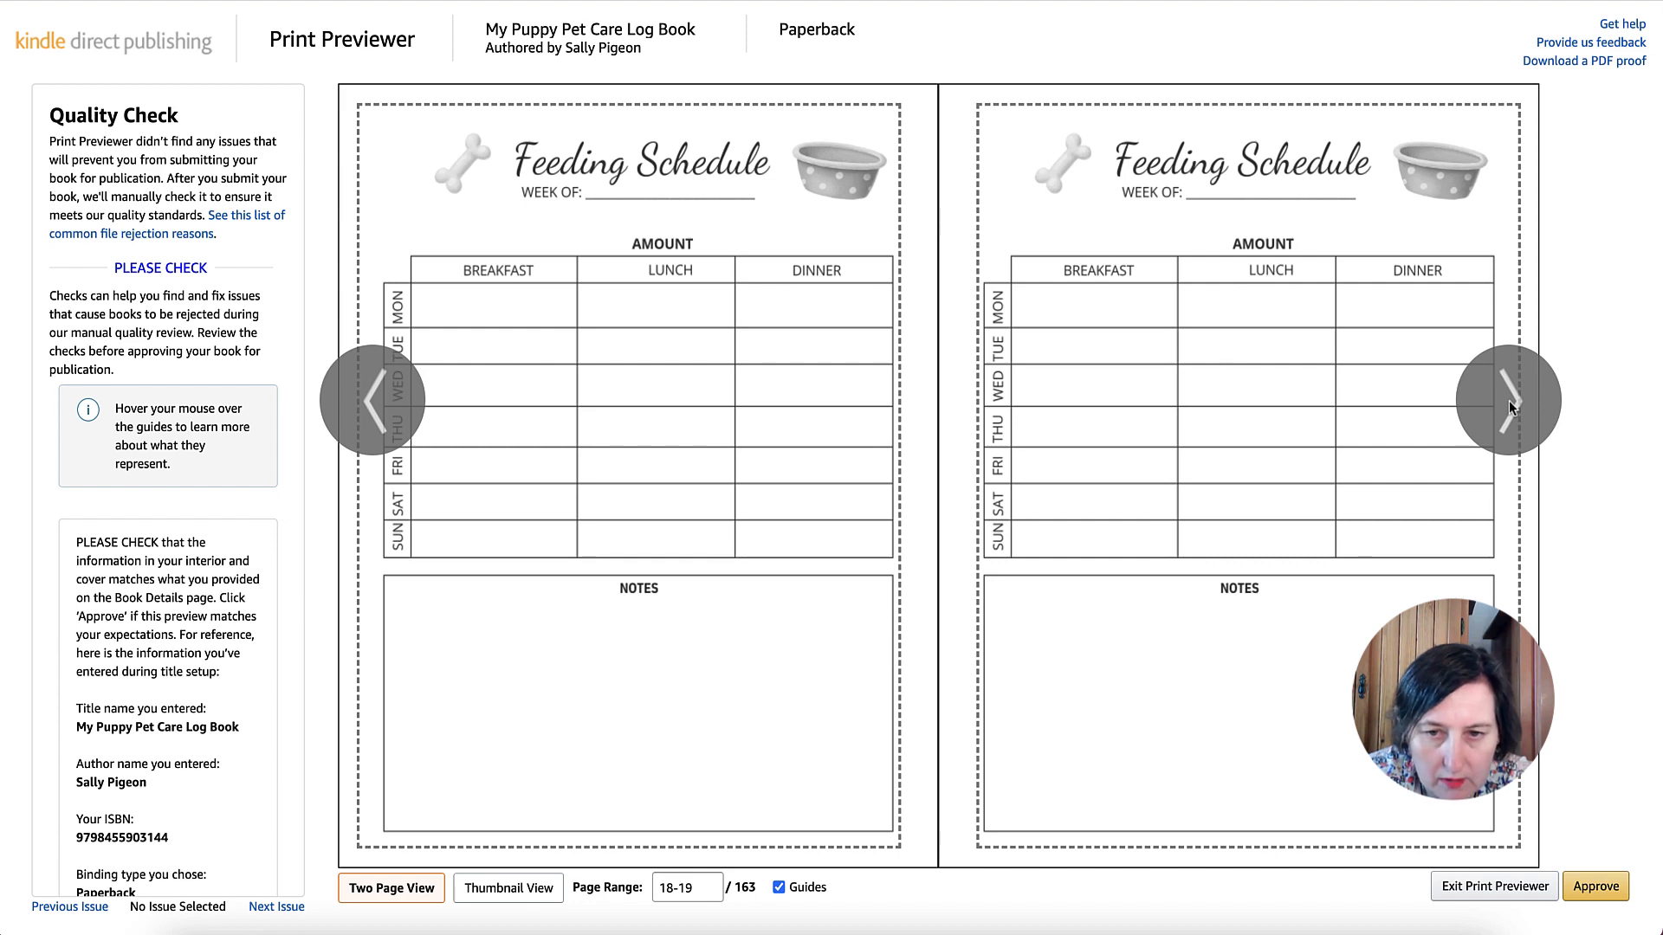
pyautogui.click(1509, 400)
pyautogui.click(1508, 400)
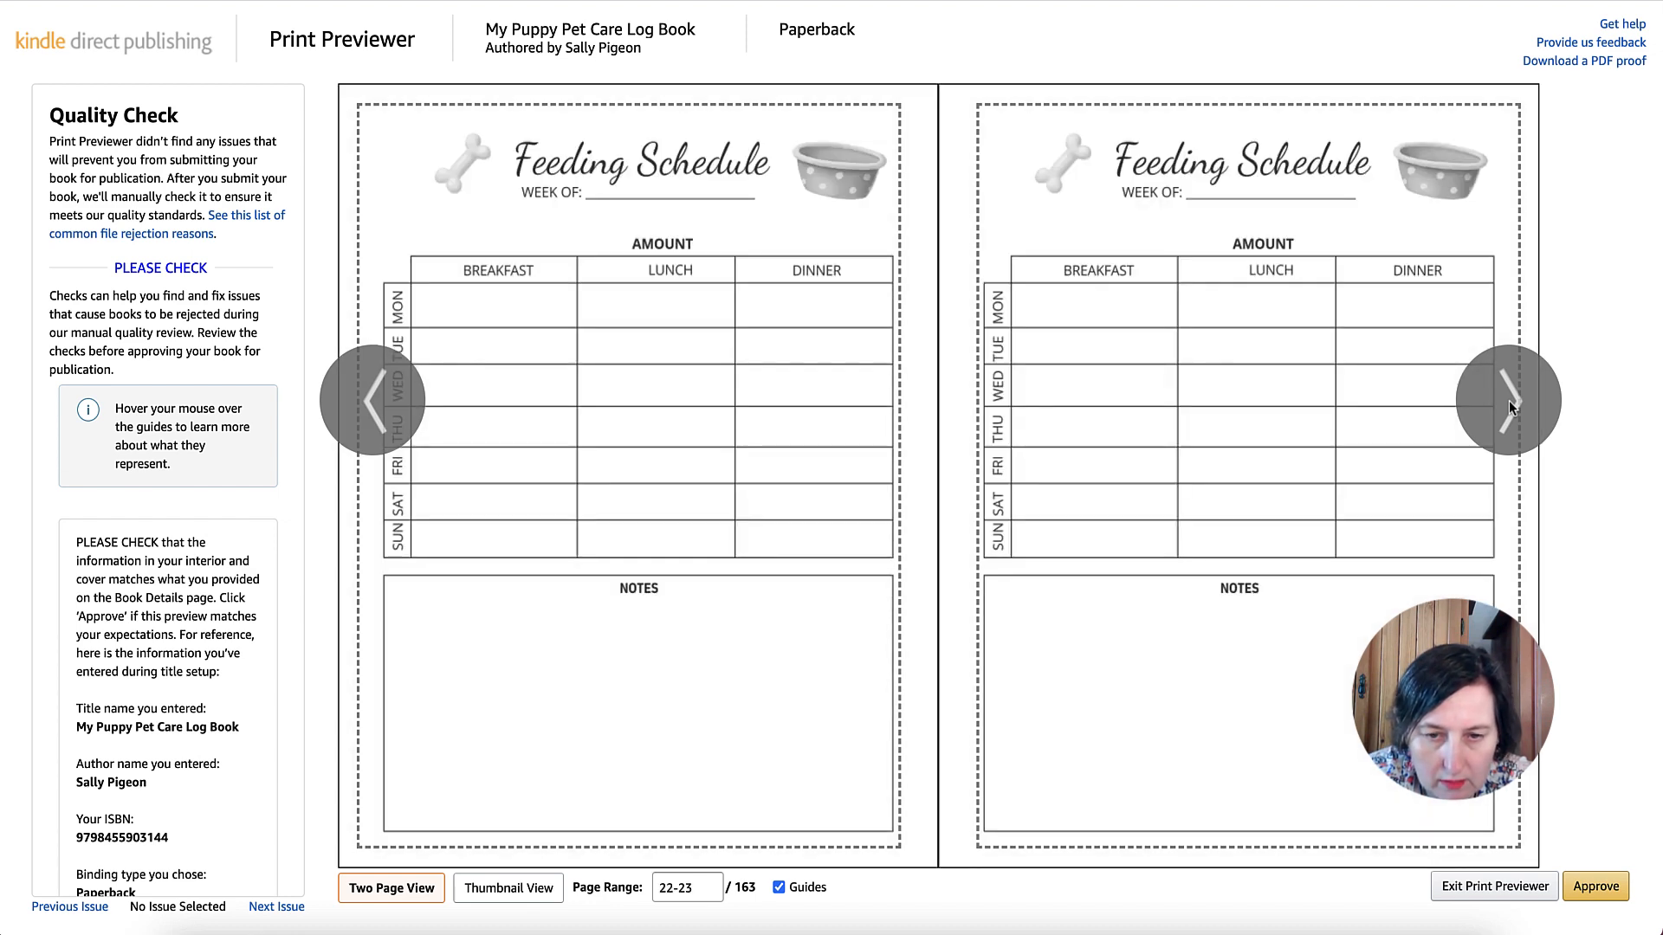
pyautogui.click(1508, 400)
pyautogui.click(1509, 400)
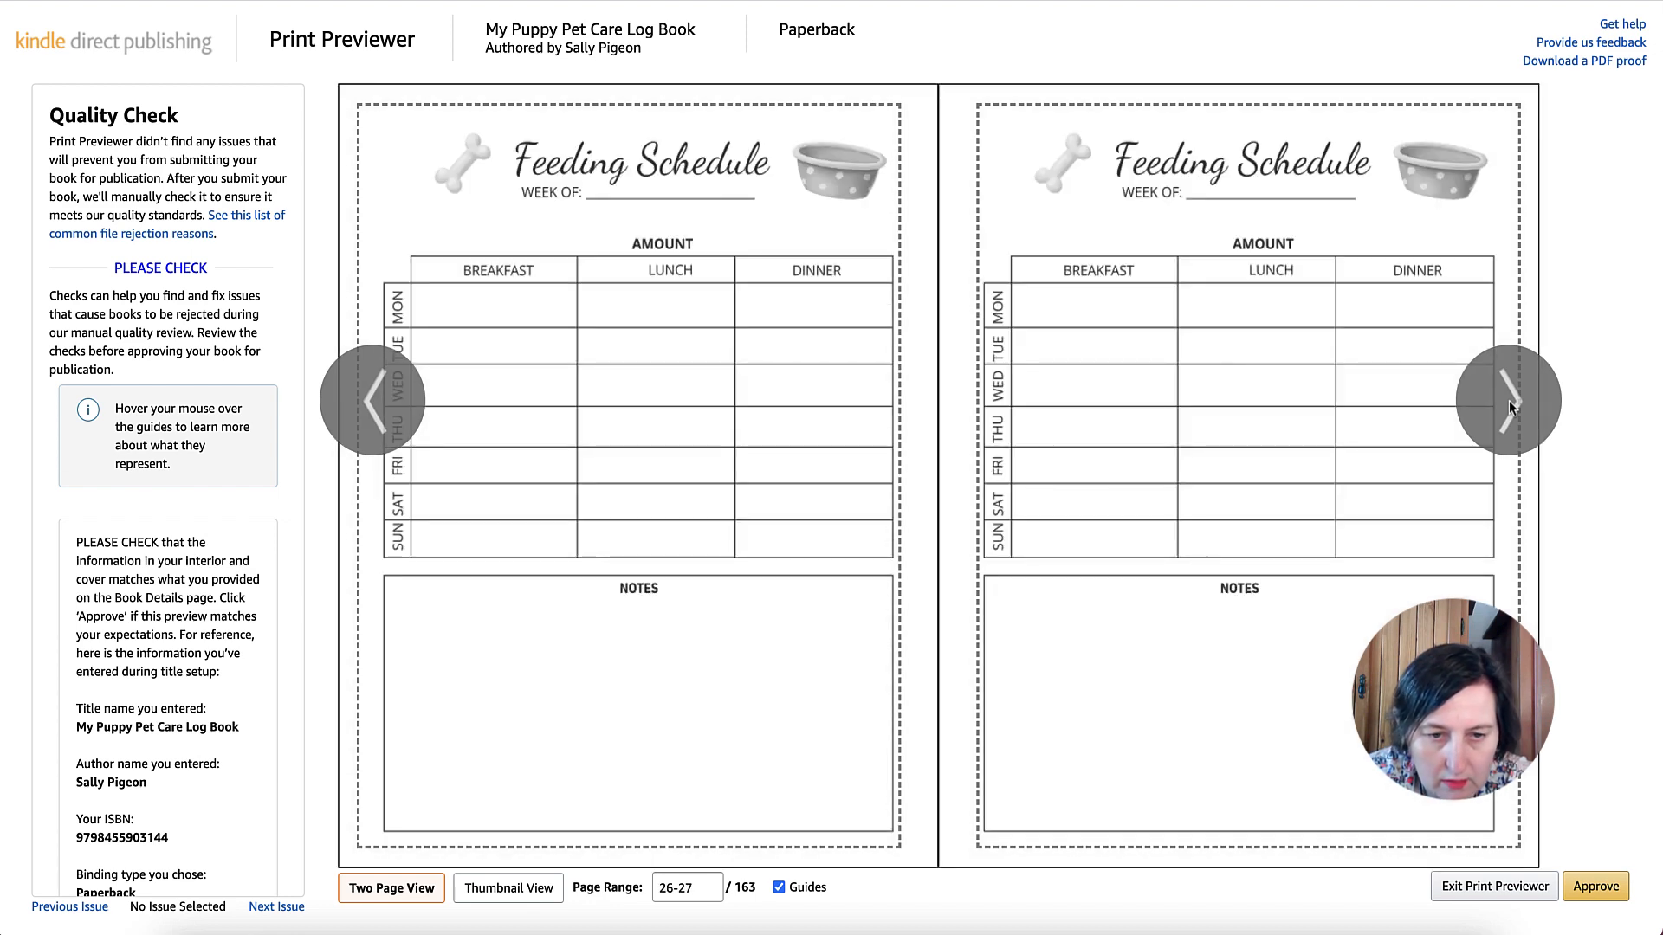
pyautogui.click(1509, 400)
pyautogui.click(1508, 400)
pyautogui.click(1509, 400)
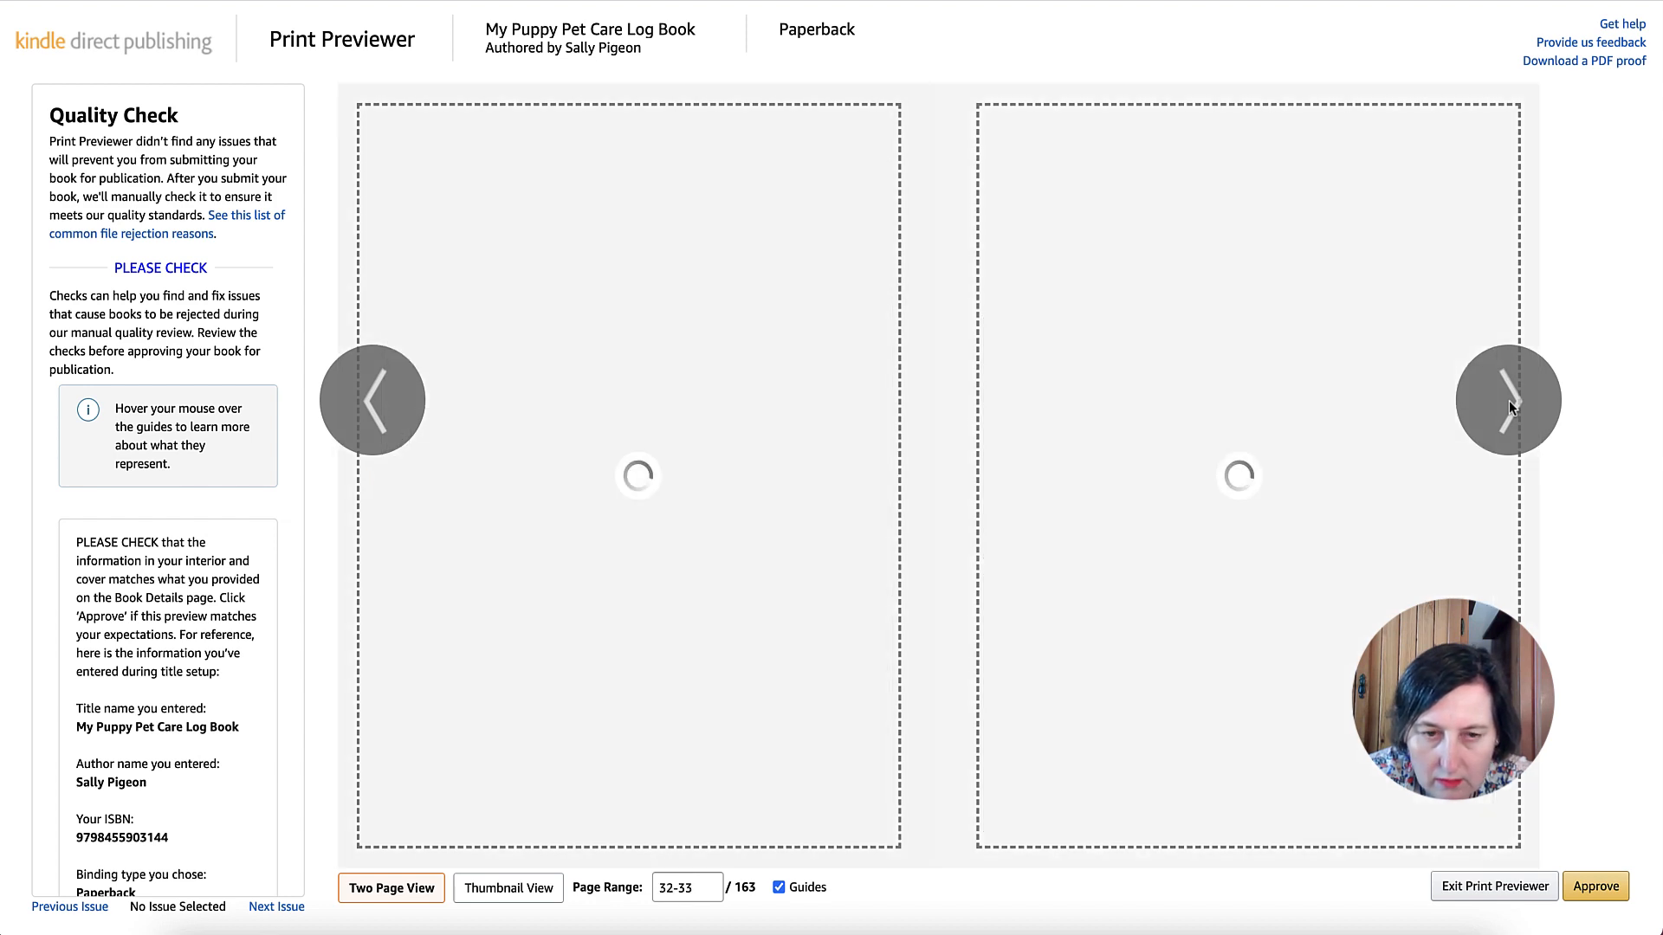
pyautogui.click(1508, 400)
pyautogui.doubleClick(1508, 400)
pyautogui.tripleClick(1508, 400)
pyautogui.tripleClick(1508, 400)
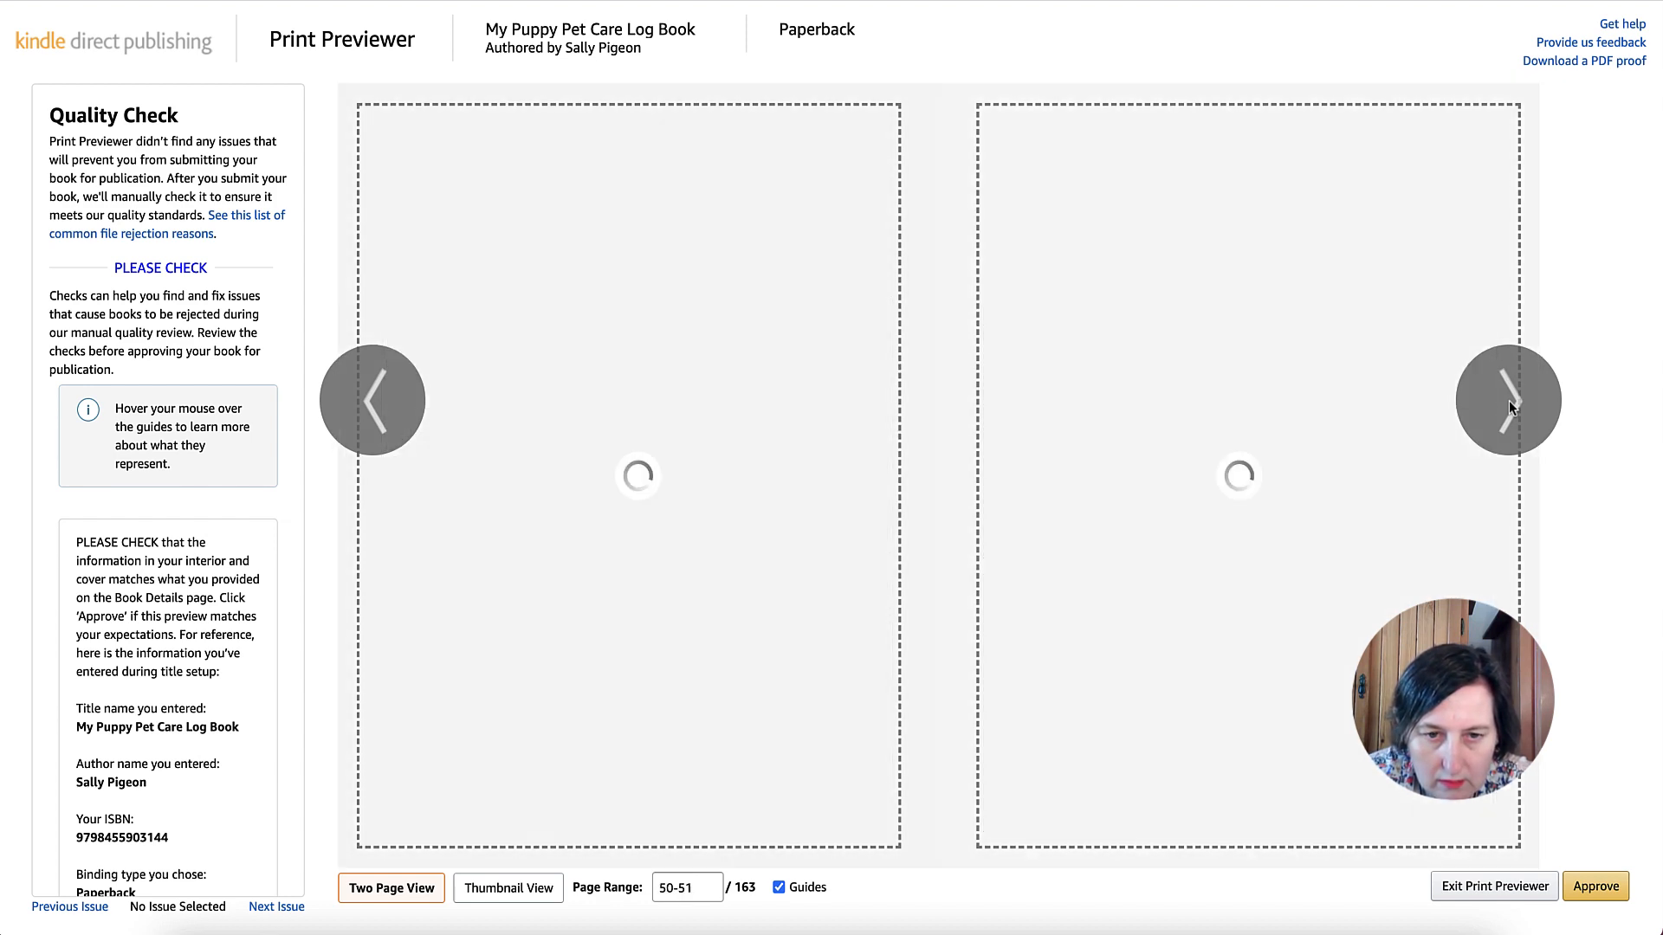
pyautogui.doubleClick(1508, 400)
pyautogui.doubleClick(1509, 400)
pyautogui.tripleClick(1509, 400)
pyautogui.tripleClick(1509, 400)
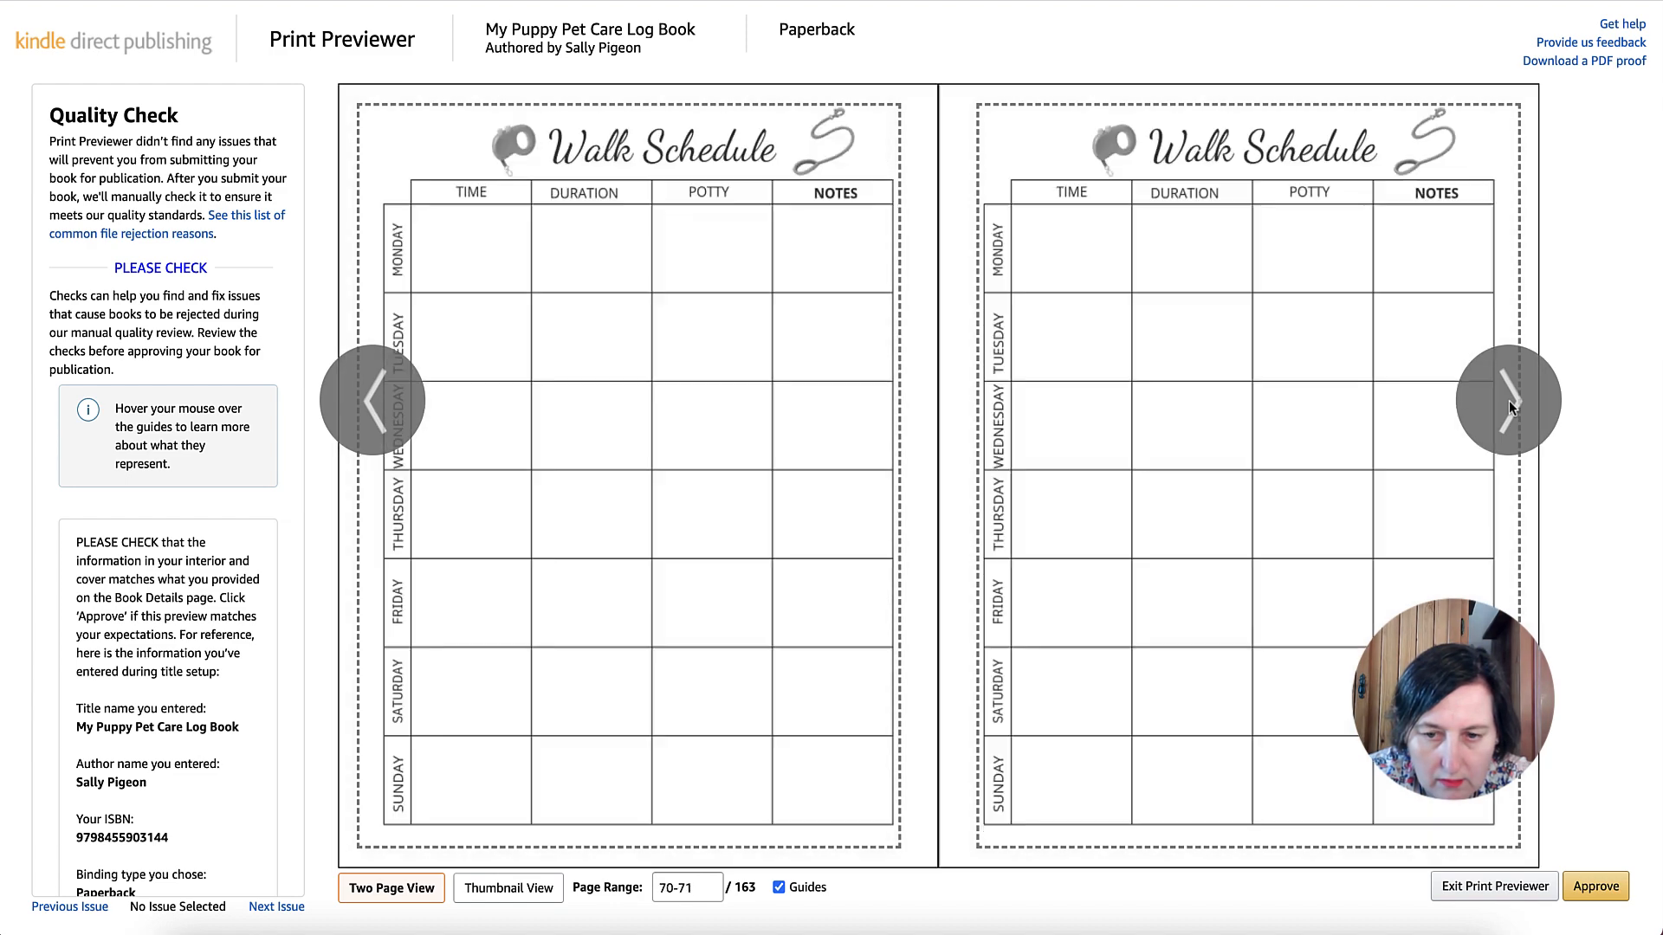
pyautogui.click(1509, 400)
pyautogui.doubleClick(1509, 400)
pyautogui.tripleClick(1508, 400)
pyautogui.tripleClick(1508, 400)
pyautogui.tripleClick(1509, 400)
pyautogui.tripleClick(1509, 400)
pyautogui.tripleClick(1508, 400)
pyautogui.tripleClick(1508, 400)
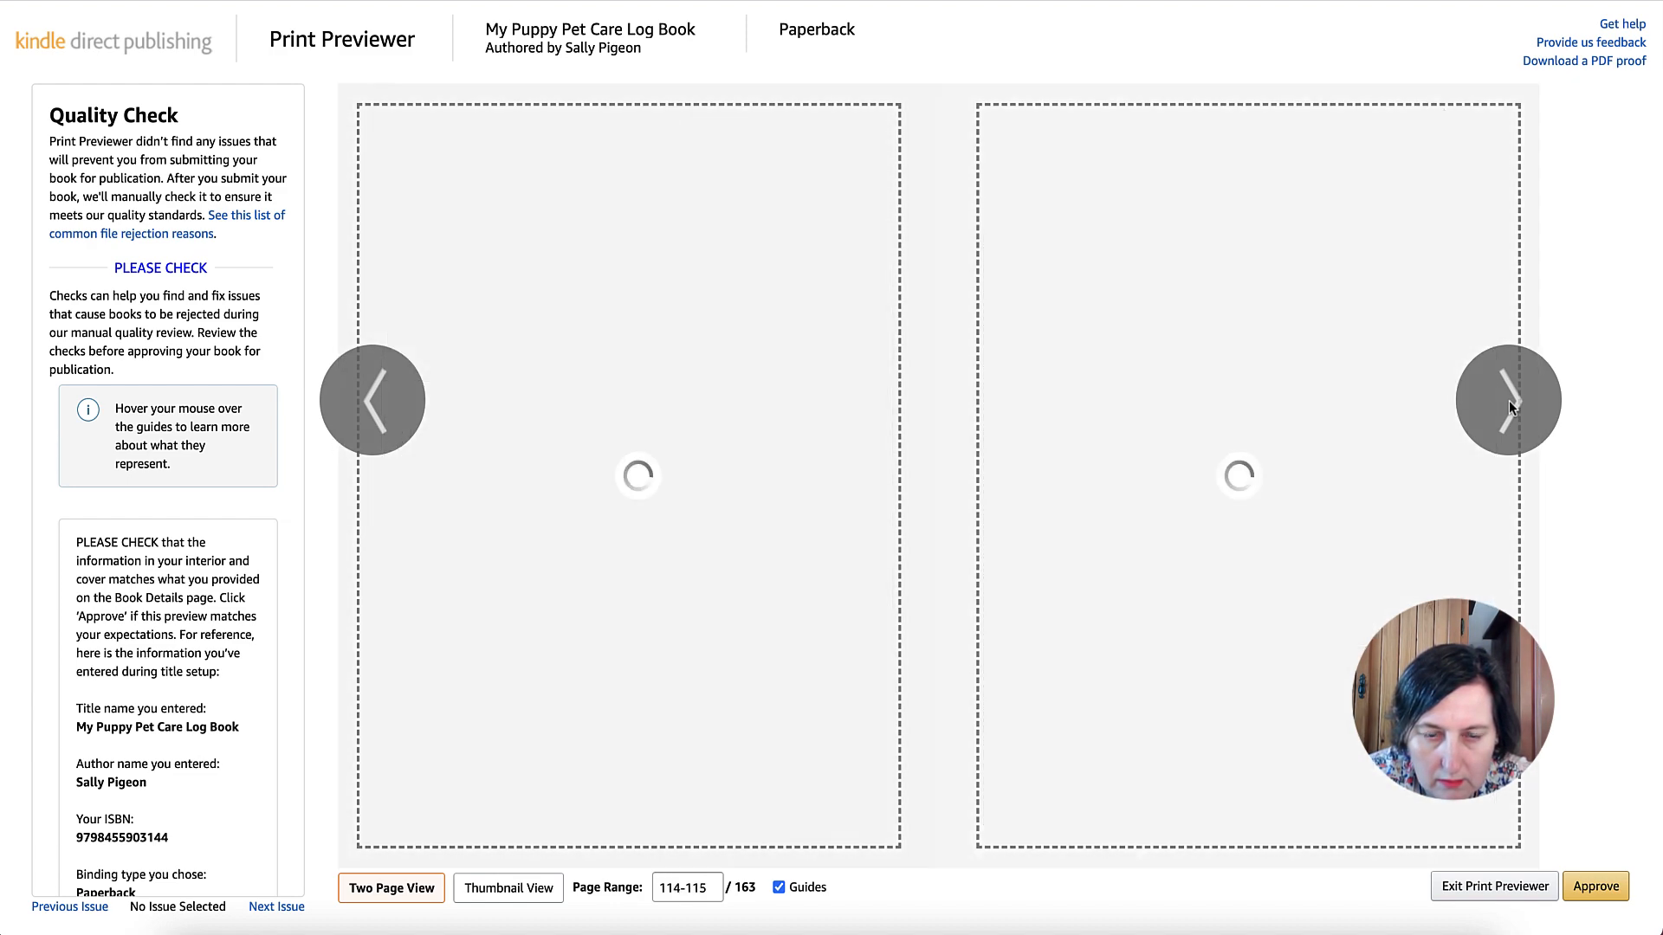
pyautogui.tripleClick(1509, 400)
pyautogui.doubleClick(1509, 400)
pyautogui.doubleClick(1509, 400)
pyautogui.doubleClick(1509, 400)
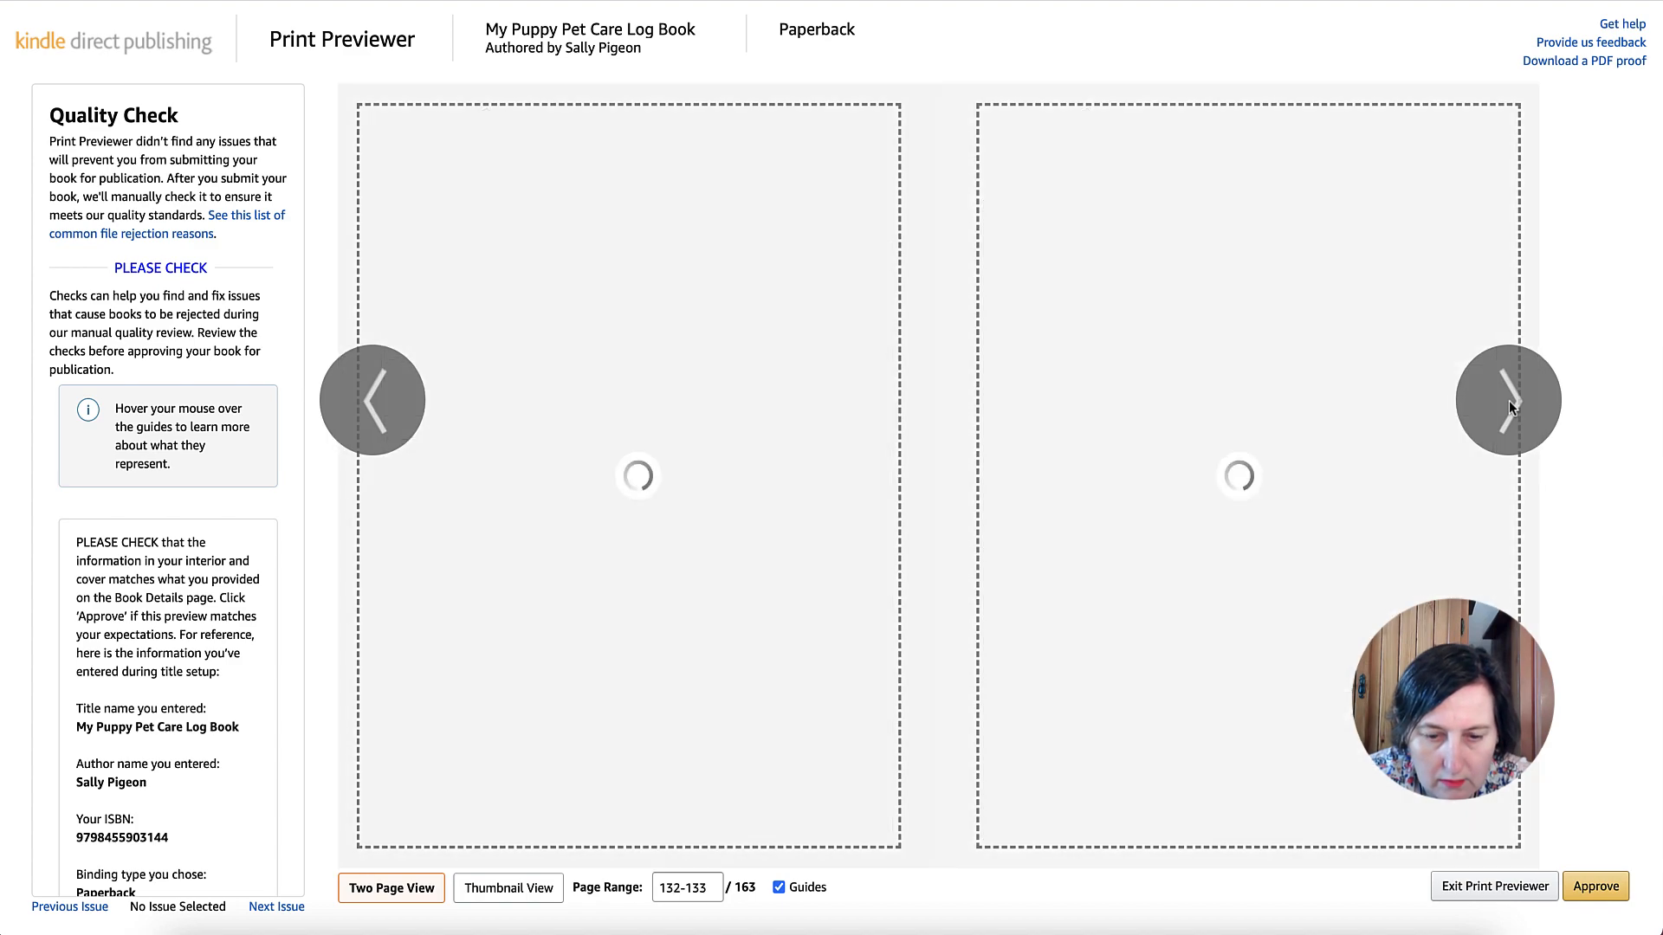
pyautogui.doubleClick(1509, 400)
pyautogui.doubleClick(1508, 400)
pyautogui.click(393, 411)
pyautogui.click(392, 412)
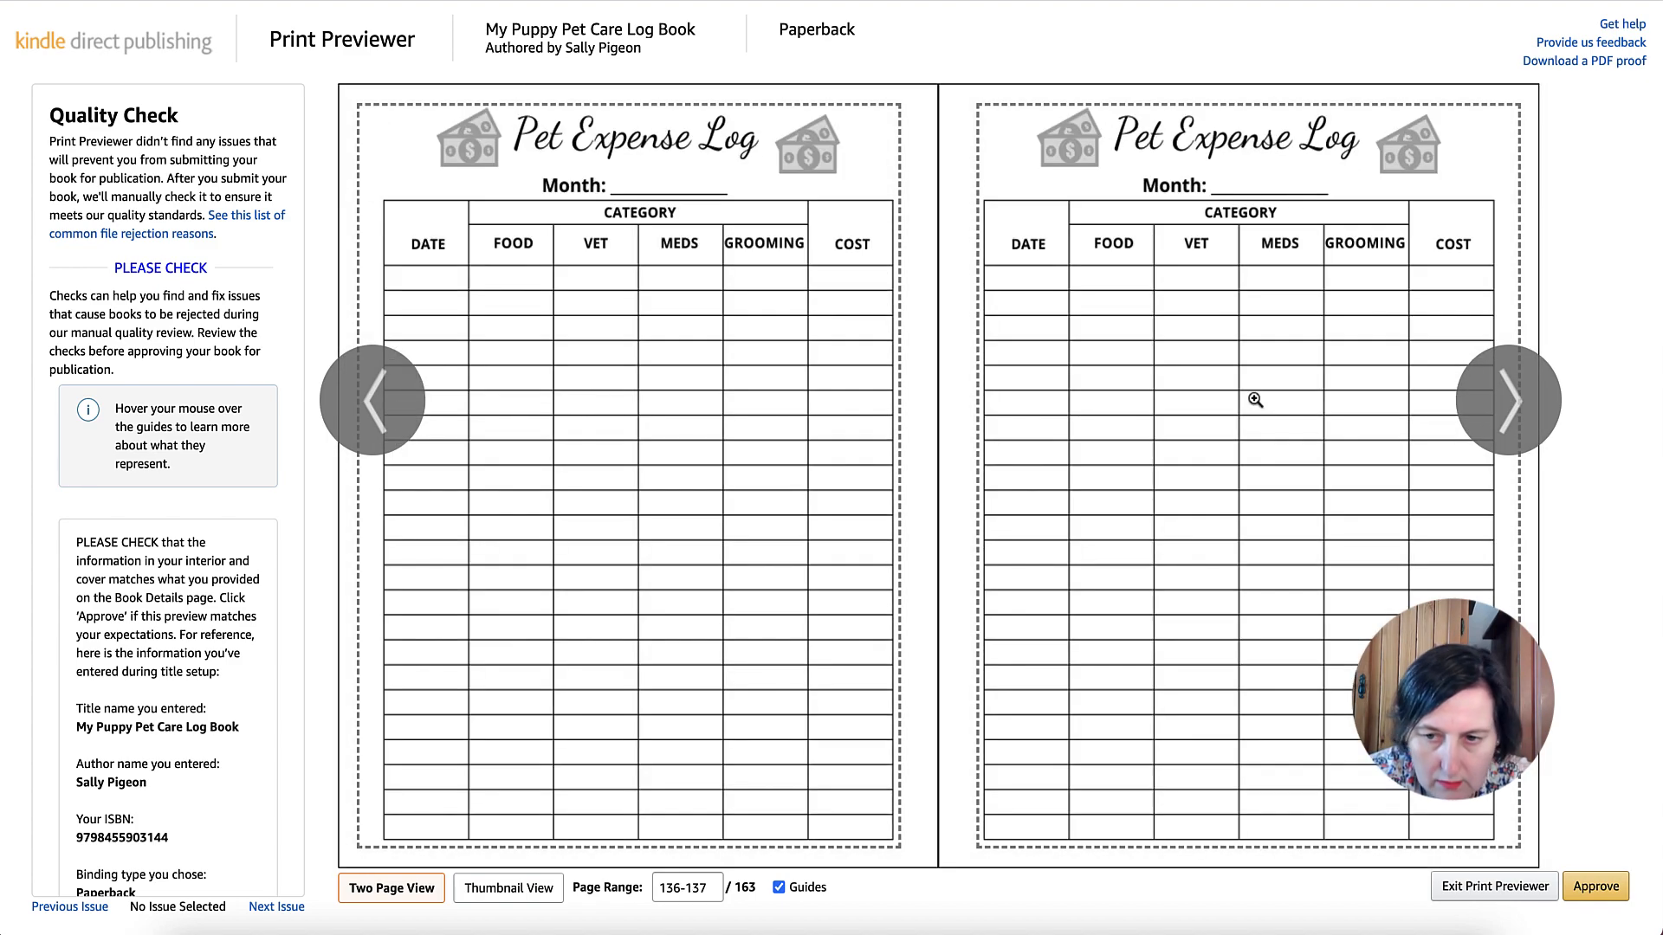
pyautogui.doubleClick(1484, 390)
pyautogui.doubleClick(1485, 389)
pyautogui.doubleClick(1484, 390)
pyautogui.tripleClick(1485, 394)
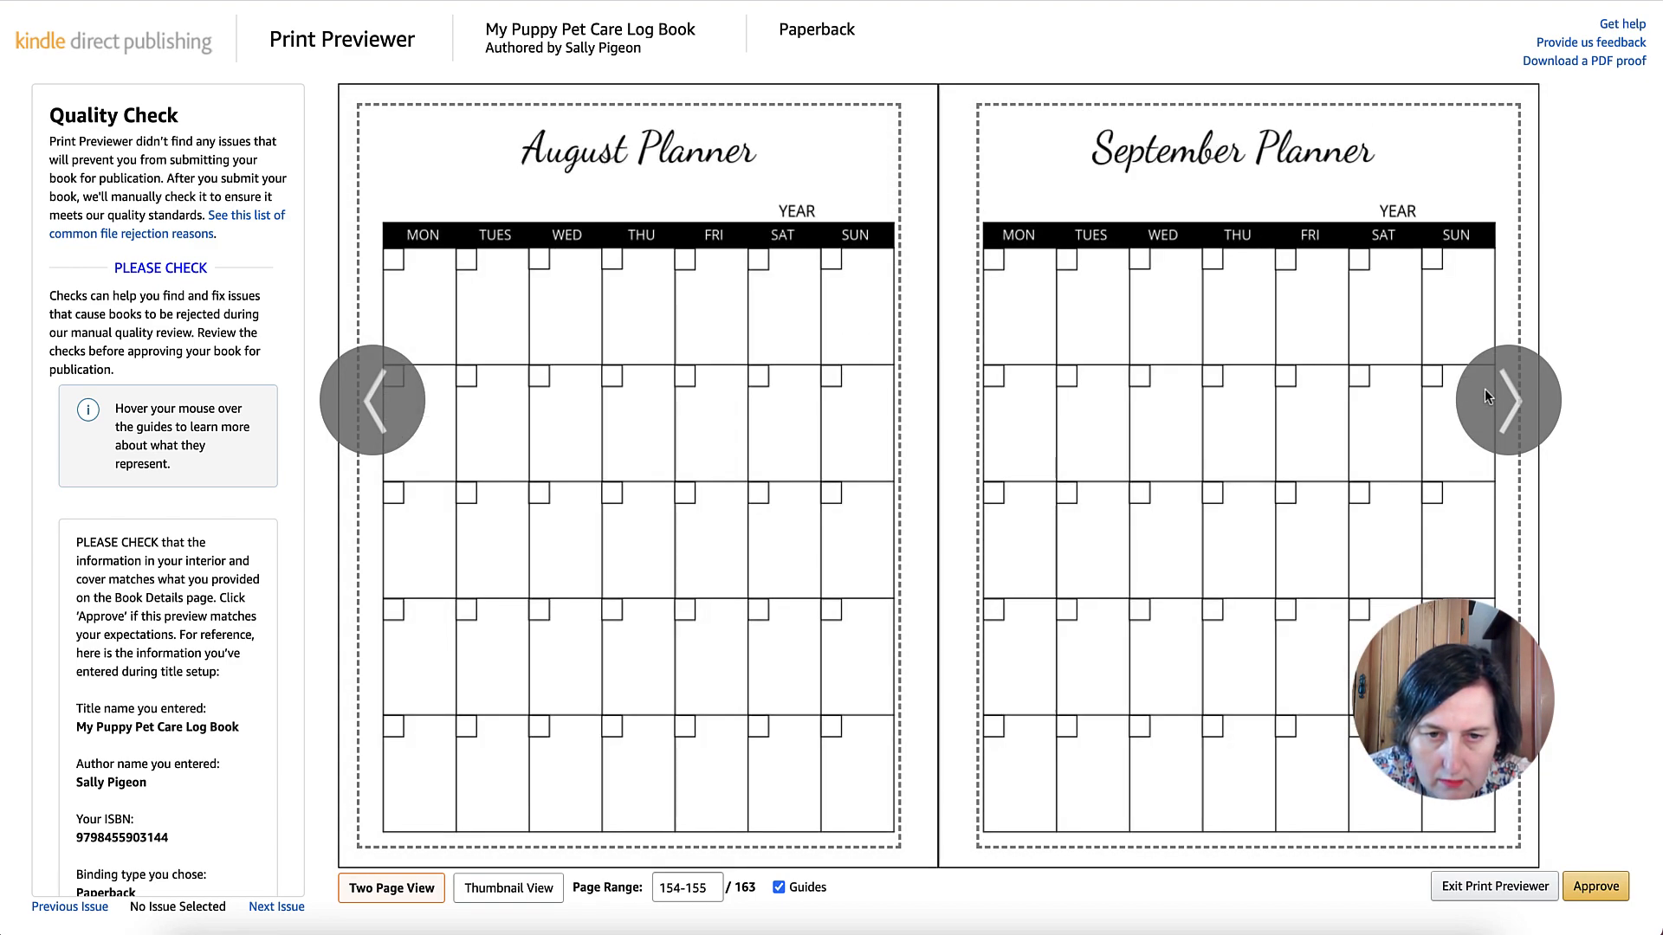
pyautogui.tripleClick(1484, 394)
pyautogui.click(1484, 389)
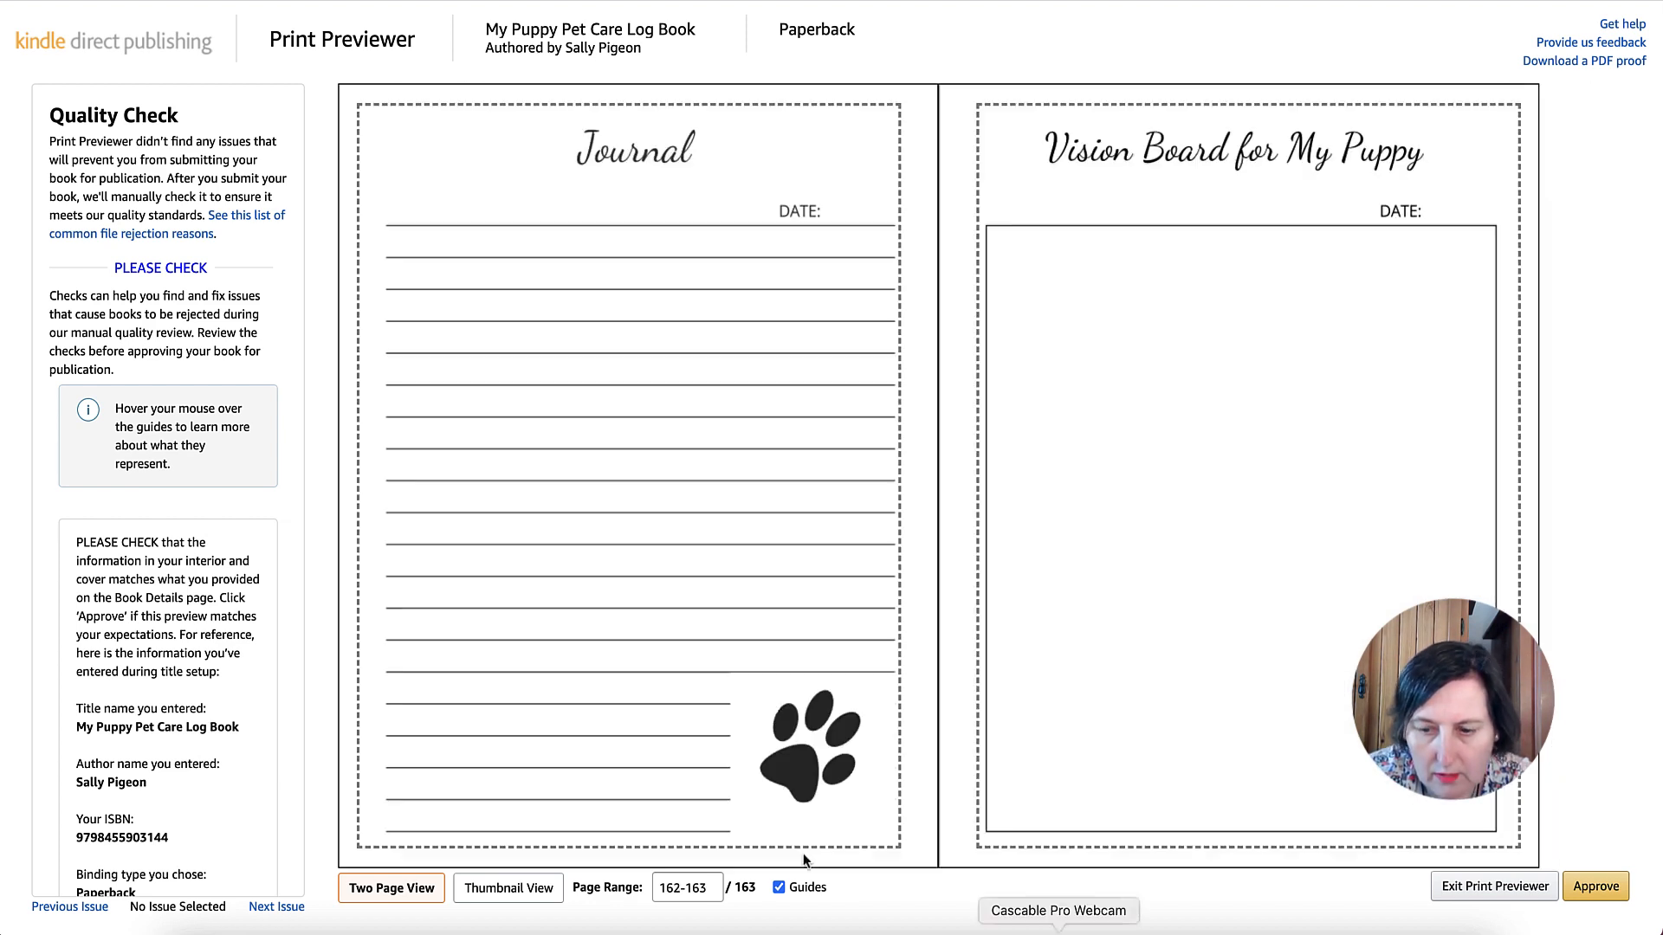
# Approve the print preview, then save the paperback content and continue to Rights & Pricing
pyautogui.click(1596, 885)
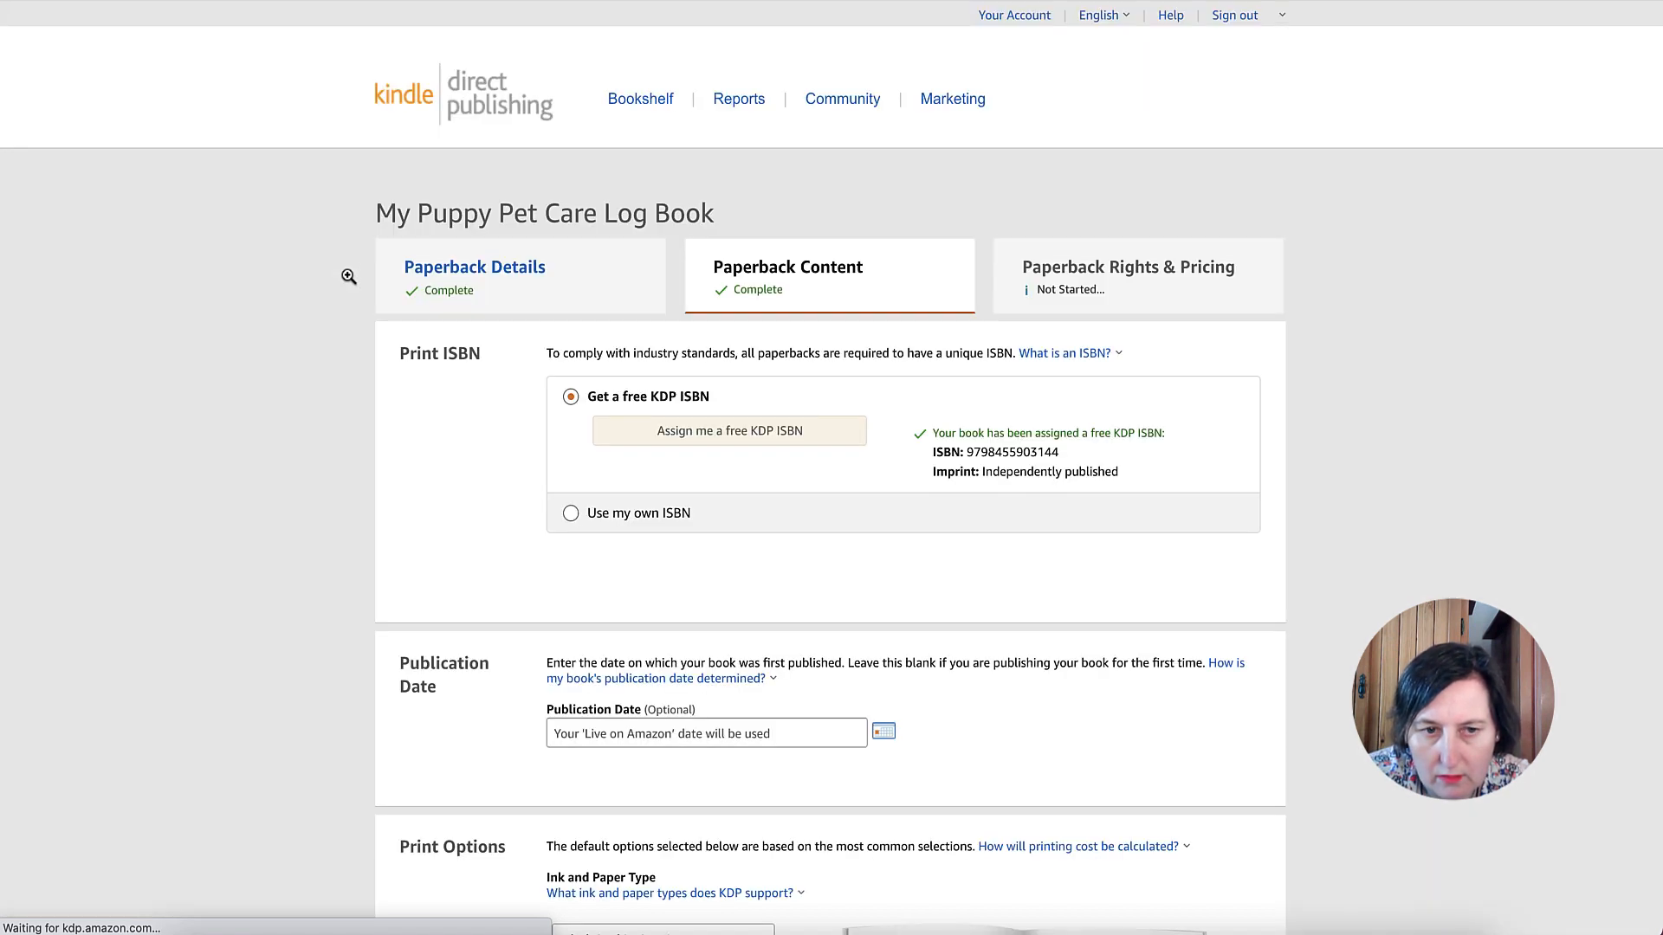
pyautogui.scroll(-20, 1040, 445)
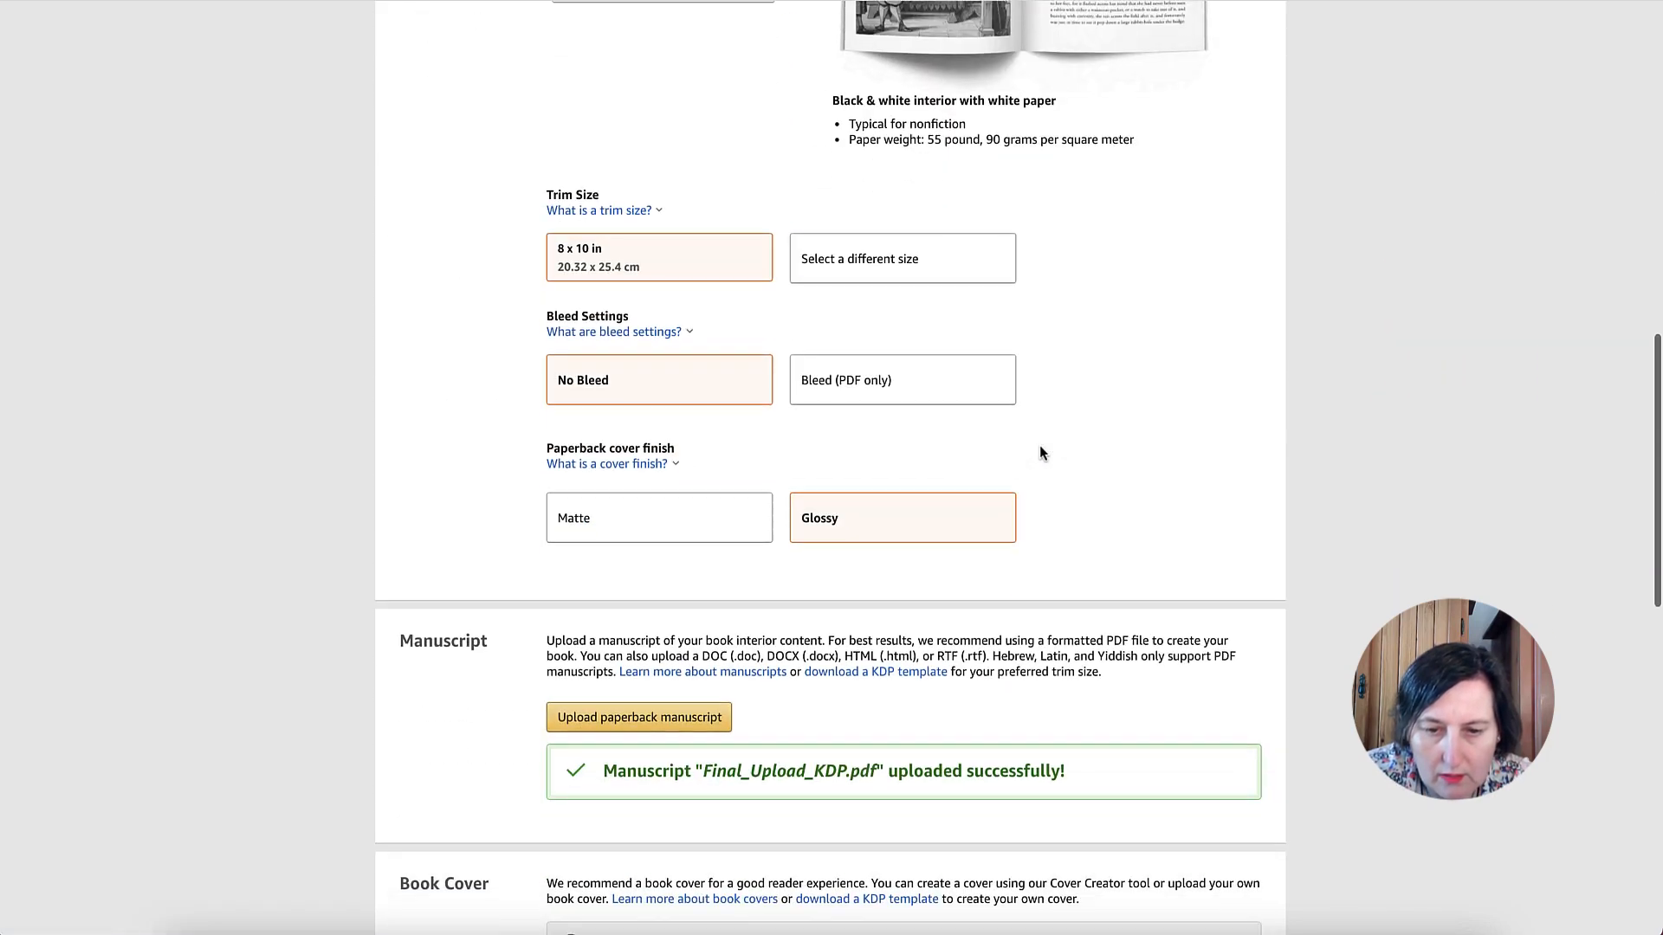
pyautogui.scroll(-6, 1041, 446)
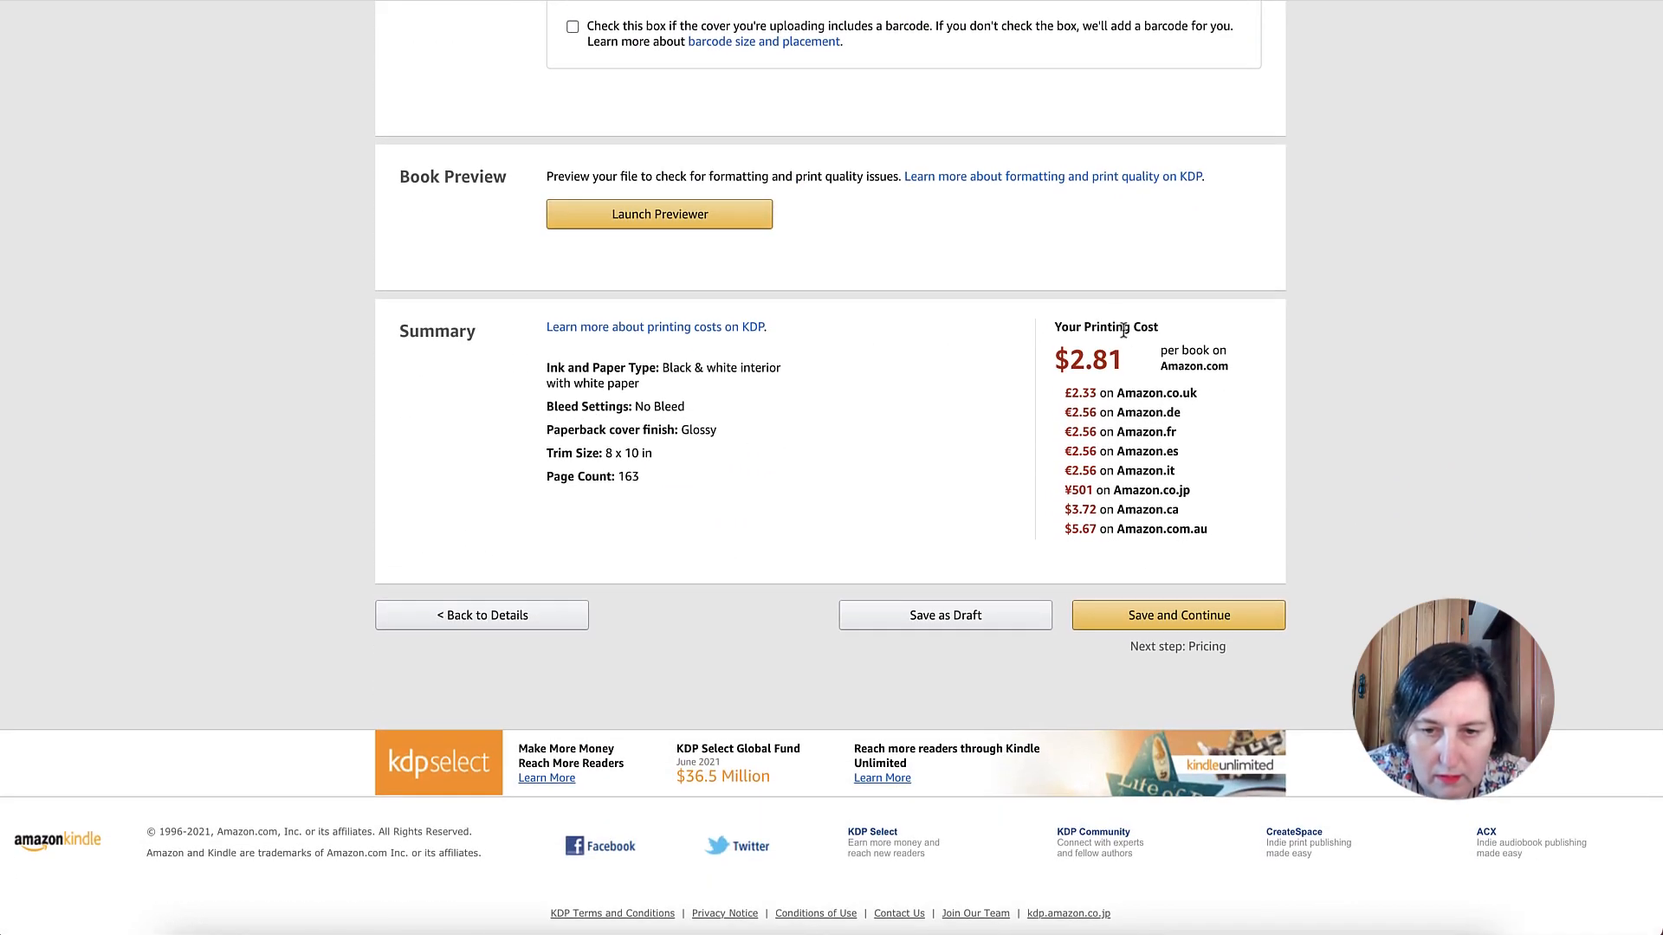
pyautogui.click(1182, 617)
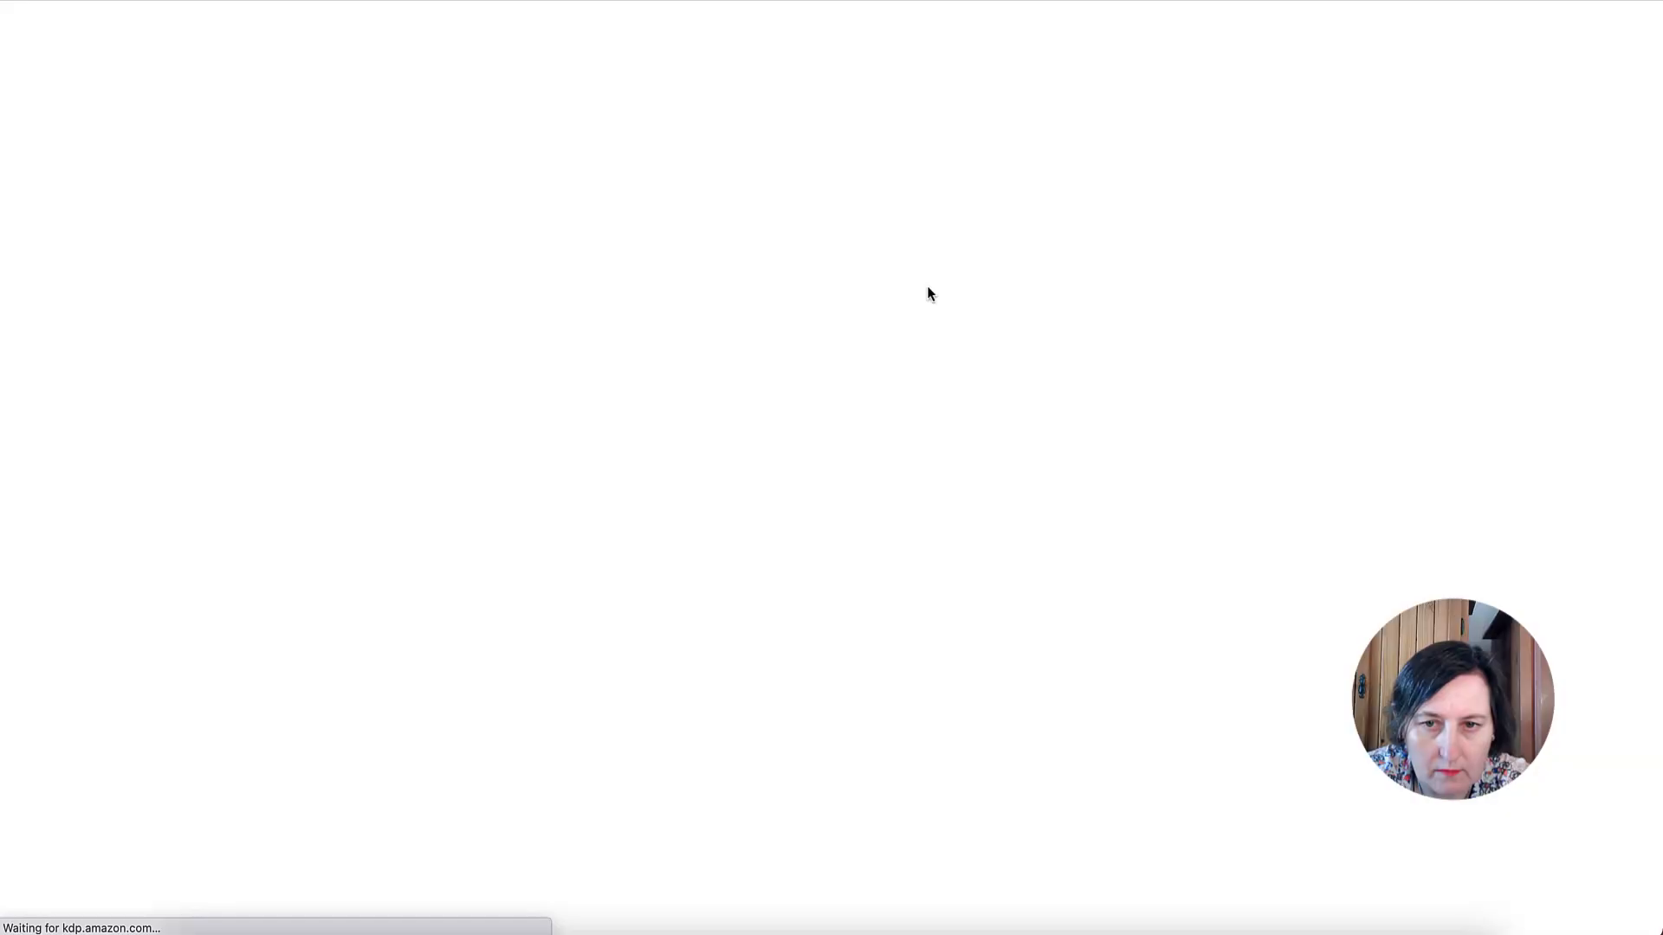
# Keep Amazon.com as the primary marketplace and set its list price to 9.99 USD
pyautogui.scroll(-5, 752, 361)
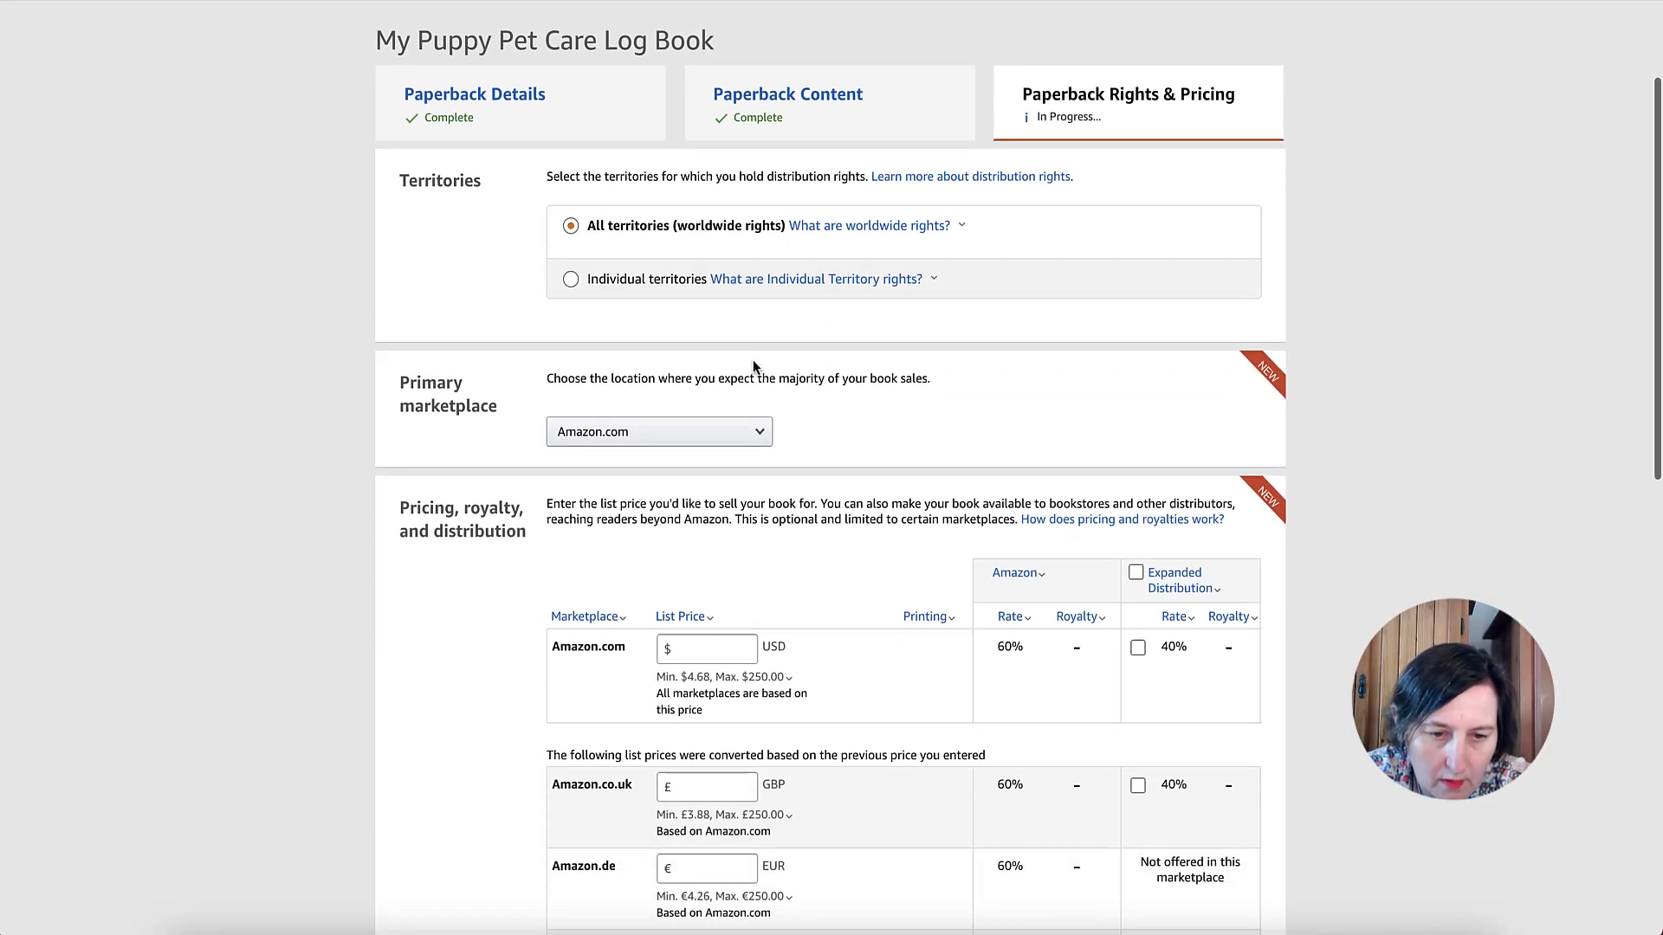
pyautogui.scroll(-1, 758, 362)
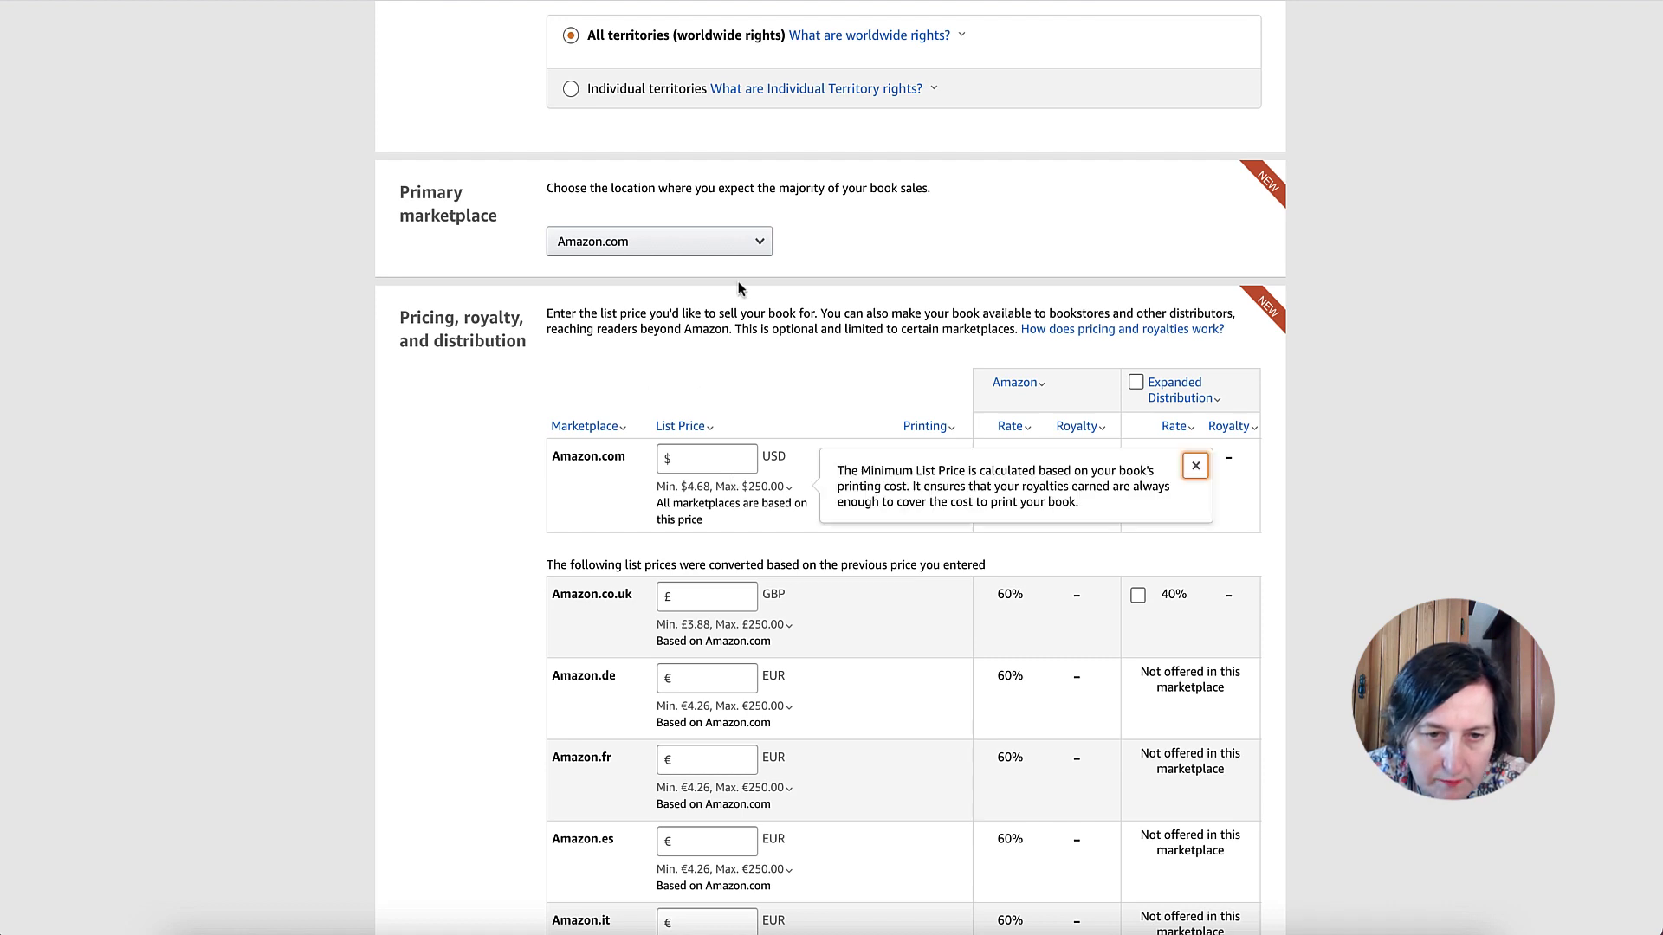
pyautogui.click(731, 250)
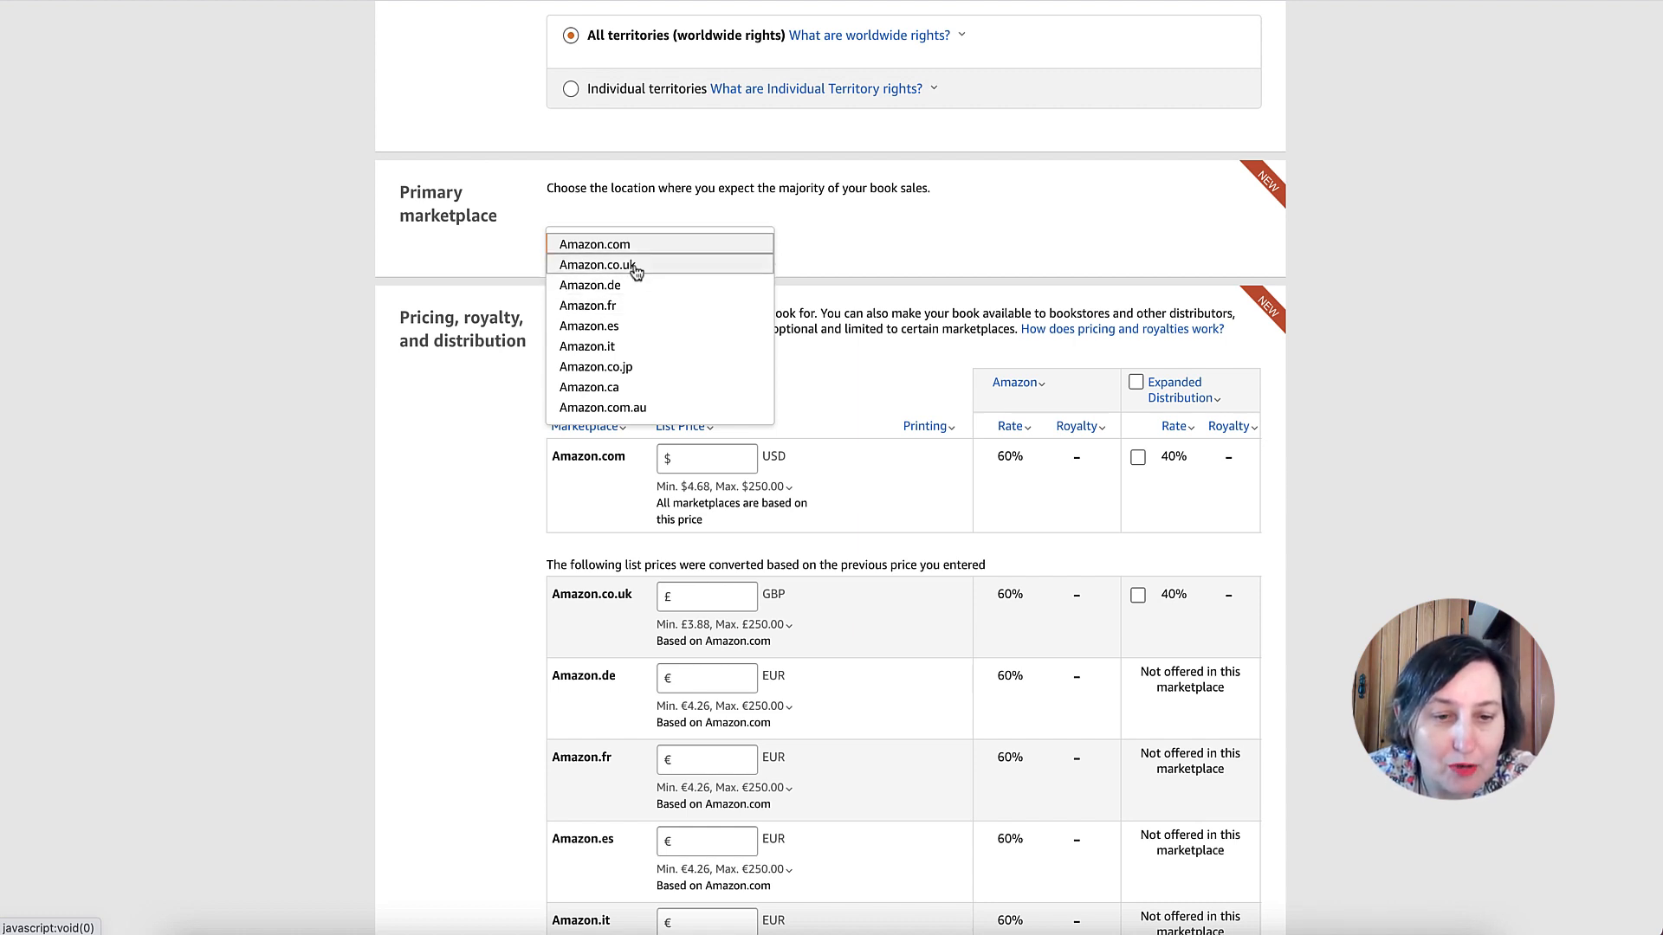
pyautogui.click(926, 216)
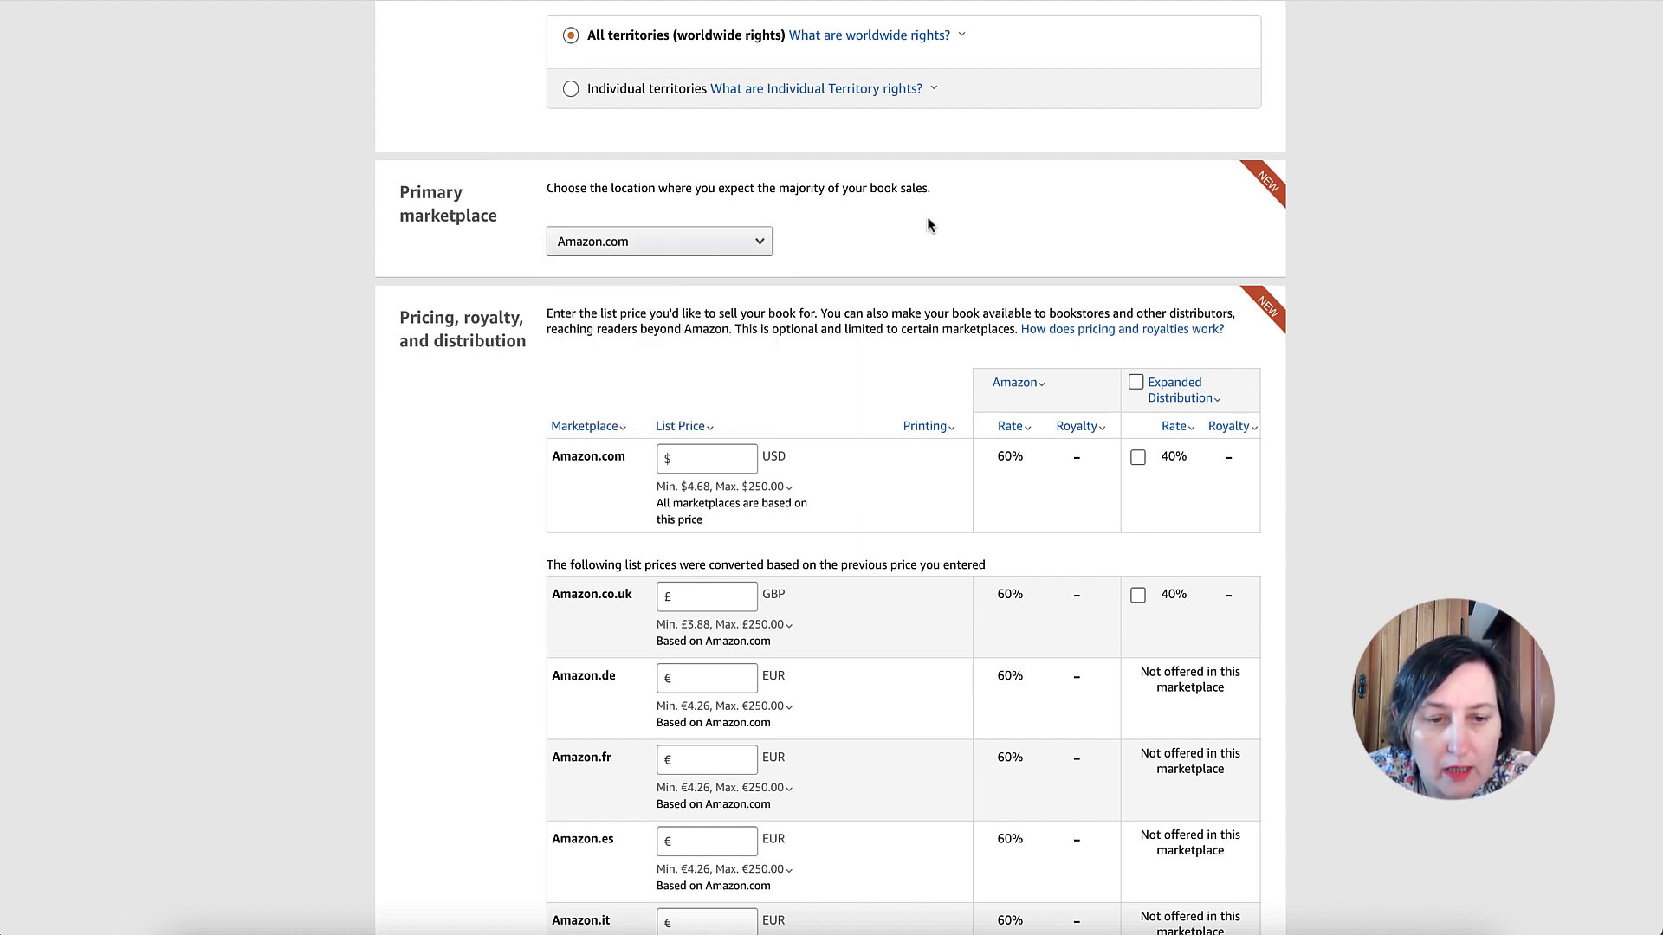
pyautogui.click(705, 458)
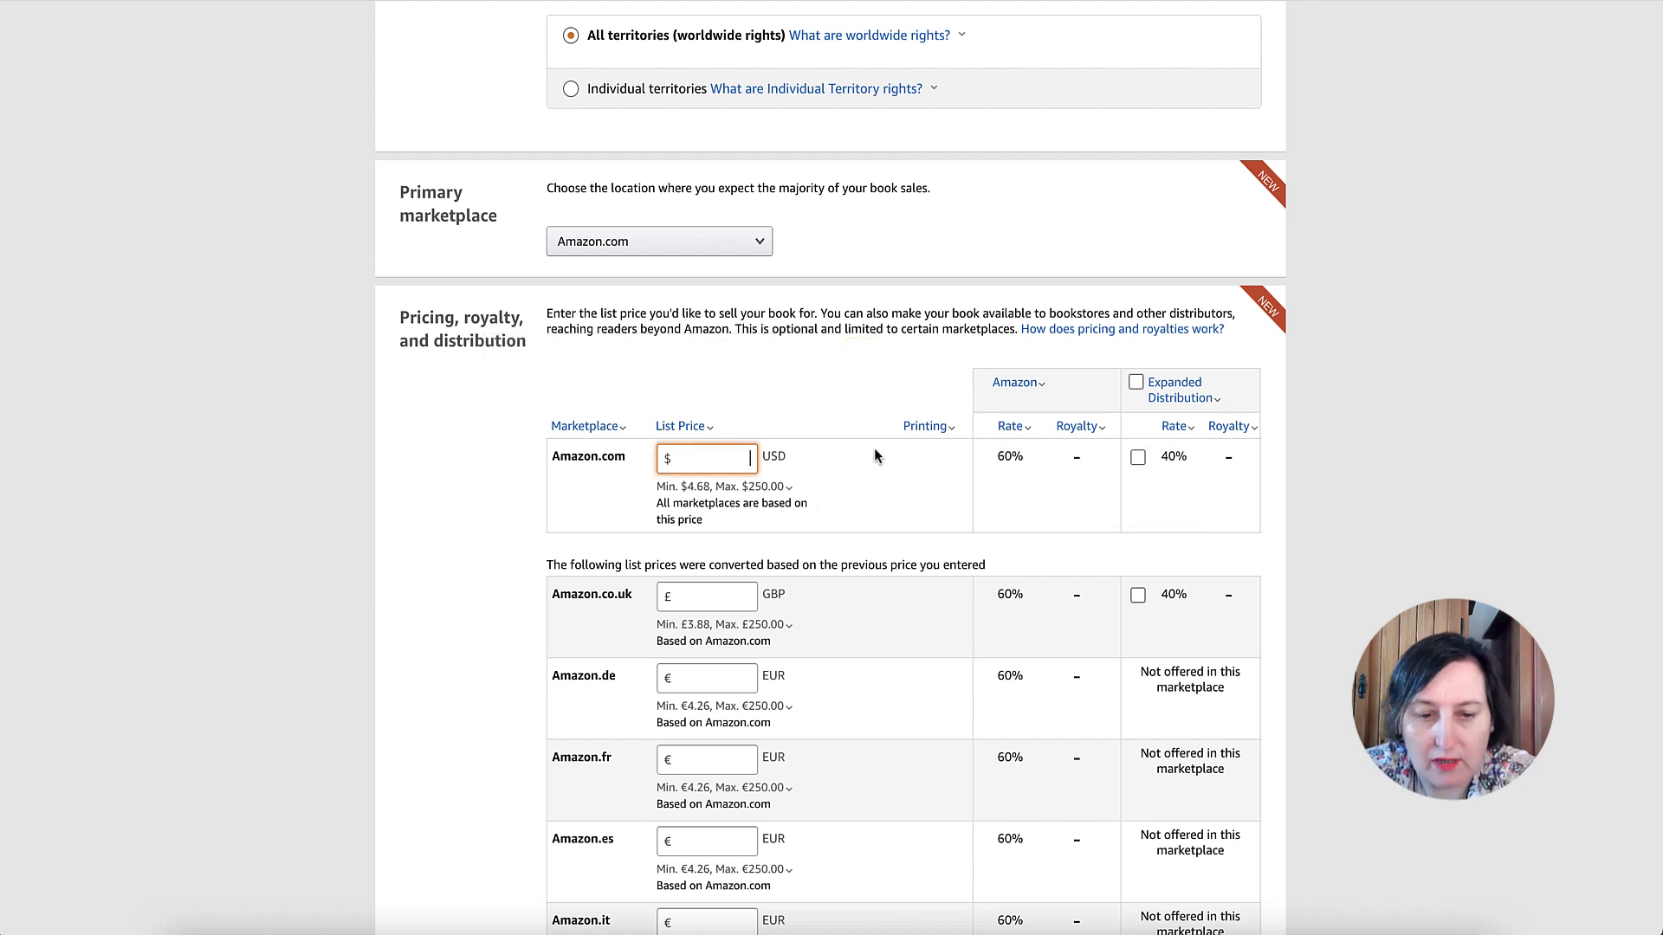
pyautogui.write('9.99')
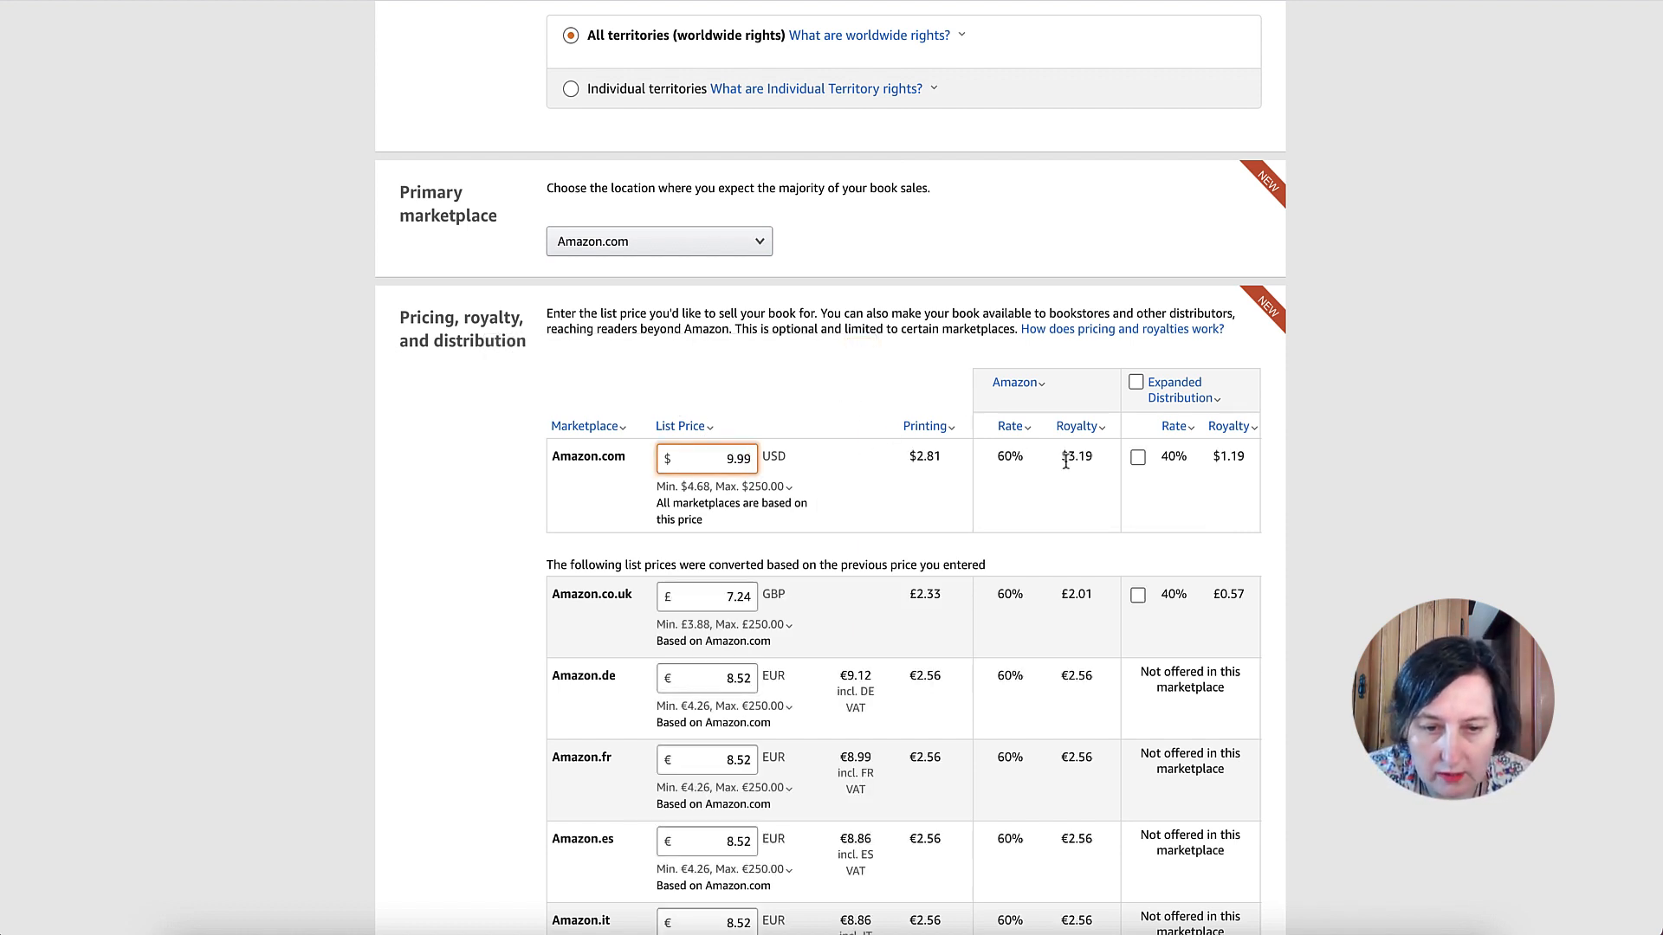
# Enable Expanded Distribution for the Amazon.com and Amazon.co.uk marketplaces
pyautogui.click(1138, 458)
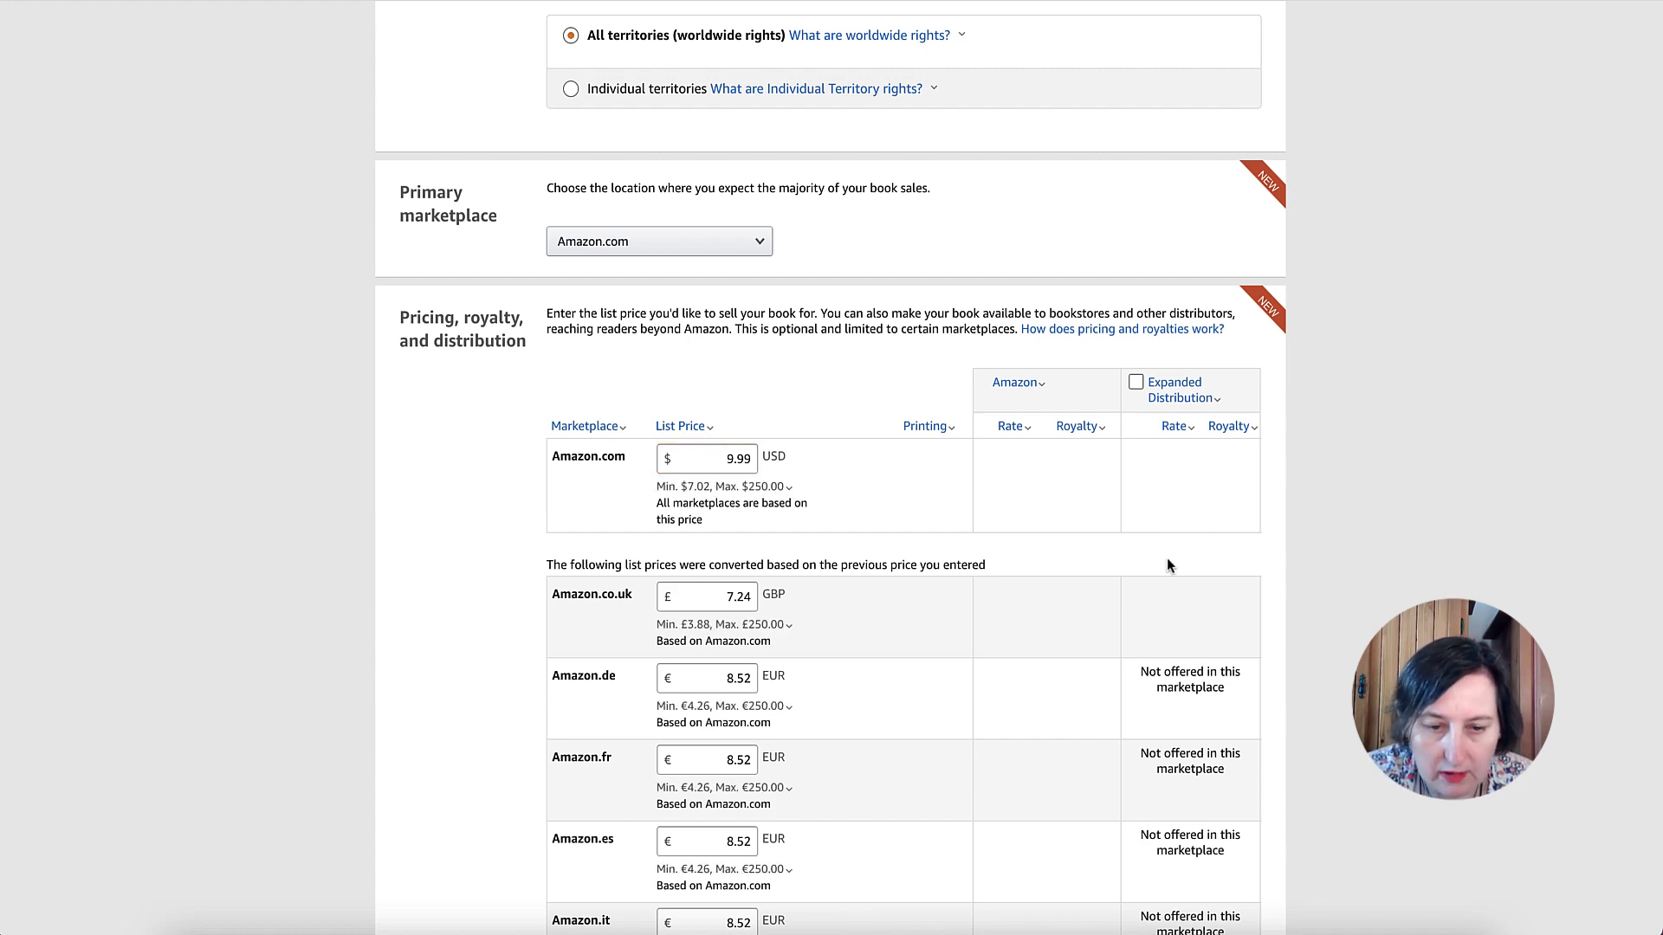
pyautogui.scroll(-1, 1166, 557)
pyautogui.click(1137, 493)
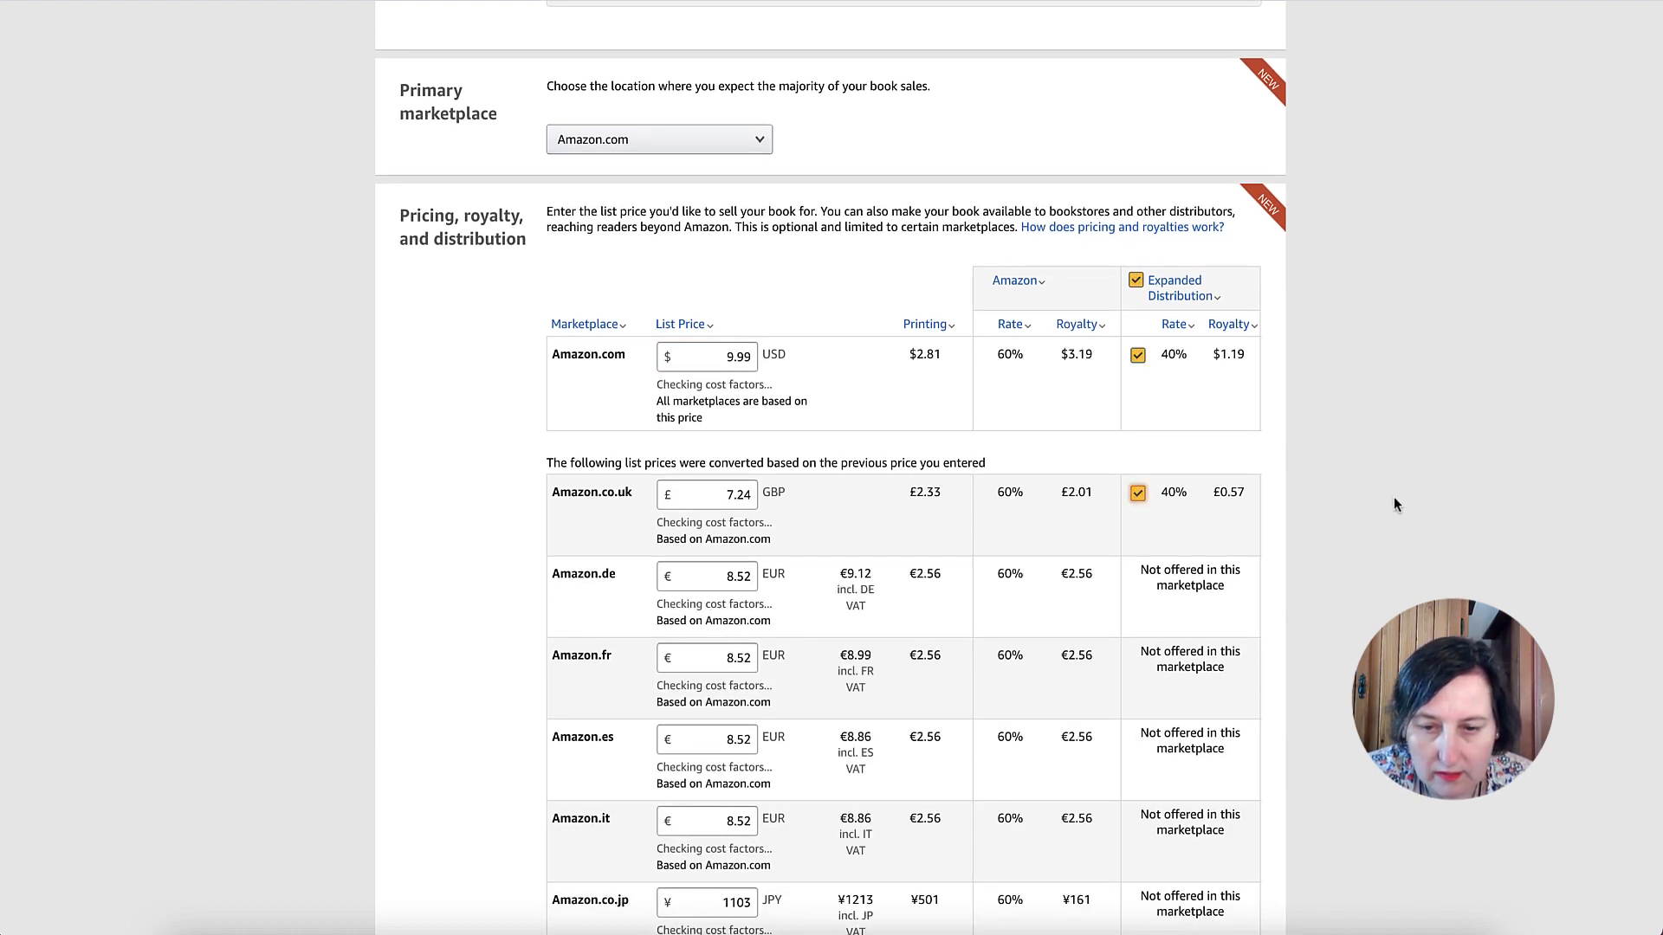
# Review the converted list prices for the other marketplaces and open the minimum list price explanation for Amazon.com.au
pyautogui.scroll(-3, 1359, 511)
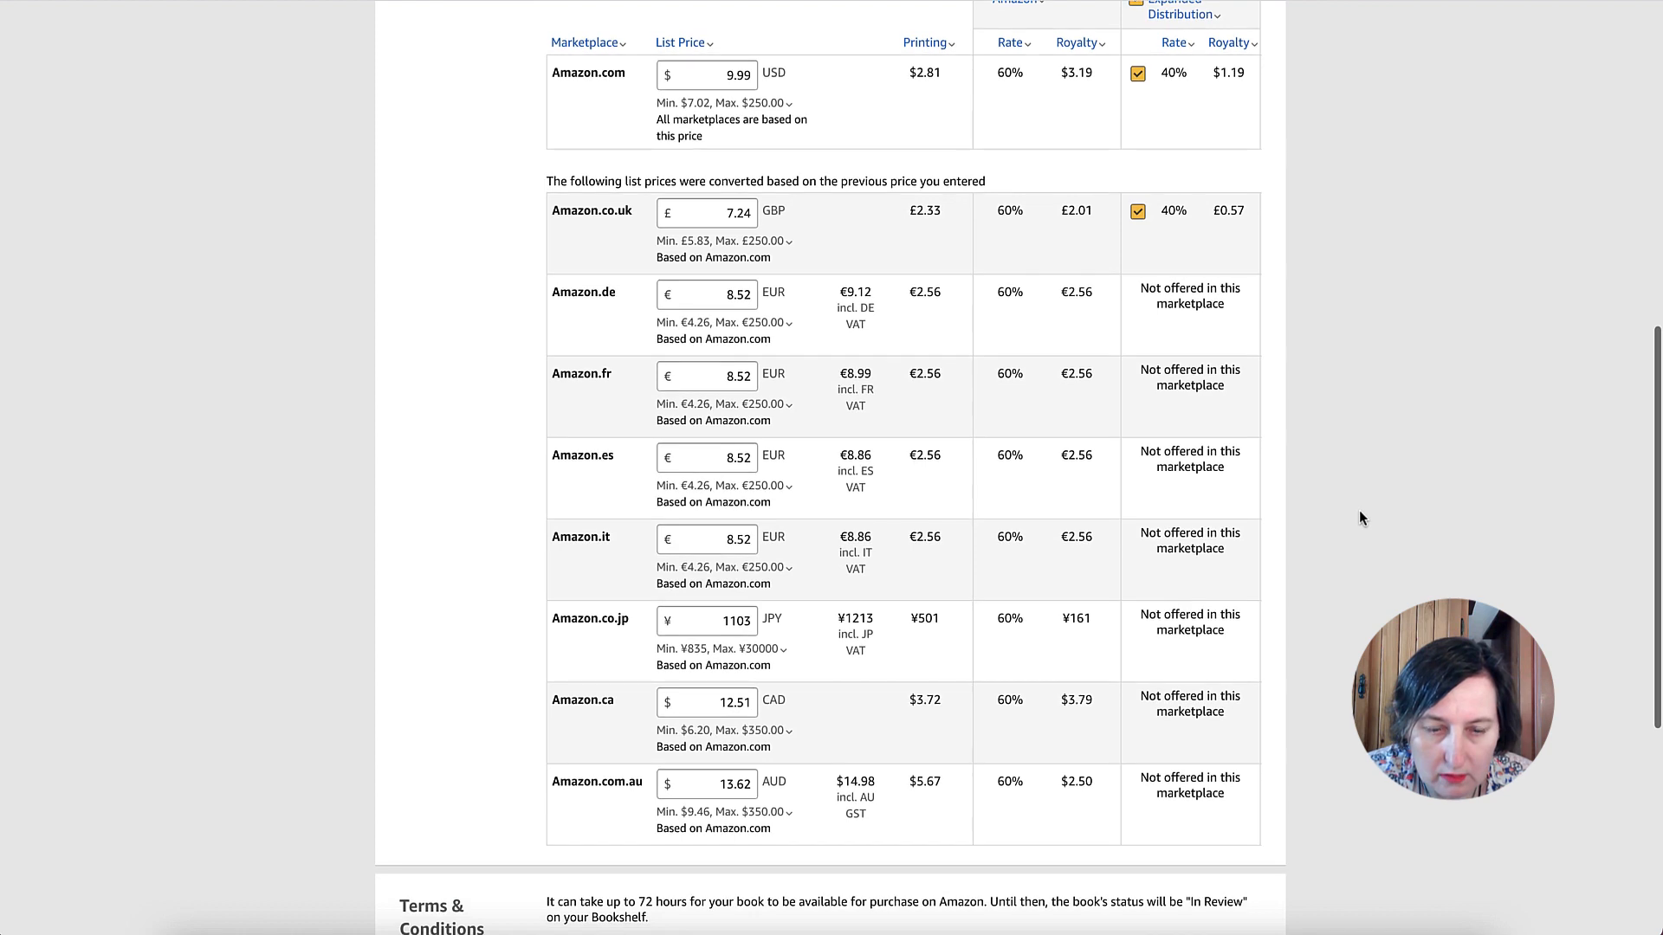
pyautogui.scroll(-1, 1166, 517)
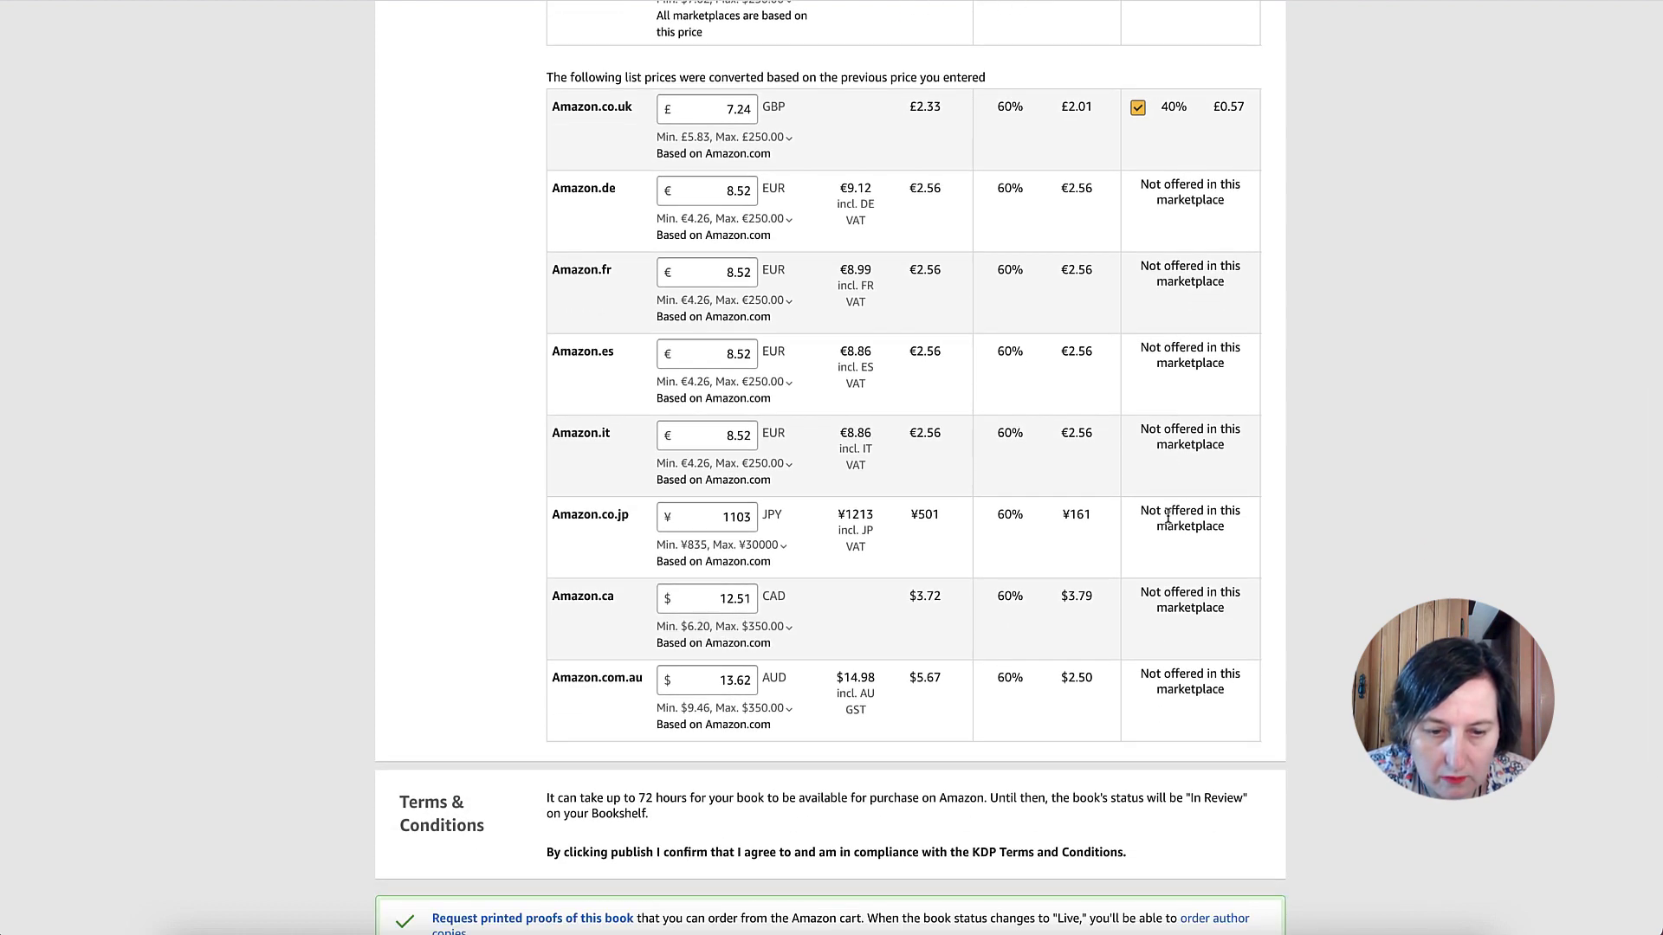
pyautogui.click(739, 705)
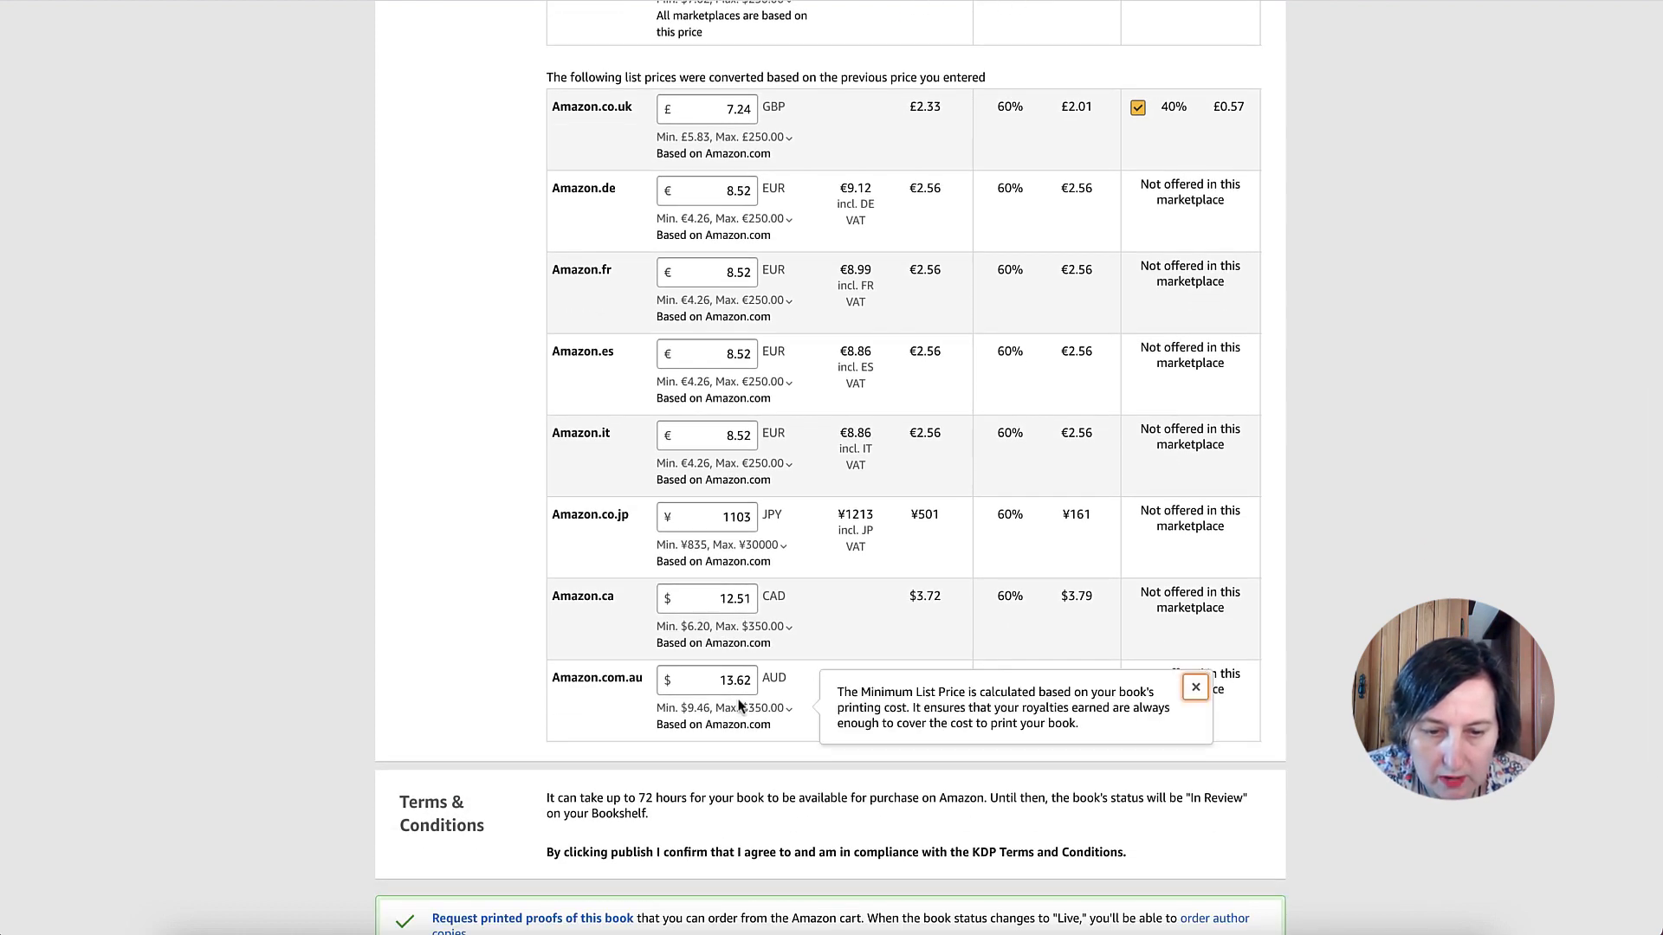
# Set the Amazon.co.jp list price to 1400 JPY
pyautogui.click(717, 517)
pyautogui.doubleClick(737, 517)
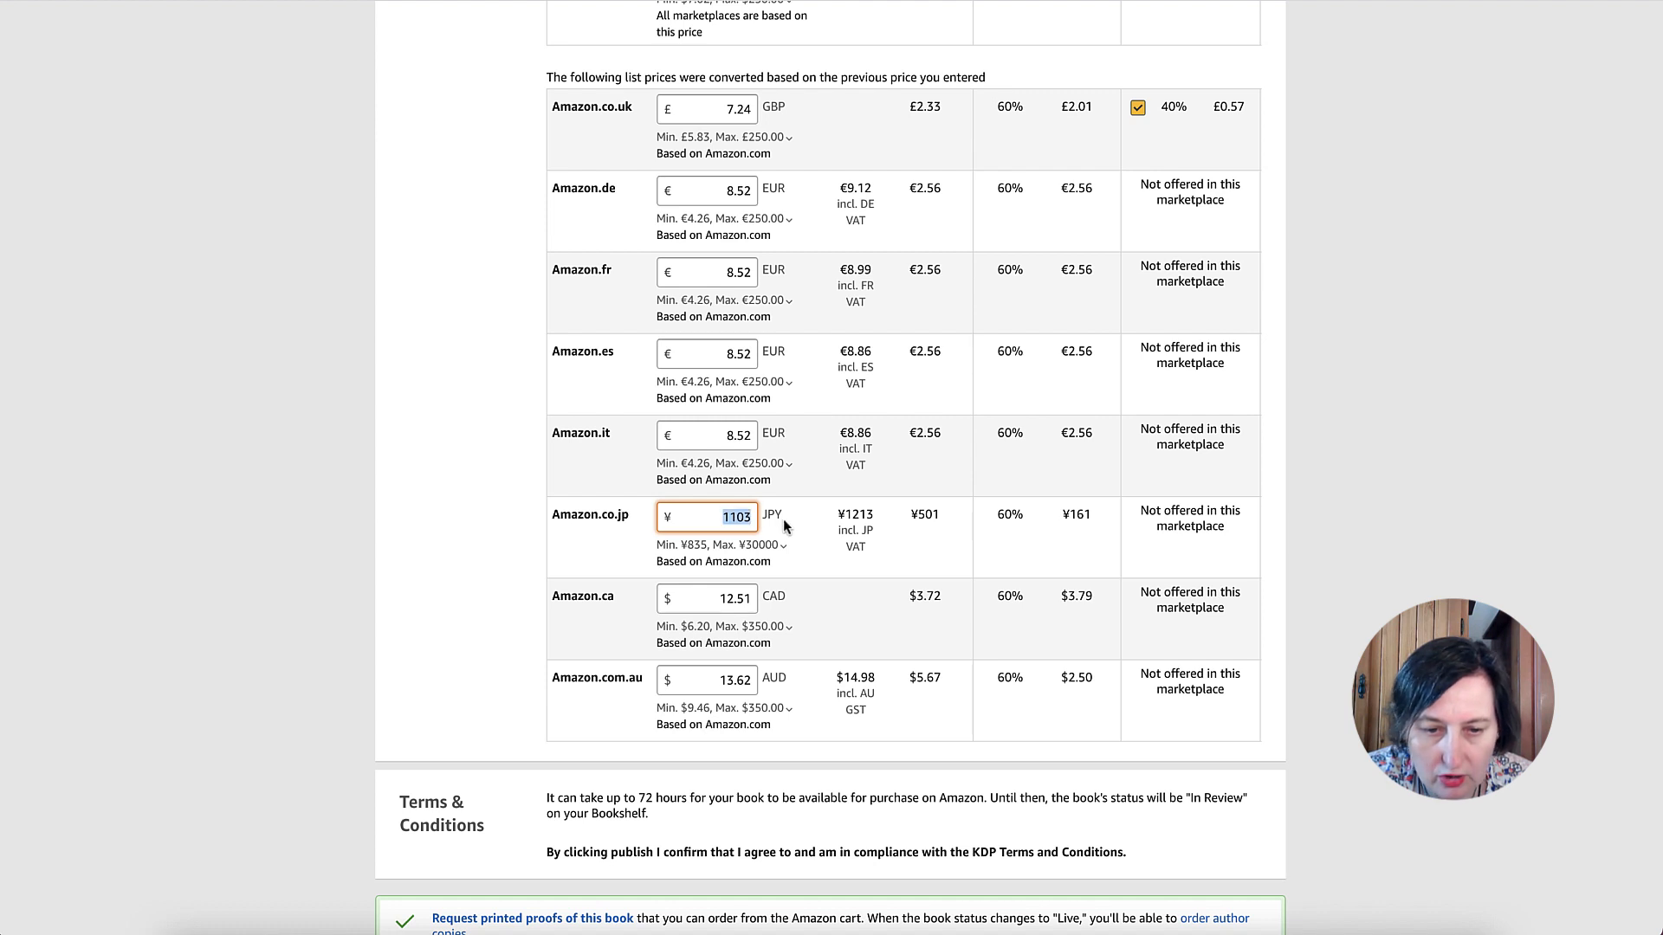
pyautogui.write('14000')
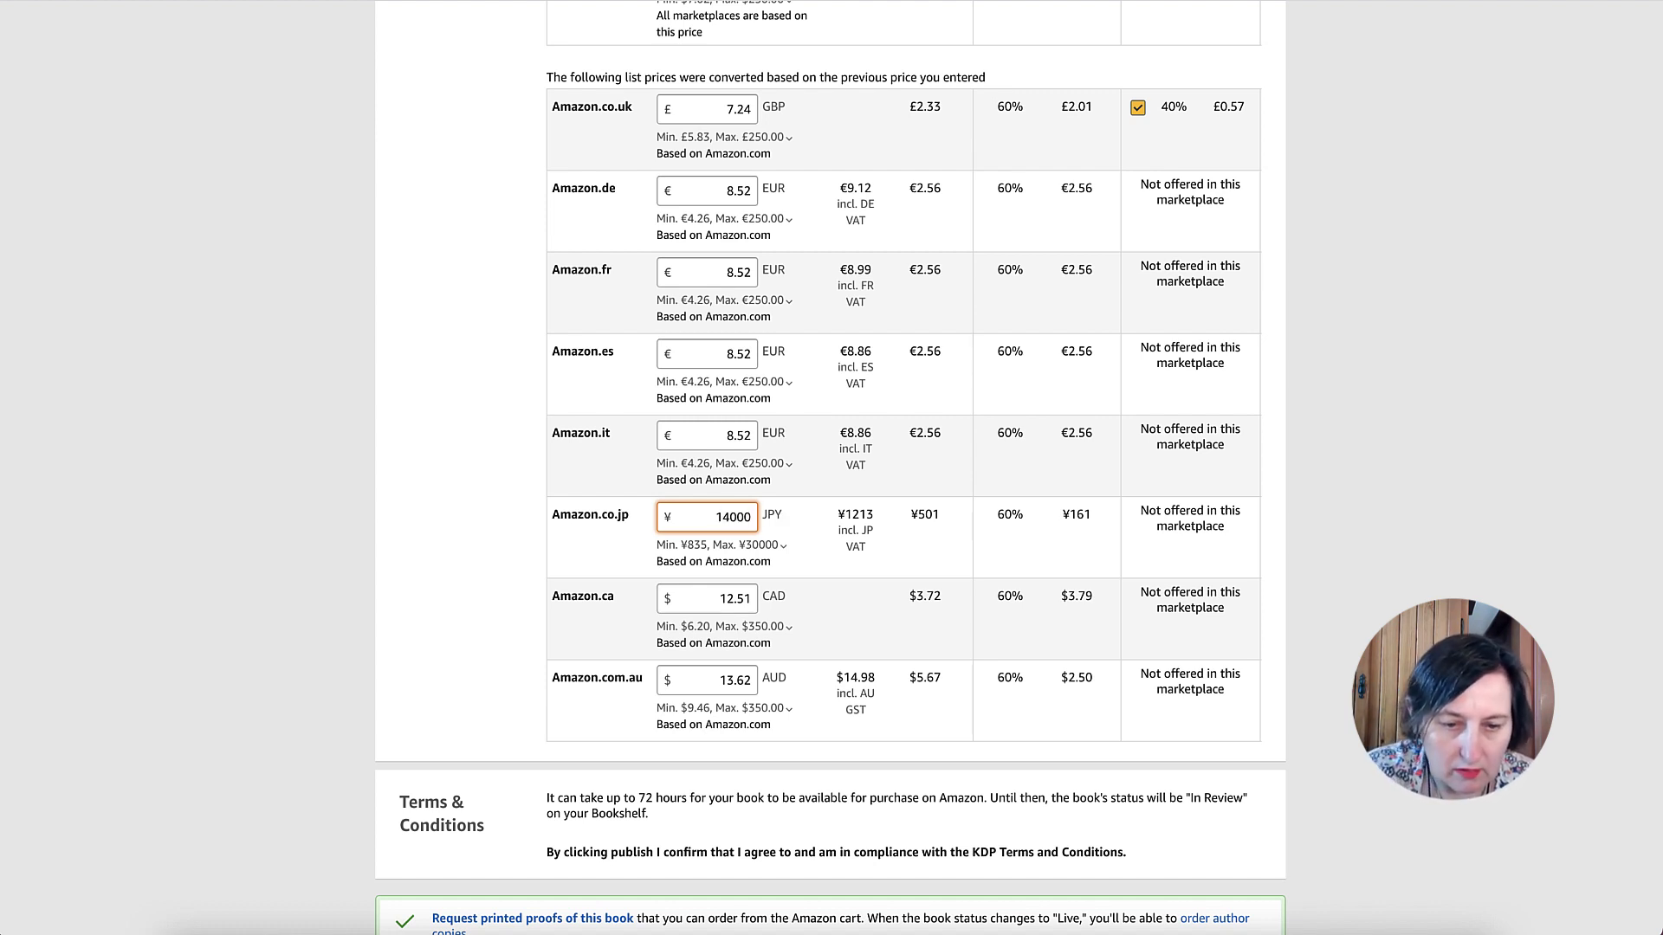
pyautogui.press('BackSpace')
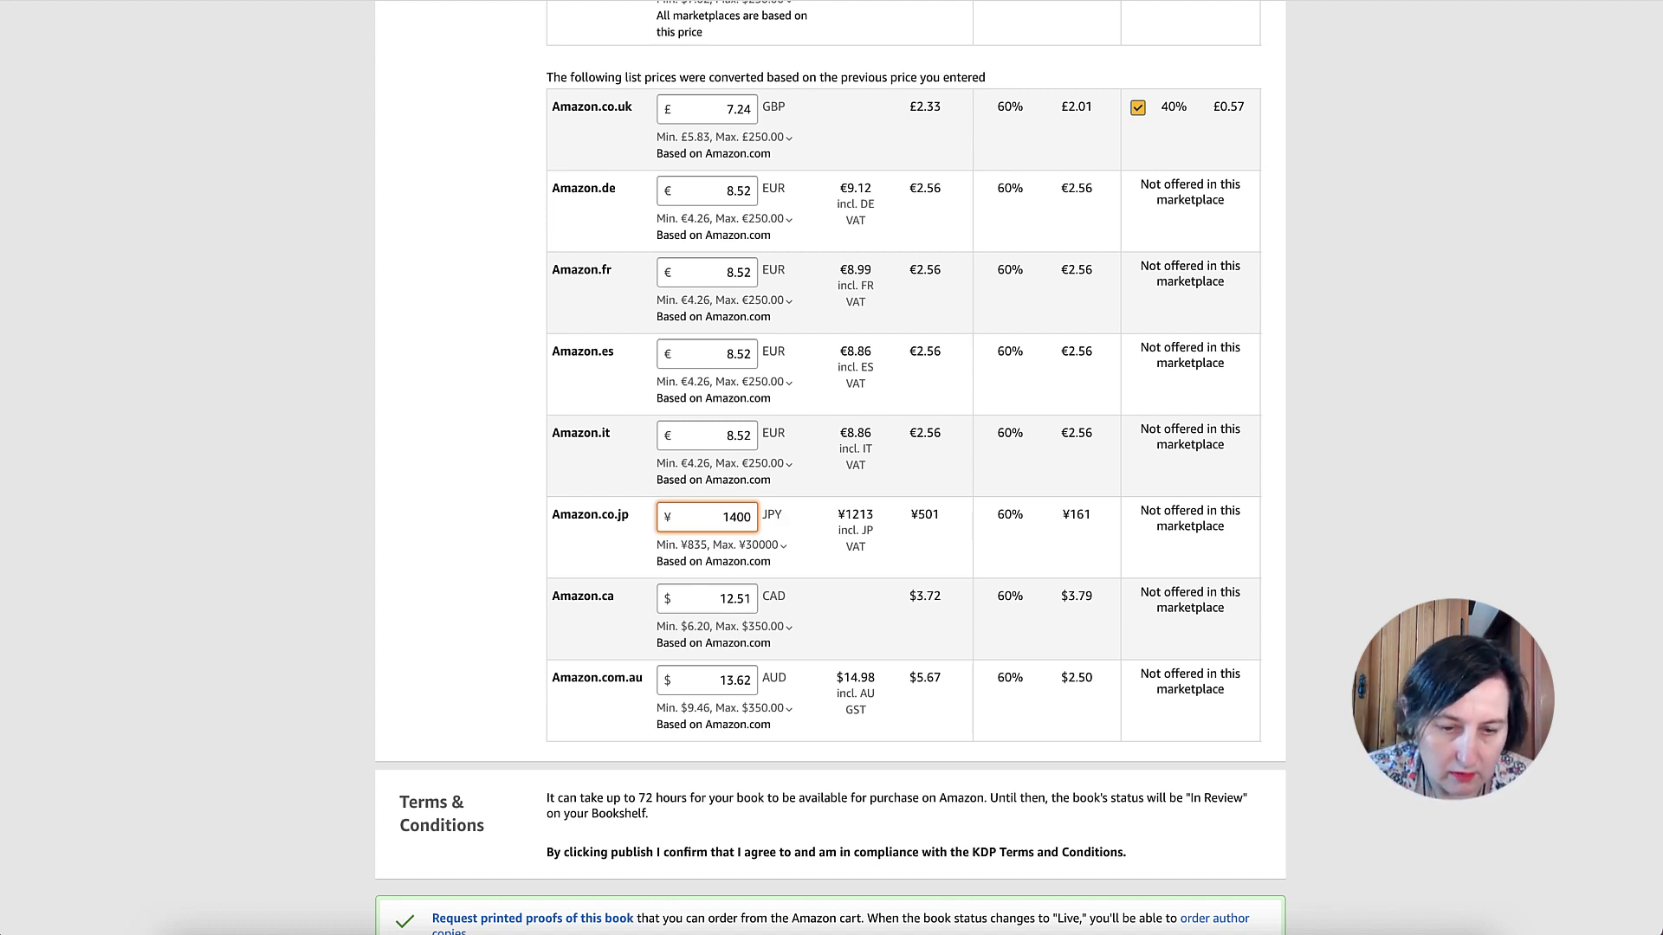
pyautogui.scroll(-1, 798, 567)
pyautogui.click(771, 599)
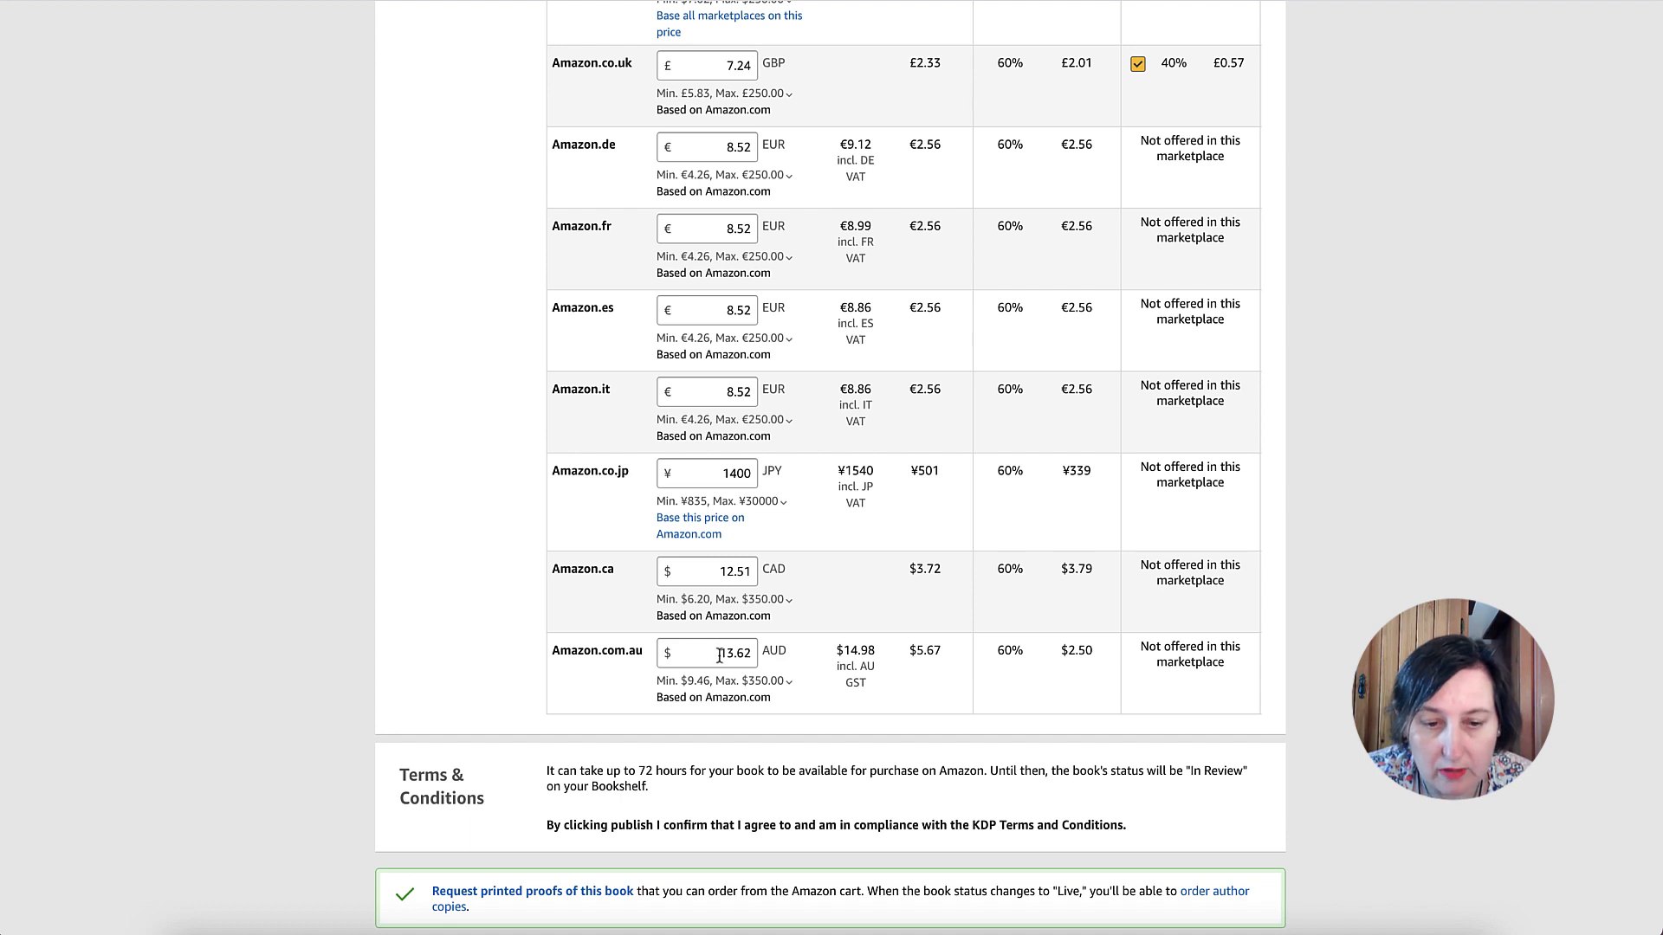
# Set the Amazon.com.au list price to 14.99 AUD
pyautogui.moveTo(721, 655); pyautogui.dragTo(764, 659)
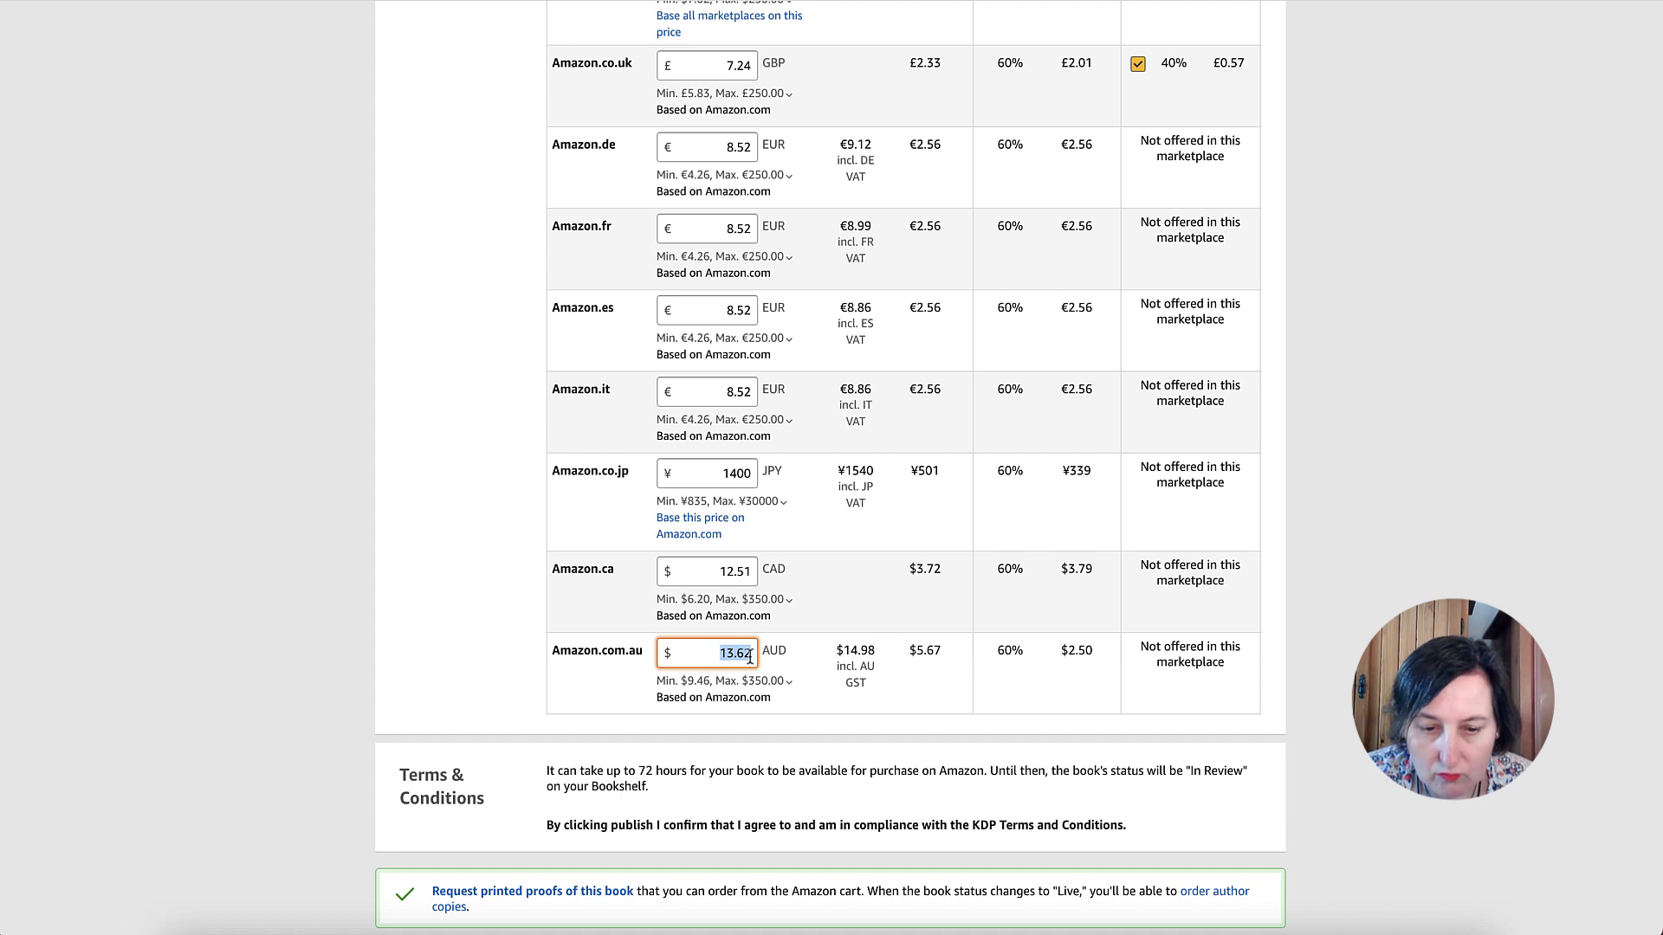
pyautogui.write('14')
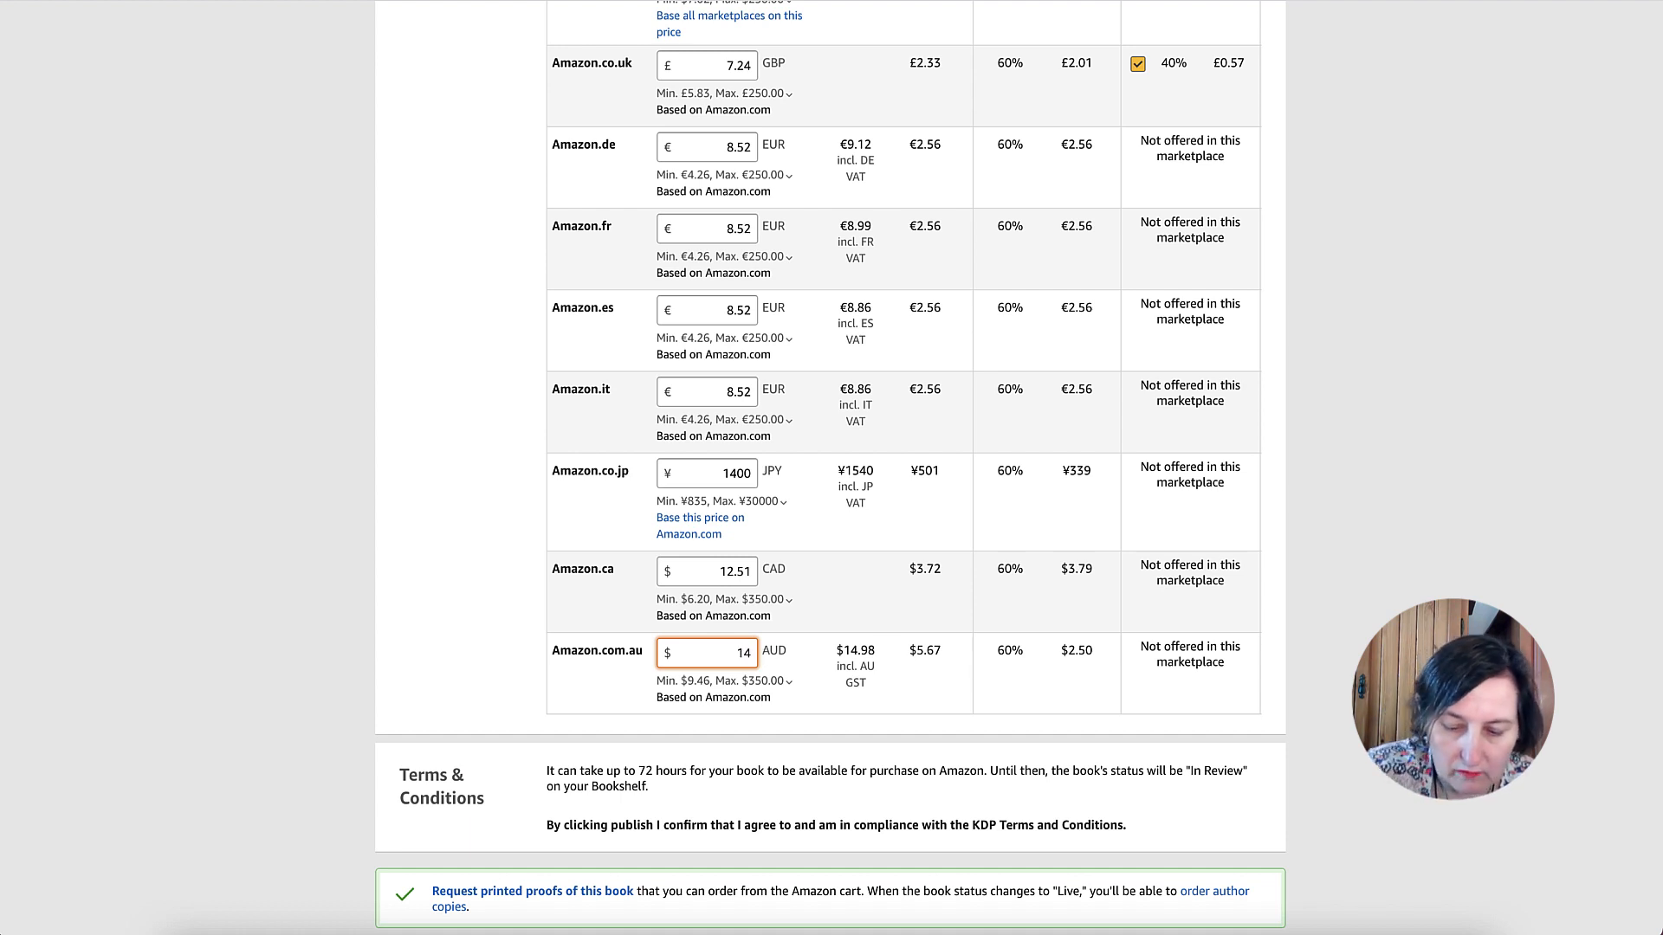
pyautogui.write('.99')
pyautogui.click(839, 586)
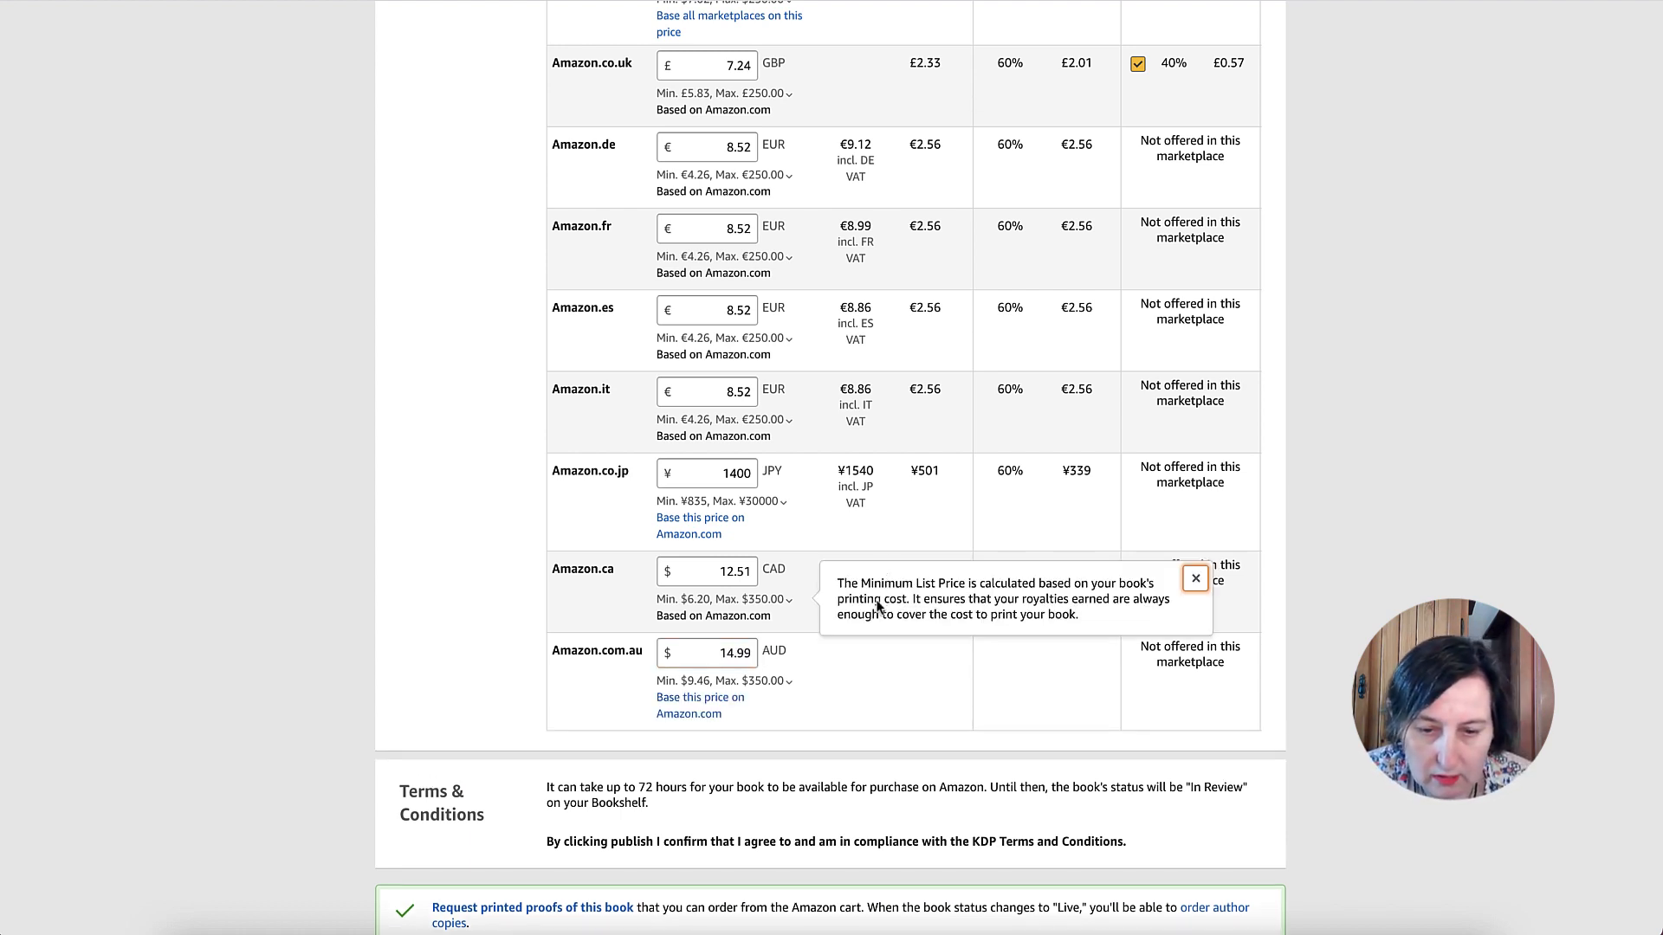
# Check the list prices and royalties for all marketplaces, then publish the paperback book
pyautogui.scroll(-2, 989, 725)
pyautogui.scroll(-2, 990, 733)
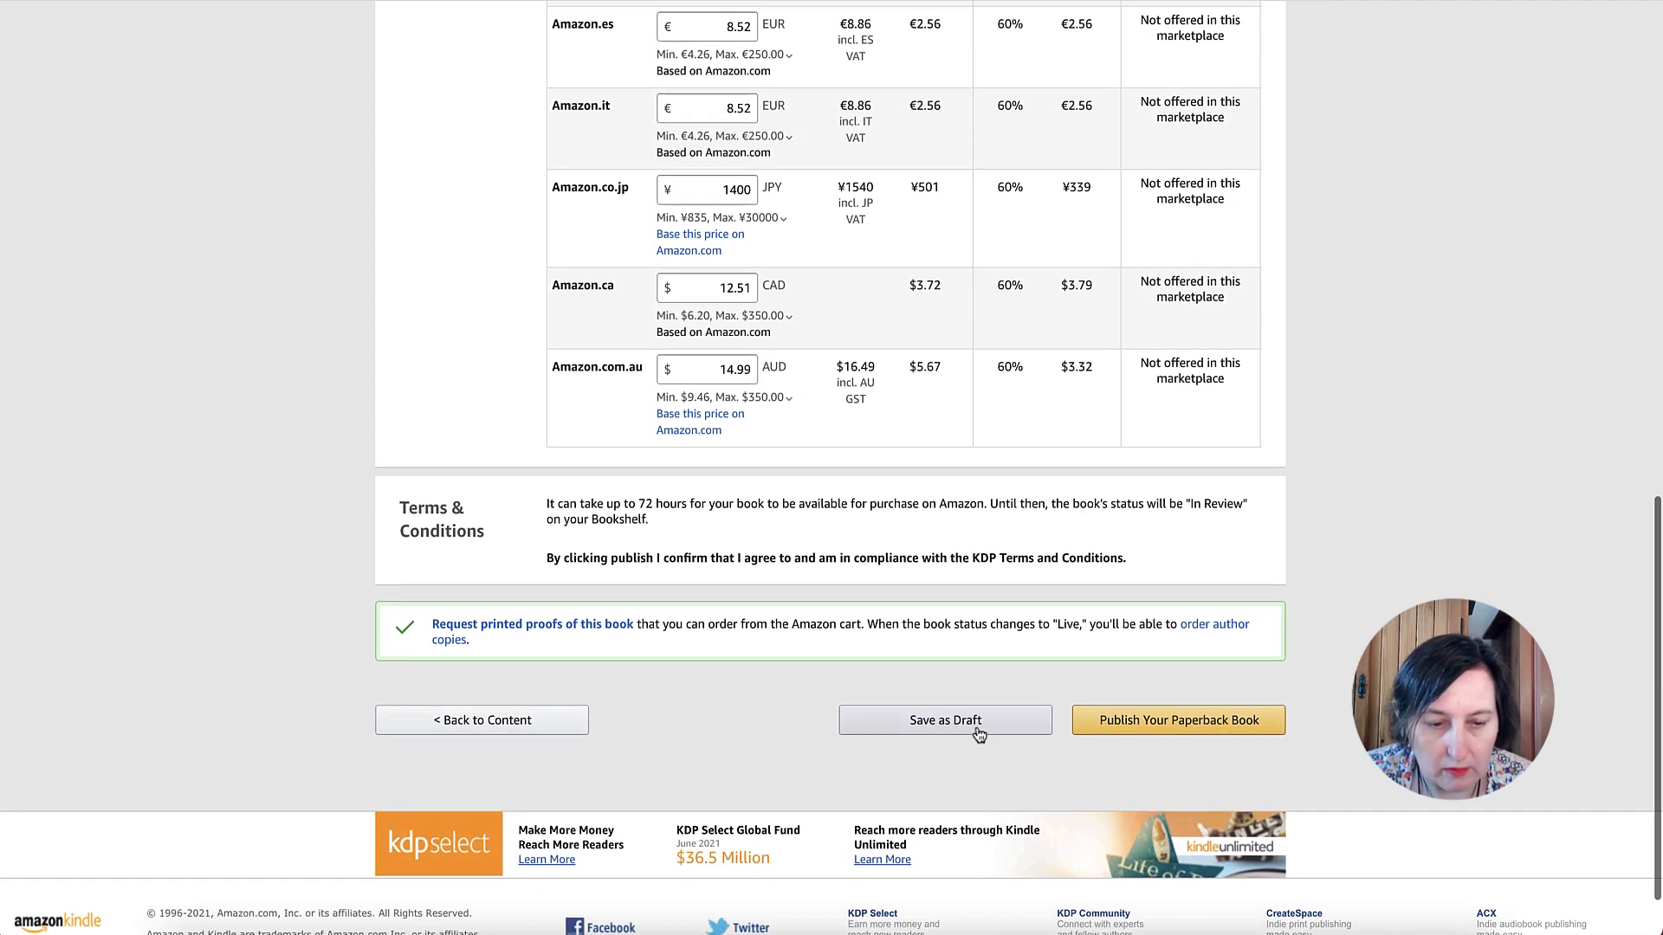
pyautogui.scroll(5, 953, 729)
pyautogui.scroll(2, 934, 720)
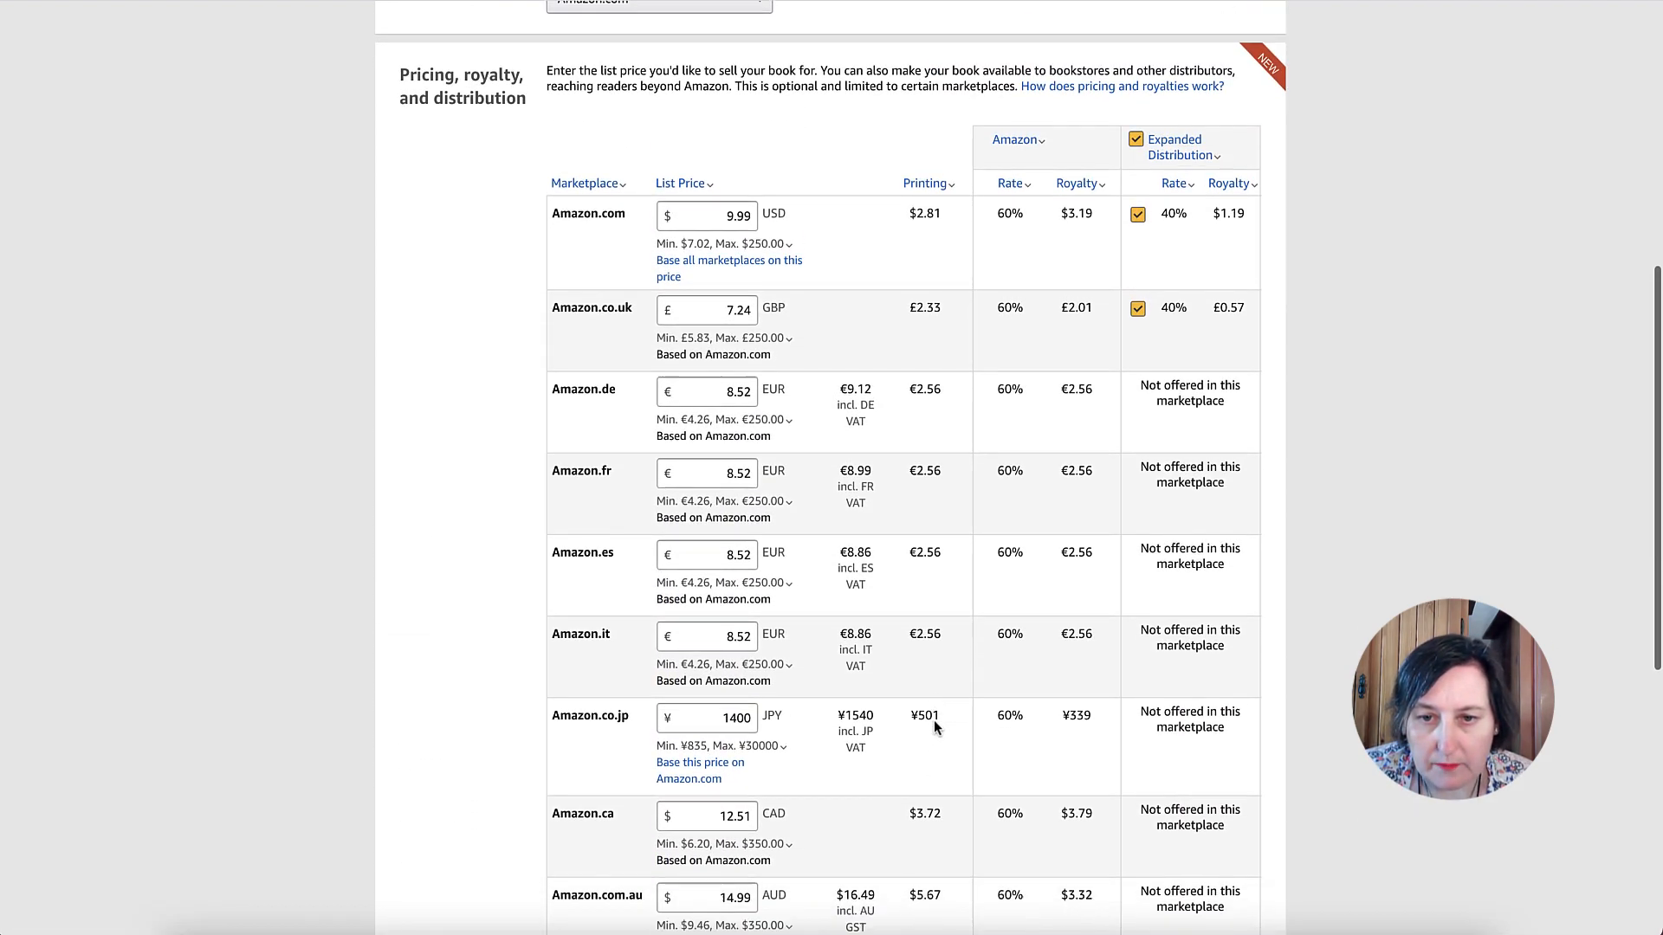
pyautogui.scroll(-6, 937, 717)
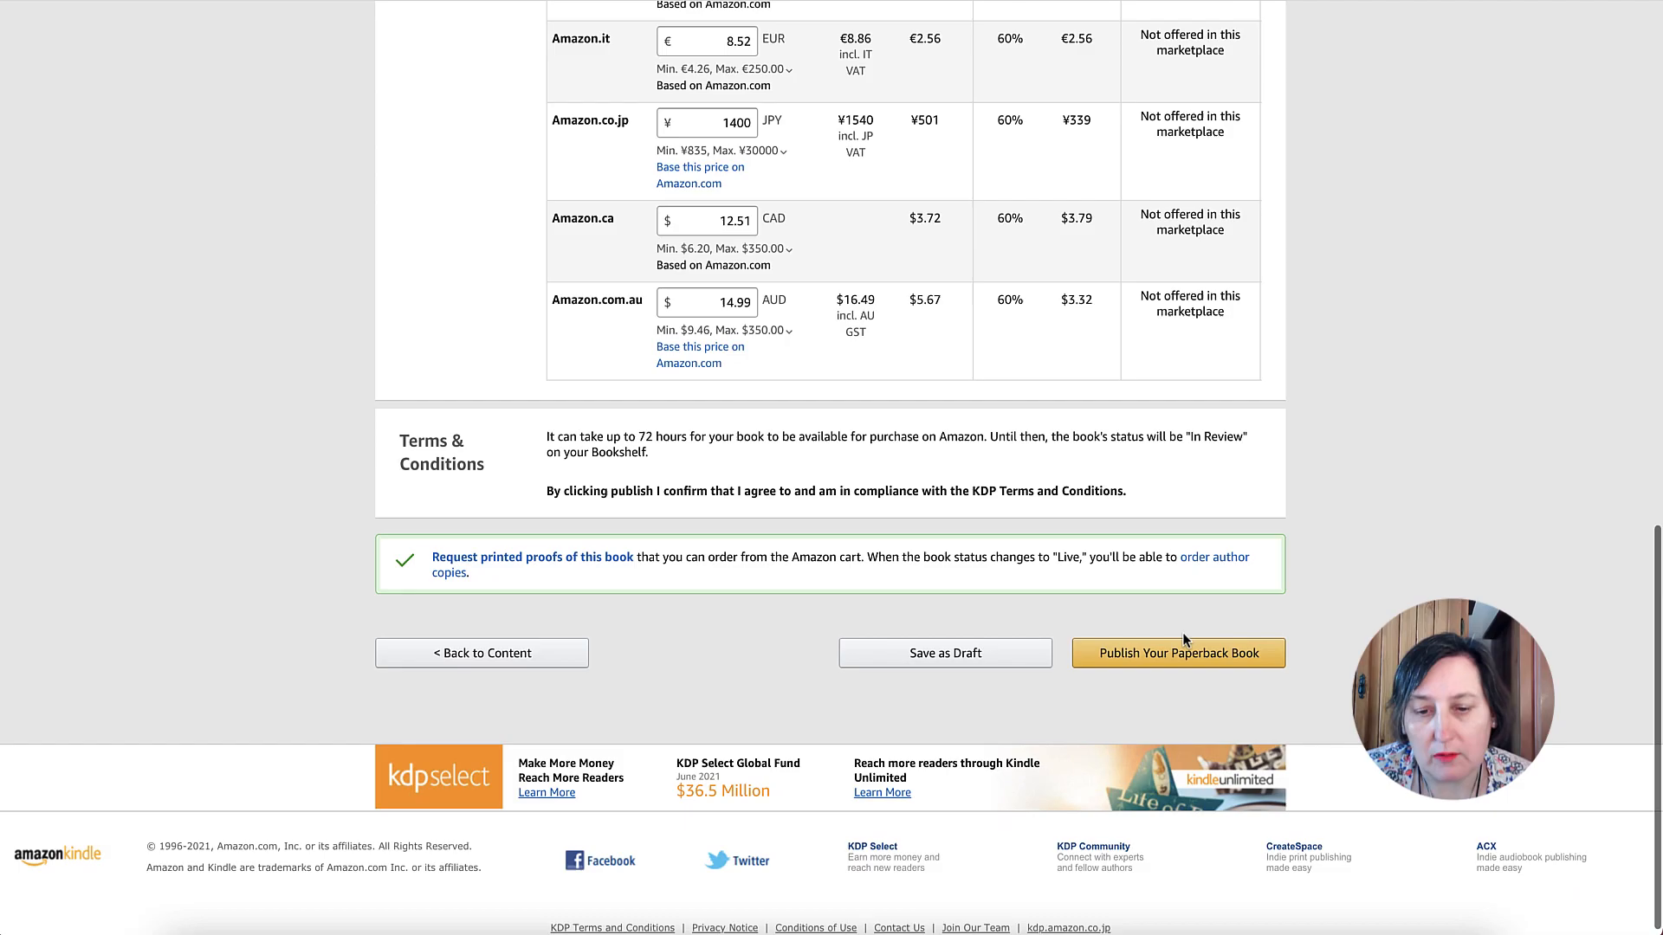
pyautogui.click(1182, 650)
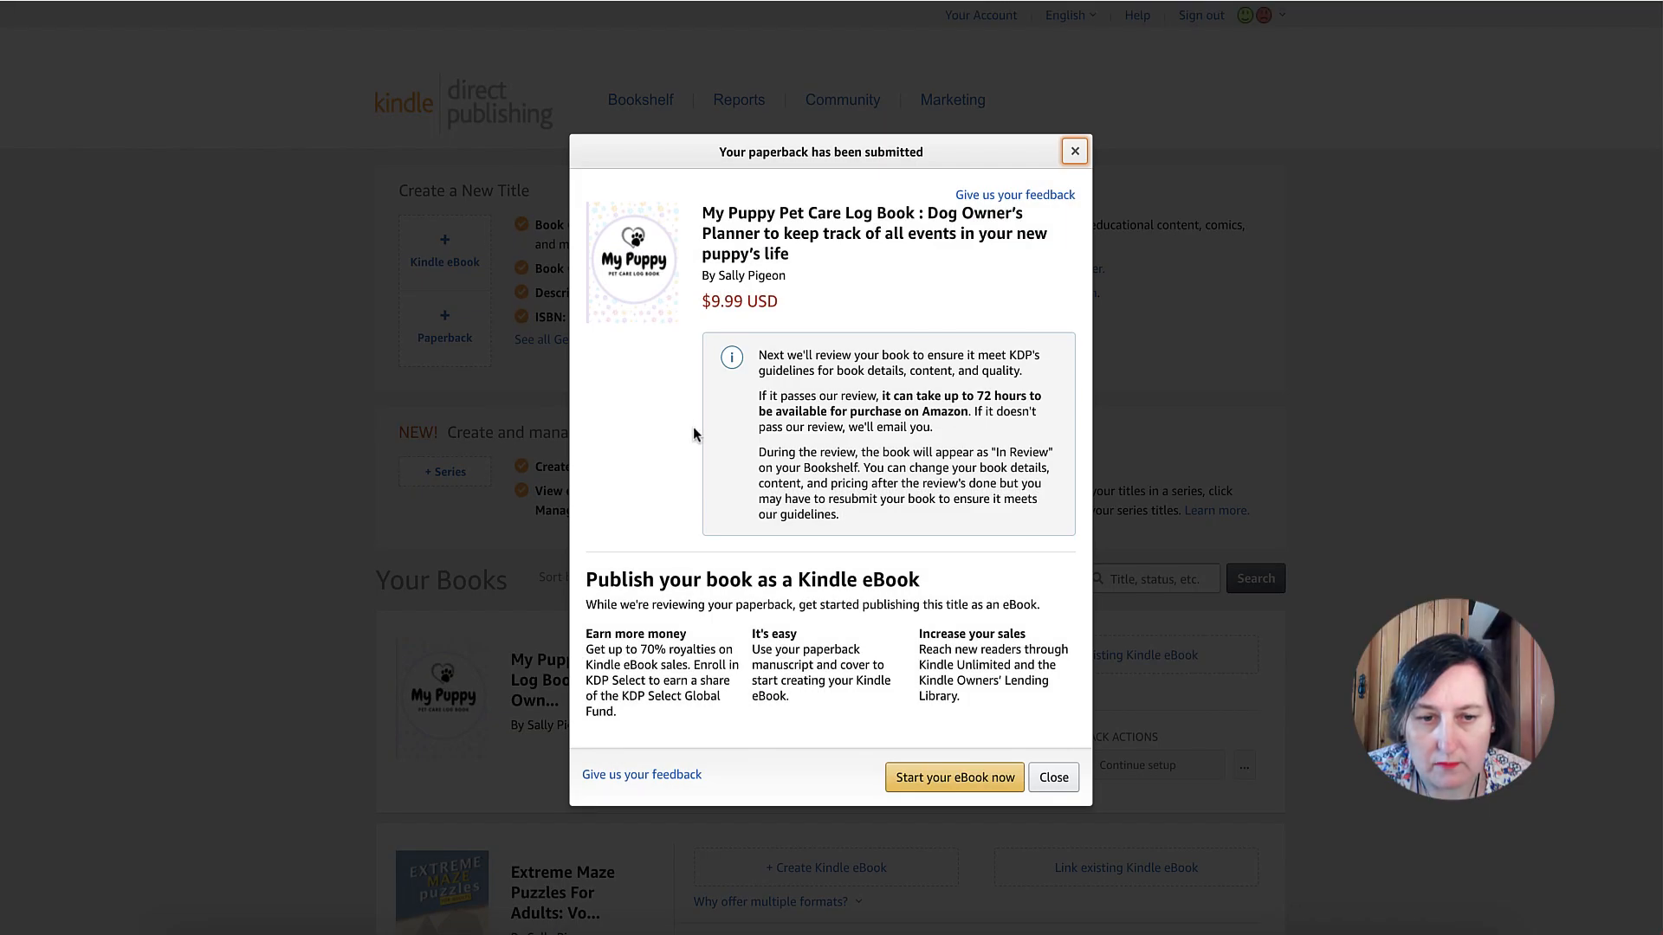
pyautogui.scroll(-1, 684, 364)
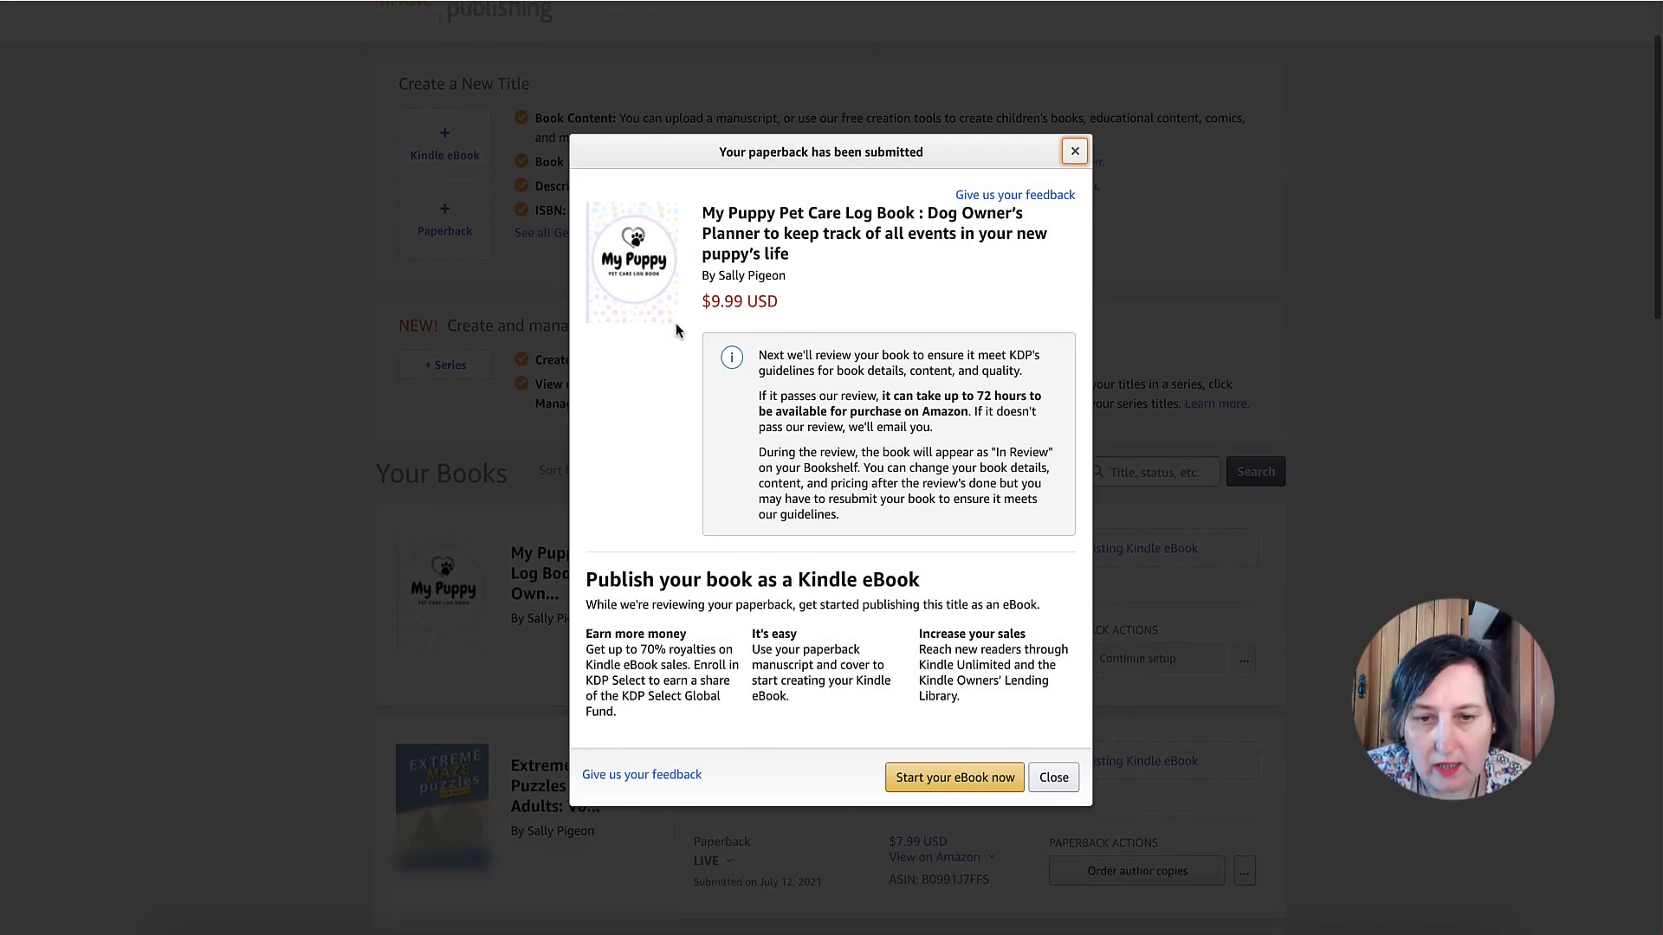
pyautogui.scroll(-1, 676, 330)
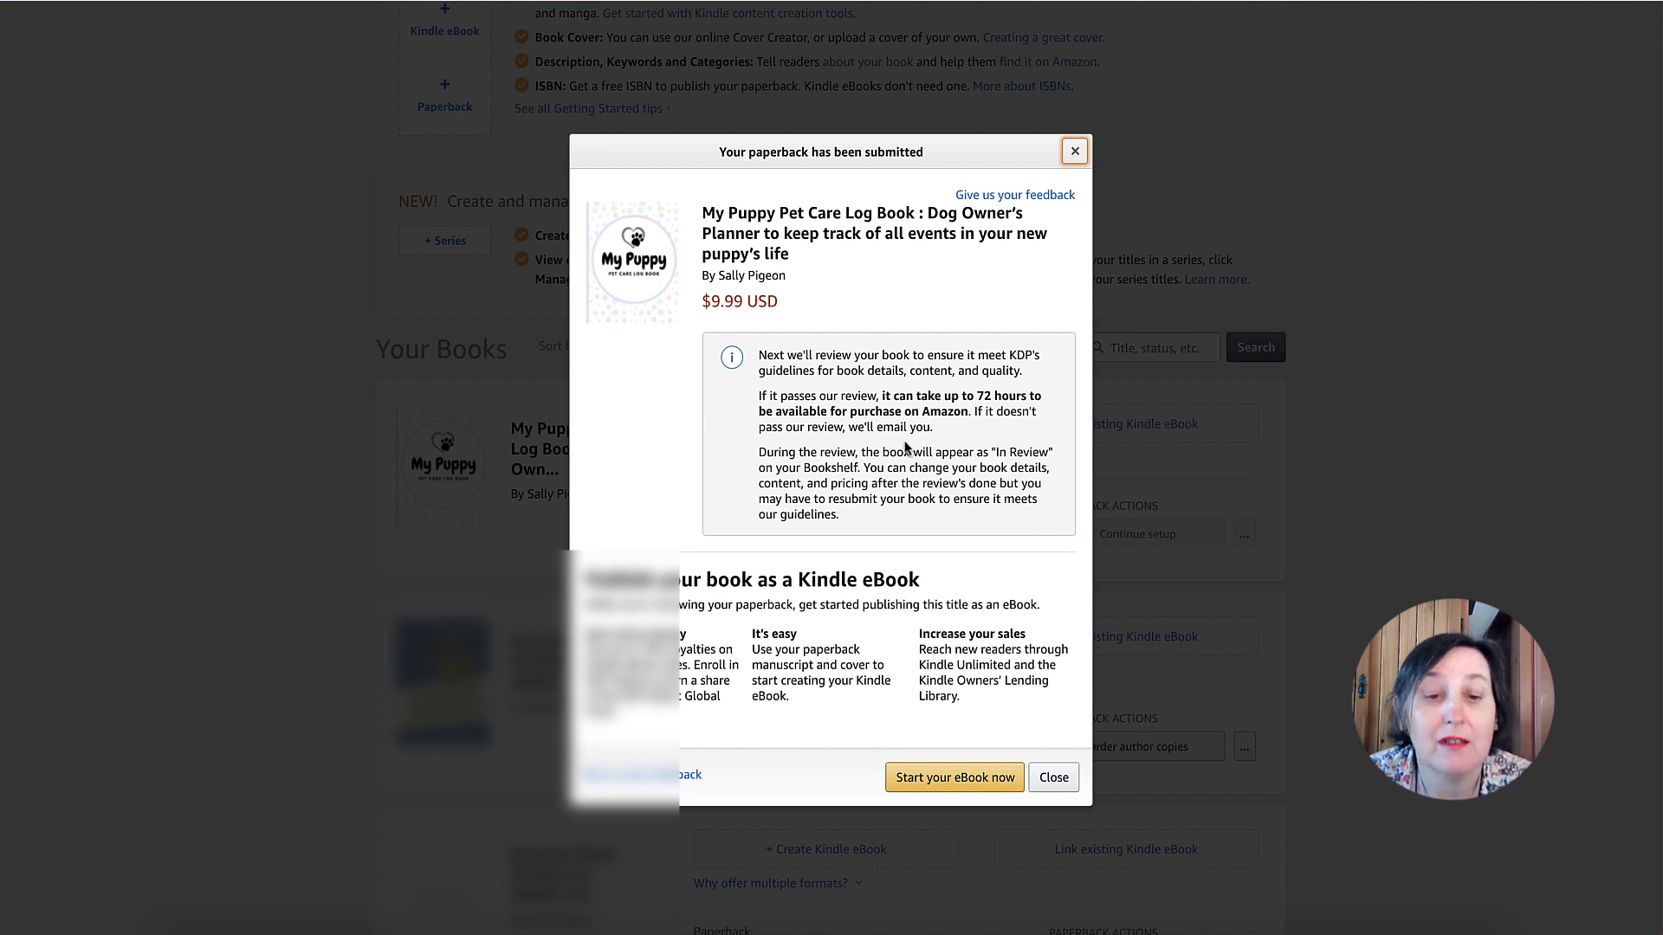
pyautogui.scroll(-1, 905, 446)
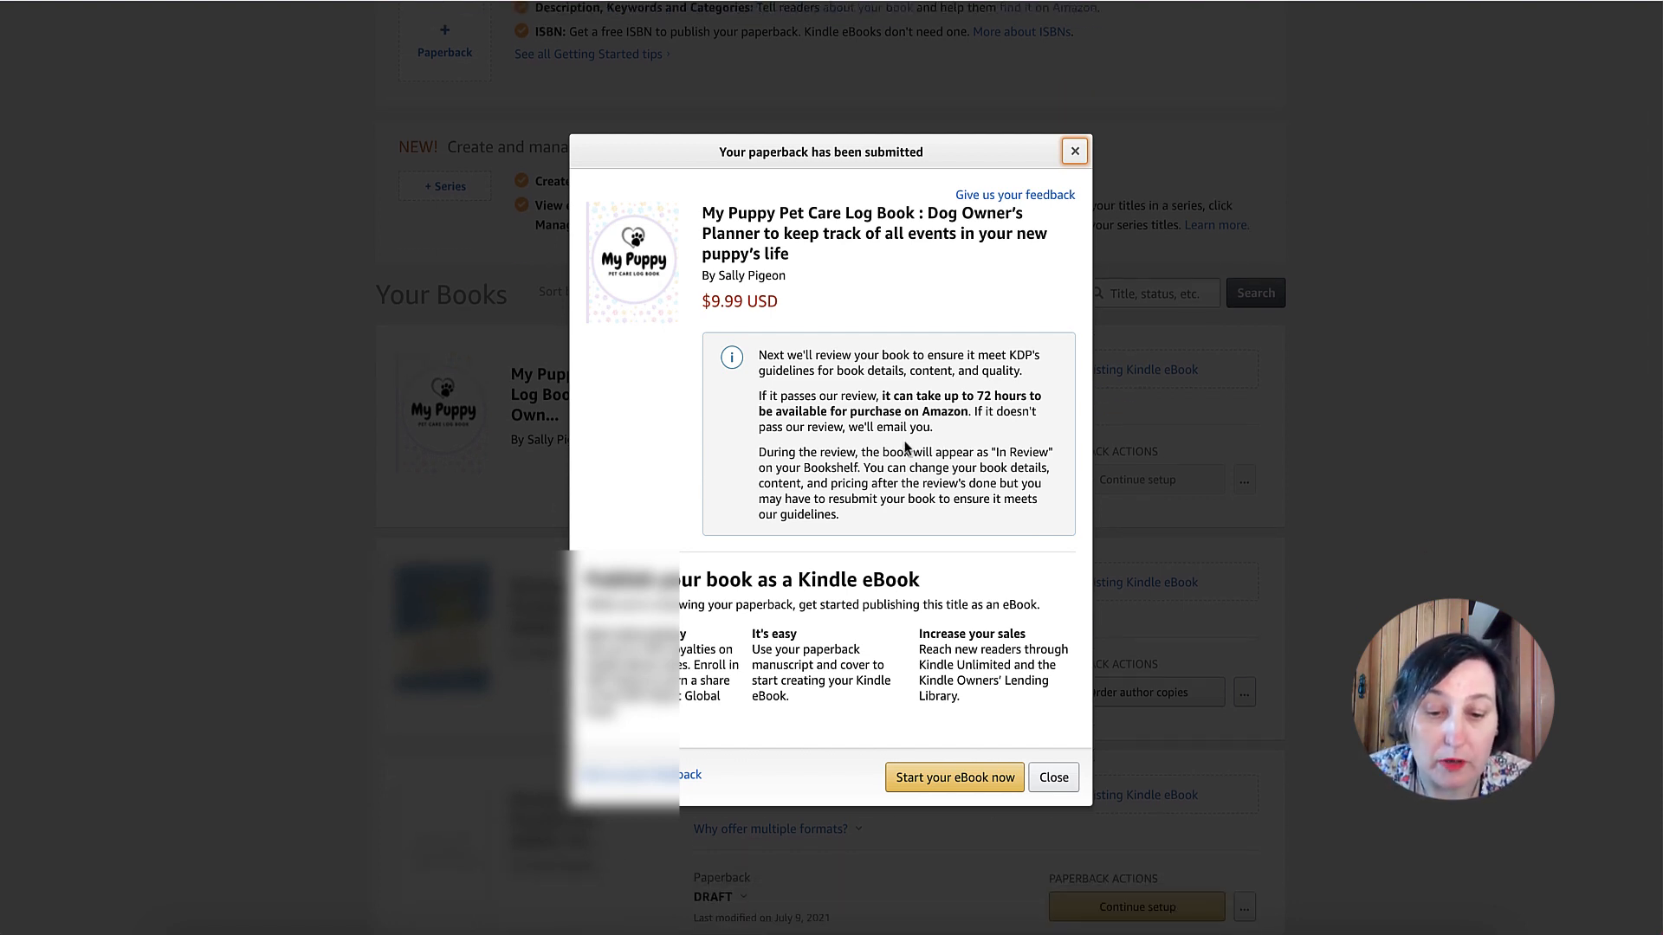